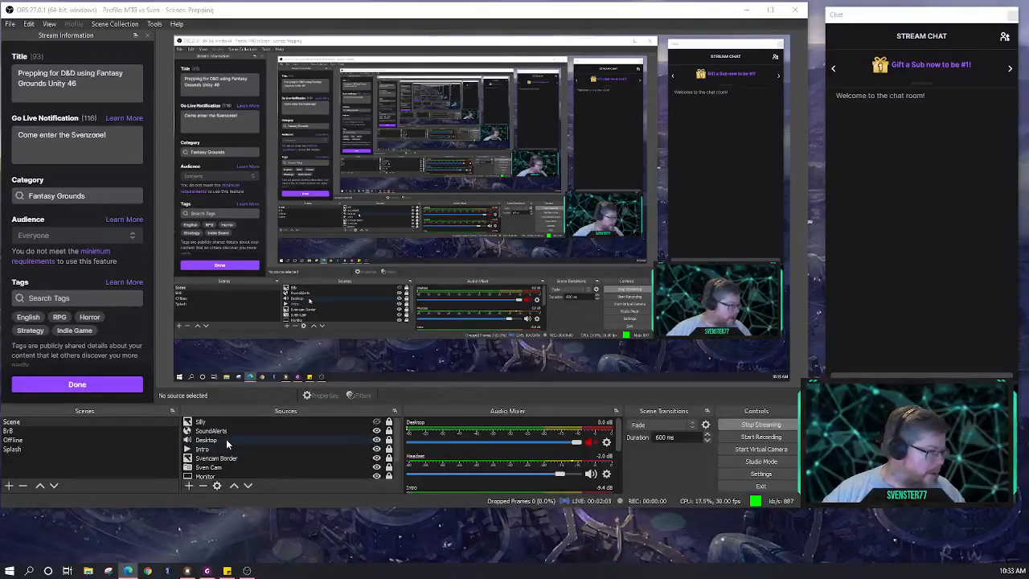
# Switch the OBS Monitor capture source from Display 3 to Display 1
pyautogui.scroll(-1, 231, 454)
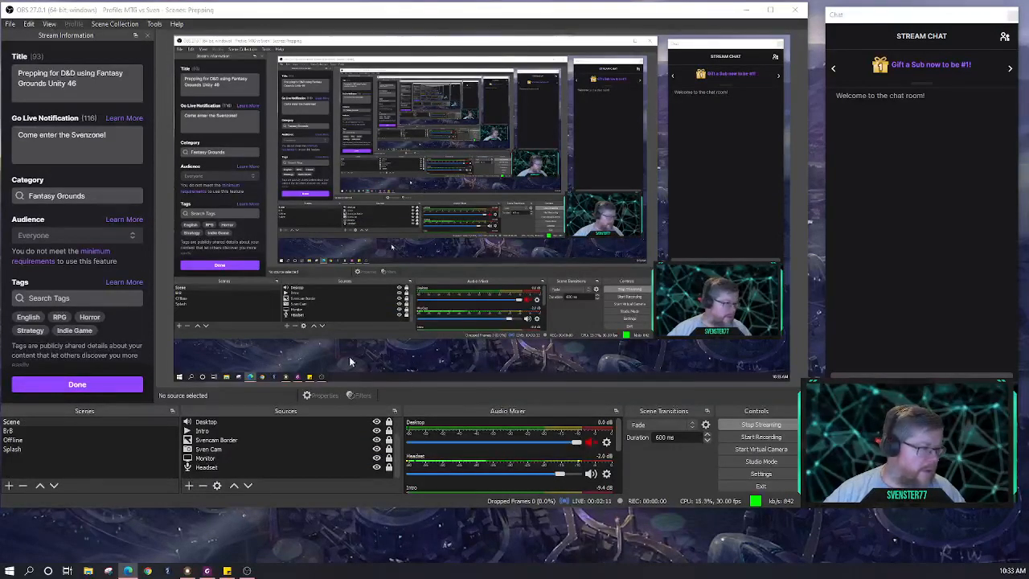
pyautogui.click(293, 457)
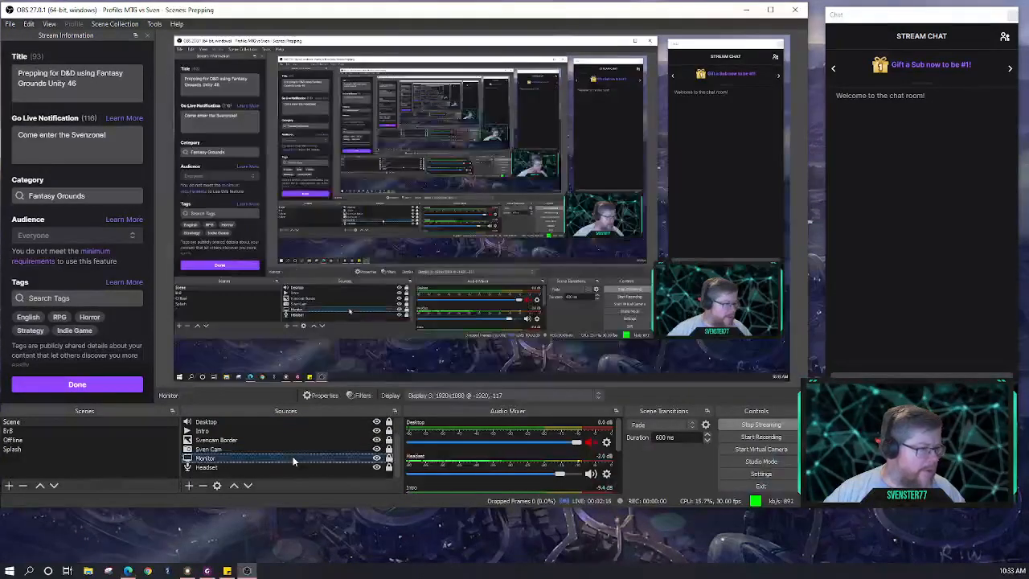
pyautogui.click(571, 395)
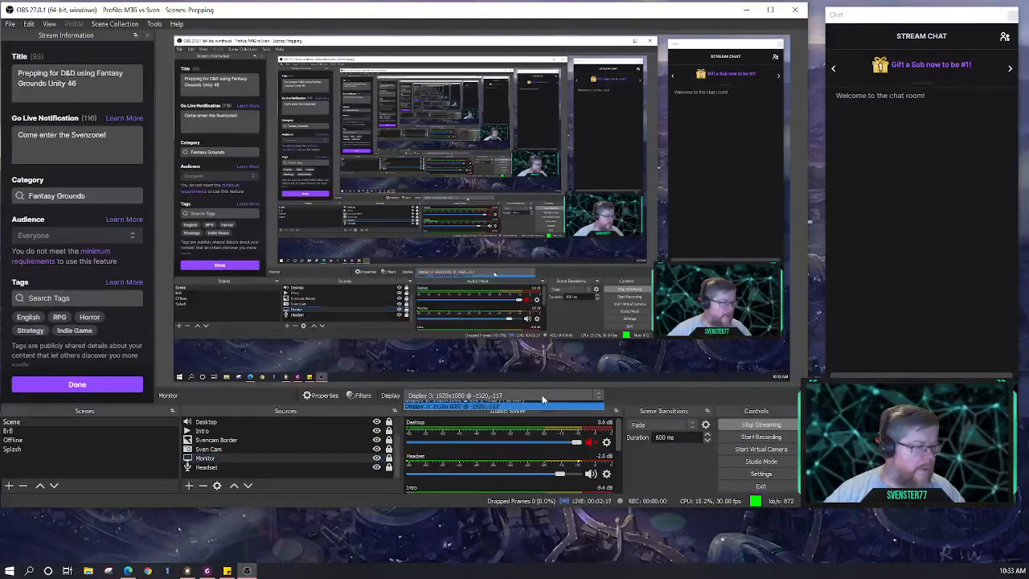
pyautogui.click(567, 403)
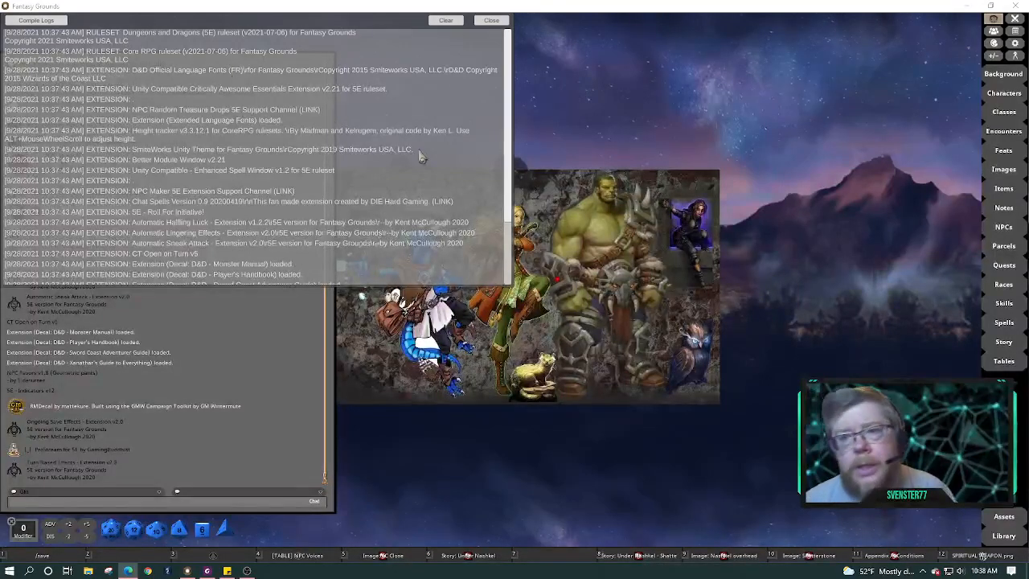
# Clear and close the startup console log, then open the Under Nashkel - Shatterstone story from the hotbar
pyautogui.click(456, 21)
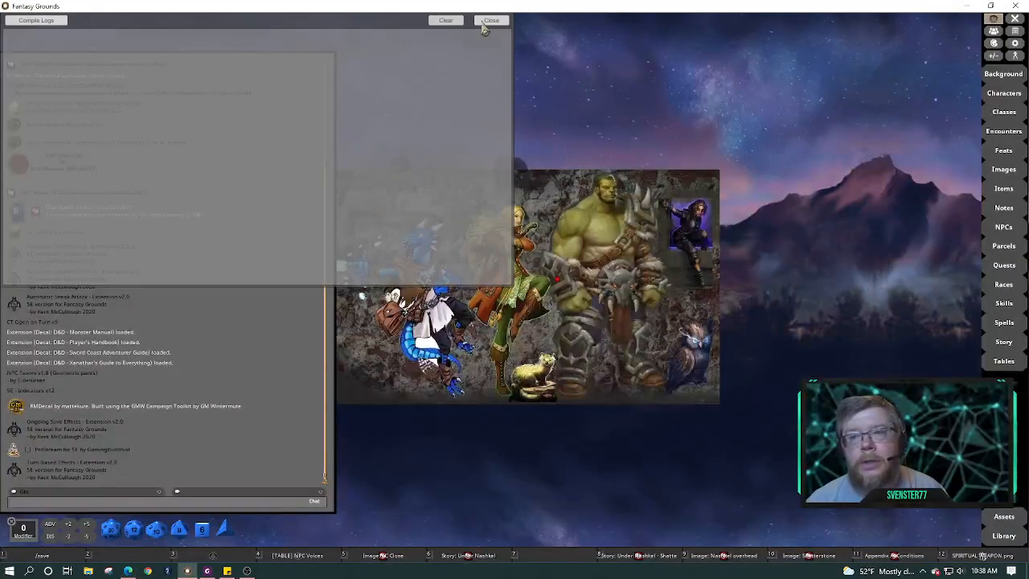
pyautogui.click(492, 20)
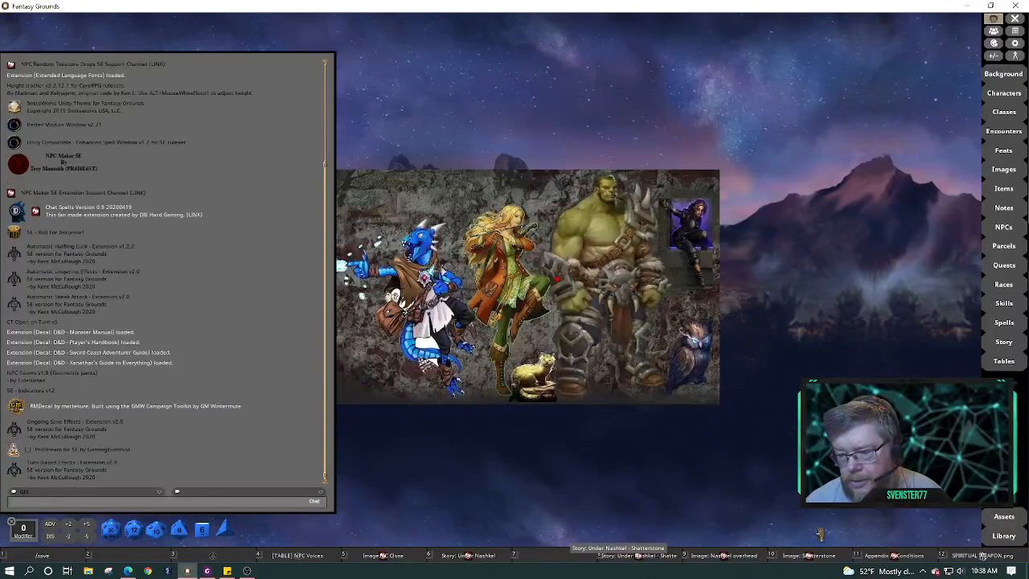
pyautogui.click(617, 556)
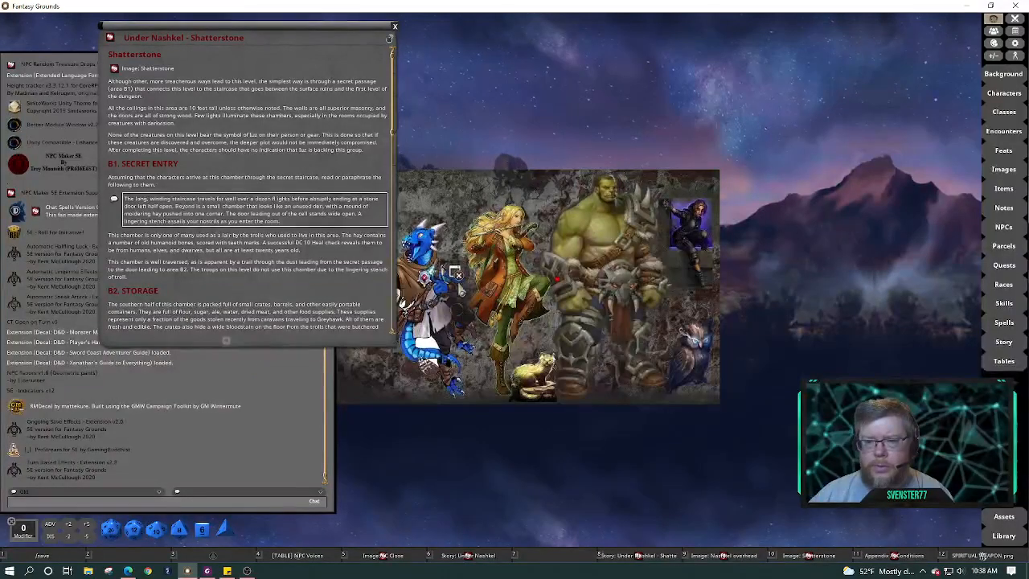
# Move the Shatterstone story window to the centre-right and raise the chat panel's bottom edge
pyautogui.rightClick(279, 466)
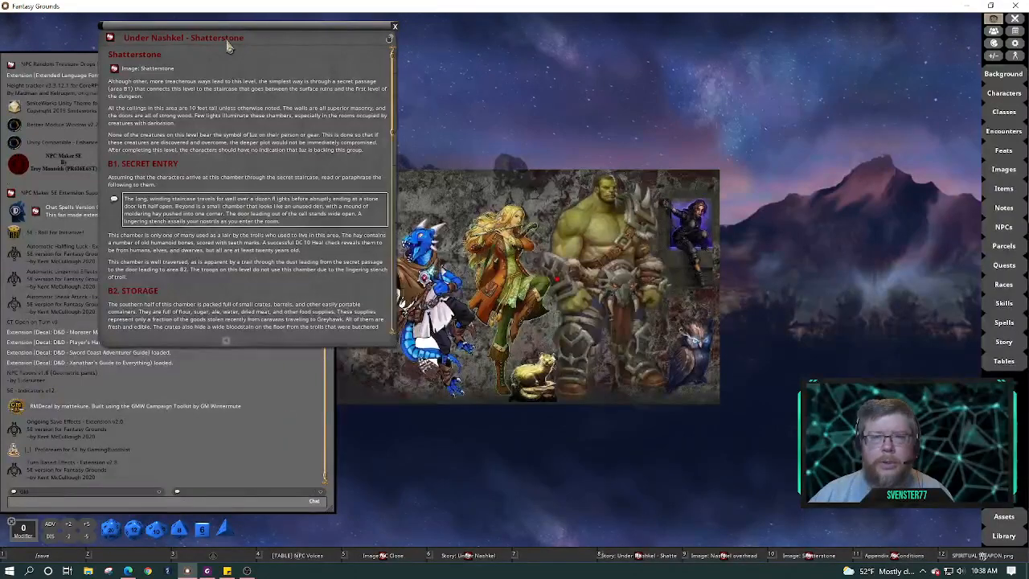
pyautogui.moveTo(231, 30); pyautogui.dragTo(579, 33)
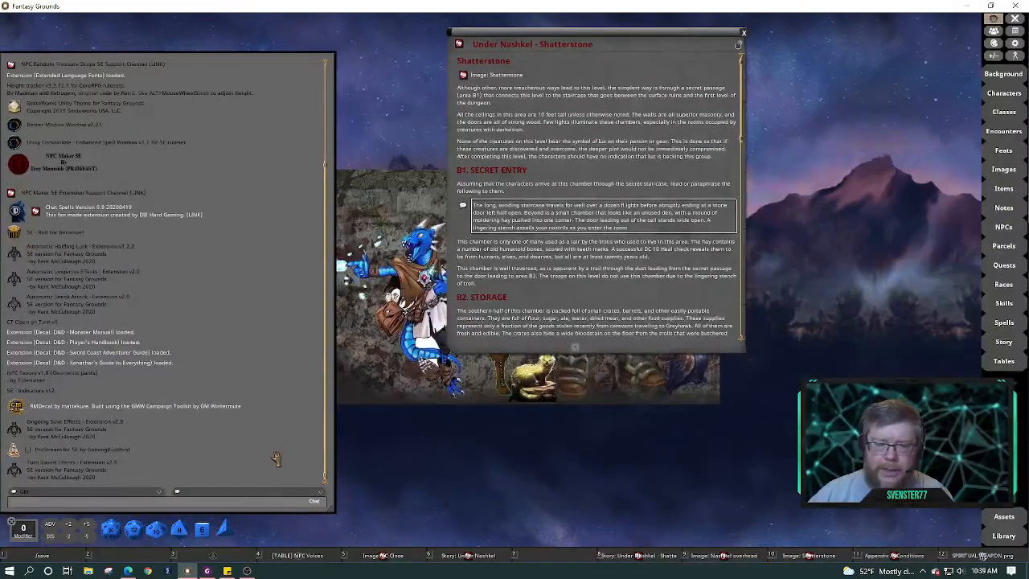
pyautogui.moveTo(270, 512); pyautogui.dragTo(262, 359)
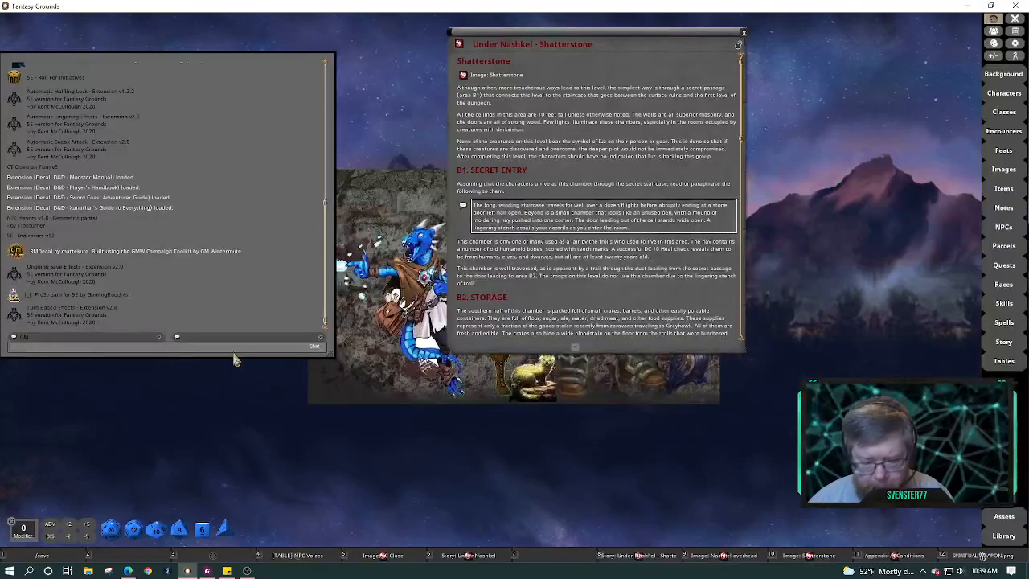
# Send a 110 scale command in chat, then recall it and set the UI scale to 85
pyautogui.click(234, 354)
pyautogui.write('/version')
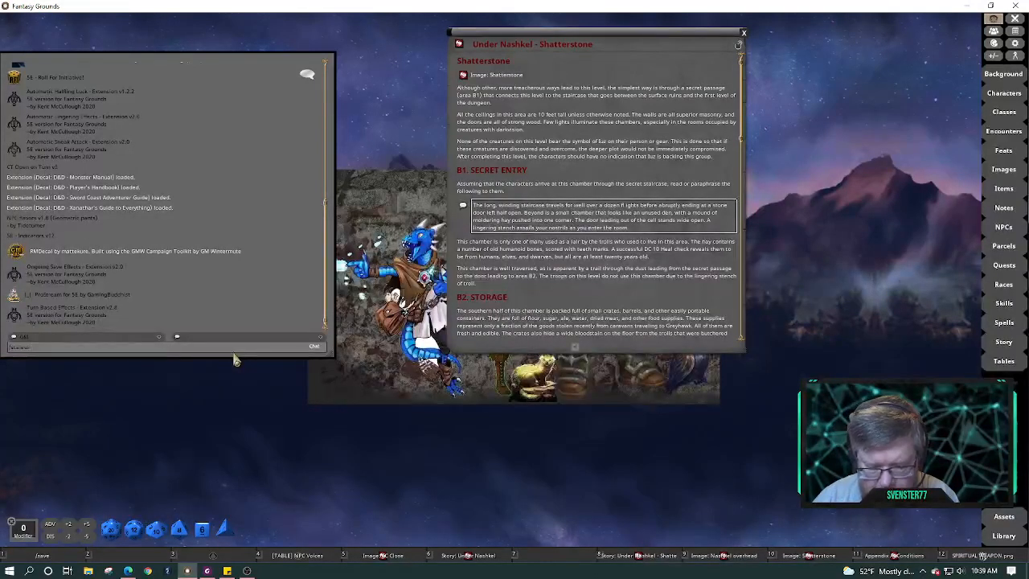
pyautogui.write(' 110')
pyautogui.press('Return')
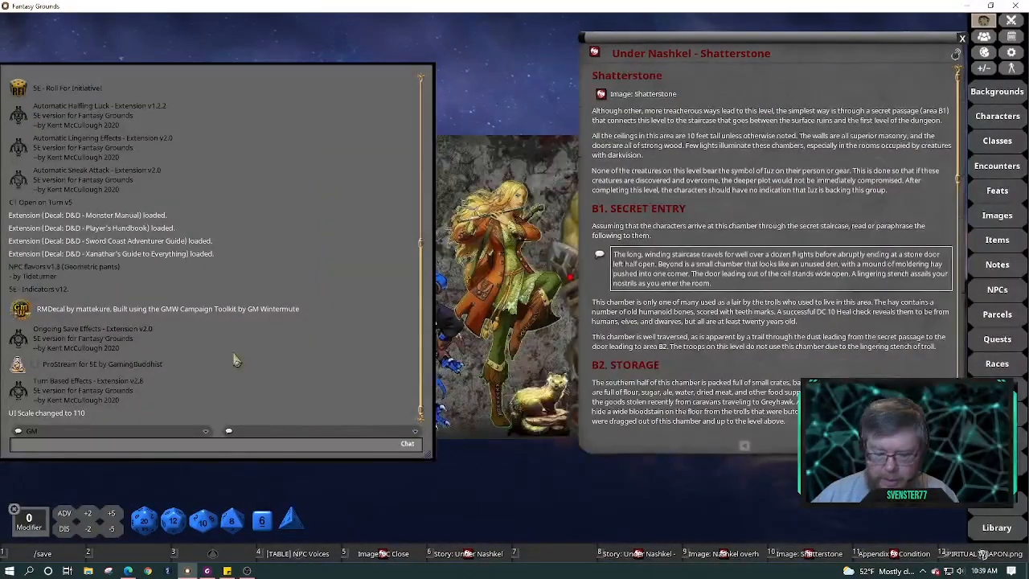
pyautogui.press('Up')
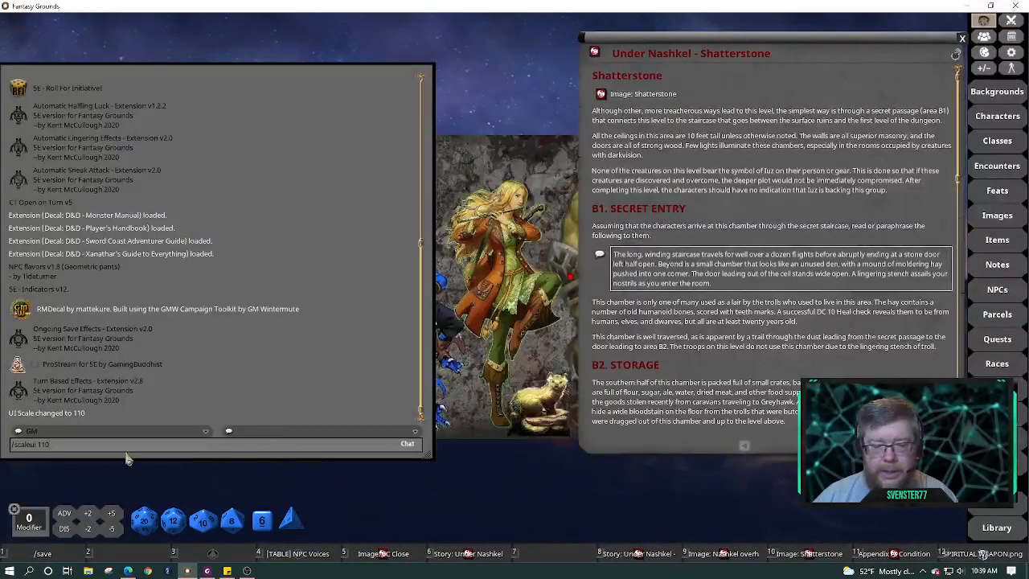
pyautogui.press('BackSpace')
pyautogui.press('BackSpace')
pyautogui.press('BackSpace')
pyautogui.press('BackSpace')
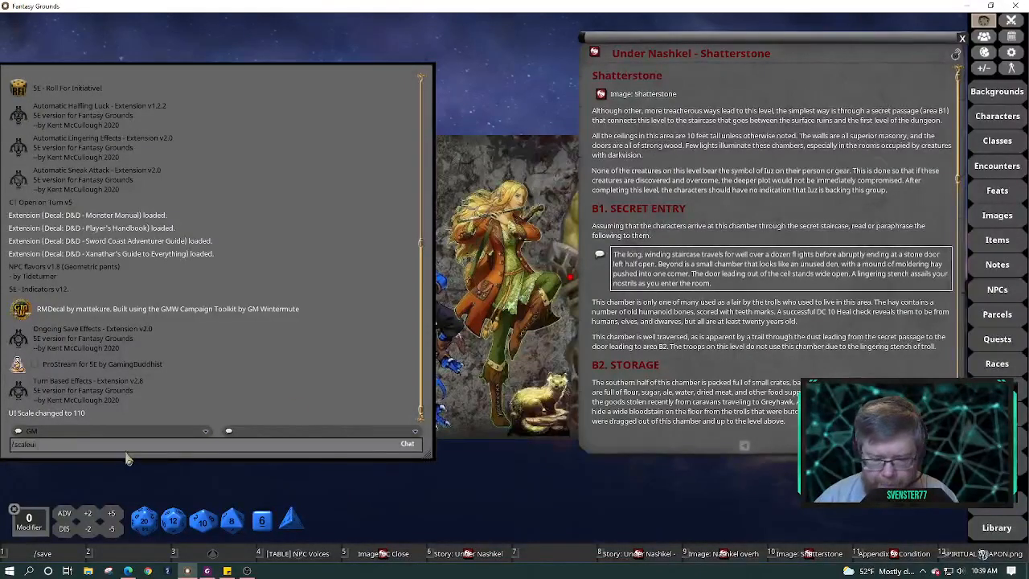
pyautogui.write('85')
pyautogui.press('Return')
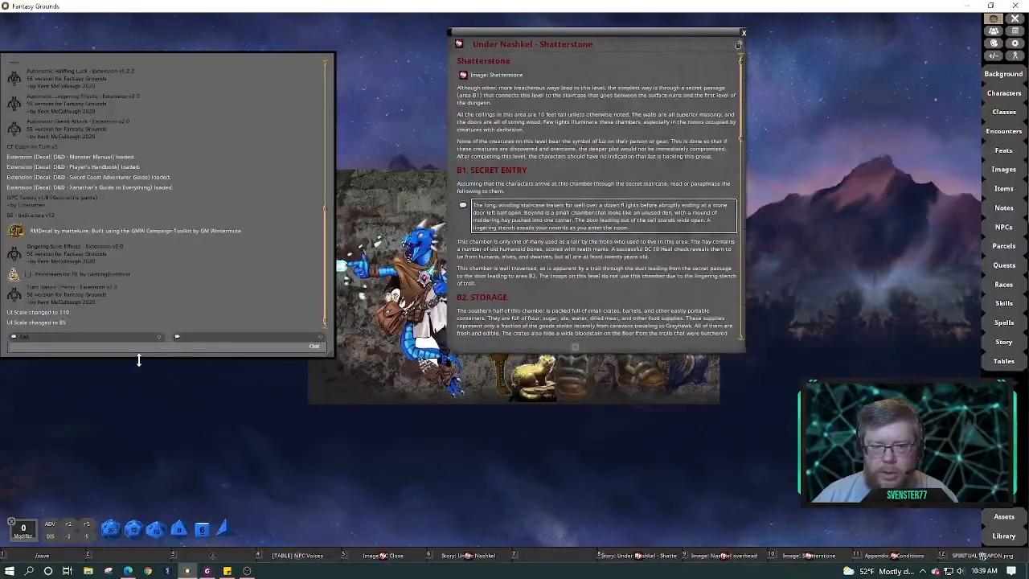
# Make the chat panel taller and reapply a UI scale of 110
pyautogui.moveTo(138, 360); pyautogui.dragTo(143, 502)
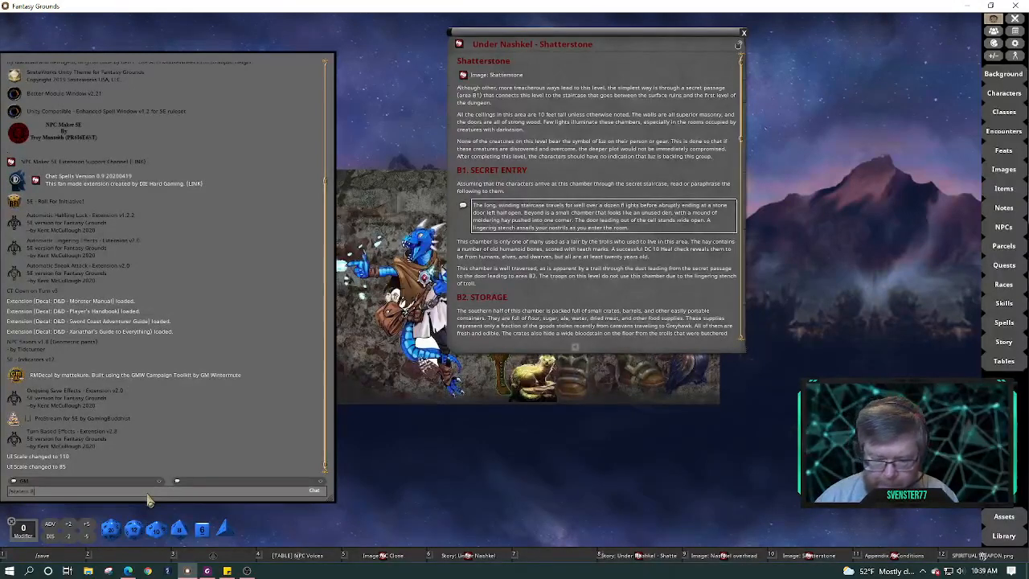
pyautogui.press('BackSpace')
pyautogui.press('BackSpace')
pyautogui.write('11')
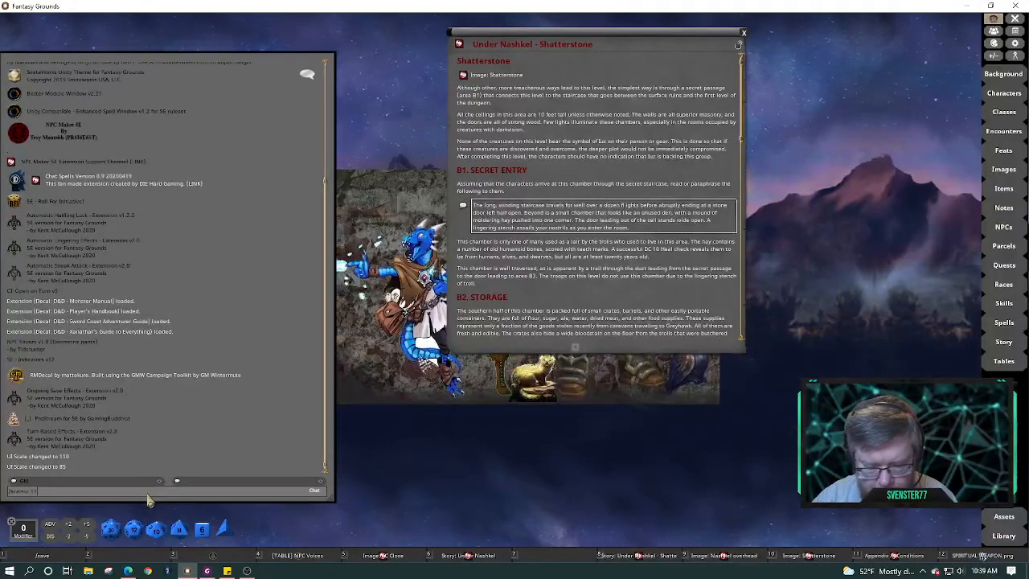
pyautogui.write('0')
pyautogui.press('Return')
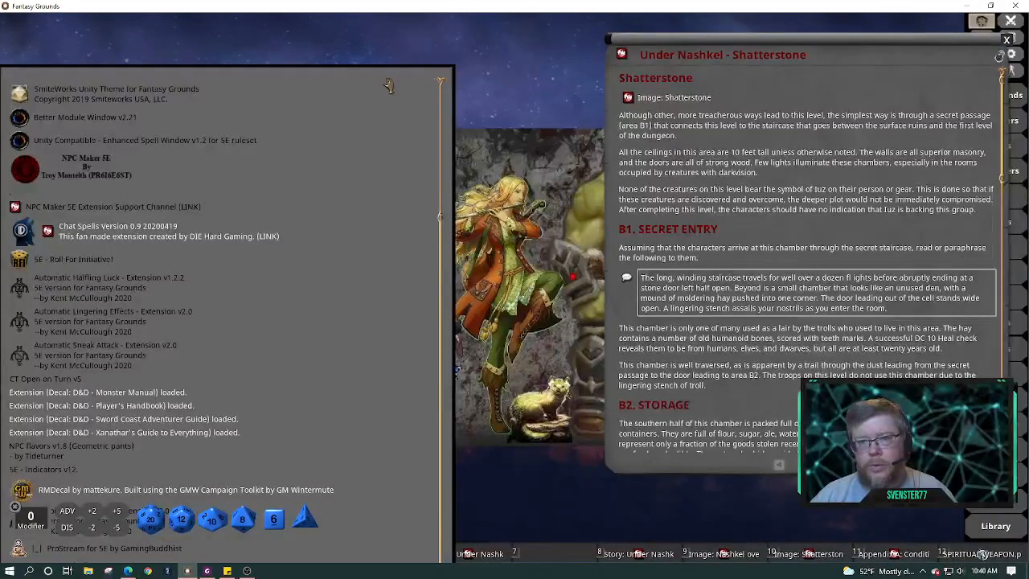
# Shrink the interface with Ctrl+mouse wheel, scroll the chat log, and apply UI scale 90
pyautogui.scroll(-1, 361, 426)
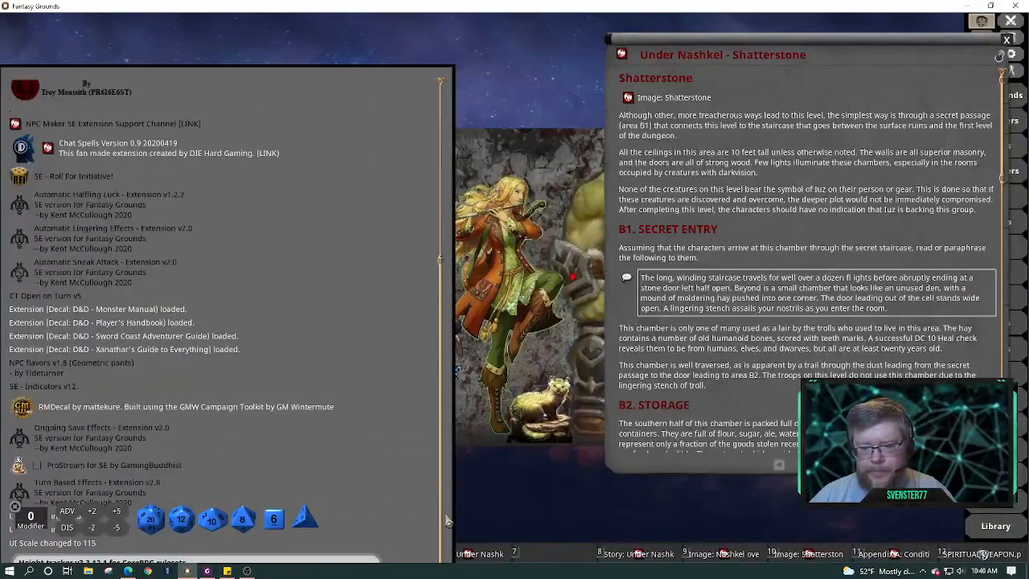
pyautogui.press('ctrl')
pyautogui.scroll(-2, 422, 499)
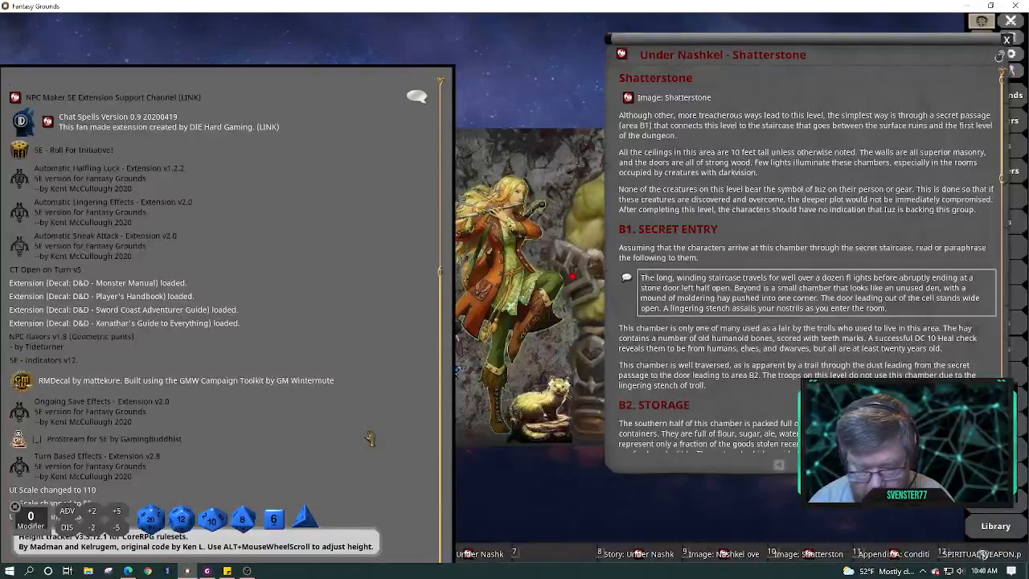
pyautogui.scroll(-5, 370, 439)
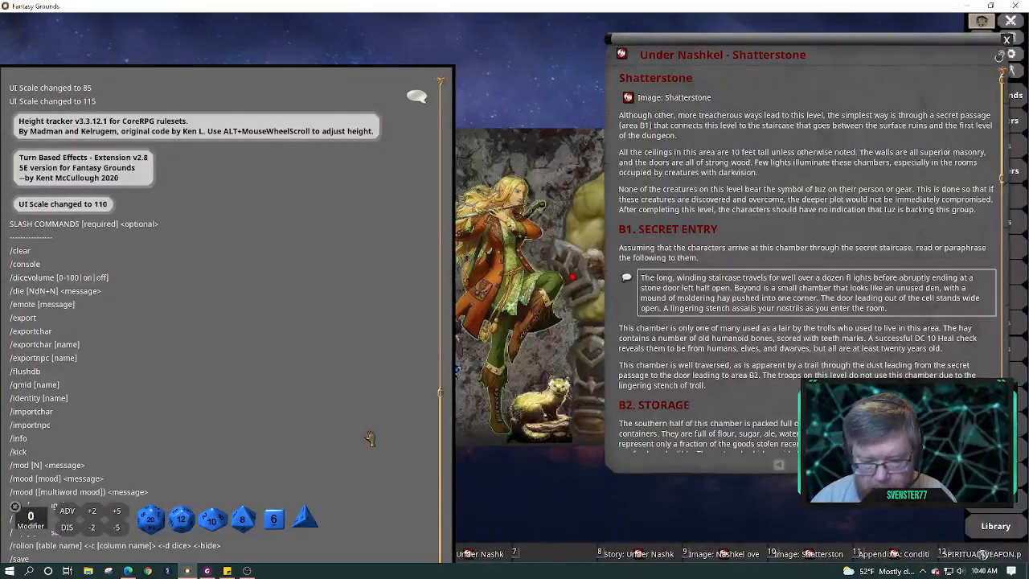
pyautogui.press('Return')
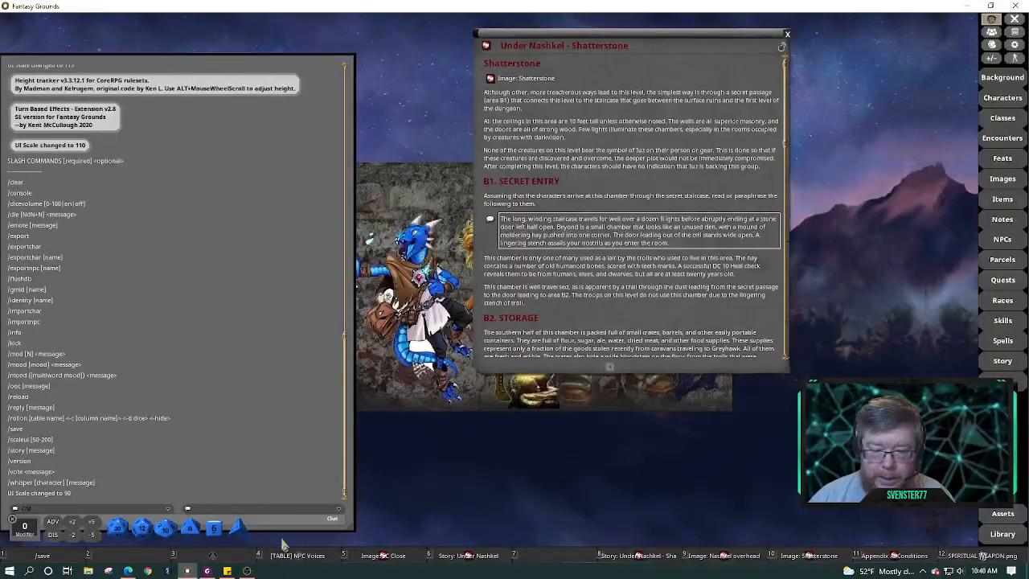
# Change the recalled /scaleui command to 115 and resize the chat window to show more lines
pyautogui.moveTo(286, 532); pyautogui.dragTo(302, 298)
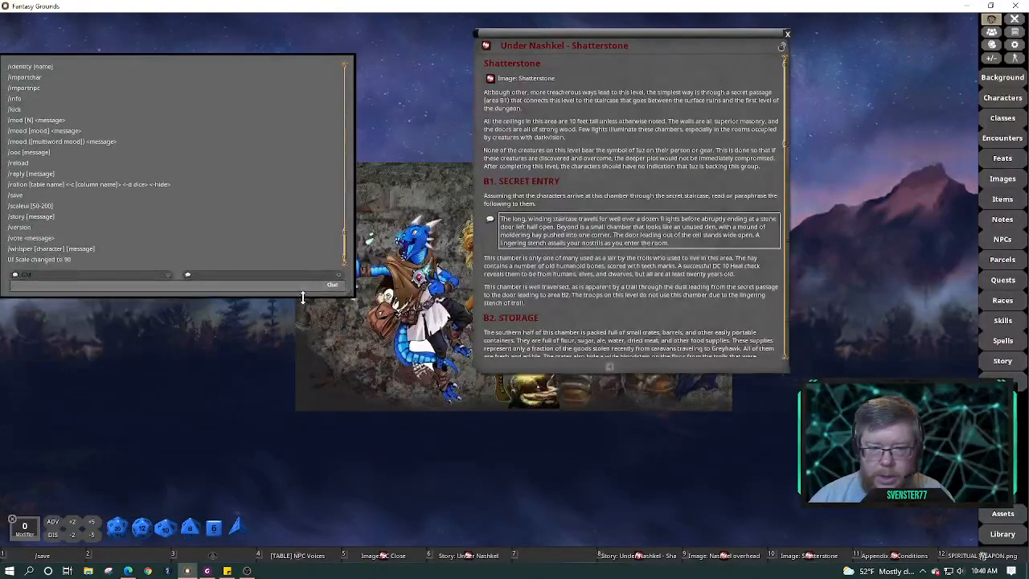
pyautogui.press('Up')
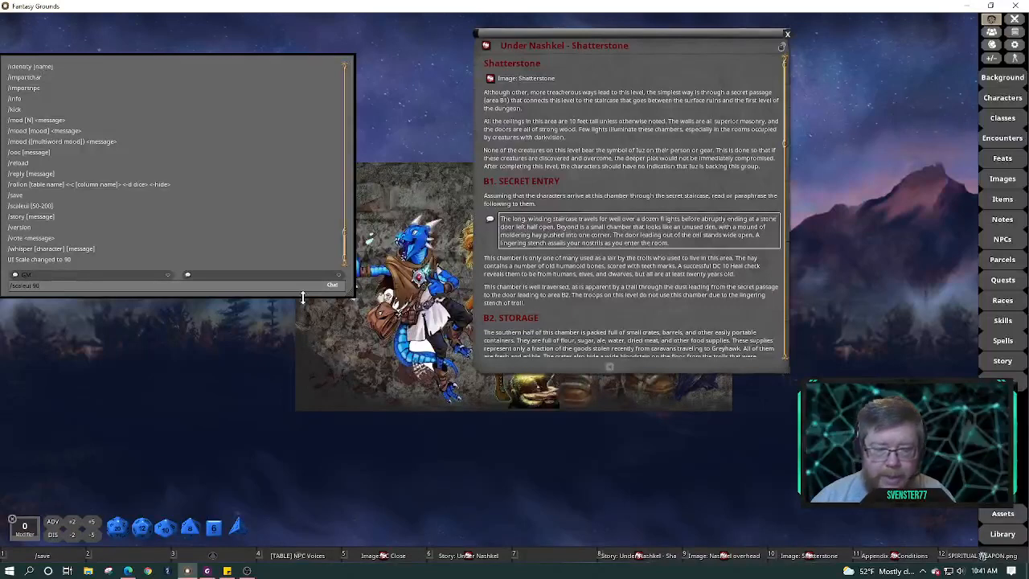
pyautogui.press('BackSpace')
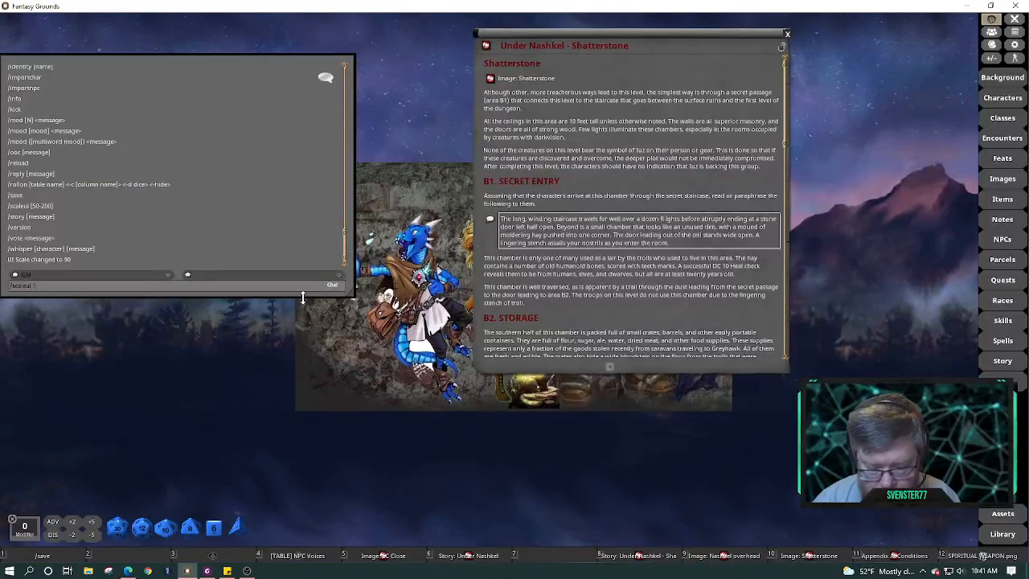
pyautogui.write('15')
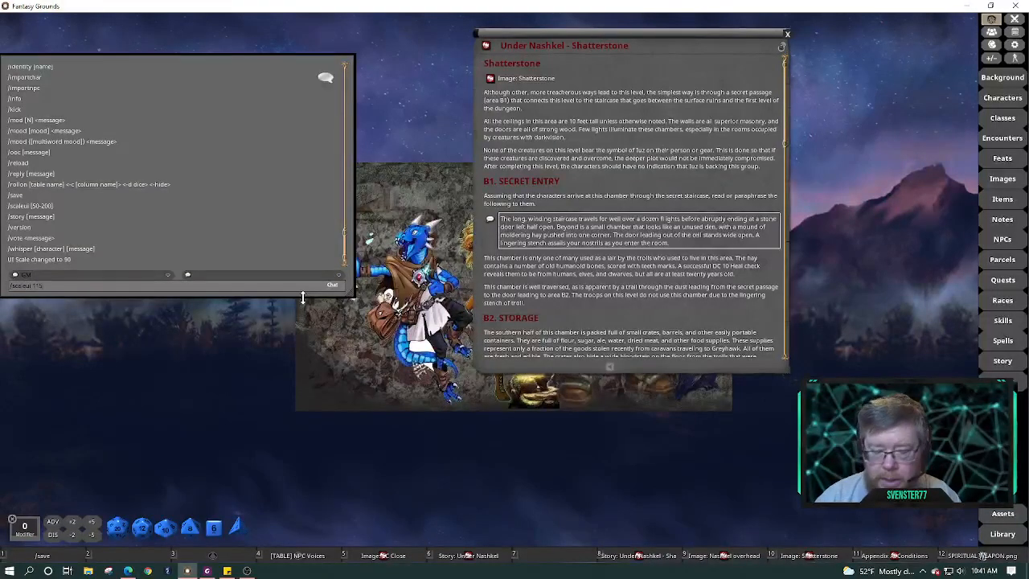
pyautogui.press('Return')
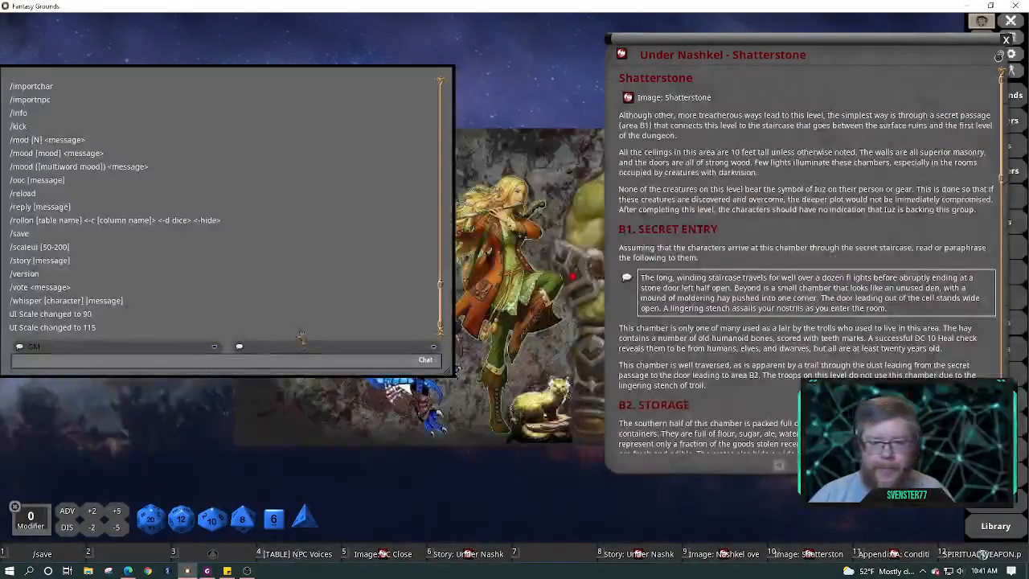
pyautogui.moveTo(291, 375); pyautogui.dragTo(304, 490)
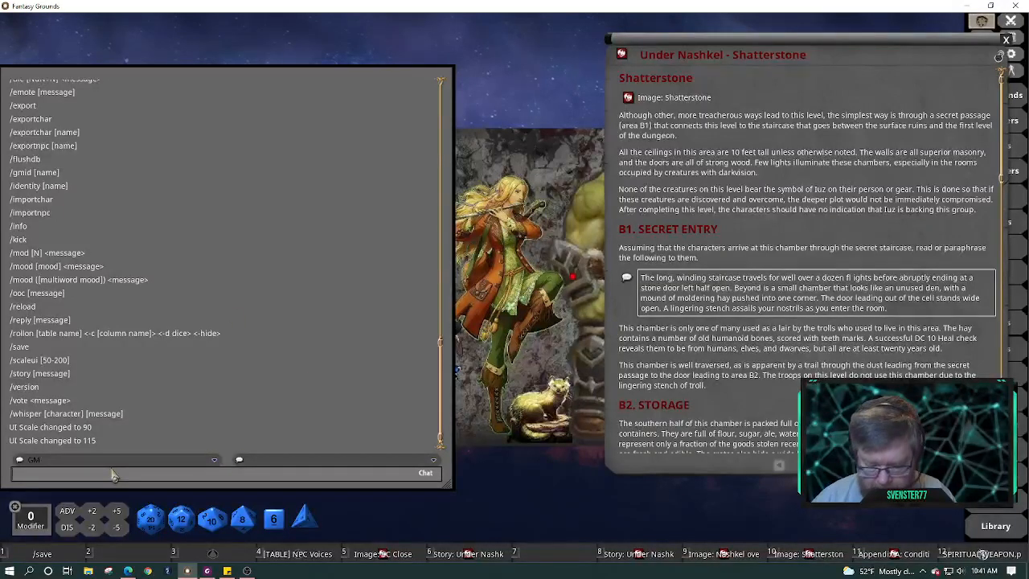
# Send /clear in the chat to empty the log
pyautogui.write('/clear')
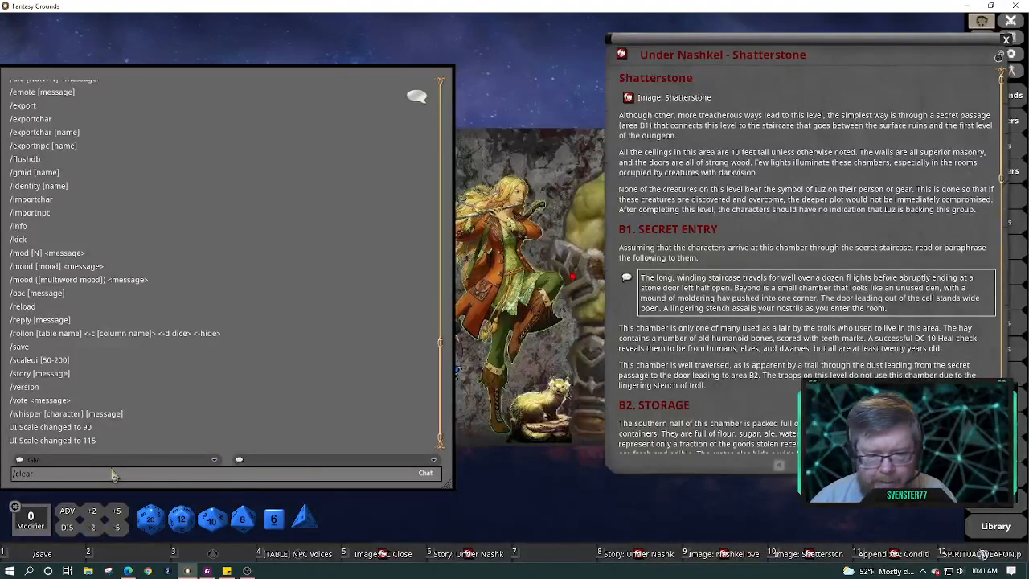
pyautogui.press('Return')
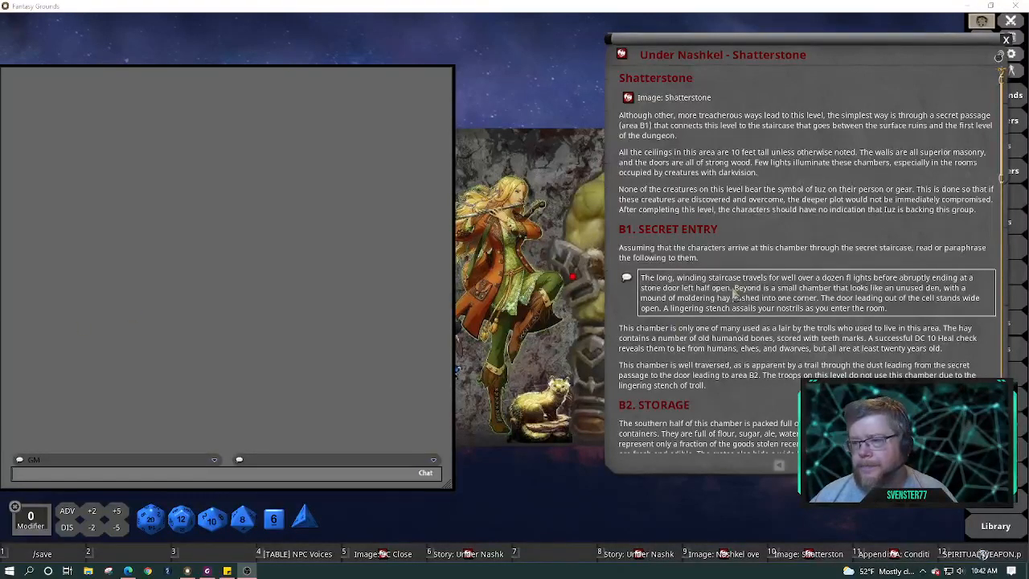
# Nudge the Under Nashkel story window slightly up and to the left
pyautogui.moveTo(828, 44); pyautogui.dragTo(779, 28)
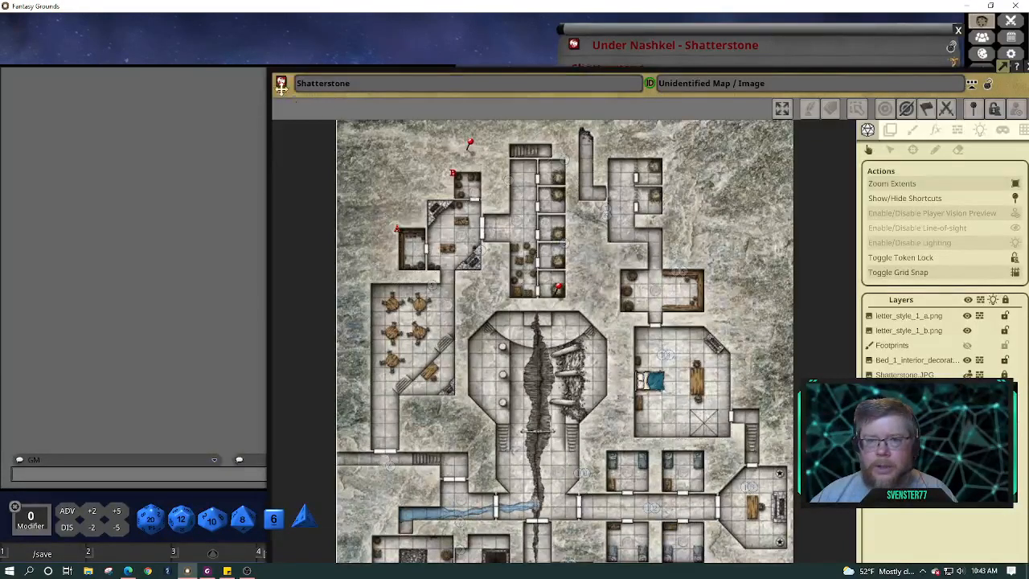
# Move the Shatterstone map window up-left, shrink it from its corner, and zoom and pan the map
pyautogui.moveTo(281, 87); pyautogui.dragTo(144, 47)
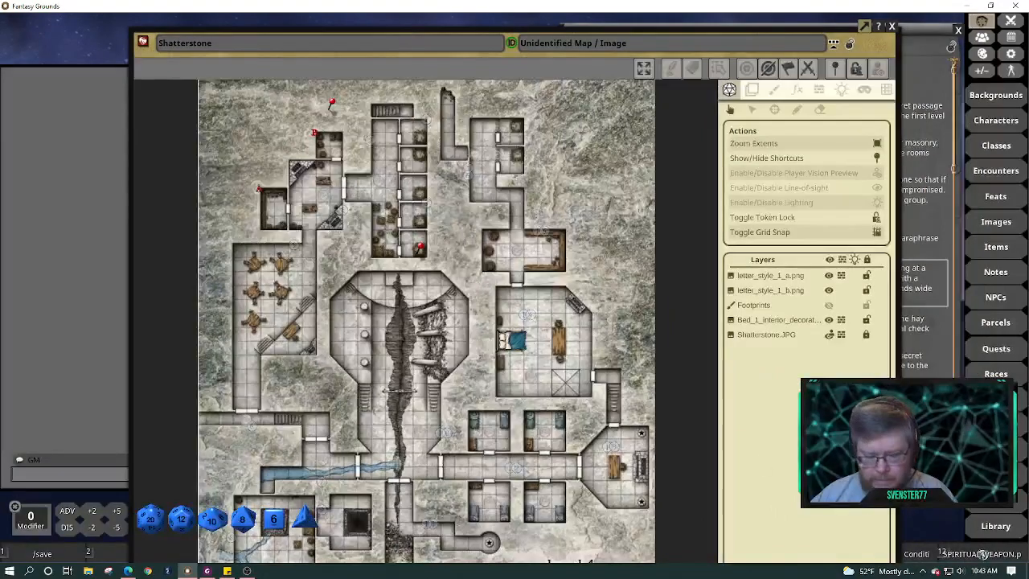
pyautogui.press('ctrl')
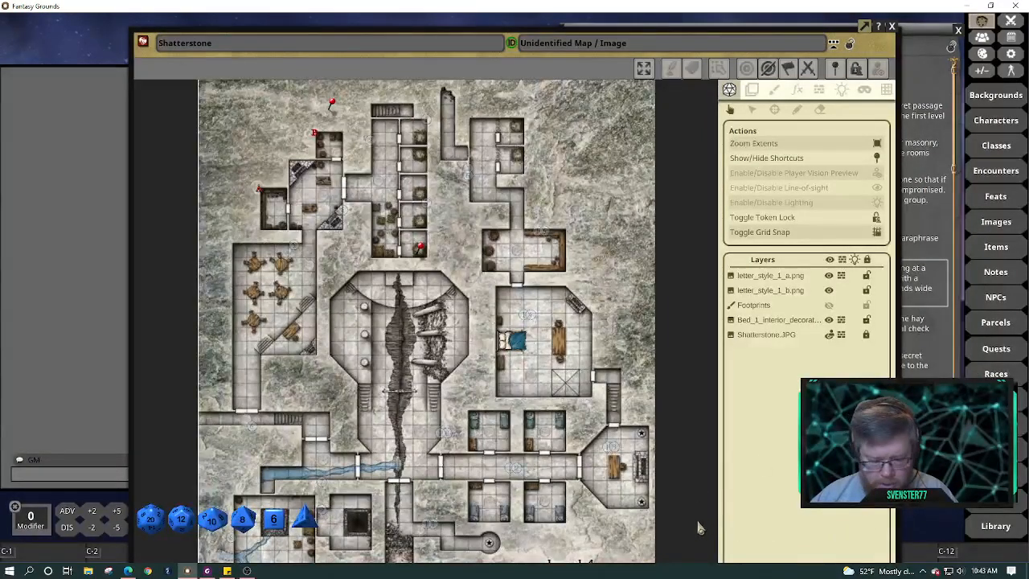
pyautogui.moveTo(698, 523); pyautogui.dragTo(481, 357)
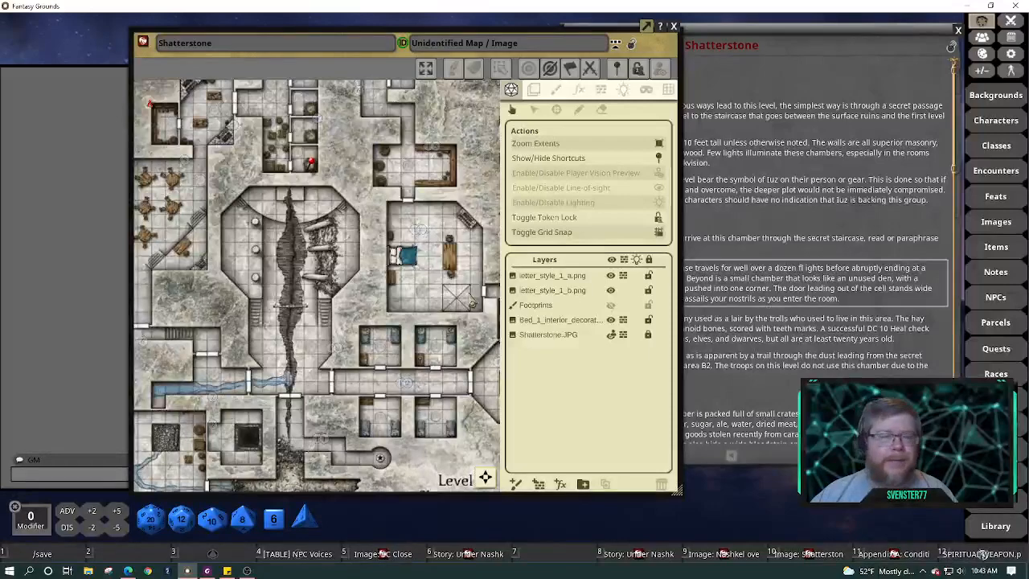
pyautogui.scroll(-1, 472, 302)
pyautogui.scroll(3, 472, 302)
pyautogui.scroll(-4, 472, 301)
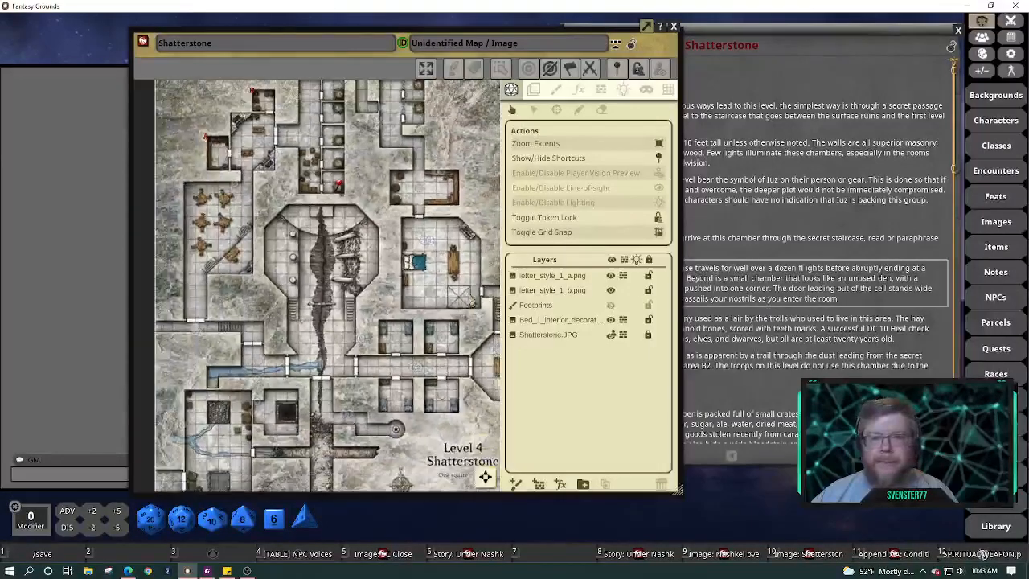
pyautogui.scroll(-1, 472, 301)
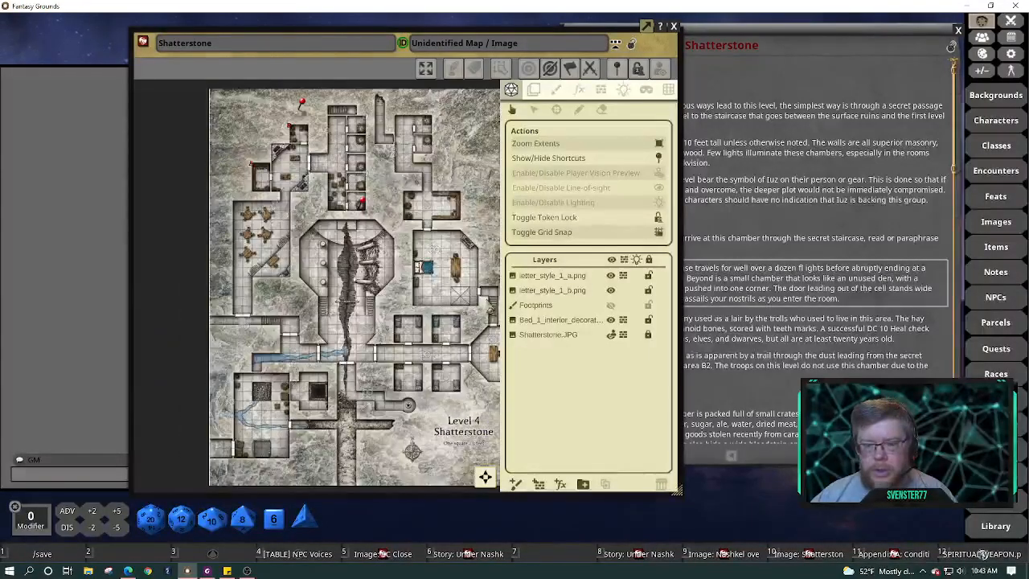
pyautogui.scroll(1, 392, 278)
pyautogui.moveTo(358, 259)
pyautogui.mouseDown()
pyautogui.moveTo(340, 275)
pyautogui.moveTo(339, 267)
pyautogui.mouseUp()
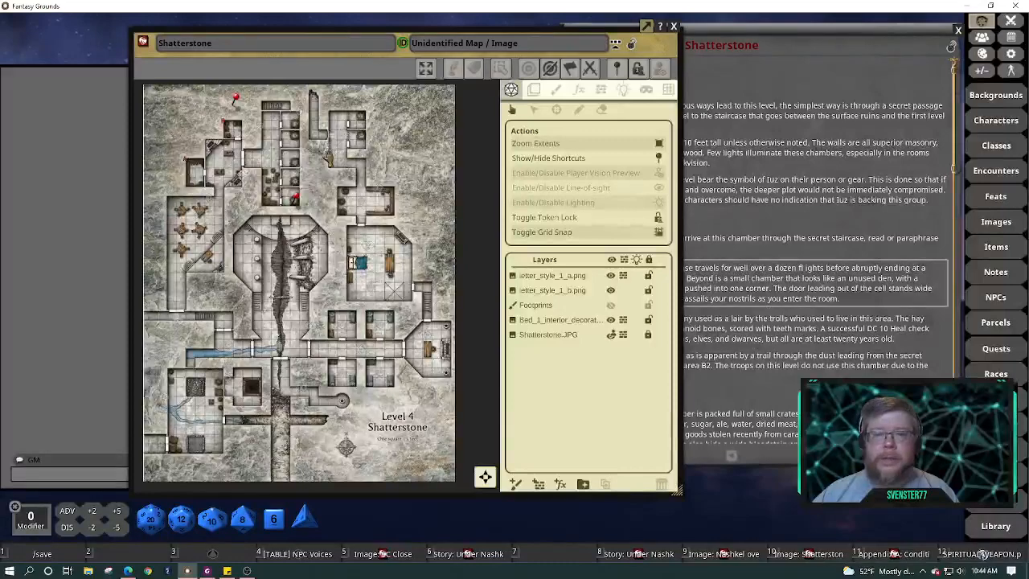
pyautogui.scroll(10, 326, 157)
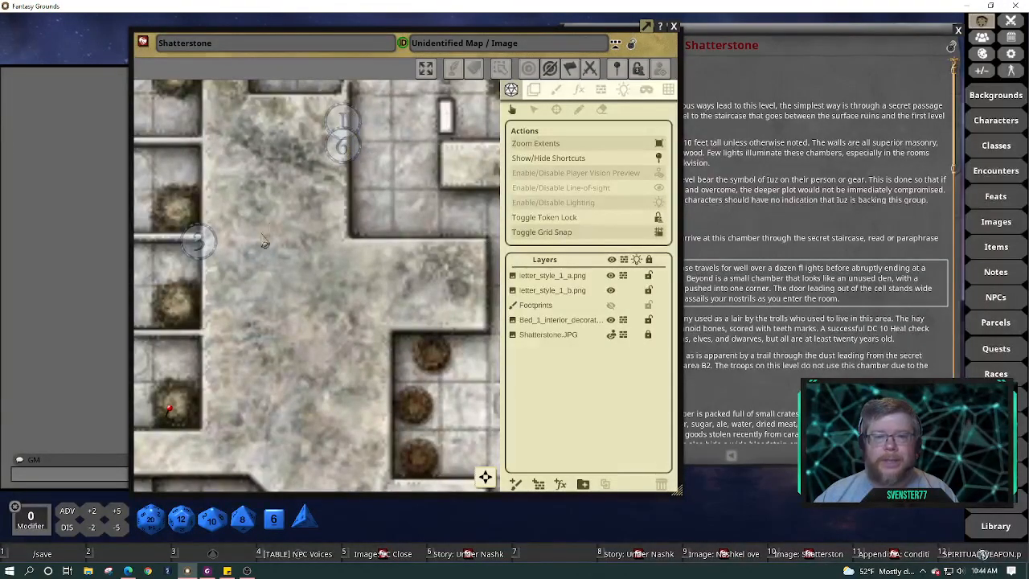
# Pan to the northern entrance rooms and make the room 2 marker always visible
pyautogui.moveTo(291, 282); pyautogui.dragTo(509, 356)
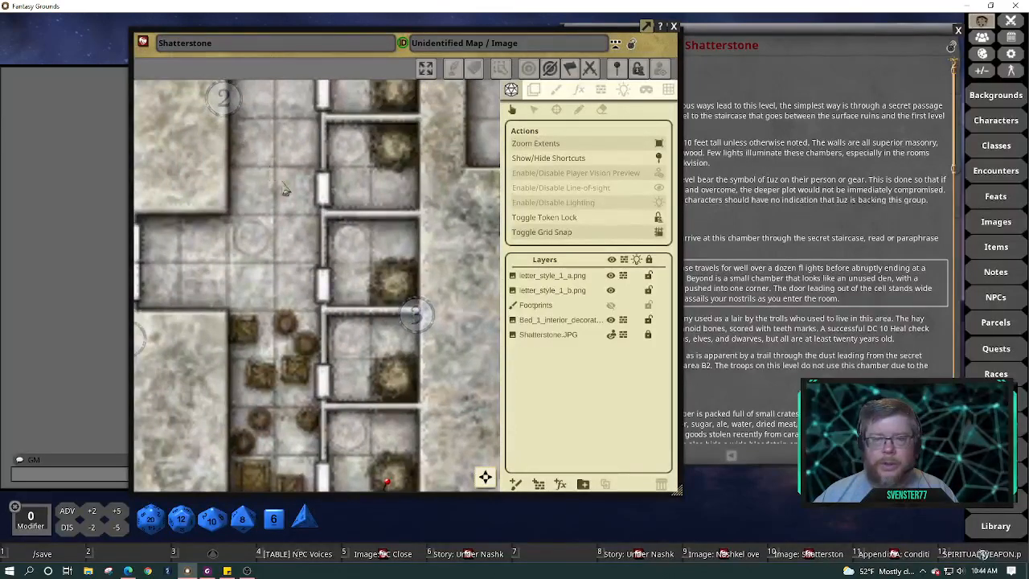
pyautogui.moveTo(282, 182); pyautogui.dragTo(365, 289)
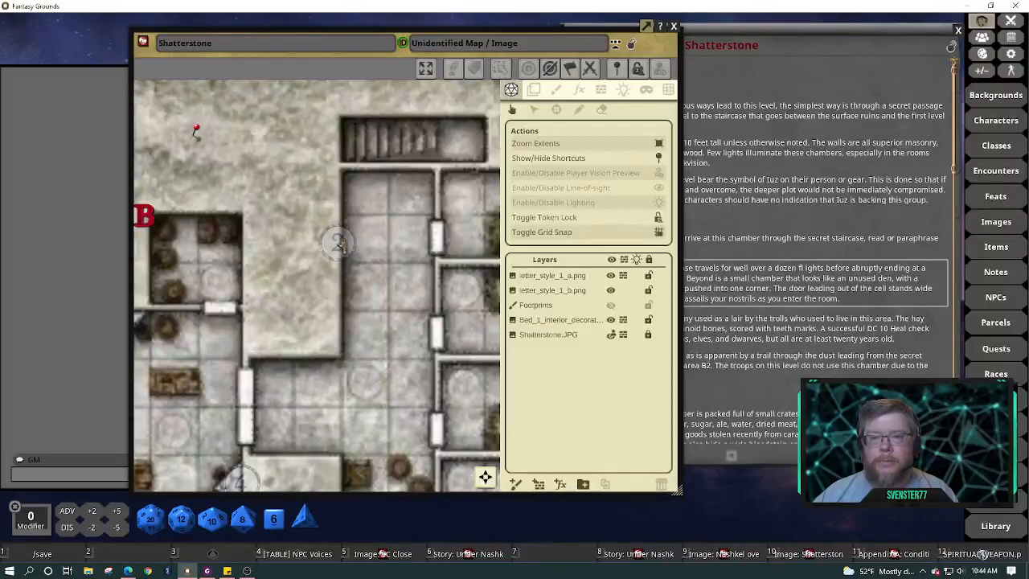
pyautogui.click(338, 243)
pyautogui.rightClick(339, 244)
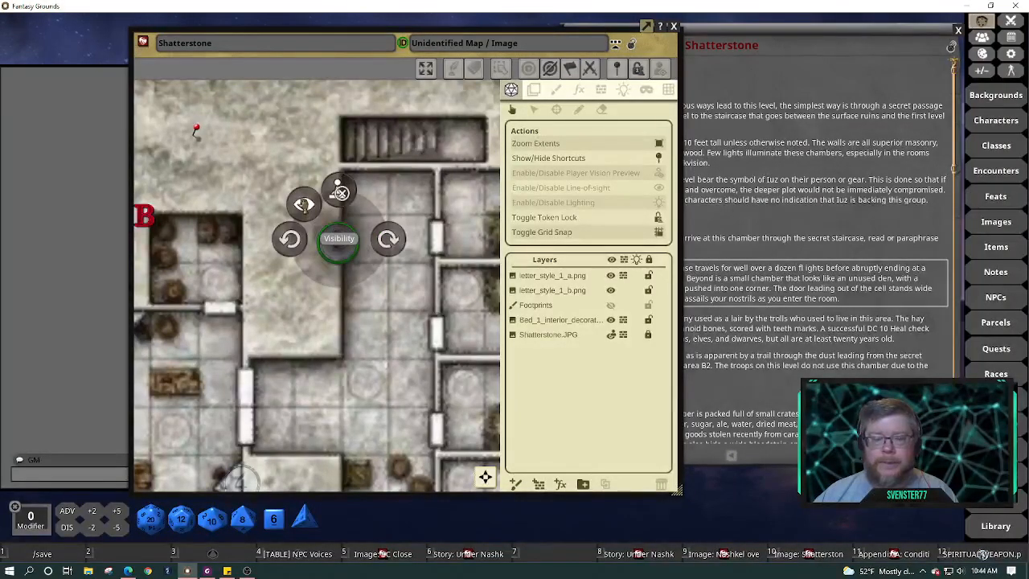
pyautogui.click(304, 205)
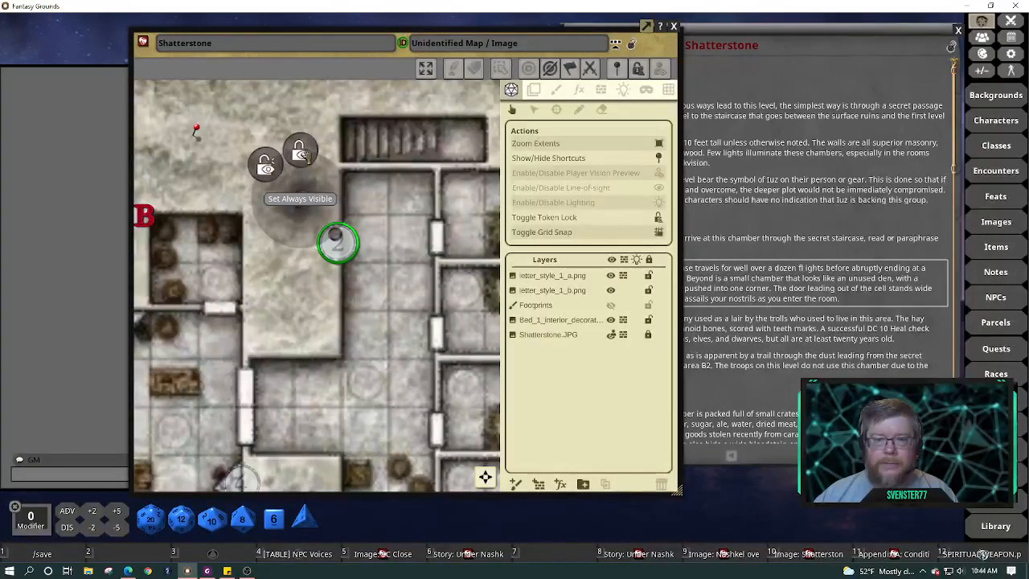
pyautogui.click(302, 155)
# Reopen the room 2 marker's visibility choices and pick a different visibility setting
pyautogui.scroll(-2, 370, 356)
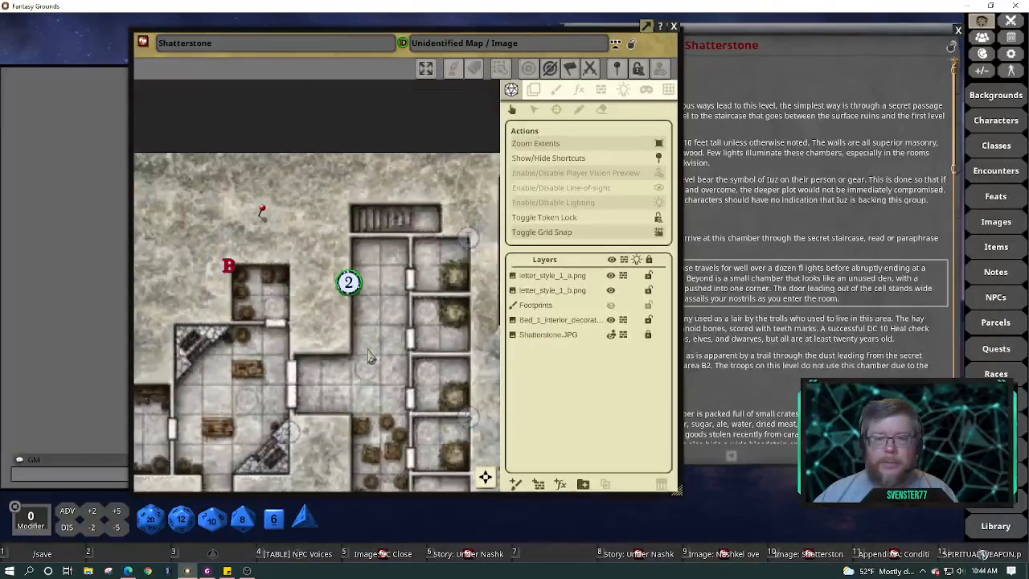
pyautogui.scroll(-2, 370, 356)
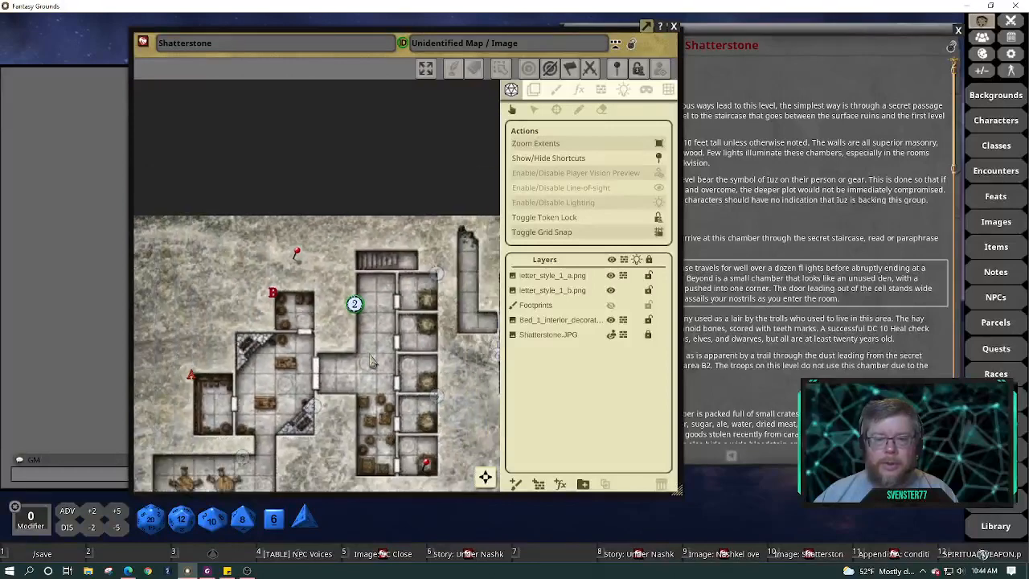
pyautogui.rightClick(355, 307)
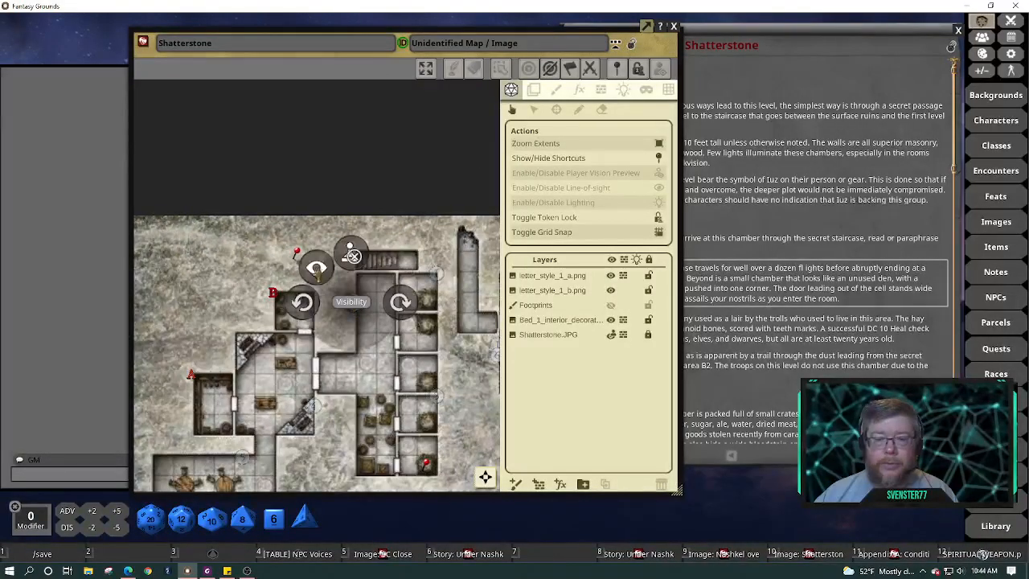
pyautogui.click(317, 271)
pyautogui.click(267, 271)
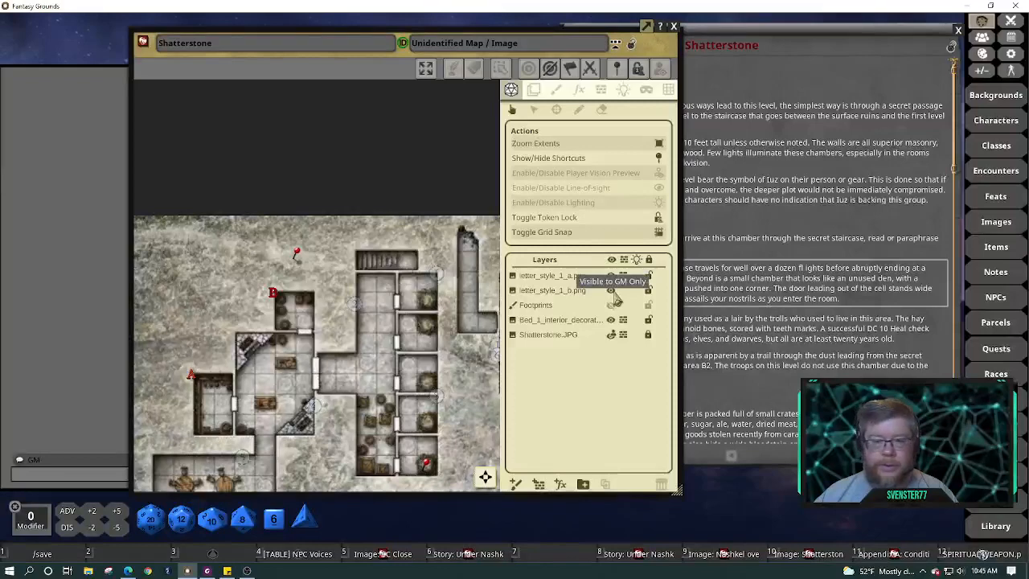
# Zoom out to the whole Shatterstone map and outline its line-of-sight walls for editing
pyautogui.scroll(-2, 422, 372)
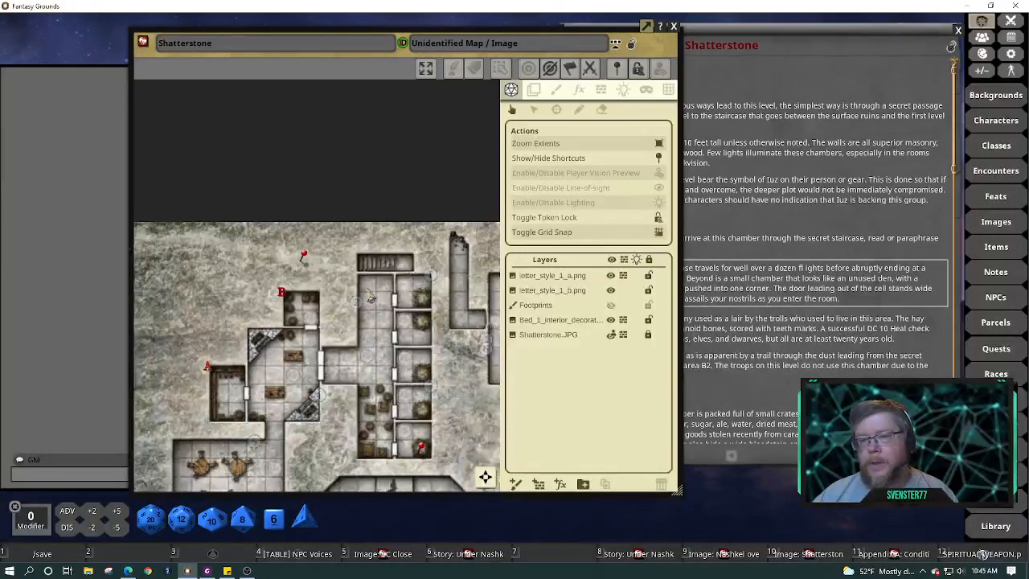
pyautogui.scroll(-1, 490, 487)
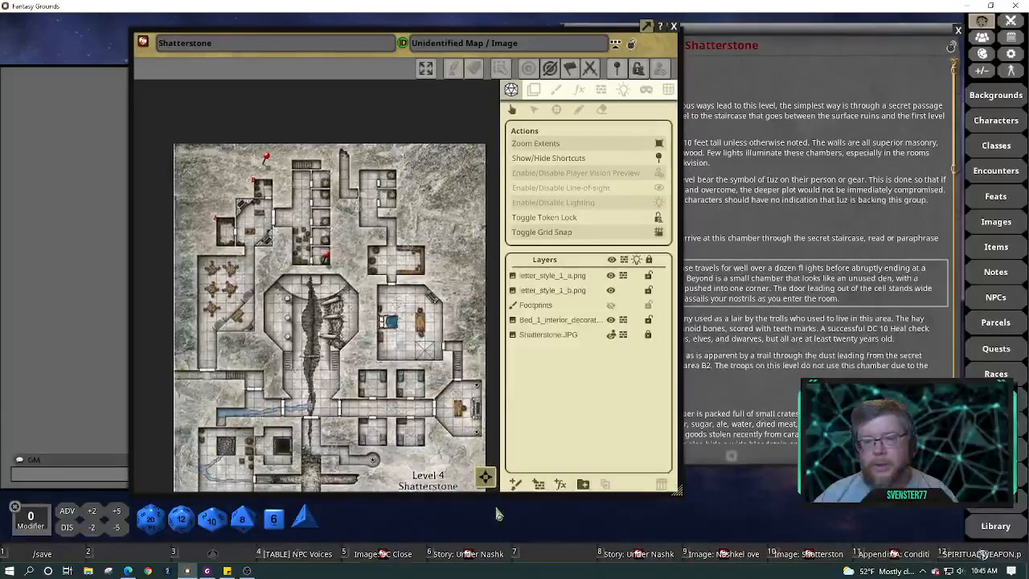
pyautogui.click(602, 92)
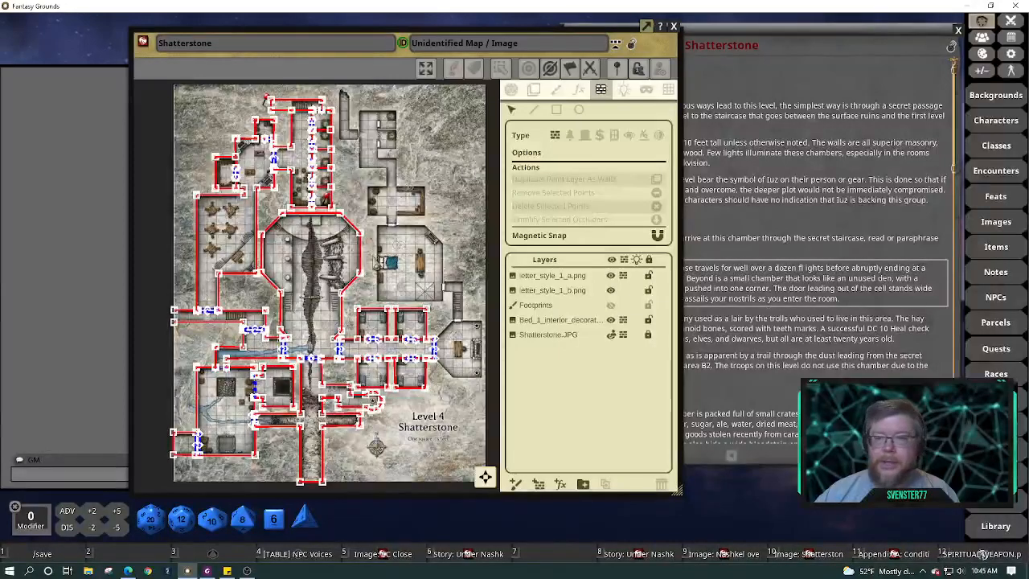
# Shift the map window right and switch the map back to normal play mode
pyautogui.moveTo(360, 53); pyautogui.dragTo(517, 51)
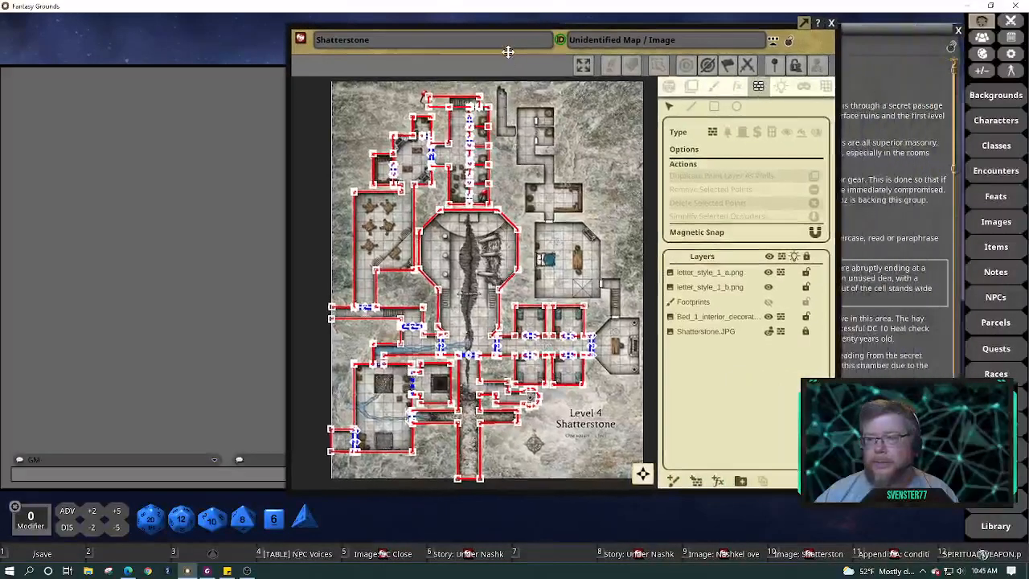
pyautogui.click(669, 87)
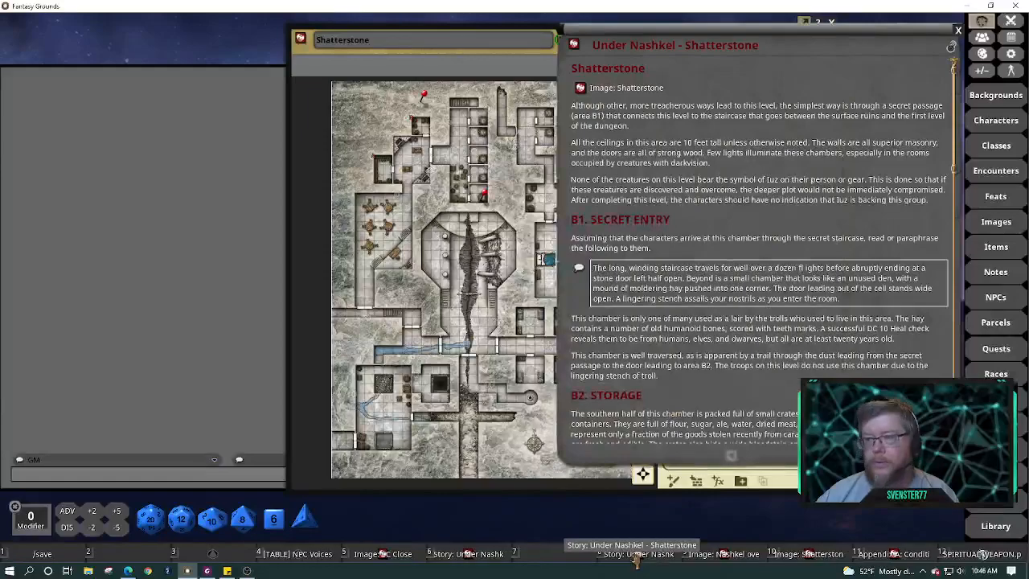
# Put the story window on the left and the map on the right, then select the Iuz-symbol paragraph
pyautogui.moveTo(766, 46); pyautogui.dragTo(221, 49)
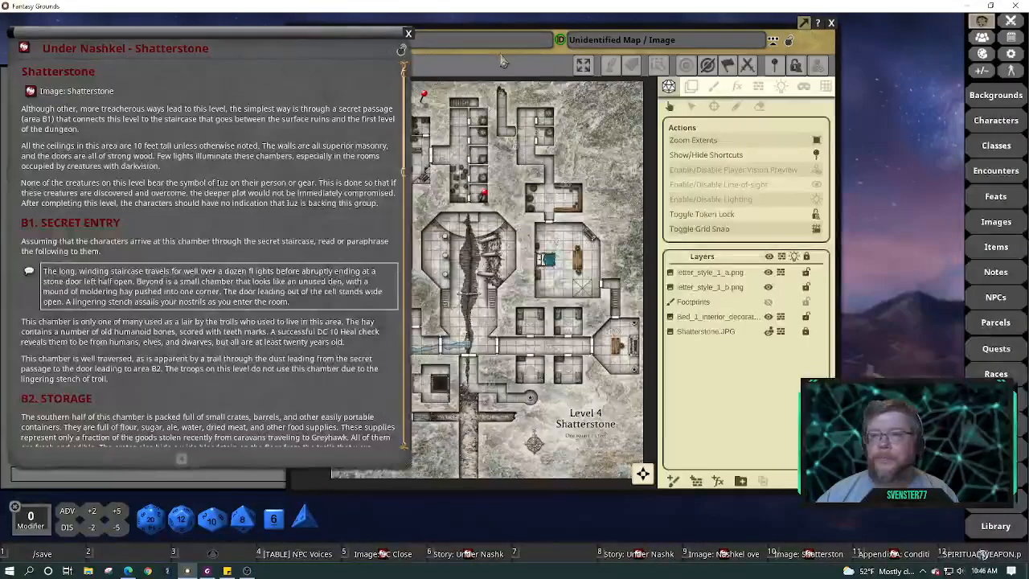
pyautogui.moveTo(500, 54); pyautogui.dragTo(637, 49)
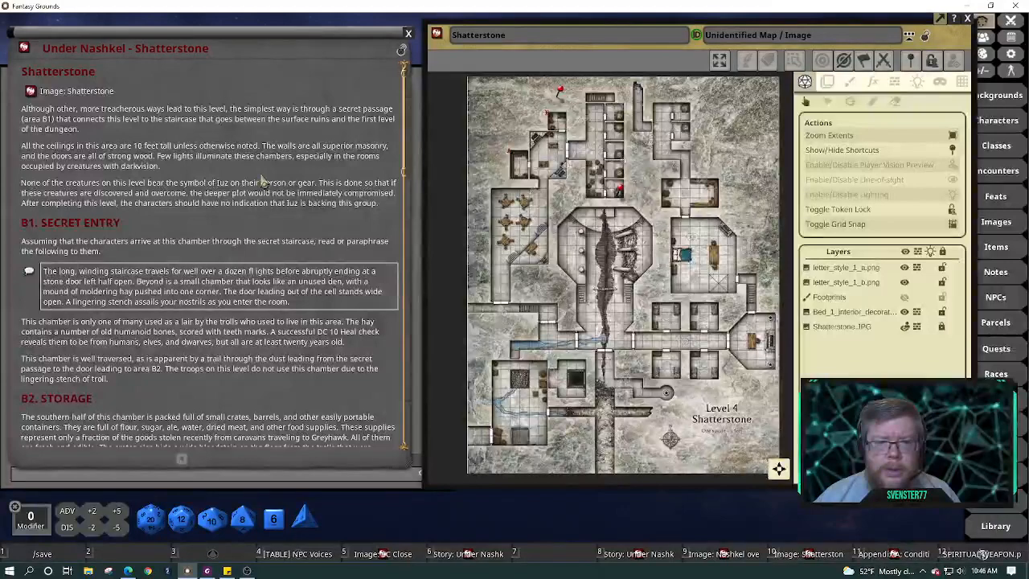
pyautogui.scroll(-2, 271, 165)
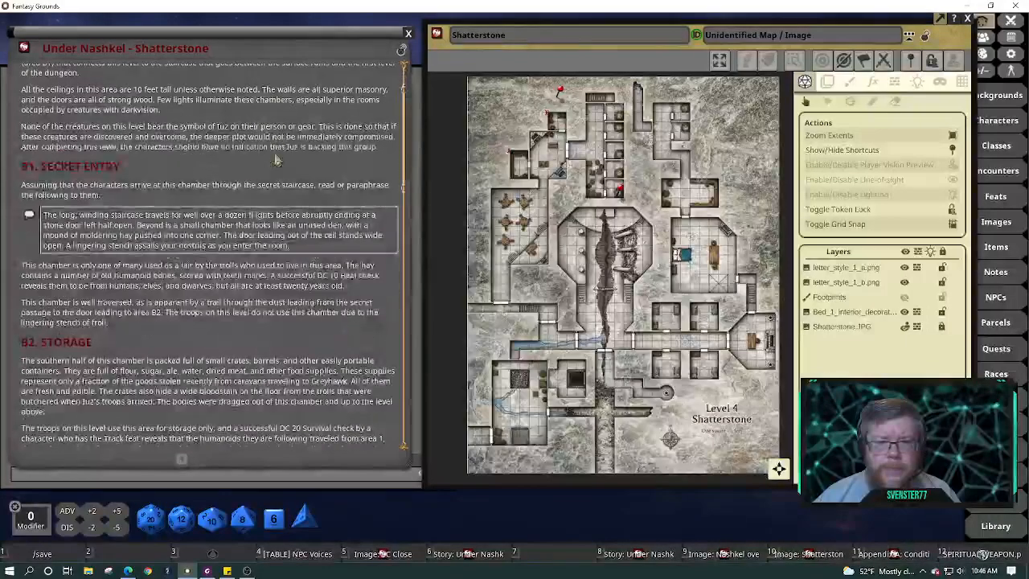
pyautogui.scroll(-2, 275, 161)
pyautogui.scroll(3, 277, 161)
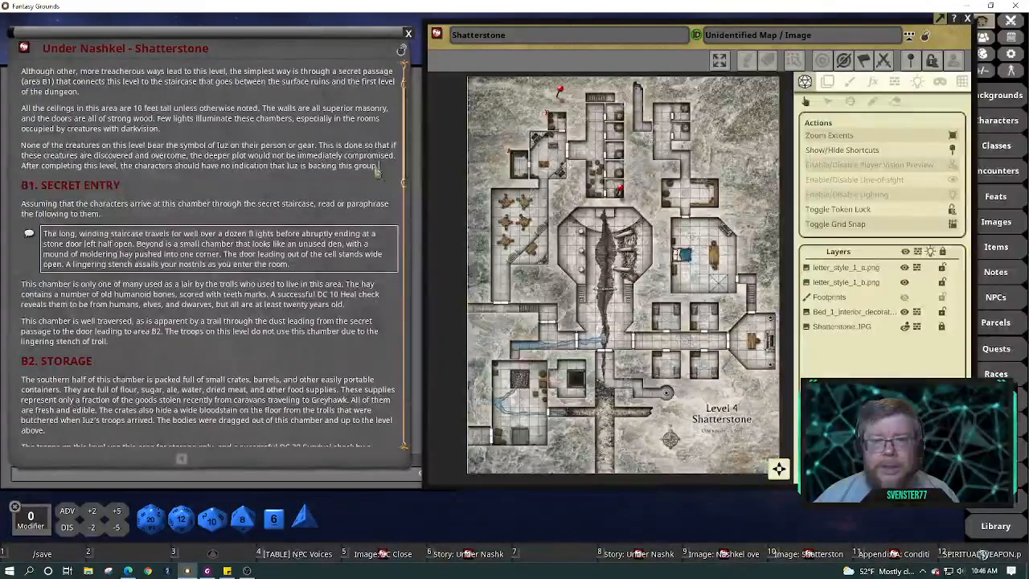
pyautogui.moveTo(376, 169); pyautogui.dragTo(24, 152)
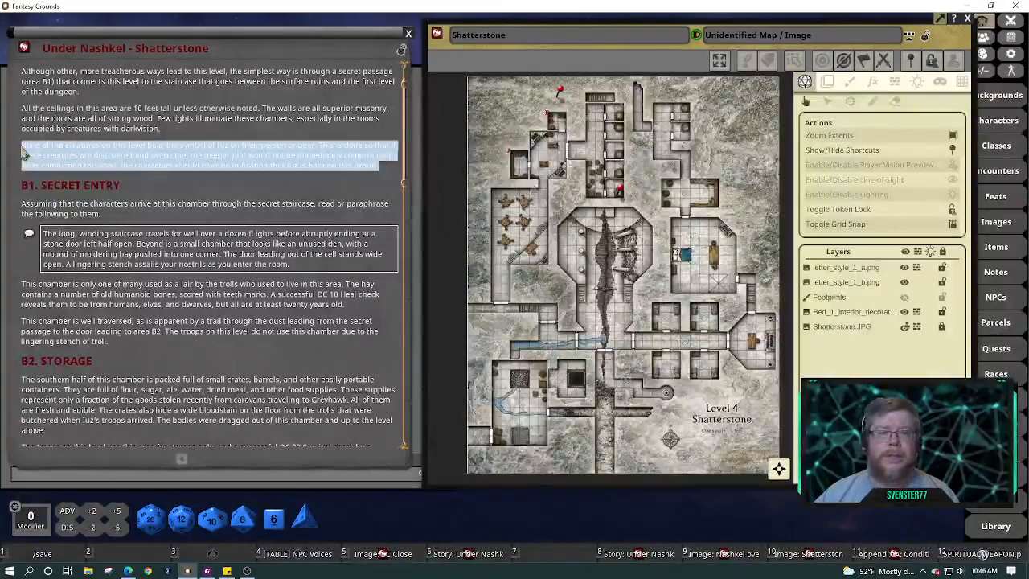
# Delete the 'None of the creatures' paragraph and make B1. SECRET ENTRY a heading again
pyautogui.press('Delete')
pyautogui.press('Delete')
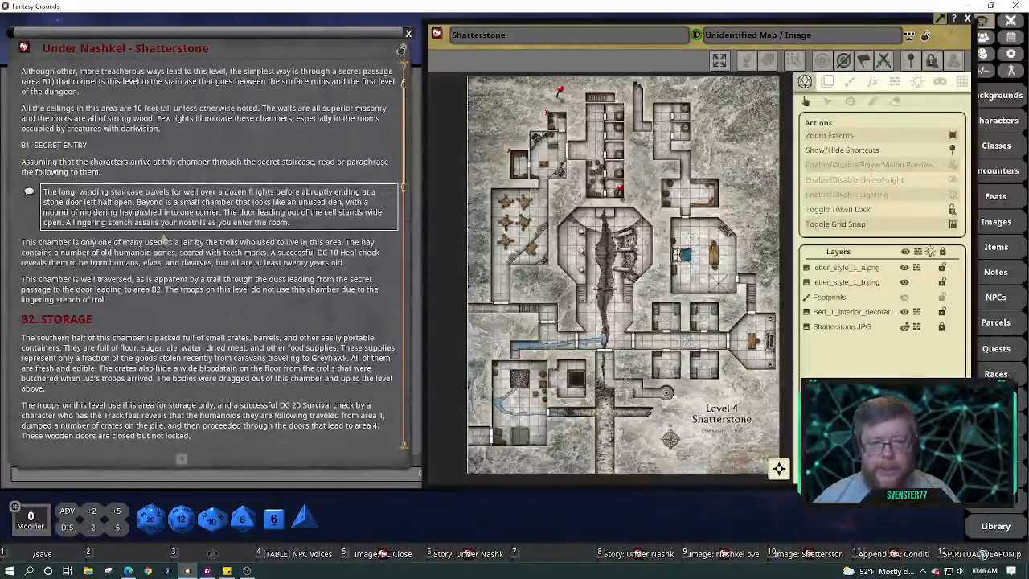
pyautogui.scroll(2, 164, 240)
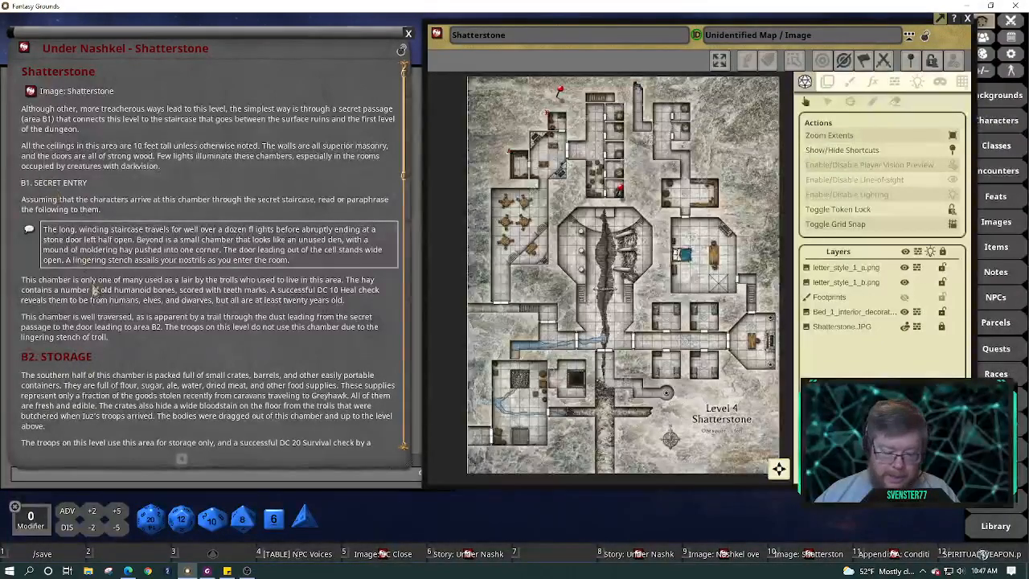
pyautogui.press('ctrl')
pyautogui.hotkey('ctrl', '1')
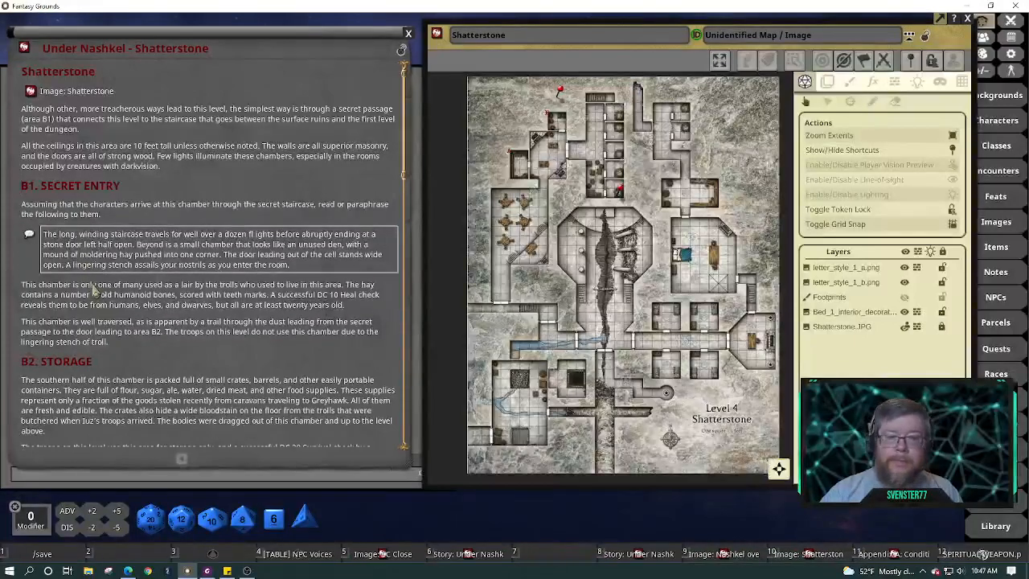
# Review the B1 heading's paragraph types, then remove the stray space in 'fl ights'
pyautogui.rightClick(103, 193)
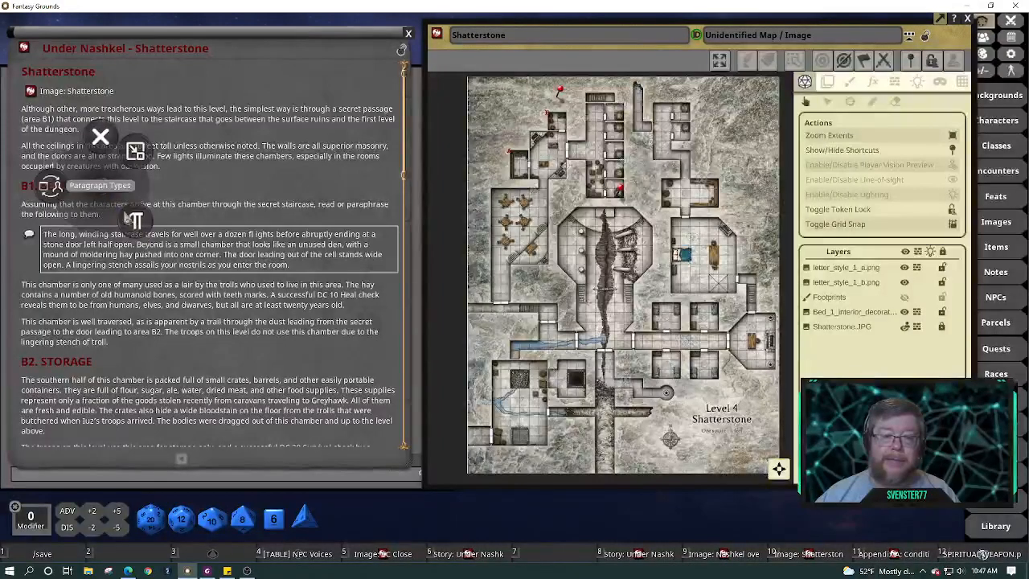
pyautogui.click(136, 221)
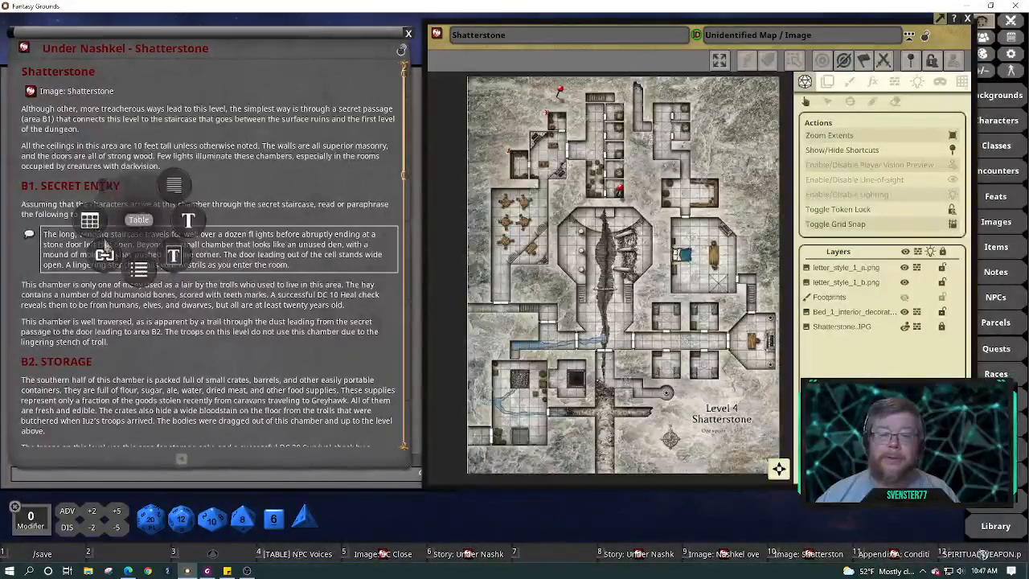
pyautogui.click(251, 179)
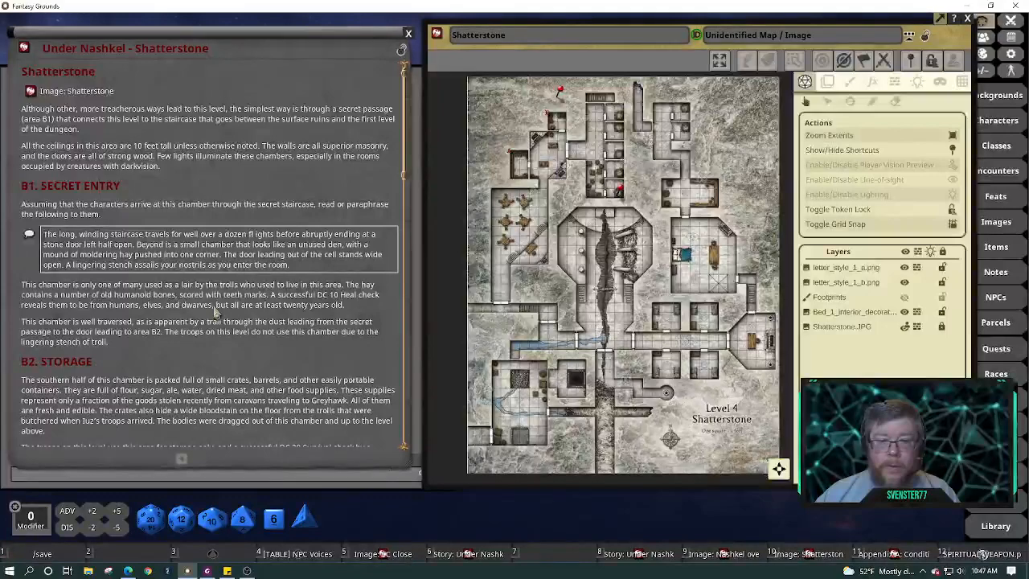
pyautogui.scroll(-2, 216, 312)
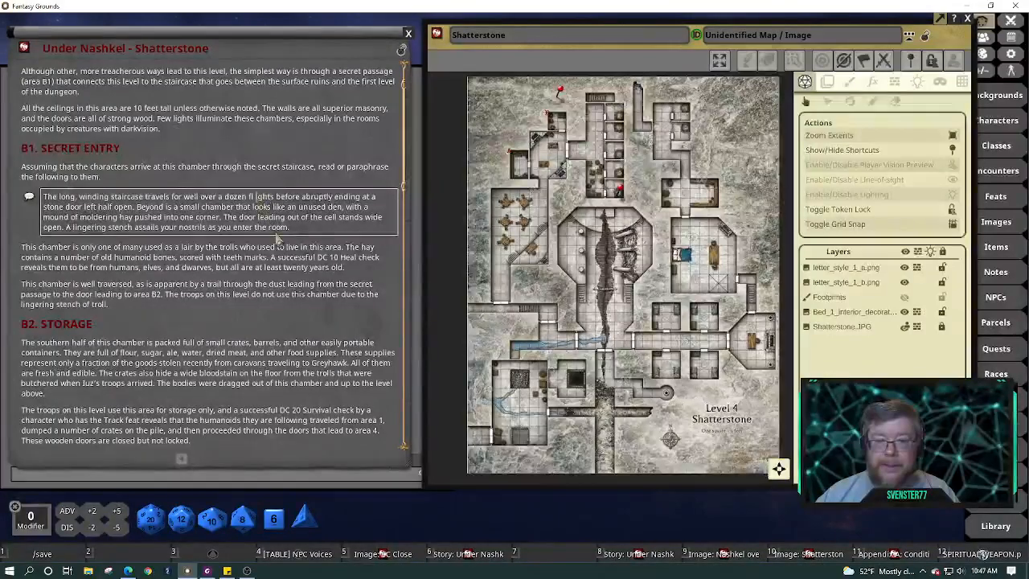
pyautogui.press('BackSpace')
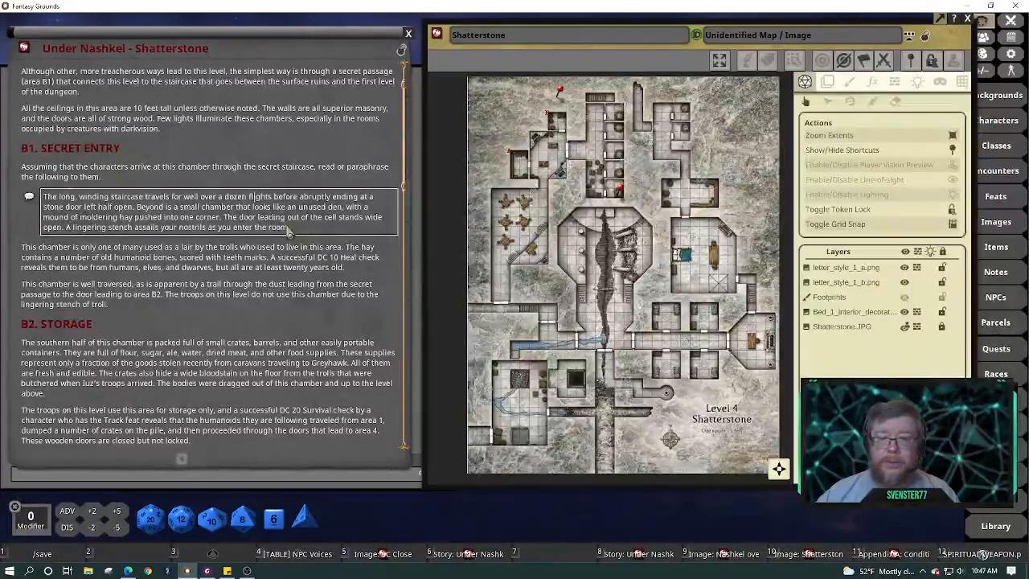
# Zoom in on the staircase rooms and set the Footprints layer visible to GM only
pyautogui.scroll(-2, 303, 248)
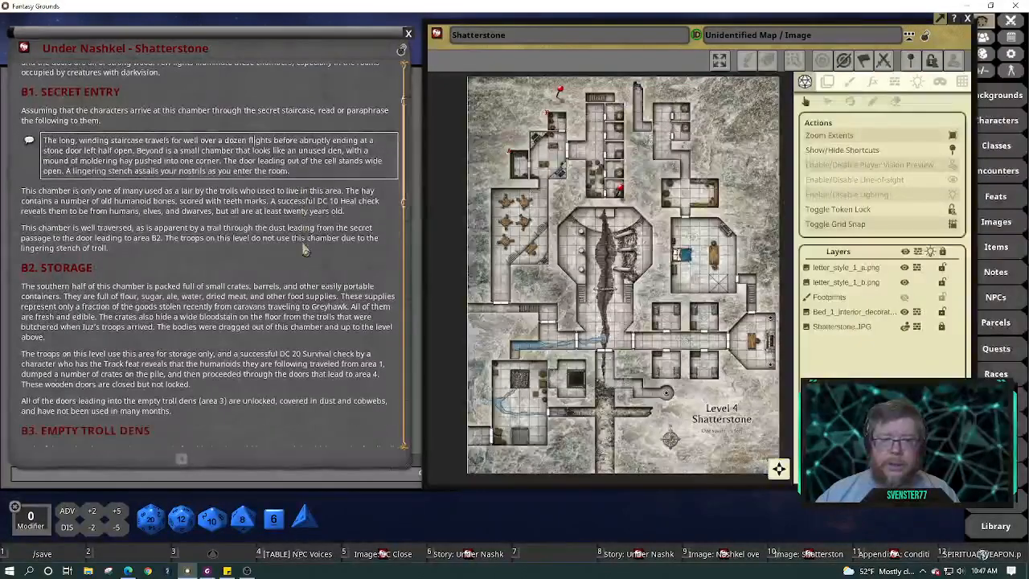
pyautogui.scroll(5, 617, 114)
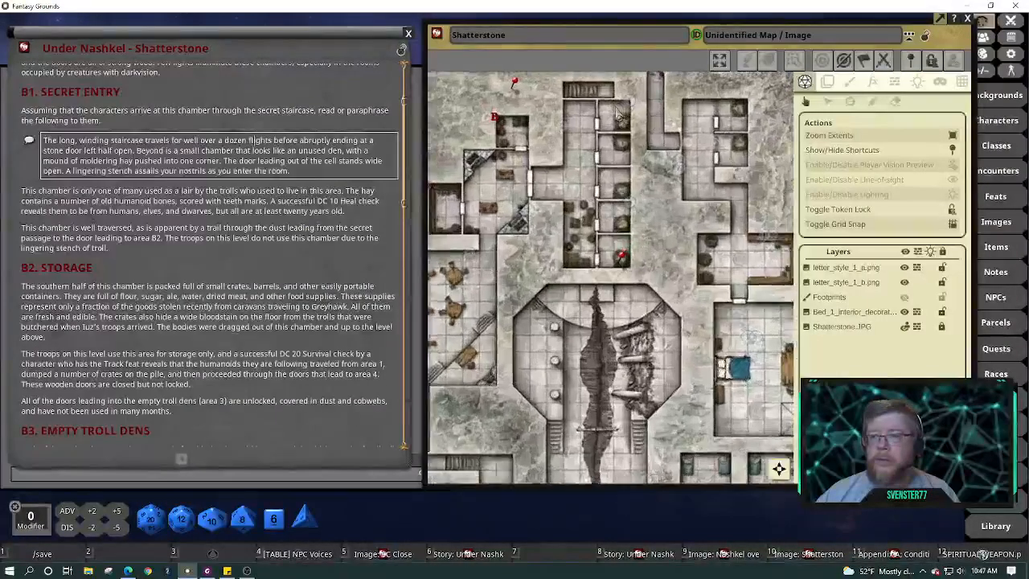
pyautogui.scroll(3, 617, 114)
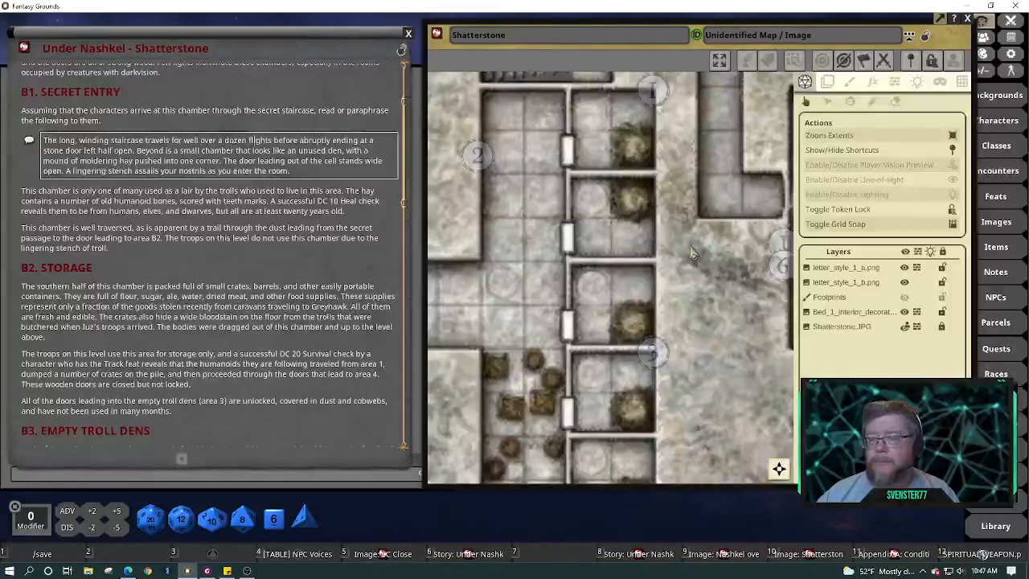
pyautogui.moveTo(693, 254); pyautogui.dragTo(705, 385)
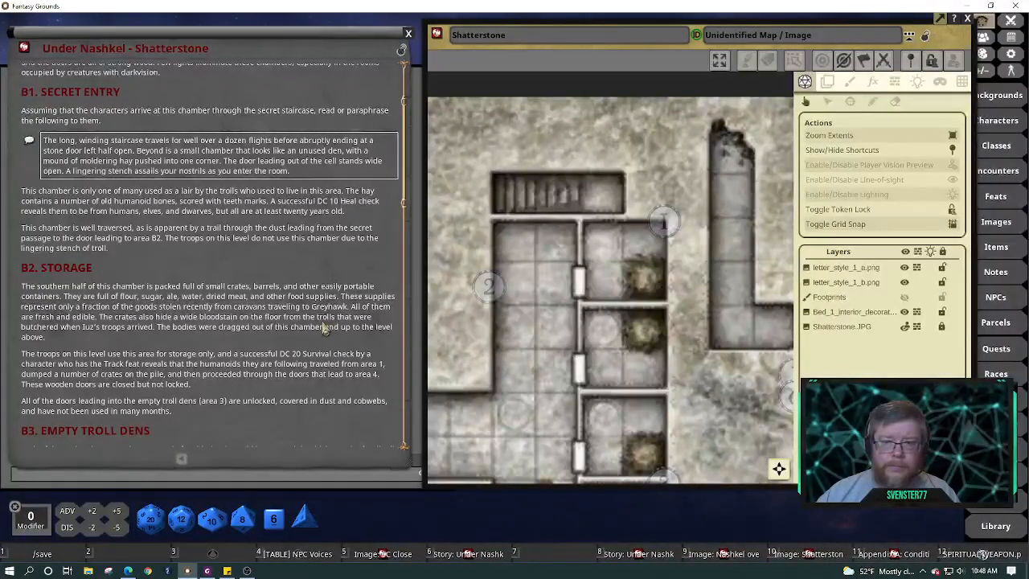
pyautogui.click(905, 299)
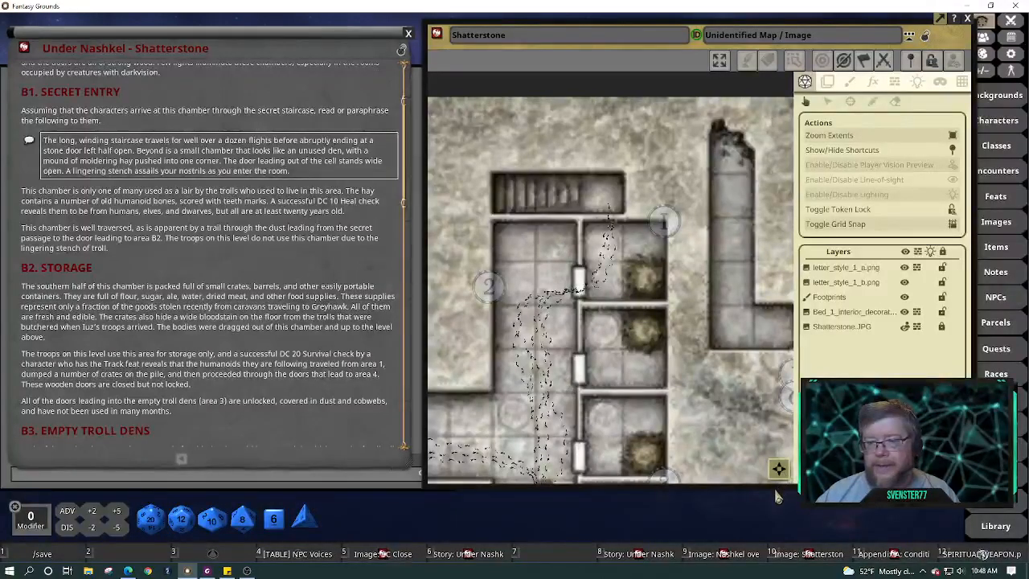
pyautogui.scroll(-2, 731, 418)
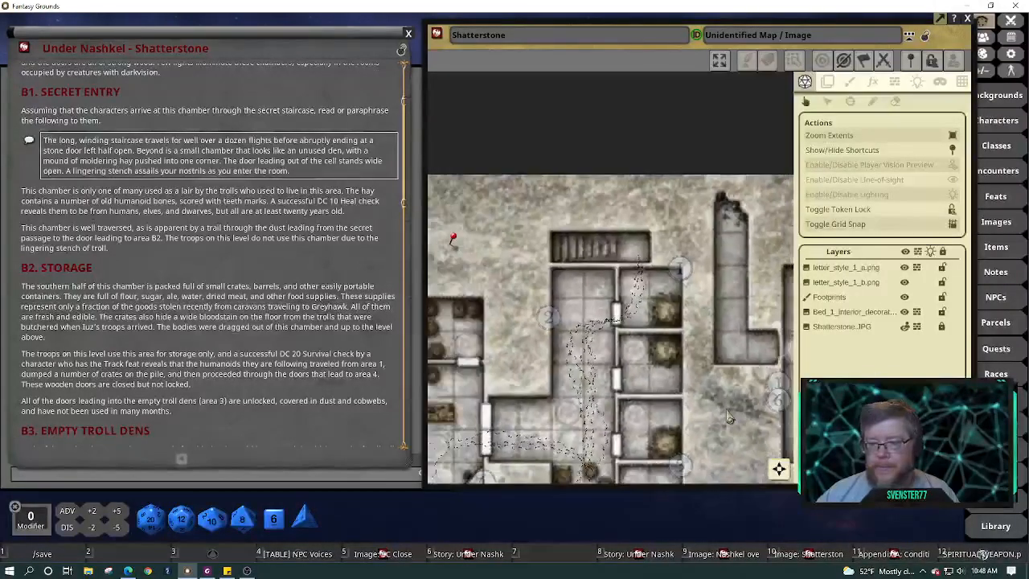
pyautogui.scroll(-1, 730, 418)
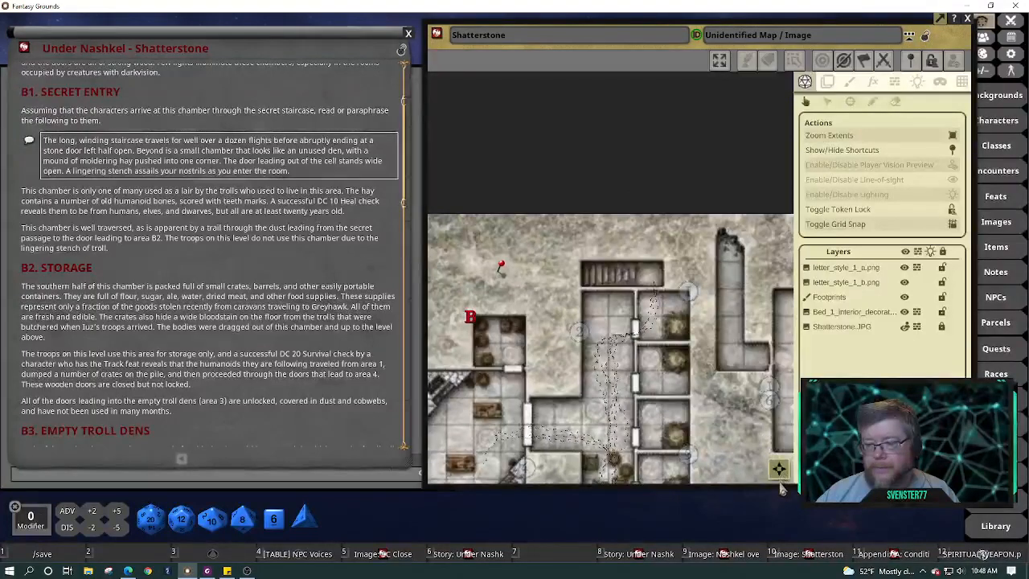
pyautogui.moveTo(781, 490); pyautogui.dragTo(779, 496)
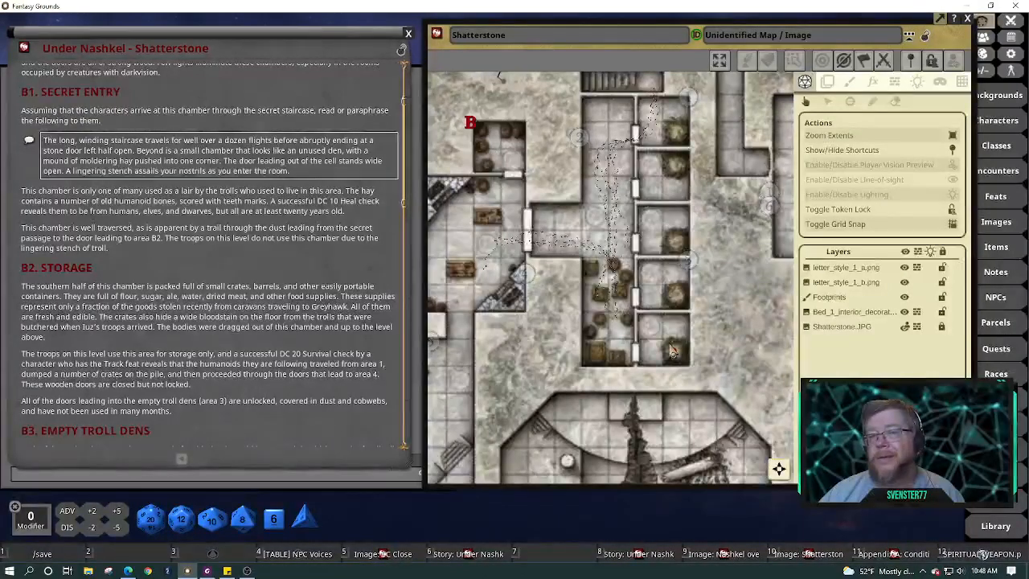
# Cycle the Footprints layer from Visible to All to Invisible
pyautogui.moveTo(783, 469); pyautogui.dragTo(762, 479)
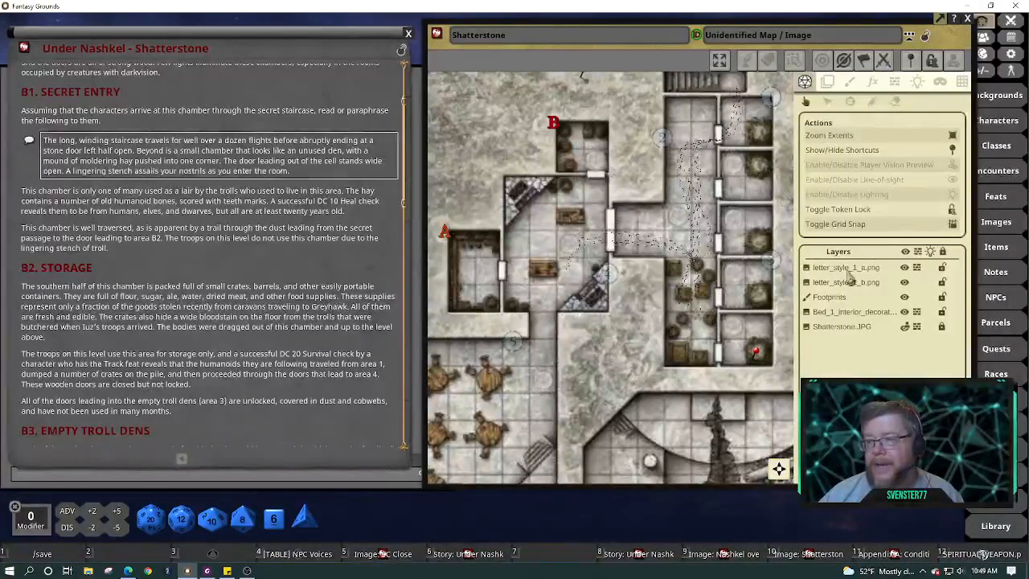
pyautogui.click(905, 299)
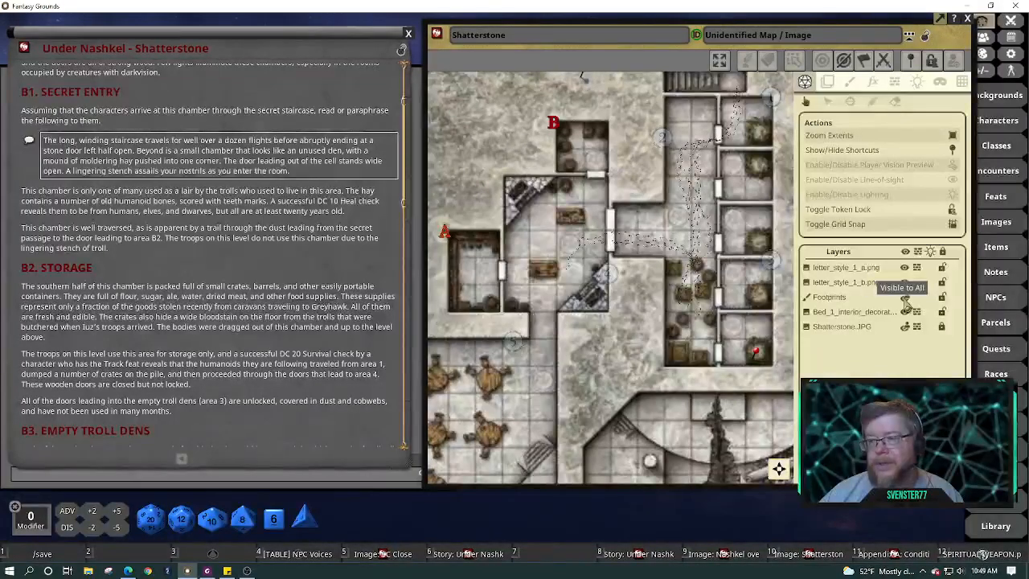
pyautogui.click(905, 301)
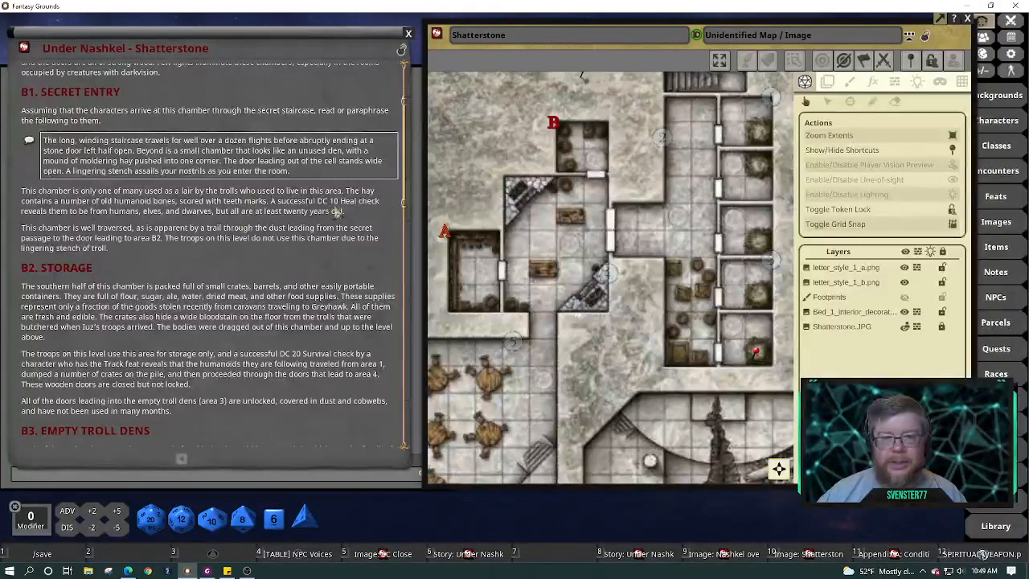
# Replace 'Heal' with 'Medicine' in the DC 10 check
pyautogui.click(341, 201)
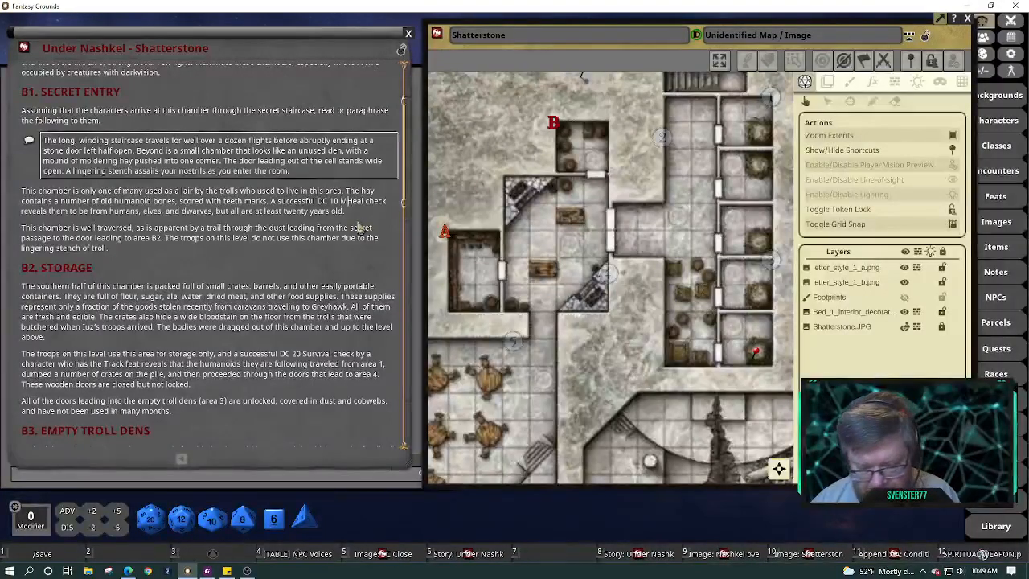
pyautogui.write('Medicine')
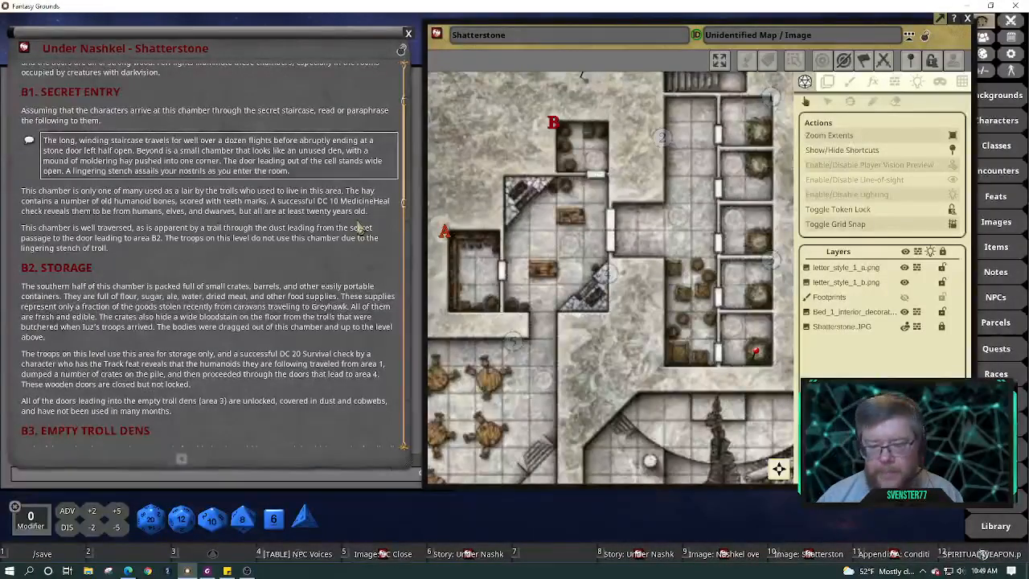
pyautogui.press('Delete')
pyautogui.press('Delete')
pyautogui.press('Delete')
pyautogui.press('Delete')
pyautogui.press('Delete')
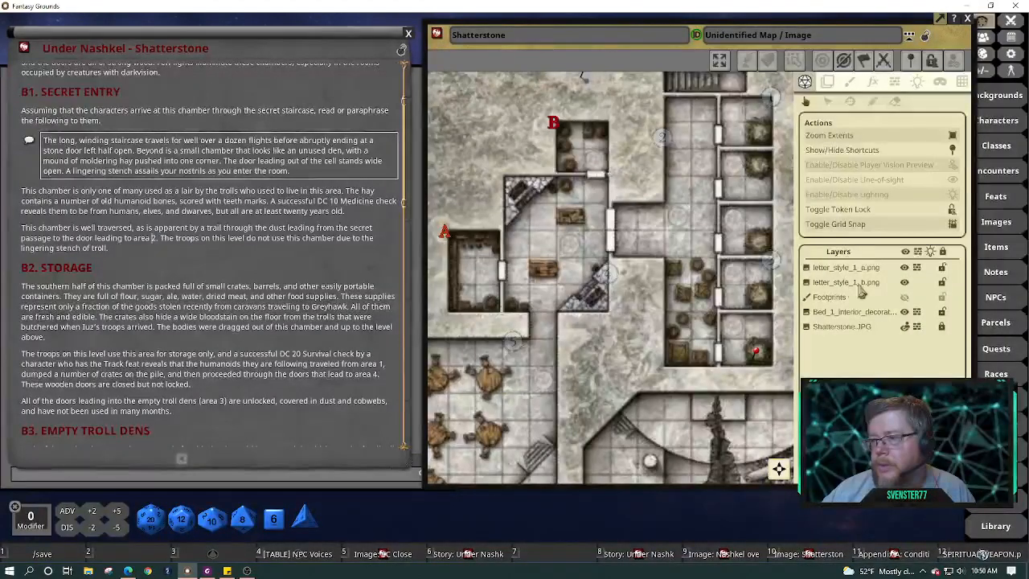
# Set the Footprints layer back to GM only and bring the rooms around area B into view
pyautogui.click(907, 299)
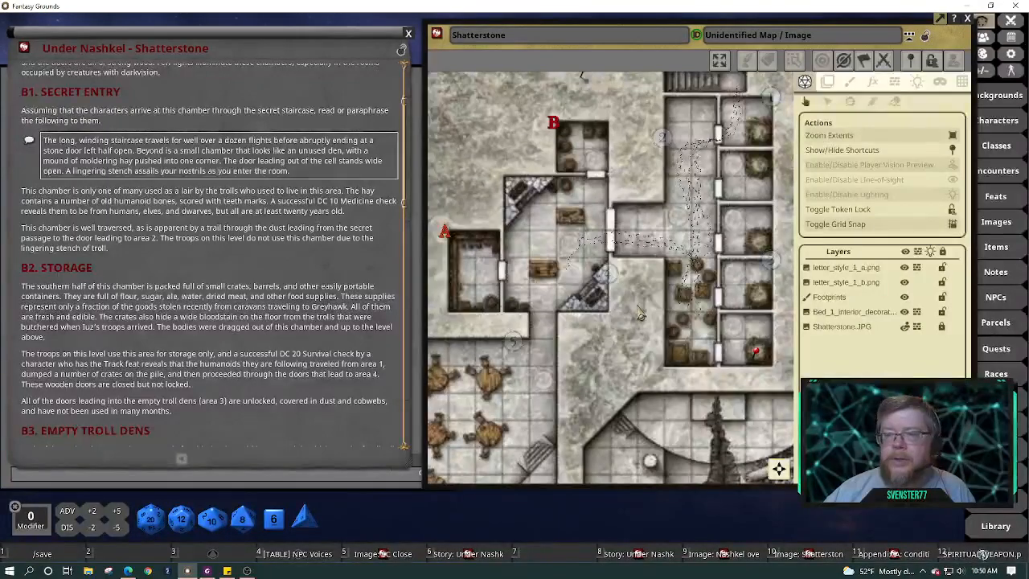
pyautogui.moveTo(639, 315); pyautogui.dragTo(646, 362)
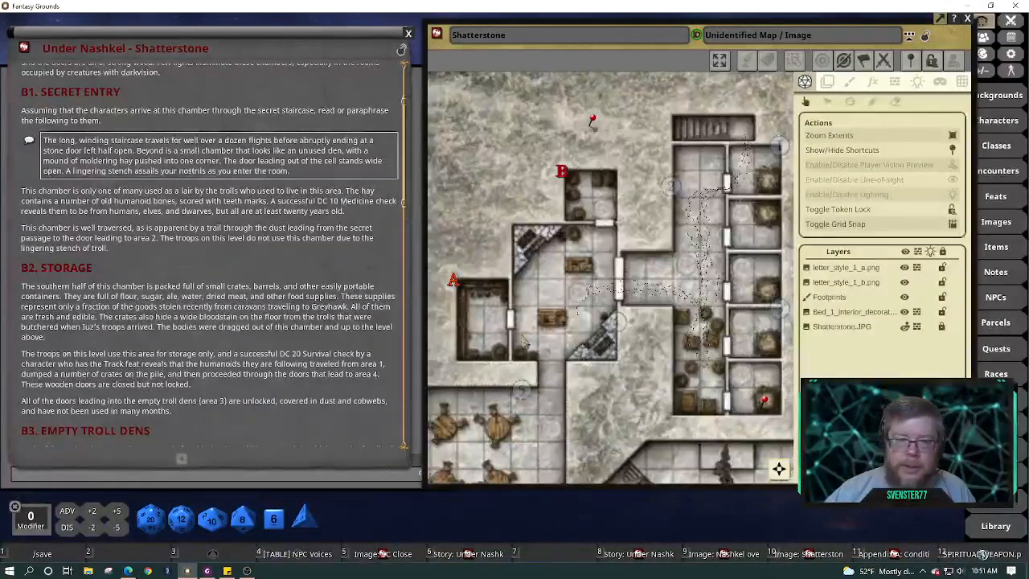
pyautogui.scroll(-2, 233, 267)
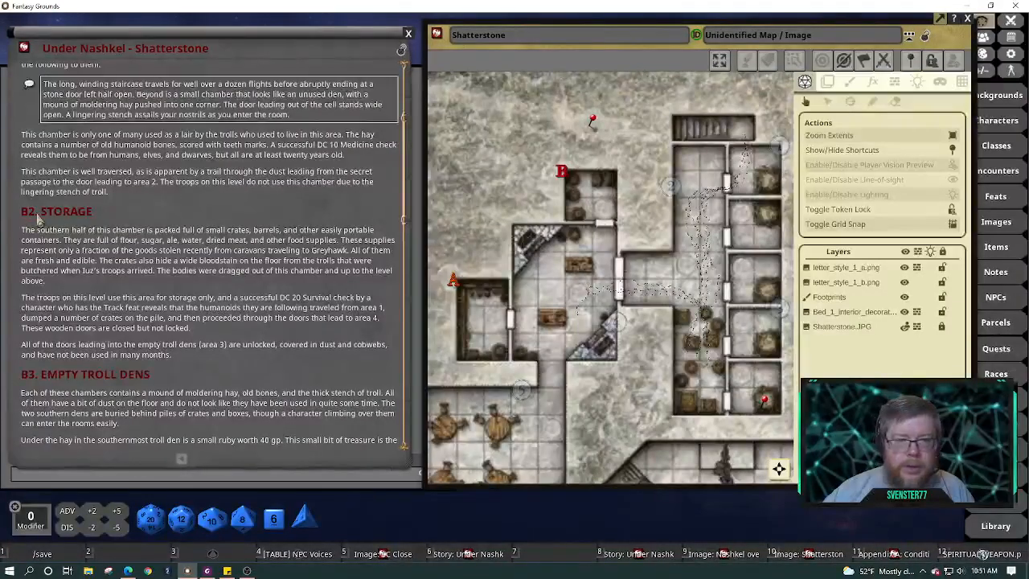
# Drop the B prefixes so the headings read 2 for Storage and 1. SECRET ENTRY
pyautogui.press('BackSpace')
pyautogui.scroll(5, 37, 219)
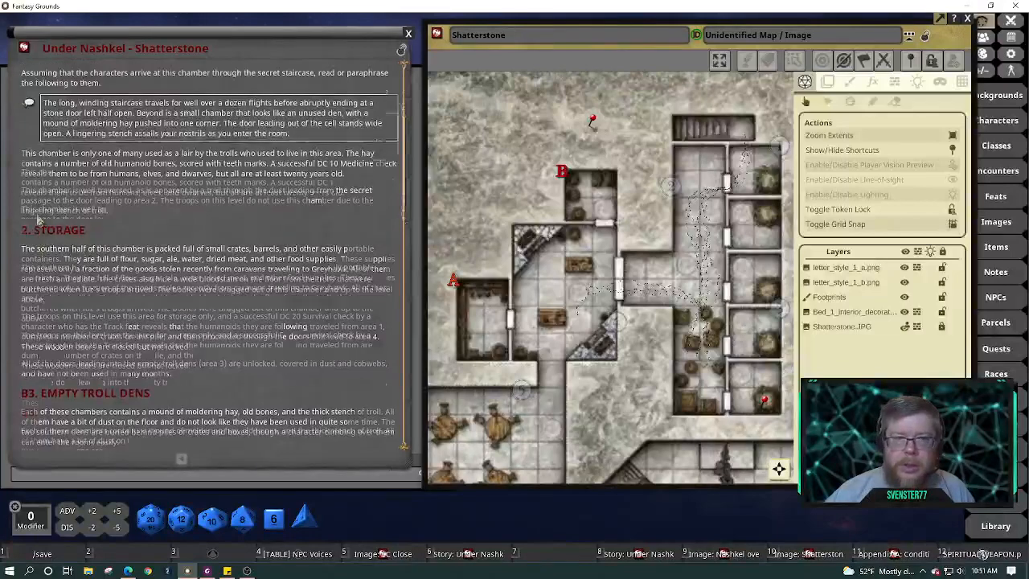
pyautogui.click(29, 187)
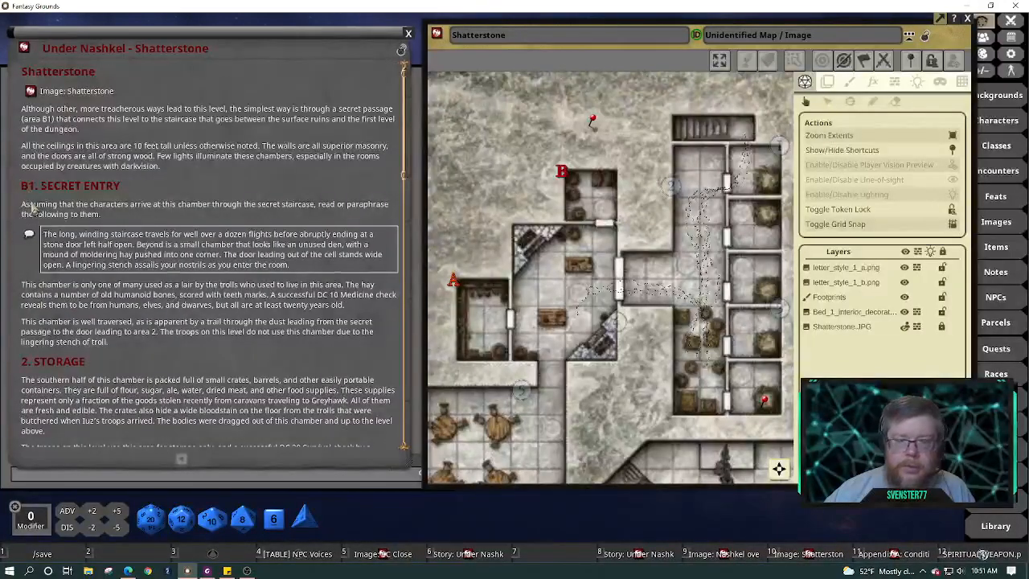
pyautogui.press('BackSpace')
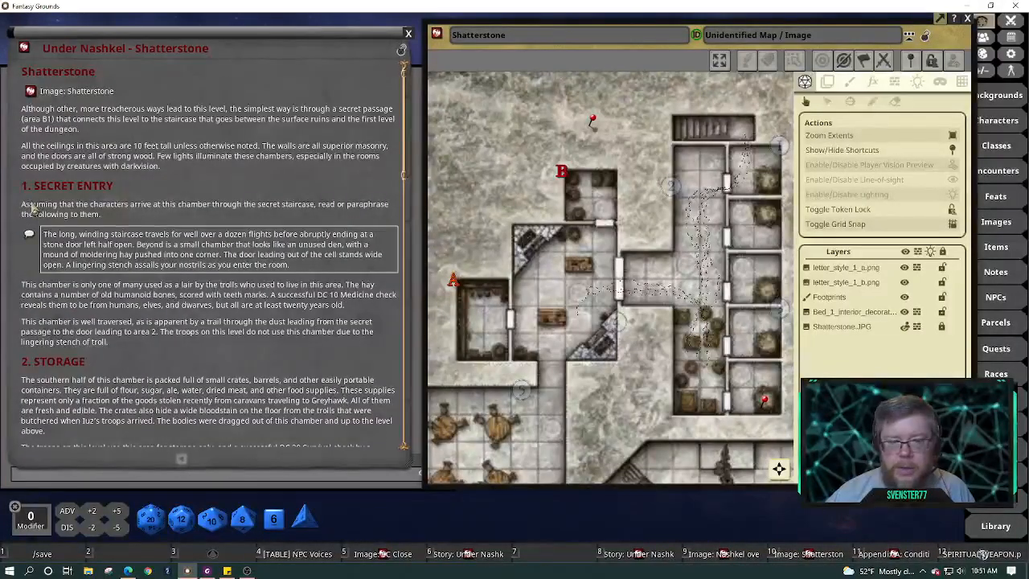
# Change the Storage goods' destination from Greyhawk to Nashkel
pyautogui.scroll(-7, 32, 210)
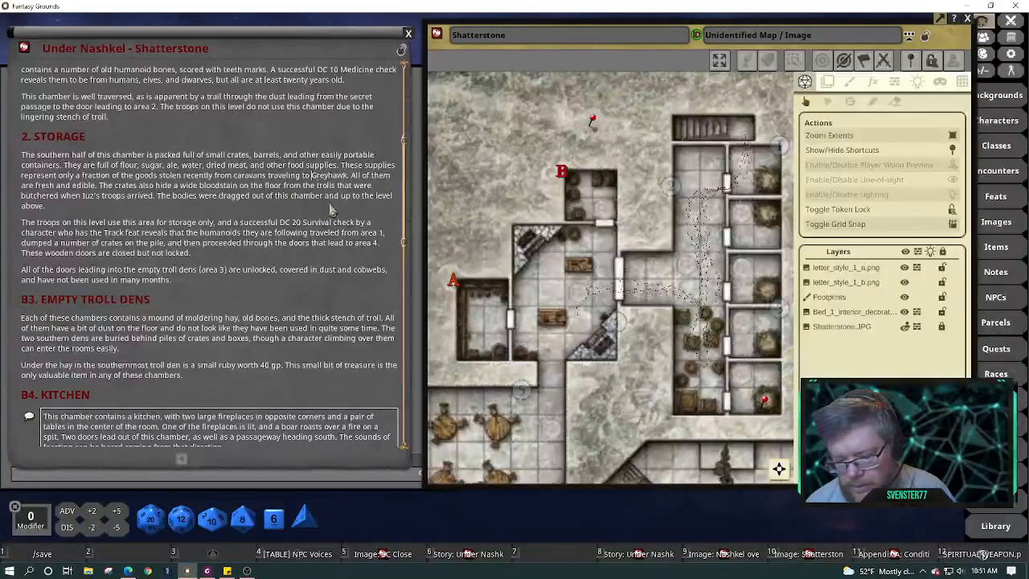
pyautogui.press('BackSpace')
pyautogui.press('BackSpace')
pyautogui.press('BackSpace')
pyautogui.press('BackSpace')
pyautogui.press('Delete')
pyautogui.press('Delete')
pyautogui.press('Delete')
pyautogui.press('Delete')
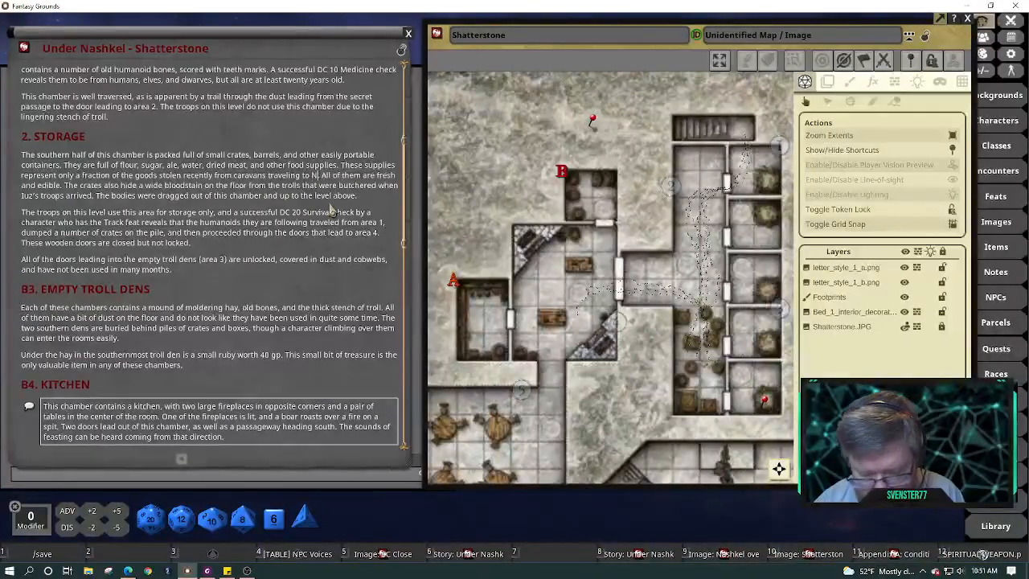
pyautogui.write('Nashkel.')
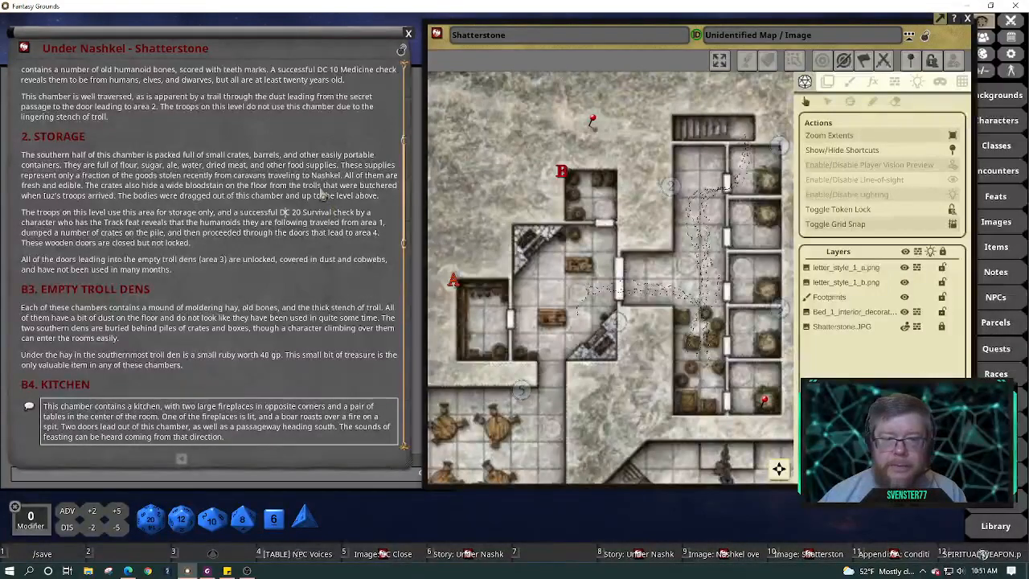
# Delete "Iuz's" before "troops arrived" and the "who has the Track feat" requirement
pyautogui.click(68, 205)
pyautogui.press('BackSpace')
pyautogui.press('BackSpace')
pyautogui.press('BackSpace')
pyautogui.press('BackSpace')
pyautogui.press('BackSpace')
pyautogui.press('BackSpace')
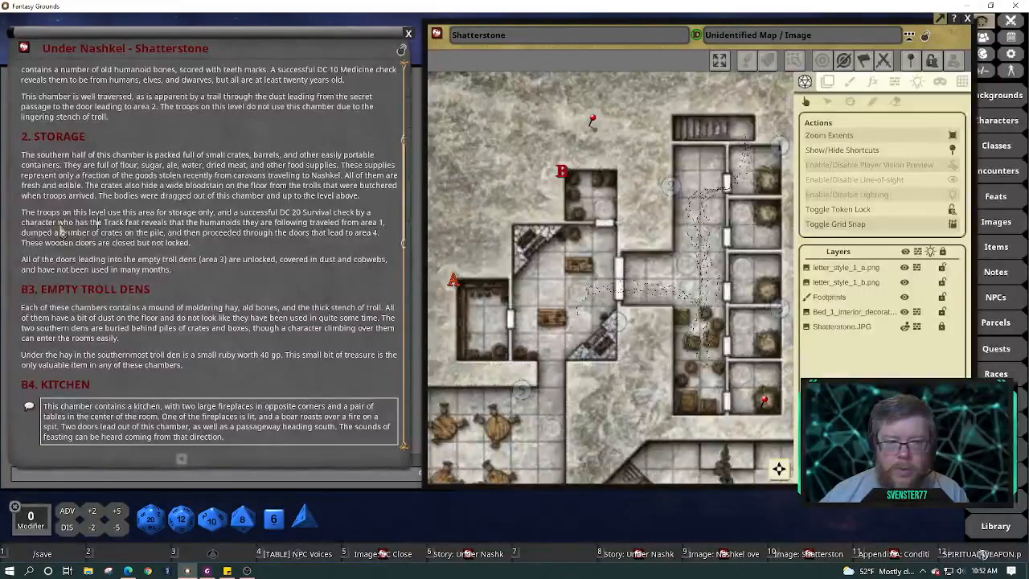
pyautogui.moveTo(60, 231); pyautogui.dragTo(141, 231)
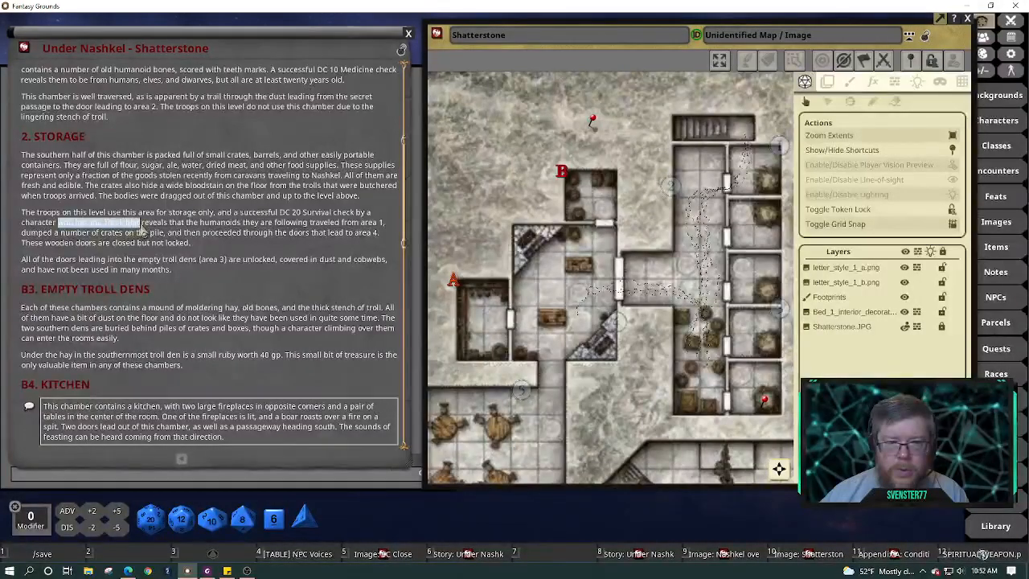
pyautogui.press('BackSpace')
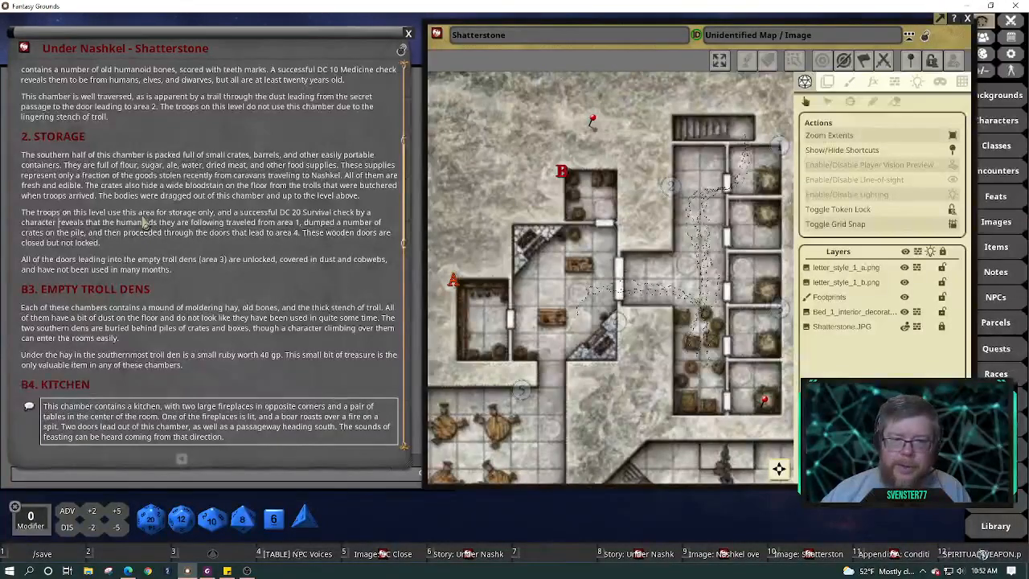
pyautogui.scroll(-3, 144, 222)
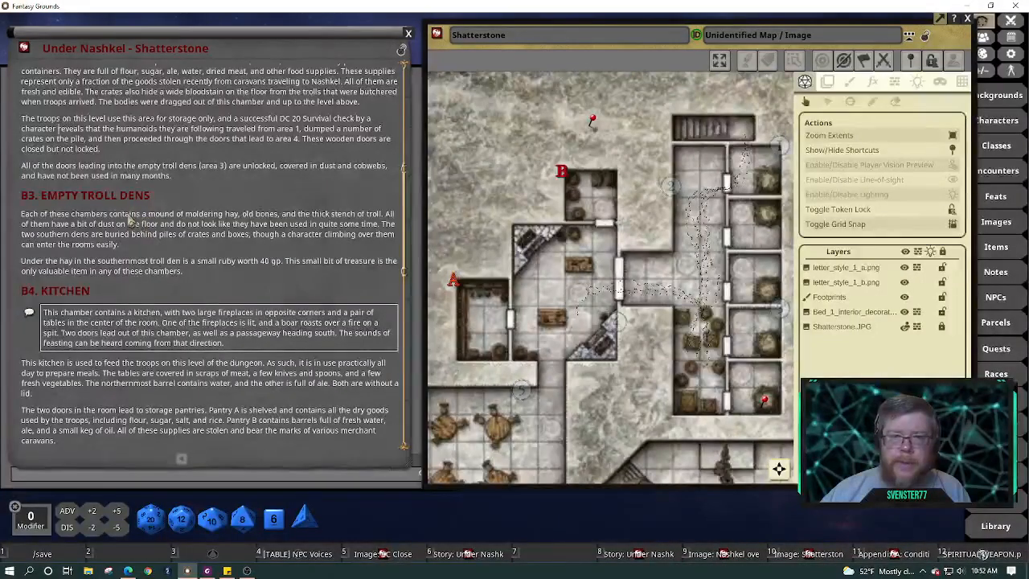
# Remove the troll-den doors paragraph and its leftover empty line from its old position
pyautogui.moveTo(172, 176); pyautogui.dragTo(28, 171)
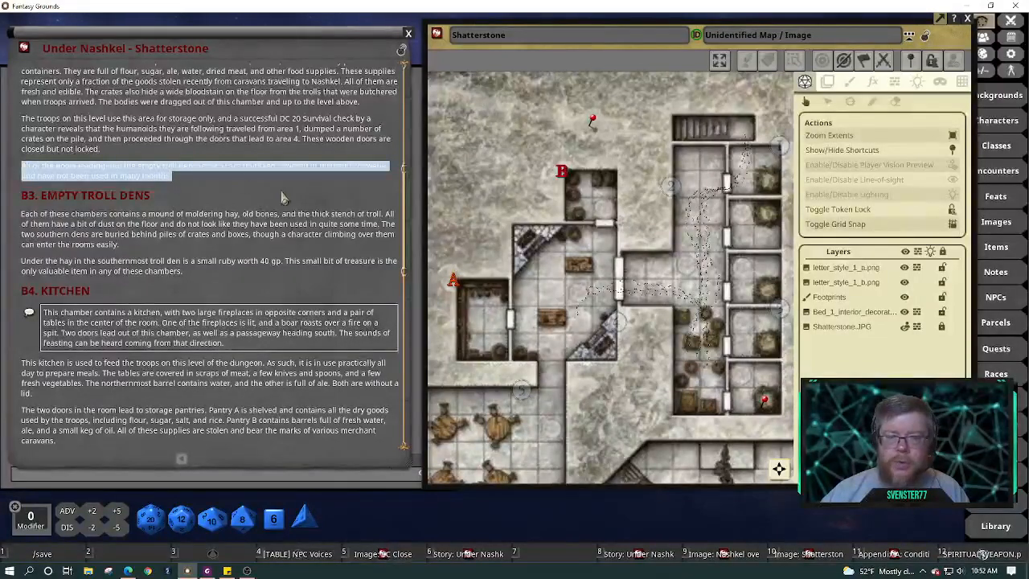
pyautogui.scroll(2, 283, 200)
pyautogui.scroll(2, 283, 199)
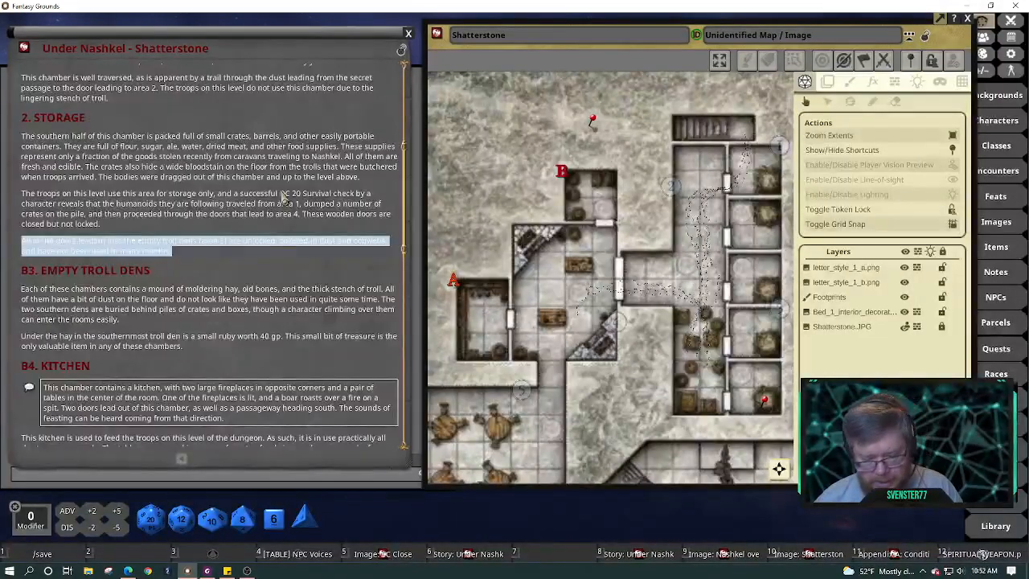
pyautogui.press('Delete')
pyautogui.press('BackSpace')
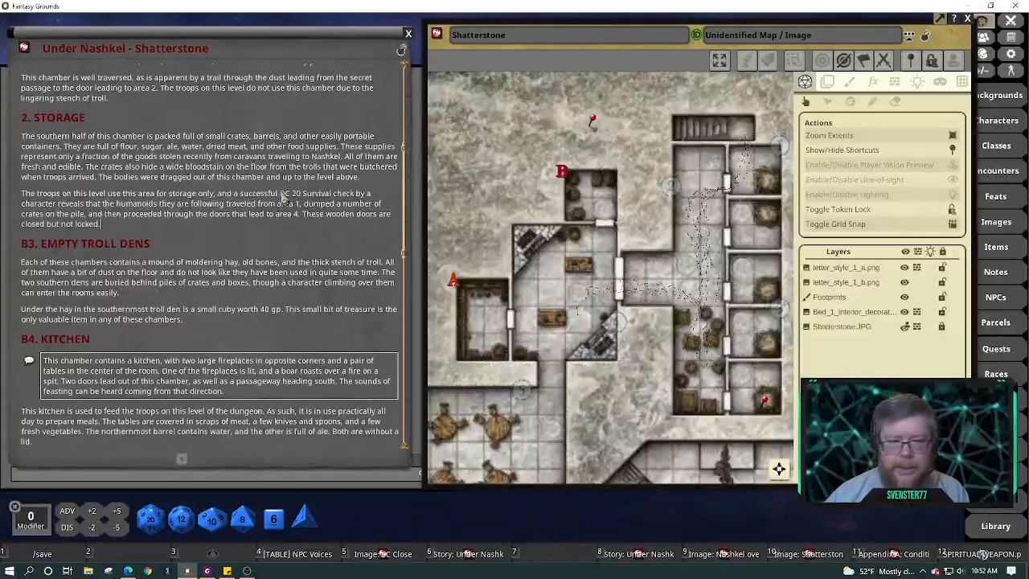
pyautogui.press('Up')
pyautogui.press('Up')
pyautogui.press('Up')
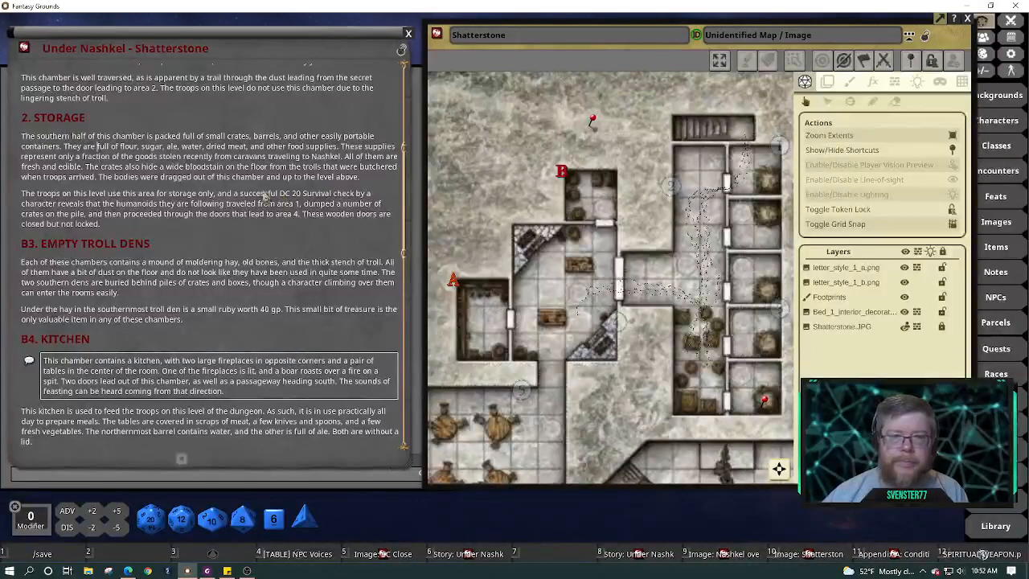
# Paste the troll-den sentence after 'containers.', start 'The crates are full', and select the area 3 text
pyautogui.click(65, 147)
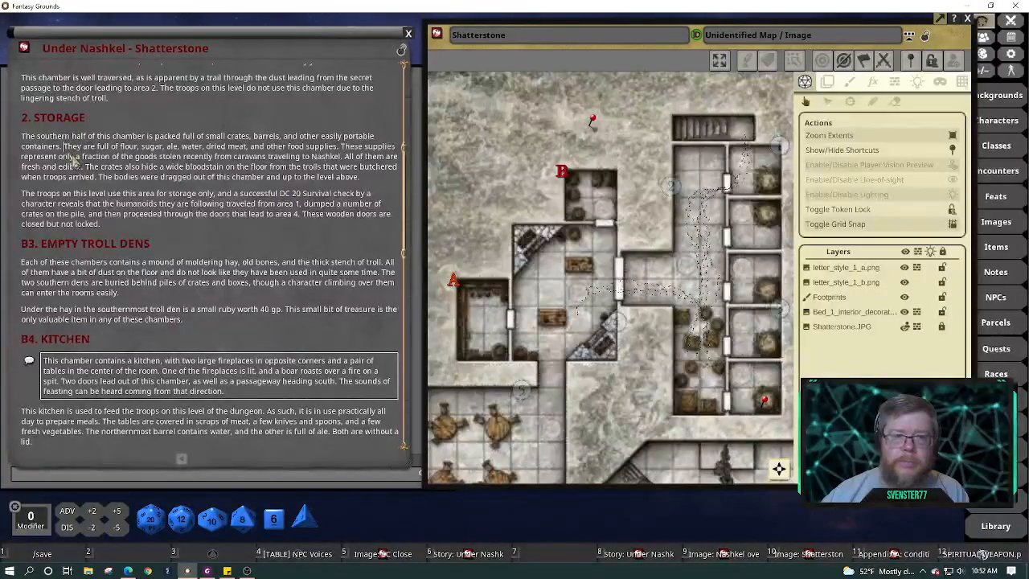
pyautogui.press('Return')
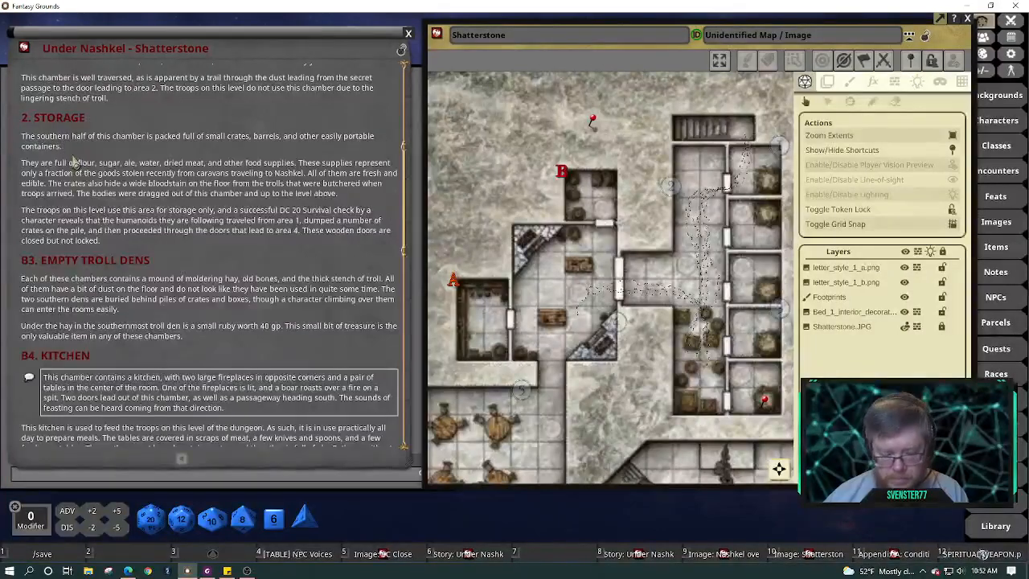
pyautogui.write('All of the doors leading into the empty troll dens (area 3) are unlocked, covered in dust and cobwebs, and have not been used in many months.')
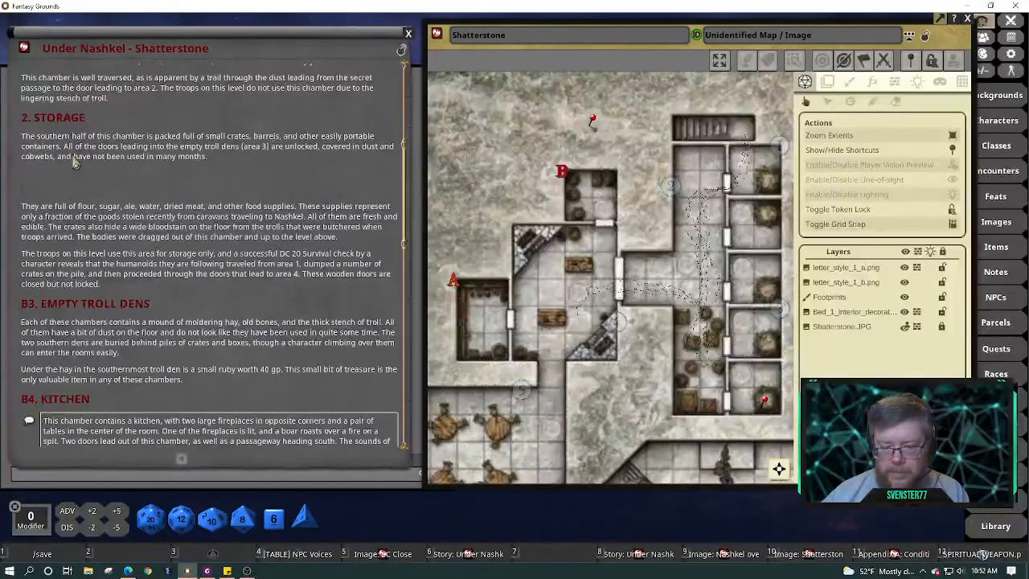
pyautogui.press('Delete')
pyautogui.press('Delete')
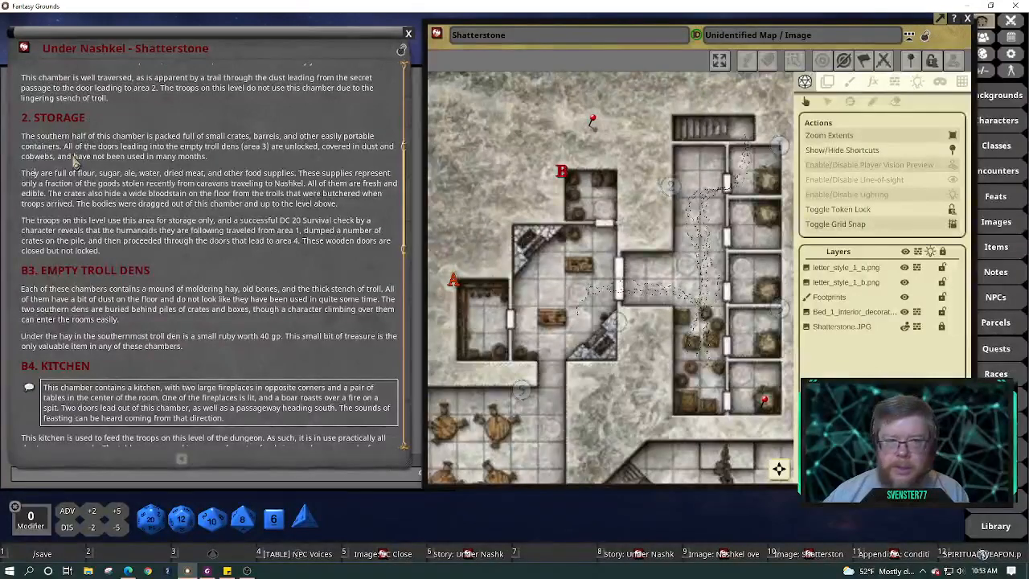
pyautogui.press('BackSpace')
pyautogui.write('crate')
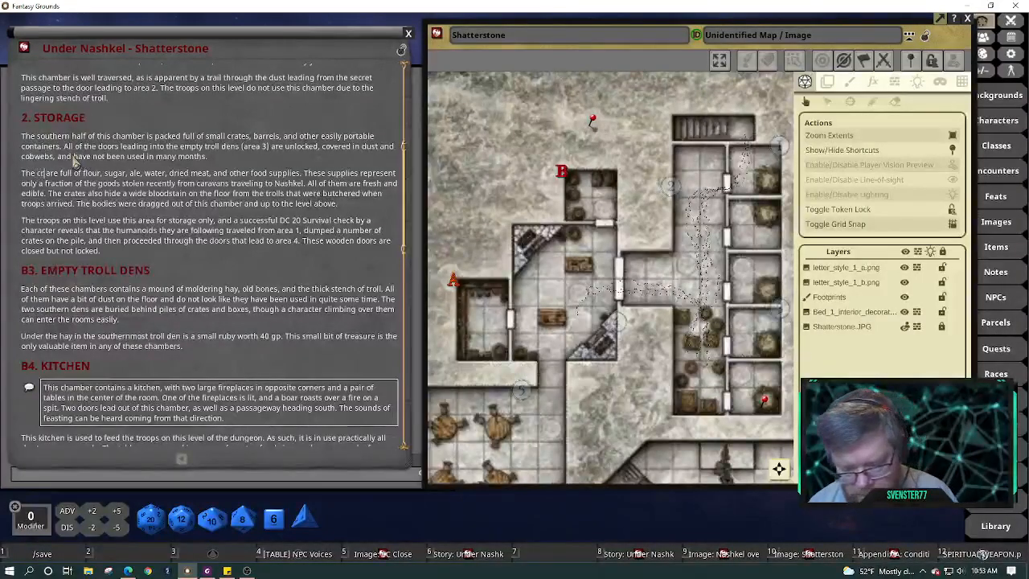
pyautogui.write('s')
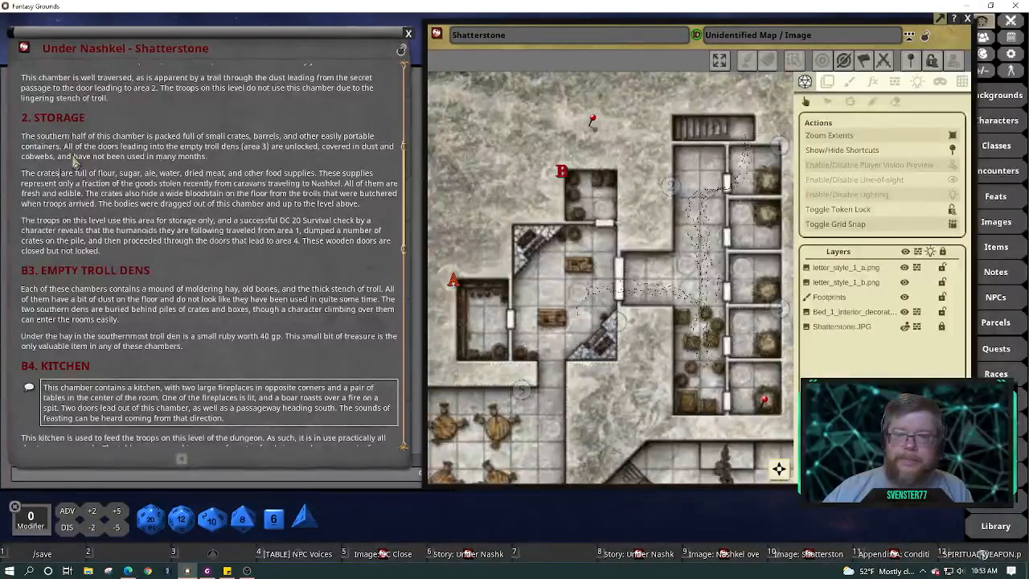
pyautogui.click(243, 149)
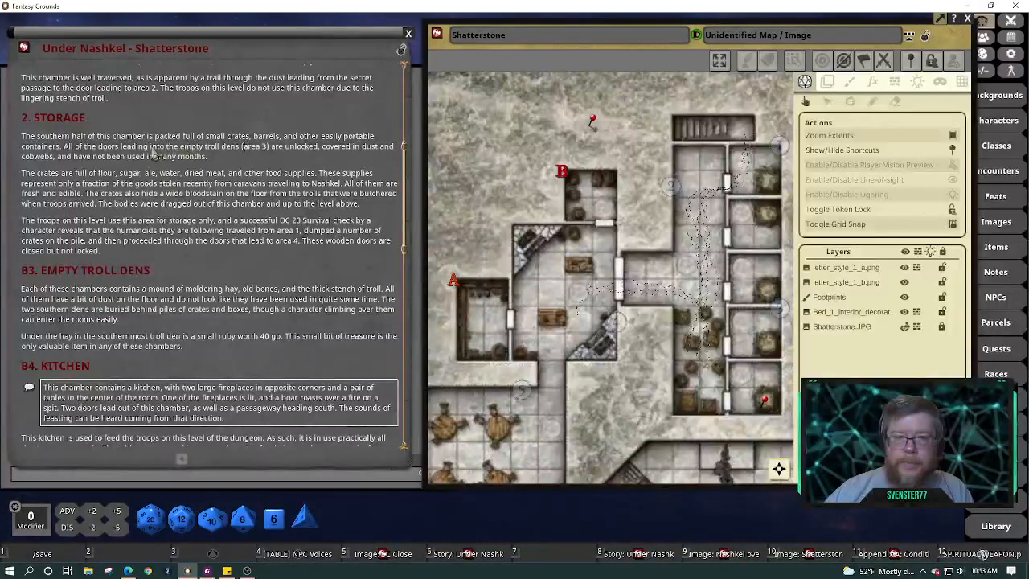
pyautogui.moveTo(151, 149); pyautogui.dragTo(324, 158)
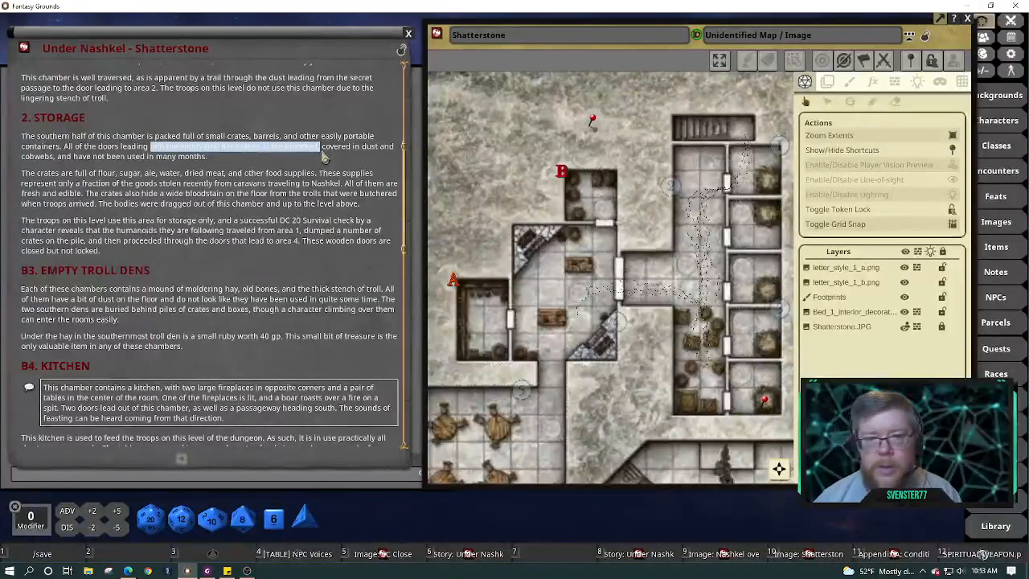
# Reword the Storage opening to 'All of the doors to the east are covered... look like they have not'
pyautogui.press('BackSpace')
pyautogui.press('BackSpace')
pyautogui.press('BackSpace')
pyautogui.press('BackSpace')
pyautogui.press('BackSpace')
pyautogui.press('BackSpace')
pyautogui.press('BackSpace')
pyautogui.press('BackSpace')
pyautogui.press('BackSpace')
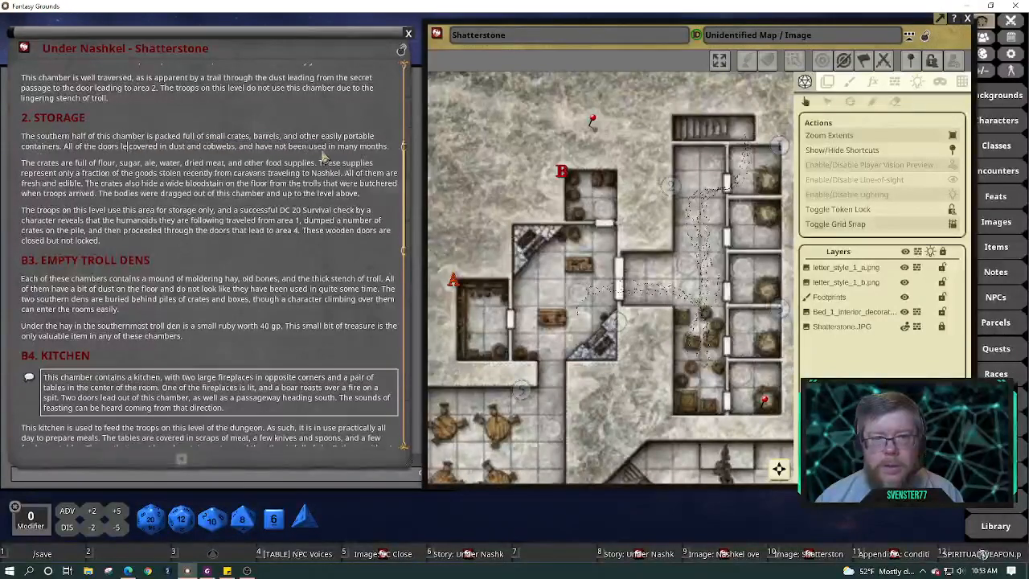
pyautogui.write('are')
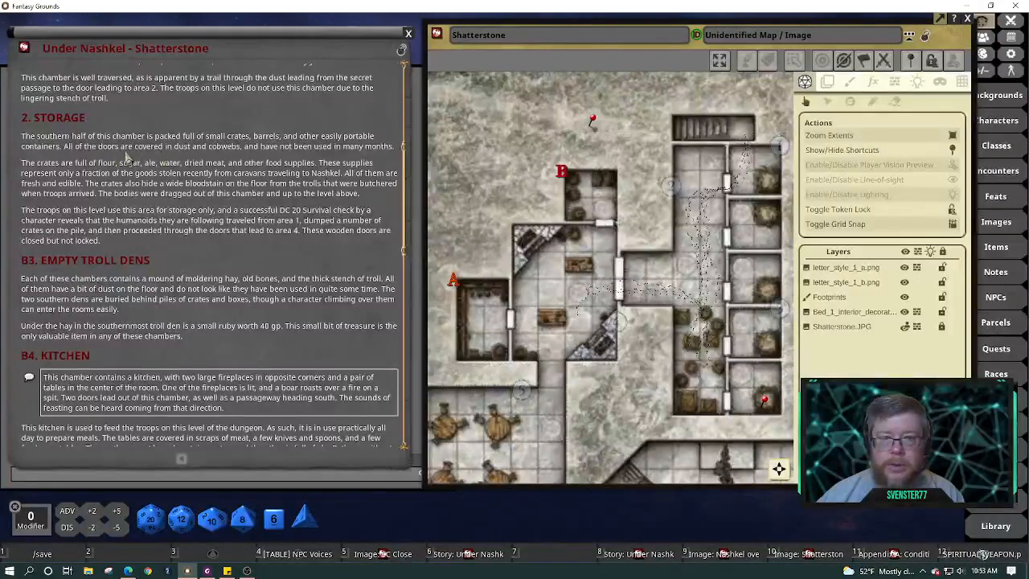
pyautogui.write('to the eas')
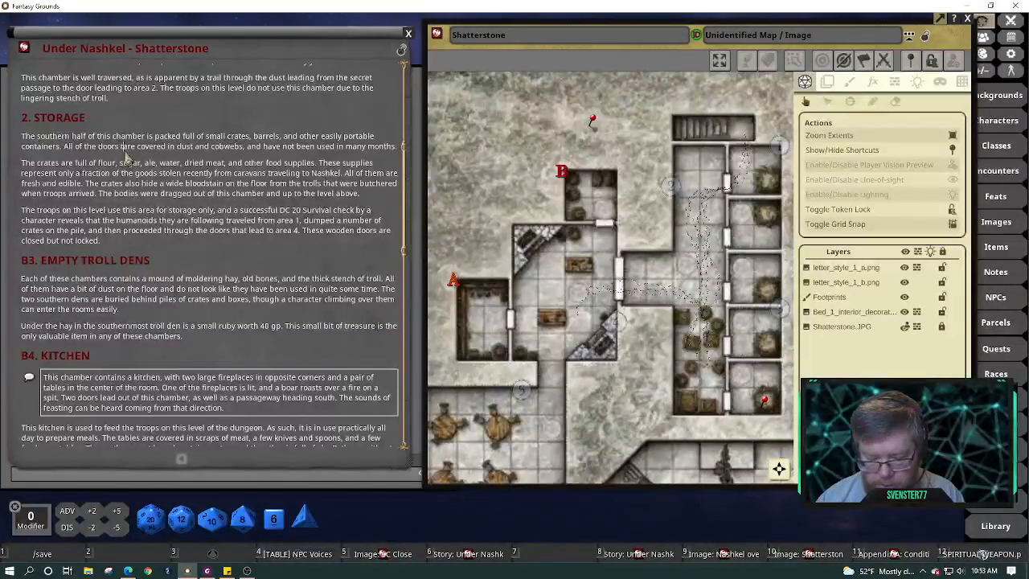
pyautogui.write('t')
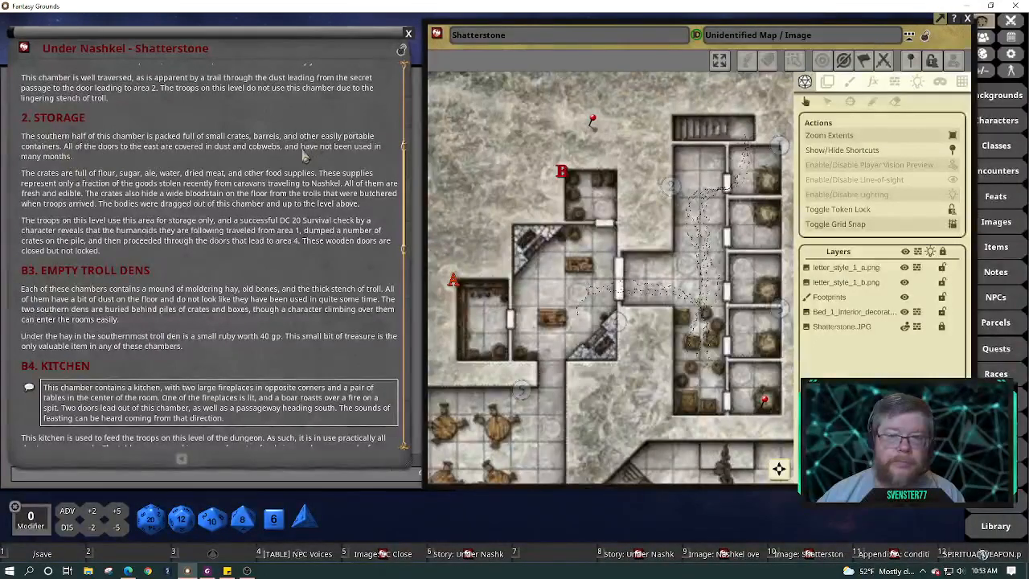
pyautogui.write('look')
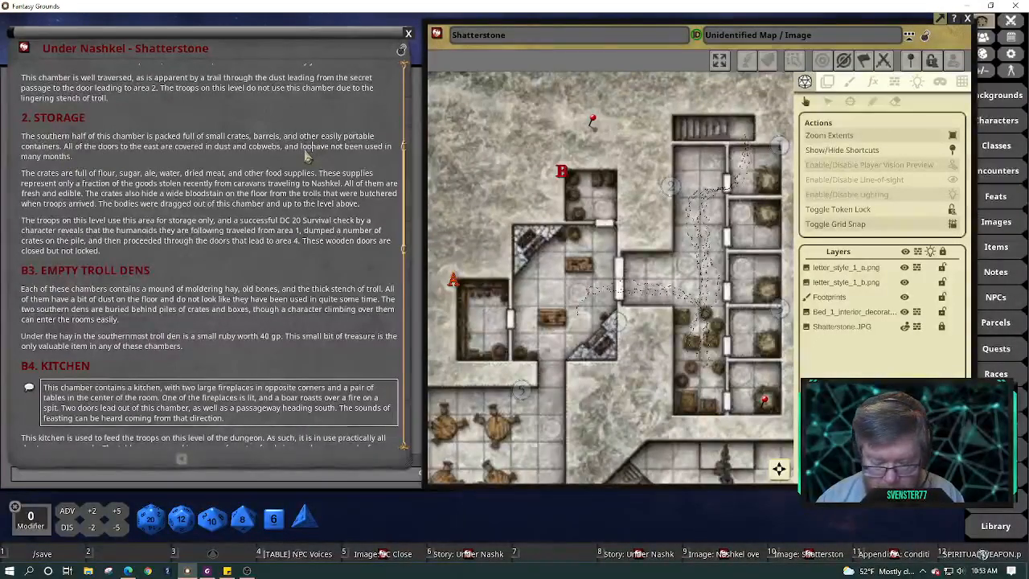
pyautogui.write(' like they')
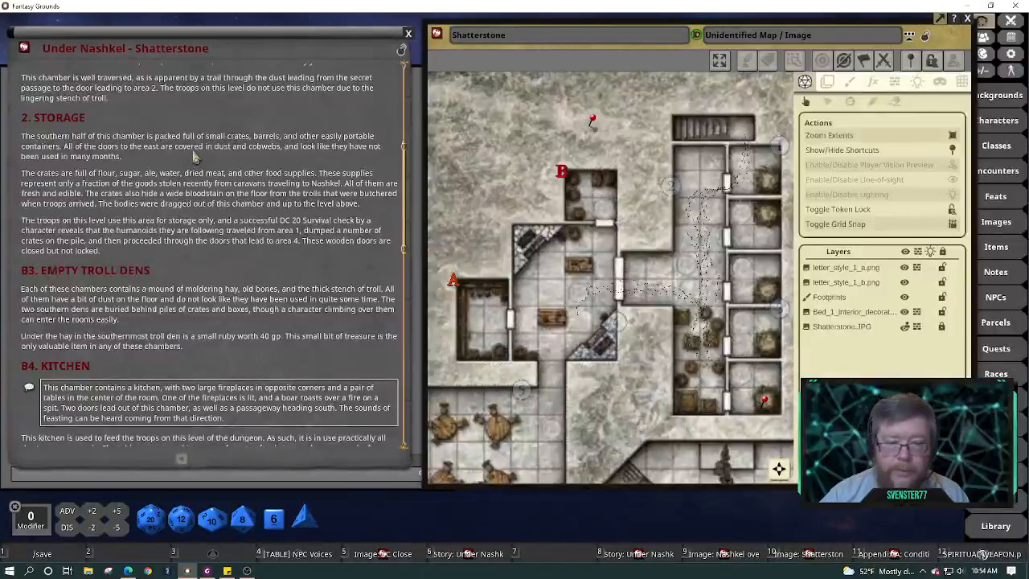
# Format the Storage opening as a read-aloud box and share it to chat
pyautogui.hotkey('ctrl', '3')
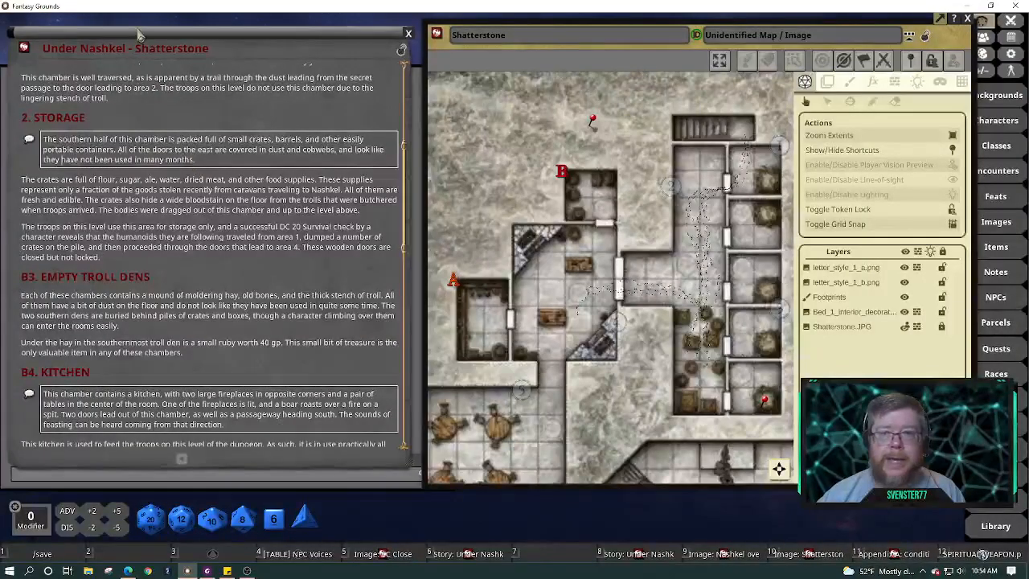
pyautogui.moveTo(139, 35); pyautogui.dragTo(424, 34)
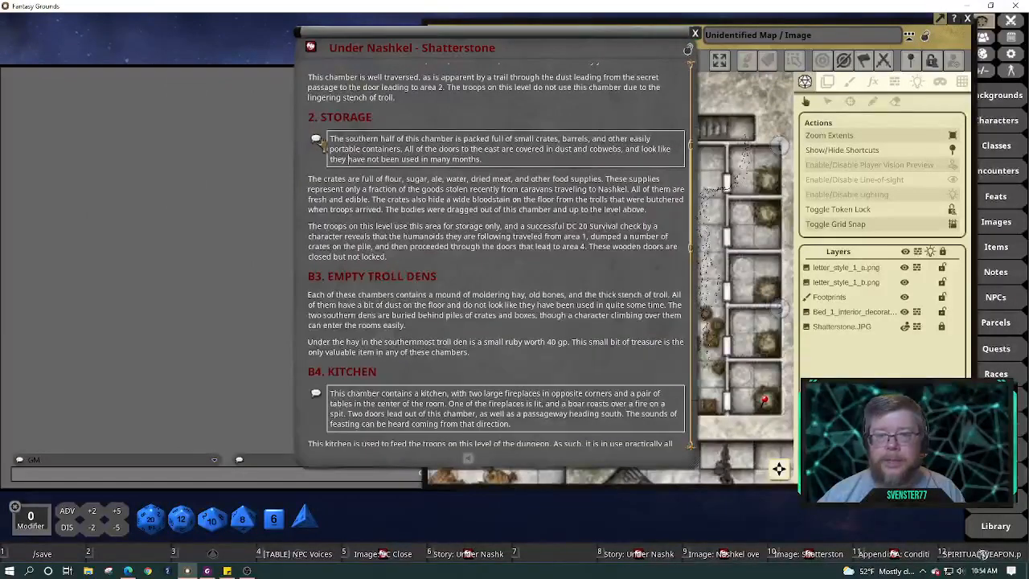
pyautogui.click(316, 140)
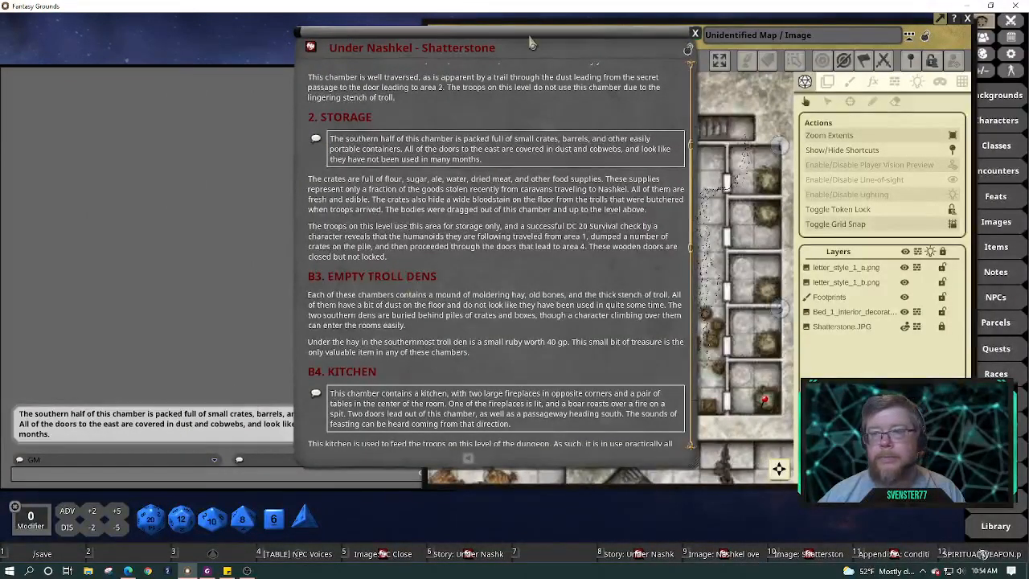
# Place the Under Nashkel story at the left edge beside the Shatterstone map, leaving paragraph types unchanged
pyautogui.moveTo(531, 40); pyautogui.dragTo(643, 46)
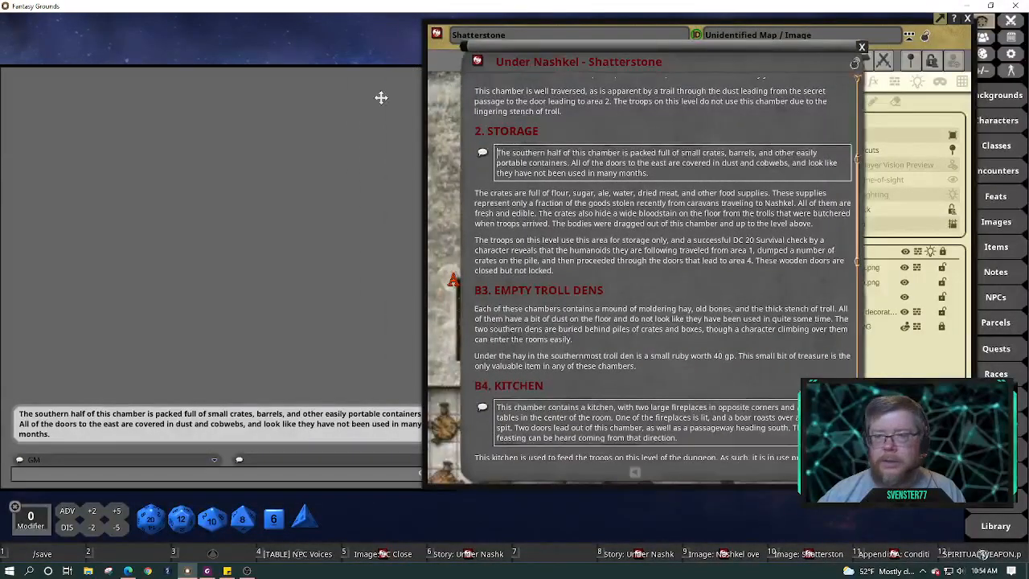
pyautogui.moveTo(604, 50); pyautogui.dragTo(215, 33)
pyautogui.rightClick(251, 163)
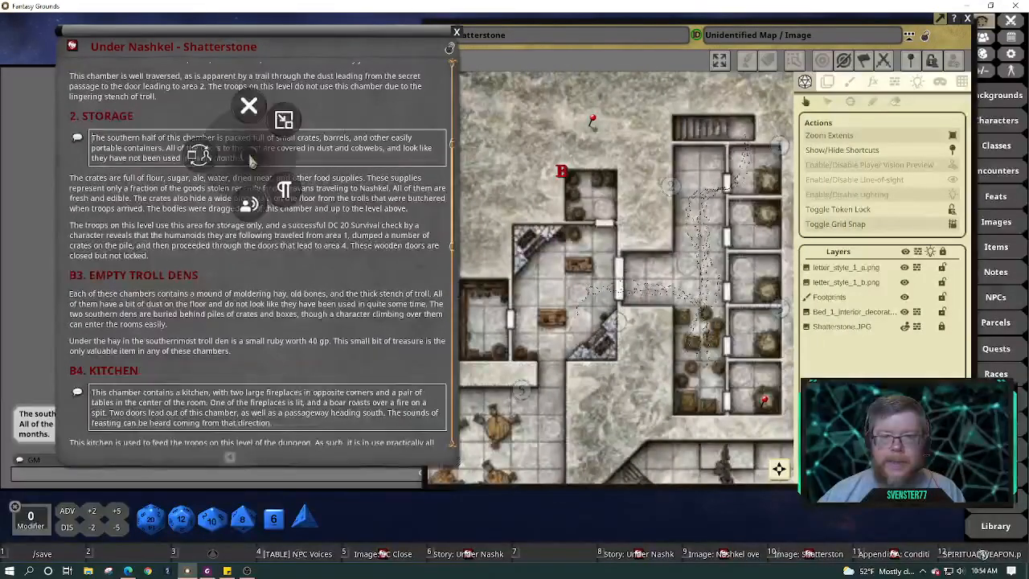
pyautogui.click(281, 194)
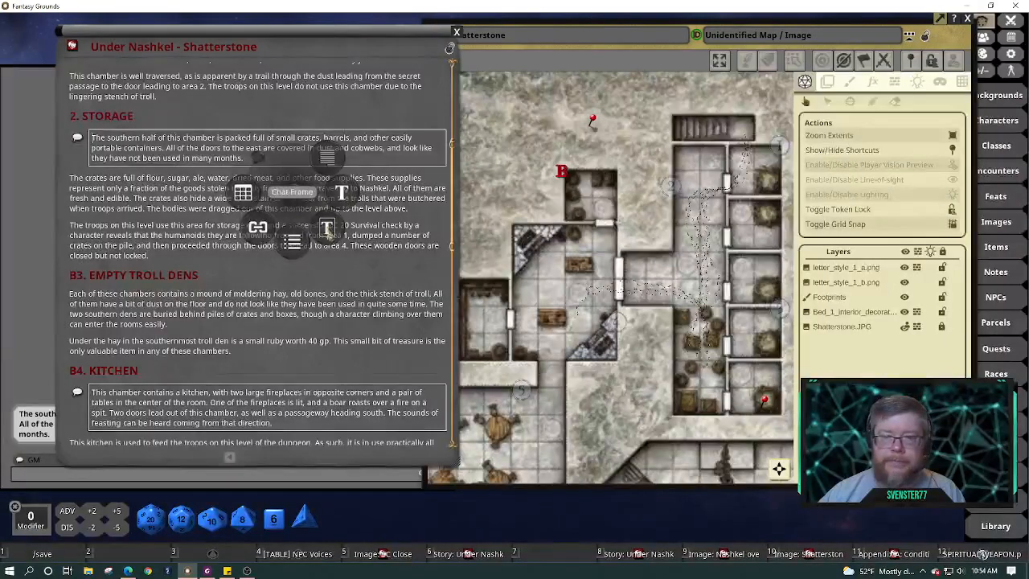
pyautogui.click(435, 90)
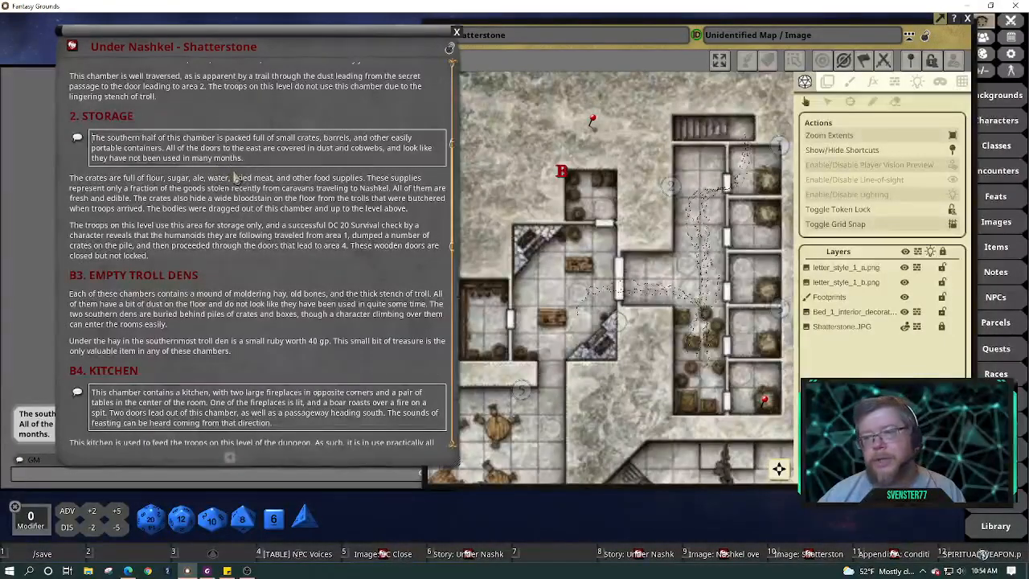
pyautogui.moveTo(268, 29); pyautogui.dragTo(237, 20)
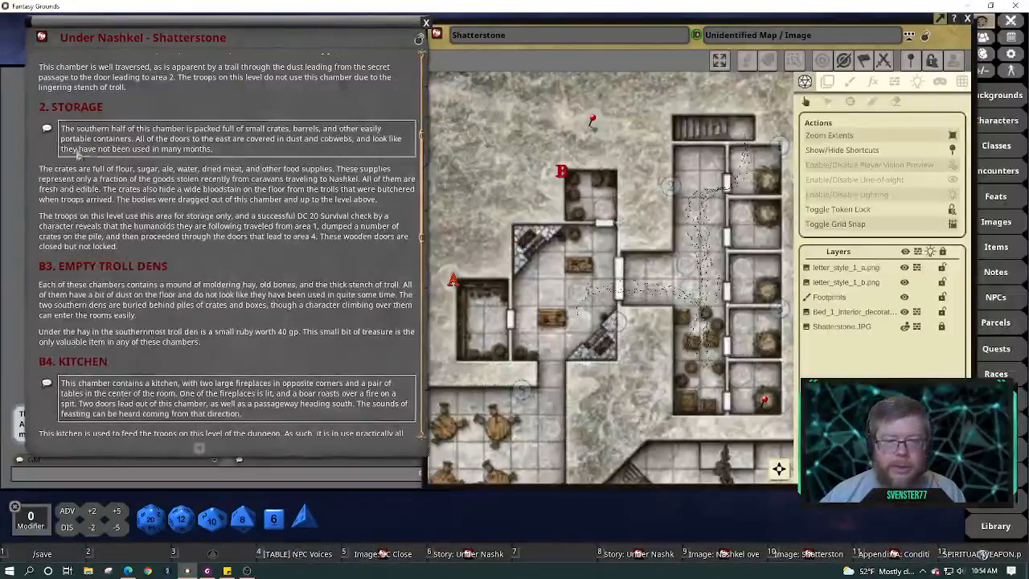
# Assign the speaker 'Old orc' to the Storage read-aloud paragraph and send it to chat
pyautogui.rightClick(89, 142)
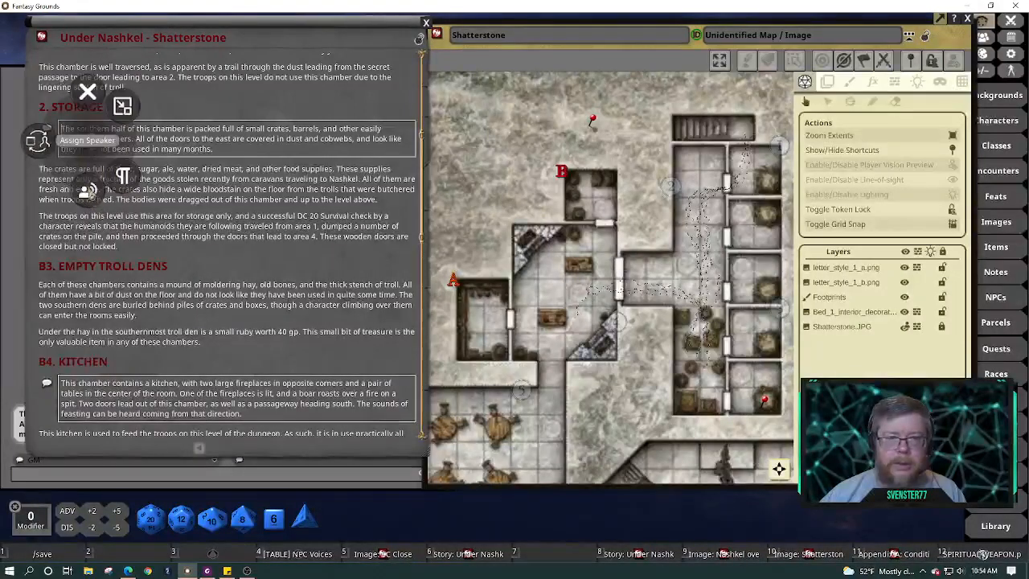
pyautogui.click(89, 191)
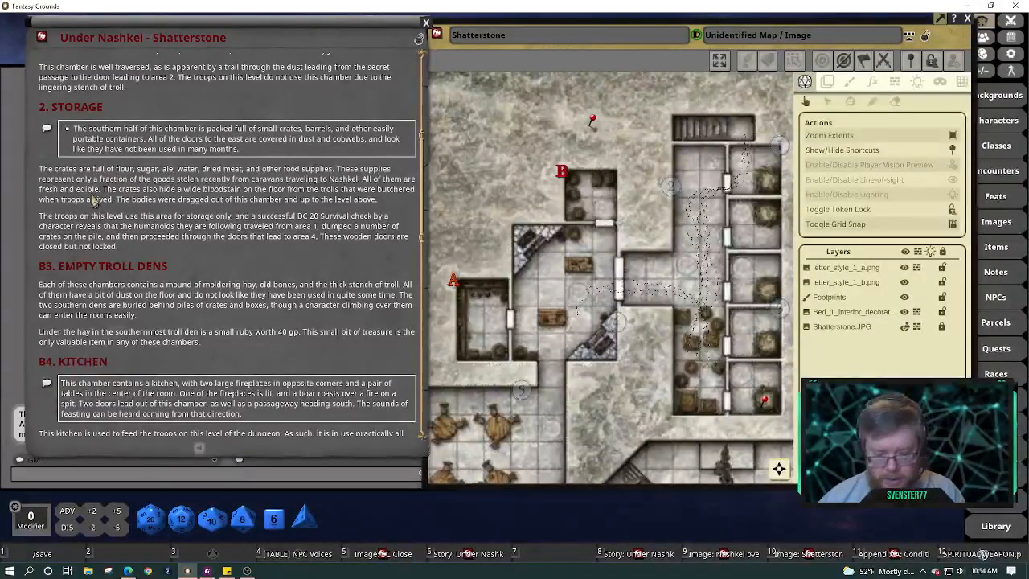
pyautogui.write('Old ord')
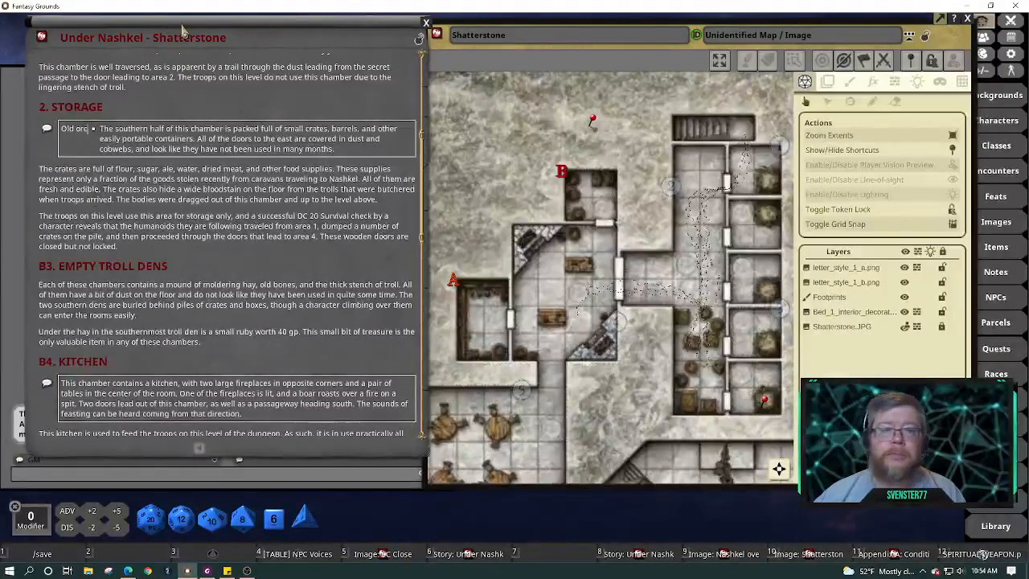
pyautogui.moveTo(203, 28); pyautogui.dragTo(537, 56)
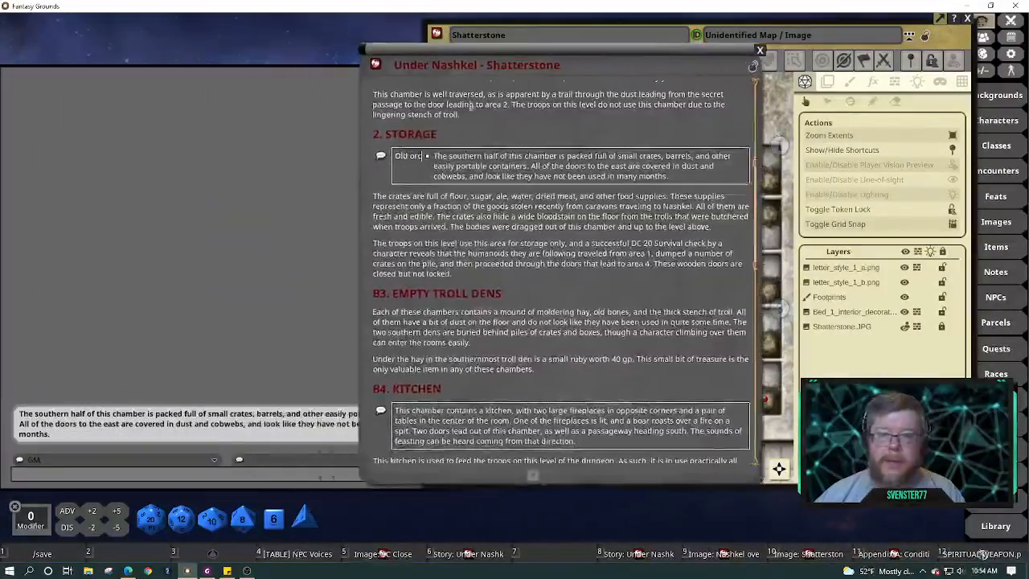
pyautogui.click(382, 158)
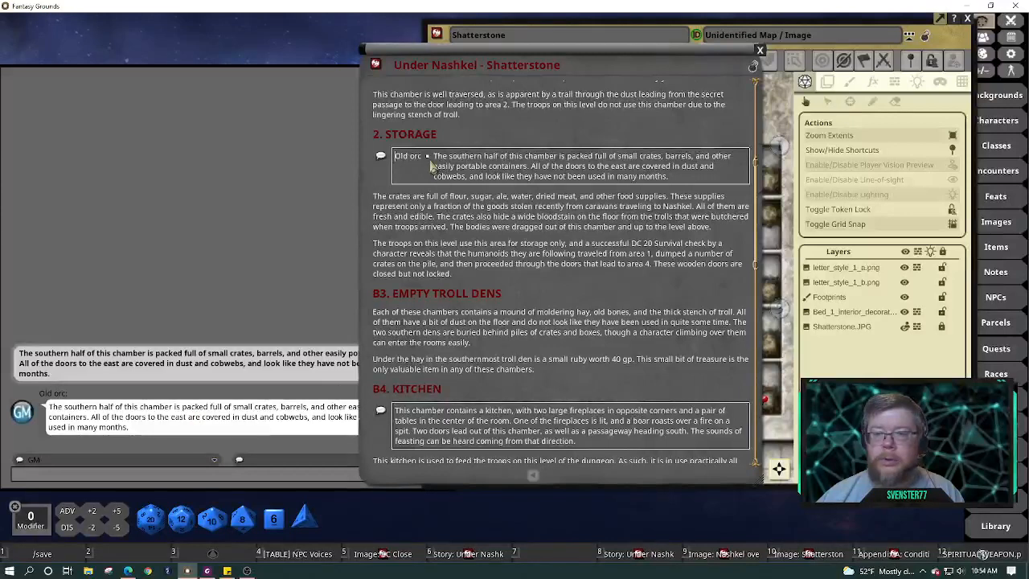
# Delete the Old orc speaker label from the paragraph and return the story left of the map
pyautogui.press('BackSpace')
pyautogui.press('BackSpace')
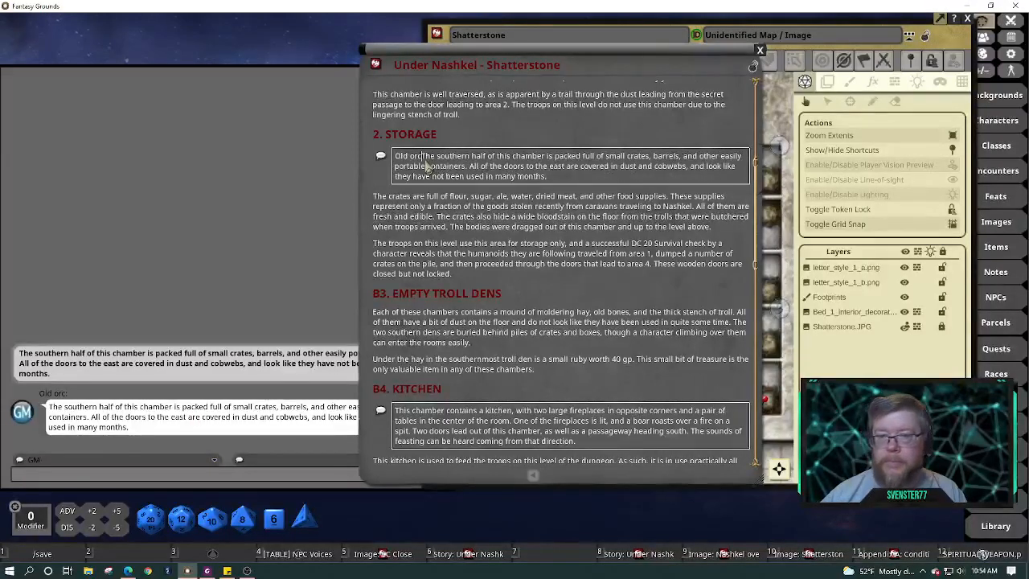
pyautogui.press('BackSpace')
pyautogui.press('BackSpace')
pyautogui.press('BackSpace')
pyautogui.press('BackSpace')
pyautogui.press('BackSpace')
pyautogui.press('BackSpace')
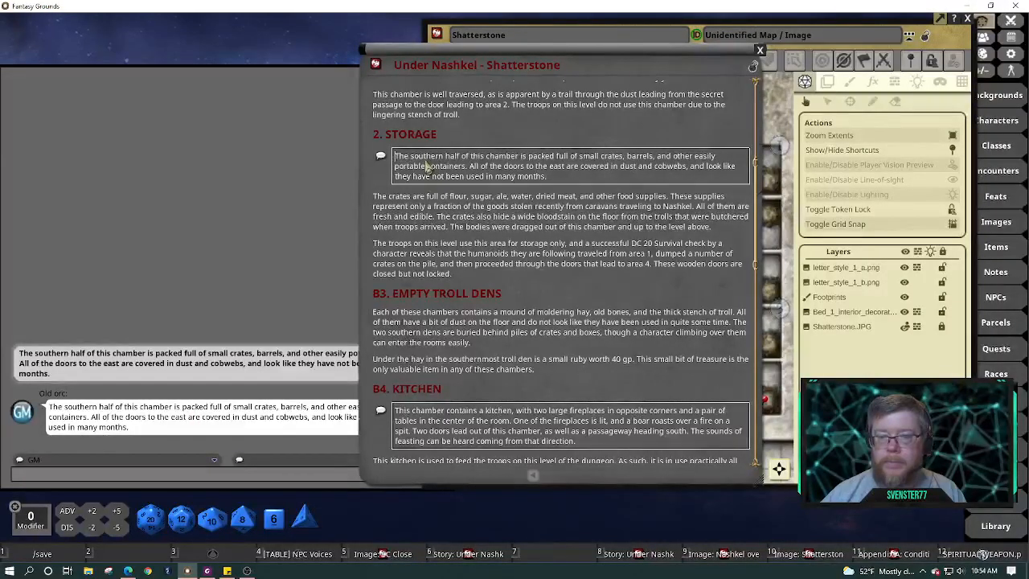
pyautogui.moveTo(498, 52); pyautogui.dragTo(187, 39)
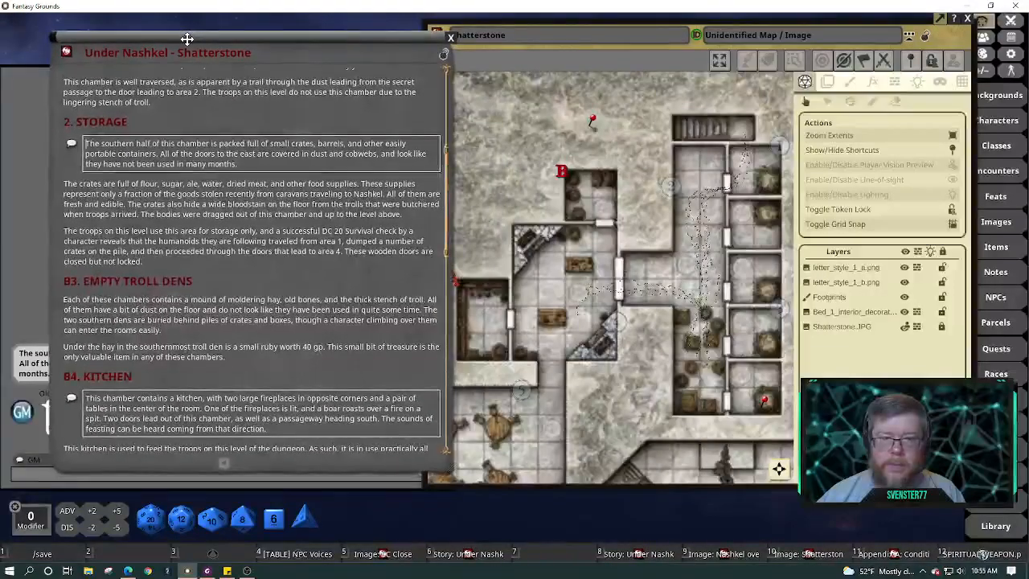
# Change the heading 'B3. EMPTY TROLL DENS' to '3. EMPTY TROLL DENS', keeping it a red heading
pyautogui.moveTo(191, 164); pyautogui.dragTo(195, 244)
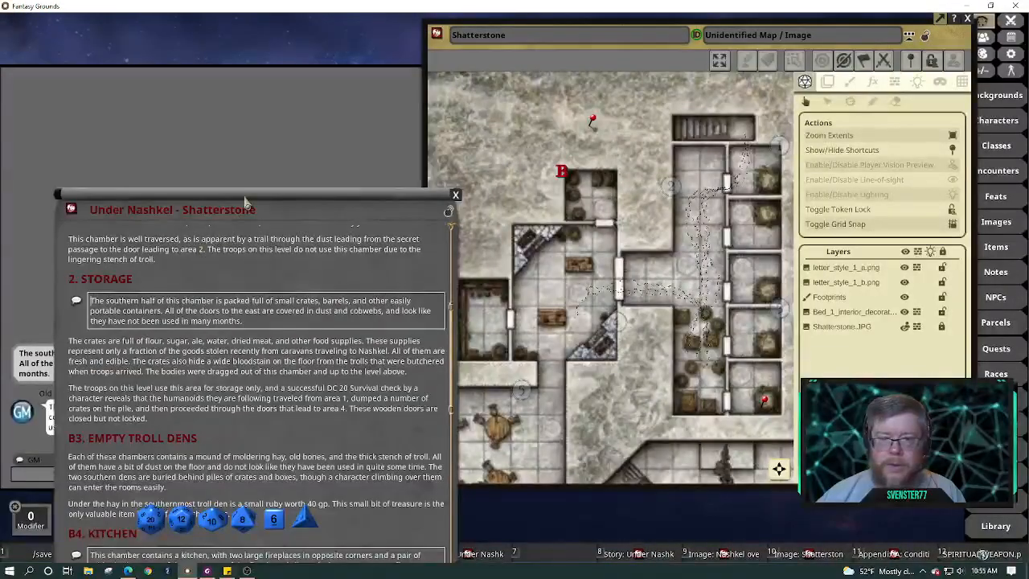
pyautogui.moveTo(241, 201); pyautogui.dragTo(220, 61)
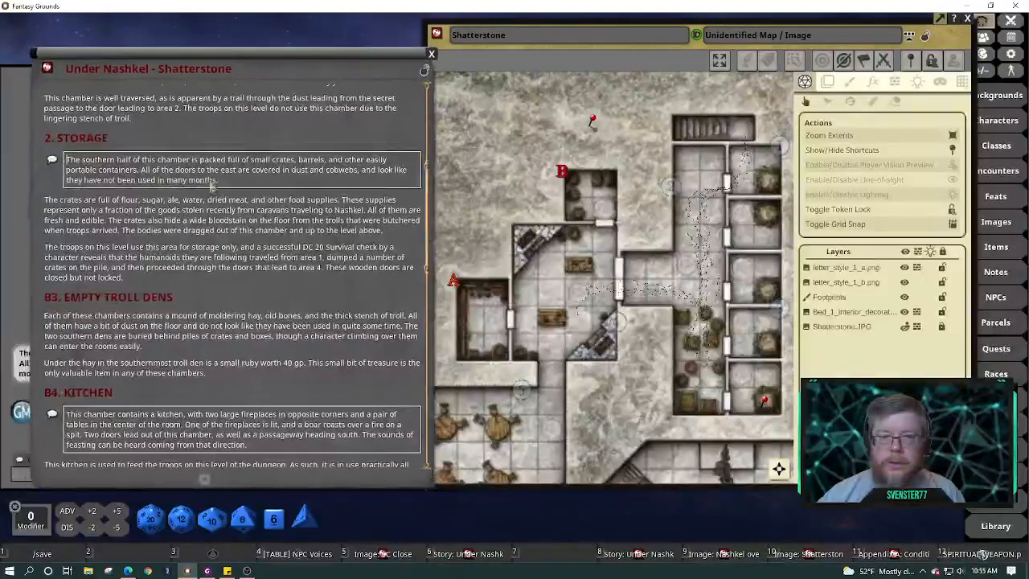
pyautogui.scroll(-3, 224, 246)
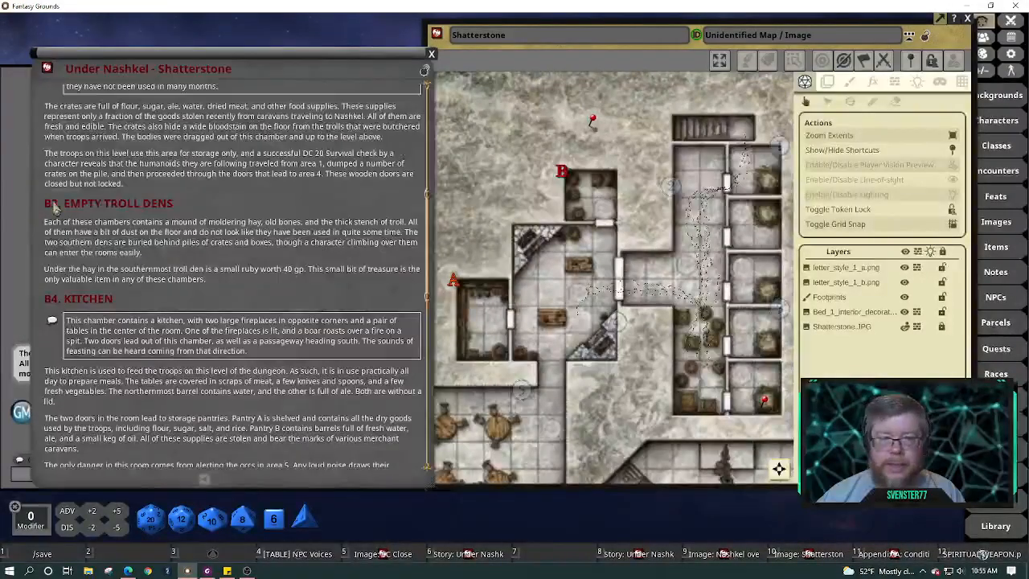
pyautogui.press('BackSpace')
pyautogui.press('BackSpace')
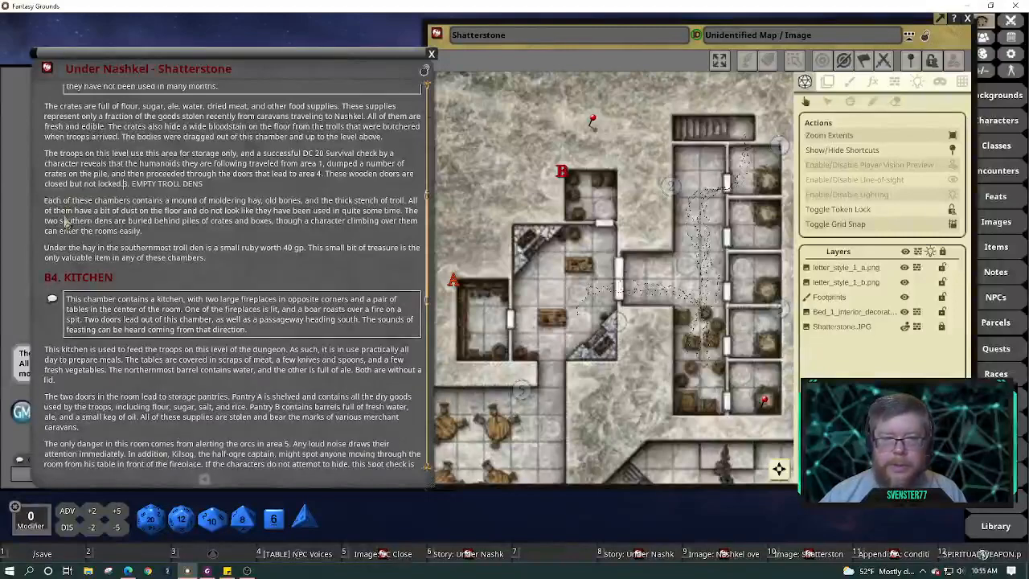
pyautogui.press('Return')
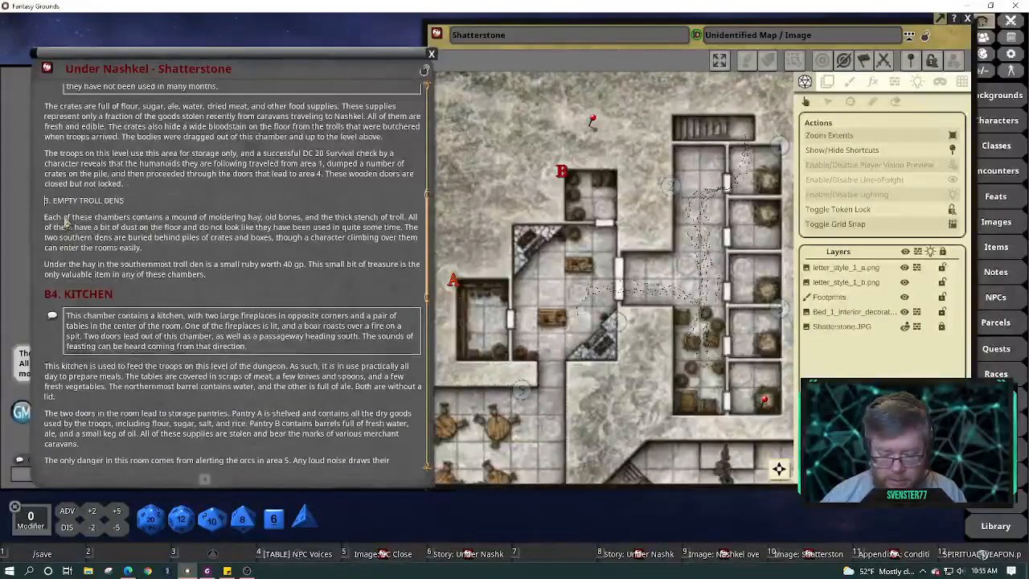
pyautogui.hotkey('ctrl', 'h')
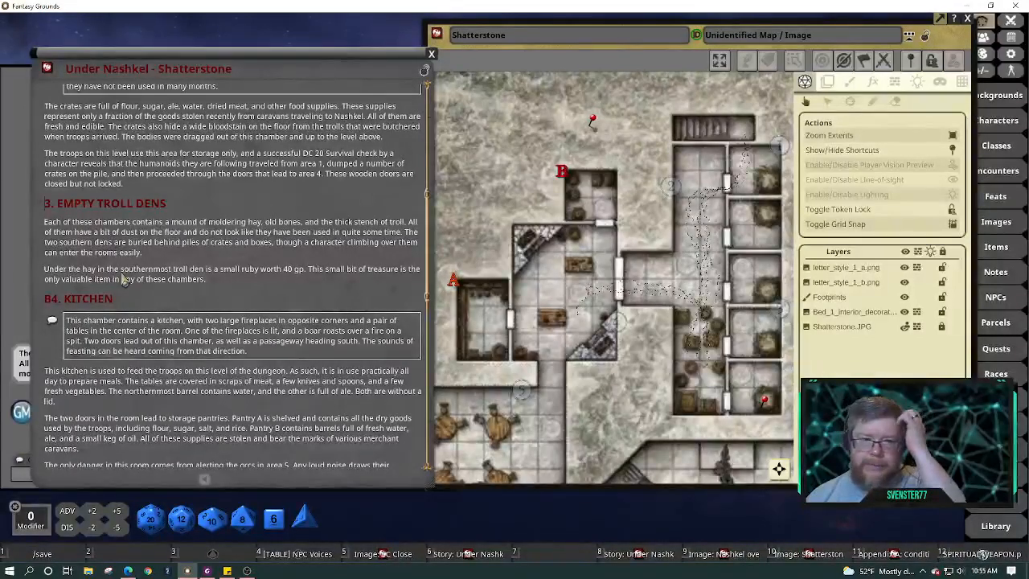
pyautogui.scroll(-3, 193, 268)
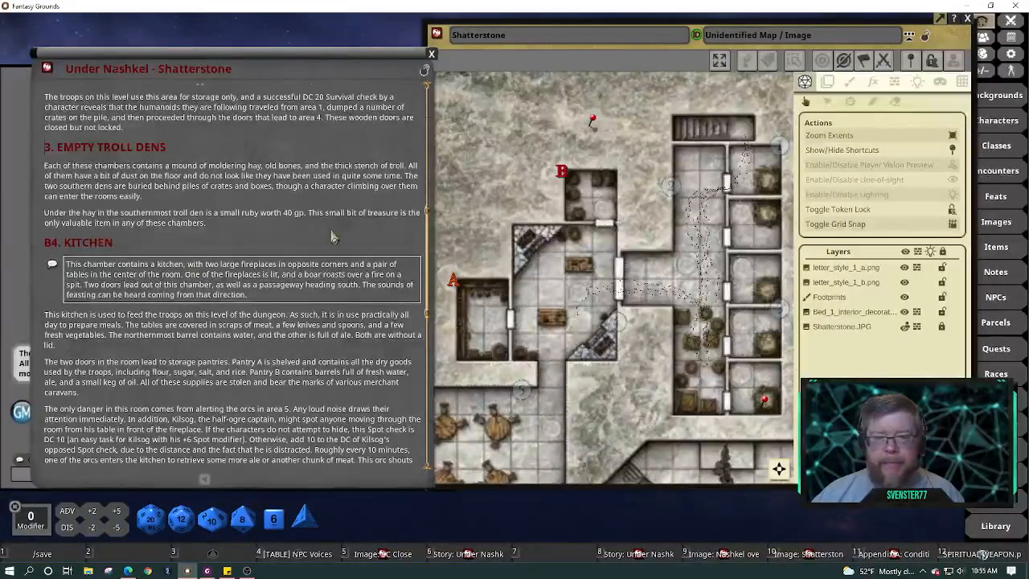
pyautogui.scroll(-1, 334, 236)
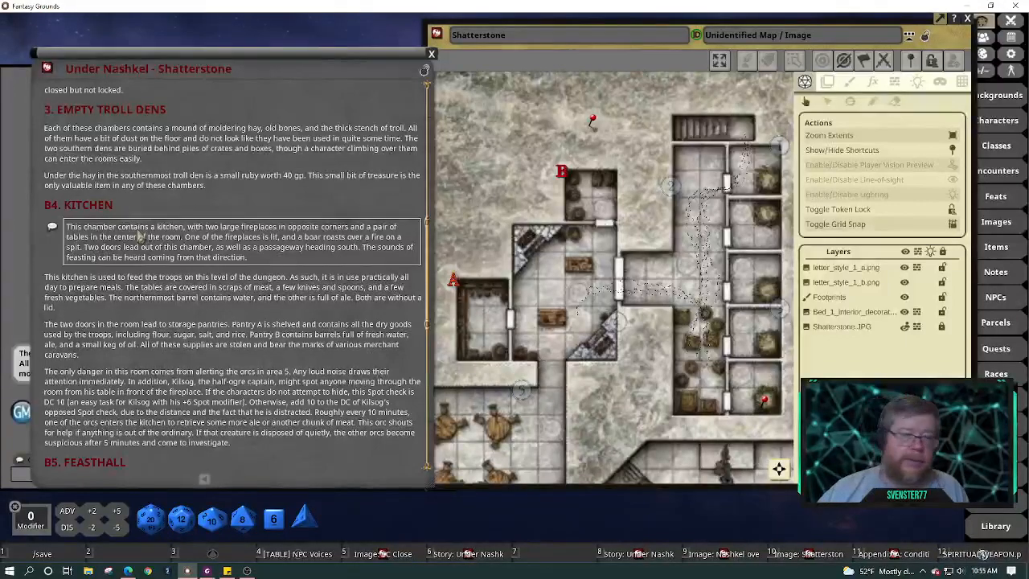
pyautogui.scroll(-3, 139, 235)
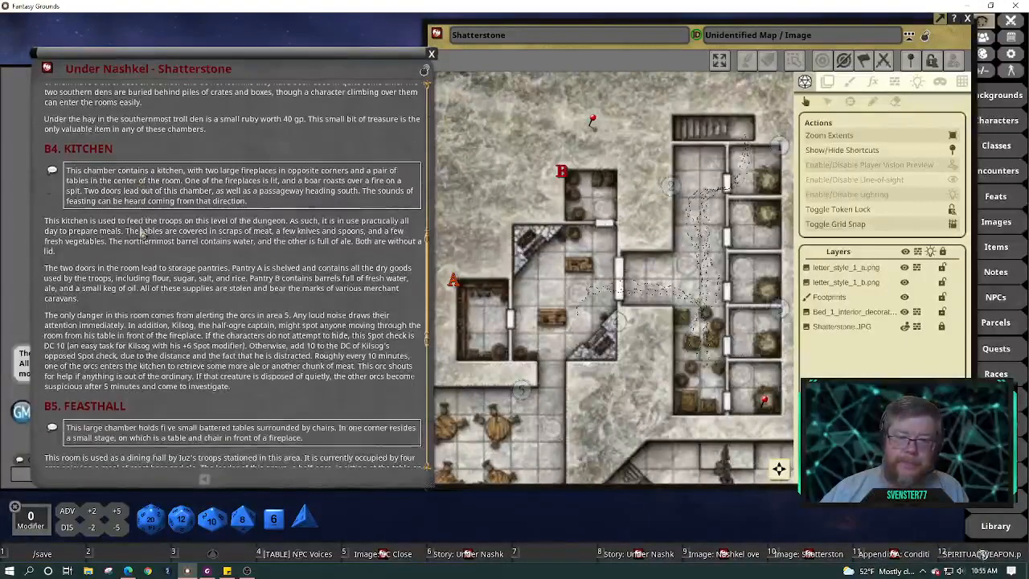
pyautogui.scroll(-1, 142, 233)
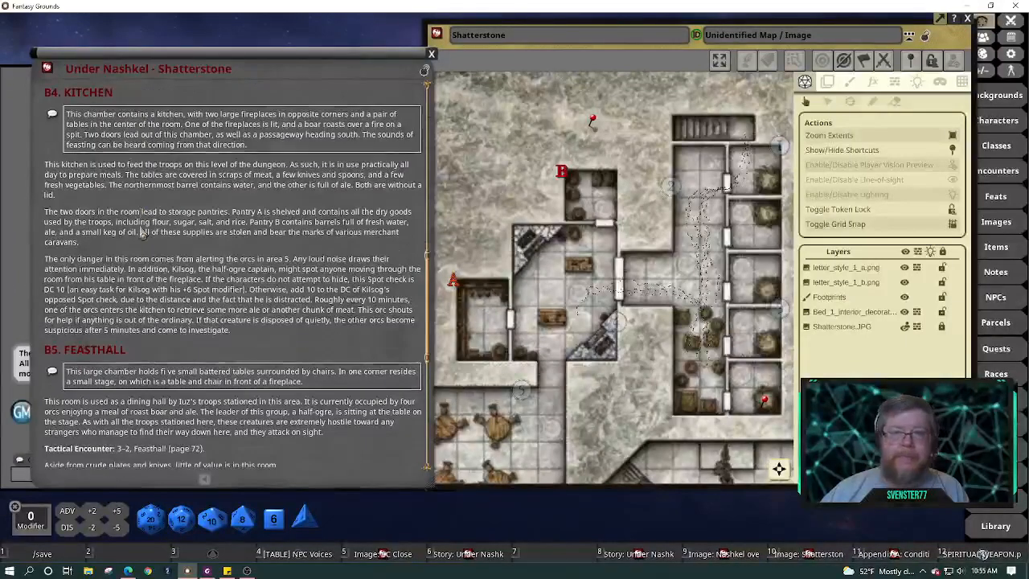
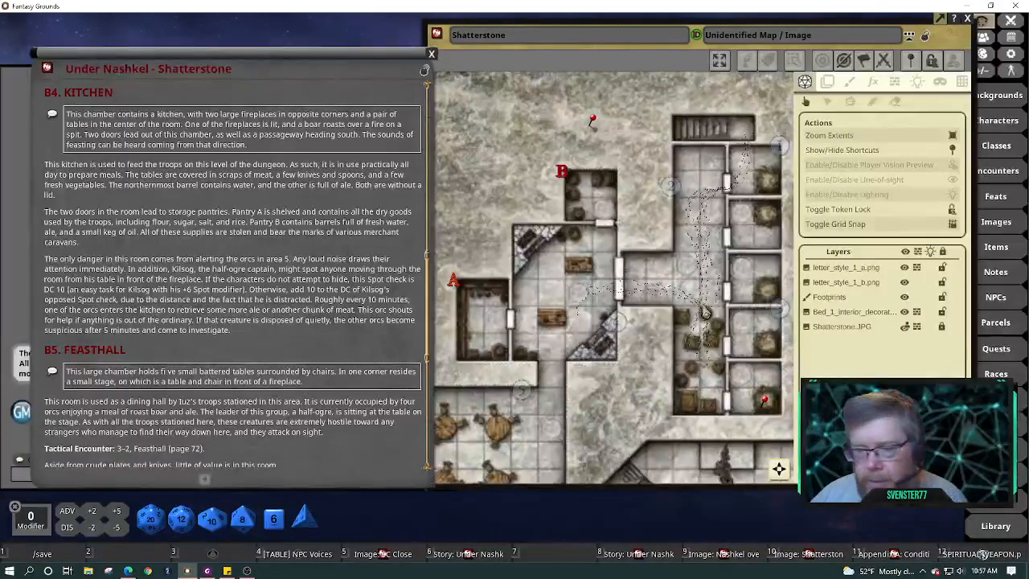
# Strip the leading B so the headings read '5. FEASTHALL' and '4. KITCHEN'
pyautogui.scroll(-5, 298, 320)
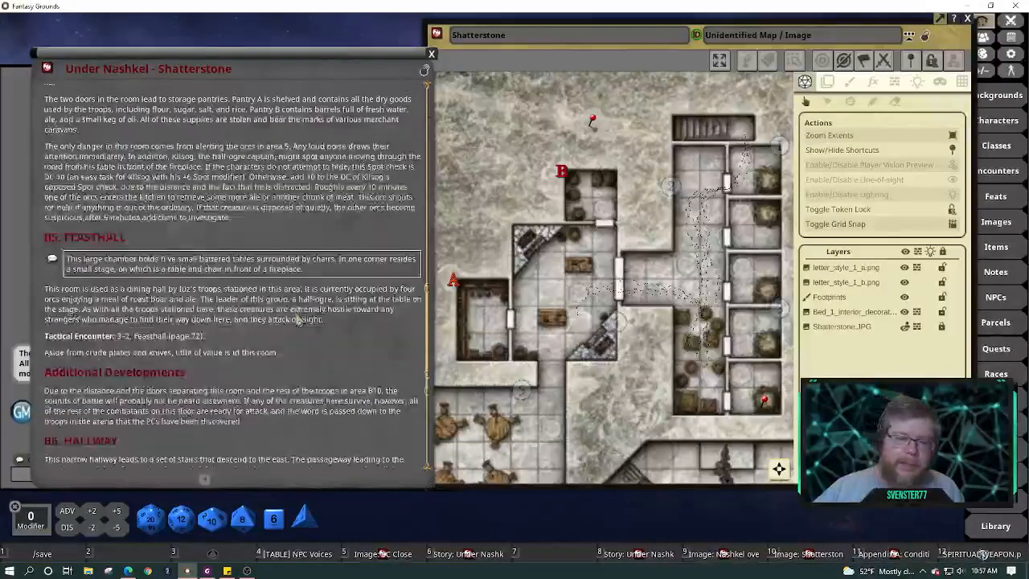
pyautogui.scroll(-1, 298, 320)
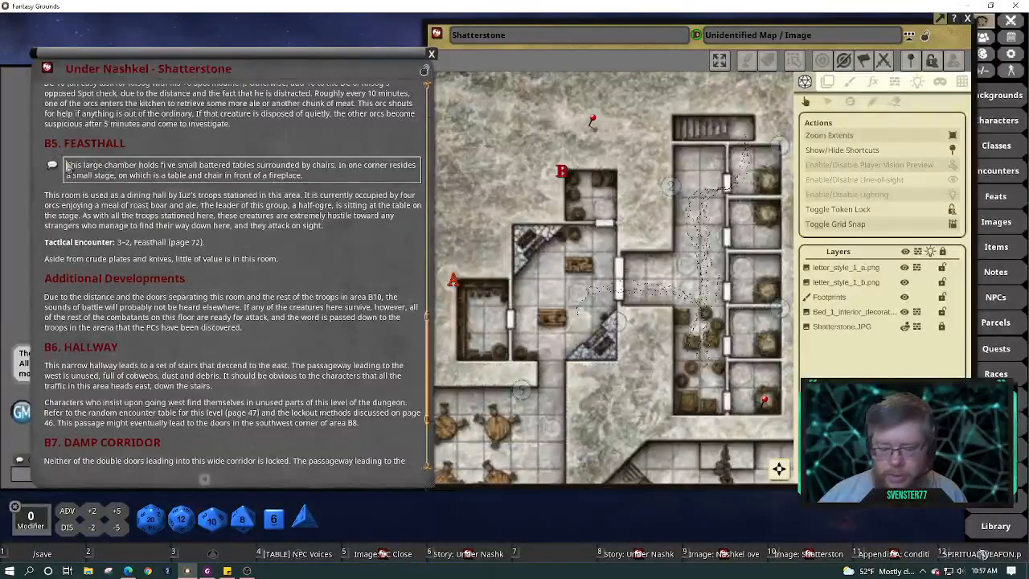
pyautogui.press('Delete')
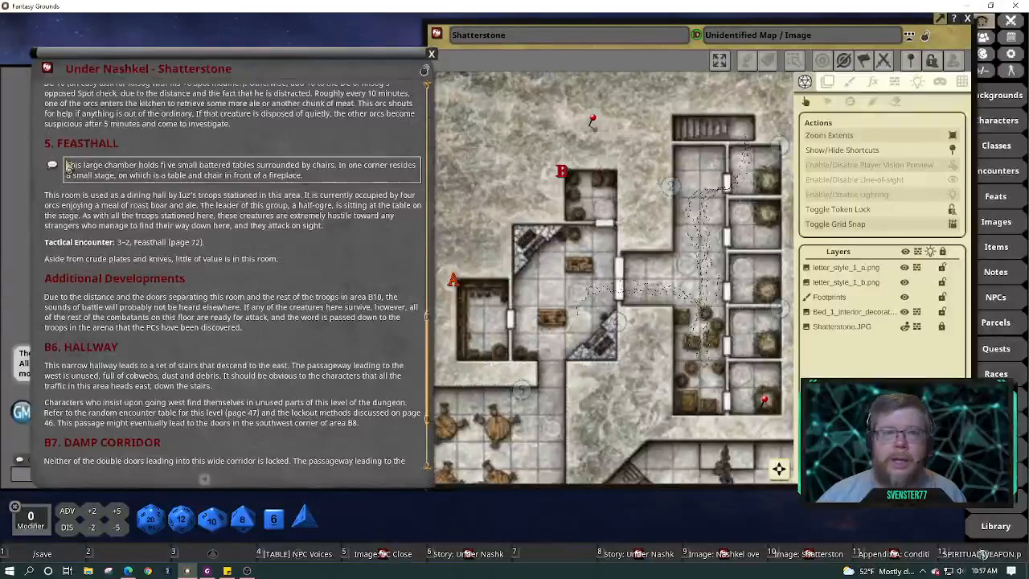
pyautogui.scroll(8, 69, 165)
pyautogui.scroll(1, 69, 166)
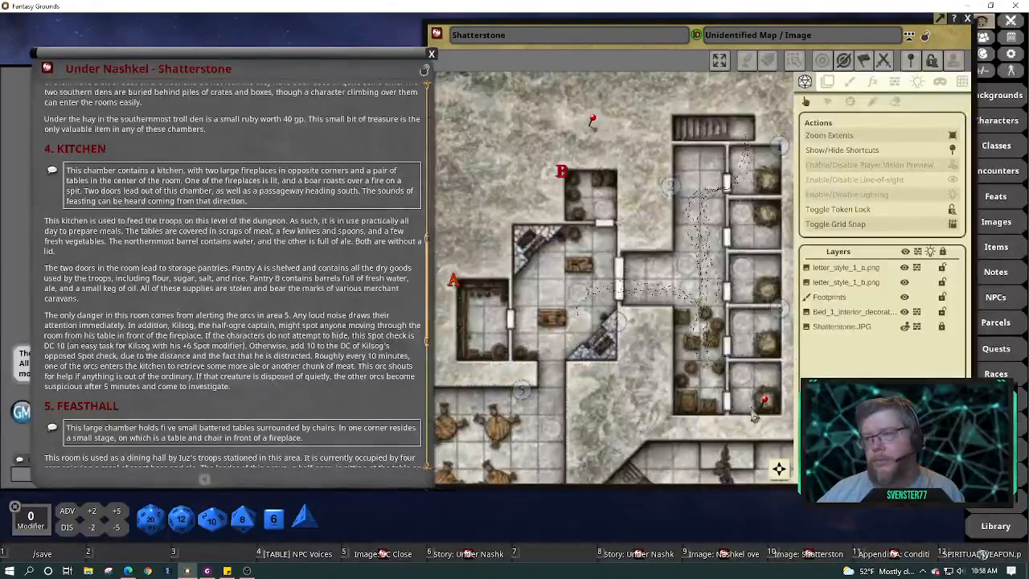
# Open lighting settings for the Shatterstone.JPG layer and pan the map to the kitchen
pyautogui.click(917, 84)
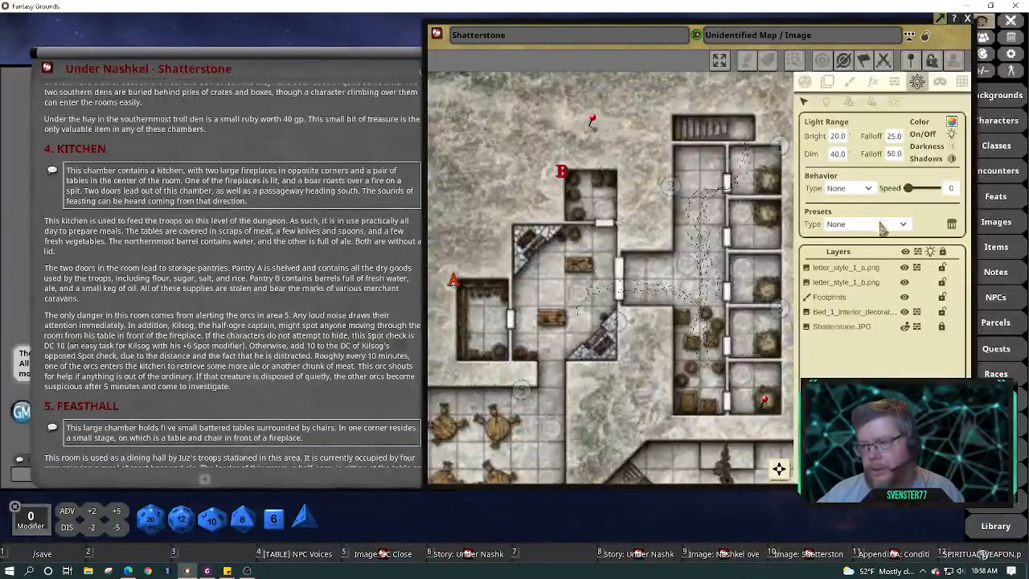
pyautogui.click(850, 331)
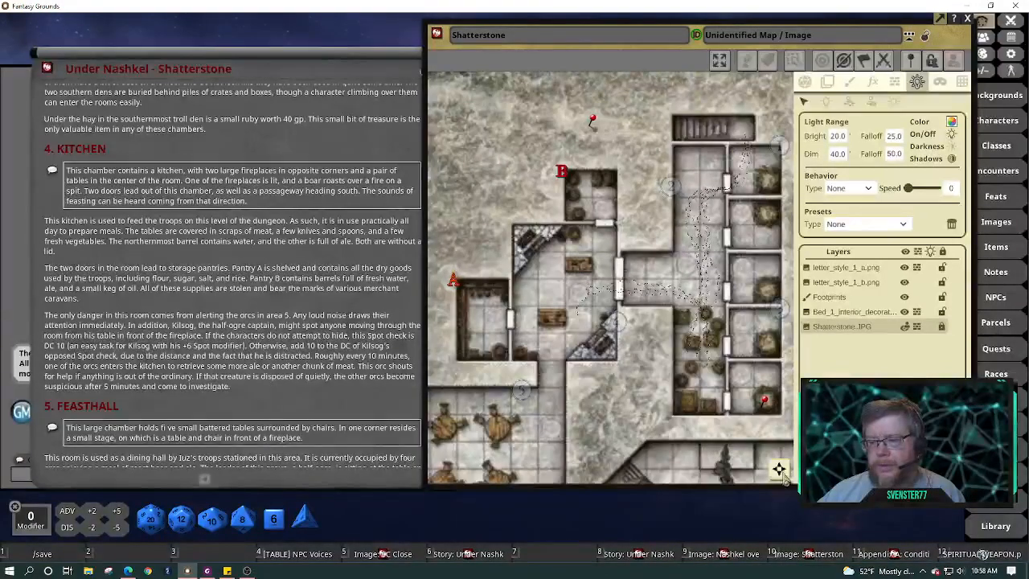
pyautogui.moveTo(779, 470); pyautogui.dragTo(766, 511)
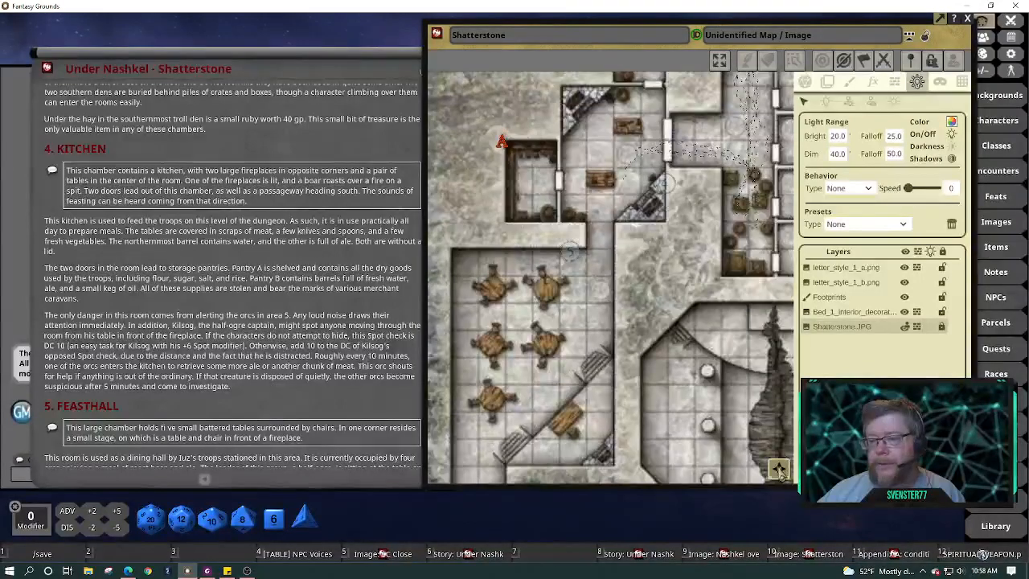
pyautogui.moveTo(780, 469); pyautogui.dragTo(774, 446)
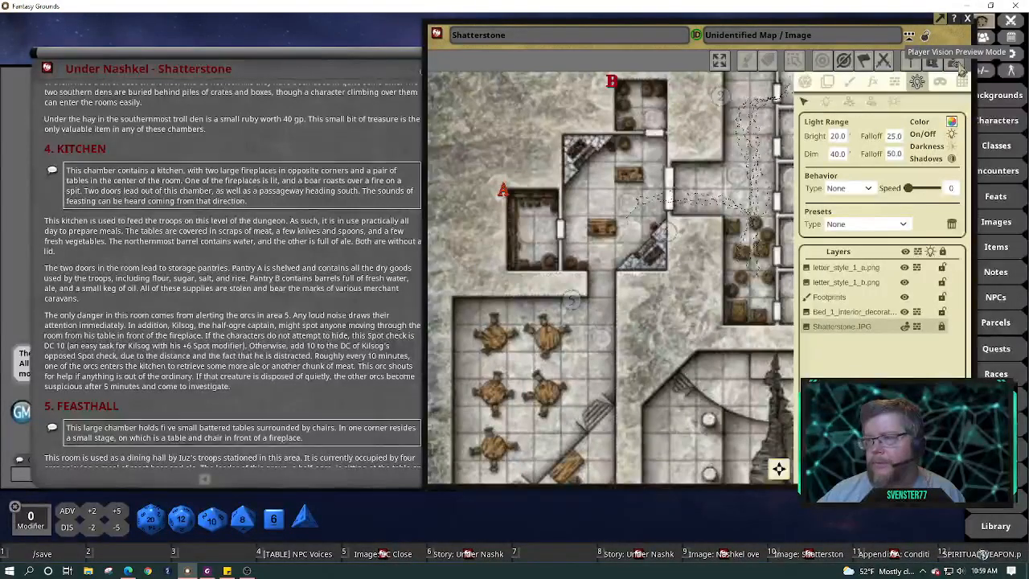
# Enable lighting and line-of-sight on the Shatterstone map, then reopen light settings without the dark mask
pyautogui.click(804, 81)
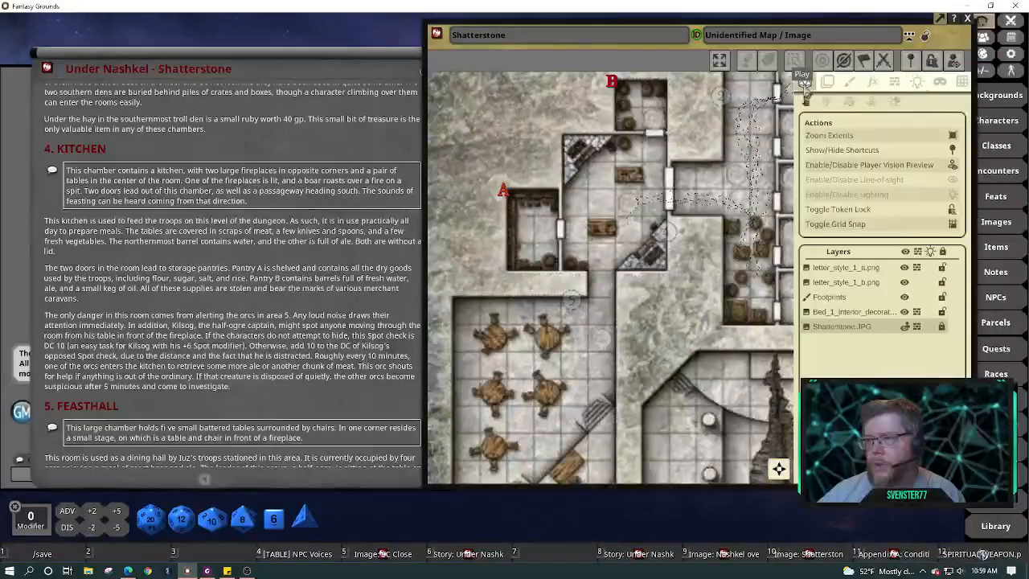
pyautogui.click(953, 194)
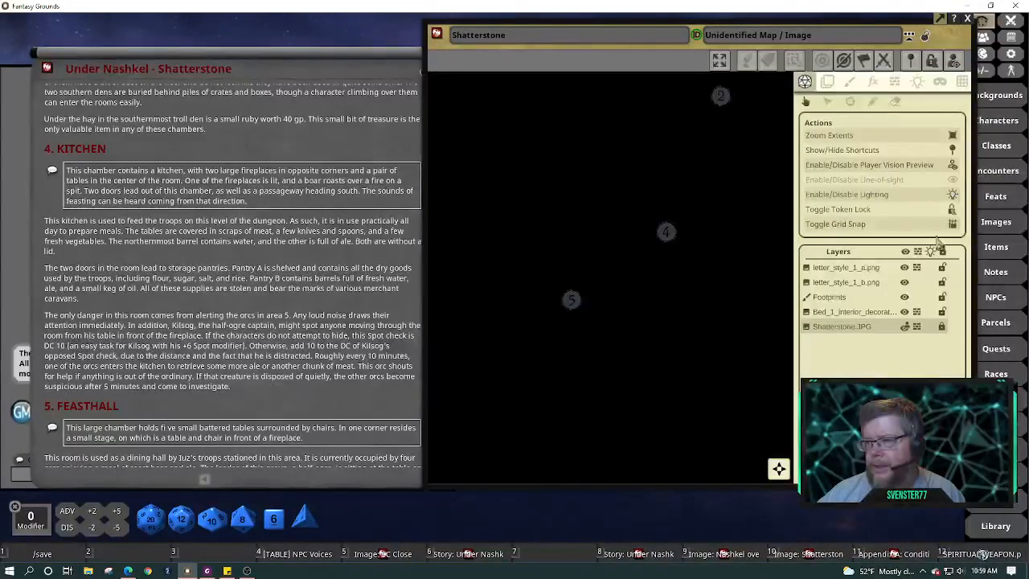
pyautogui.click(953, 183)
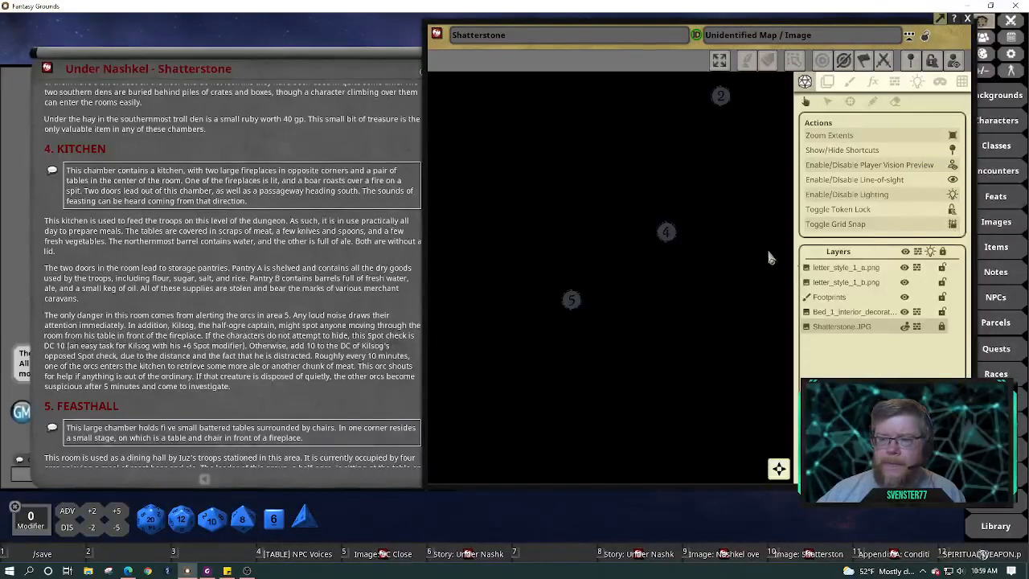
pyautogui.click(917, 82)
pyautogui.click(954, 62)
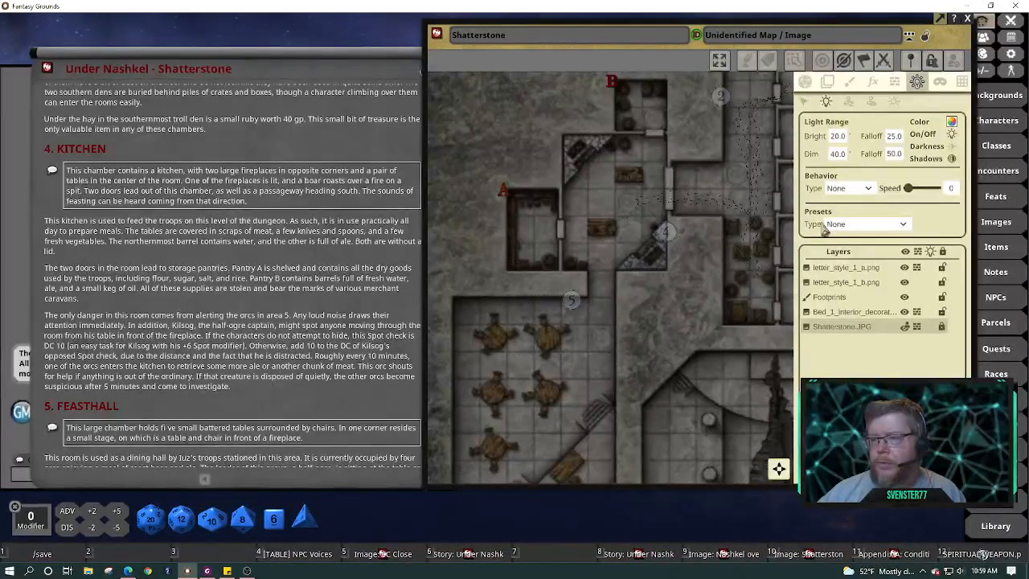
# Choose the Candle light preset and set its flicker speed to 60
pyautogui.click(904, 226)
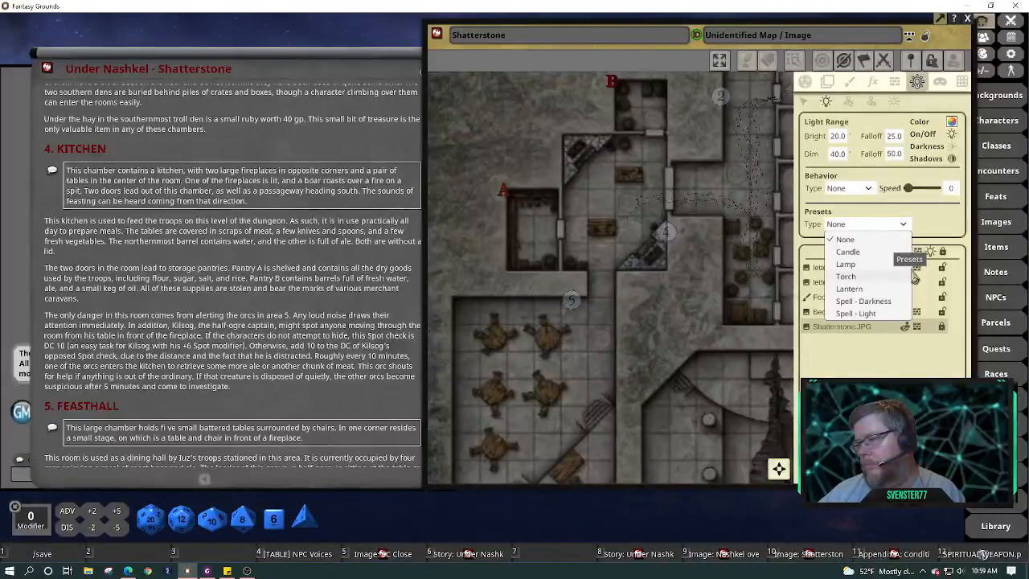
pyautogui.click(850, 251)
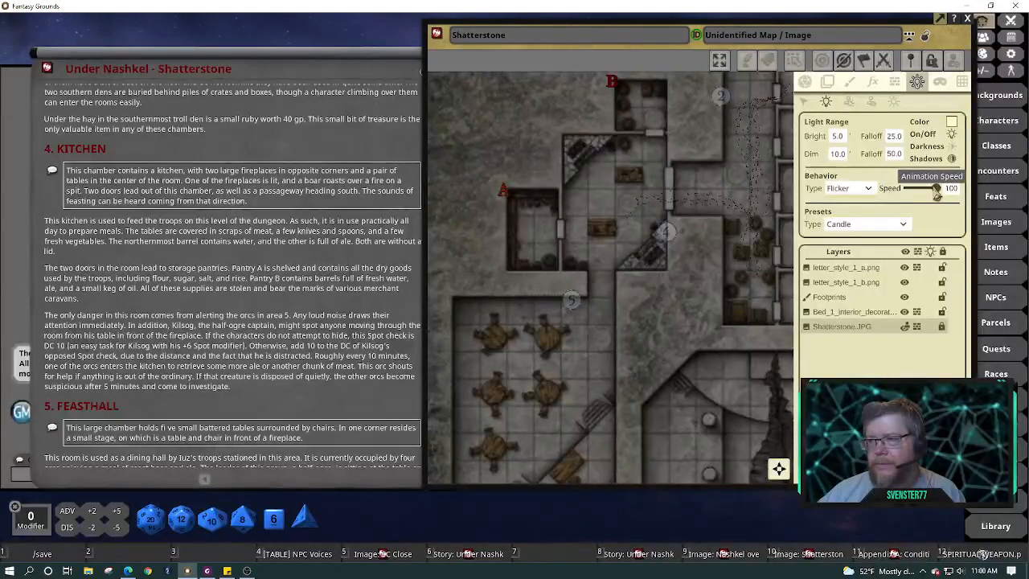
pyautogui.moveTo(937, 188); pyautogui.dragTo(925, 188)
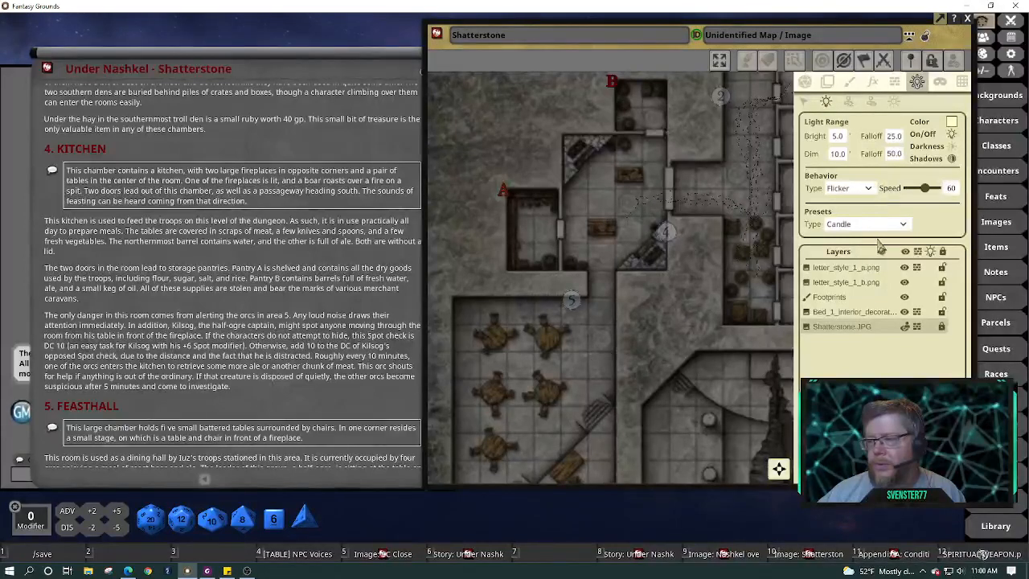
# Place the candle light in the kitchen's upper fireplace corner
pyautogui.click(587, 163)
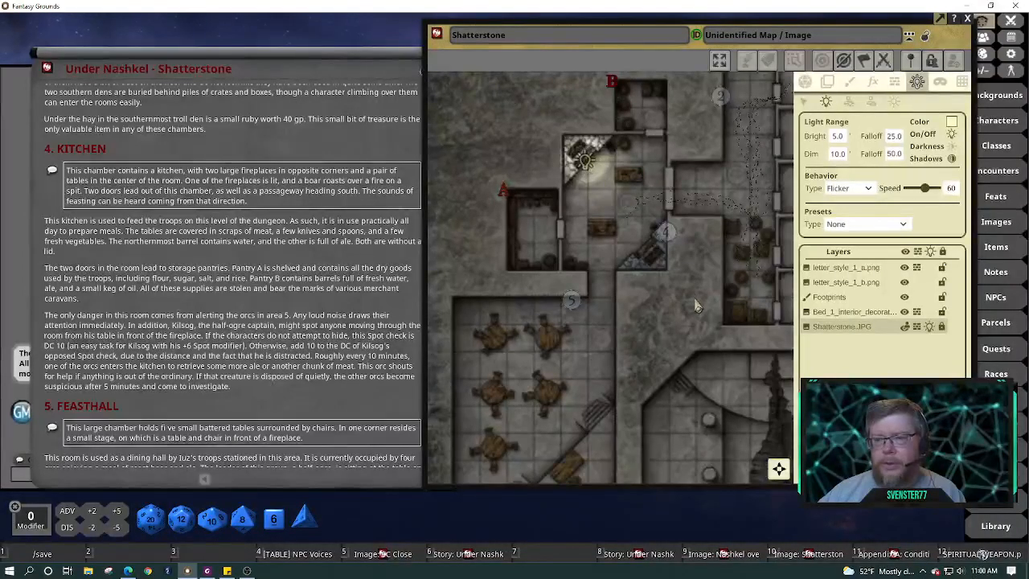
pyautogui.scroll(5, 611, 180)
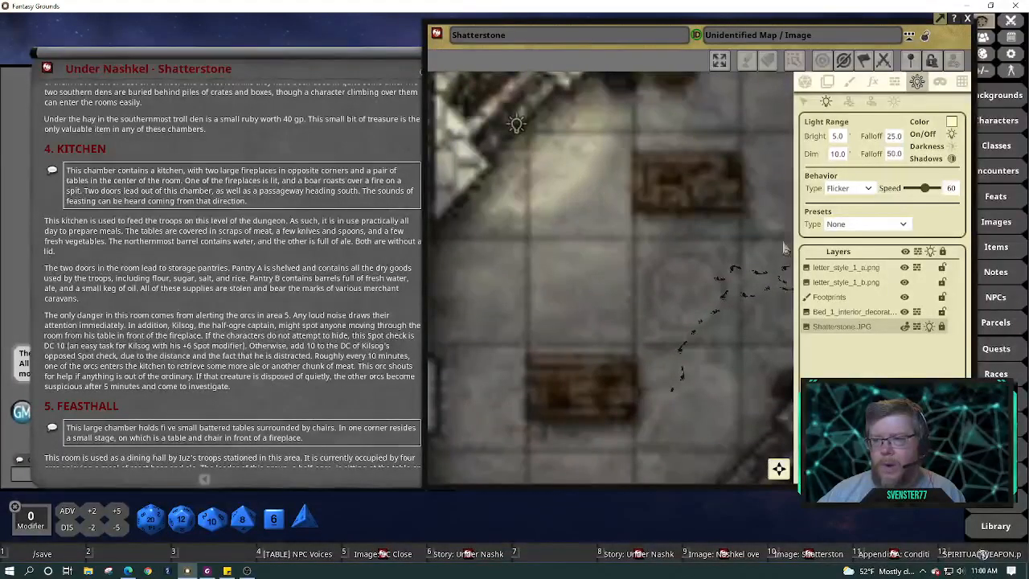
pyautogui.moveTo(923, 199)
pyautogui.mouseDown()
pyautogui.moveTo(913, 200)
pyautogui.moveTo(944, 199)
pyautogui.moveTo(922, 199)
pyautogui.mouseUp()
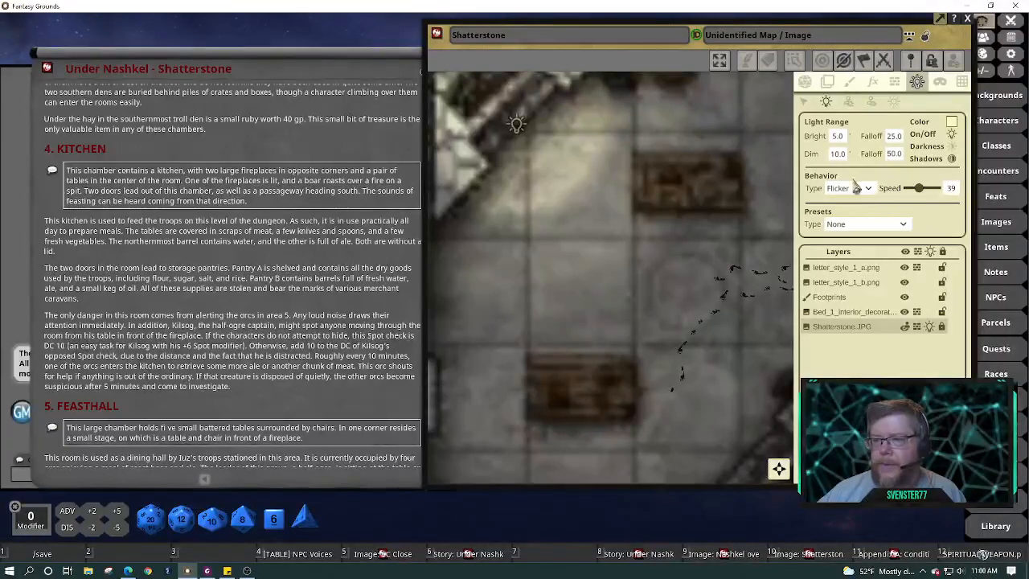
# Select the kitchen candle and lower its flicker speed to 46
pyautogui.click(804, 100)
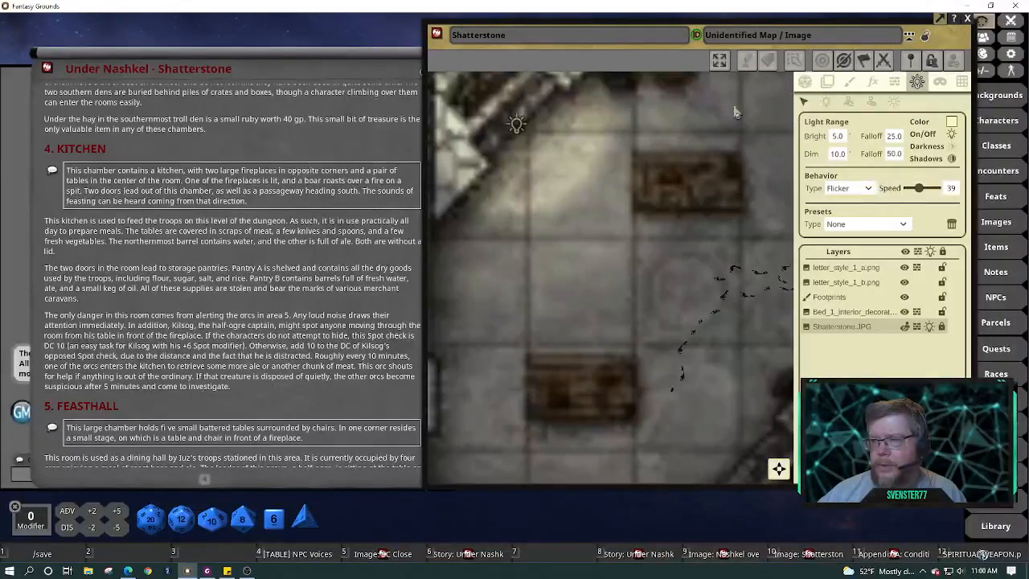
pyautogui.click(517, 127)
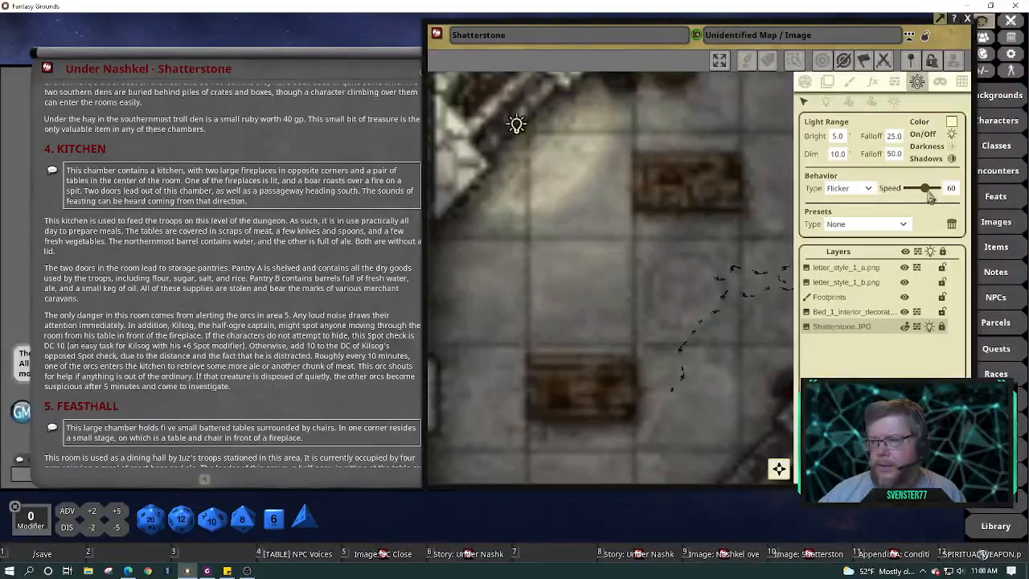
pyautogui.moveTo(929, 194); pyautogui.dragTo(924, 194)
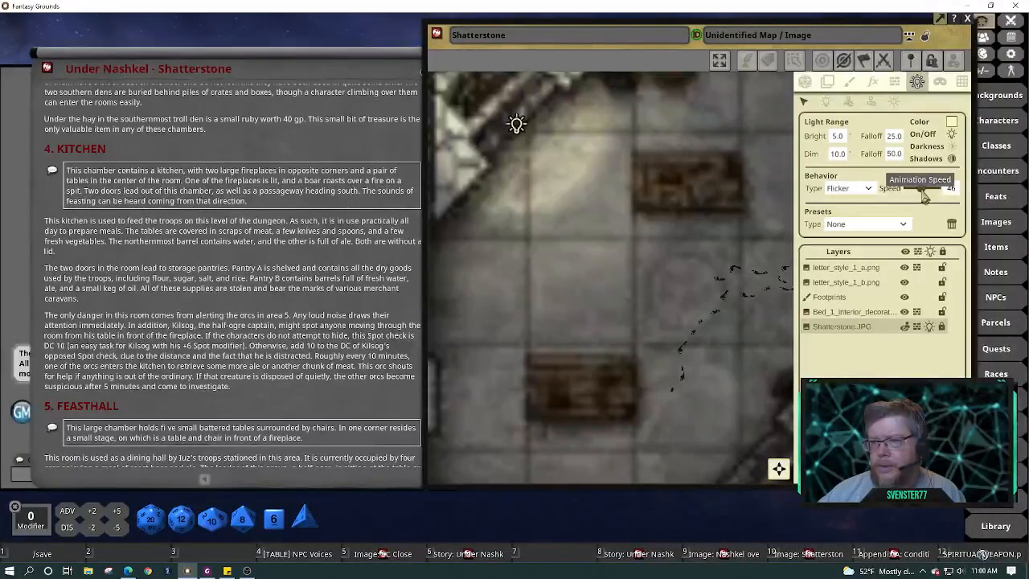
pyautogui.scroll(-5, 659, 234)
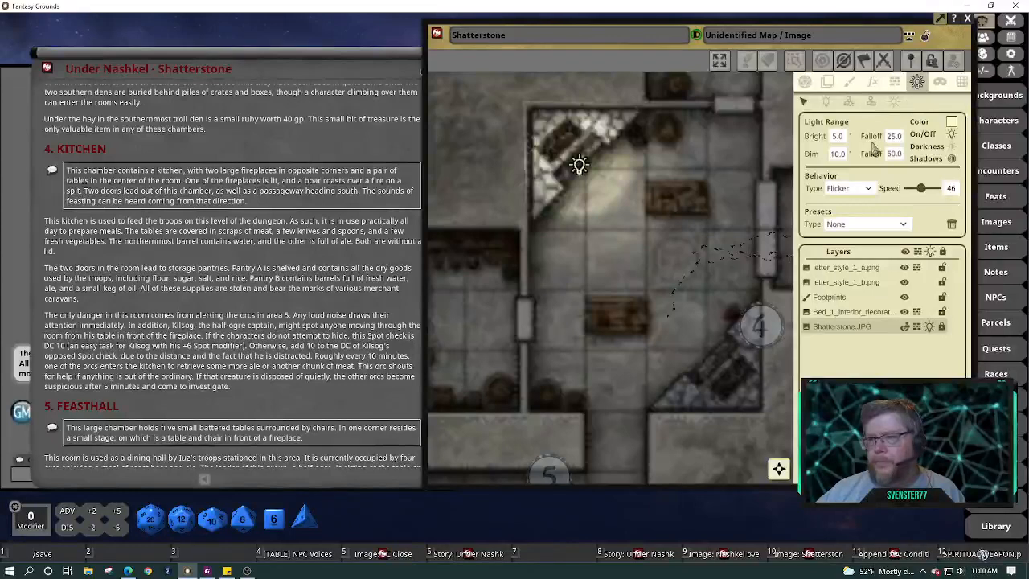
pyautogui.scroll(-2, 730, 248)
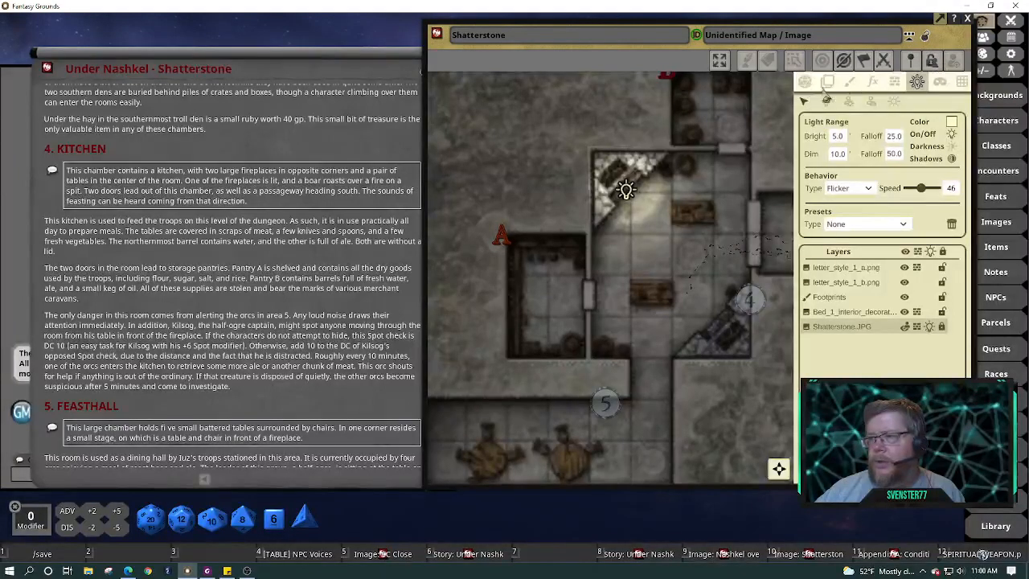
# Preview the players' view of the candlelit kitchen, then show the map's occluders for editing
pyautogui.click(955, 62)
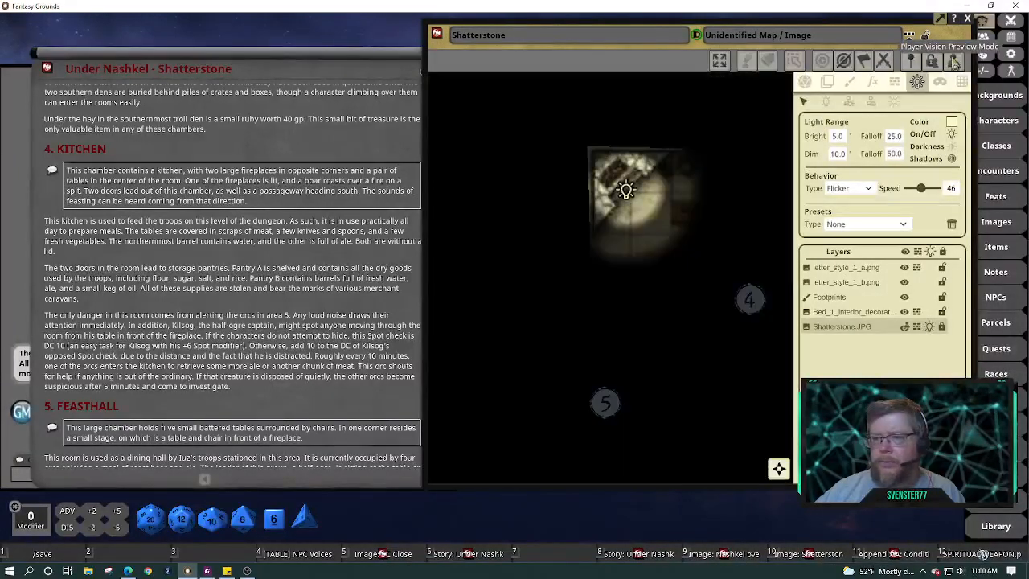
pyautogui.click(806, 86)
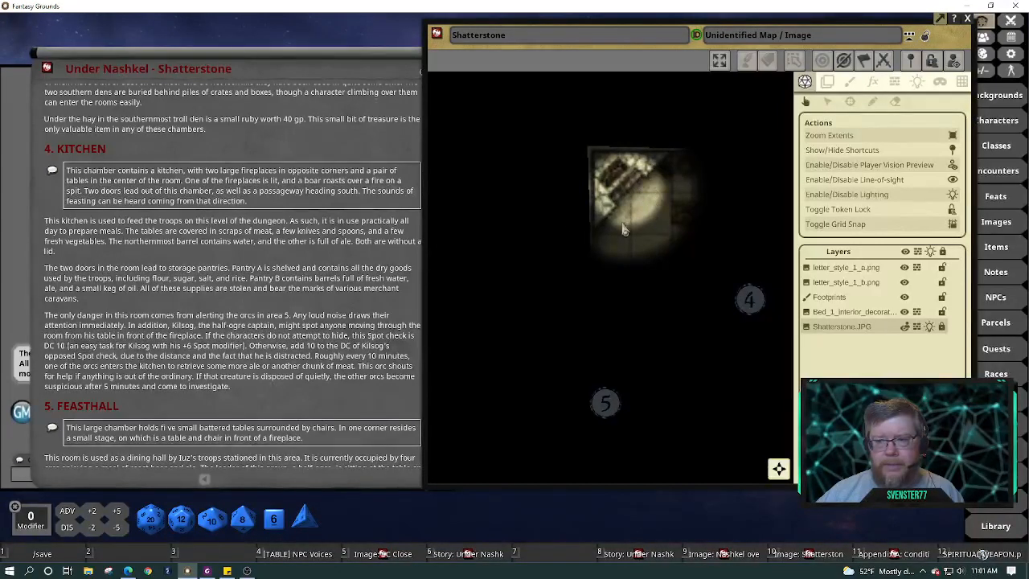
pyautogui.click(894, 81)
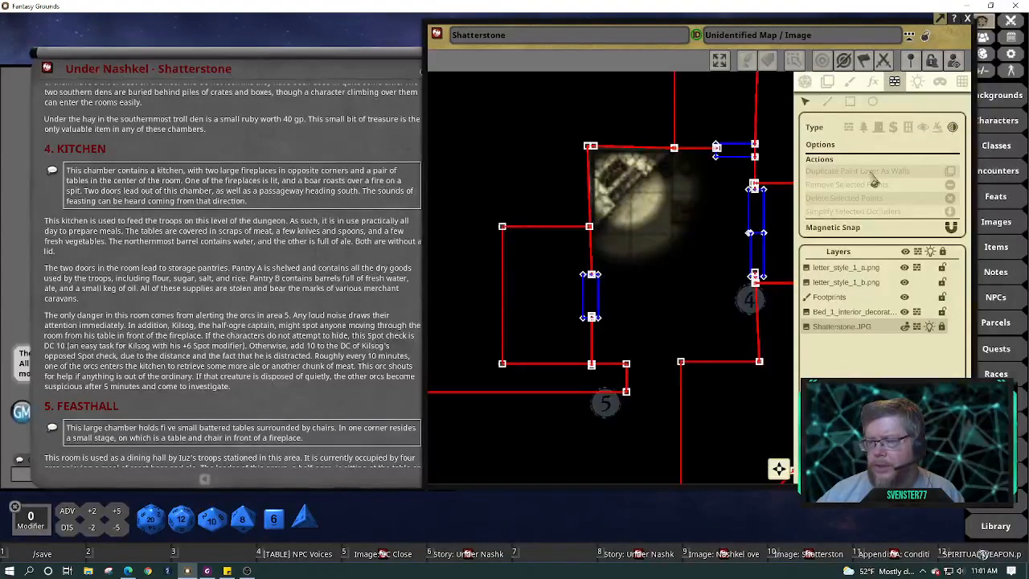
# Trace a new five-point occluder along the kitchen fireplace's curved edge, then return to play mode
pyautogui.click(834, 103)
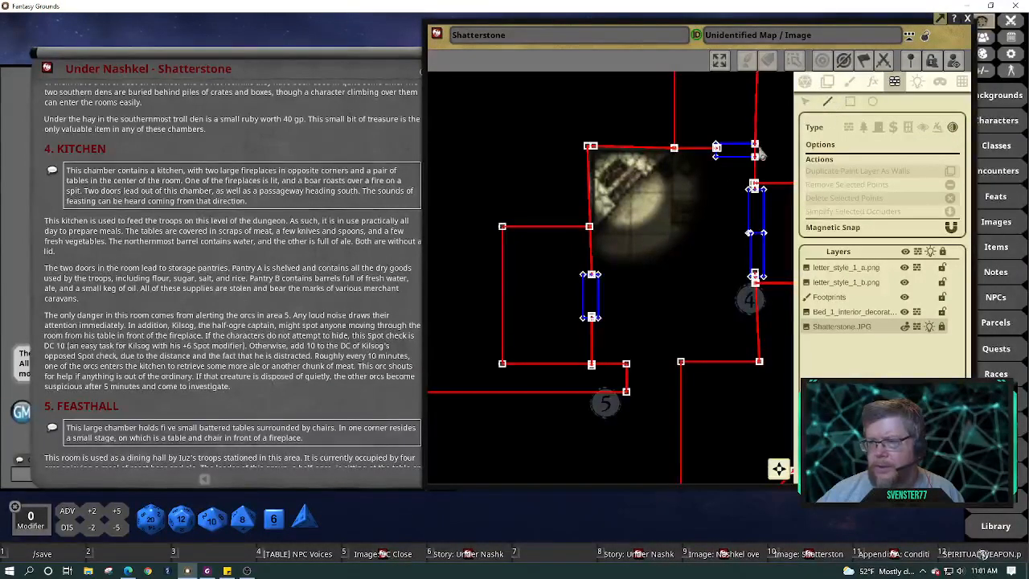
pyautogui.click(668, 149)
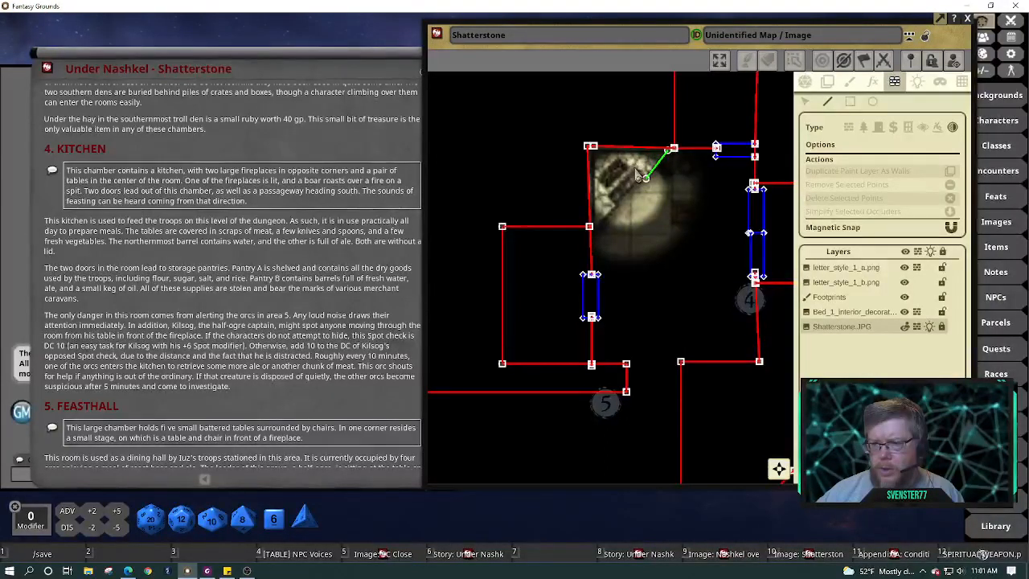
pyautogui.click(623, 175)
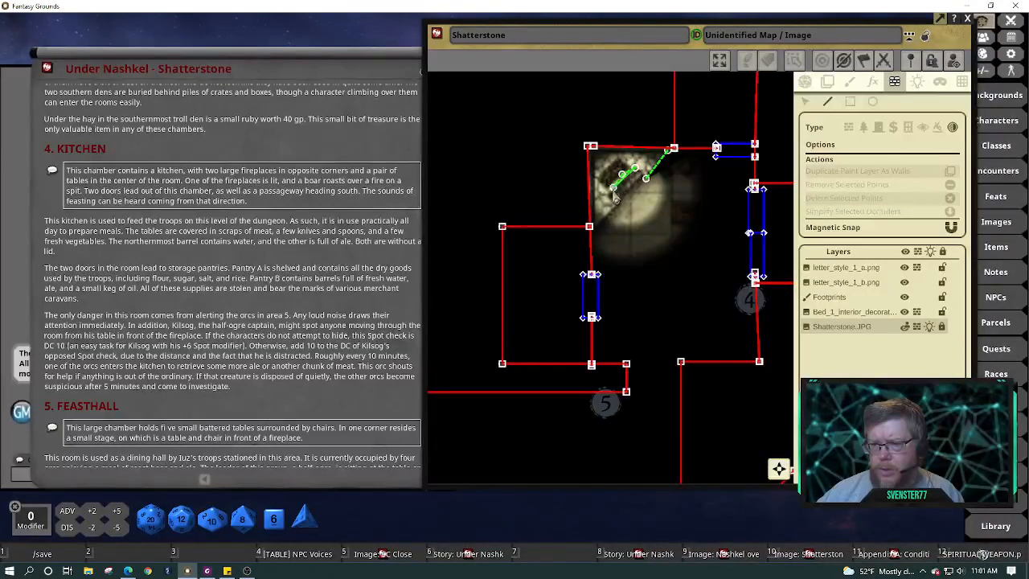
pyautogui.click(608, 194)
pyautogui.click(615, 200)
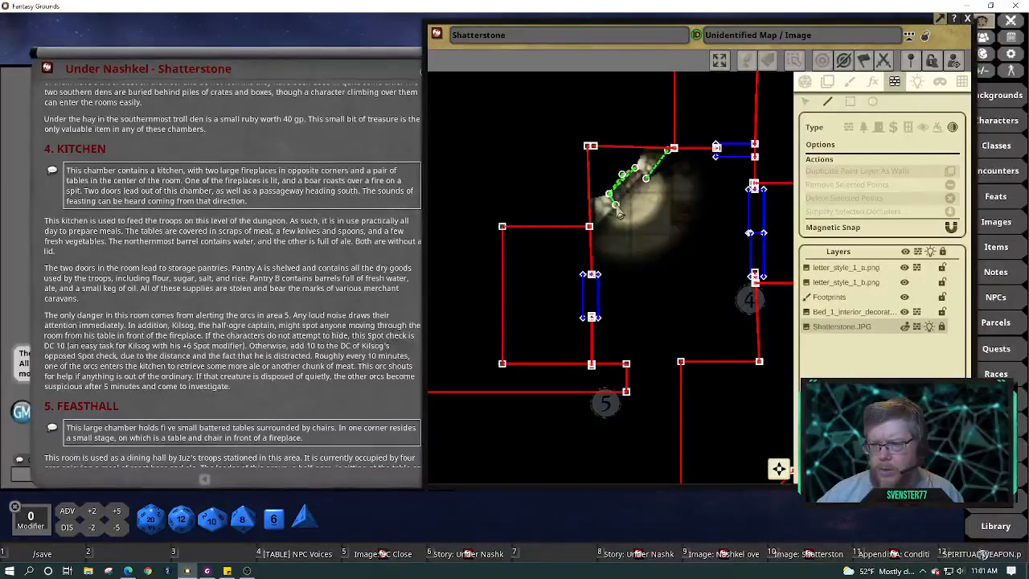
pyautogui.click(607, 210)
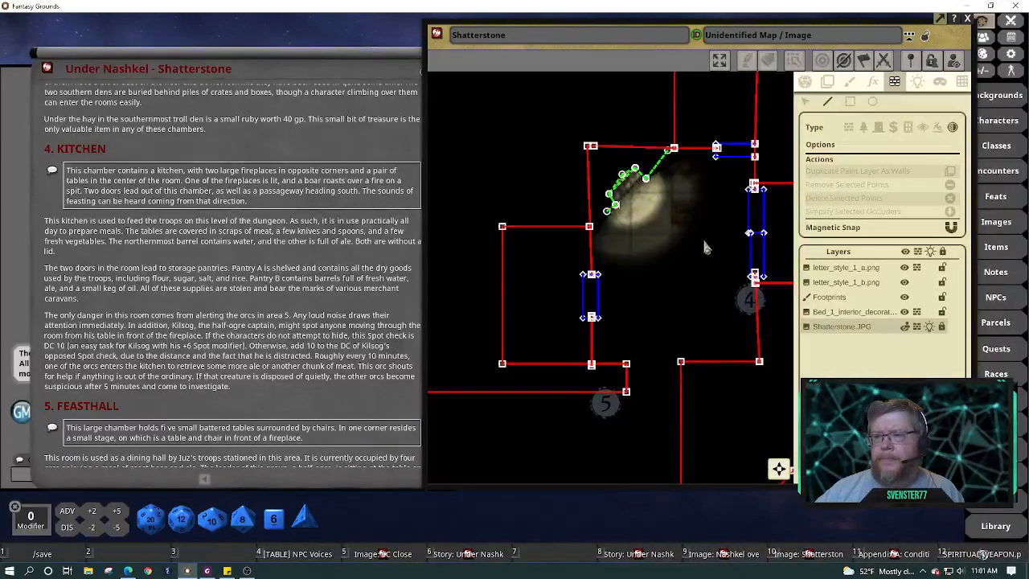
pyautogui.click(805, 84)
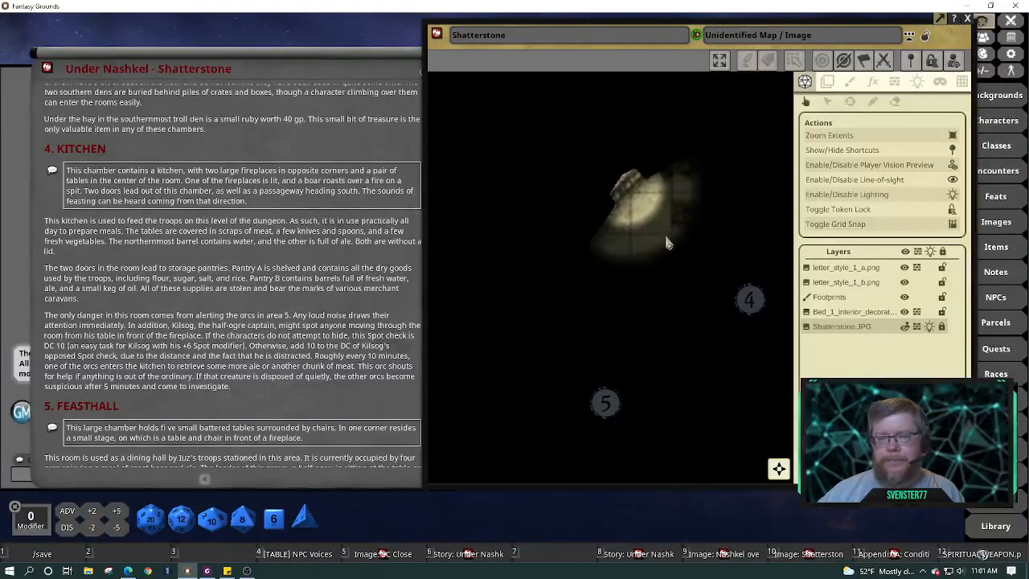
# Turn off Player Vision Preview to reveal the full kitchen and feasthall map
pyautogui.scroll(-1, 672, 213)
pyautogui.scroll(-1, 671, 213)
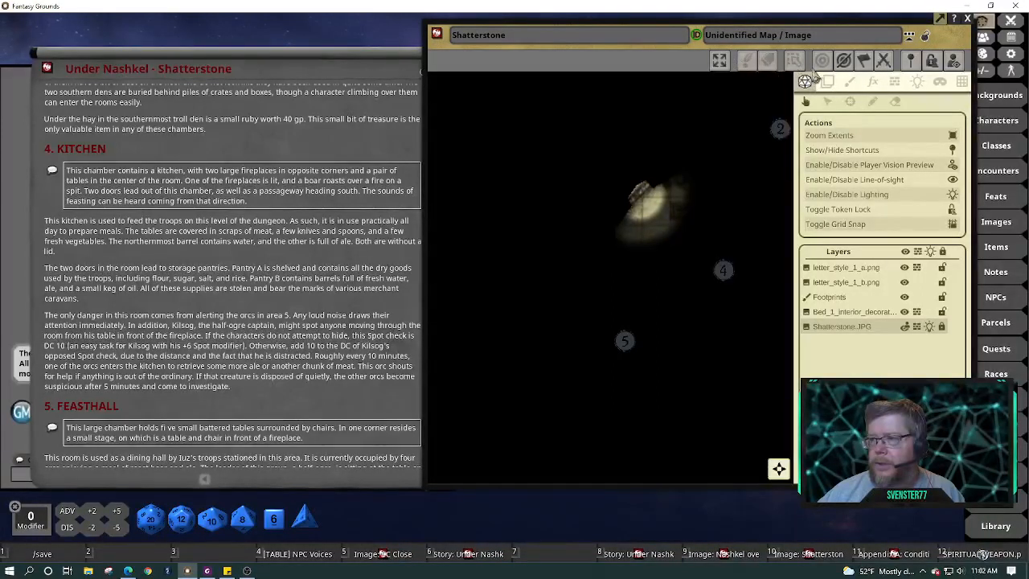
pyautogui.click(953, 63)
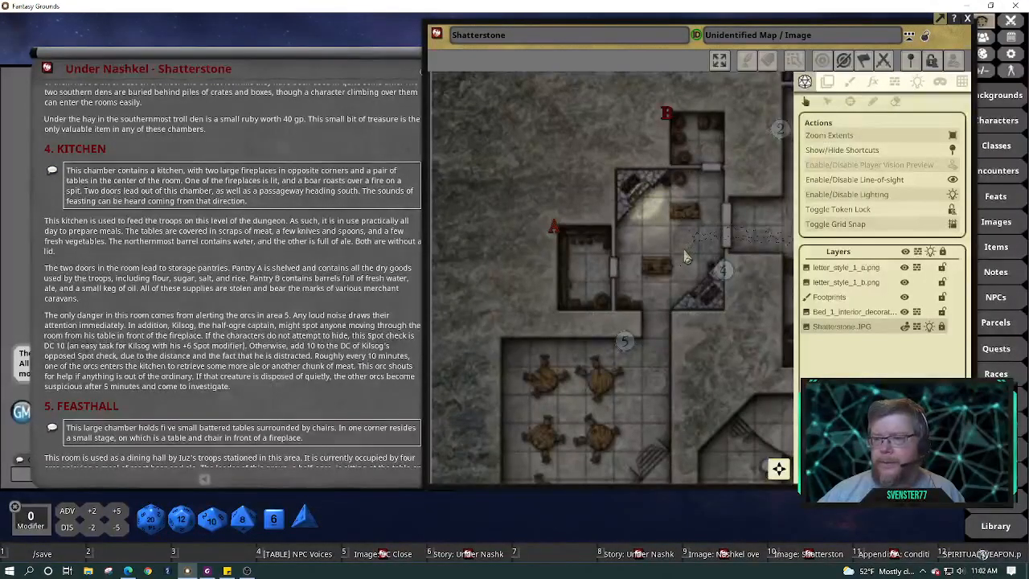
pyautogui.scroll(2, 686, 257)
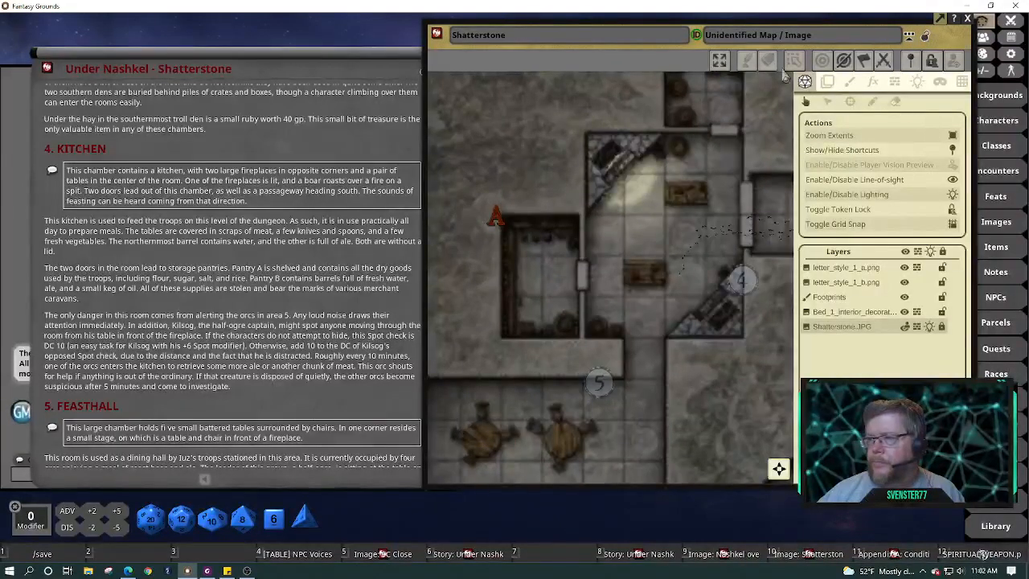
# Turn off map lighting and reposition the Under Nashkel story window
pyautogui.click(953, 195)
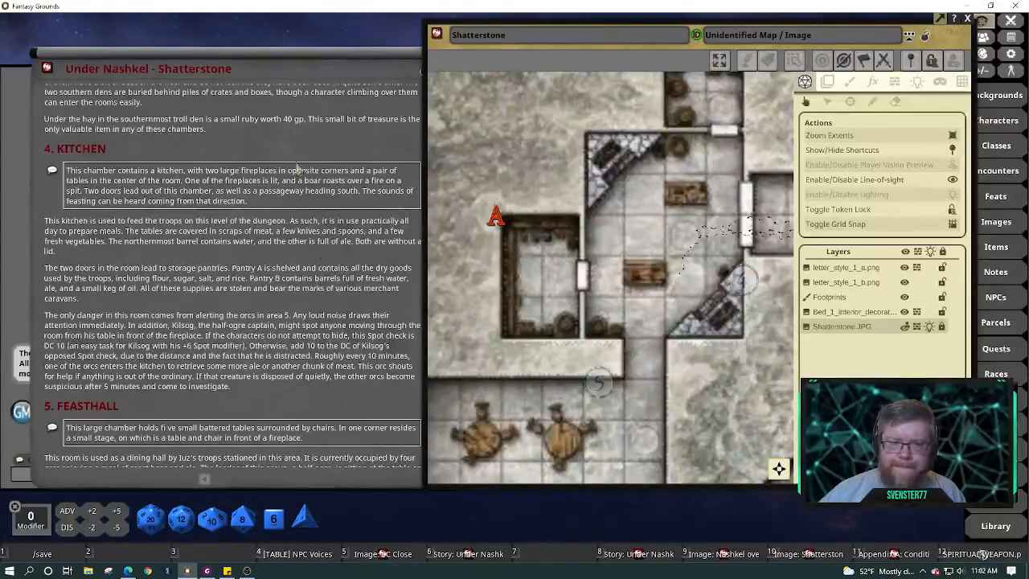
pyautogui.moveTo(295, 68); pyautogui.dragTo(263, 48)
pyautogui.moveTo(265, 45); pyautogui.dragTo(284, 35)
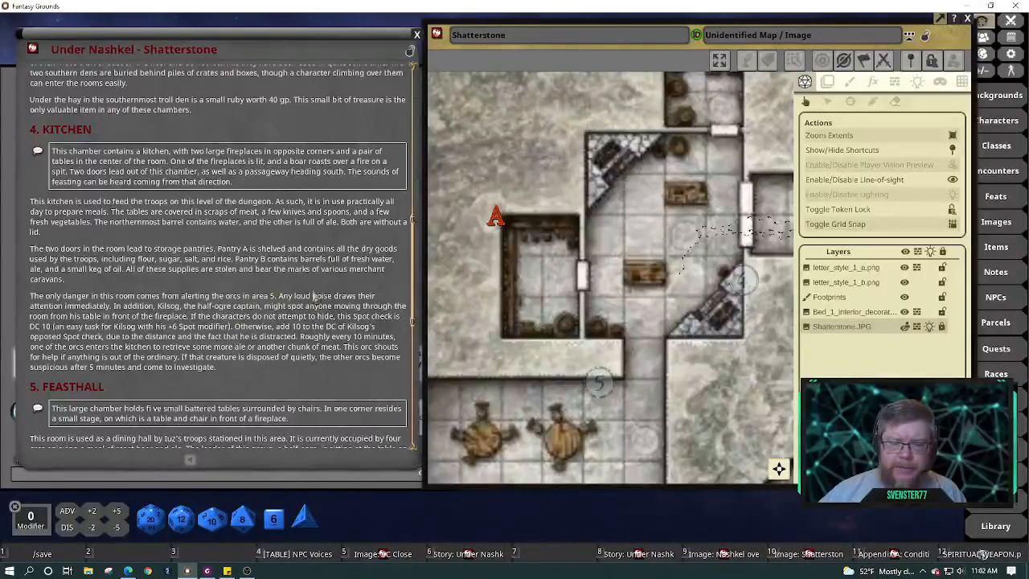
pyautogui.moveTo(418, 243); pyautogui.dragTo(417, 285)
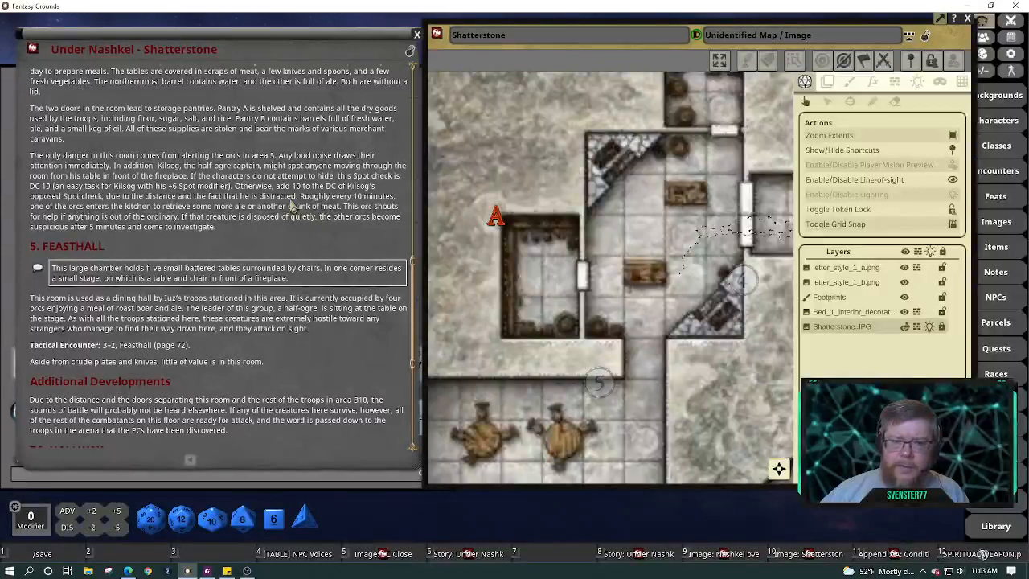
# Scroll the story to 5. FEASTHALL and pan the map to the room 5 feasthall
pyautogui.scroll(-3, 293, 207)
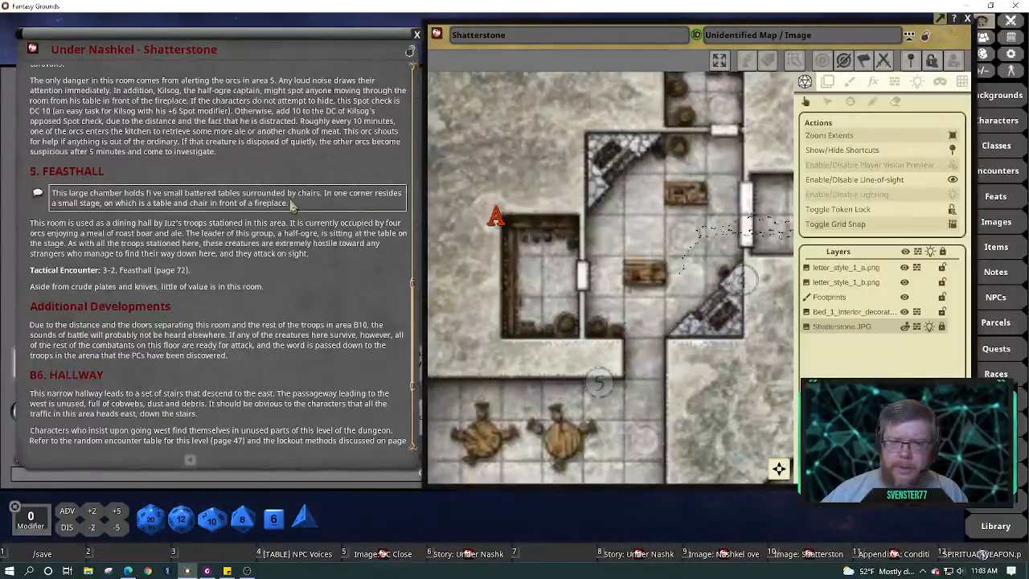
pyautogui.scroll(-3, 295, 169)
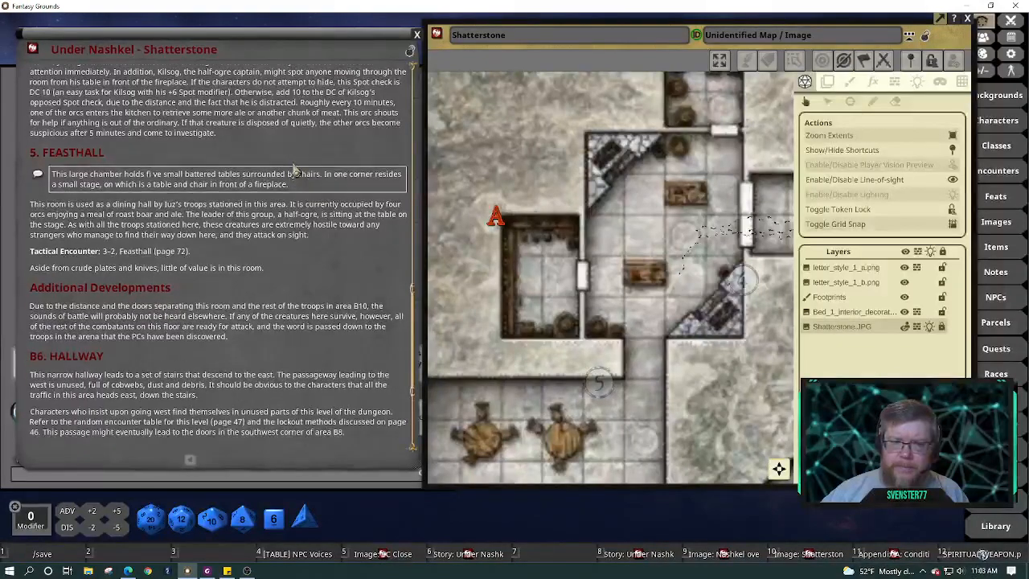
pyautogui.scroll(-1, 294, 170)
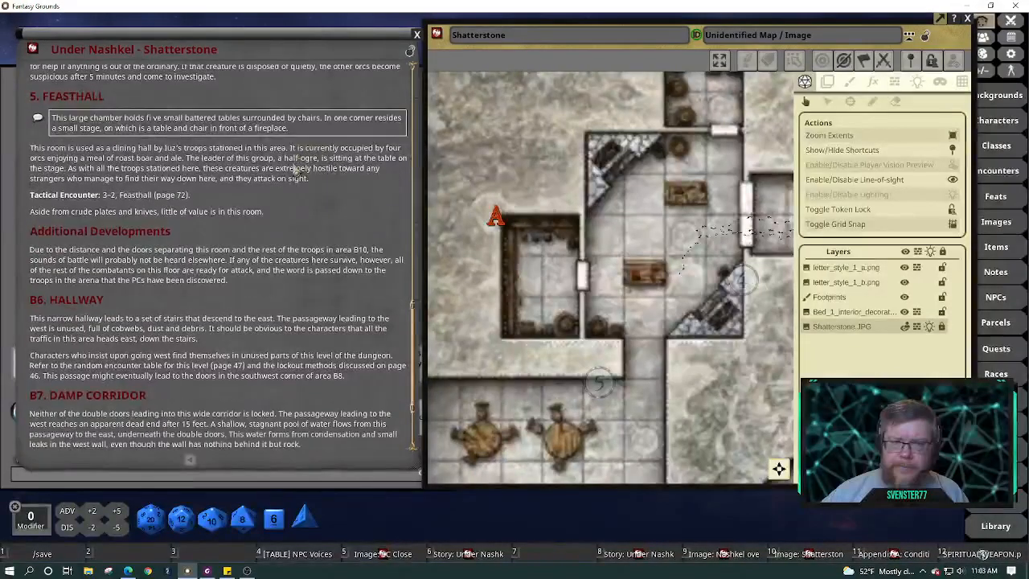
pyautogui.click(152, 119)
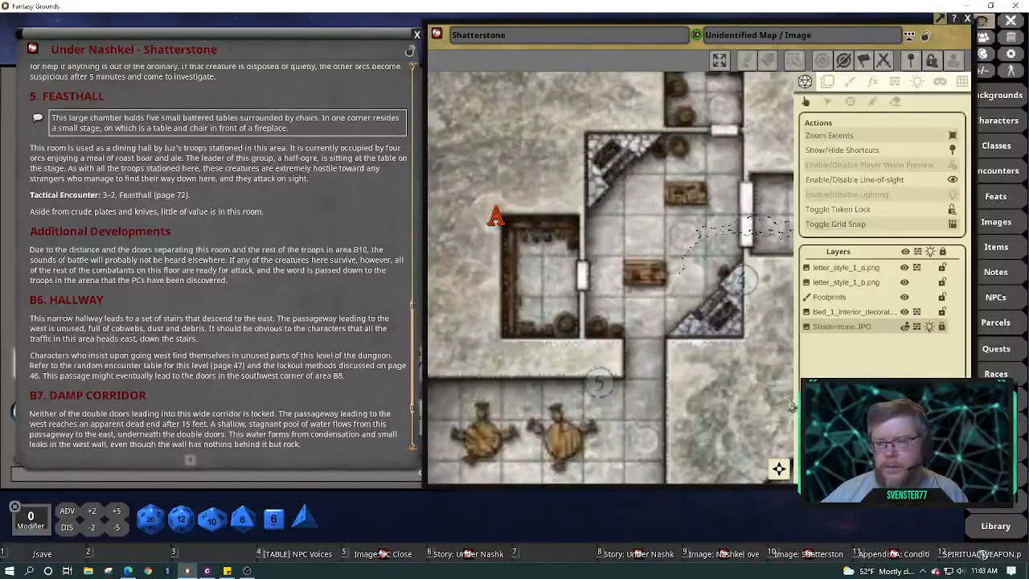
pyautogui.moveTo(653, 422); pyautogui.dragTo(696, 131)
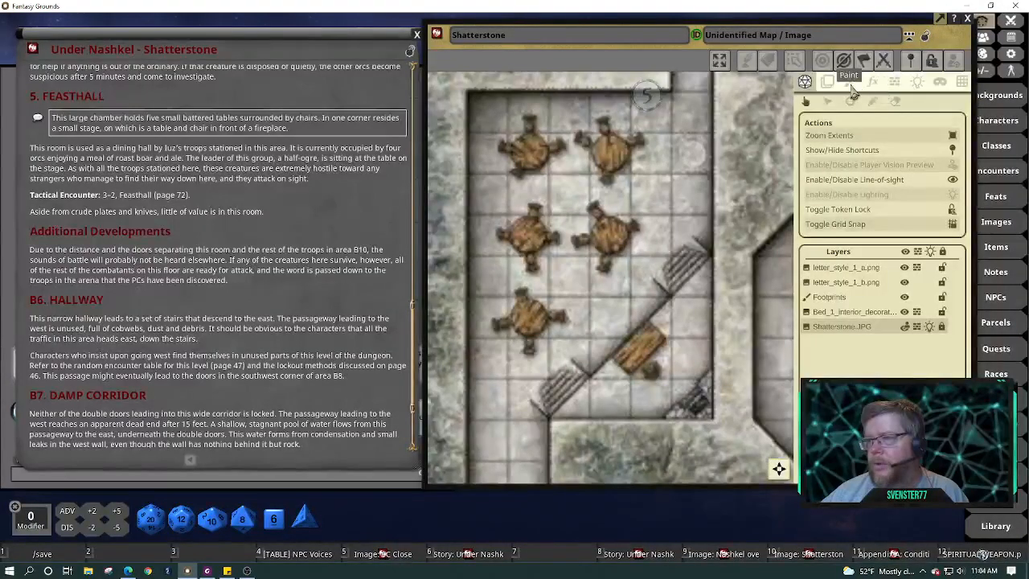
# Add a Torch preset light by the feasthall's lower-right fireplace
pyautogui.click(918, 83)
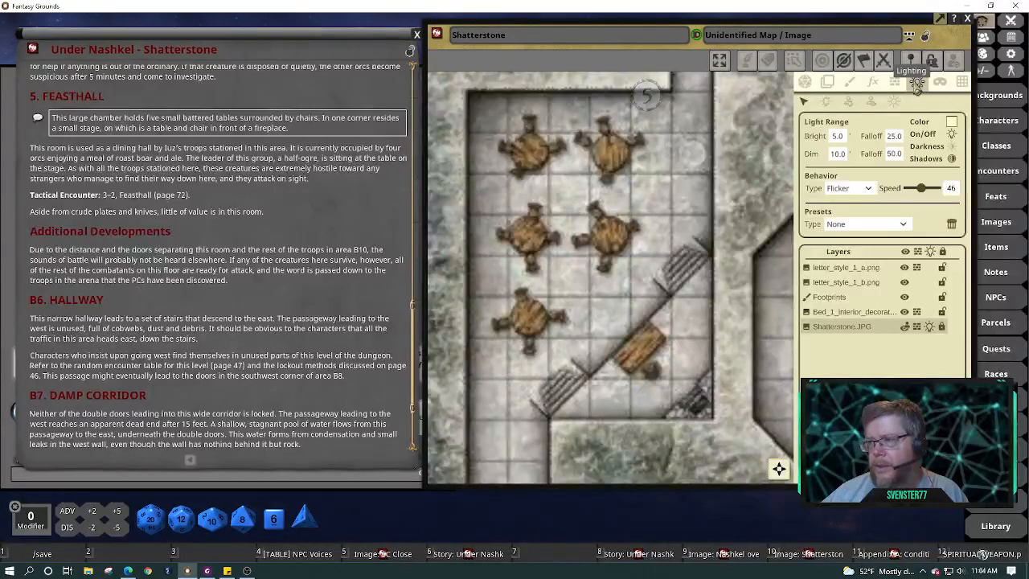
pyautogui.click(827, 104)
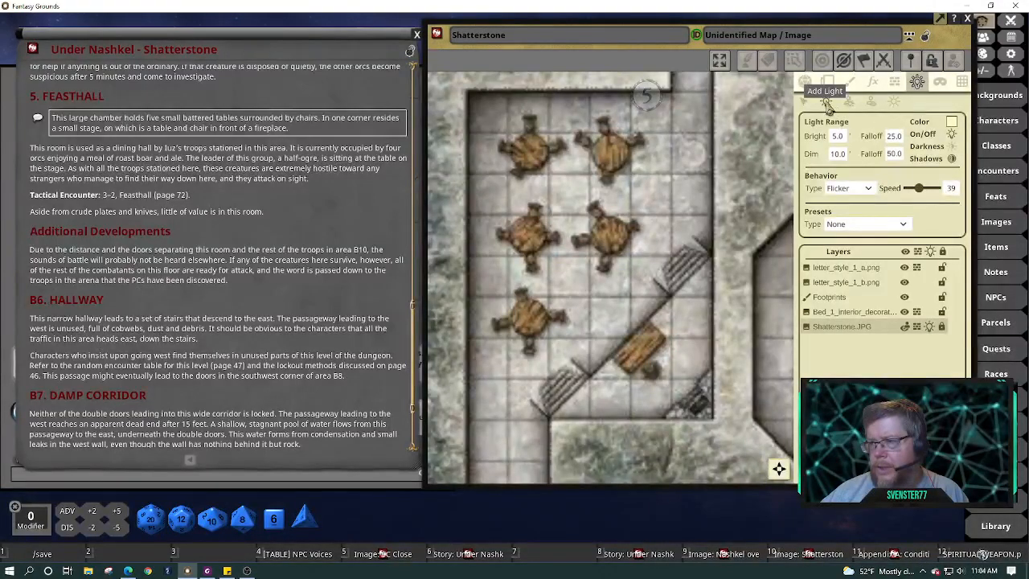
pyautogui.click(872, 192)
pyautogui.click(897, 206)
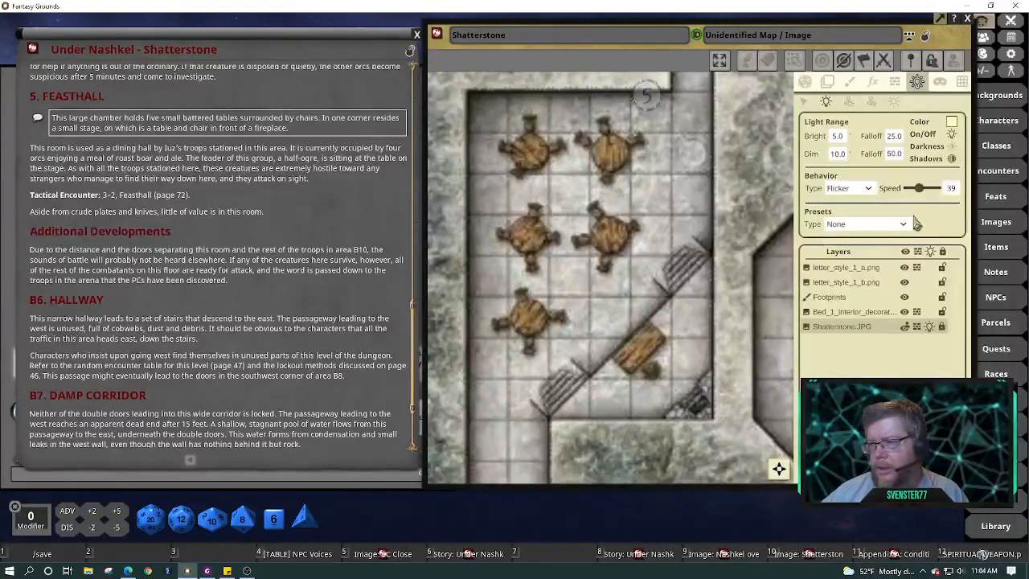
pyautogui.click(904, 225)
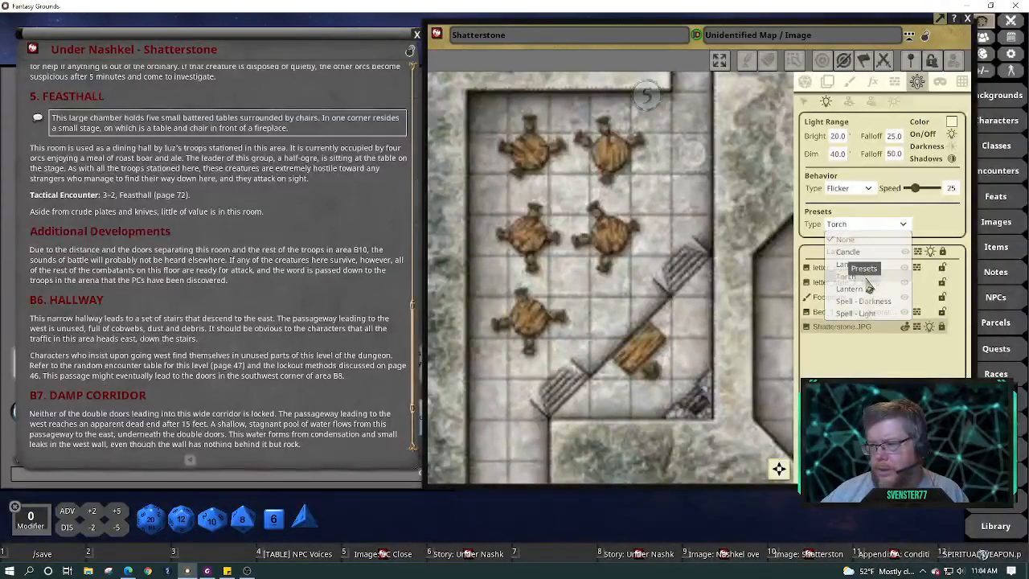
pyautogui.click(869, 277)
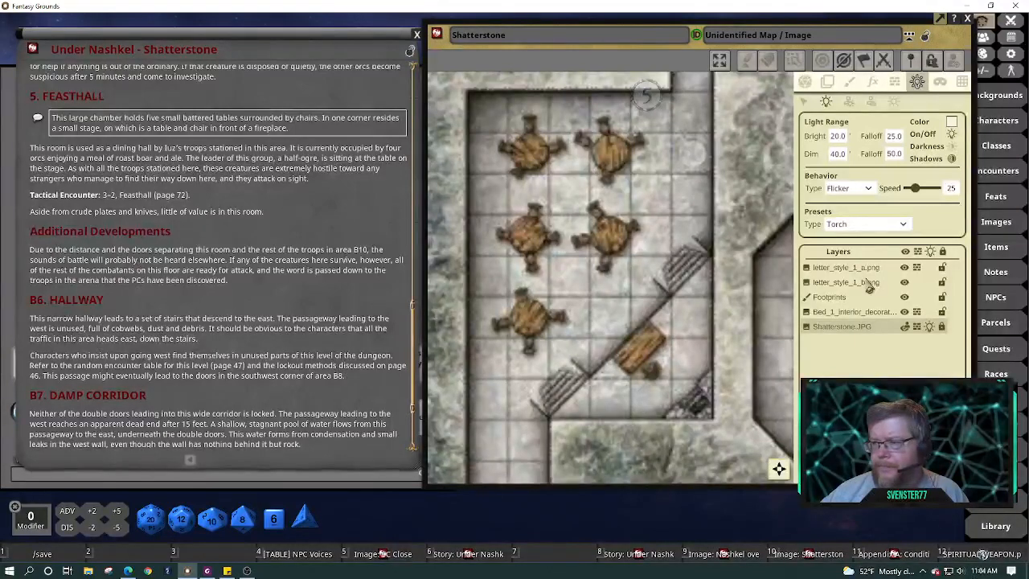
pyautogui.click(688, 396)
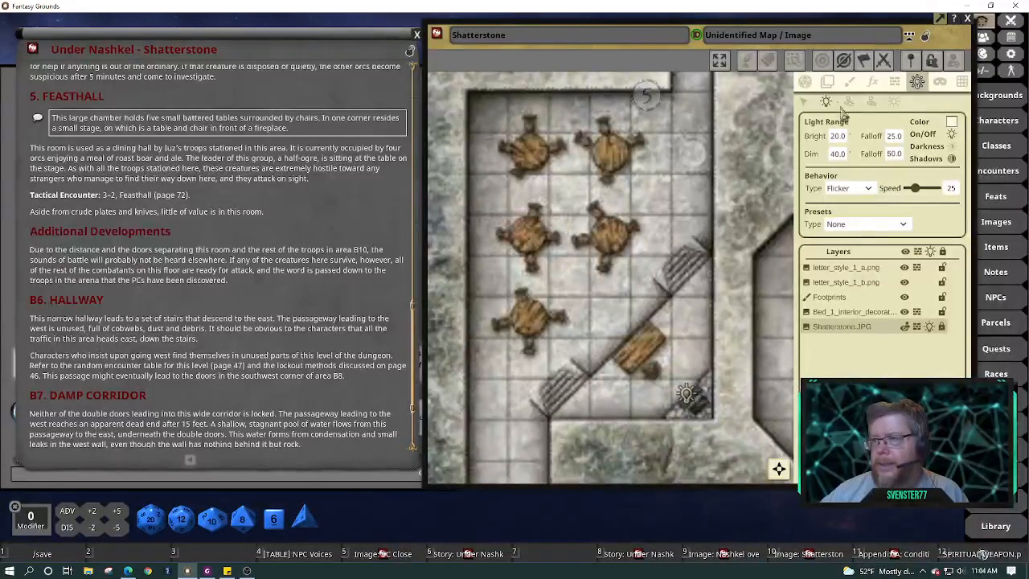
pyautogui.click(899, 85)
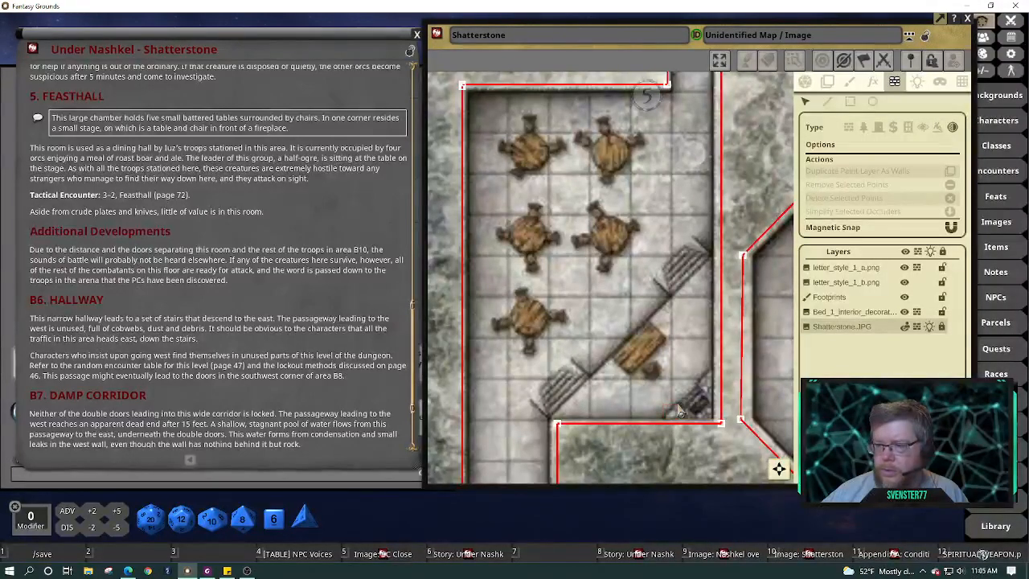
# Trace a six-point sight-blocking line around the fireplace from the south wall, then resume play mode
pyautogui.click(830, 103)
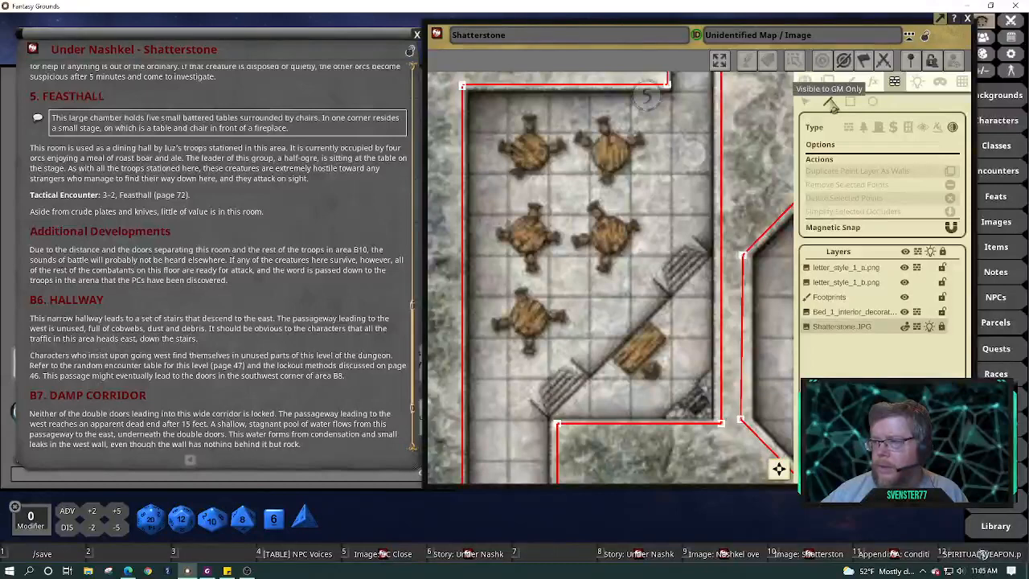
pyautogui.click(672, 420)
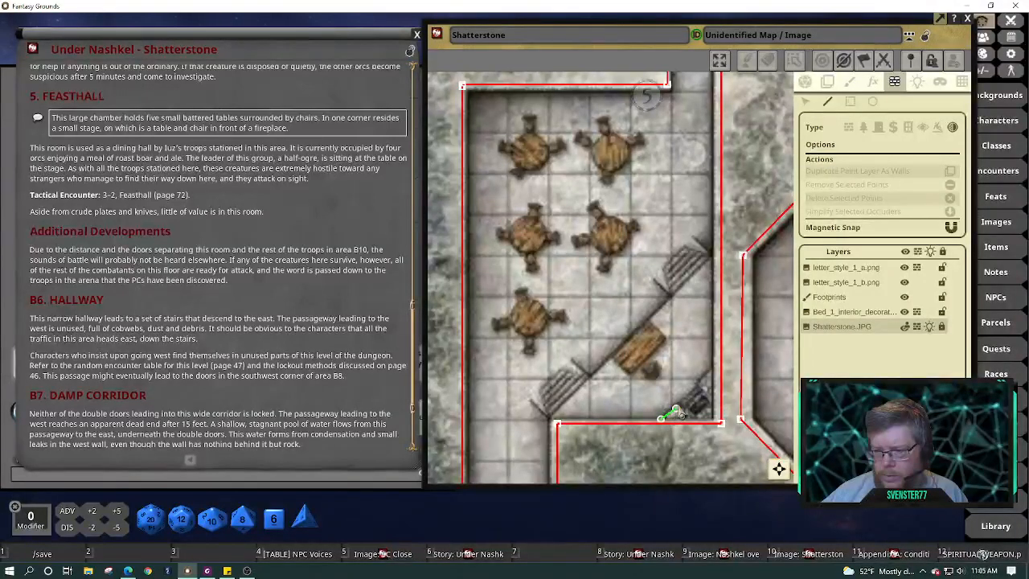
pyautogui.click(678, 406)
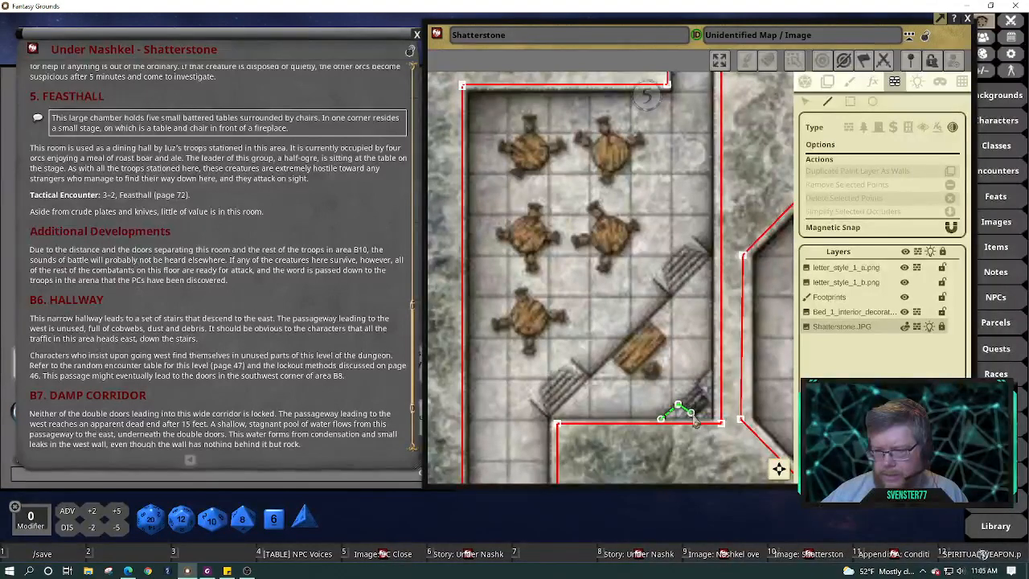
pyautogui.click(694, 418)
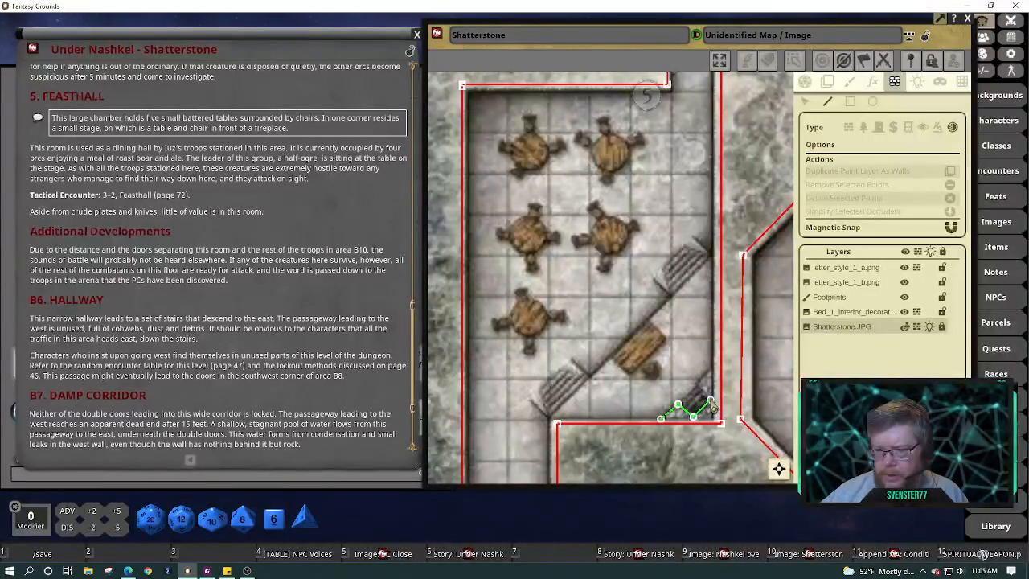
pyautogui.click(711, 399)
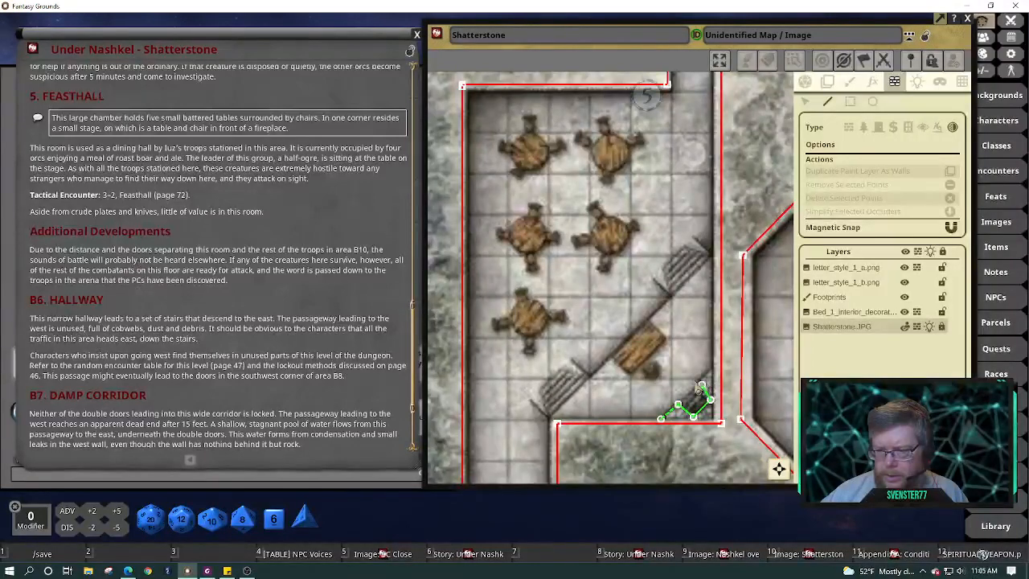
pyautogui.click(696, 381)
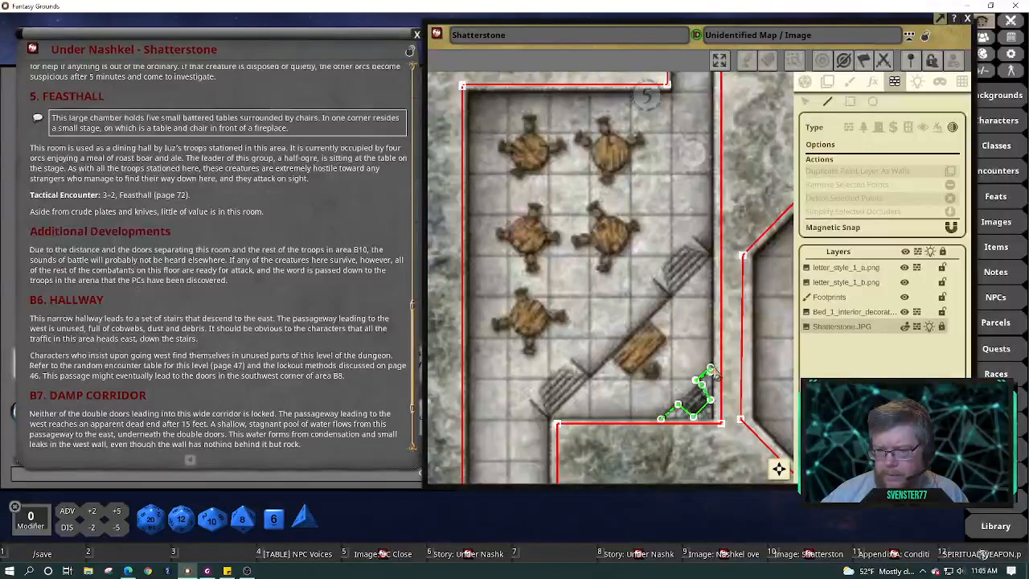
pyautogui.click(710, 369)
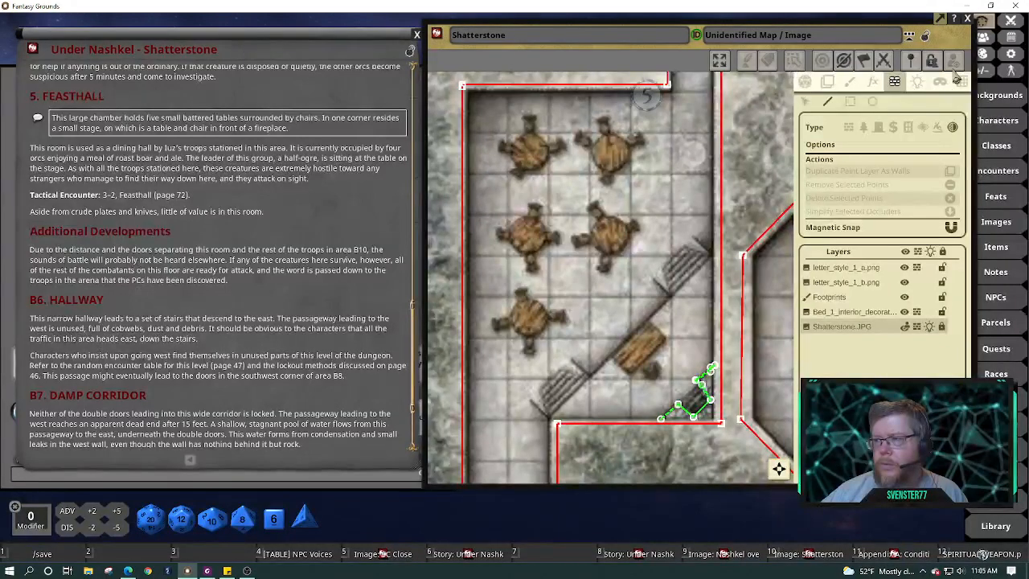
pyautogui.click(806, 82)
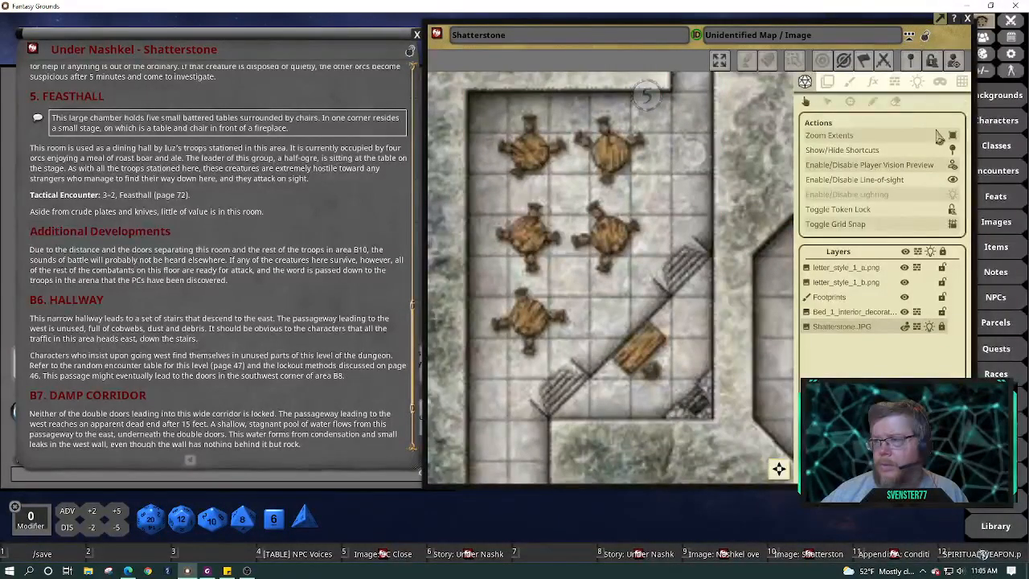
# Re-enable map lighting and pan the Shatterstone map up to show rooms 4 and 5
pyautogui.click(953, 199)
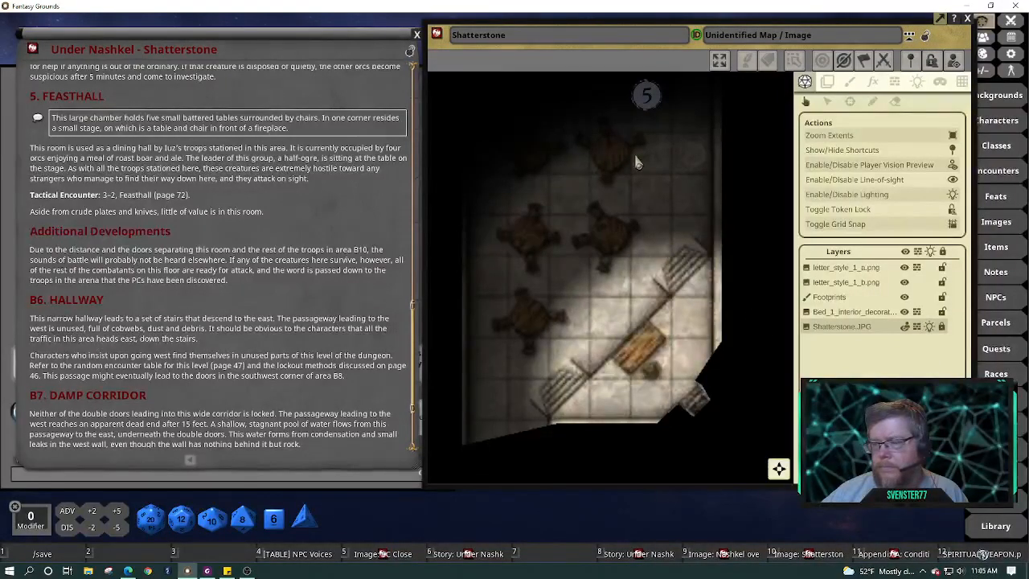
pyautogui.moveTo(635, 161)
pyautogui.mouseDown()
pyautogui.moveTo(576, 429)
pyautogui.moveTo(599, 456)
pyautogui.mouseUp()
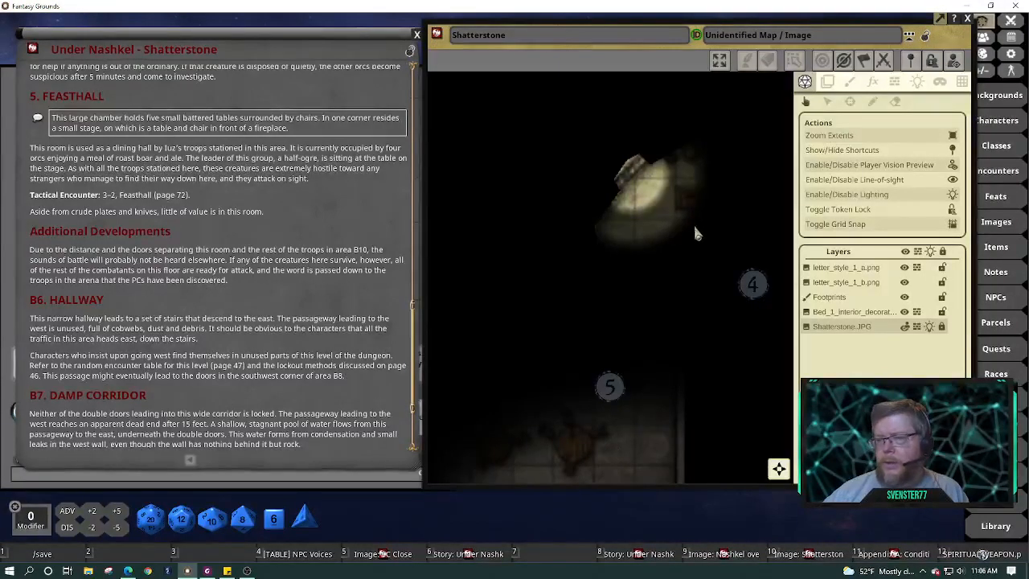
pyautogui.moveTo(672, 61); pyautogui.dragTo(624, 60)
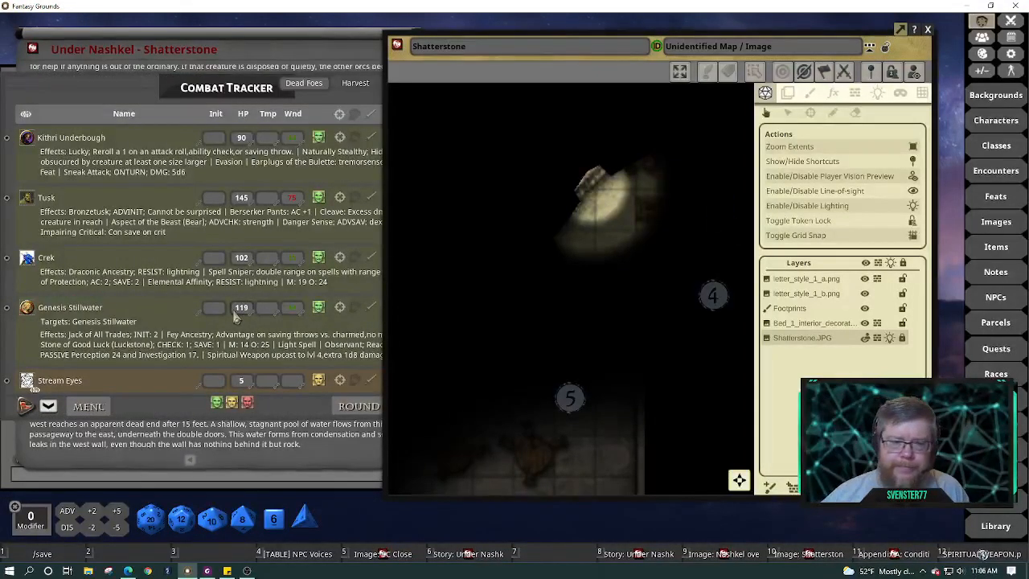
# Place Stream Eyes' token from the Combat Tracker onto the Shatterstone map
pyautogui.scroll(-1, 236, 317)
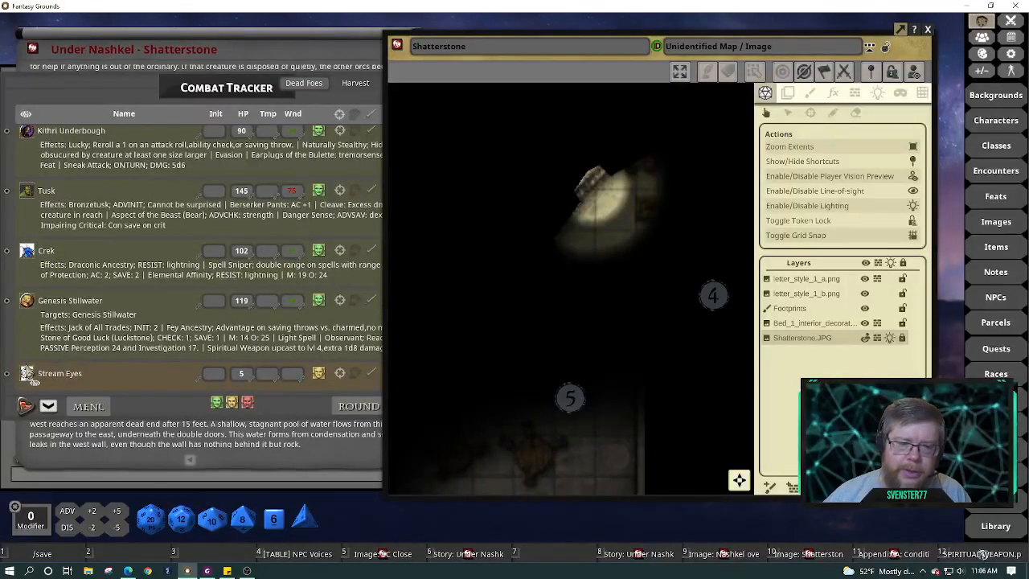
pyautogui.click(32, 380)
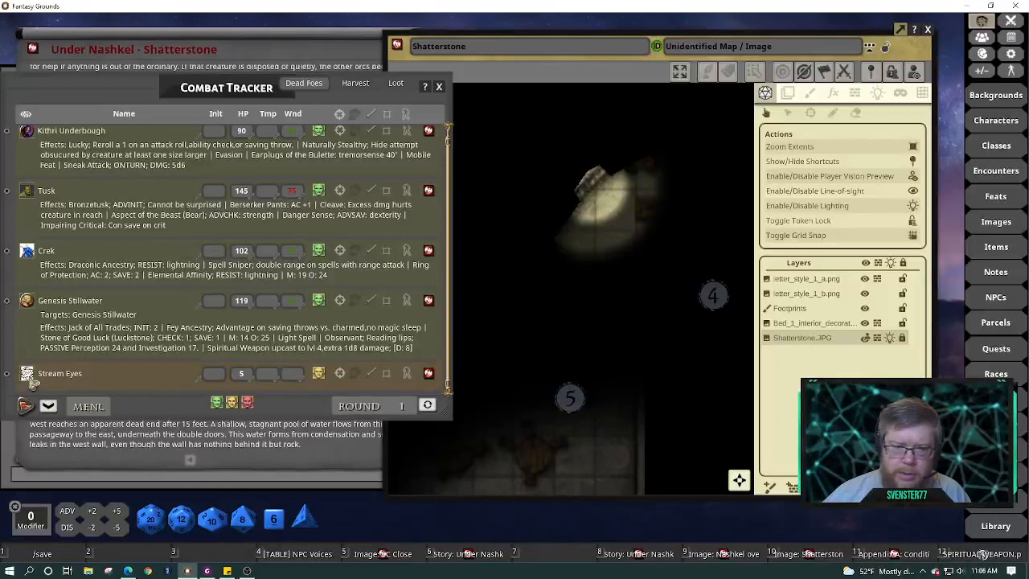
pyautogui.moveTo(32, 382); pyautogui.dragTo(641, 234)
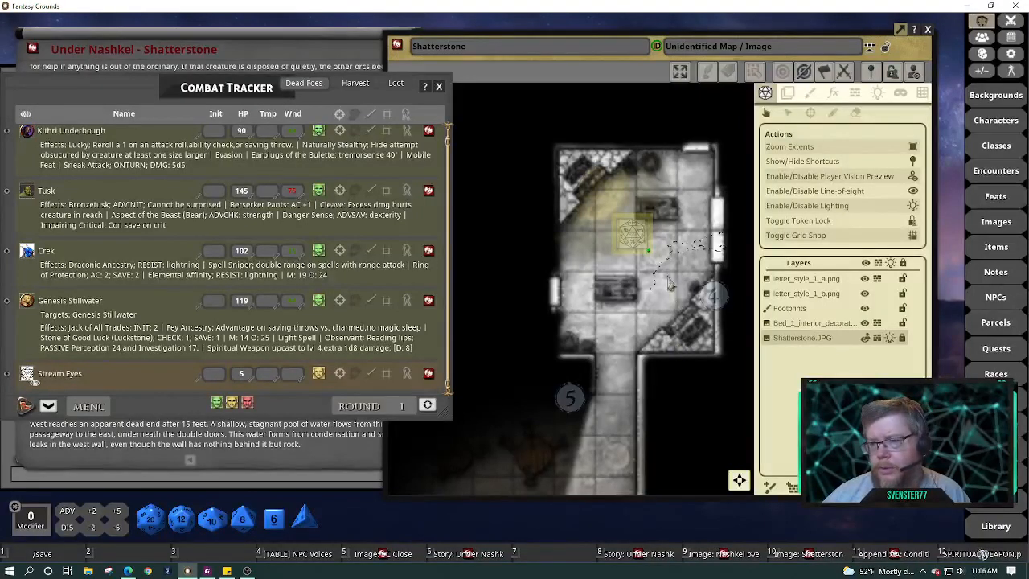
pyautogui.moveTo(633, 234); pyautogui.dragTo(653, 254)
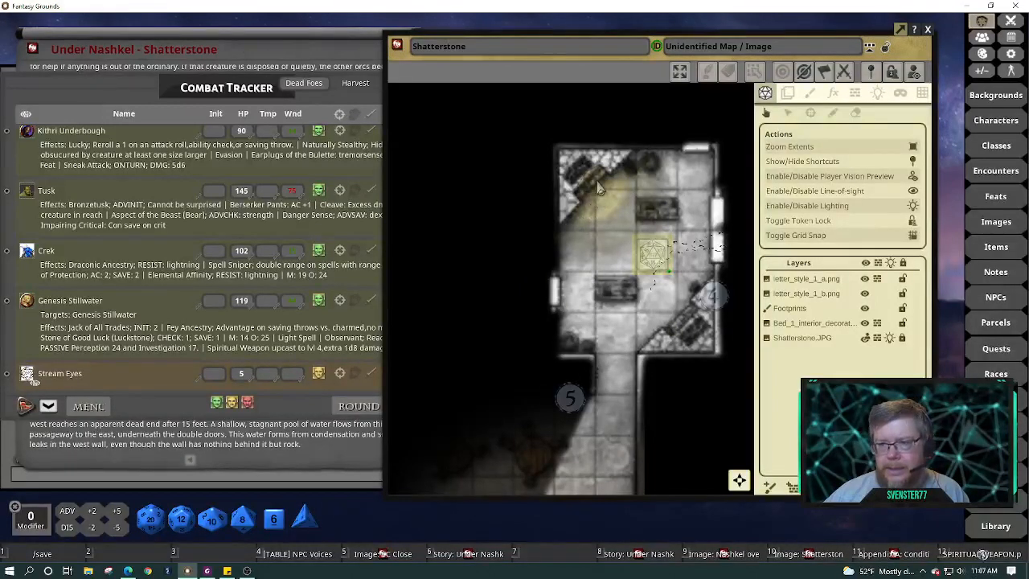
# Walk Stream Eyes down to room 5's doorway and back up into the top room
pyautogui.scroll(5, 596, 186)
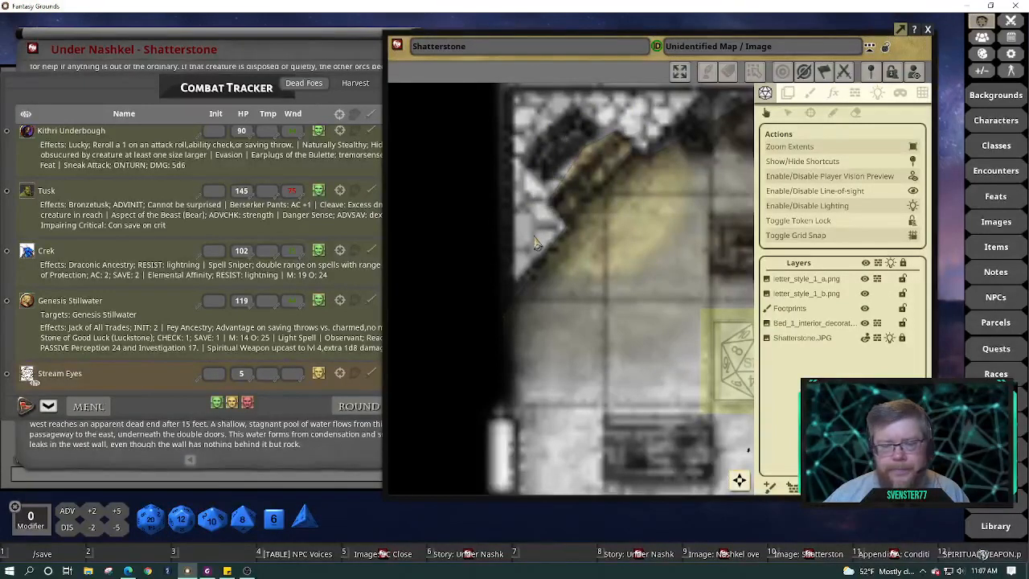
pyautogui.scroll(-5, 678, 331)
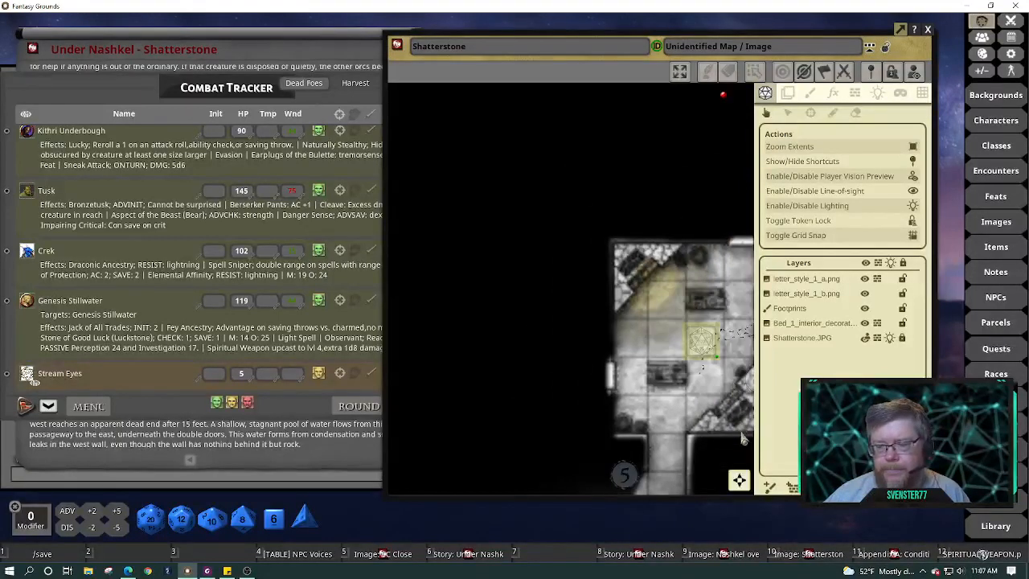
pyautogui.moveTo(747, 484); pyautogui.dragTo(759, 501)
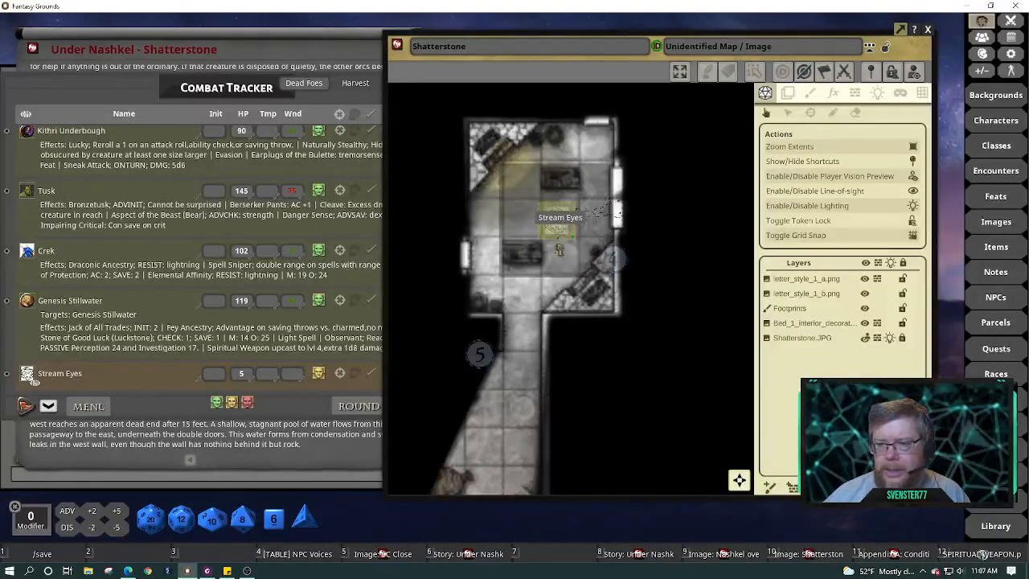
pyautogui.moveTo(557, 219); pyautogui.dragTo(645, 170)
pyautogui.scroll(-3, 574, 369)
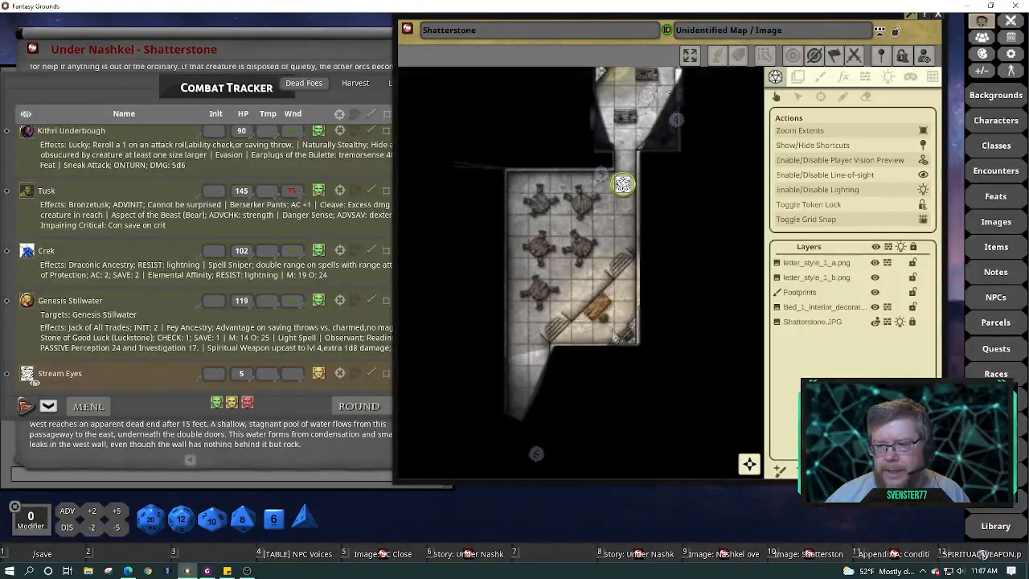
pyautogui.moveTo(624, 187); pyautogui.dragTo(634, 97)
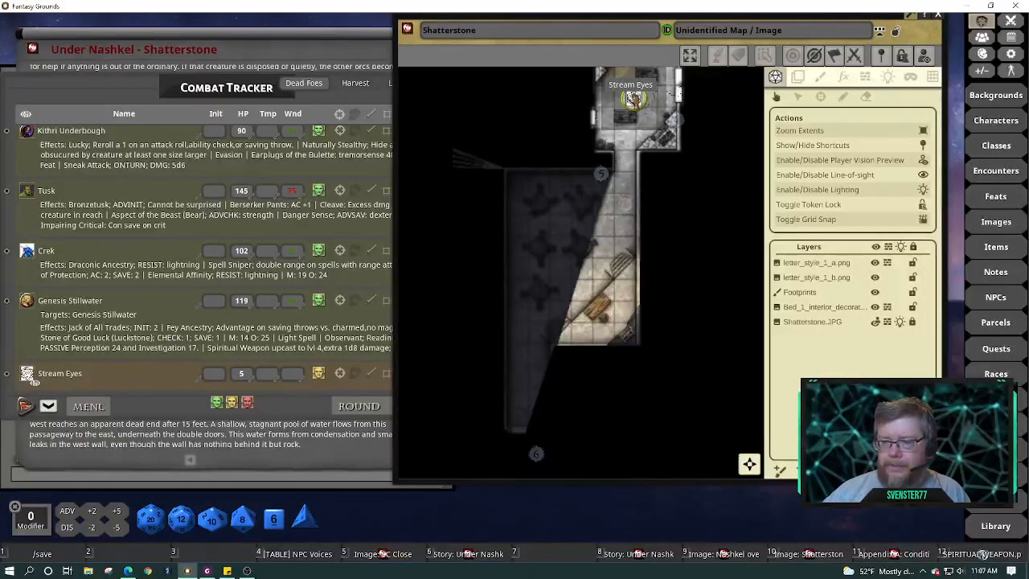
pyautogui.moveTo(634, 97); pyautogui.dragTo(623, 173)
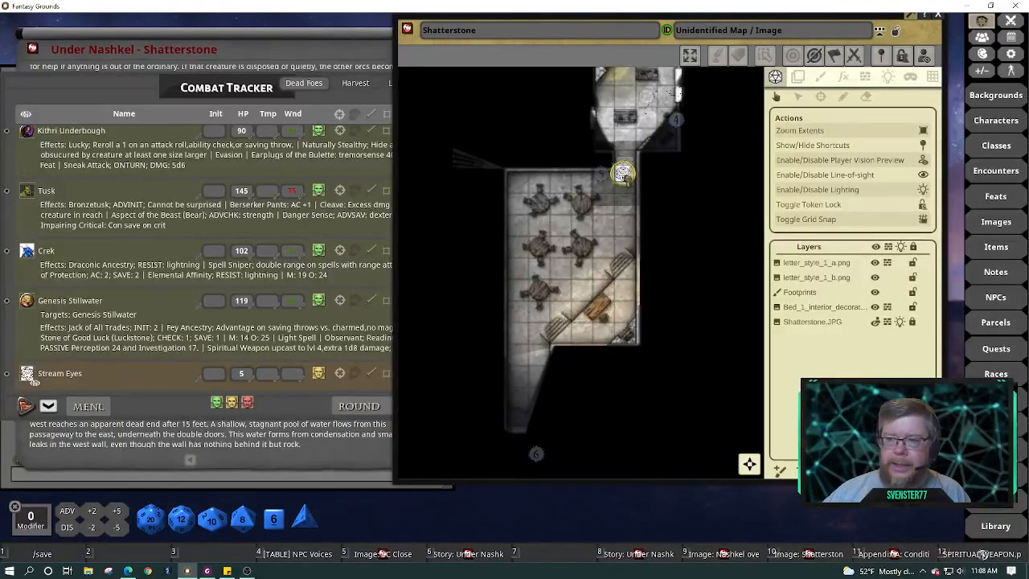
pyautogui.moveTo(623, 173); pyautogui.dragTo(626, 109)
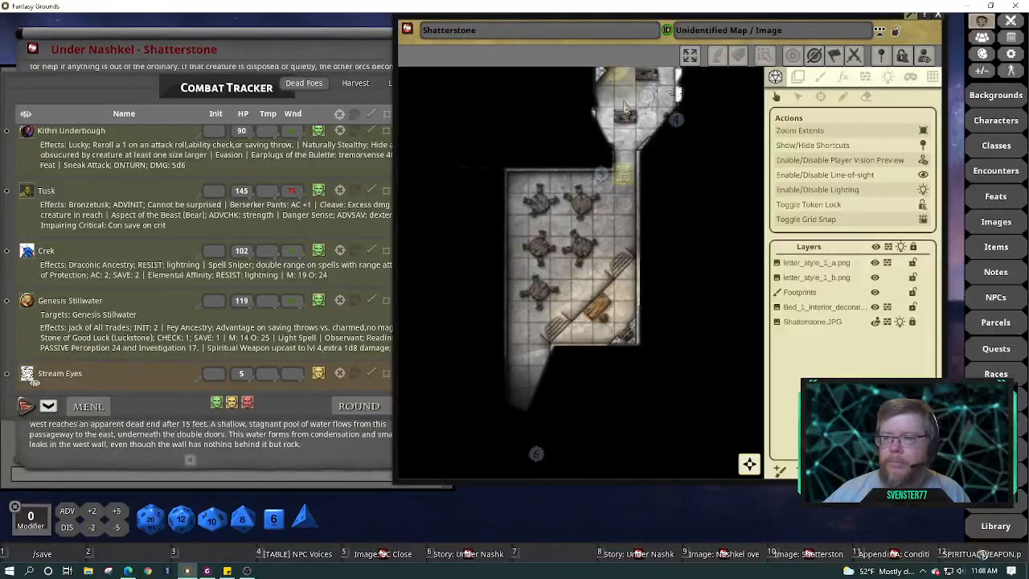
pyautogui.moveTo(623, 174); pyautogui.dragTo(626, 100)
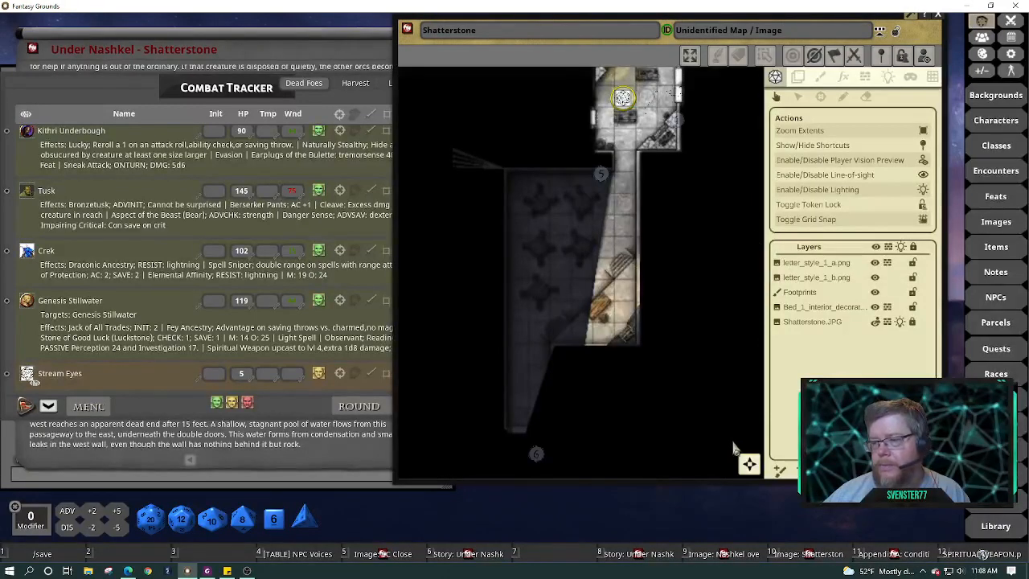
pyautogui.moveTo(749, 464); pyautogui.dragTo(748, 448)
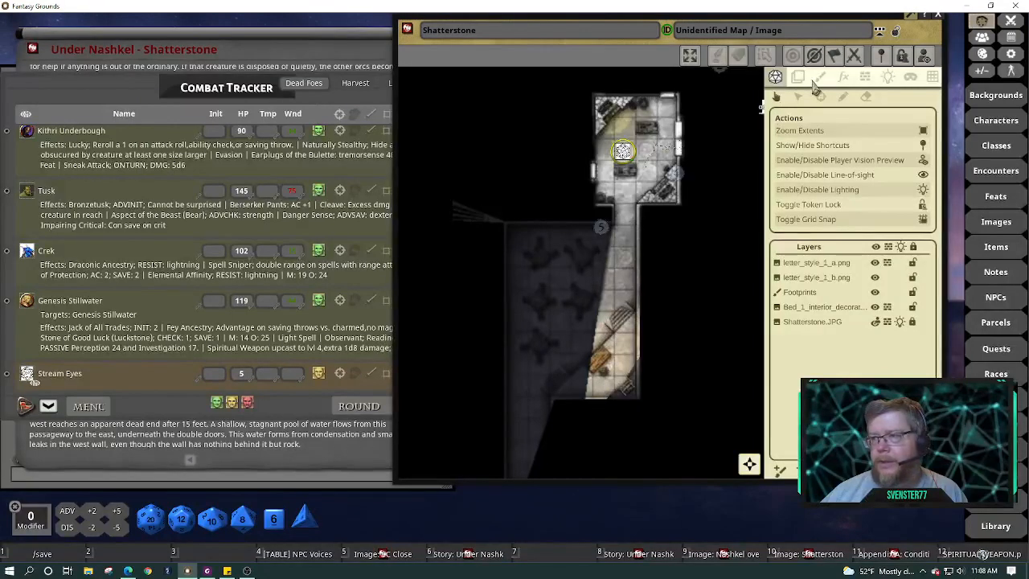
# Turn off Player Vision Preview, Lighting and Line-of-sight on the map
pyautogui.click(925, 56)
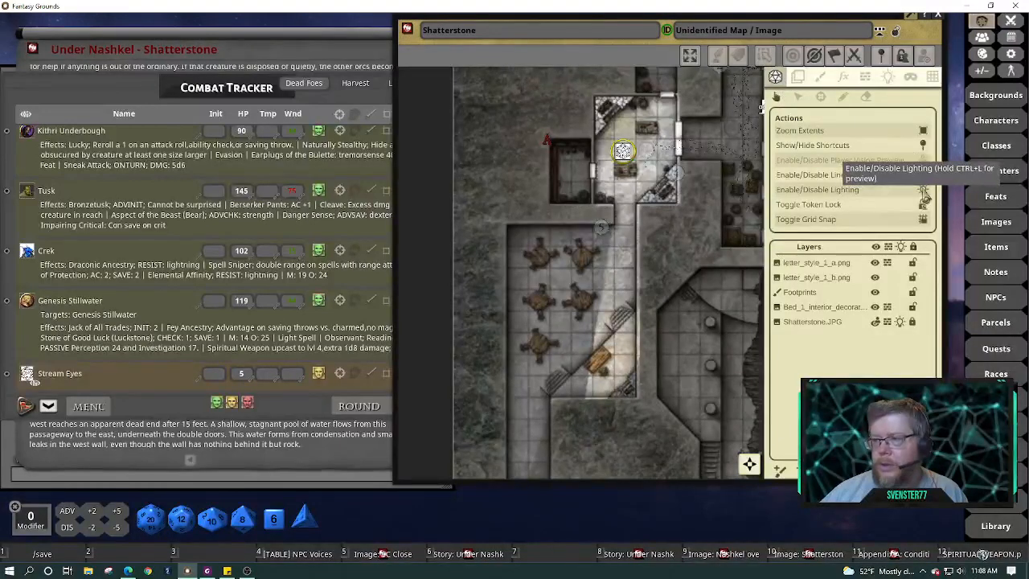
pyautogui.click(924, 191)
pyautogui.click(924, 176)
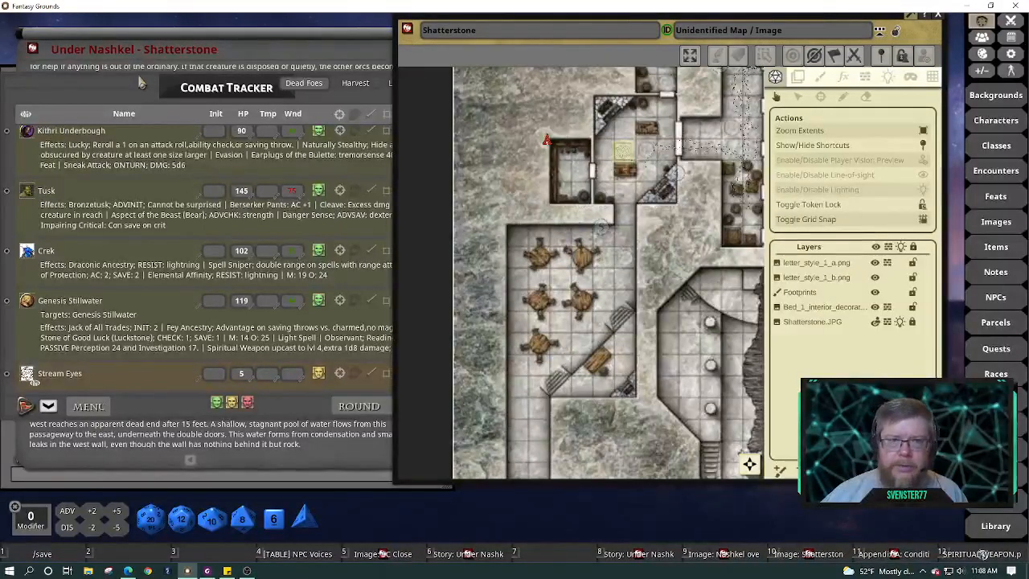
# Delete 'Iuz's' from the Feasthall paragraph so it reads 'dining hall by troops'
pyautogui.click(217, 40)
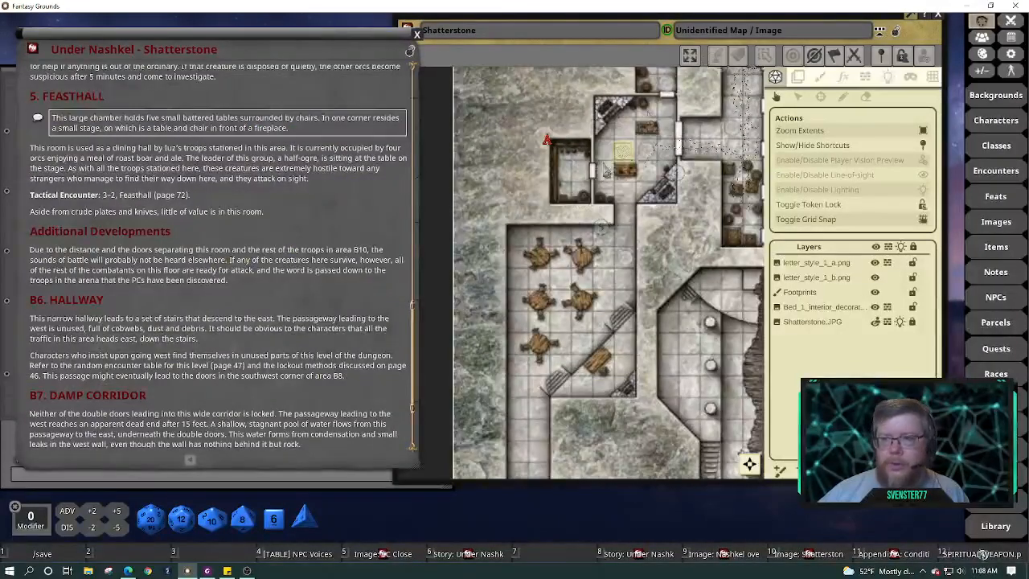
pyautogui.scroll(-3, 335, 297)
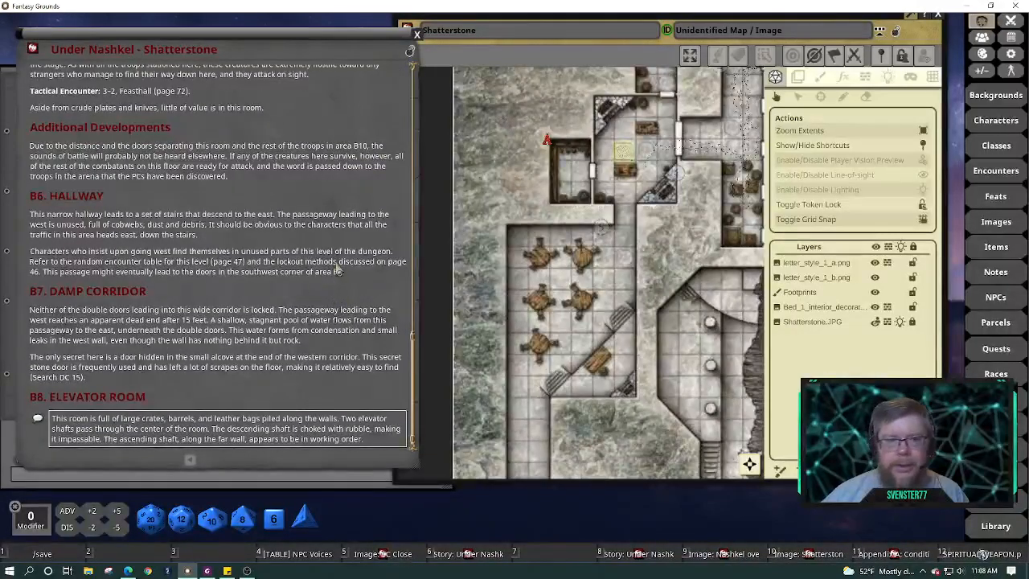
pyautogui.scroll(9, 239, 243)
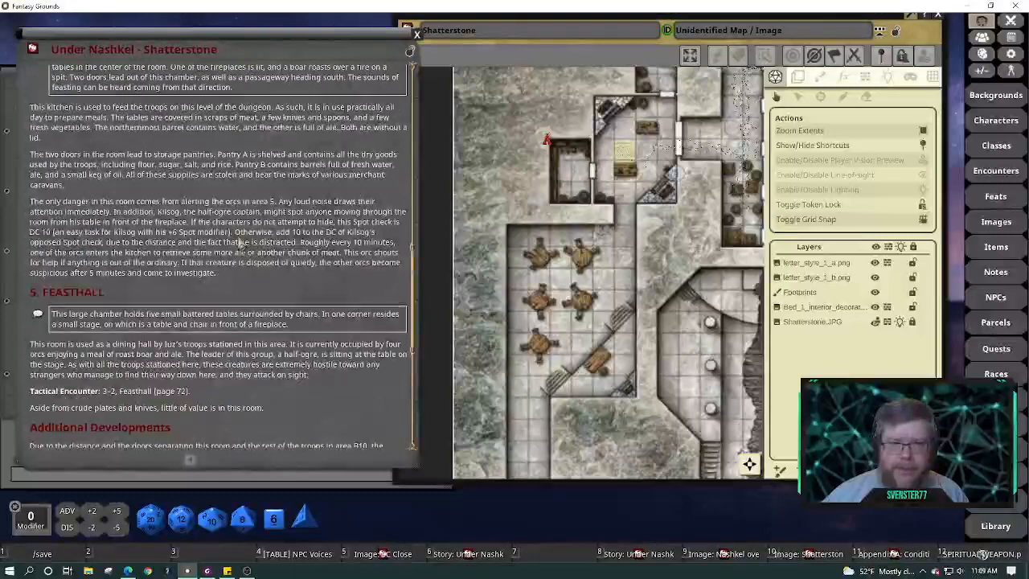
pyautogui.scroll(3, 239, 243)
pyautogui.scroll(-6, 239, 243)
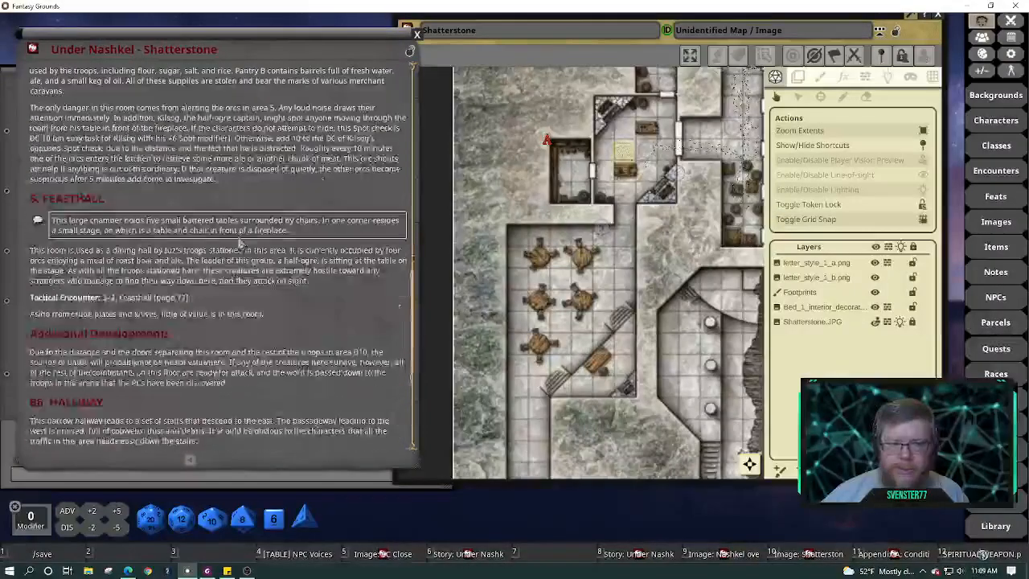
pyautogui.scroll(-2, 239, 243)
pyautogui.scroll(-1, 239, 243)
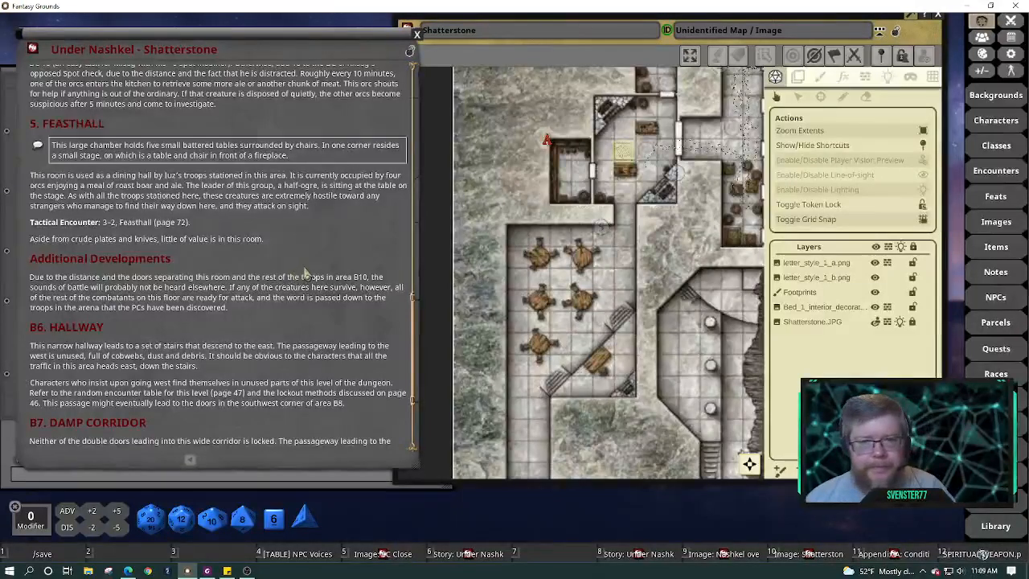
pyautogui.click(161, 176)
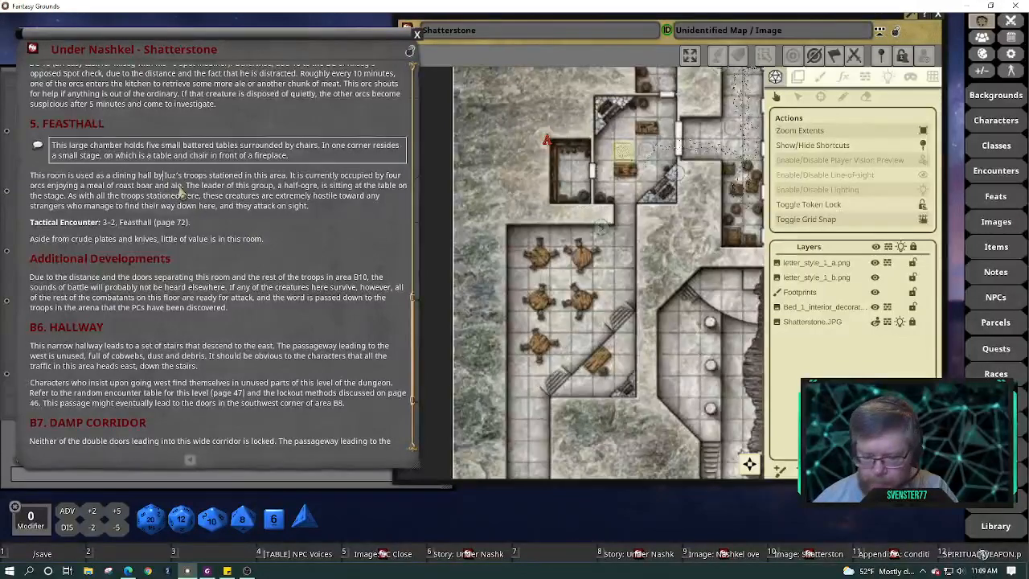
pyautogui.press('Delete')
pyautogui.press('Delete')
pyautogui.press('Delete')
pyautogui.press('Delete')
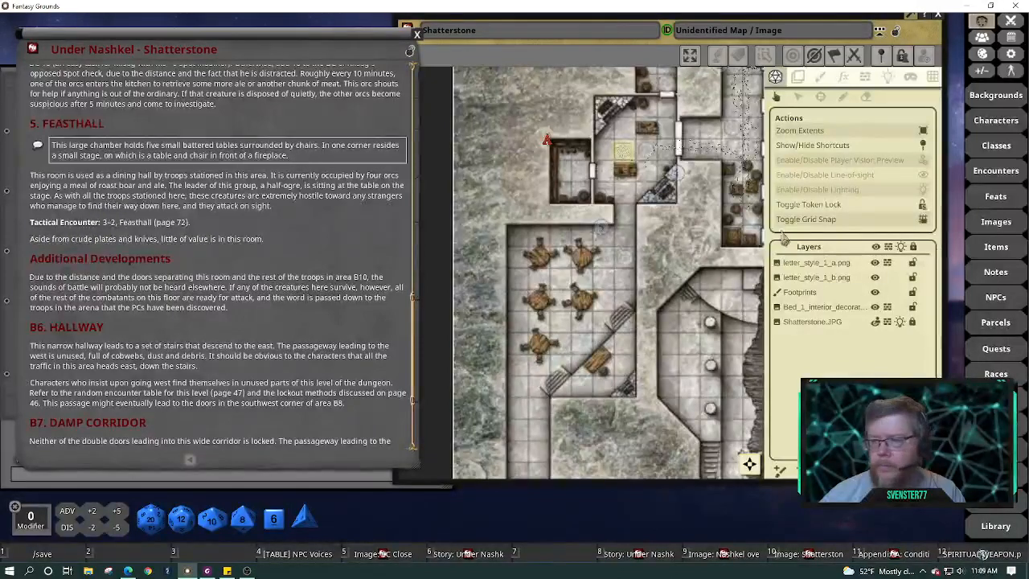
# Filter the Encounters list to the Wednesdays group and create a new blank encounter
pyautogui.click(997, 171)
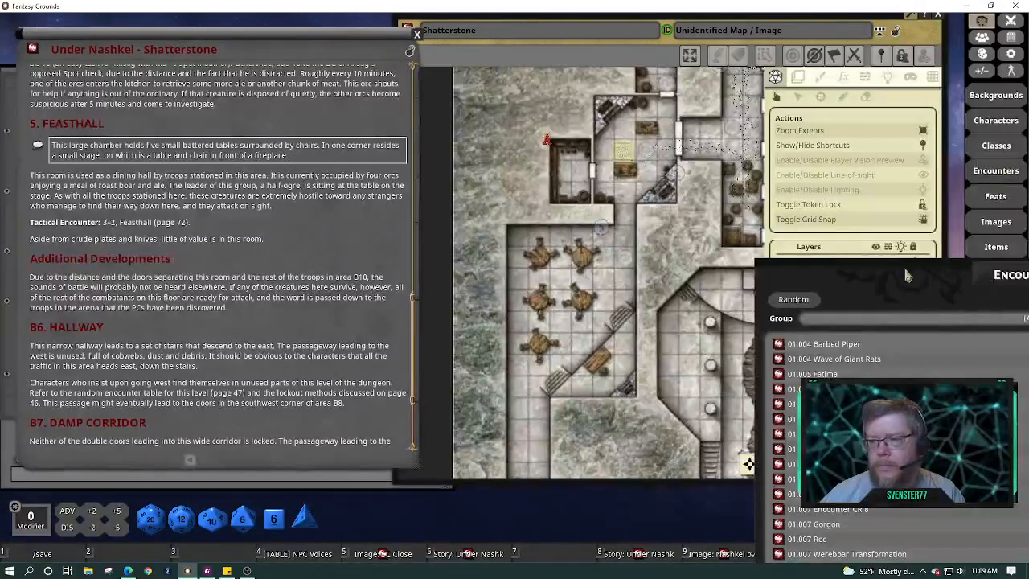
pyautogui.moveTo(906, 267); pyautogui.dragTo(557, 44)
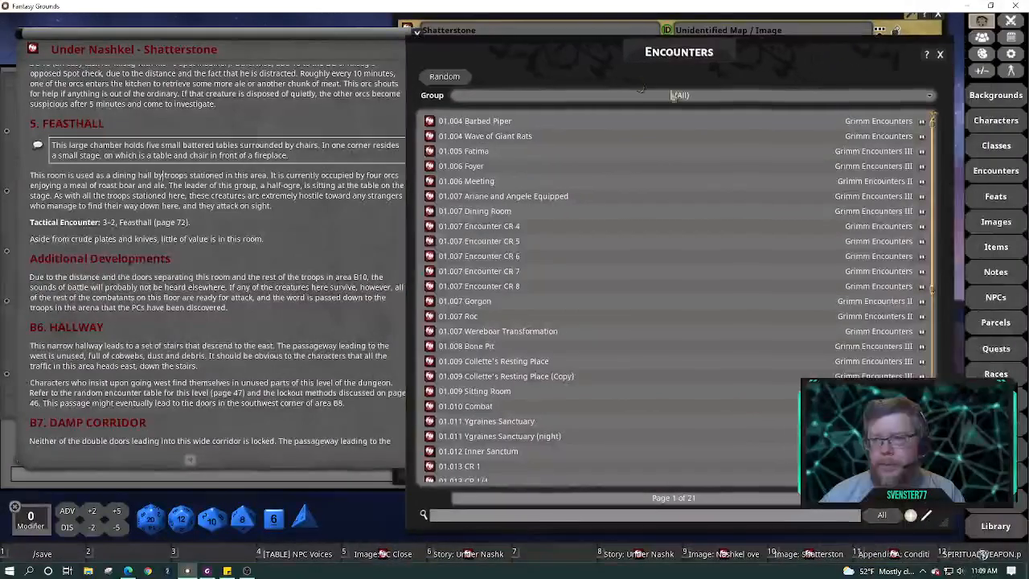
pyautogui.click(931, 100)
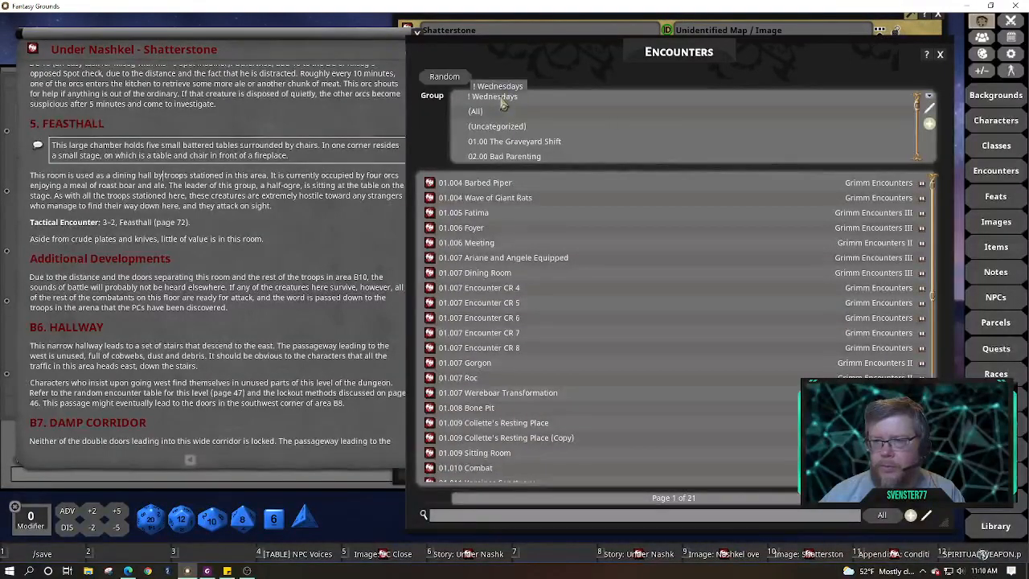
pyautogui.click(502, 97)
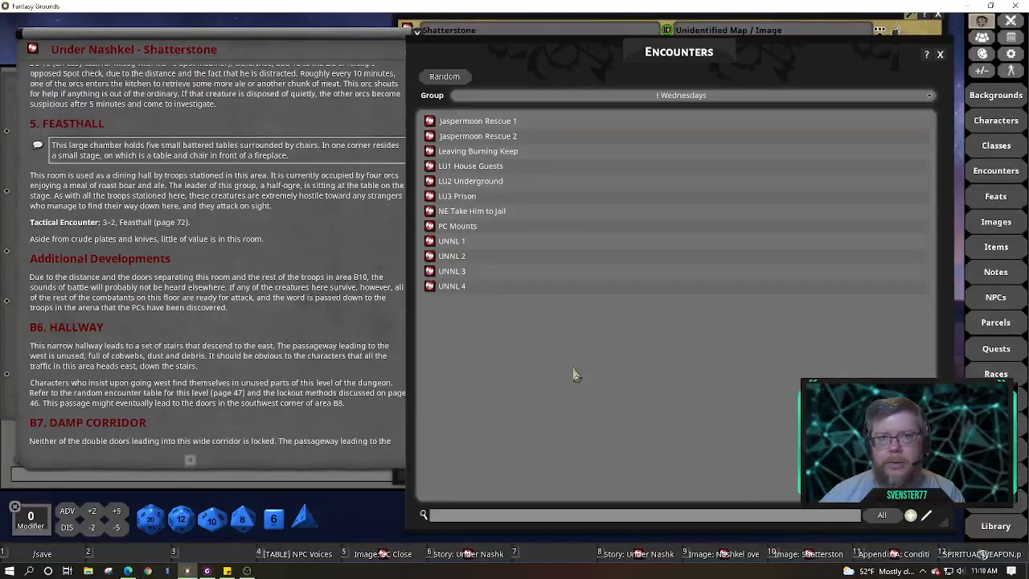
pyautogui.rightClick(616, 358)
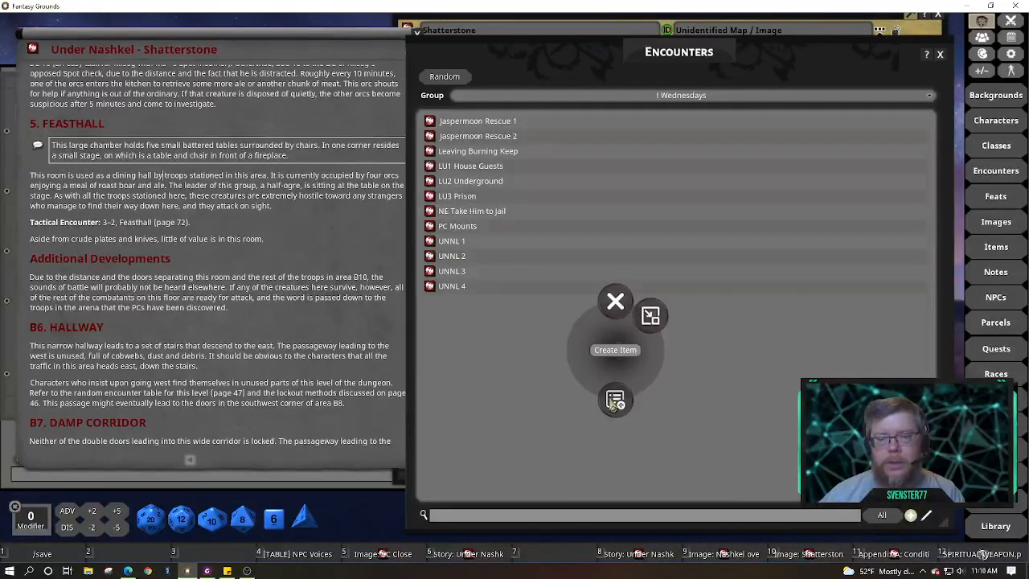
pyautogui.click(615, 401)
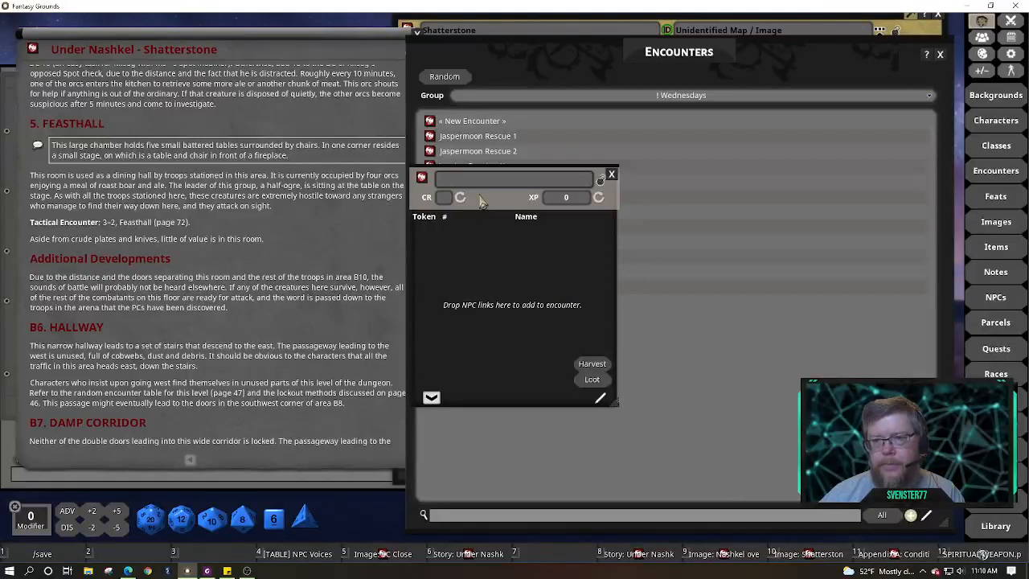
# Name the new encounter 'UNSH Rm 5', move it top-left, and close the Encounters list
pyautogui.press('alt')
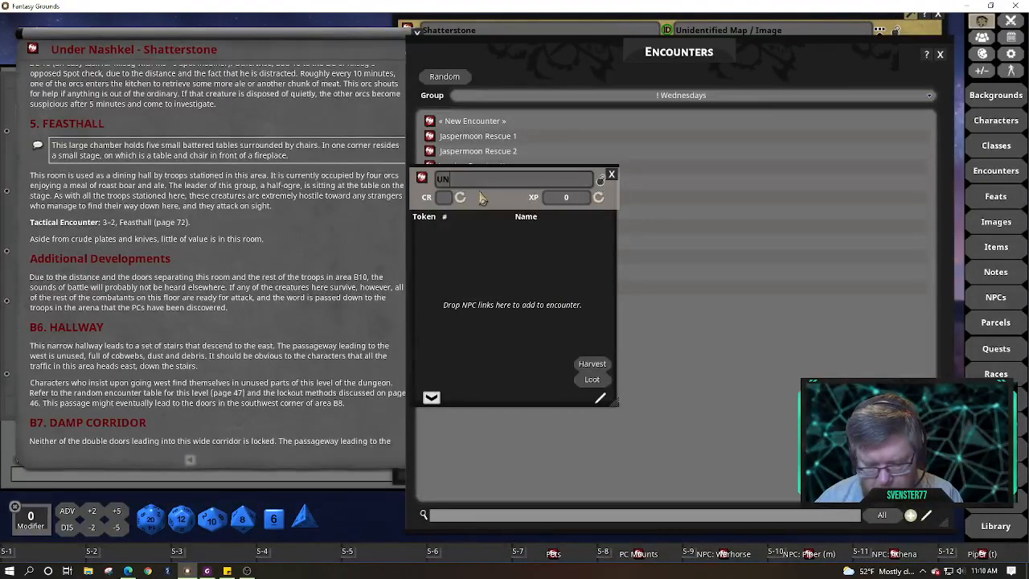
pyautogui.write('Sh')
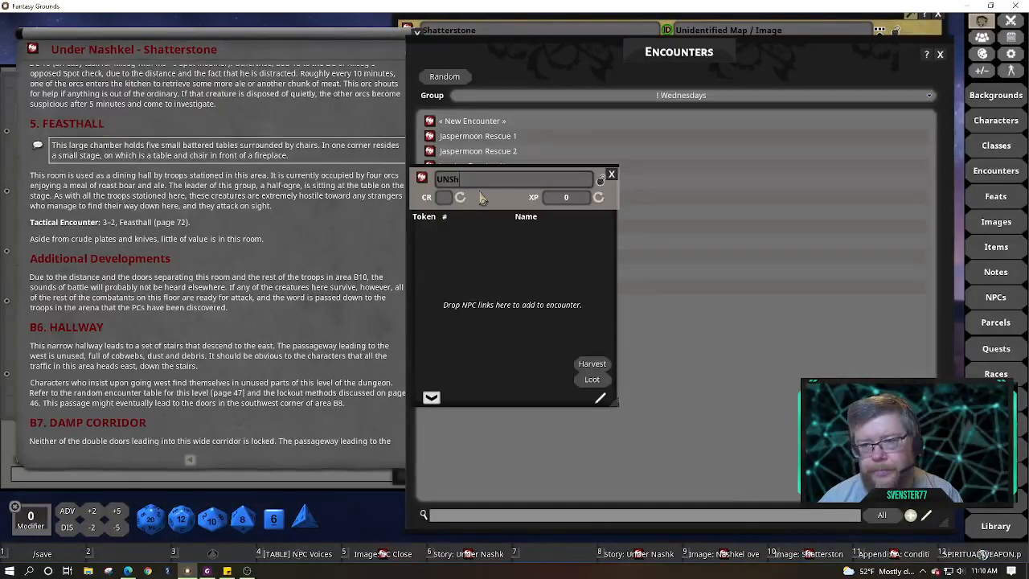
pyautogui.write('H 1')
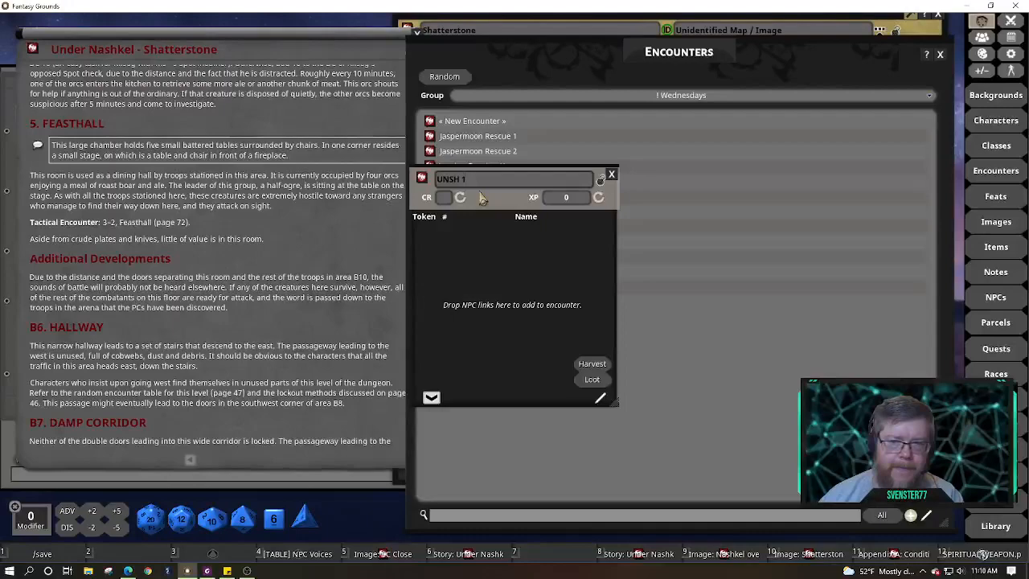
pyautogui.scroll(3, 324, 179)
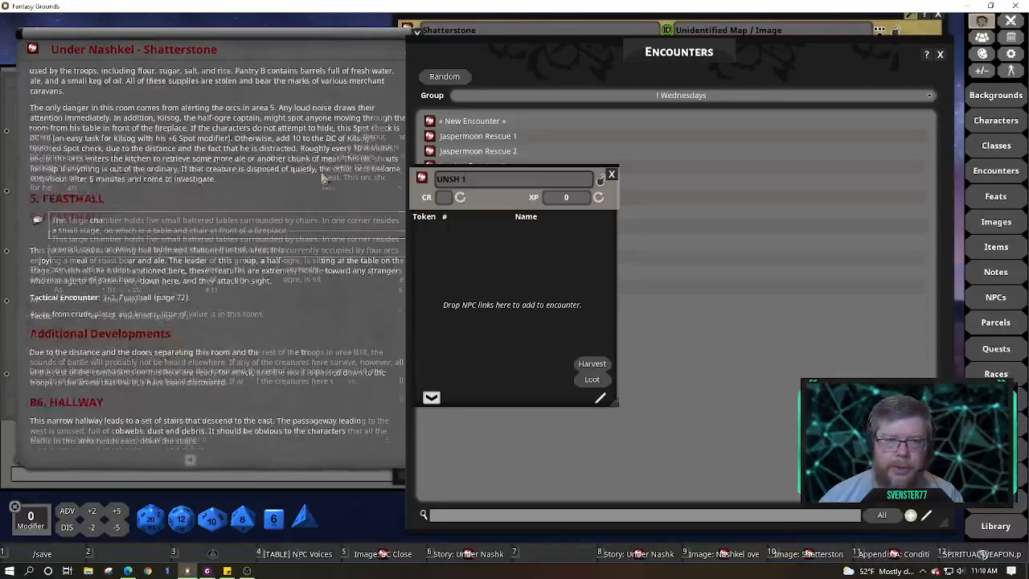
pyautogui.scroll(2, 324, 178)
pyautogui.scroll(-3, 324, 179)
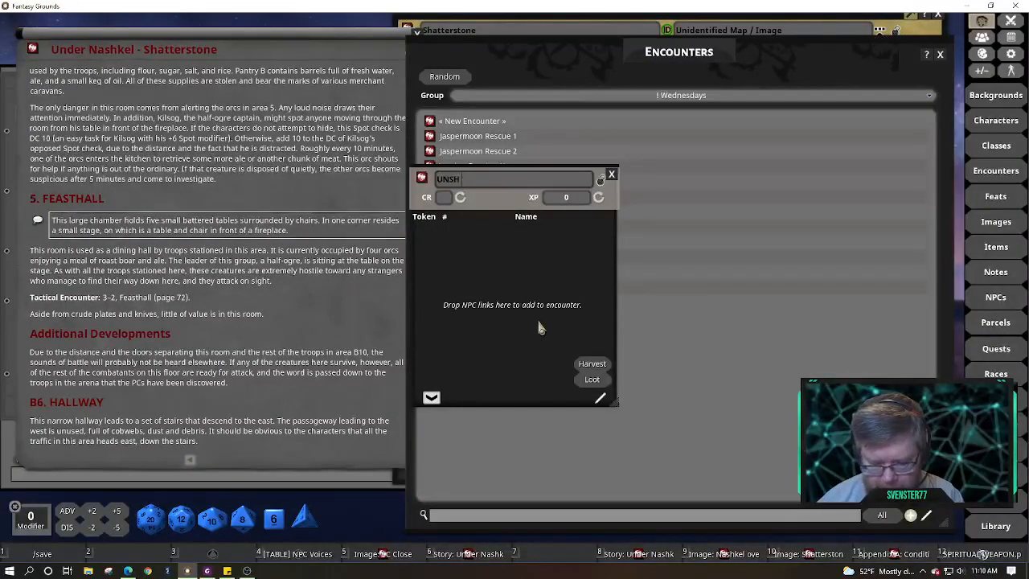
pyautogui.write('%')
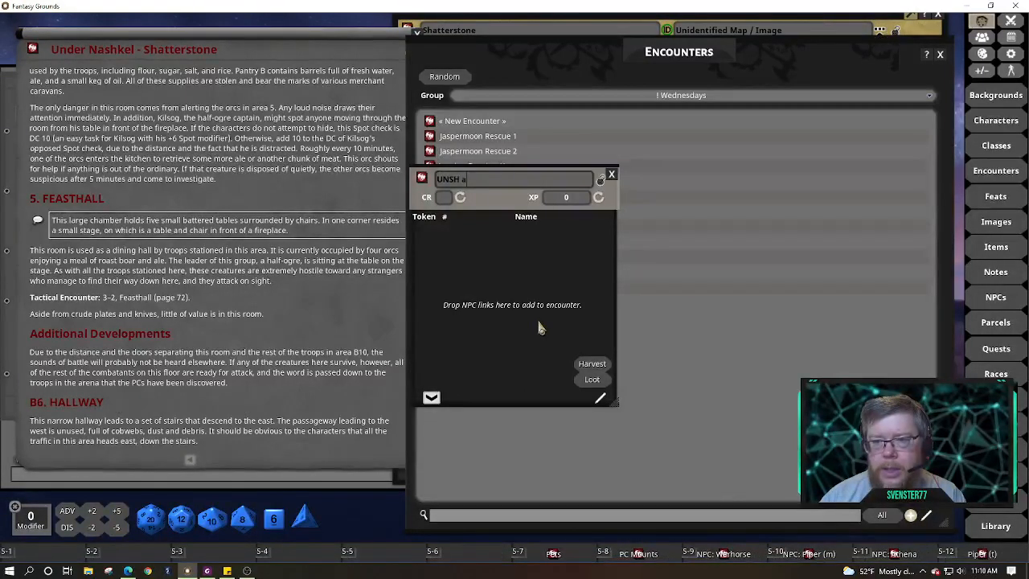
pyautogui.write('5')
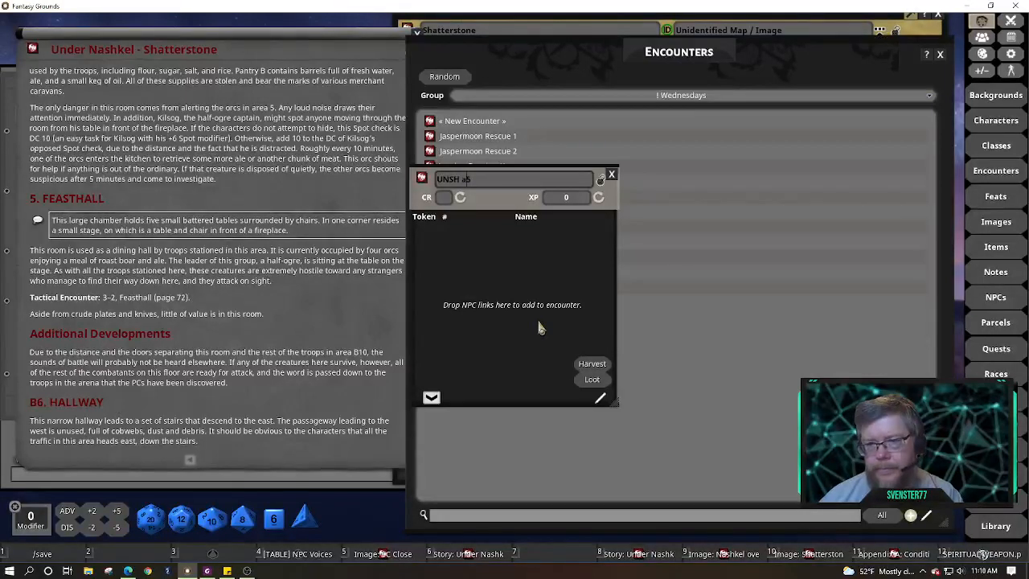
pyautogui.press('Left')
pyautogui.press('BackSpace')
pyautogui.write('Area')
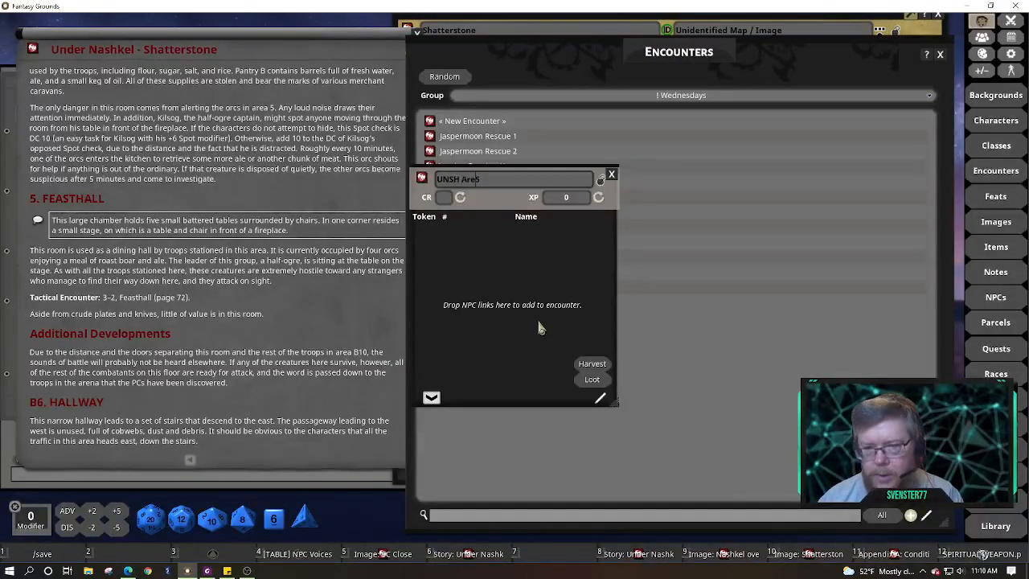
pyautogui.press('BackSpace')
pyautogui.press('BackSpace')
pyautogui.press('BackSpace')
pyautogui.press('BackSpace')
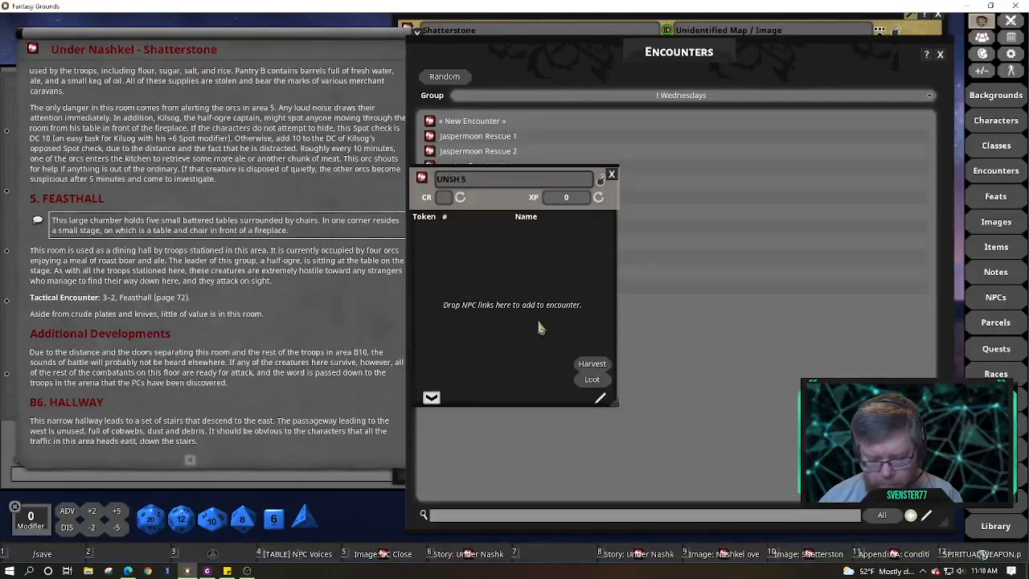
pyautogui.write('Rm')
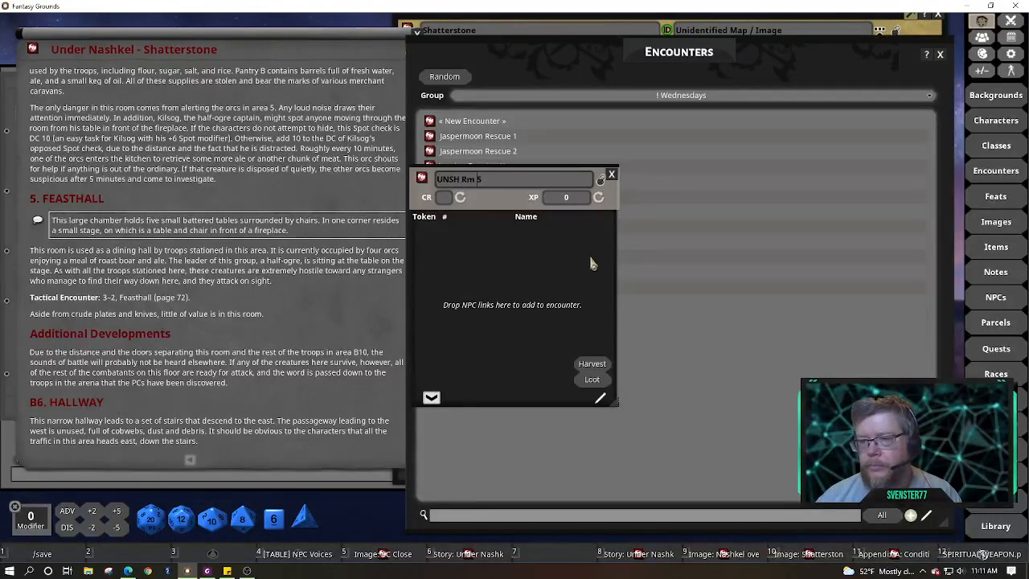
pyautogui.moveTo(493, 201); pyautogui.dragTo(276, 51)
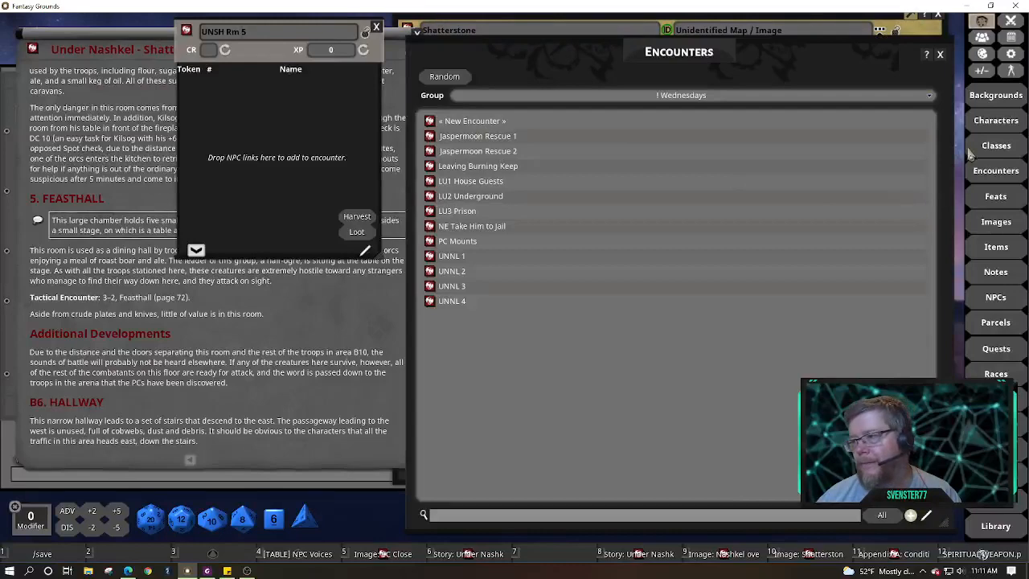
pyautogui.click(940, 54)
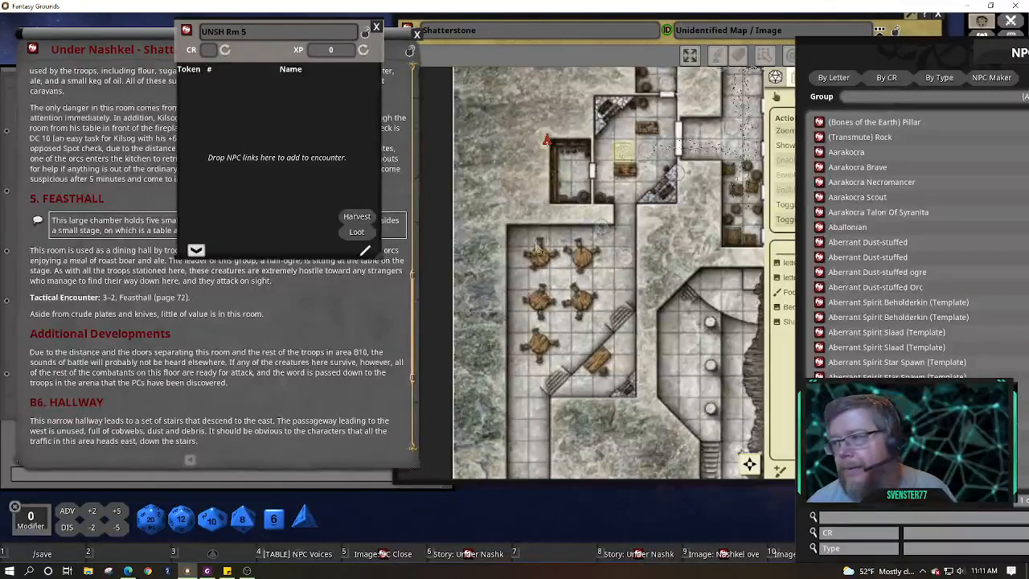
# Filter the NPC list to entries matching 'ogre'
pyautogui.moveTo(903, 53); pyautogui.dragTo(563, 41)
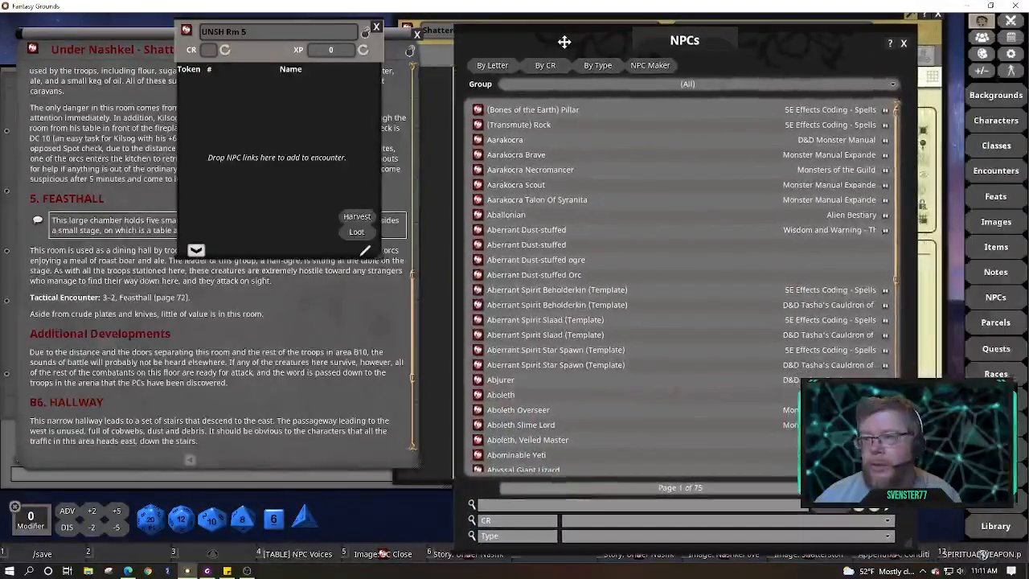
pyautogui.click(661, 507)
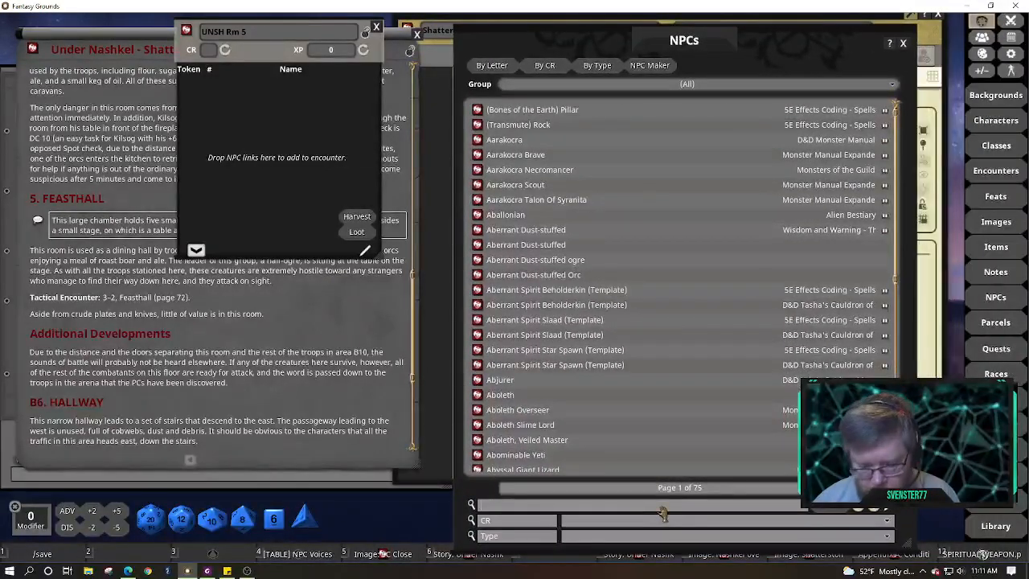
pyautogui.write('ore')
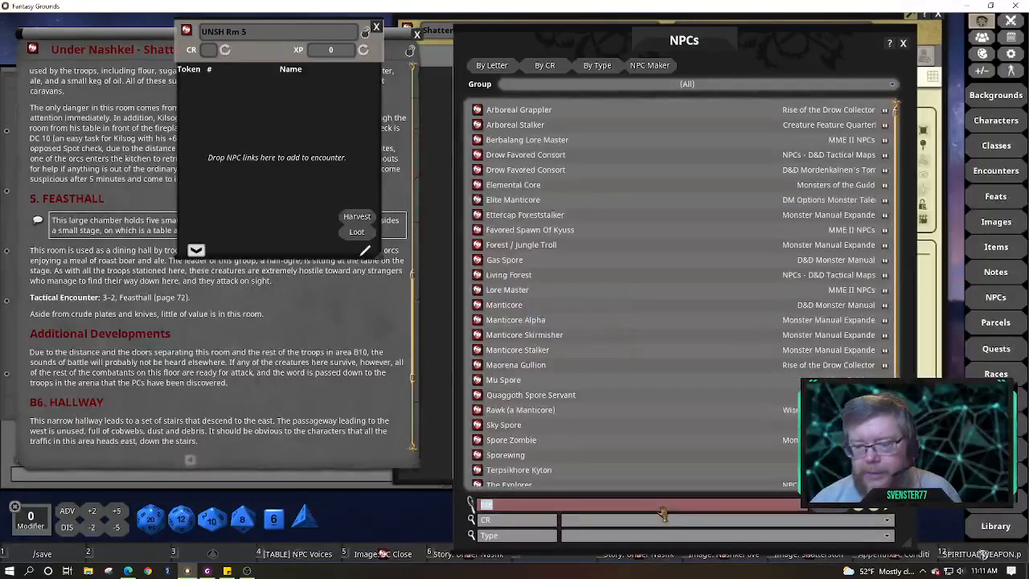
pyautogui.write('ogre')
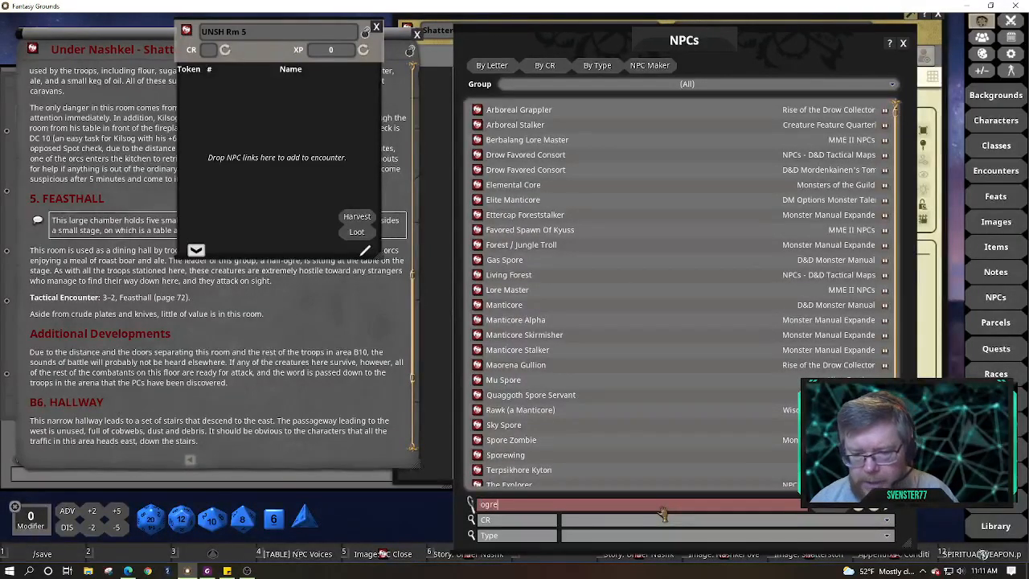
pyautogui.press('Return')
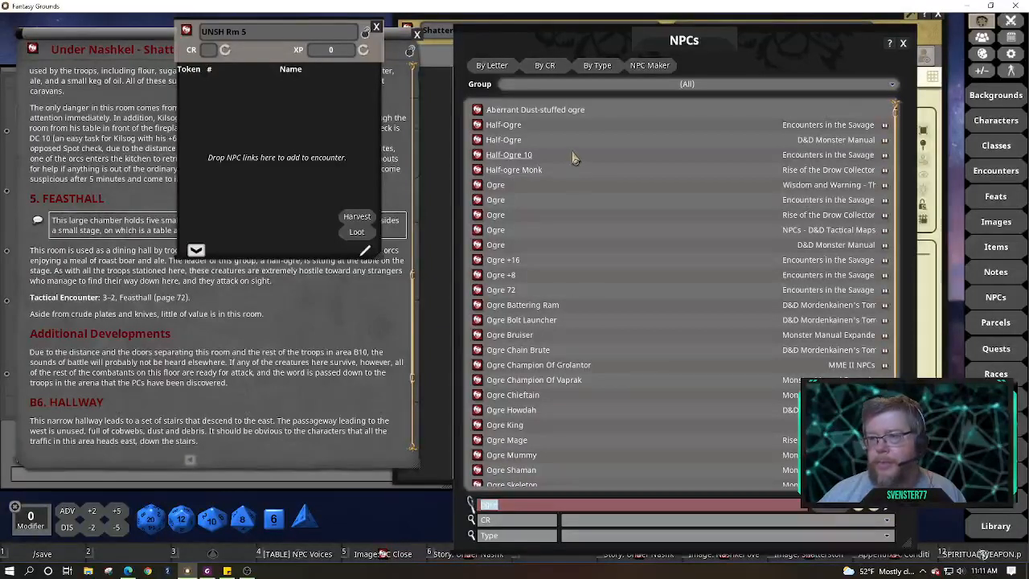
# Open the Half-ogre Monk and Half-Ogre records, unlock the Monk, and view Half-Ogre's Other tab
pyautogui.click(478, 156)
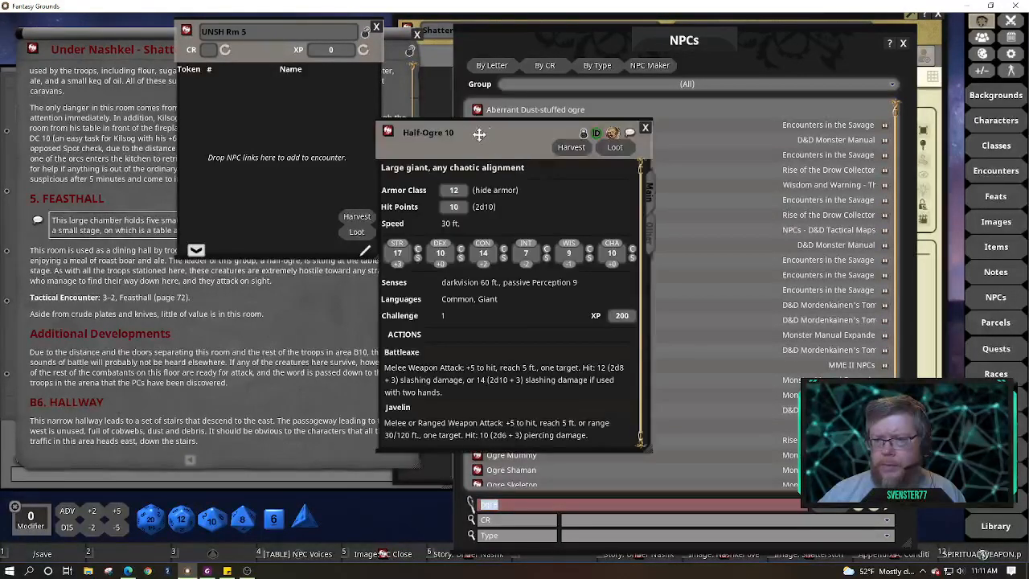
pyautogui.moveTo(492, 135); pyautogui.dragTo(204, 120)
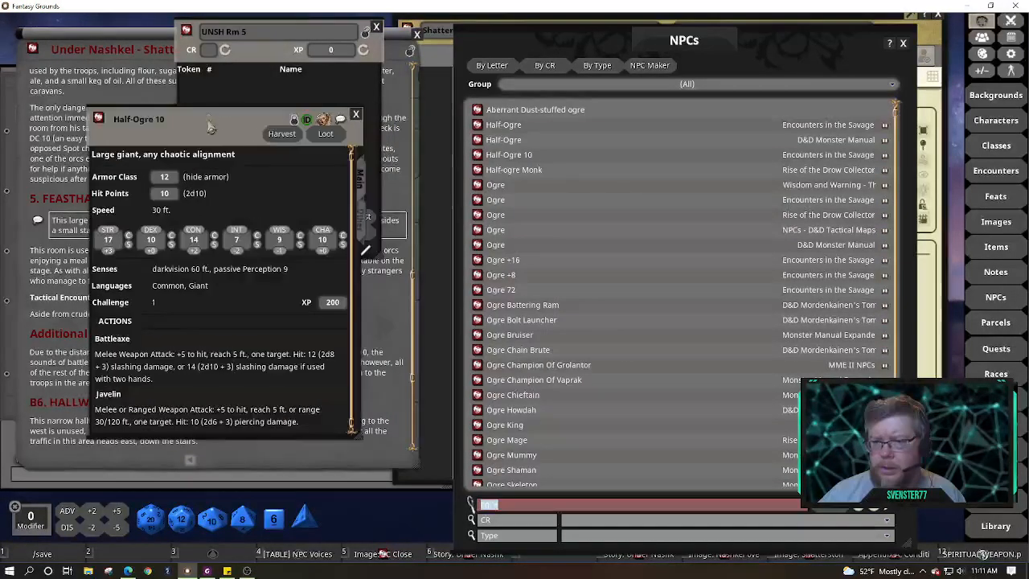
pyautogui.click(478, 170)
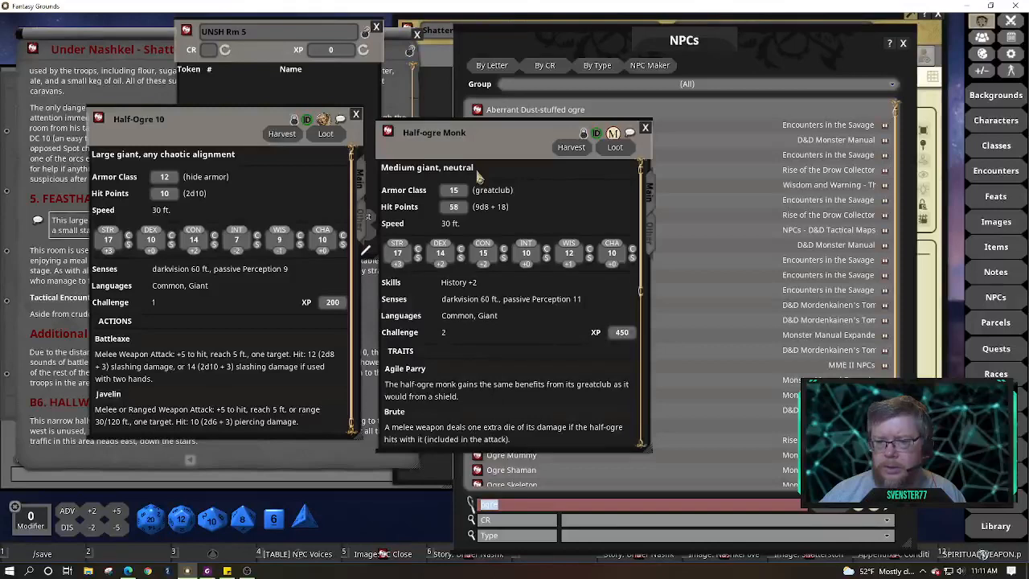
pyautogui.click(355, 114)
pyautogui.moveTo(473, 142); pyautogui.dragTo(154, 171)
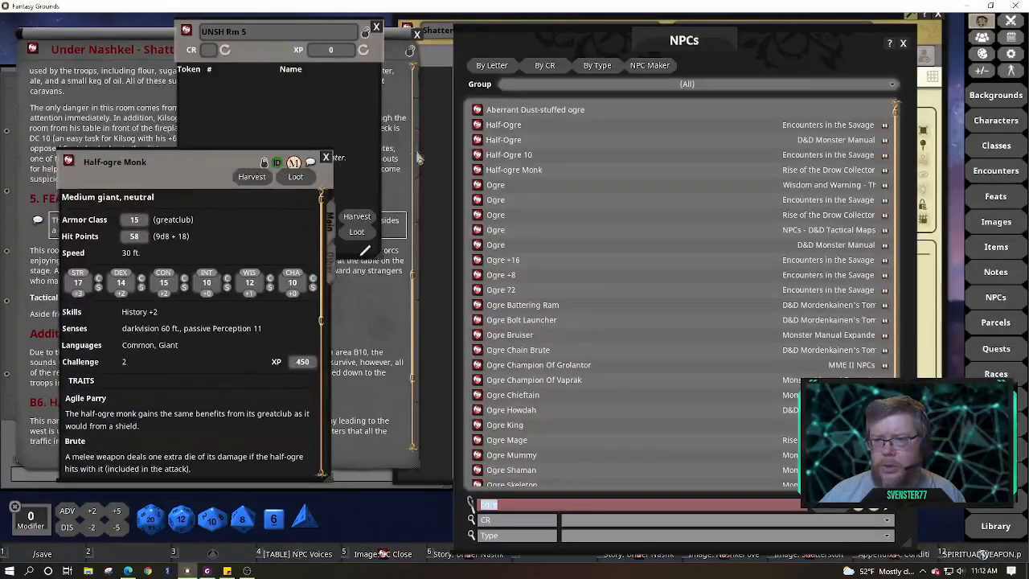
pyautogui.click(478, 140)
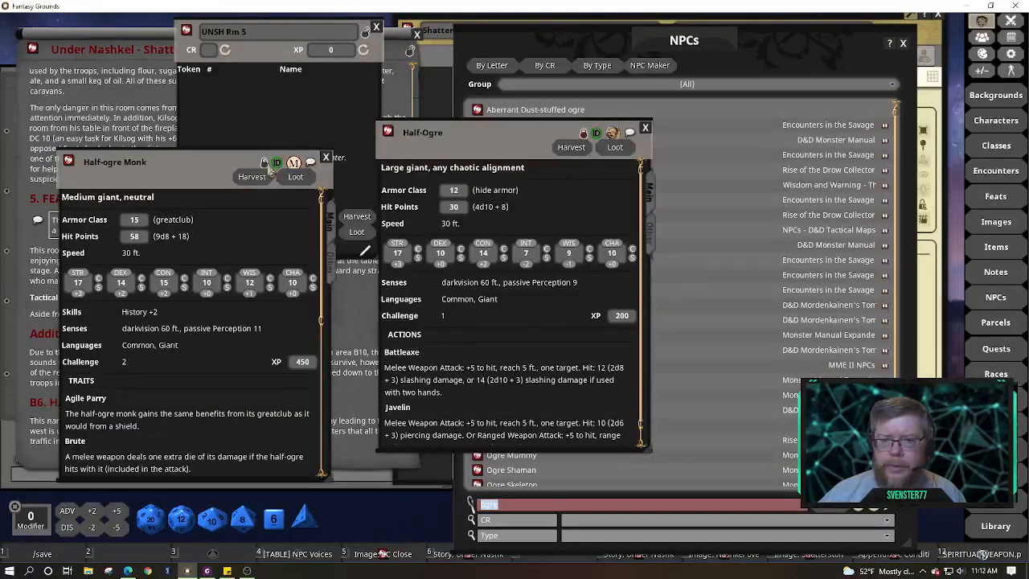
pyautogui.click(266, 165)
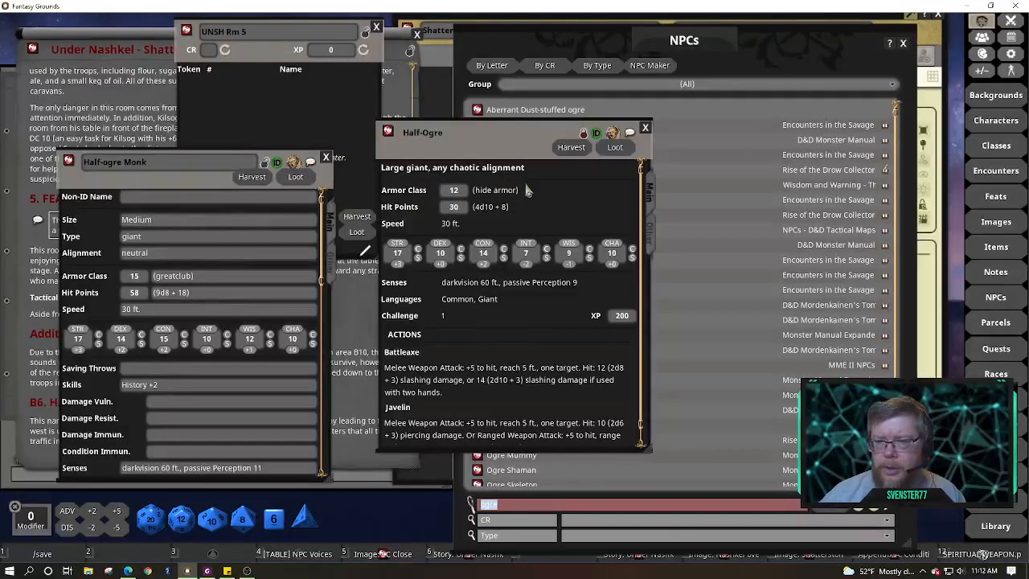
pyautogui.click(651, 234)
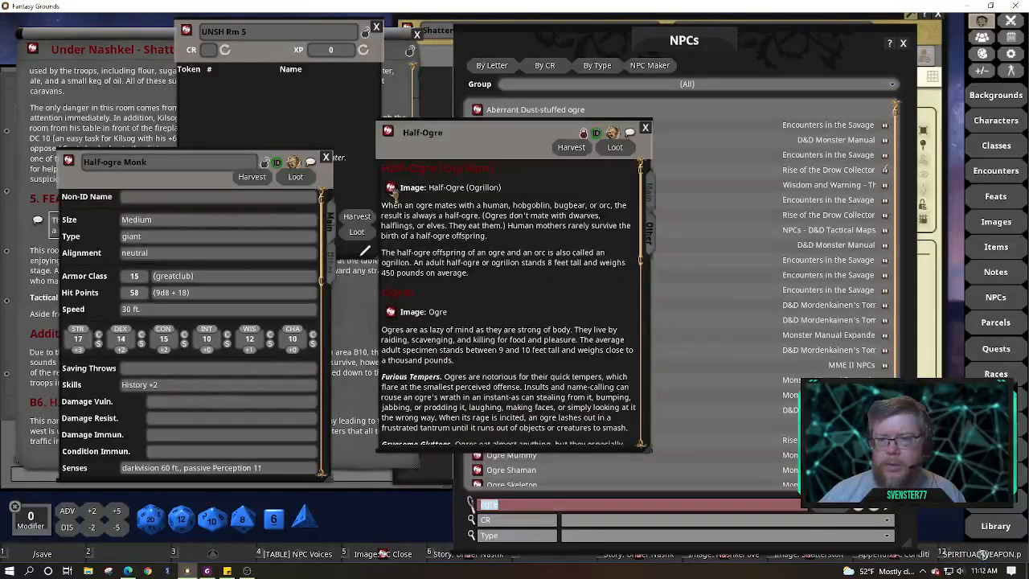
# Link the Half-Ogre artwork above the Half-ogre Monk's description, then close the Half-Ogre artwork and record
pyautogui.click(391, 187)
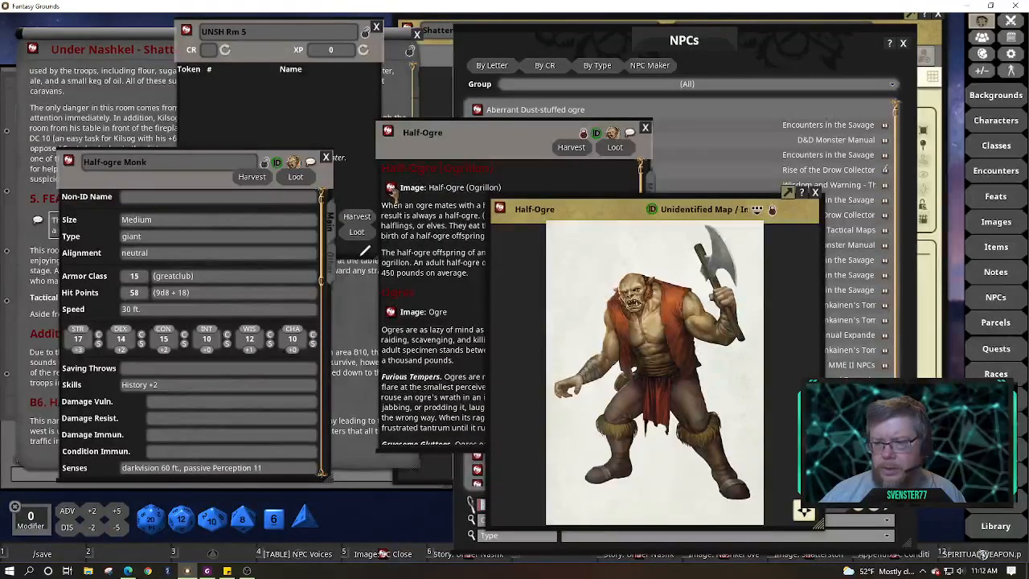
pyautogui.click(333, 273)
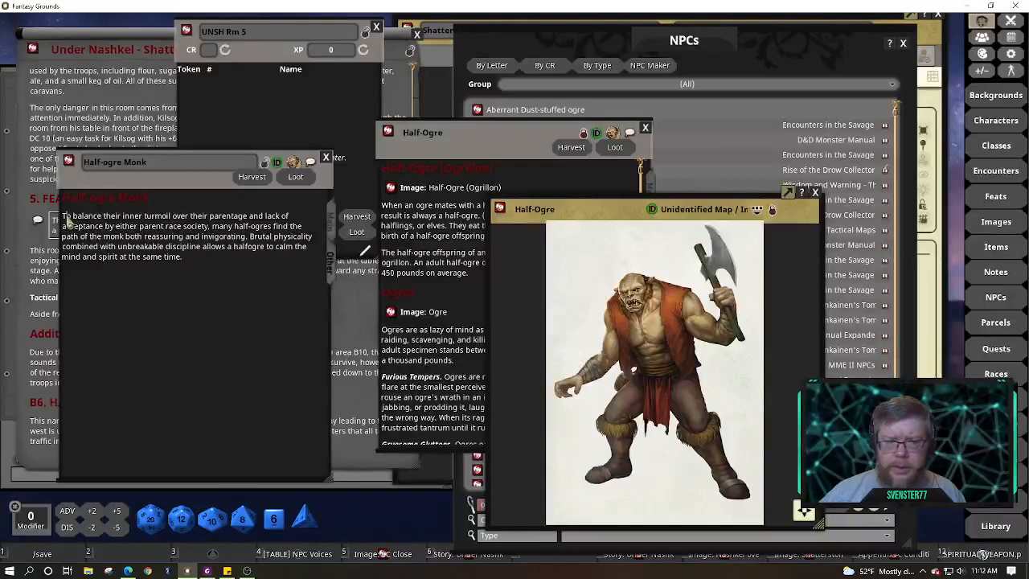
pyautogui.click(65, 215)
pyautogui.press('Return')
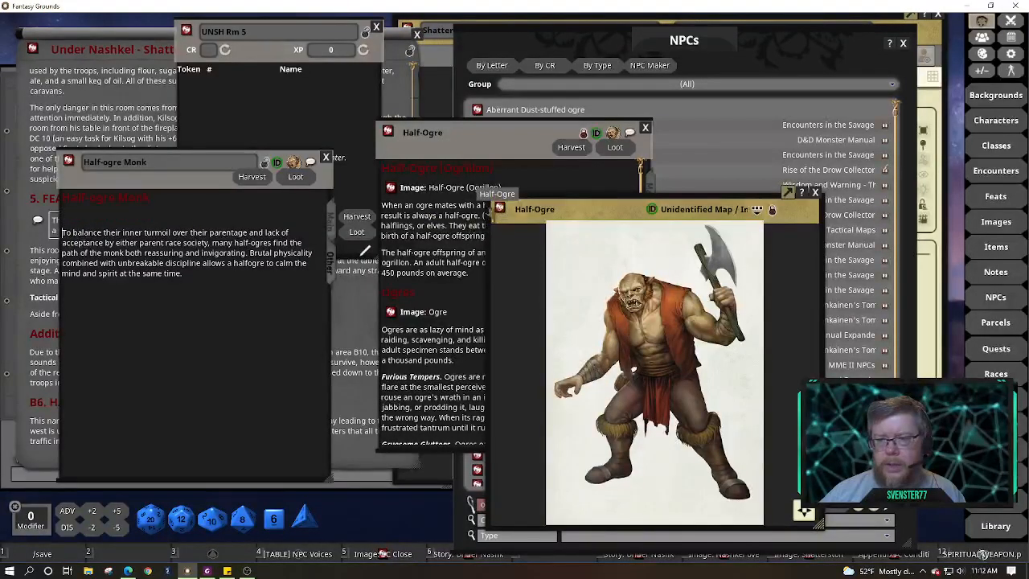
pyautogui.moveTo(499, 208); pyautogui.dragTo(80, 218)
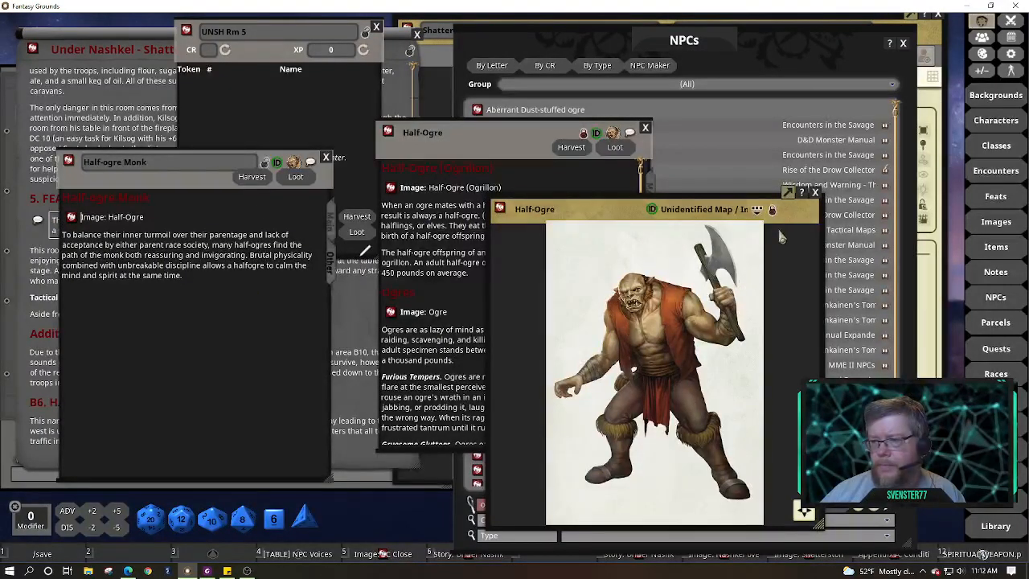
pyautogui.click(816, 193)
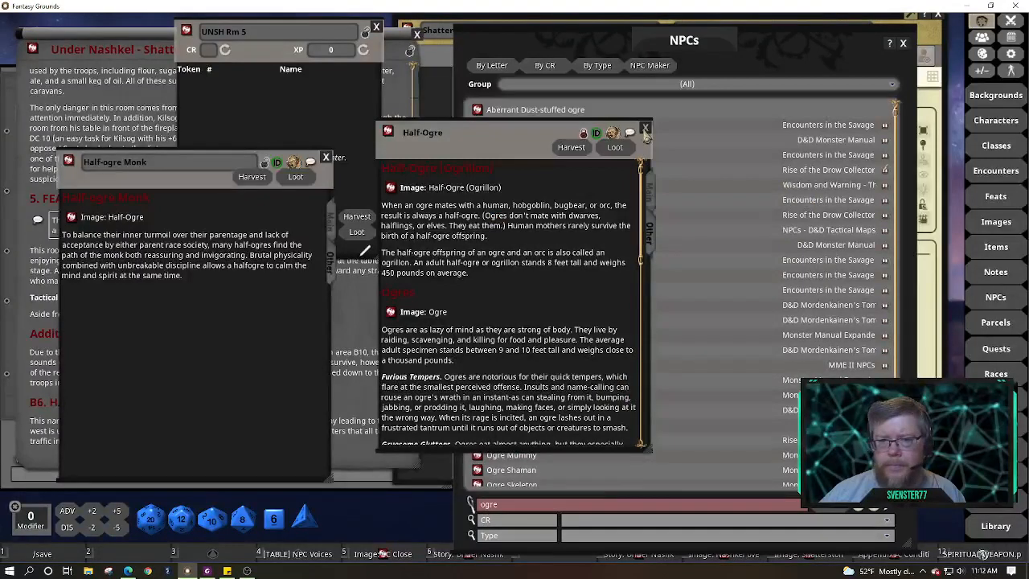
pyautogui.click(646, 129)
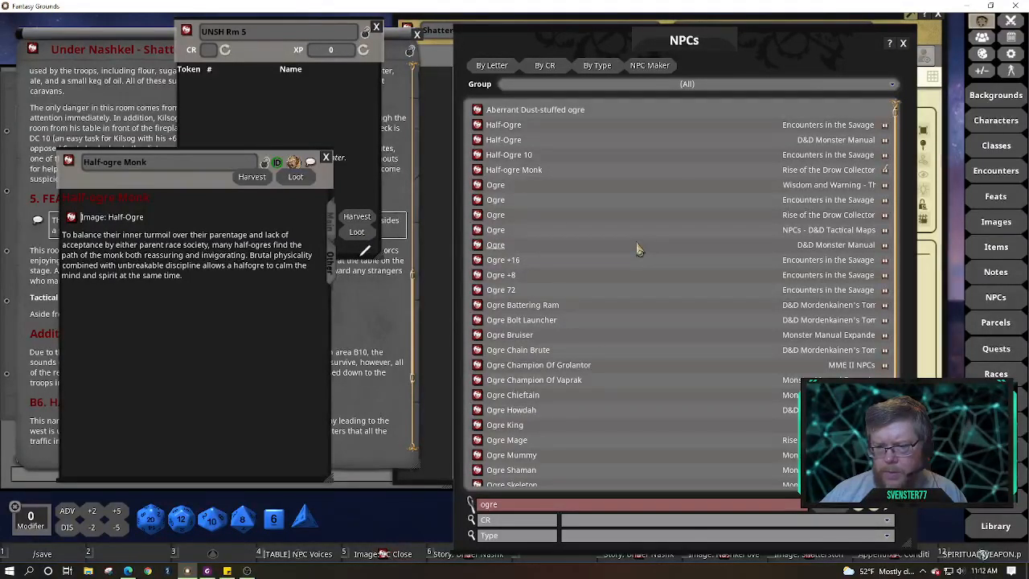
# Open the Ogre Champion Of Vaprak record and move it off the NPC list
pyautogui.scroll(-3, 637, 249)
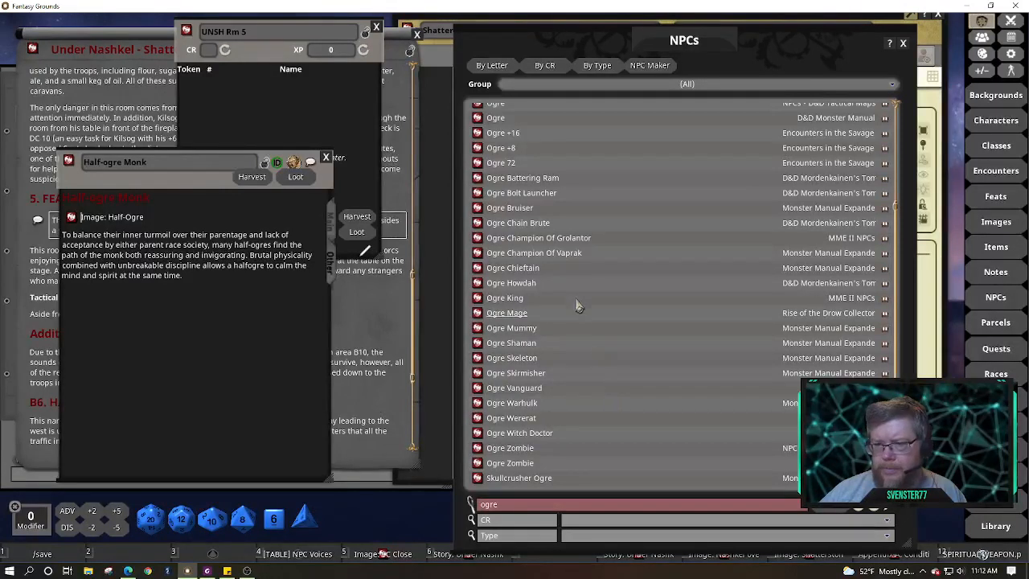
pyautogui.click(478, 253)
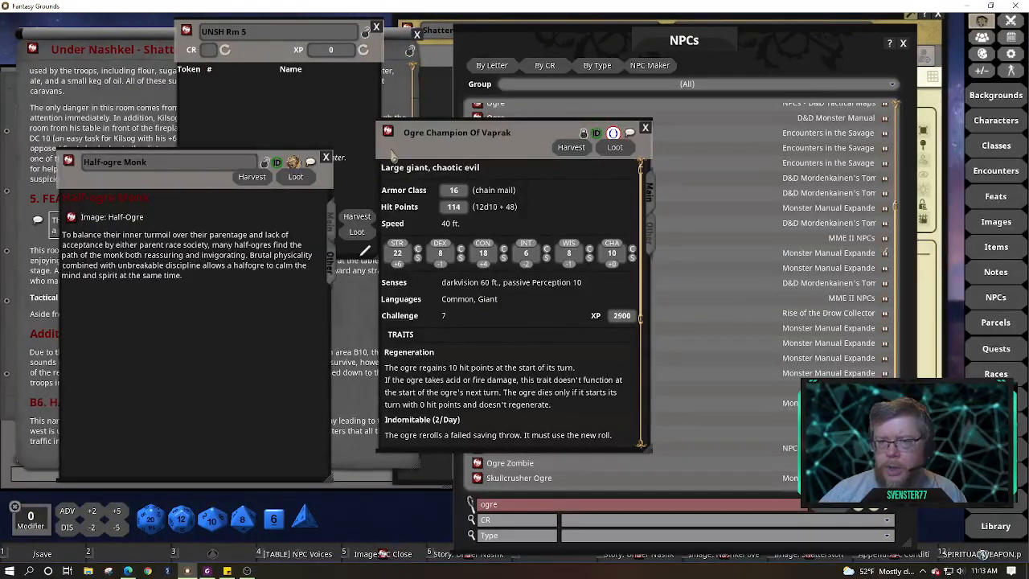
pyautogui.moveTo(393, 153); pyautogui.dragTo(138, 206)
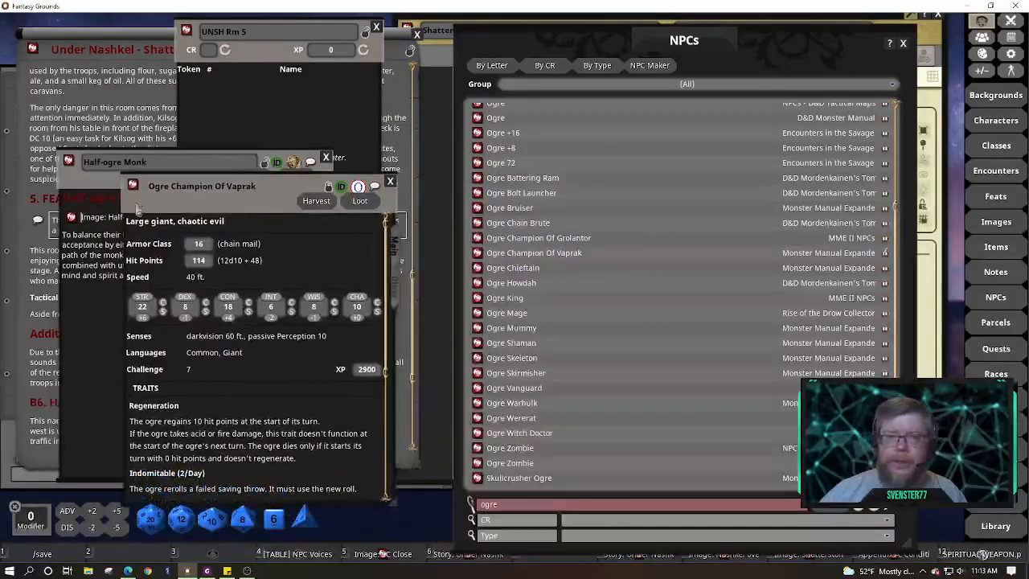
# Unlock and relock the Ogre Champion record, then position it top-left over the Half-ogre Monk
pyautogui.click(93, 183)
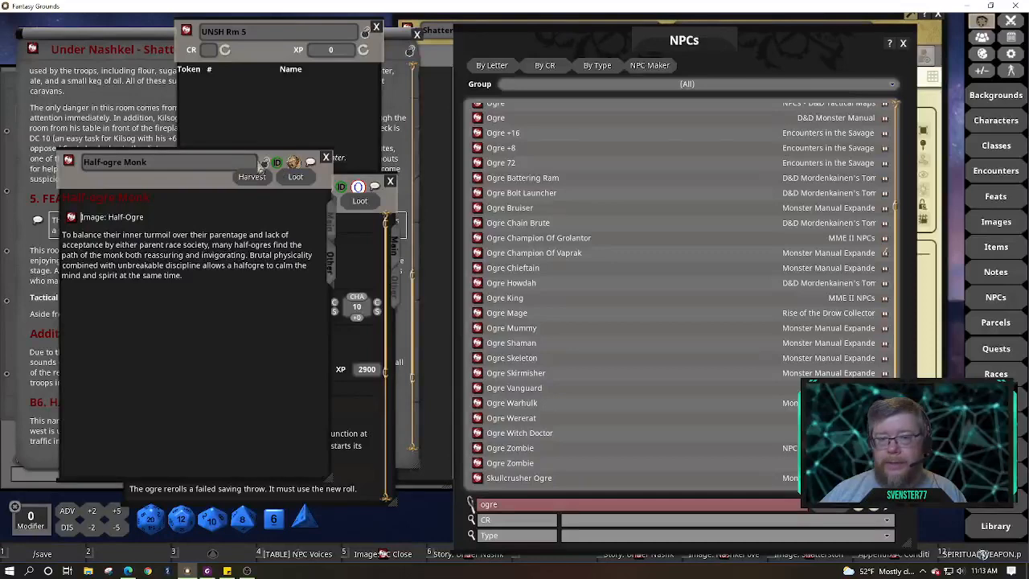
pyautogui.click(266, 165)
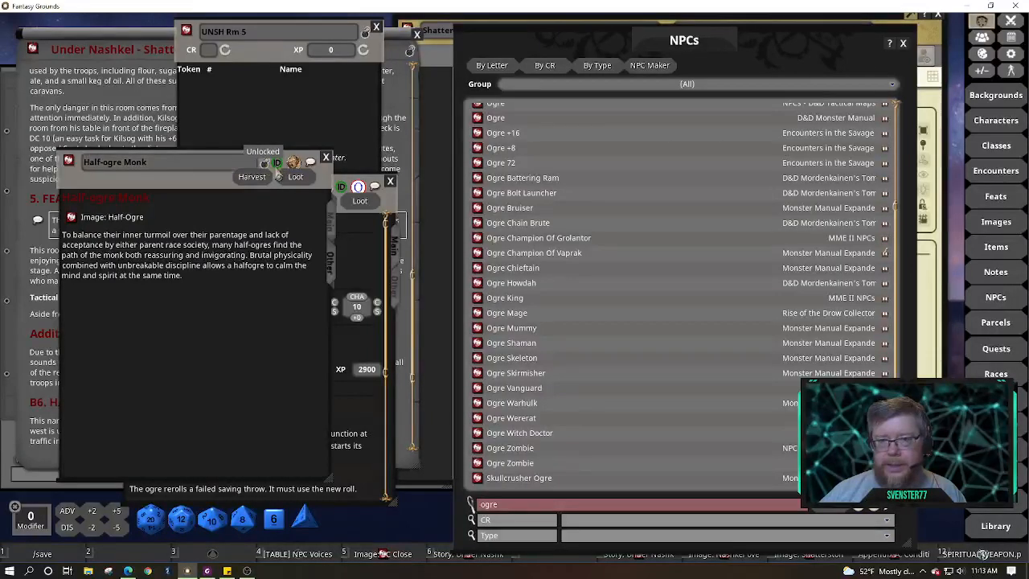
pyautogui.click(358, 241)
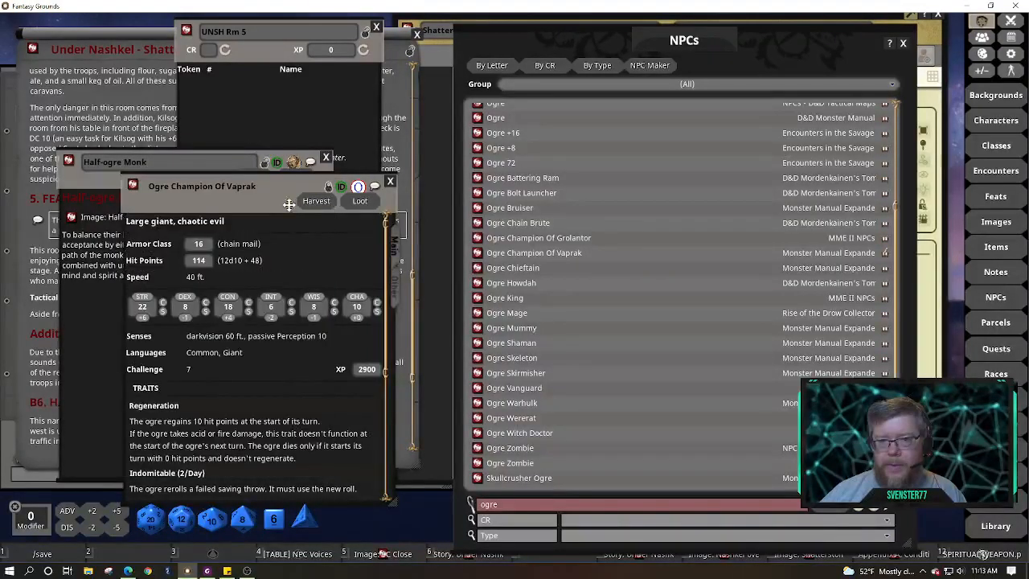
pyautogui.moveTo(289, 198); pyautogui.dragTo(314, 237)
pyautogui.click(353, 227)
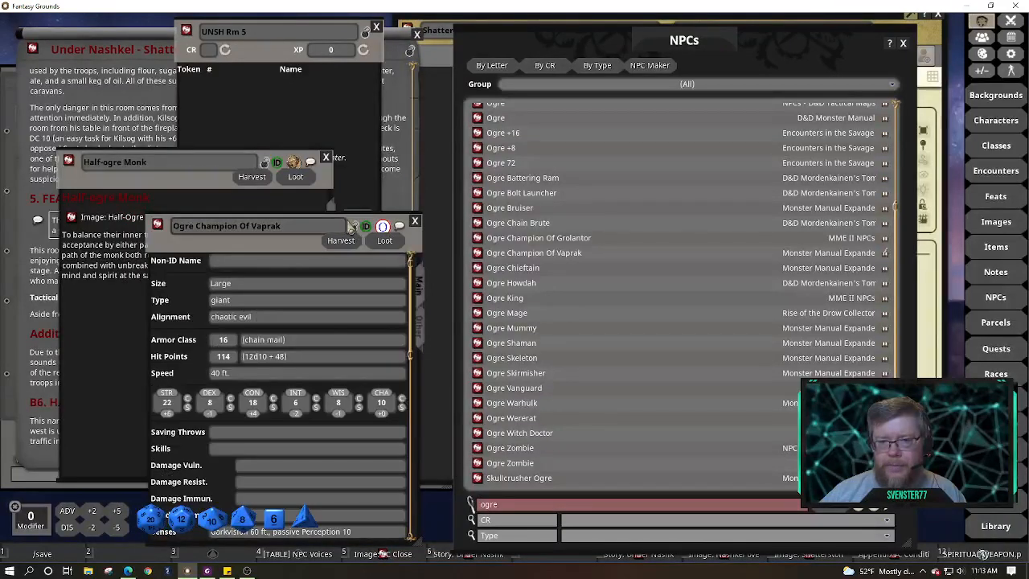
pyautogui.click(319, 183)
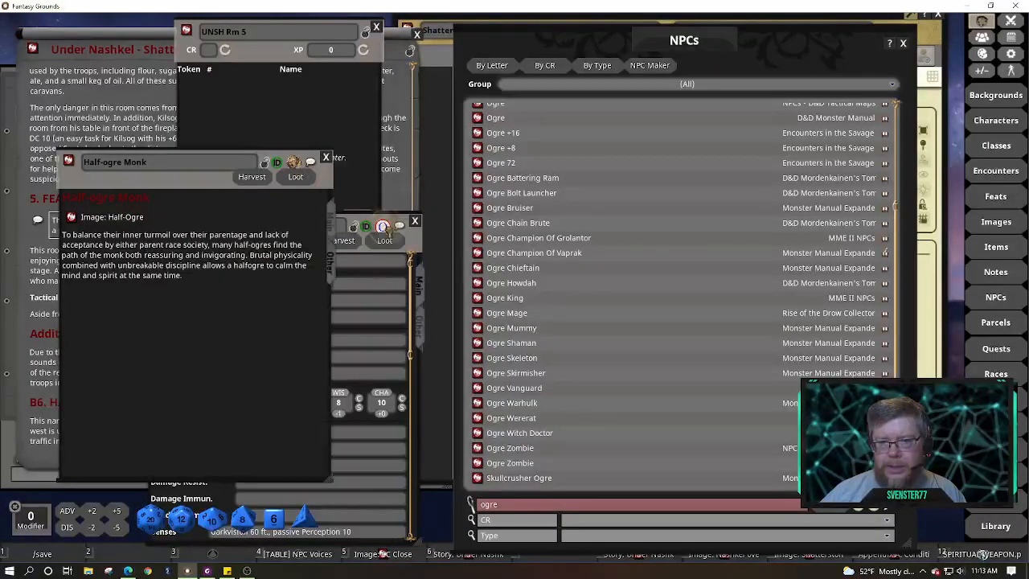
pyautogui.click(391, 274)
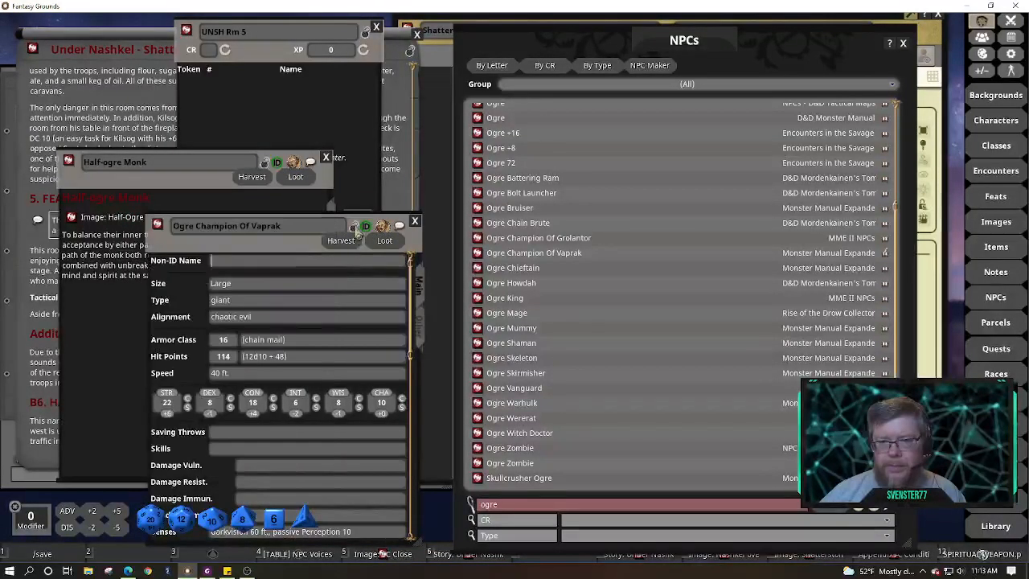
pyautogui.click(355, 227)
pyautogui.click(270, 171)
pyautogui.moveTo(344, 230); pyautogui.dragTo(246, 123)
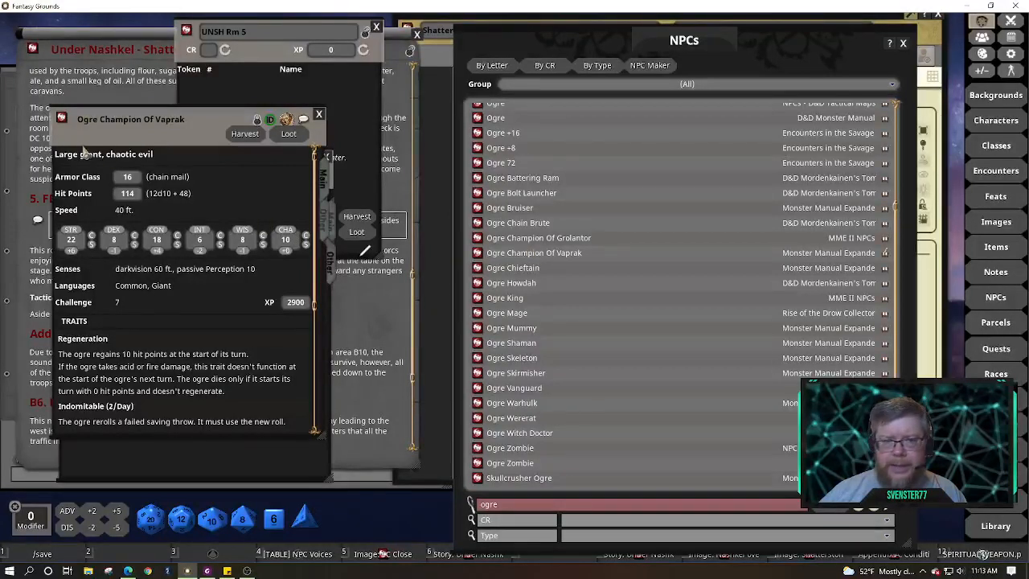
# Look through the Ogre Champion Of Grolantor and Ogre Howdah records, closing each
pyautogui.click(476, 240)
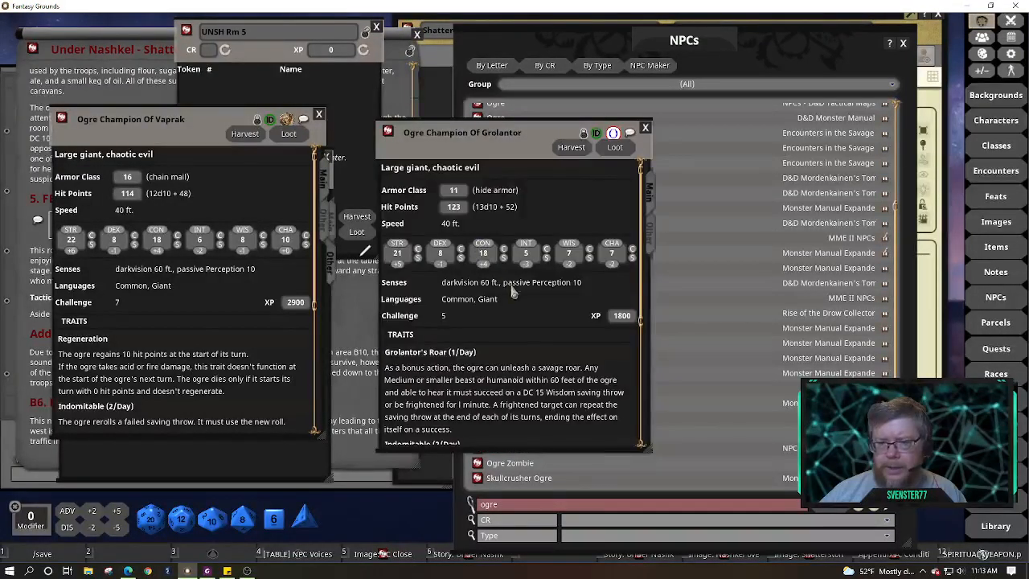
pyautogui.click(646, 130)
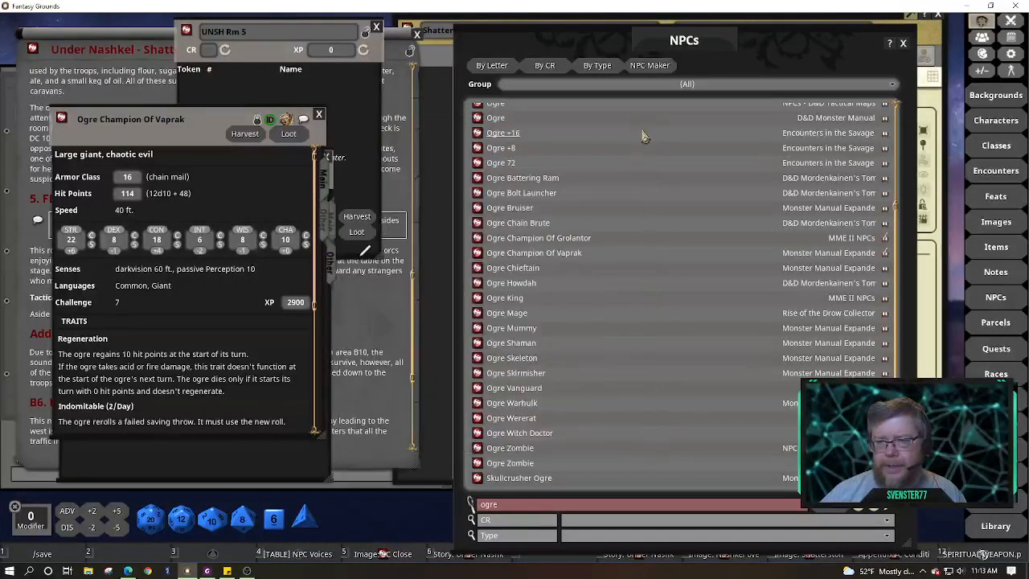
pyautogui.click(478, 239)
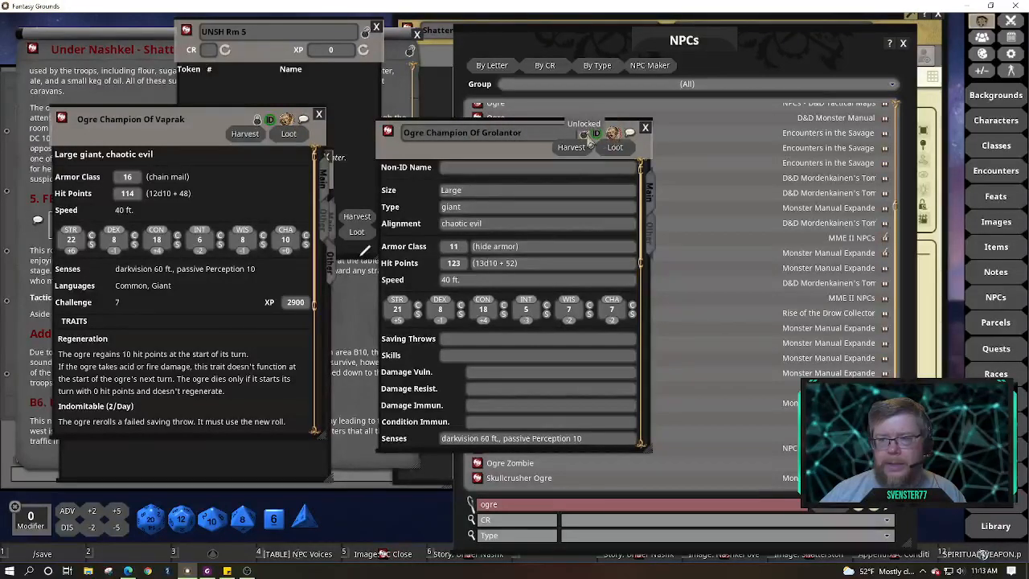
pyautogui.click(584, 133)
pyautogui.click(645, 128)
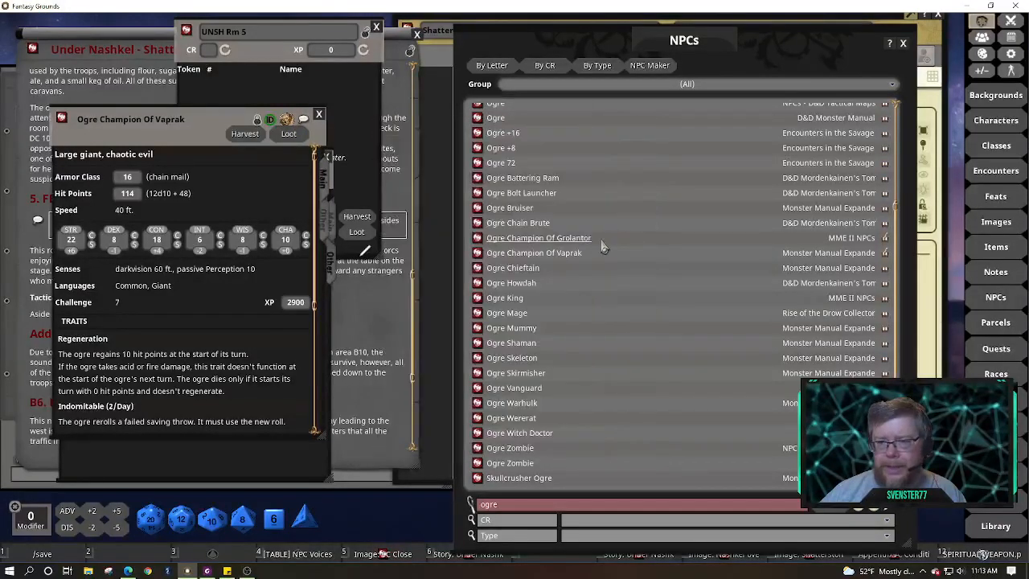
pyautogui.click(477, 283)
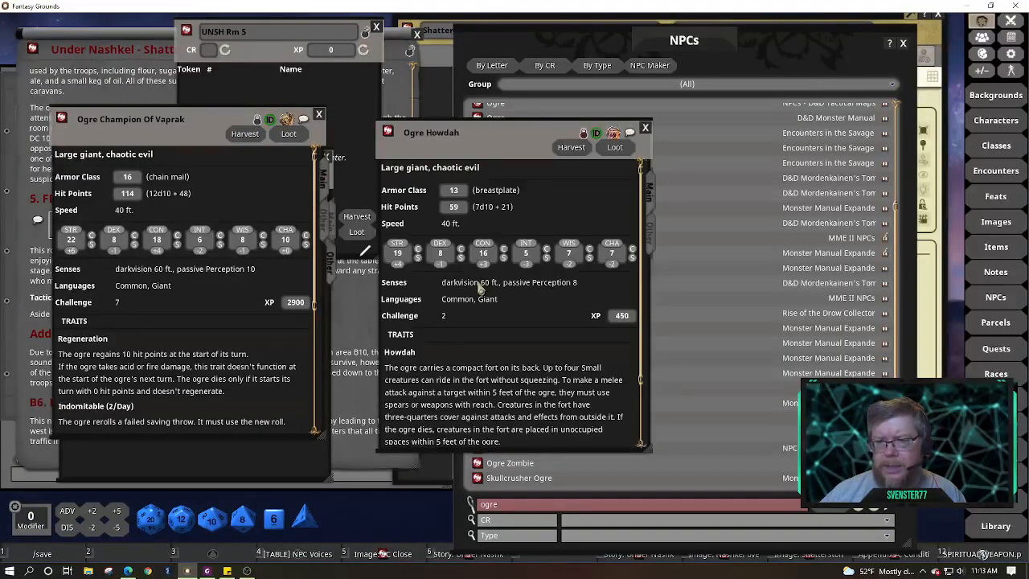
pyautogui.click(645, 128)
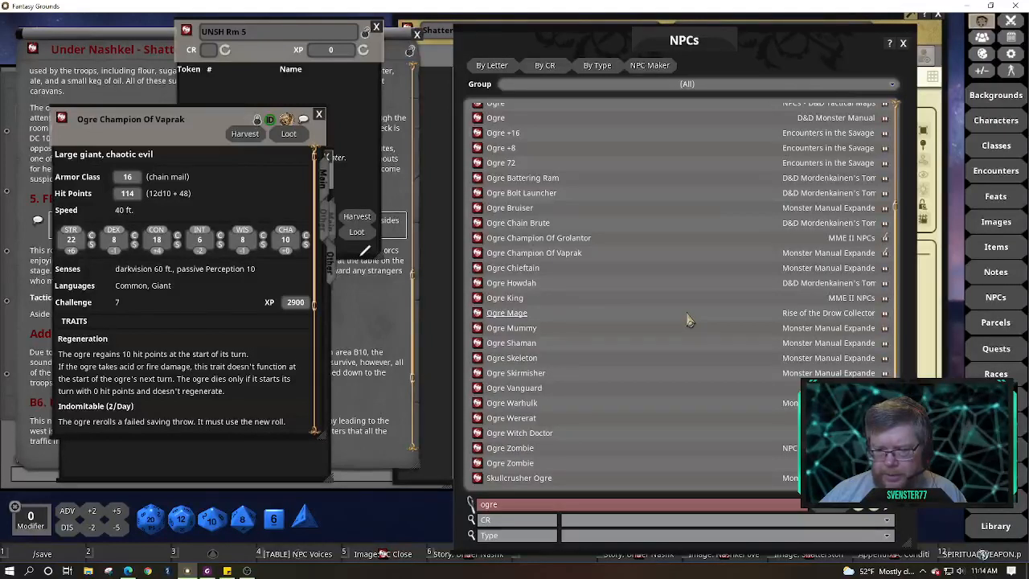
# Open the Ogre Warhulk record and scroll to its Great Flail and Whirling Flail attacks
pyautogui.click(478, 405)
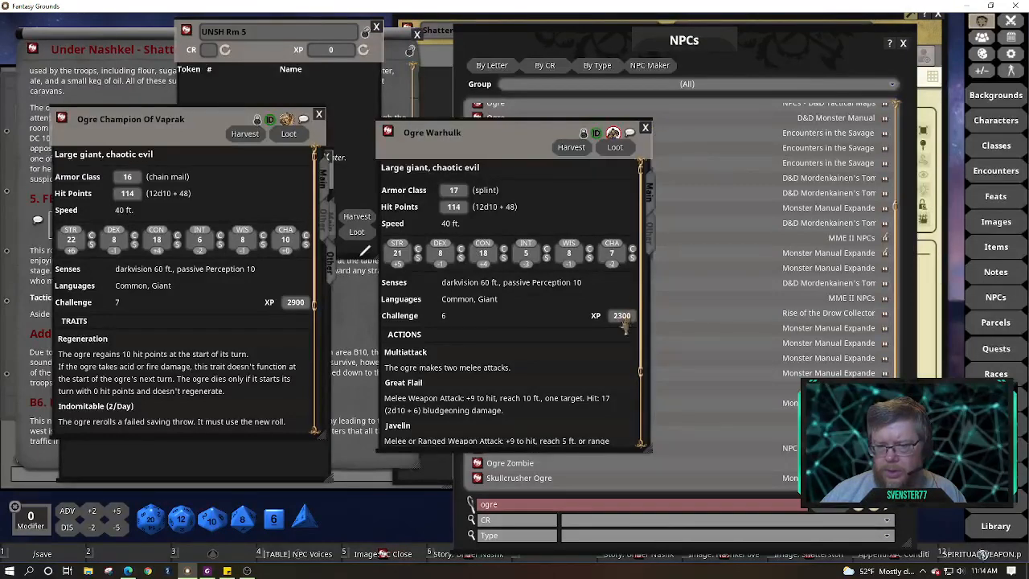
pyautogui.scroll(-3, 619, 329)
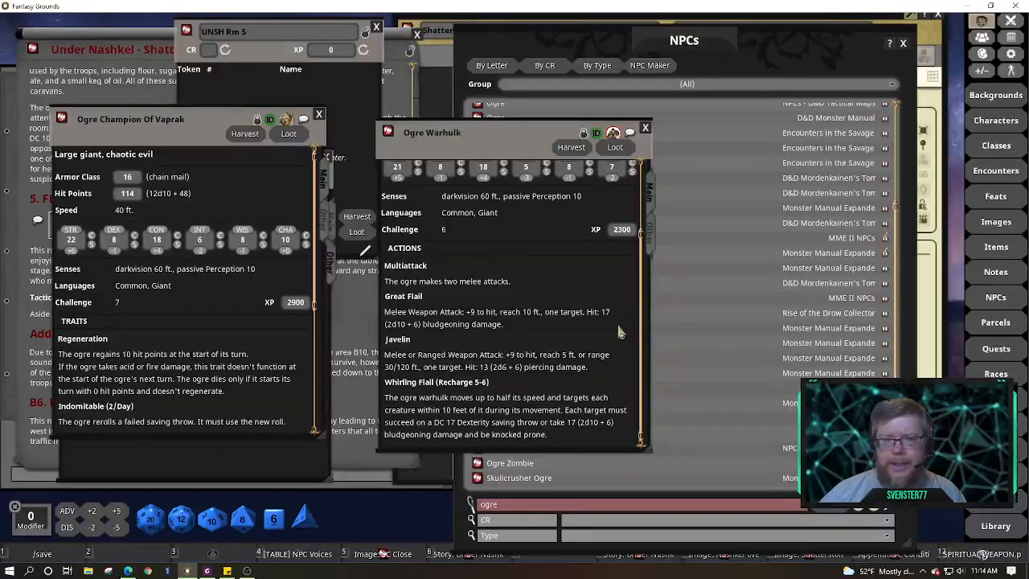
pyautogui.scroll(-4, 205, 354)
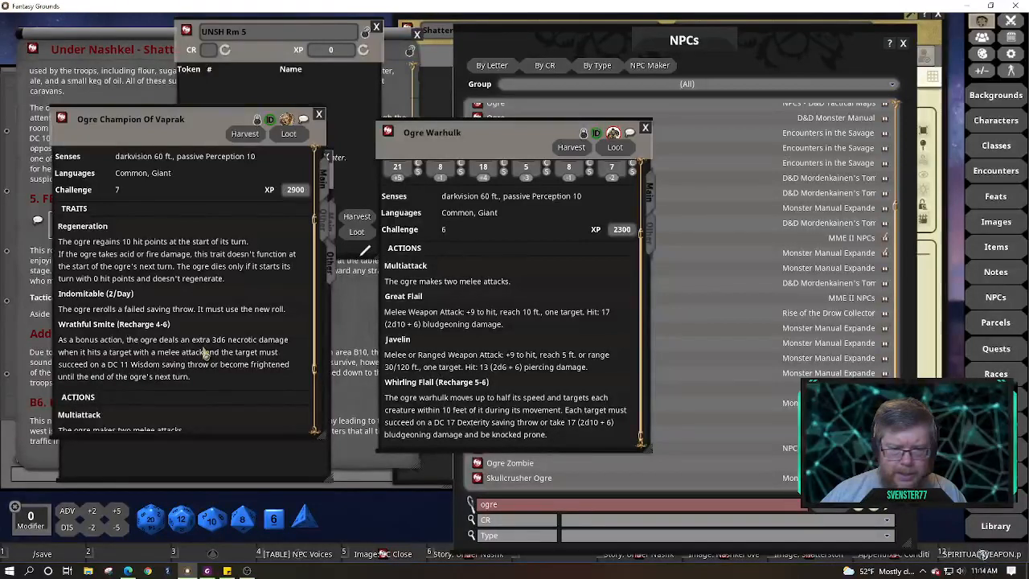
pyautogui.scroll(-2, 265, 304)
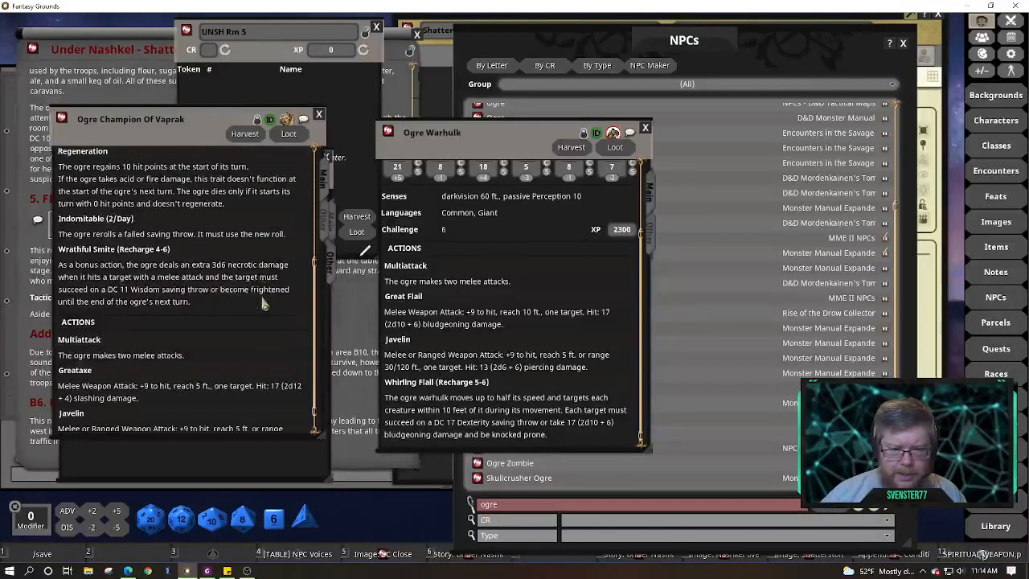
pyautogui.scroll(-1, 266, 303)
pyautogui.scroll(4, 265, 304)
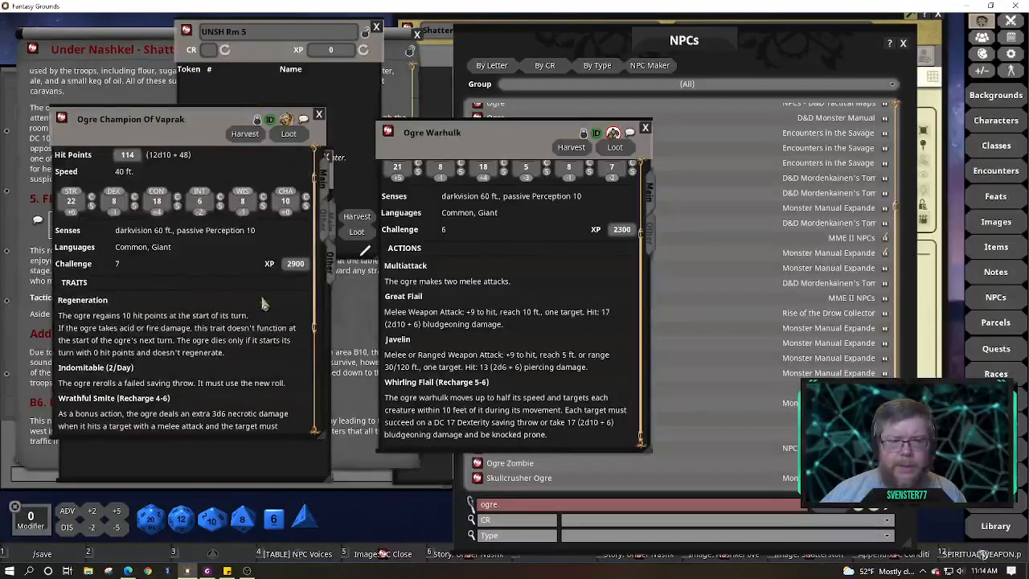
pyautogui.scroll(-4, 265, 304)
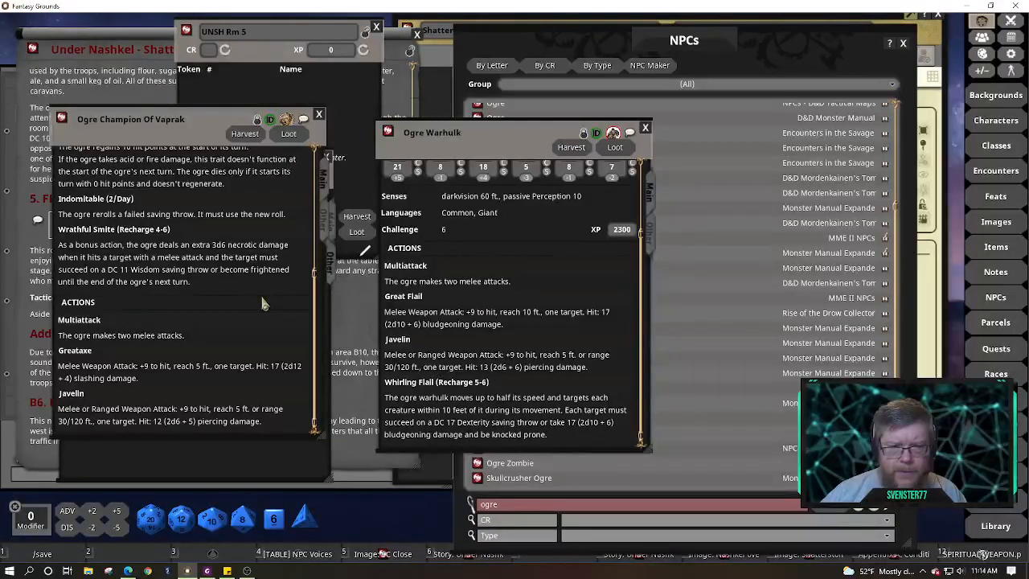
pyautogui.scroll(5, 266, 304)
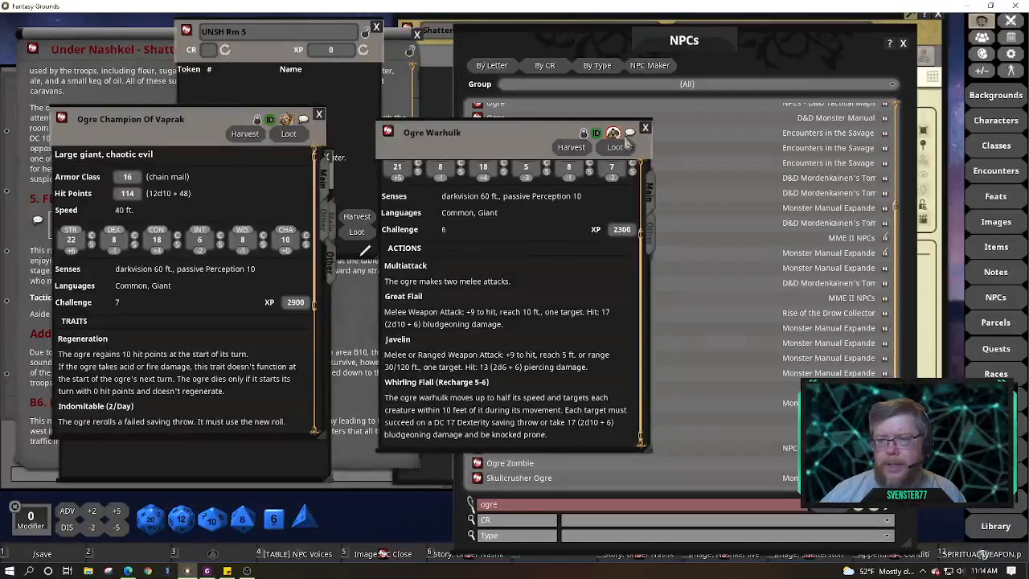
# View the Ogre Warhulk artwork, close it and the record, then show the Ogre Champion's Other tab
pyautogui.click(651, 241)
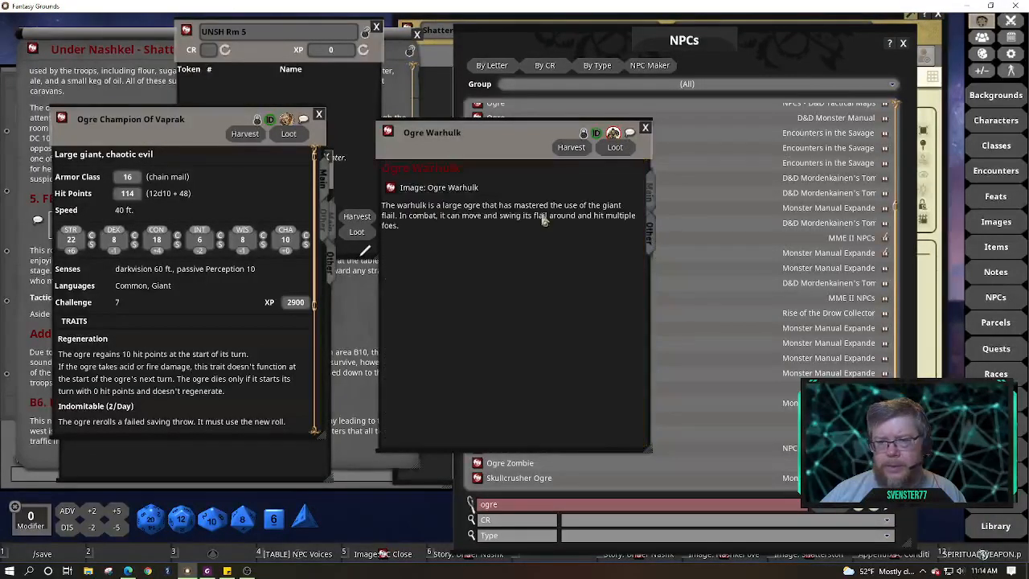
pyautogui.click(392, 188)
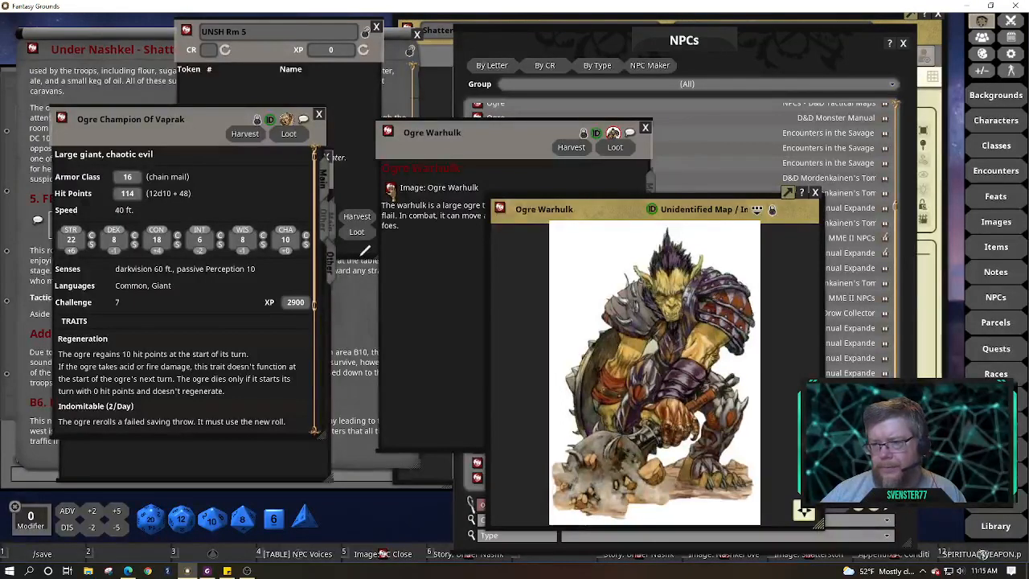
pyautogui.click(815, 194)
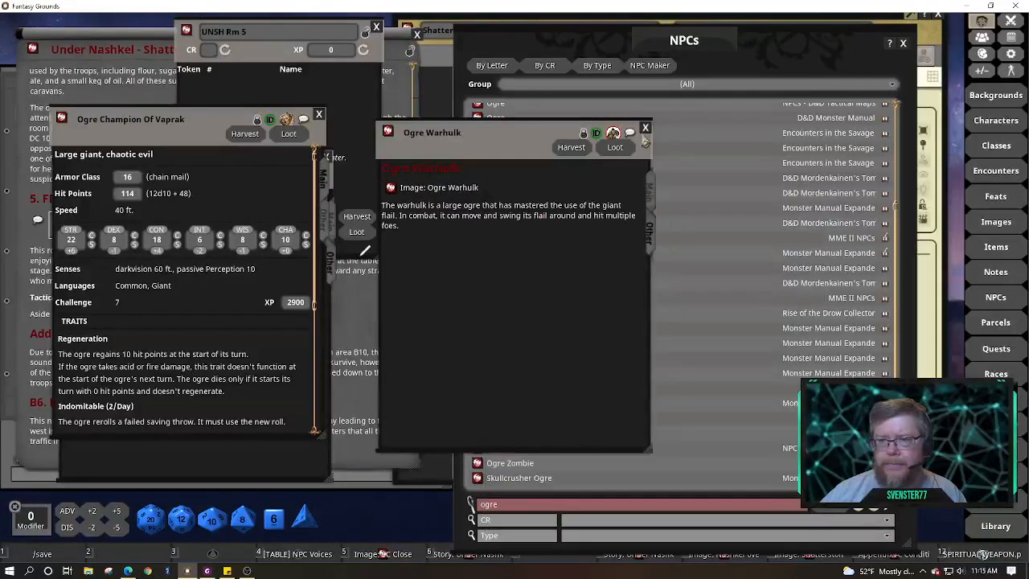
pyautogui.click(645, 128)
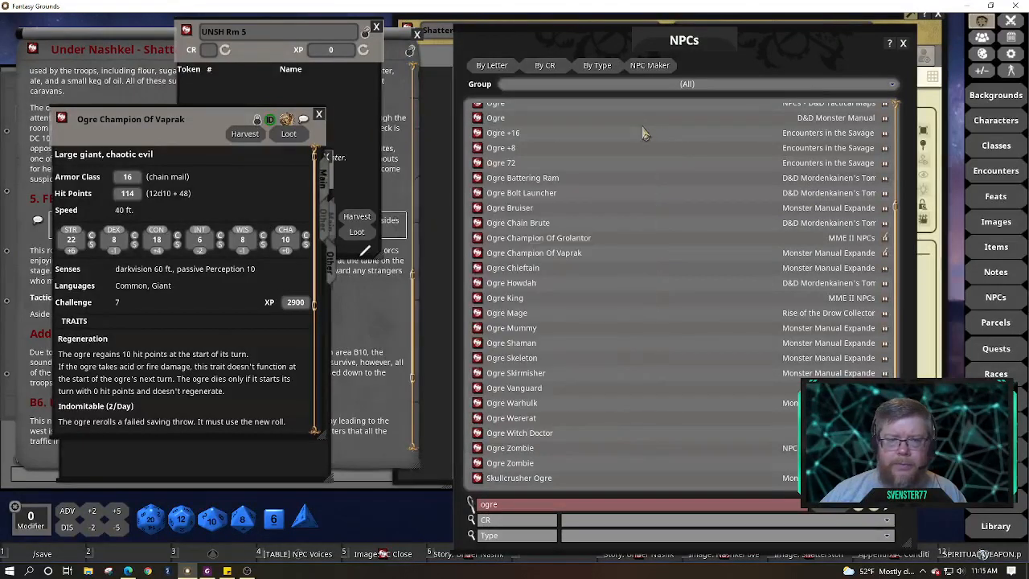
pyautogui.click(324, 232)
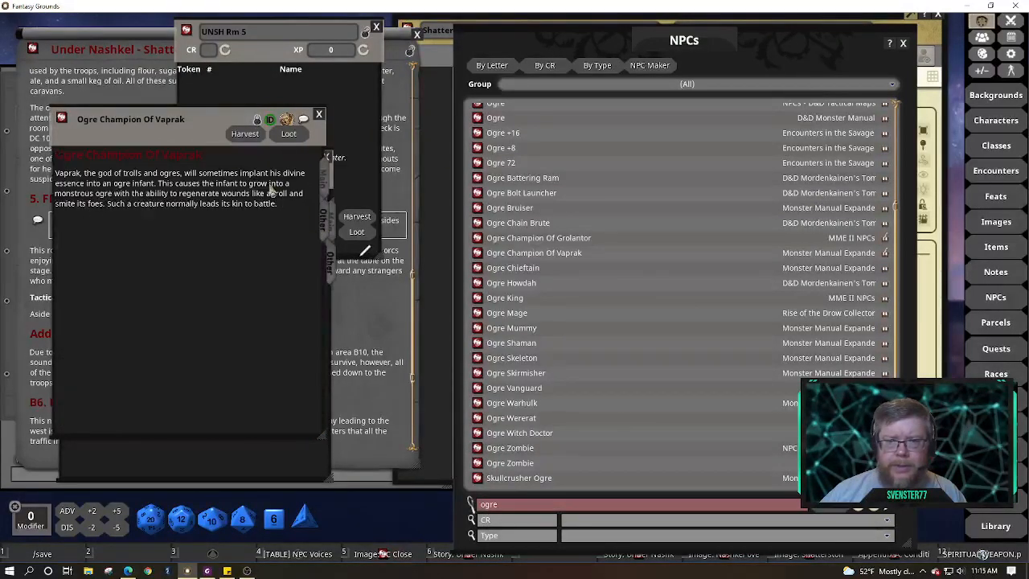
# Link the Half-Ogre image into the Ogre Champion Of Vaprak description
pyautogui.moveTo(205, 119); pyautogui.dragTo(539, 142)
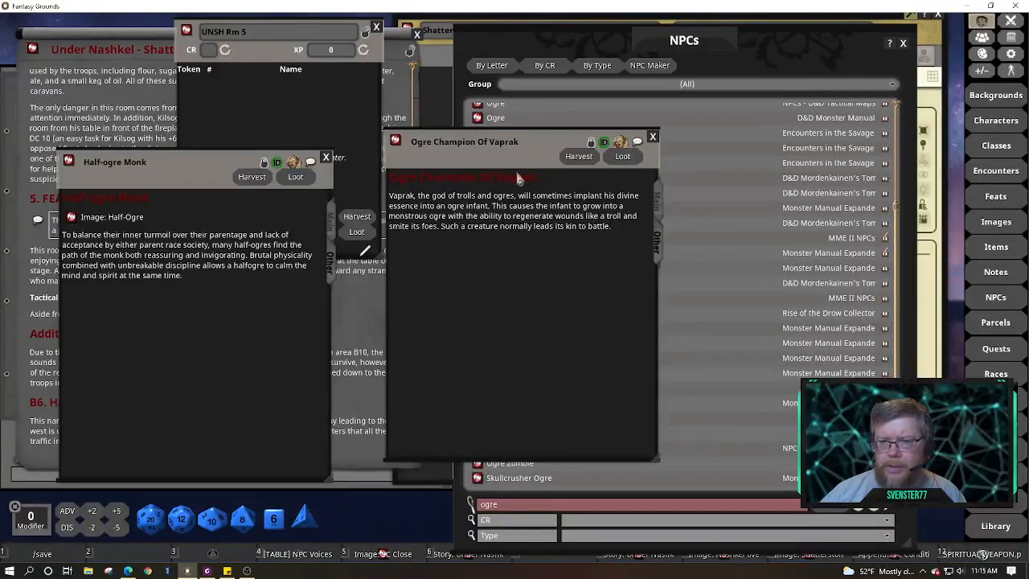
pyautogui.click(591, 142)
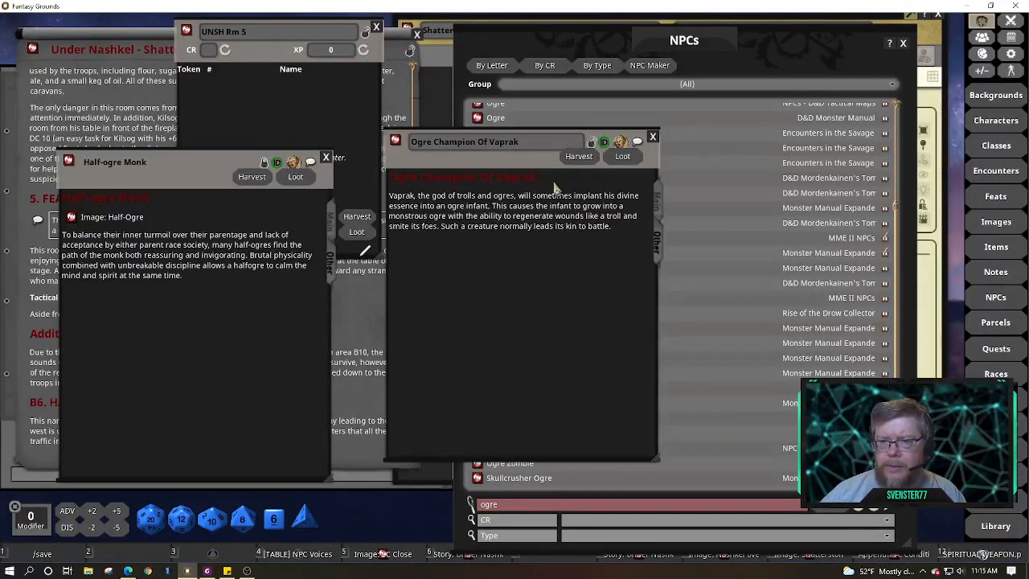
pyautogui.press('Return')
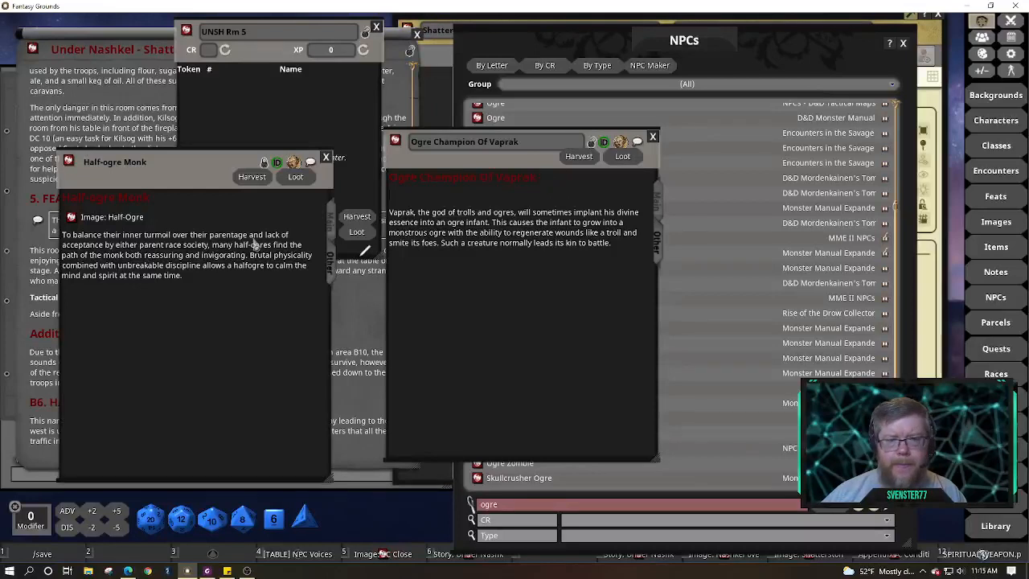
pyautogui.moveTo(70, 217); pyautogui.dragTo(410, 197)
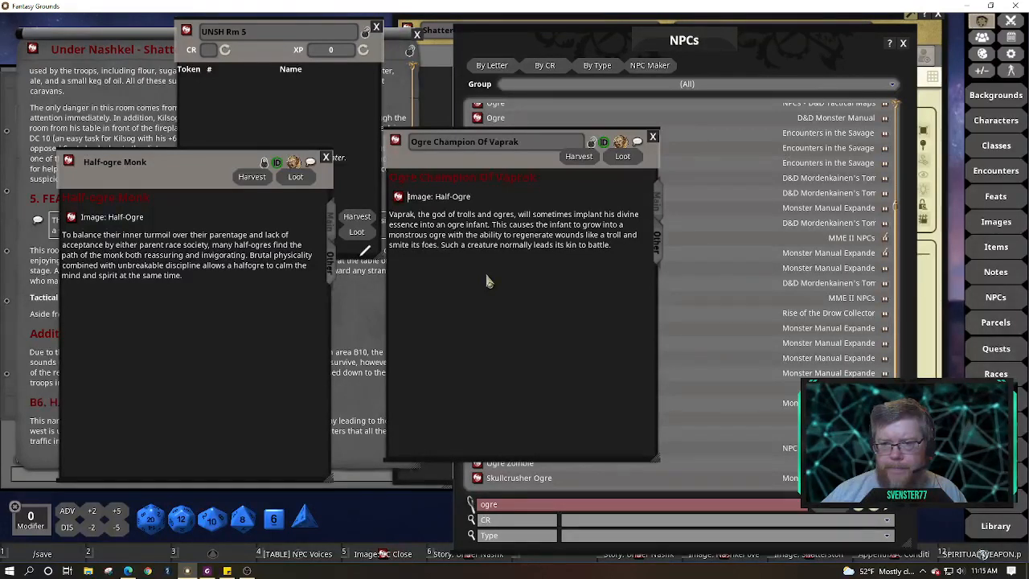
# Lock the ogre sheet in read-only view and close the Half-ogre Monk record
pyautogui.click(657, 203)
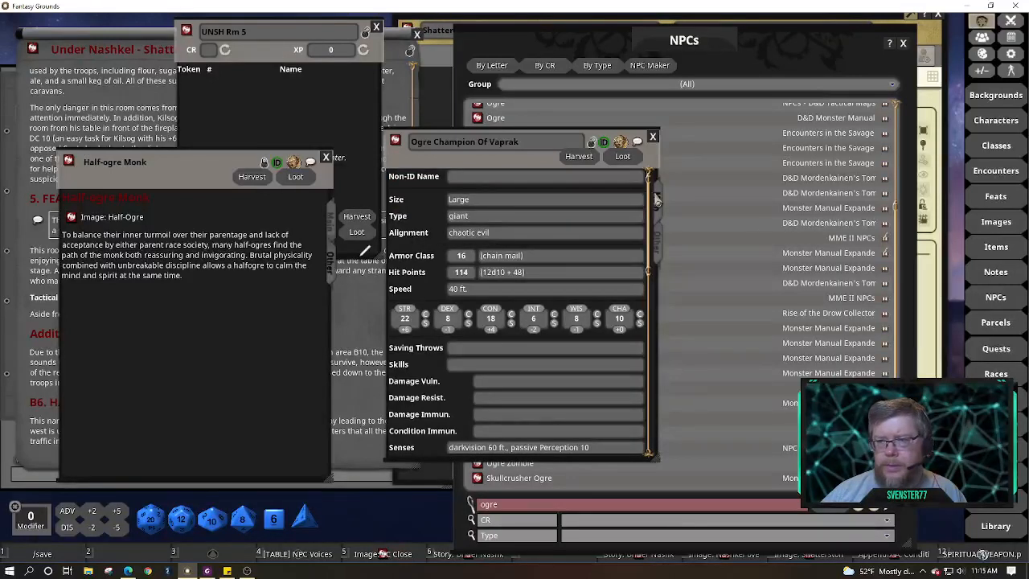
pyautogui.click(592, 142)
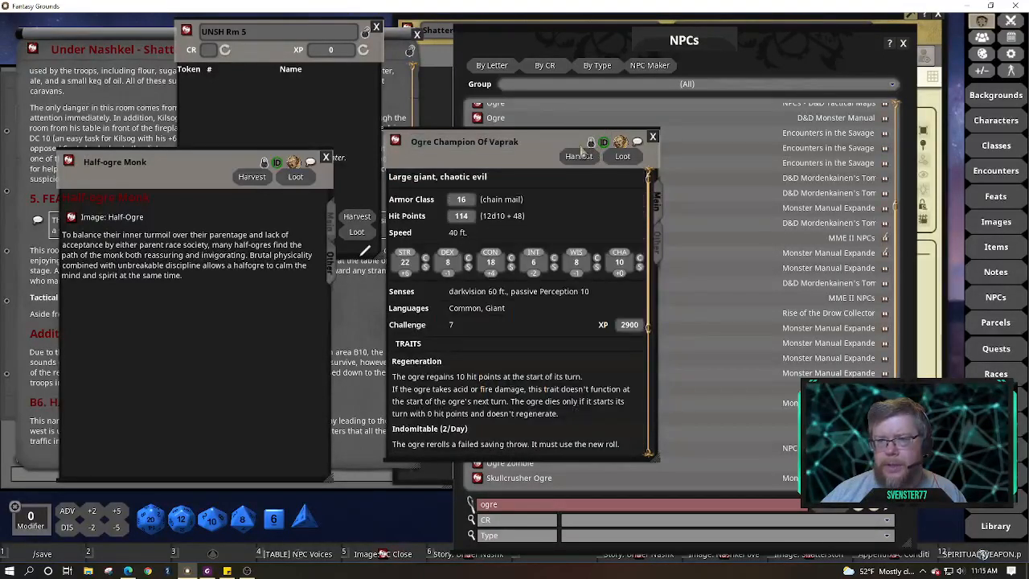
pyautogui.click(326, 157)
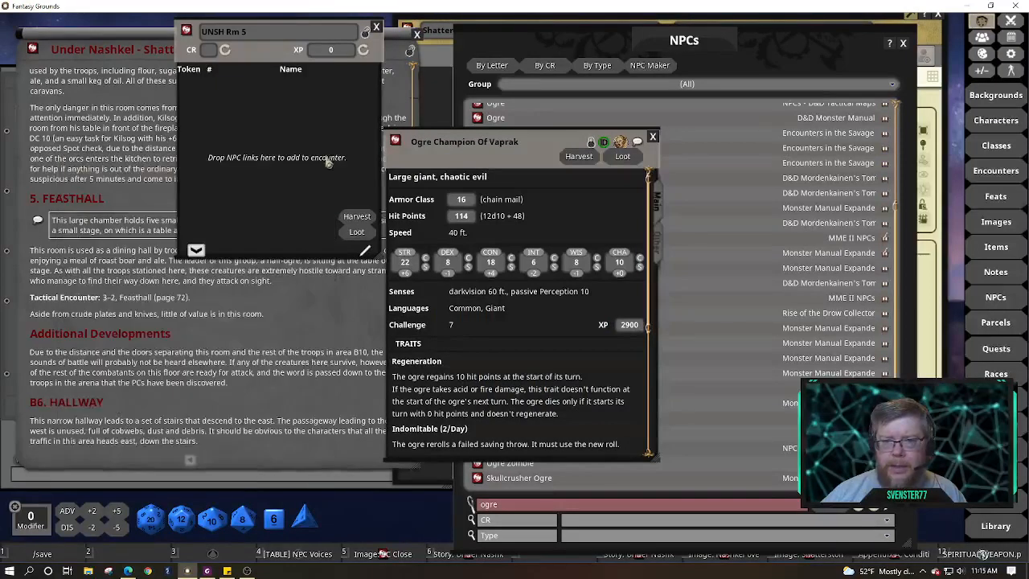
pyautogui.moveTo(519, 142); pyautogui.dragTo(211, 134)
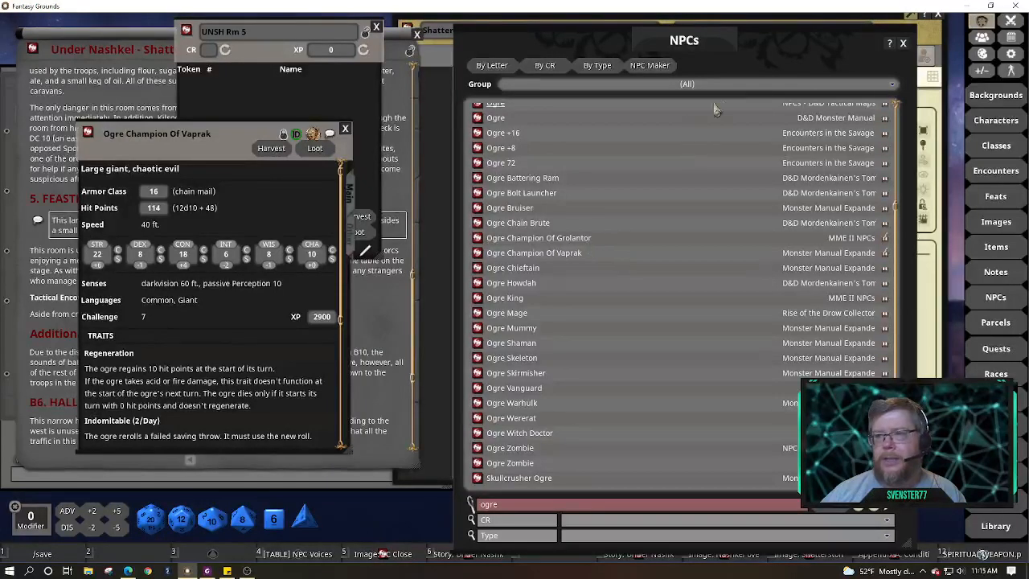
# Copy Ogre Champion Of Vaprak into the 01 Wednesday NPC group
pyautogui.click(892, 87)
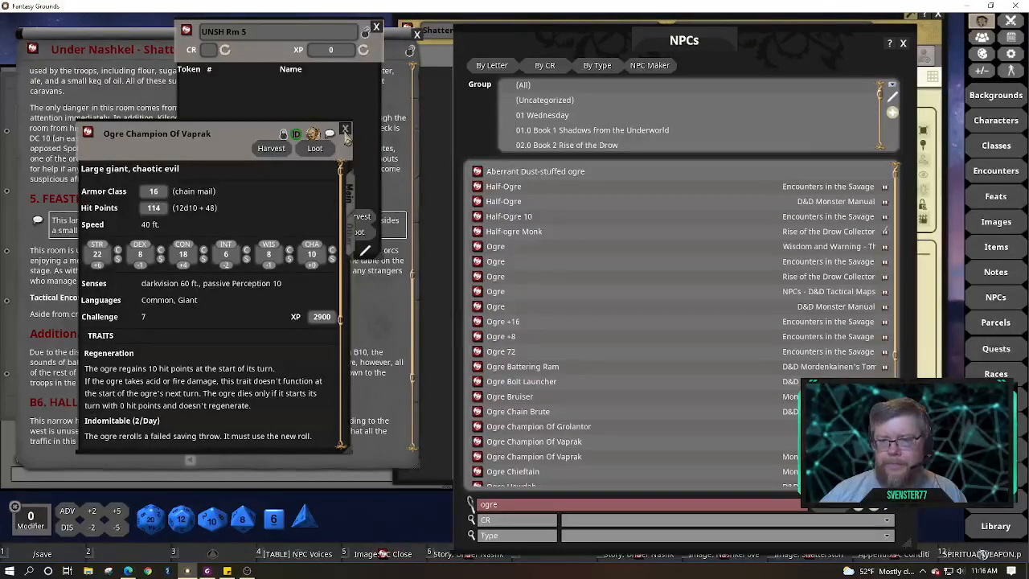
pyautogui.click(345, 129)
pyautogui.scroll(-5, 563, 359)
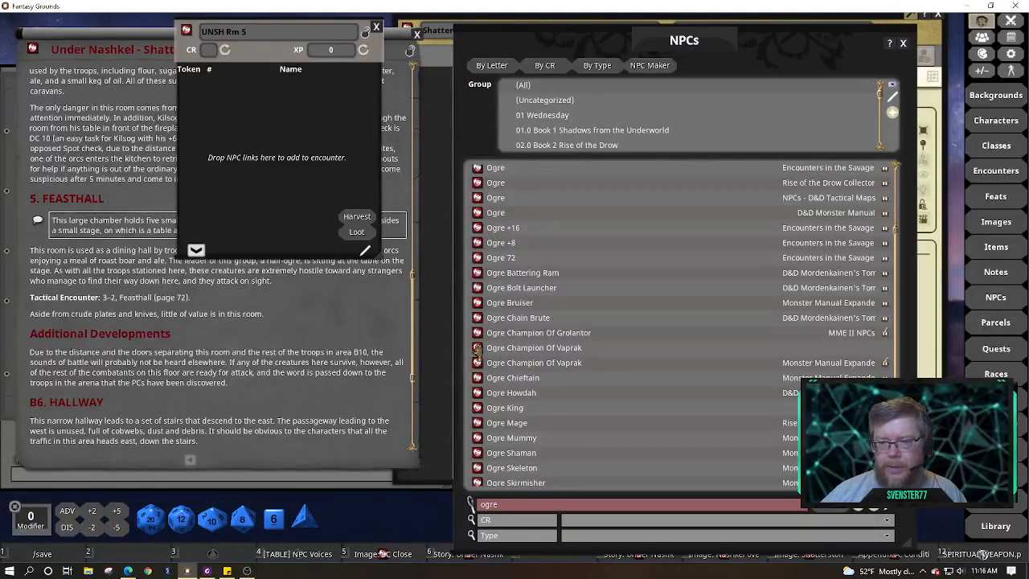
pyautogui.moveTo(478, 348); pyautogui.dragTo(553, 121)
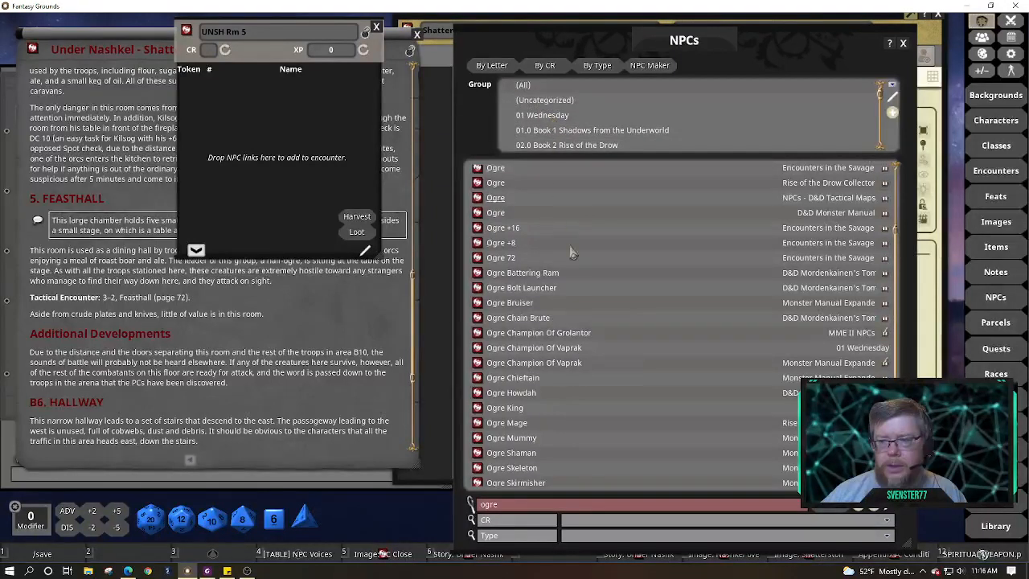
# Show only the 01 Wednesday group with the 'ogre' name filter cleared
pyautogui.click(564, 117)
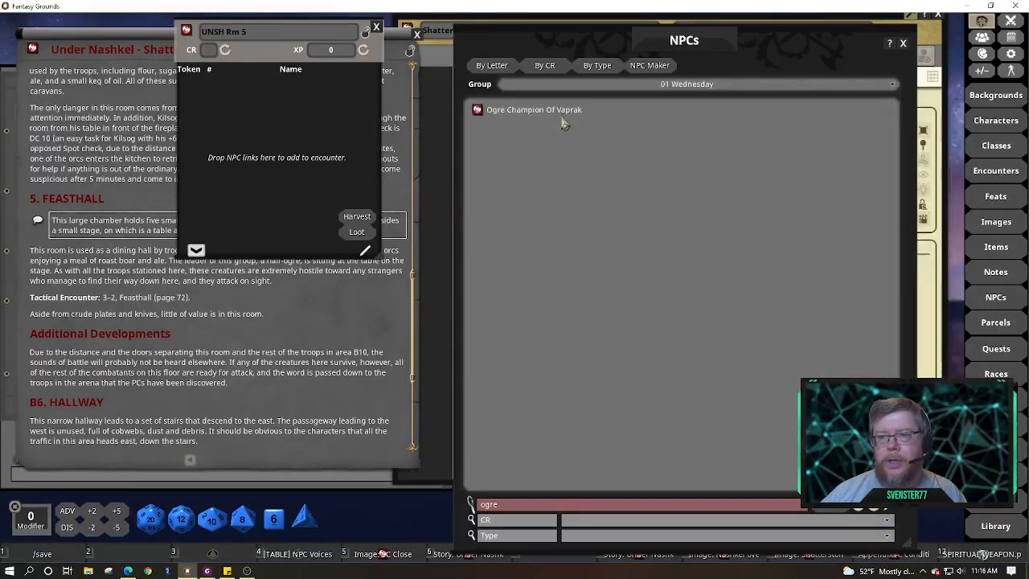
pyautogui.doubleClick(527, 505)
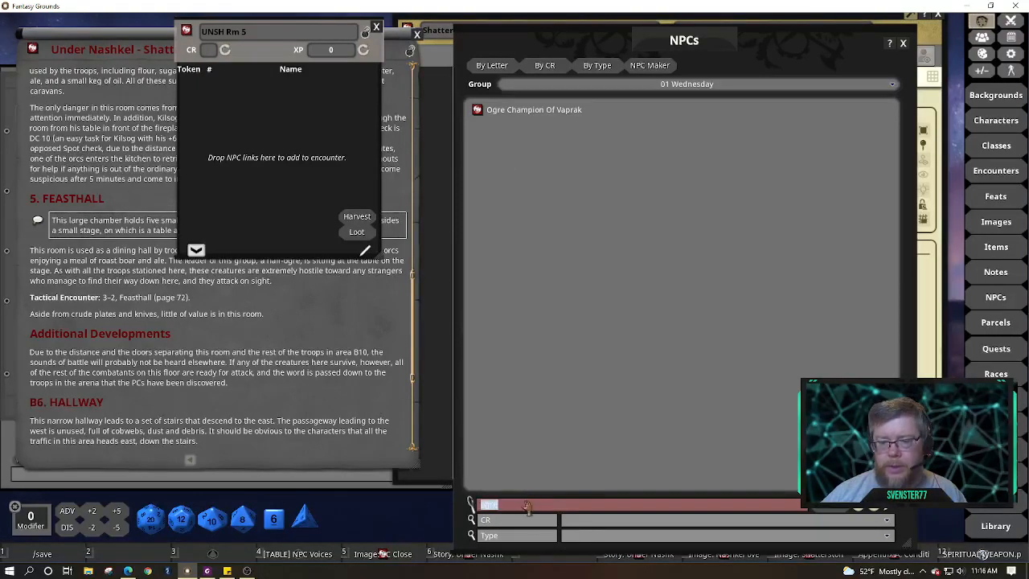
pyautogui.press('BackSpace')
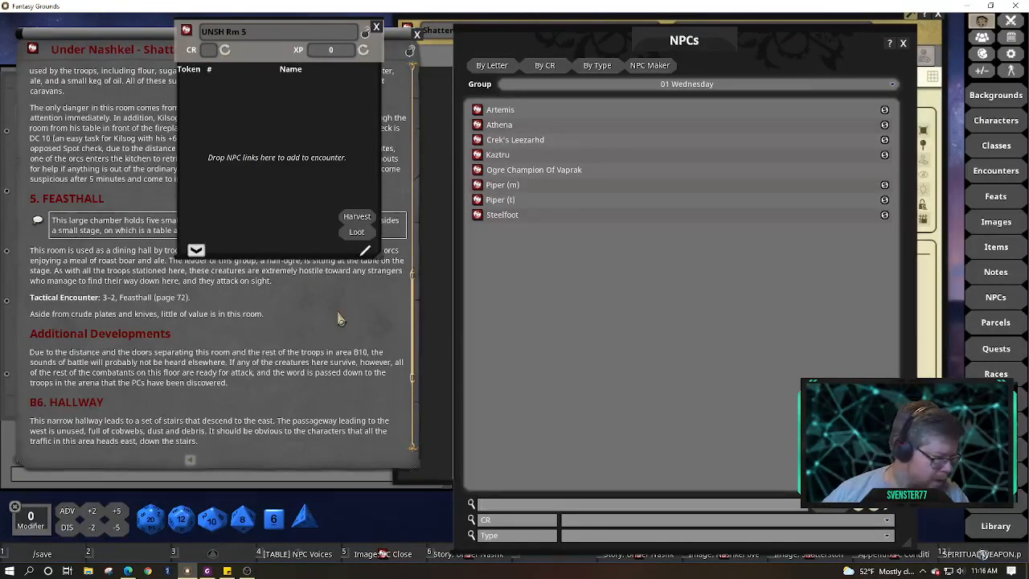
# Rename the ogre champion copy to Kilsog with non-ID name Half Ogre Warrior
pyautogui.click(596, 170)
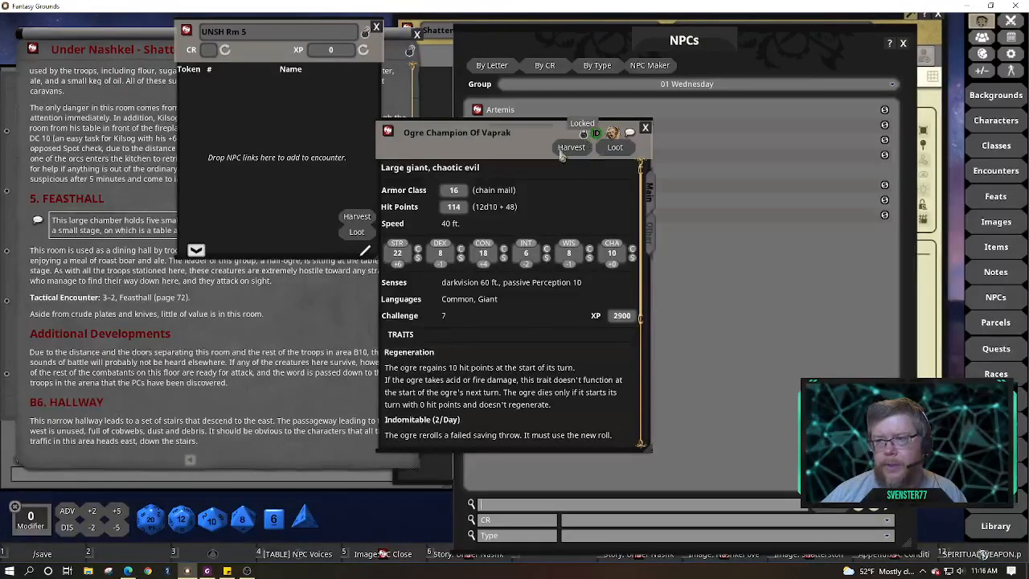
pyautogui.click(584, 133)
pyautogui.click(527, 135)
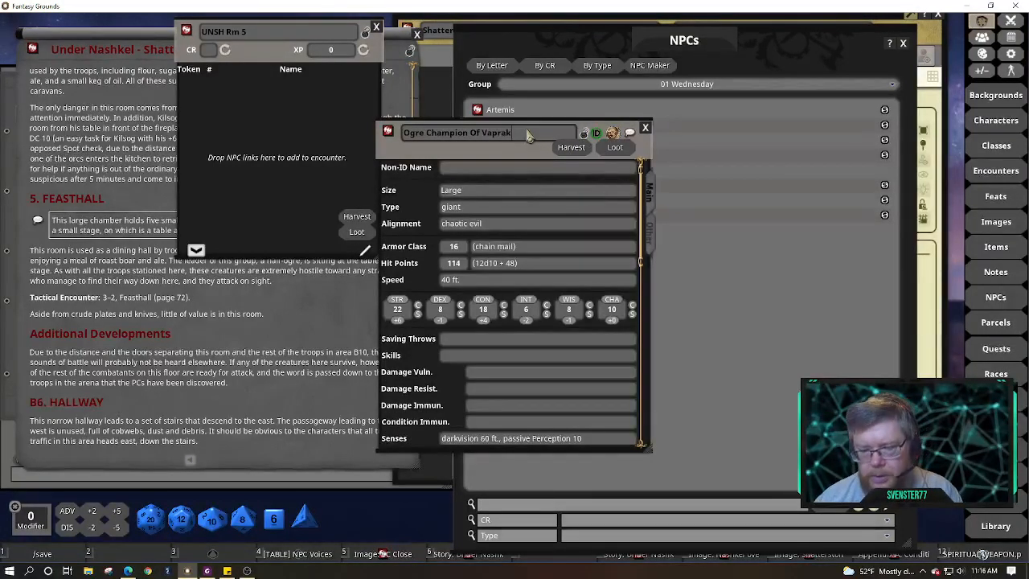
pyautogui.press('BackSpace')
pyautogui.press('BackSpace')
pyautogui.press('BackSpace')
pyautogui.press('BackSpace')
pyautogui.press('BackSpace')
pyautogui.press('BackSpace')
pyautogui.press('BackSpace')
pyautogui.press('BackSpace')
pyautogui.press('BackSpace')
pyautogui.press('BackSpace')
pyautogui.press('BackSpace')
pyautogui.press('BackSpace')
pyautogui.press('BackSpace')
pyautogui.press('BackSpace')
pyautogui.press('BackSpace')
pyautogui.press('BackSpace')
pyautogui.press('BackSpace')
pyautogui.press('BackSpace')
pyautogui.press('BackSpace')
pyautogui.press('BackSpace')
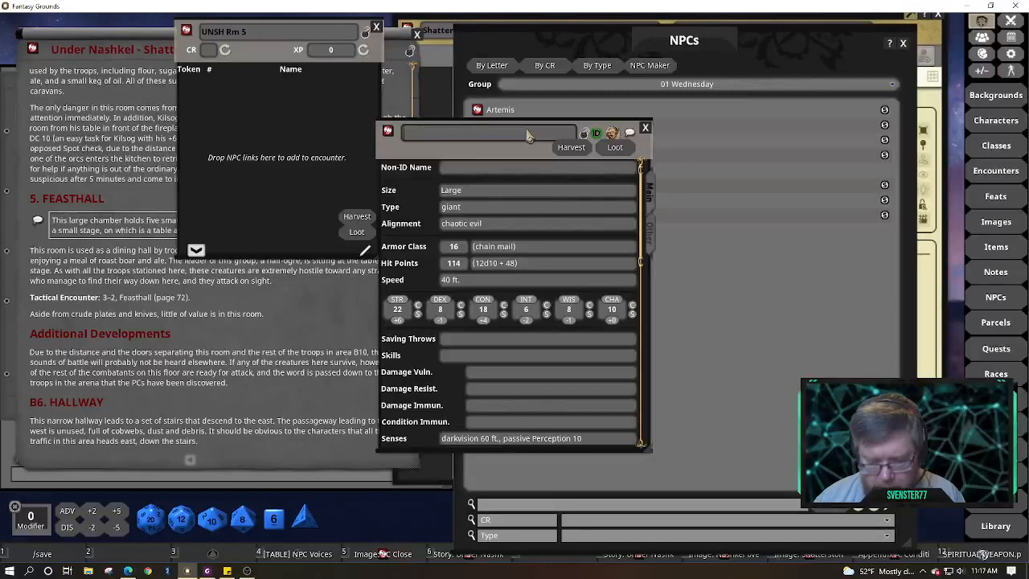
pyautogui.write('Kilsog')
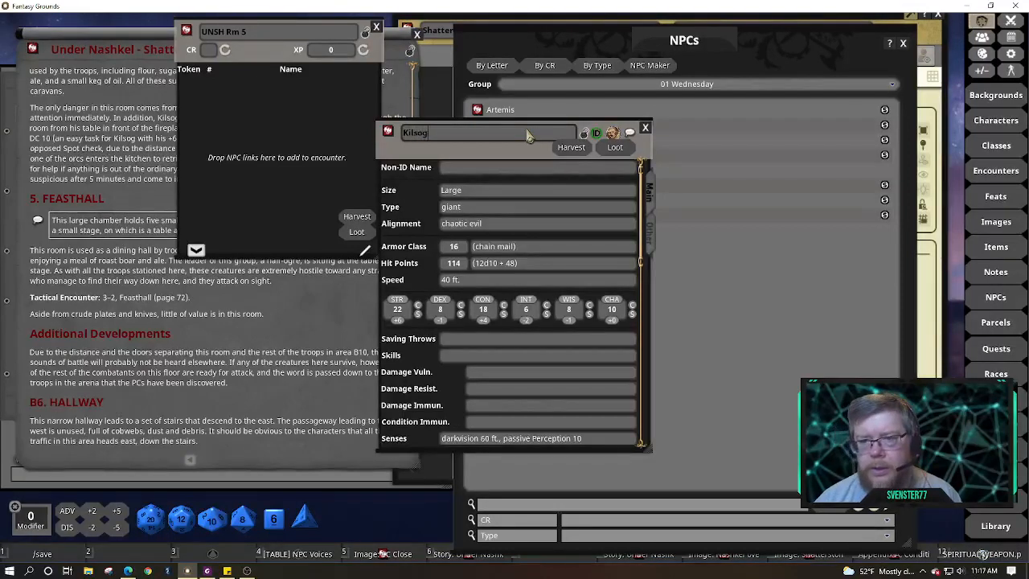
pyautogui.click(524, 169)
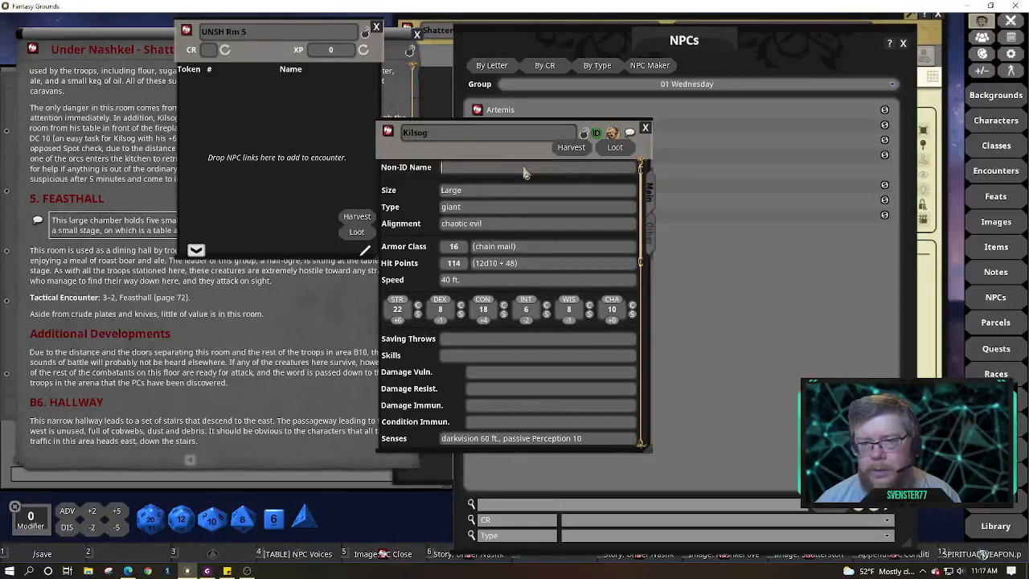
pyautogui.write('Half')
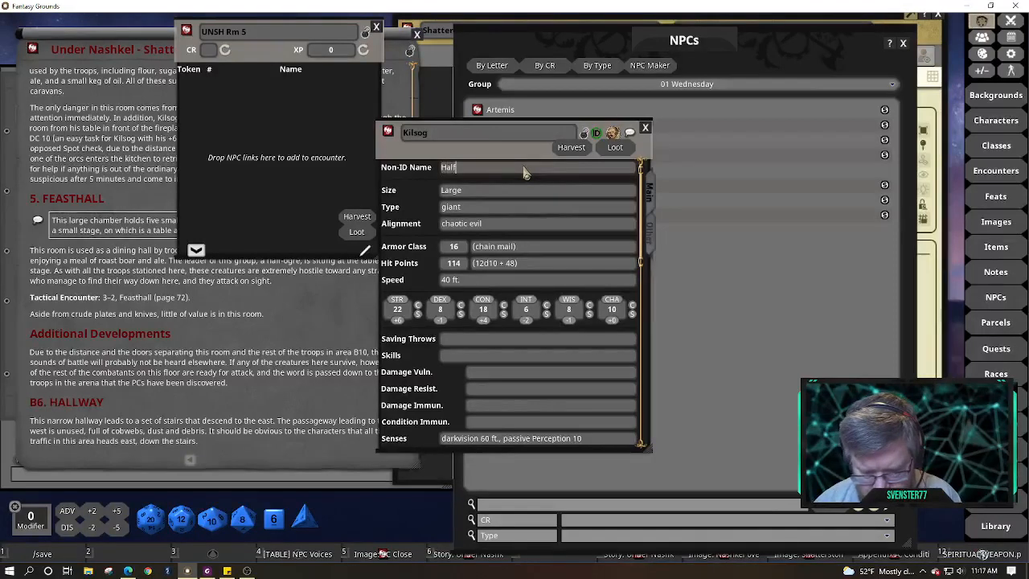
pyautogui.write(' O')
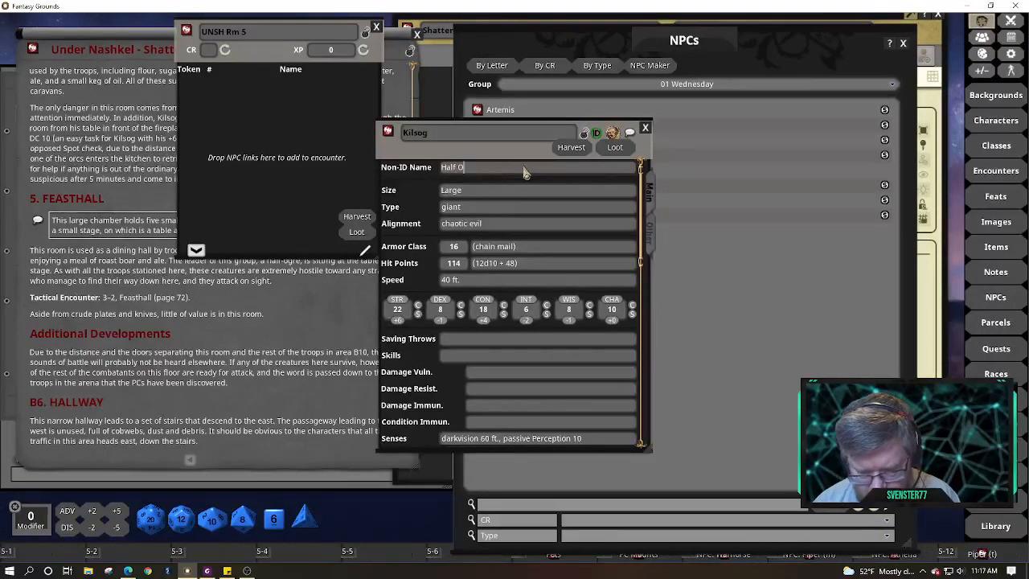
pyautogui.write('gre Wa')
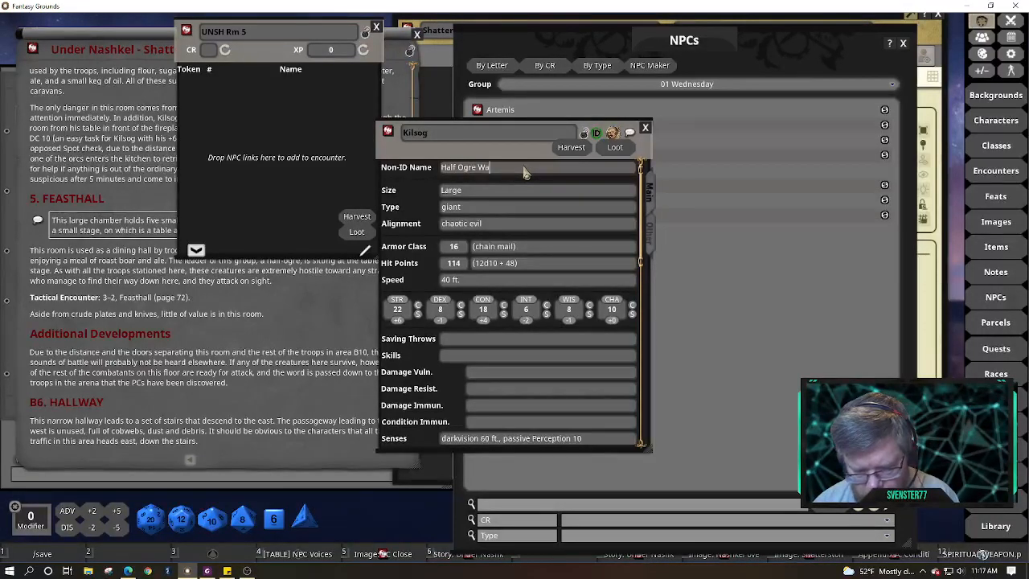
pyautogui.write('rro')
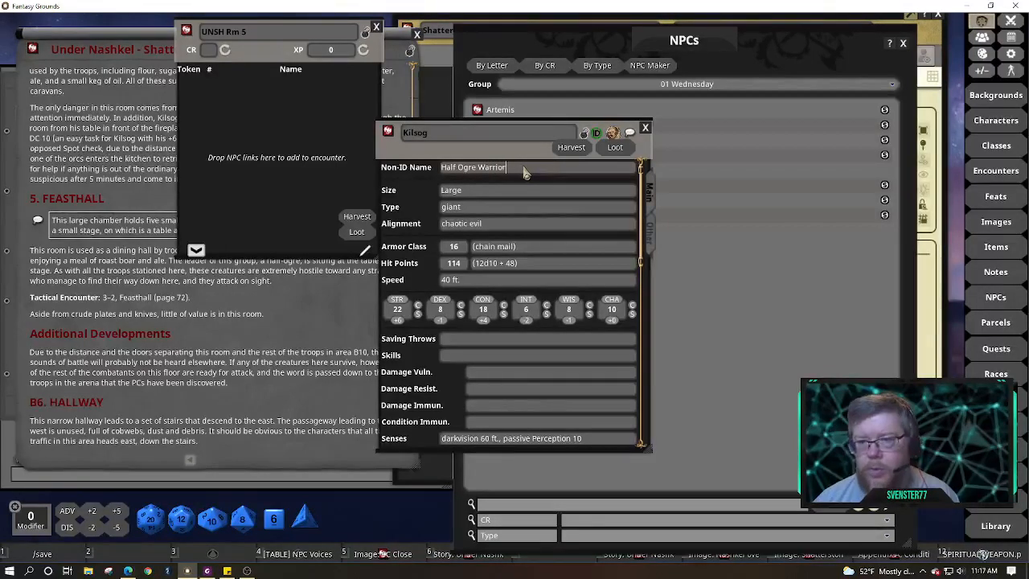
# Set Kilsog's size to Medium
pyautogui.click(479, 196)
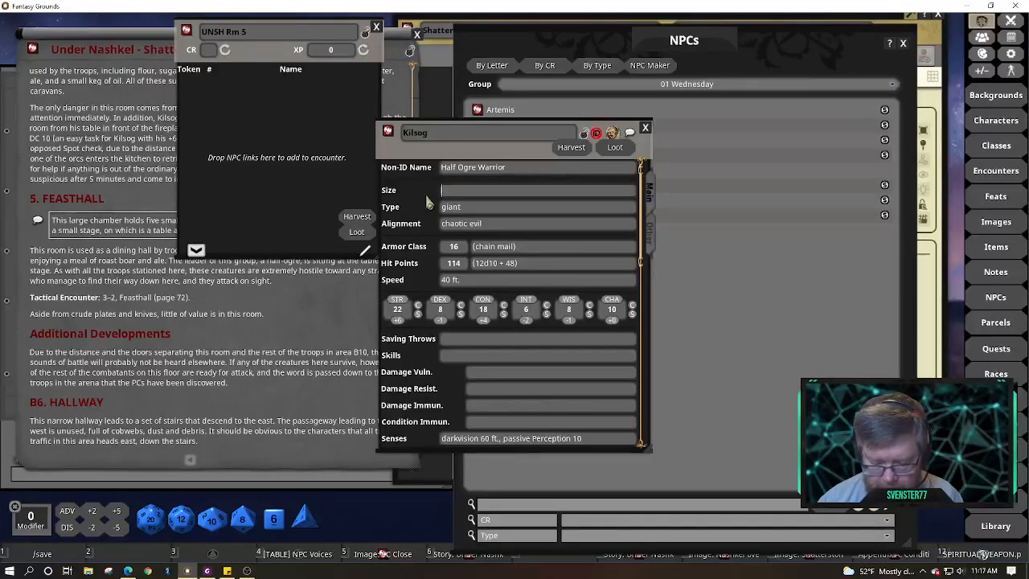
pyautogui.write('Medium')
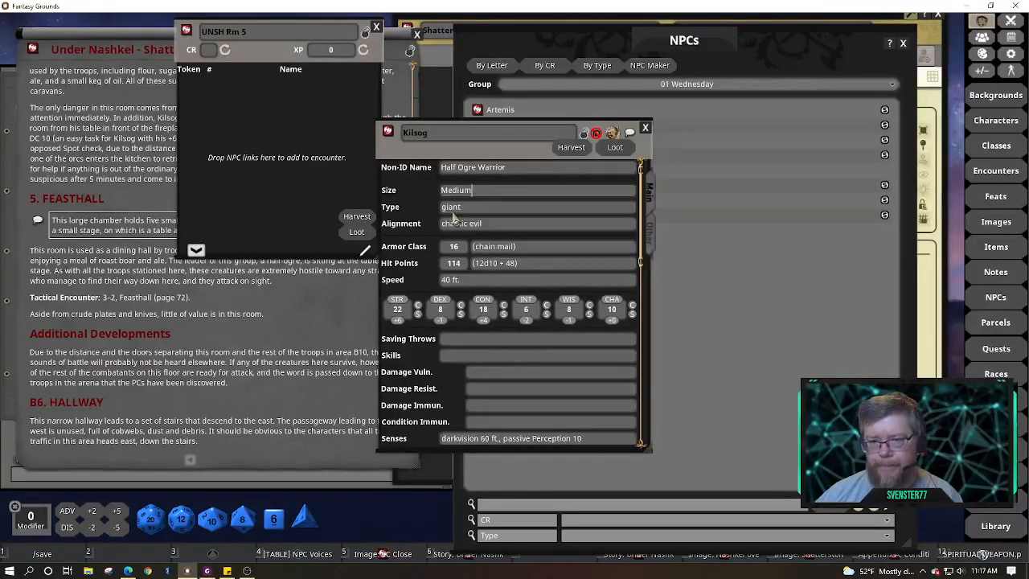
pyautogui.scroll(-3, 483, 278)
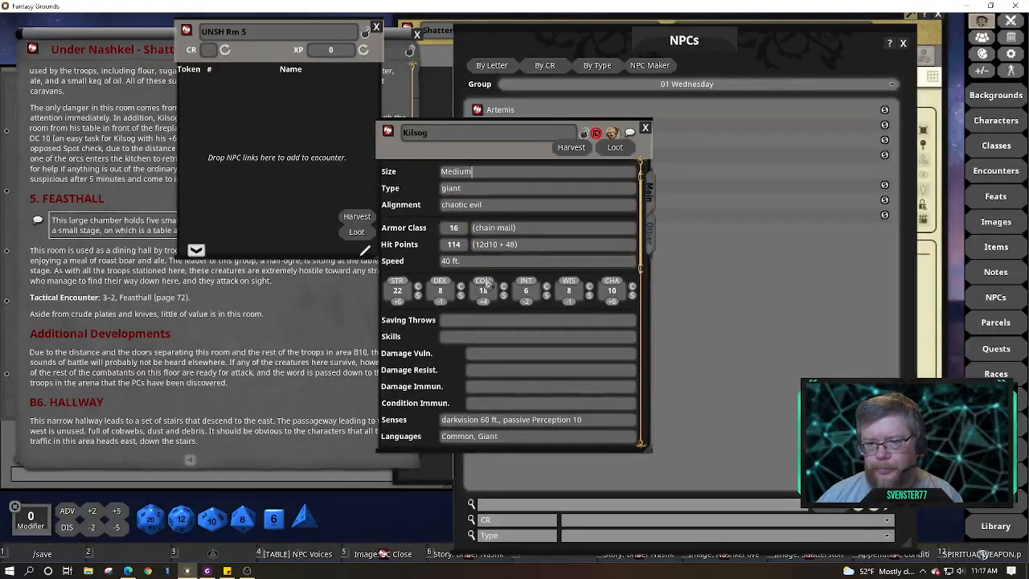
pyautogui.scroll(-2, 486, 283)
pyautogui.scroll(-3, 486, 283)
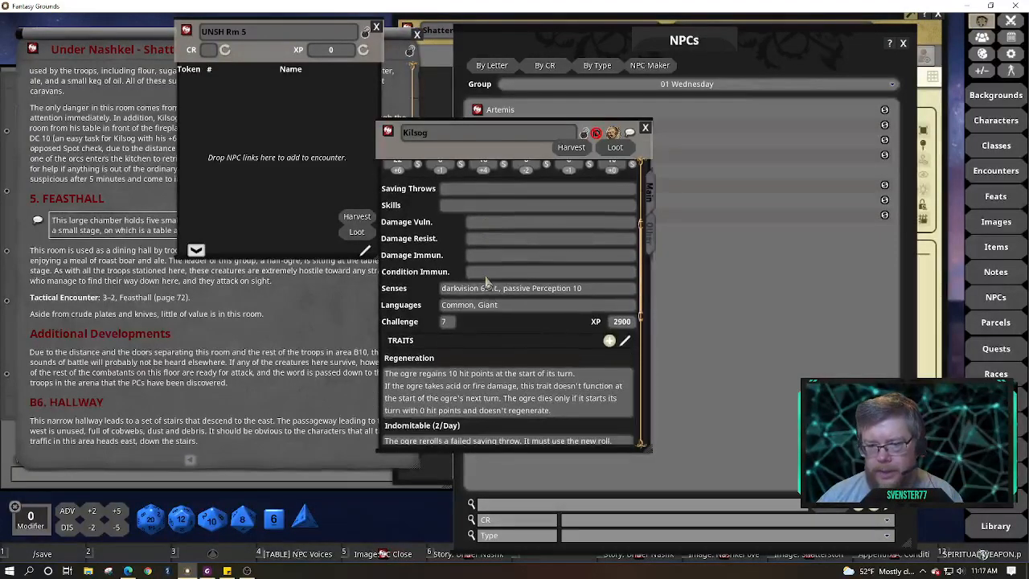
pyautogui.scroll(8, 515, 242)
# Check the creature type field and look over the rest of Kilsog's stat block
pyautogui.click(529, 211)
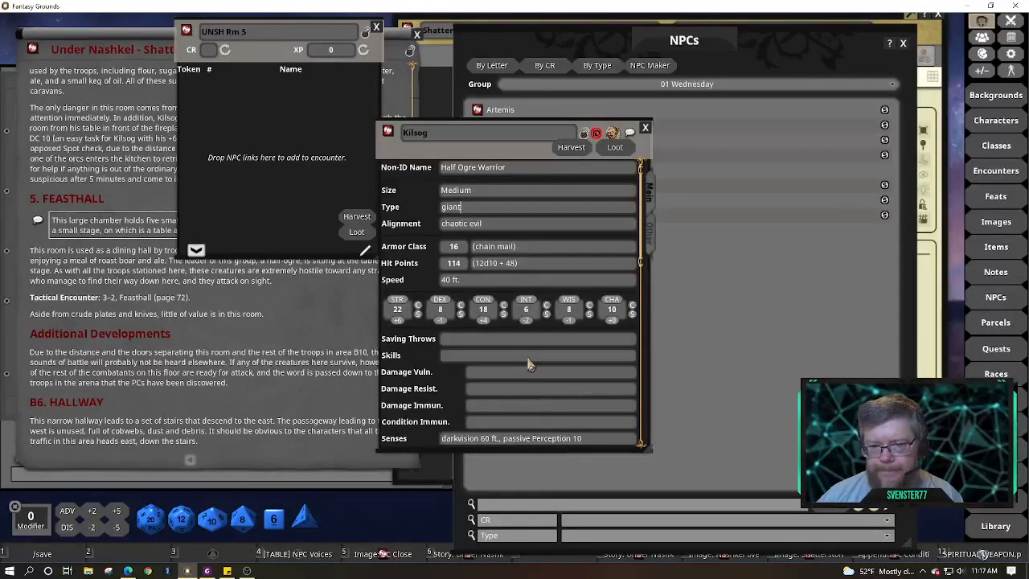
pyautogui.scroll(-7, 528, 363)
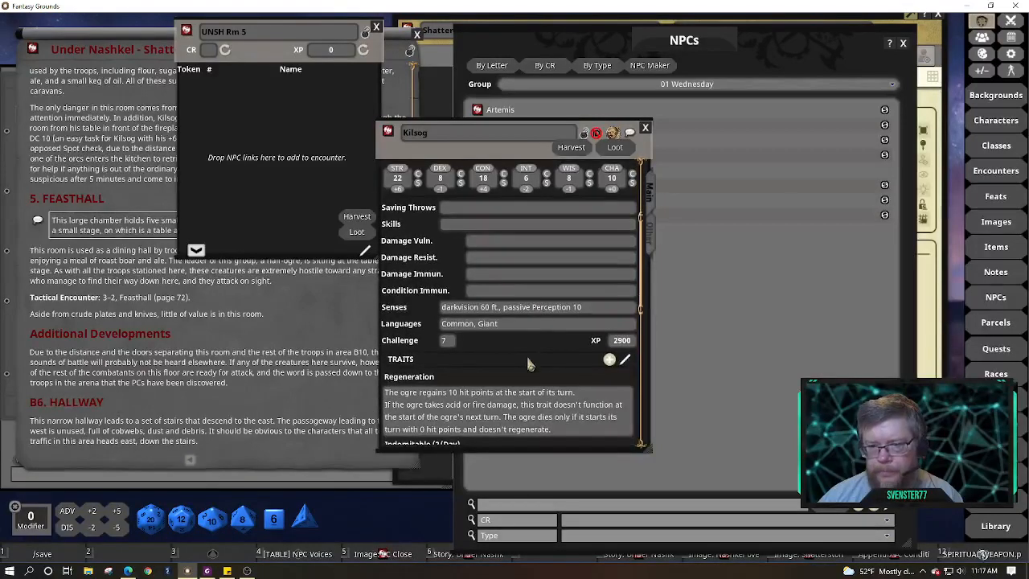
pyautogui.scroll(-3, 528, 363)
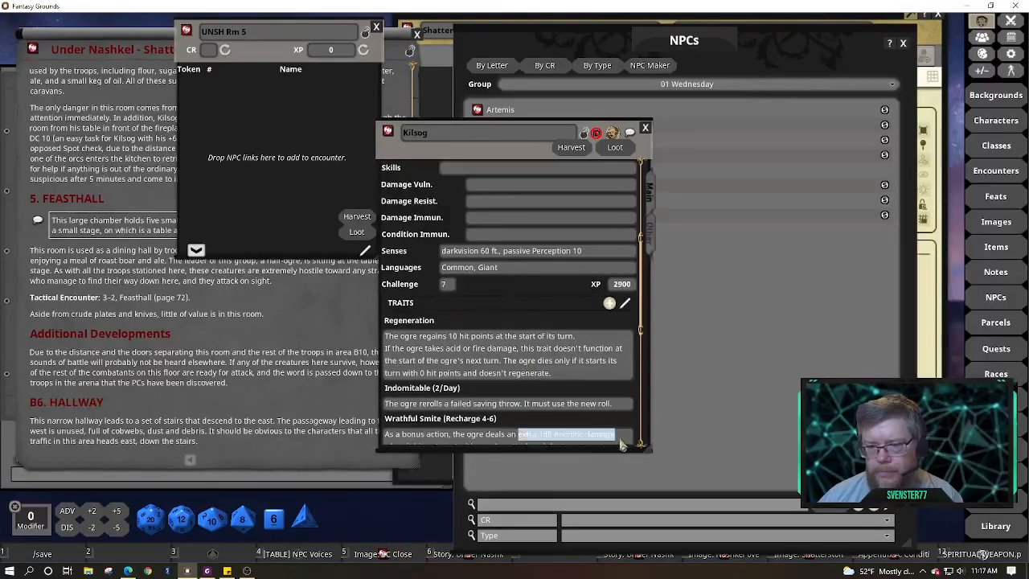
pyautogui.moveTo(664, 450); pyautogui.dragTo(753, 463)
pyautogui.scroll(-5, 658, 436)
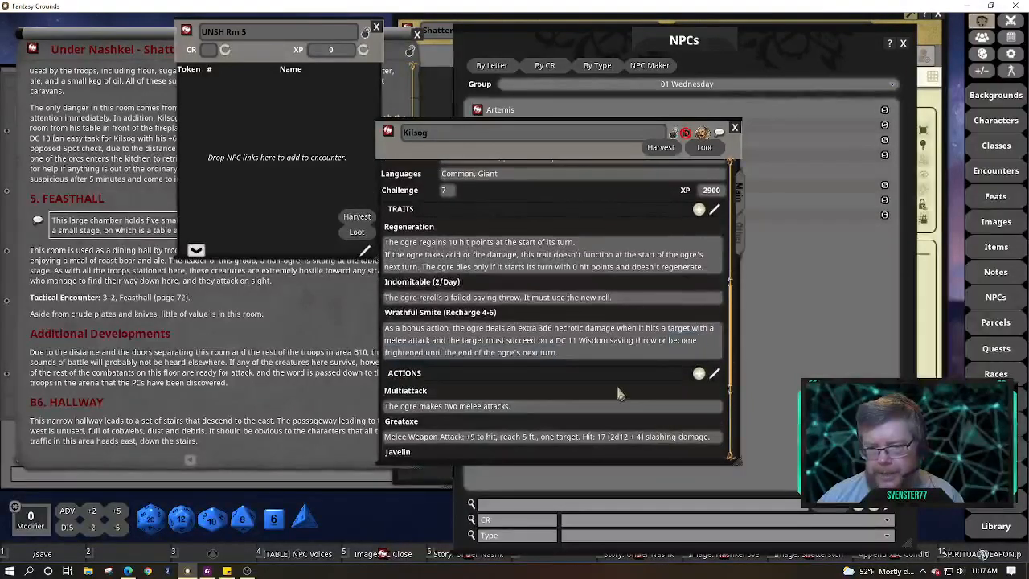
pyautogui.scroll(-5, 619, 394)
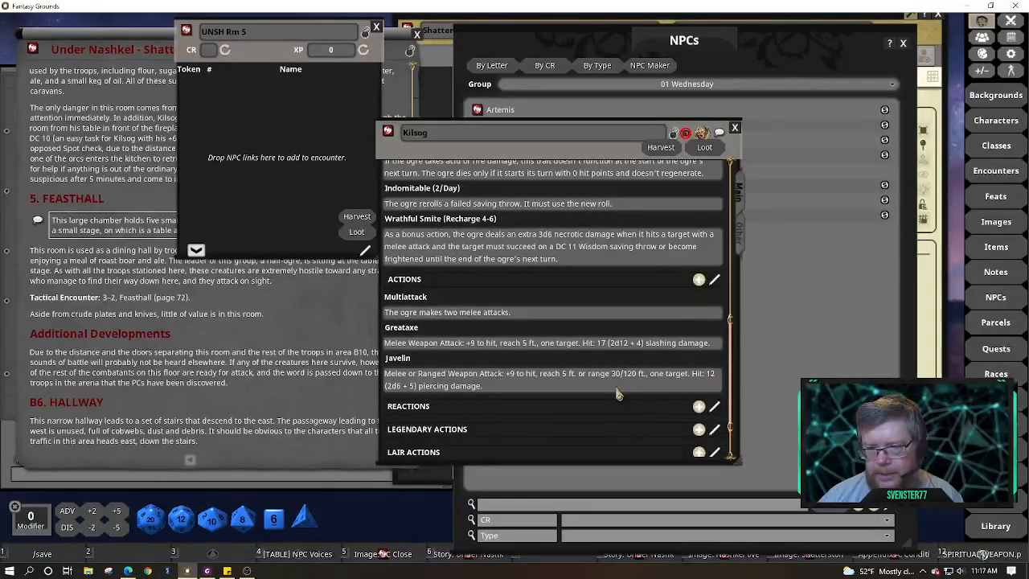
pyautogui.scroll(-3, 618, 394)
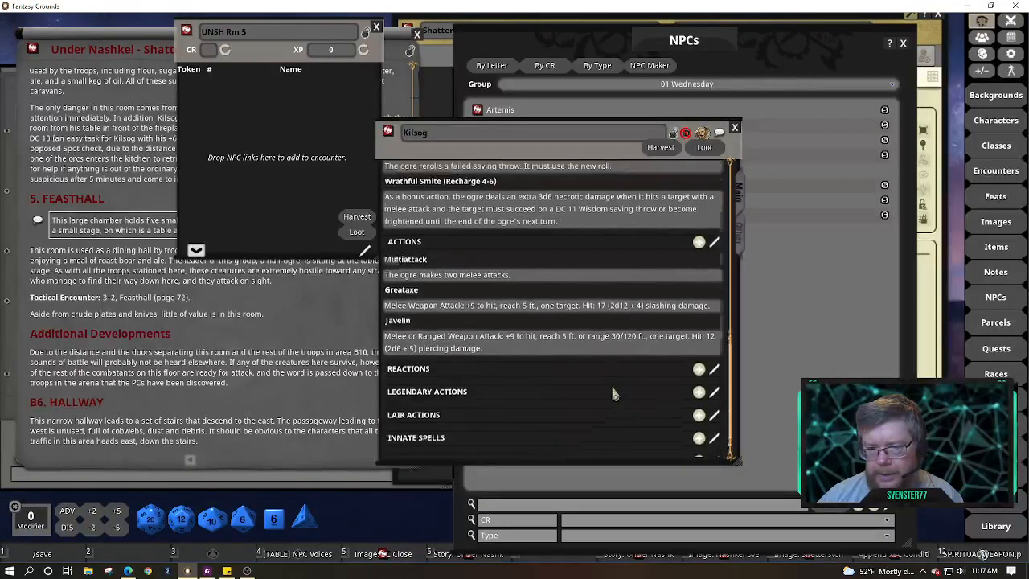
pyautogui.scroll(5, 616, 394)
pyautogui.scroll(1, 616, 394)
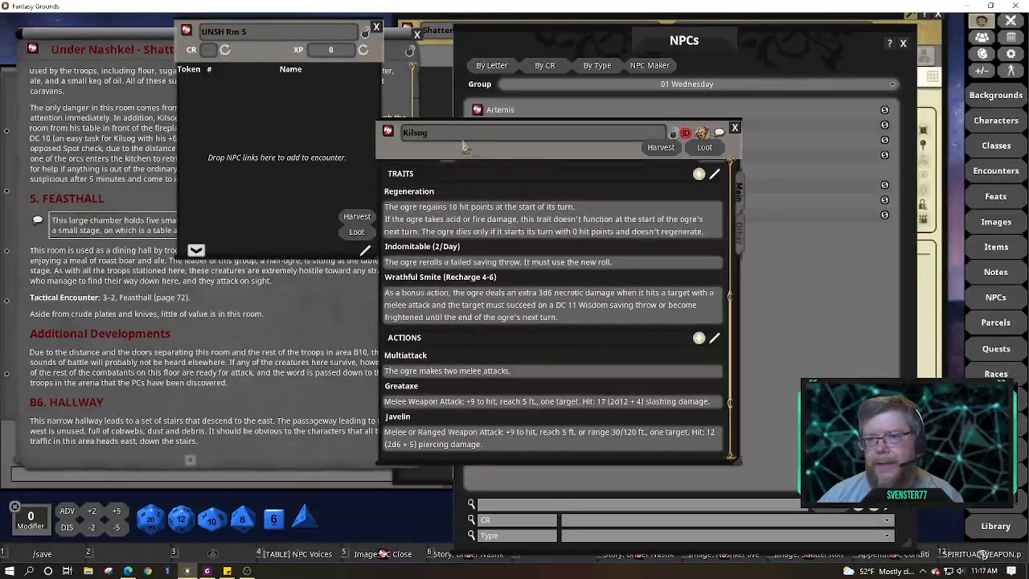
# Move Kilsog's sheet aside and switch the NPC list to the (All) group
pyautogui.moveTo(468, 142); pyautogui.dragTo(112, 127)
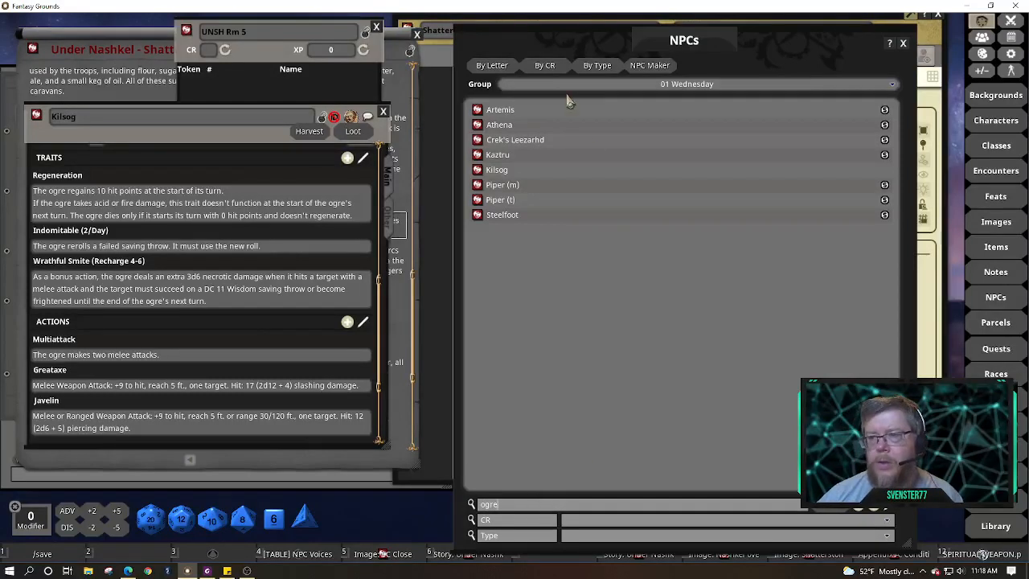
pyautogui.click(890, 89)
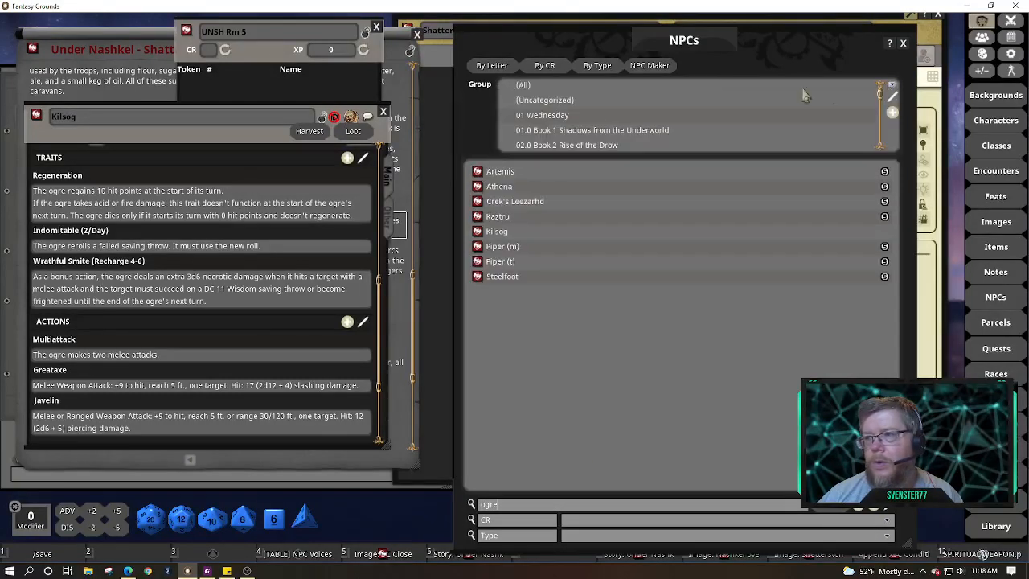
pyautogui.click(527, 90)
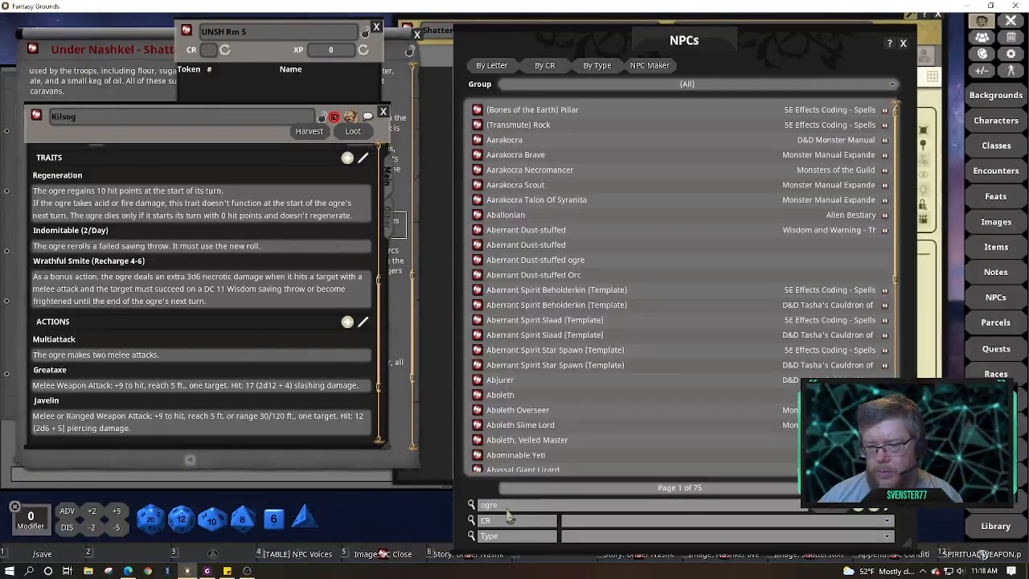
# Filter NPCs by 'ogre' and review the Ogre Champion Of Grolantor and Ogre Chieftain stat blocks
pyautogui.click(507, 509)
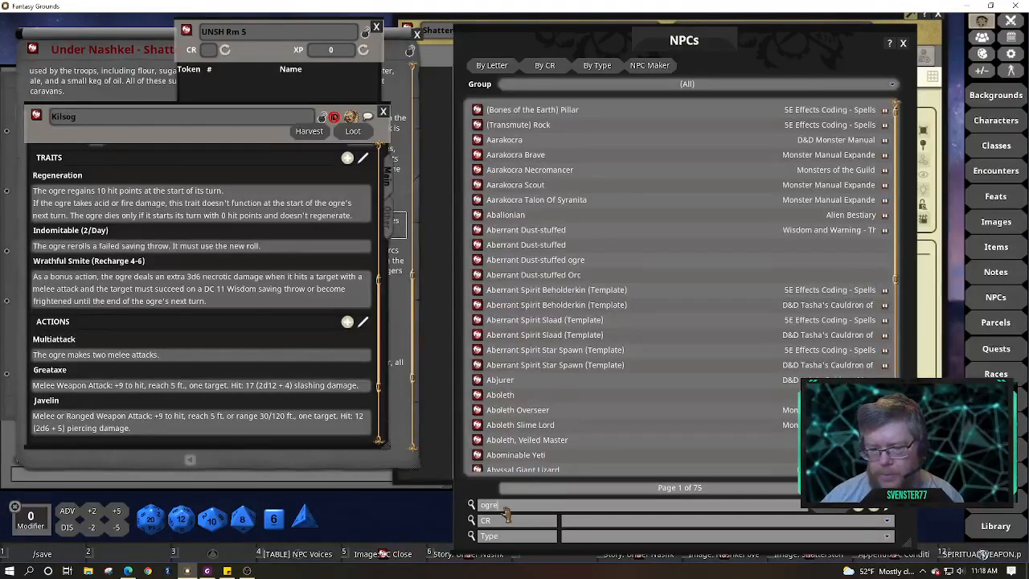
pyautogui.press('Return')
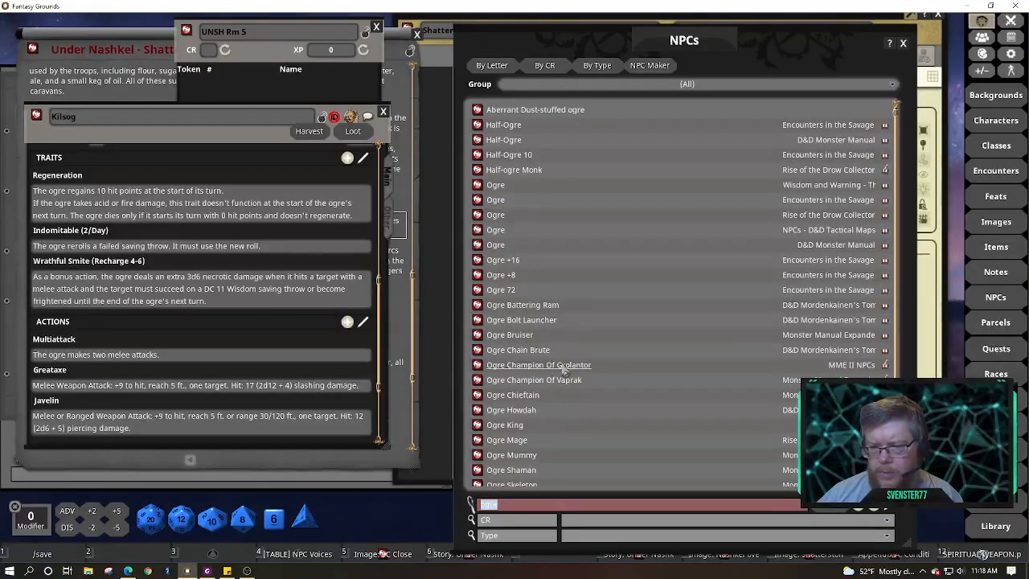
pyautogui.click(478, 365)
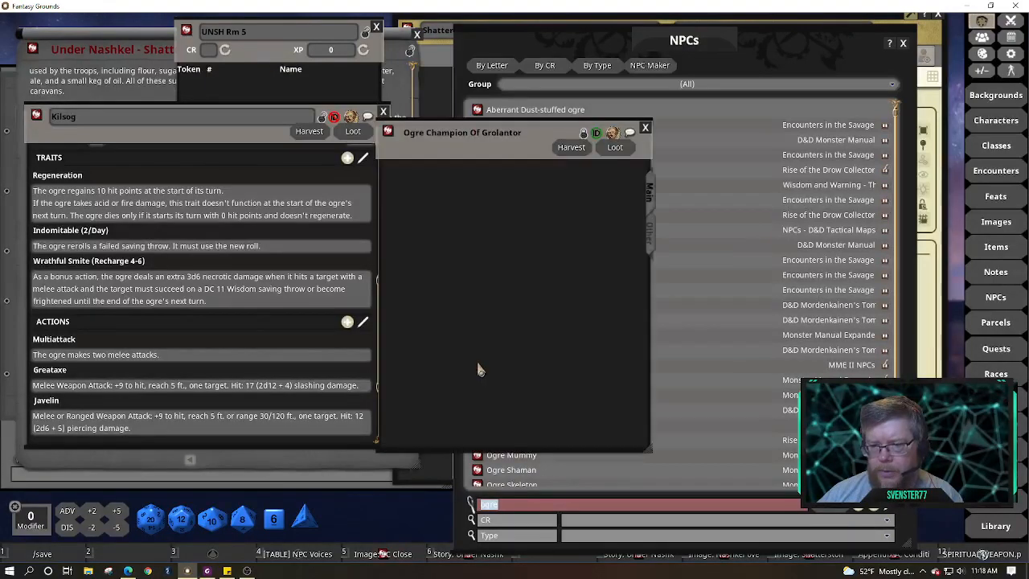
pyautogui.scroll(-5, 560, 364)
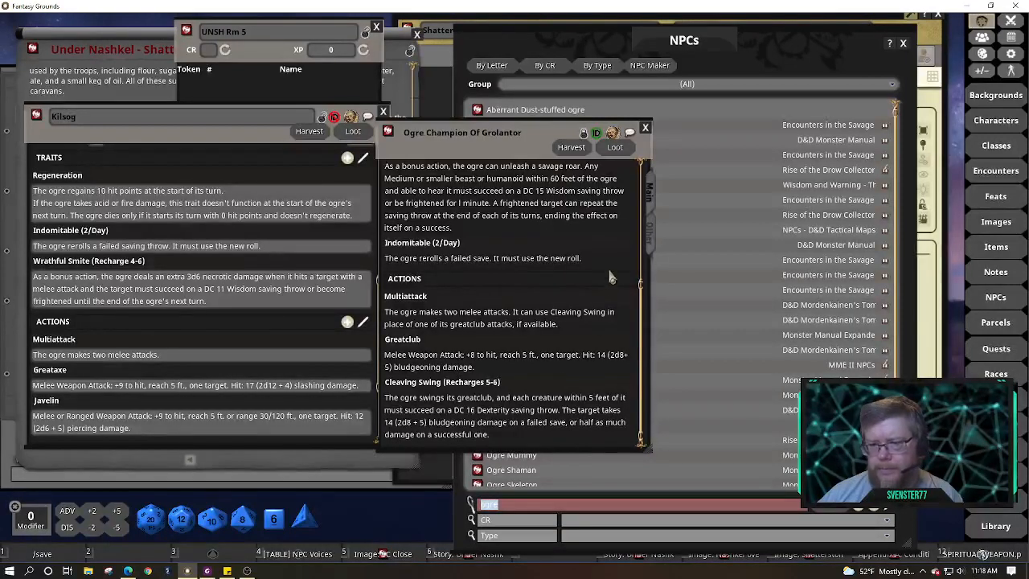
pyautogui.click(645, 129)
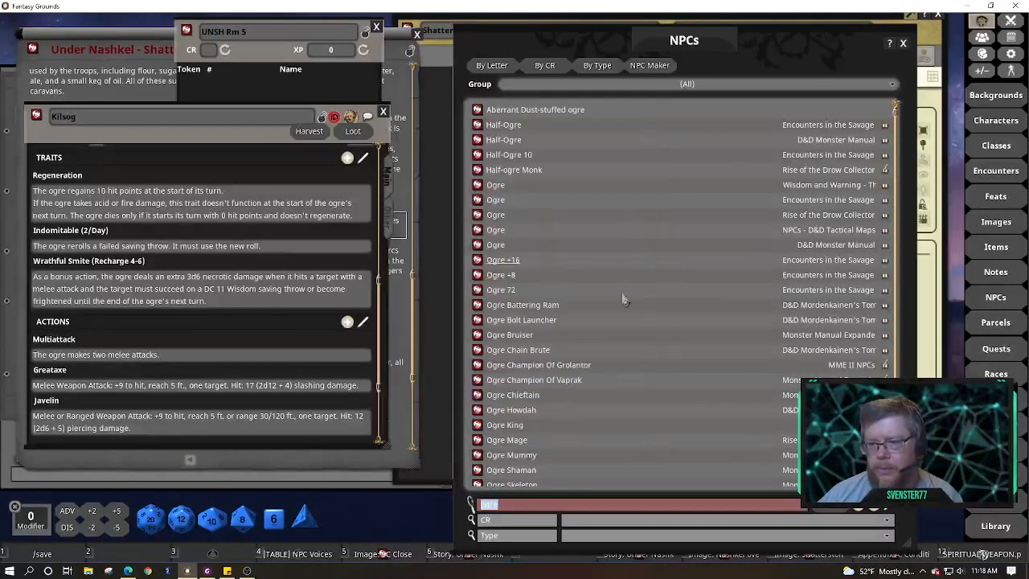
pyautogui.click(482, 395)
pyautogui.scroll(-5, 567, 337)
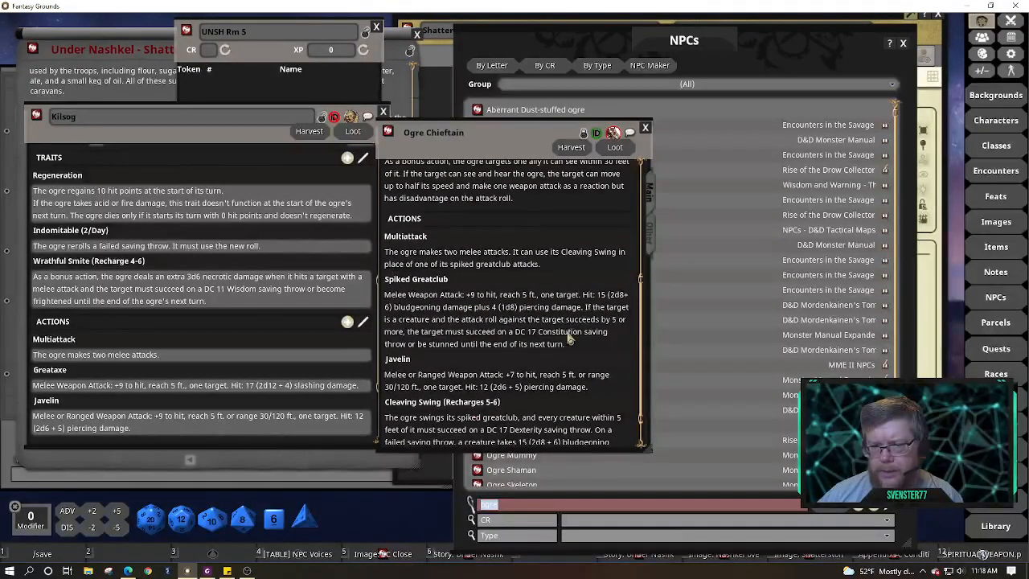
pyautogui.click(645, 130)
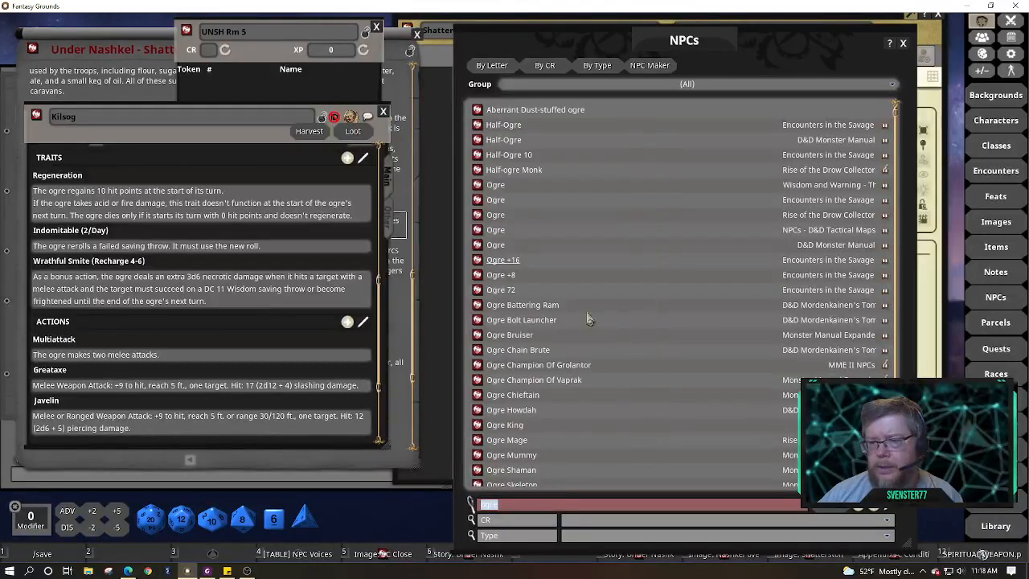
# Review the Ogre Howdah stat block, then open Ogre Warhulk
pyautogui.click(480, 411)
pyautogui.scroll(-2, 585, 354)
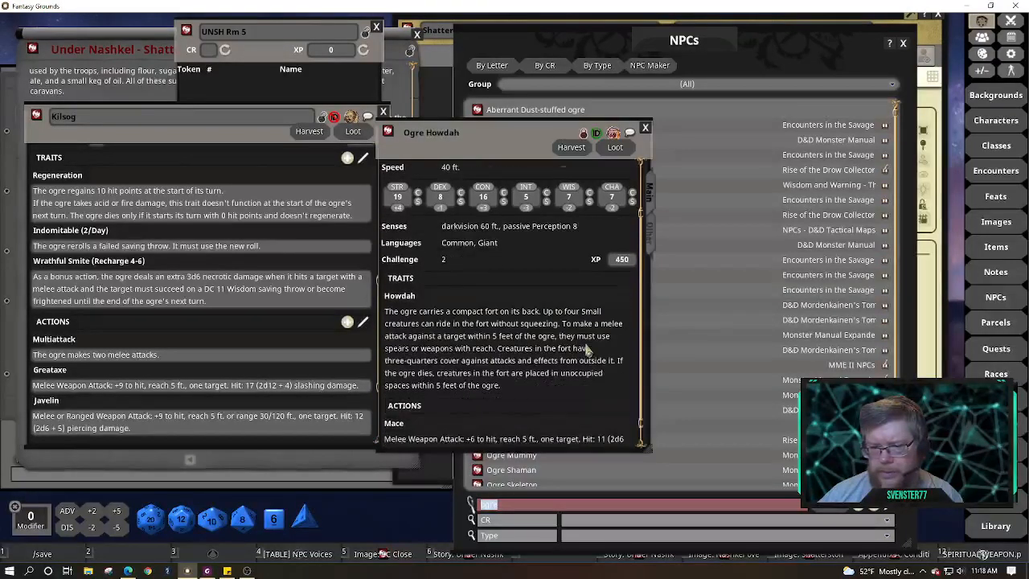
pyautogui.scroll(-1, 587, 349)
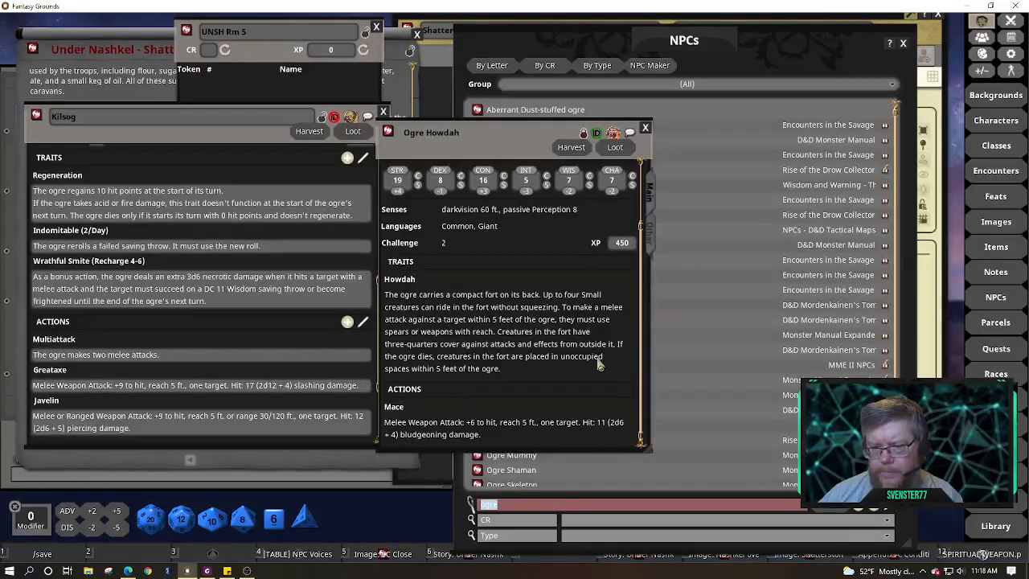
pyautogui.click(645, 127)
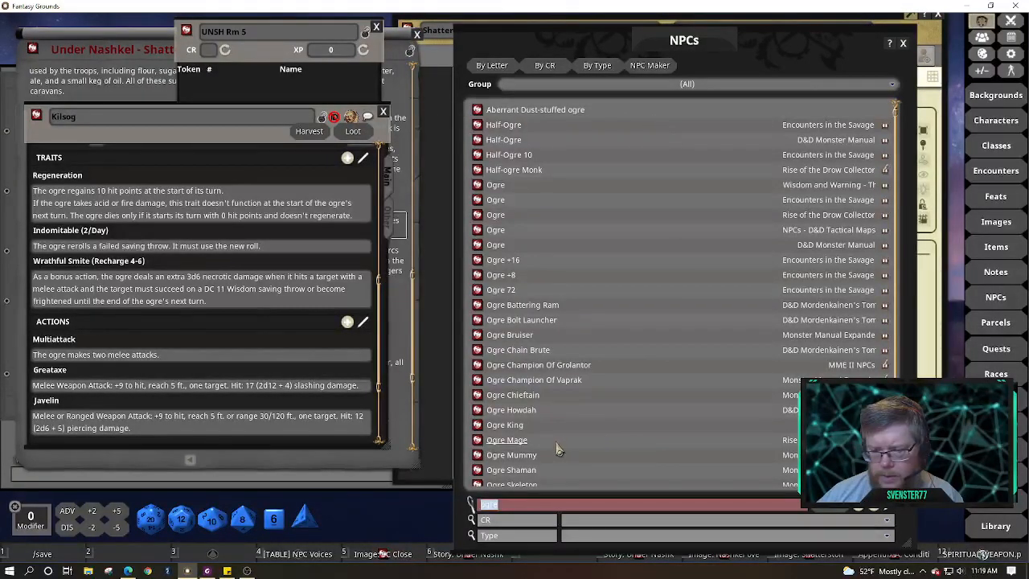
pyautogui.scroll(-5, 558, 450)
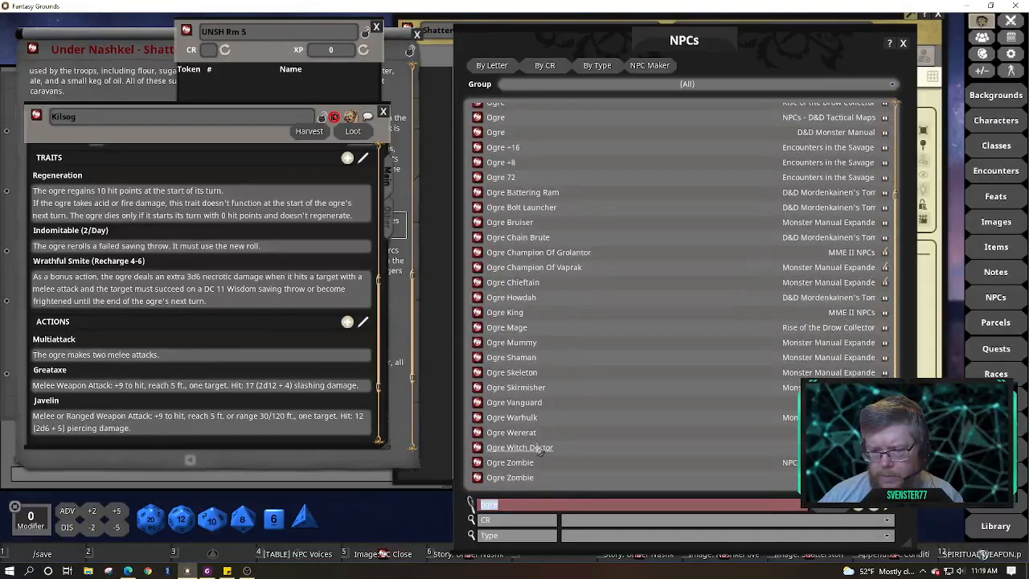
pyautogui.click(476, 417)
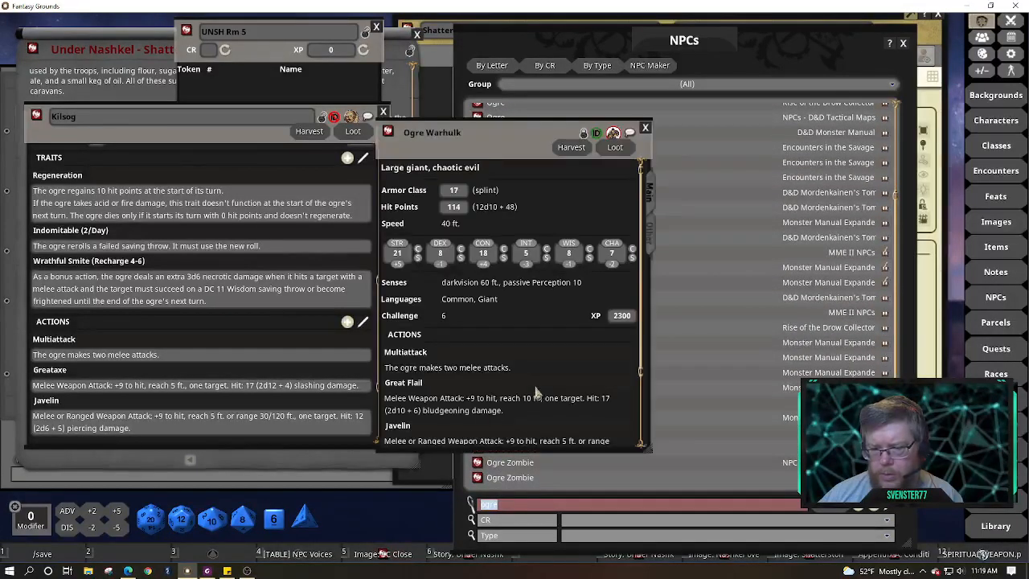
# Place the Ogre Warhulk sheet beside Kilsog's and scroll to Kilsog's Actions
pyautogui.scroll(-2, 543, 390)
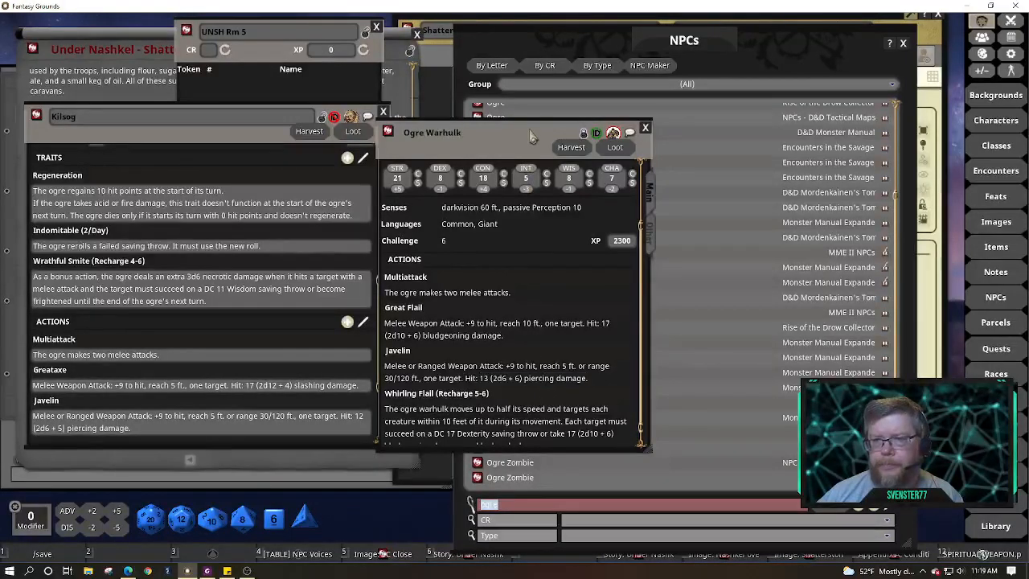
pyautogui.moveTo(531, 136); pyautogui.dragTo(623, 127)
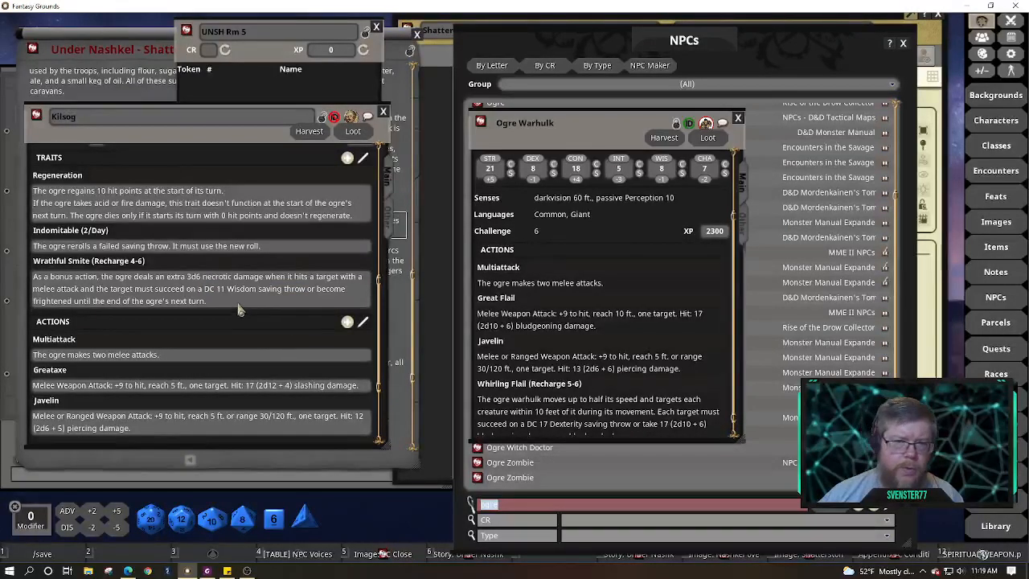
pyautogui.scroll(-2, 253, 320)
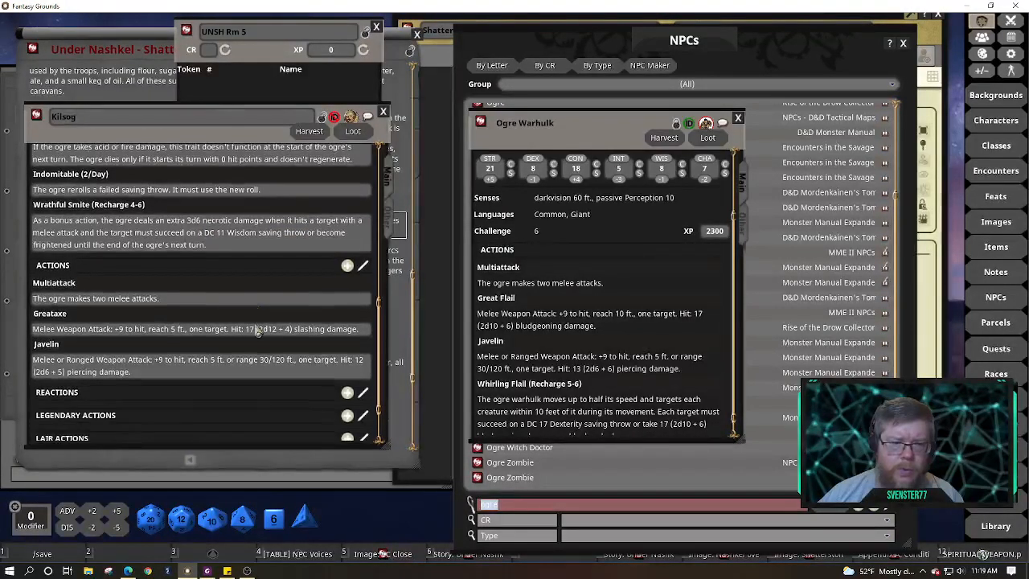
pyautogui.scroll(-1, 256, 332)
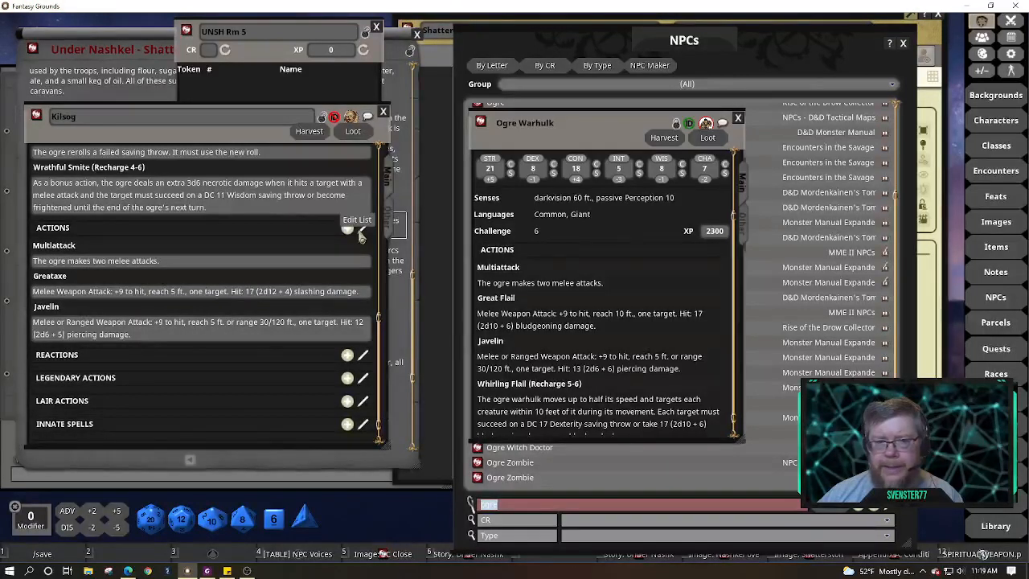
# Rename Kilsog's Greataxe action to Great Flail
pyautogui.click(361, 229)
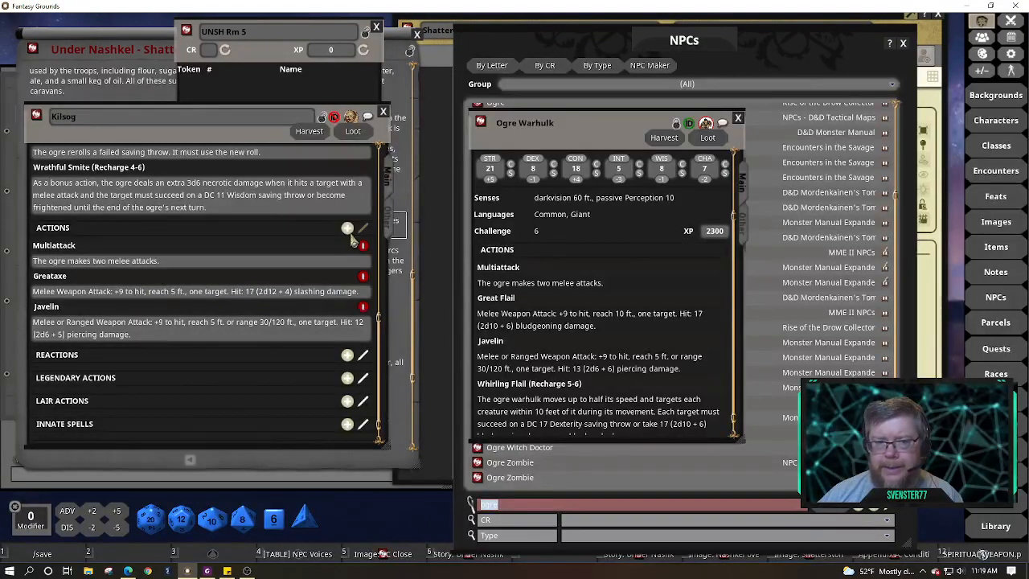
pyautogui.click(81, 279)
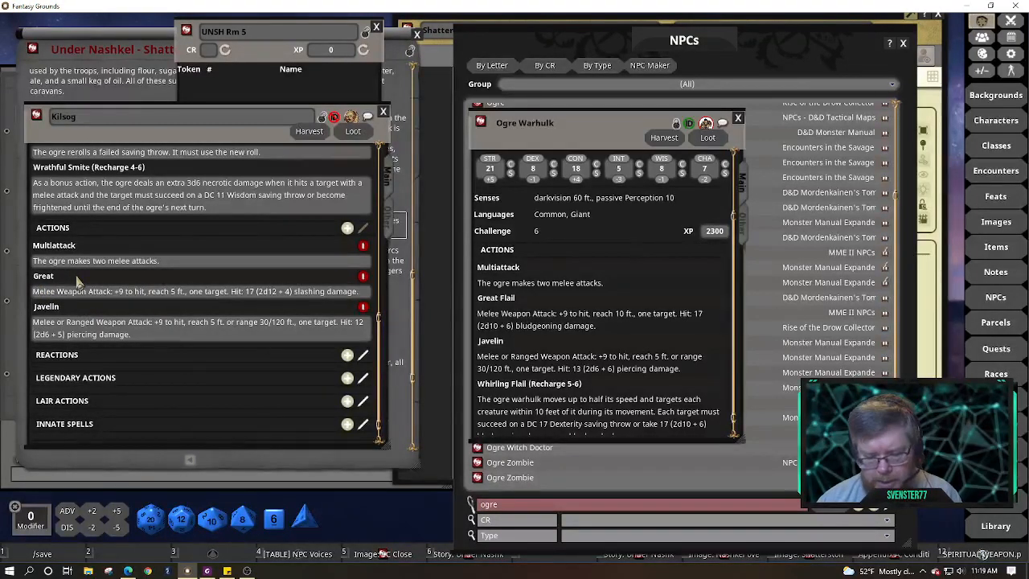
pyautogui.write('Flail')
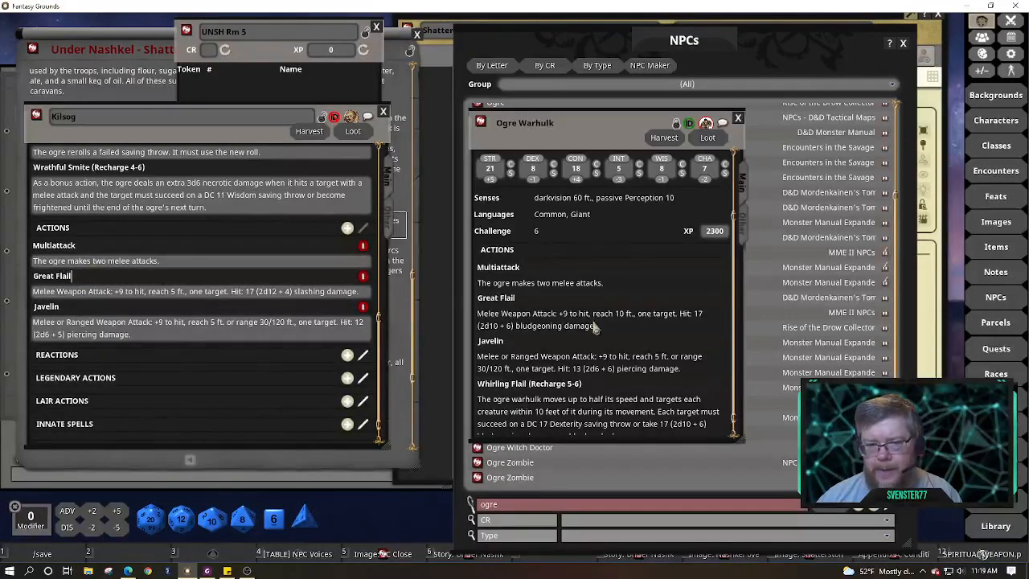
# Compare with Warhulk's Great Flail, end Kilsog's description with a period, and unlock Warhulk
pyautogui.moveTo(698, 314); pyautogui.dragTo(596, 337)
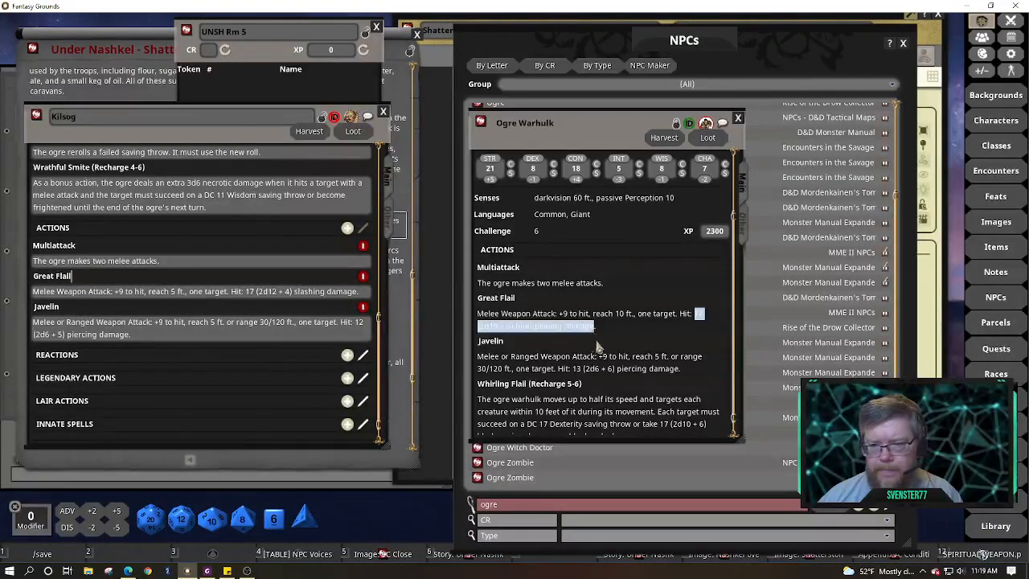
pyautogui.click(624, 347)
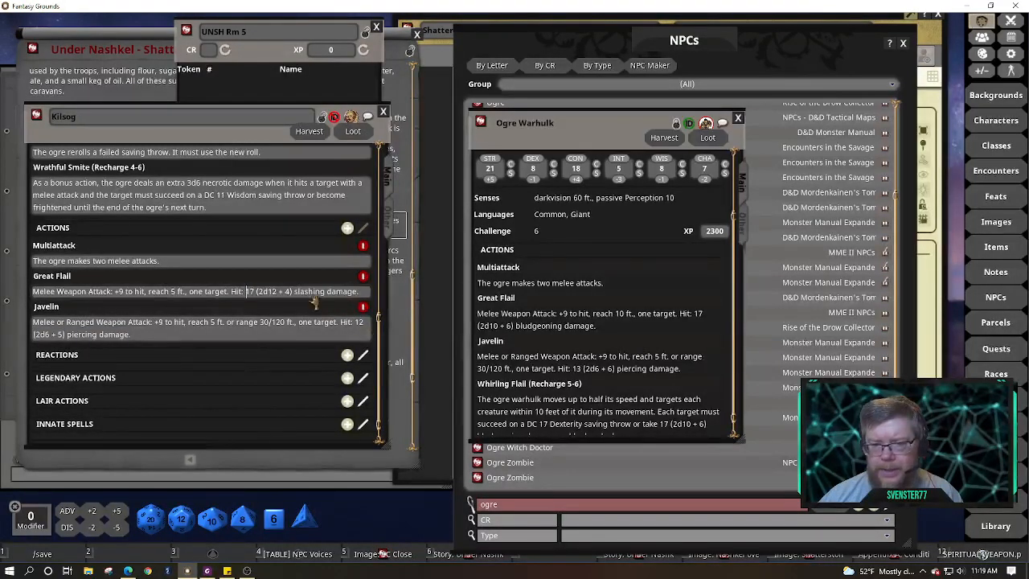
pyautogui.press('End')
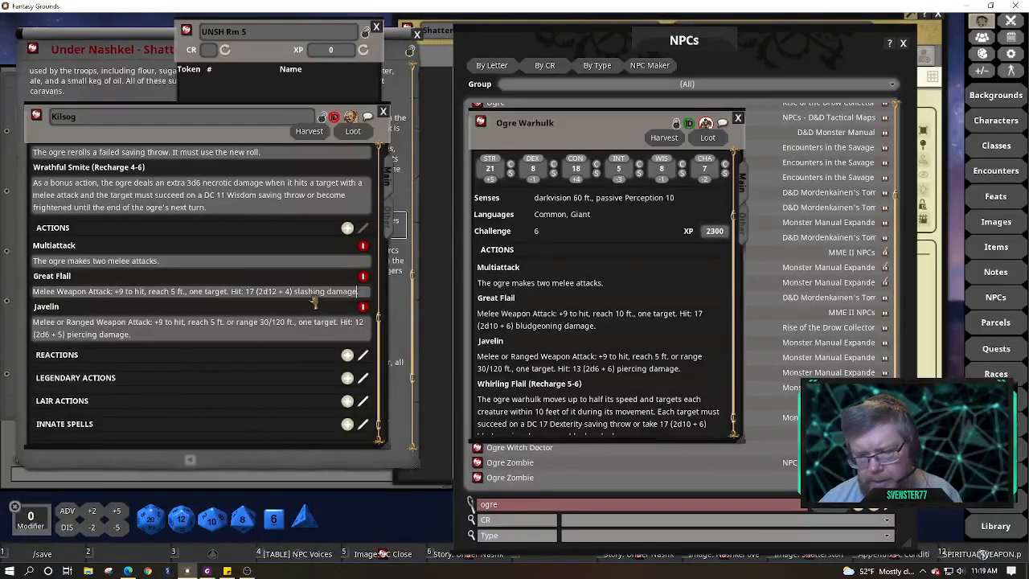
pyautogui.write('.')
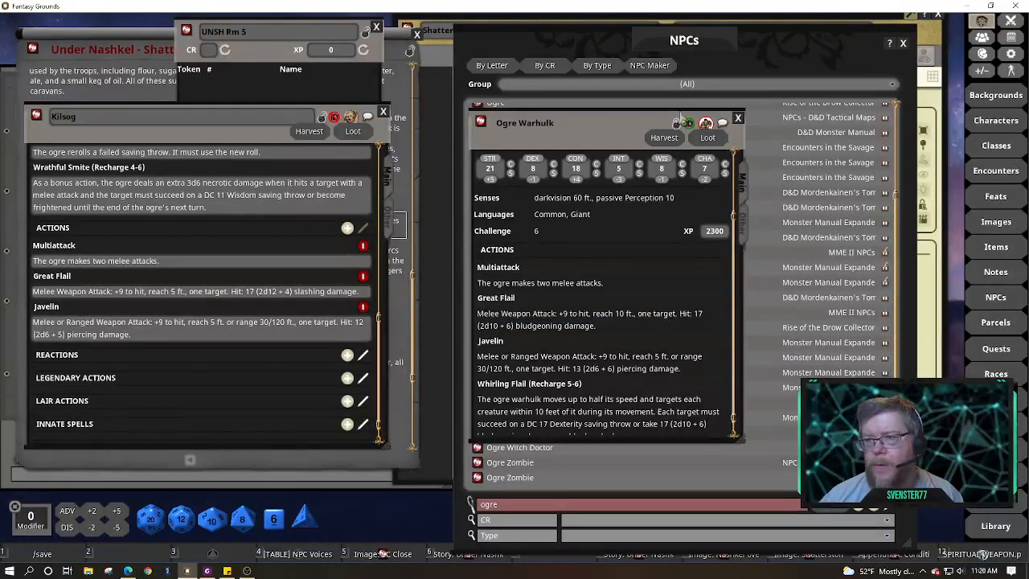
pyautogui.click(677, 125)
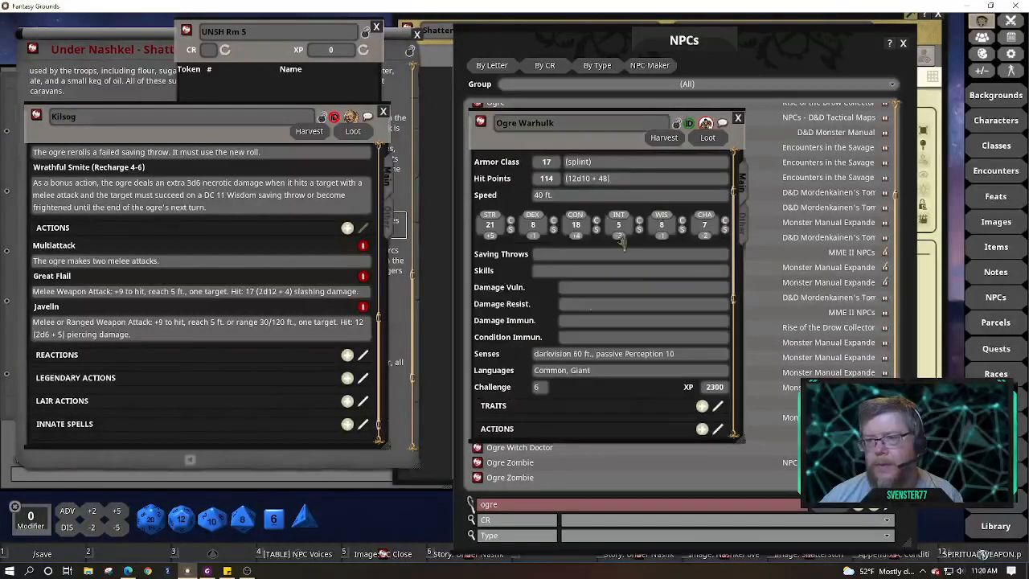
# Copy the word 'bludgeoning' from Ogre Warhulk's Great Flail text
pyautogui.scroll(-5, 554, 379)
pyautogui.scroll(-2, 555, 379)
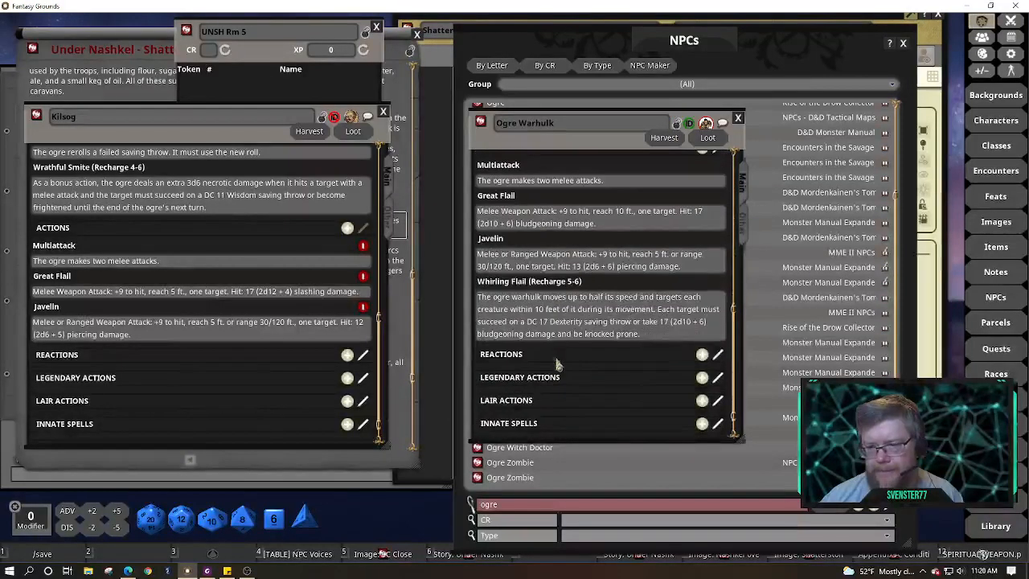
pyautogui.moveTo(695, 211); pyautogui.dragTo(623, 223)
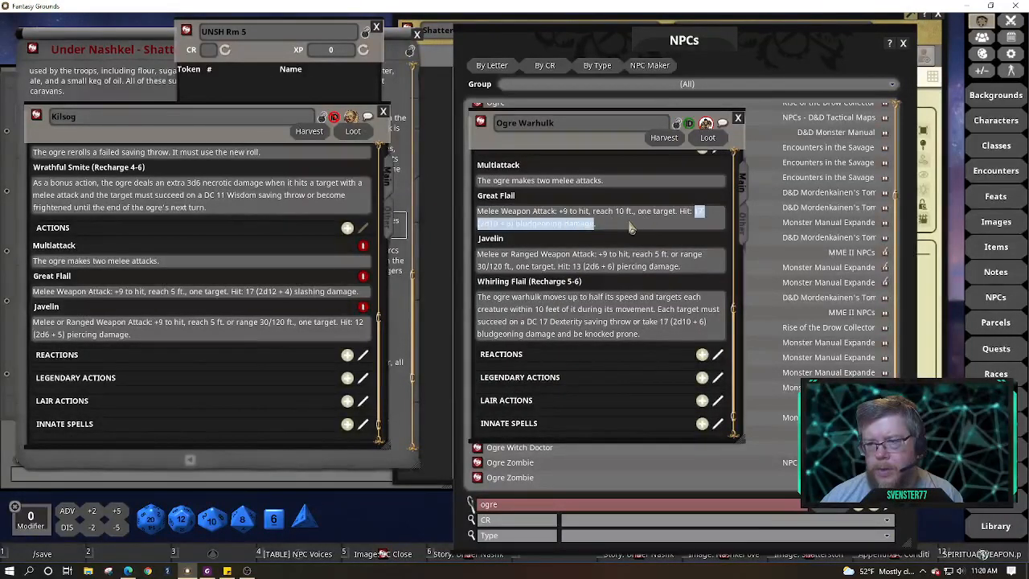
pyautogui.click(624, 231)
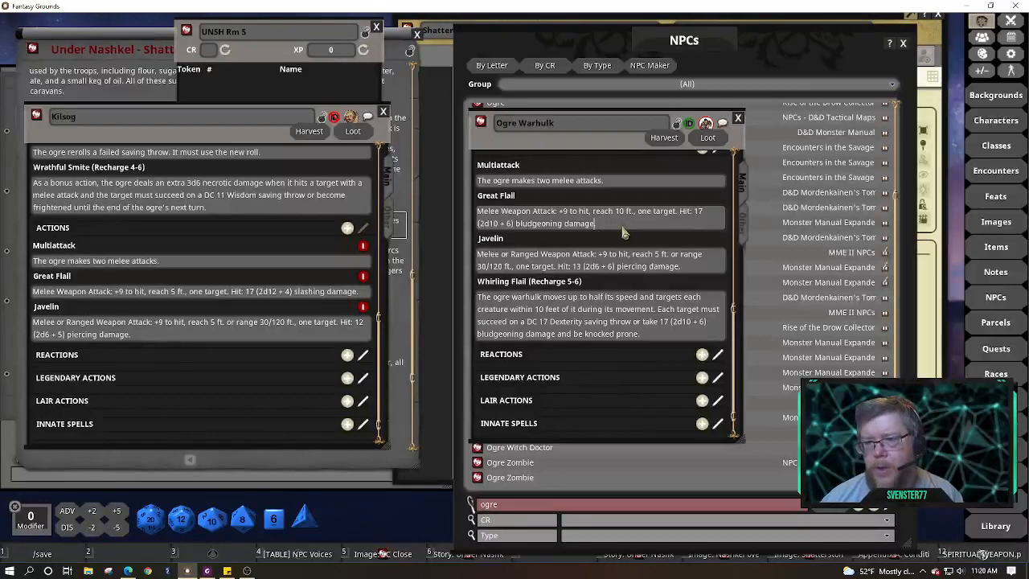
pyautogui.hotkey('shift', 'Left')
pyautogui.hotkey('shift', 'Left')
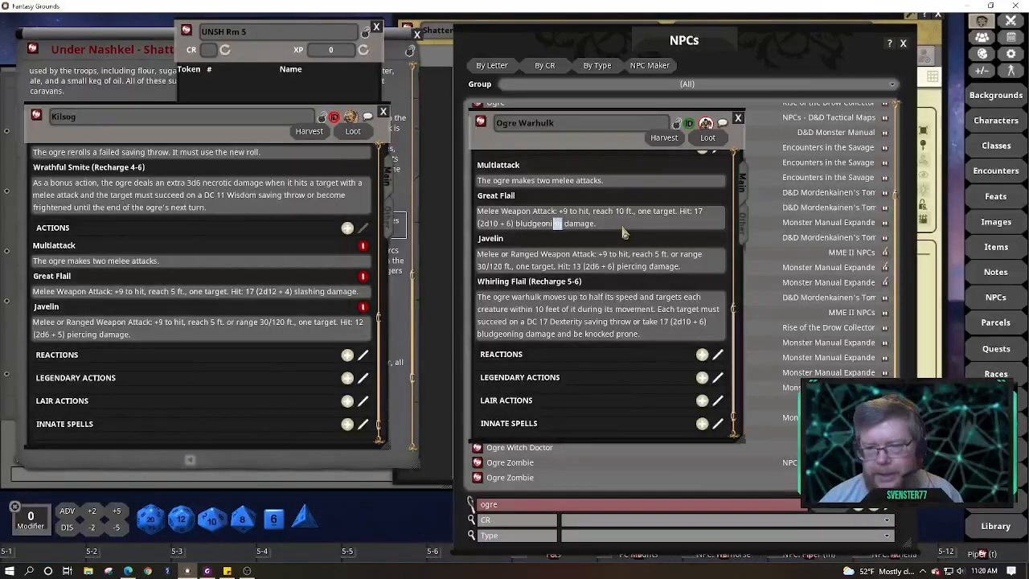
pyautogui.hotkey('shift', 'Left')
pyautogui.hotkey('shift', 'Left')
pyautogui.hotkey('shift', 'Left')
pyautogui.hotkey('shift', 'Left')
pyautogui.hotkey('shift', 'Left')
pyautogui.hotkey('shift', 'Left')
pyautogui.hotkey('shift', 'Left')
pyautogui.hotkey('shift', 'Left')
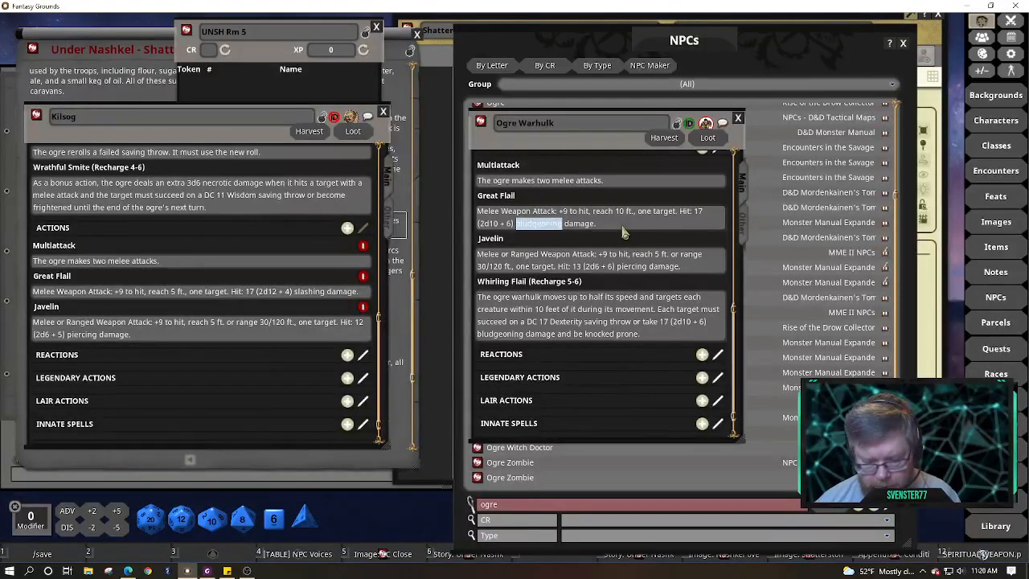
pyautogui.hotkey('ctrl', 'c')
# Change Kilsog's Great Flail damage to 19 (2d12 + 6) bludgeoning
pyautogui.moveTo(358, 323); pyautogui.dragTo(292, 333)
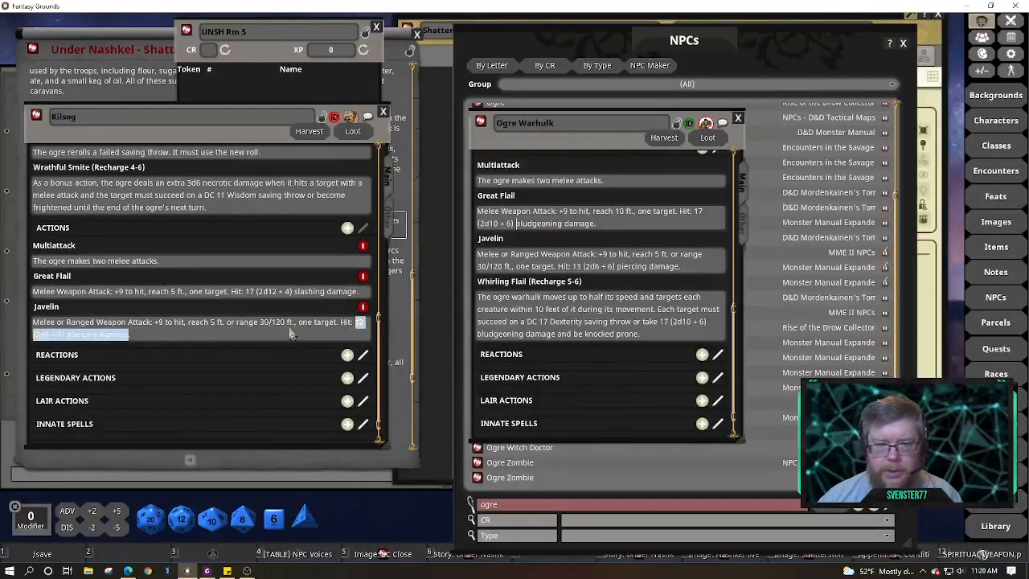
pyautogui.moveTo(246, 291); pyautogui.dragTo(366, 302)
pyautogui.click(365, 297)
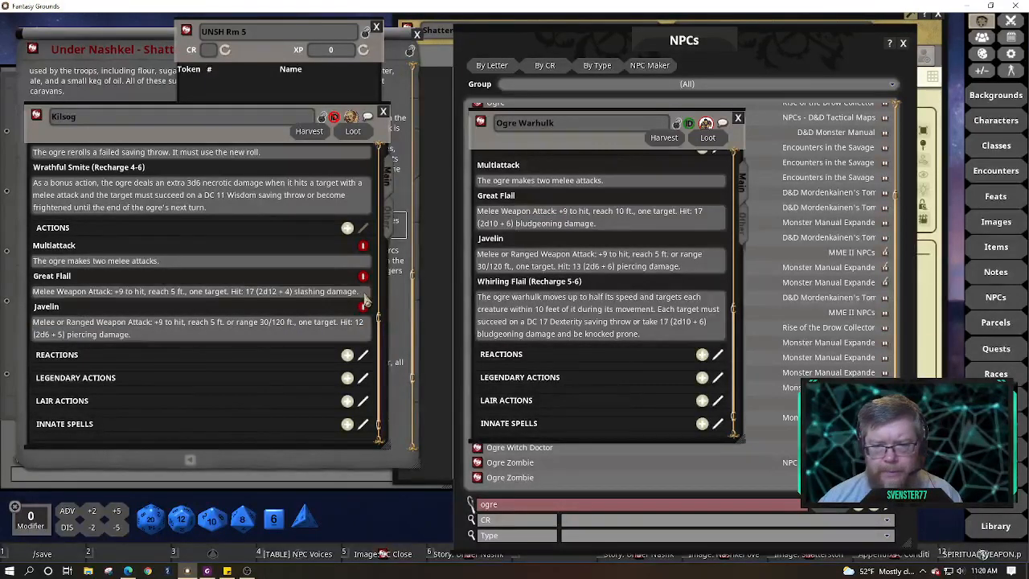
pyautogui.press('BackSpace')
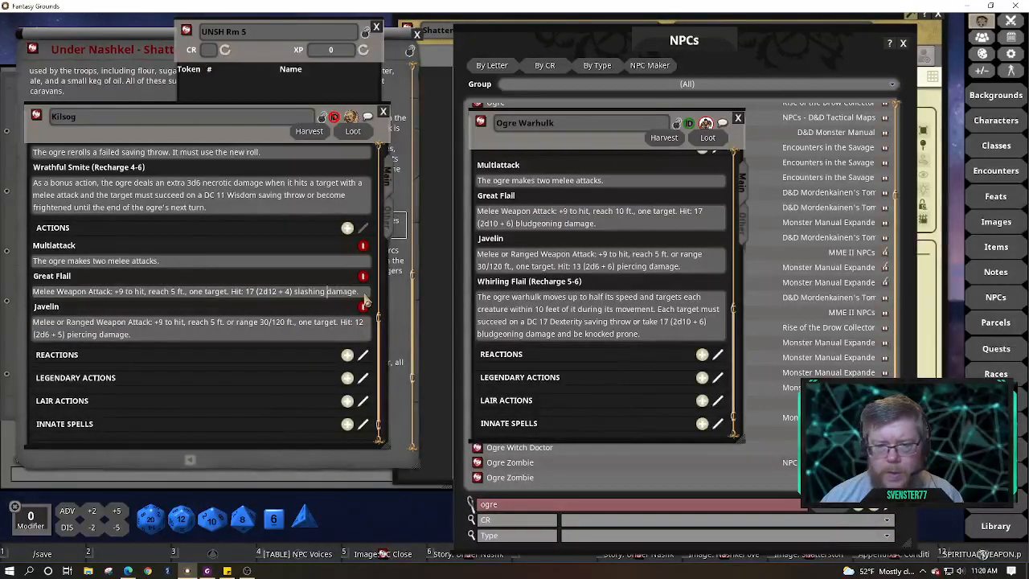
pyautogui.press('BackSpace')
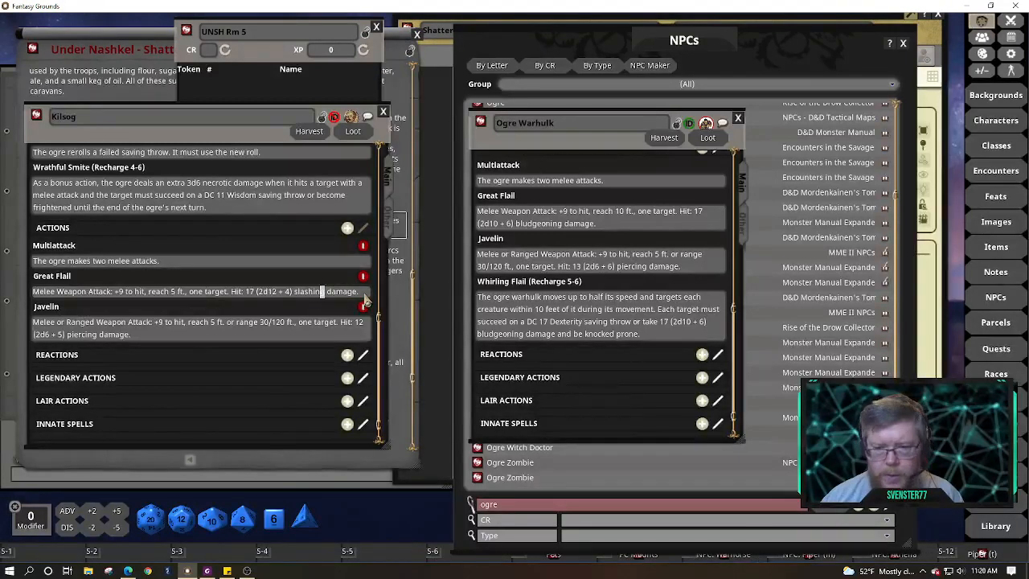
pyautogui.hotkey('shift', 'Left')
pyautogui.hotkey('shift', 'Left')
pyautogui.hotkey('shift', 'Left')
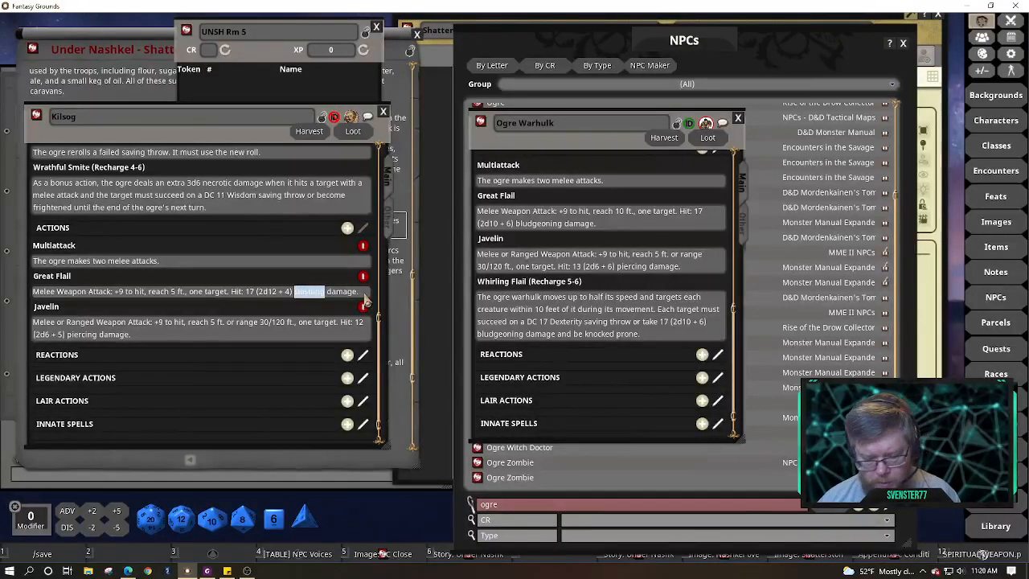
pyautogui.write('bludgeoning')
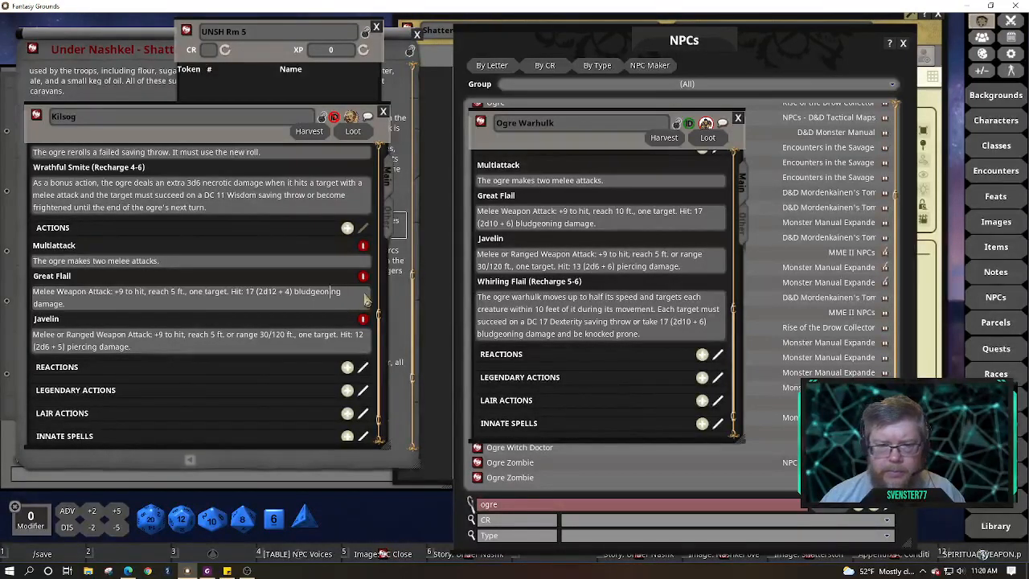
pyautogui.press('Left')
pyautogui.press('Left')
pyautogui.press('Left')
pyautogui.press('Left')
pyautogui.press('Left')
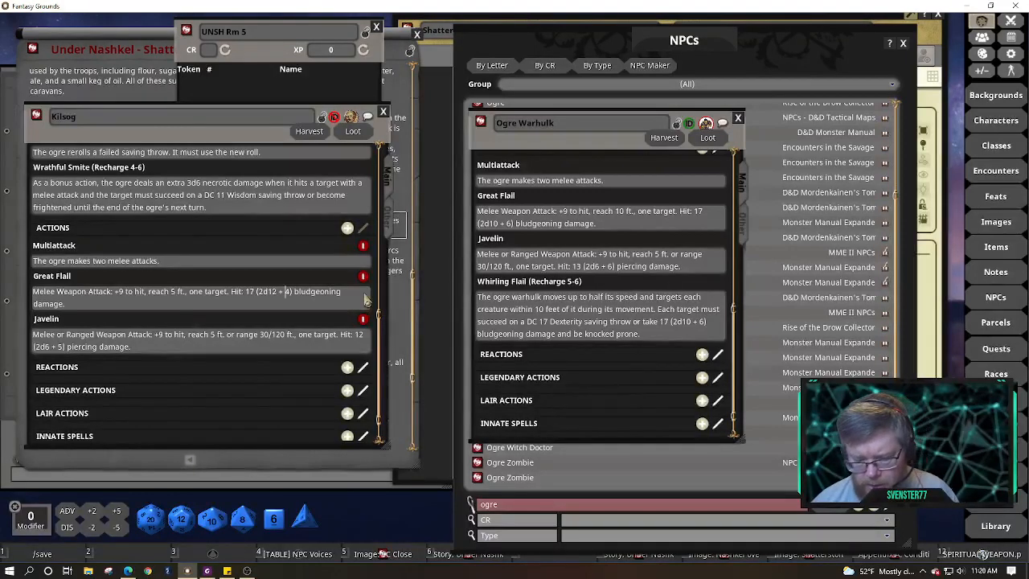
pyautogui.press('Delete')
pyautogui.write('6')
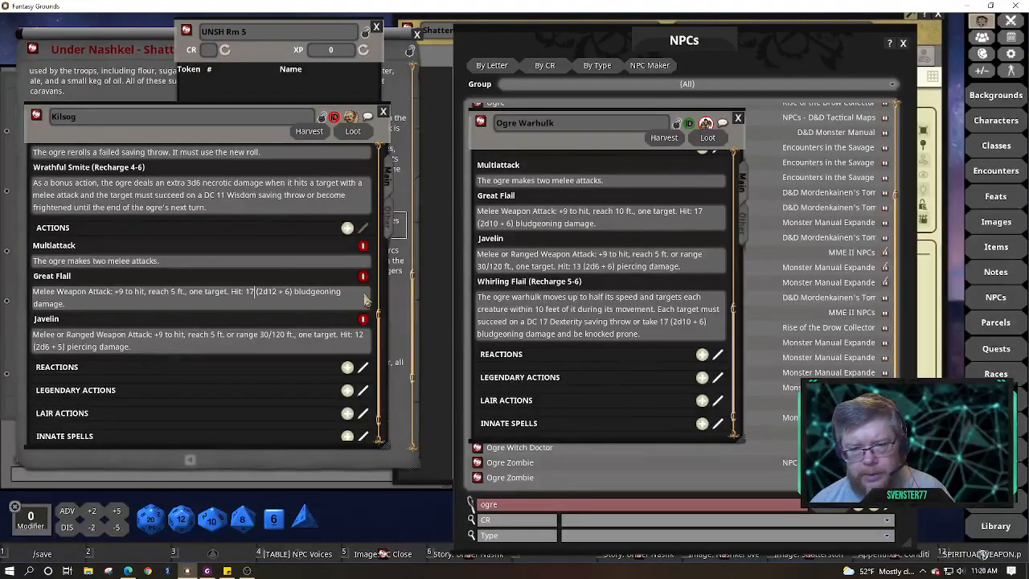
pyautogui.press('Left')
pyautogui.press('Left')
pyautogui.press('Left')
pyautogui.press('Left')
pyautogui.press('Left')
pyautogui.press('Left')
pyautogui.press('Left')
pyautogui.press('Left')
pyautogui.press('Left')
pyautogui.press('Left')
pyautogui.press('BackSpace')
pyautogui.write('9')
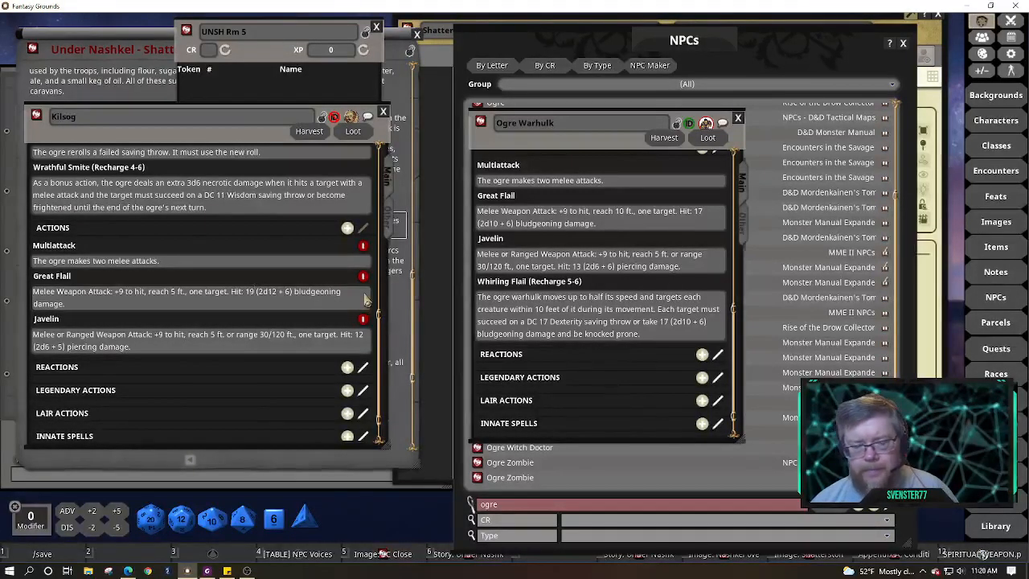
# Test-roll the Great Flail damage and center Kilsog's sheet and the Under Nashkel story window
pyautogui.moveTo(366, 300); pyautogui.dragTo(246, 296)
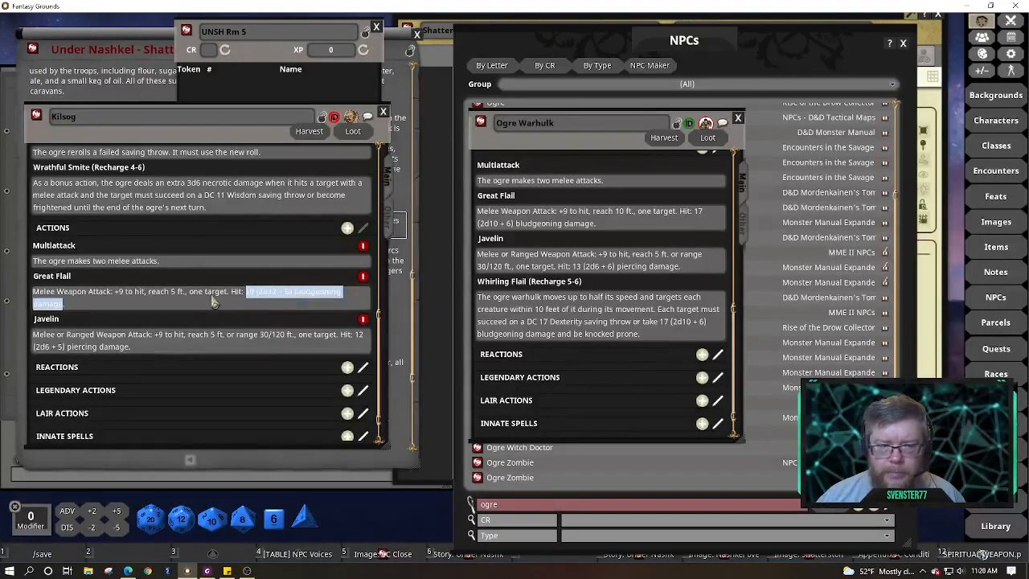
pyautogui.doubleClick(287, 293)
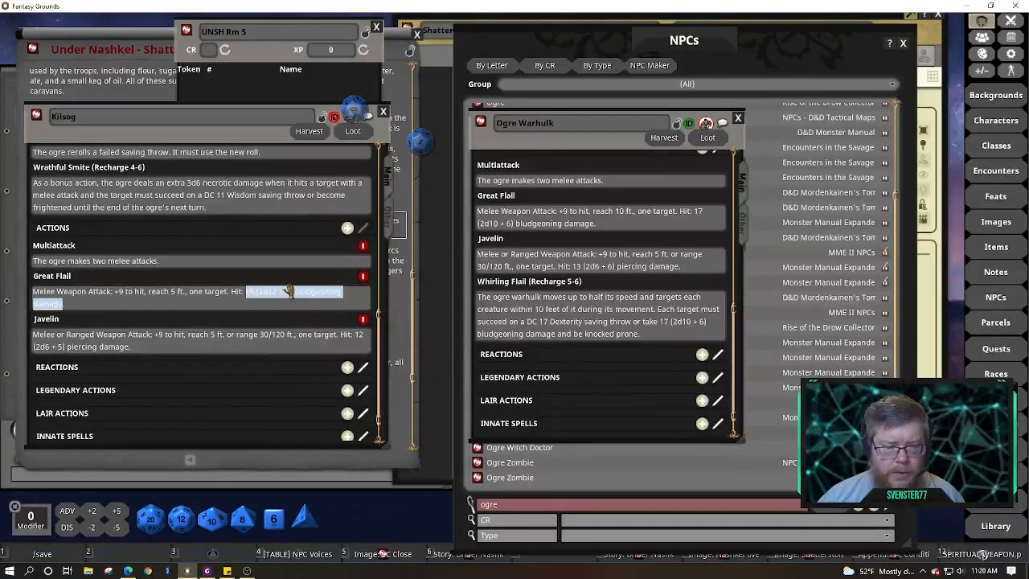
pyautogui.click(246, 292)
pyautogui.moveTo(171, 138); pyautogui.dragTo(622, 197)
pyautogui.click(203, 70)
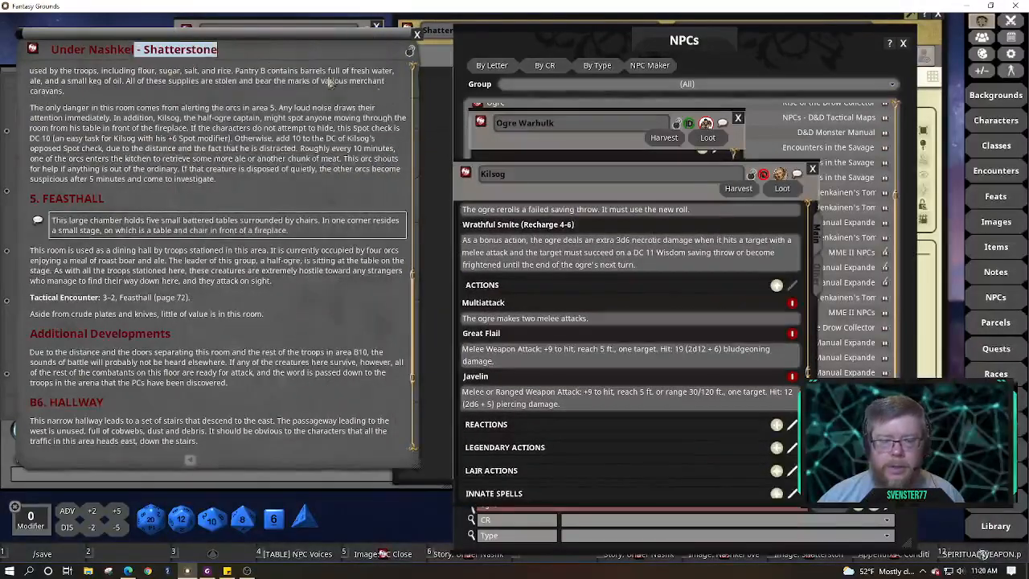
pyautogui.moveTo(127, 33); pyautogui.dragTo(528, 83)
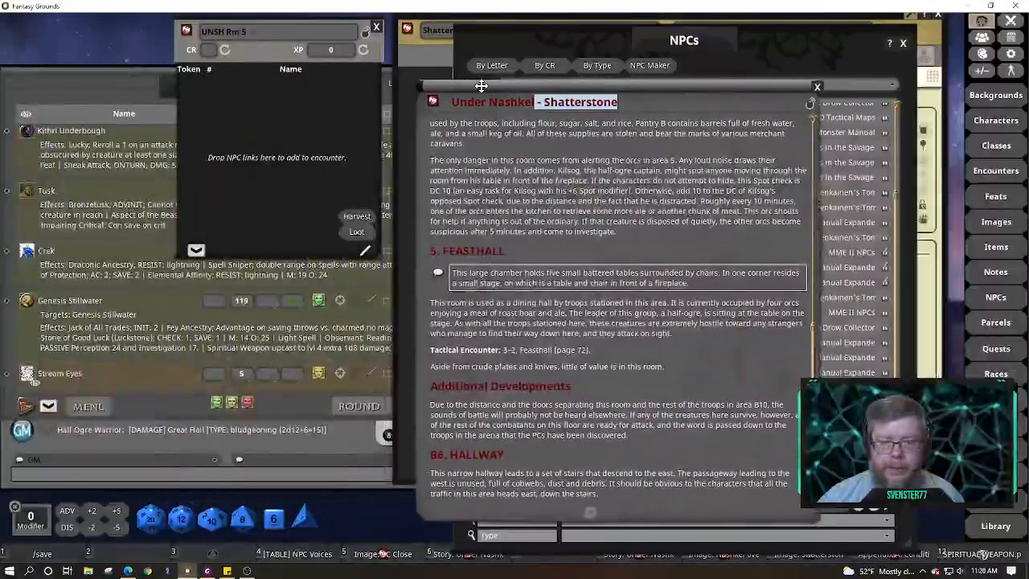
# Rearrange the Shatterstone map, Under Nashkel story window and Kilsog's sheet
pyautogui.click(432, 46)
pyautogui.moveTo(432, 45); pyautogui.dragTo(27, 43)
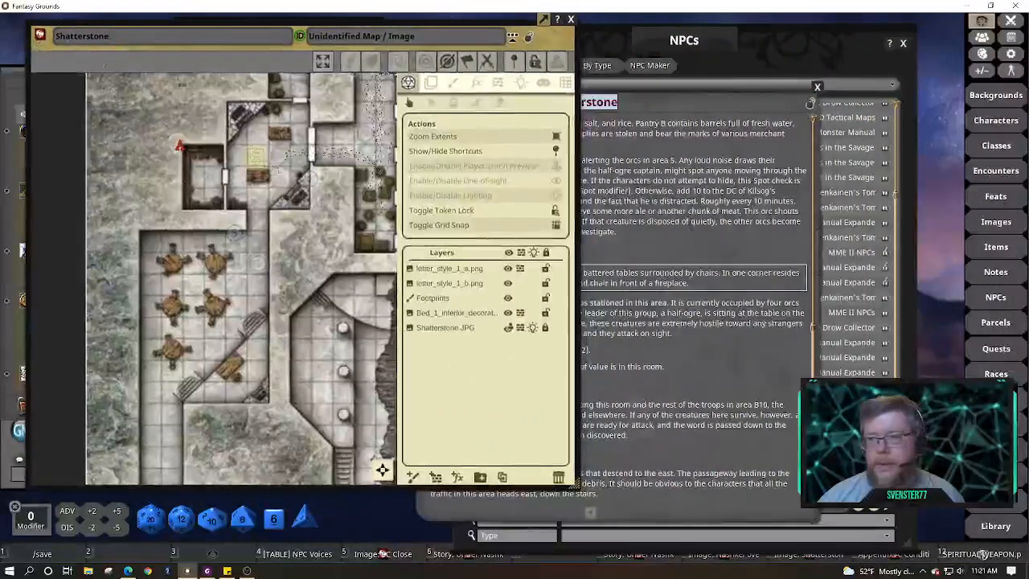
pyautogui.click(732, 103)
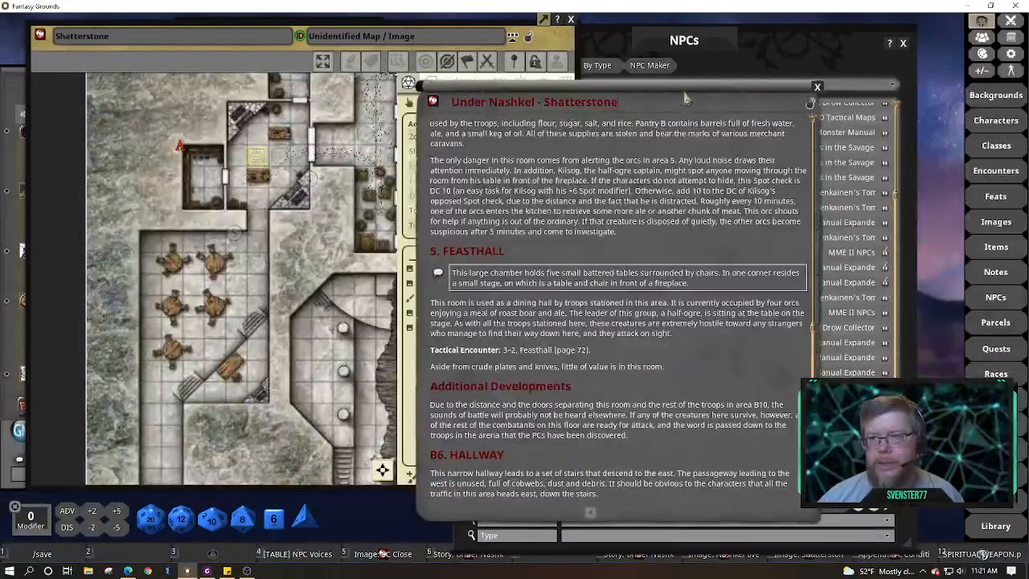
pyautogui.moveTo(684, 101); pyautogui.dragTo(284, 42)
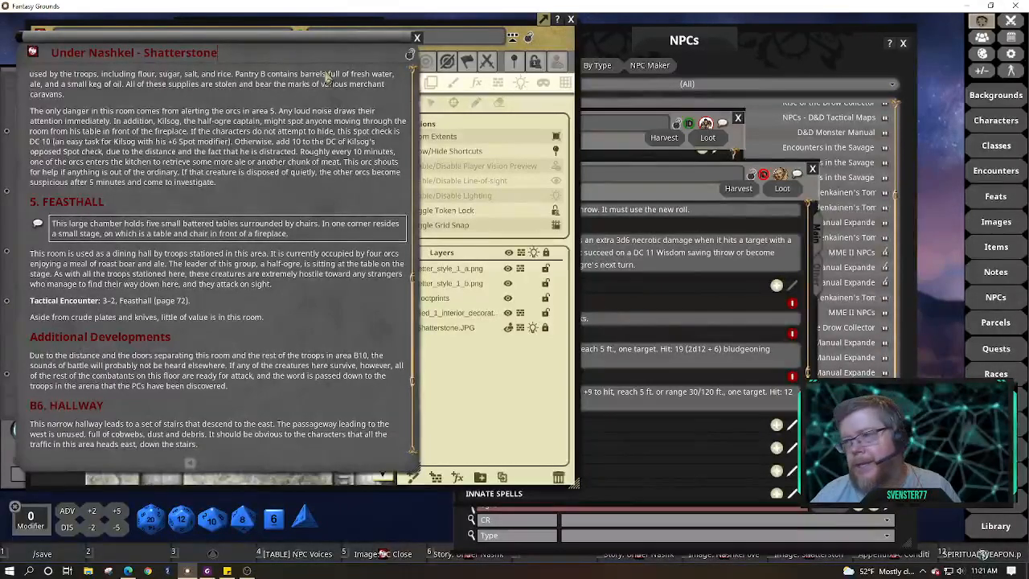
pyautogui.click(668, 197)
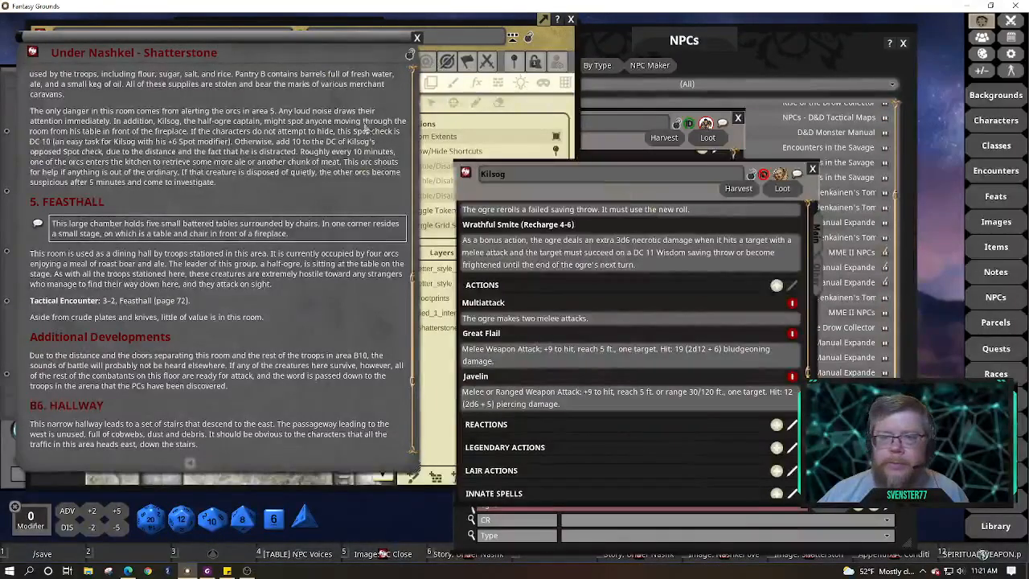
# Minimize the Under Nashkel story window and the Shatterstone map window
pyautogui.rightClick(402, 55)
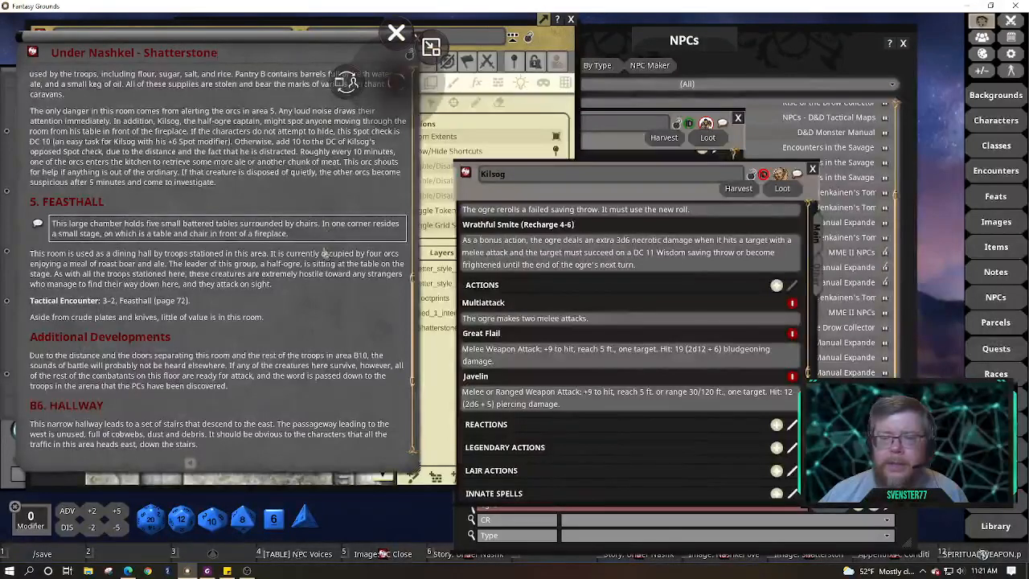
pyautogui.click(311, 272)
pyautogui.rightClick(311, 271)
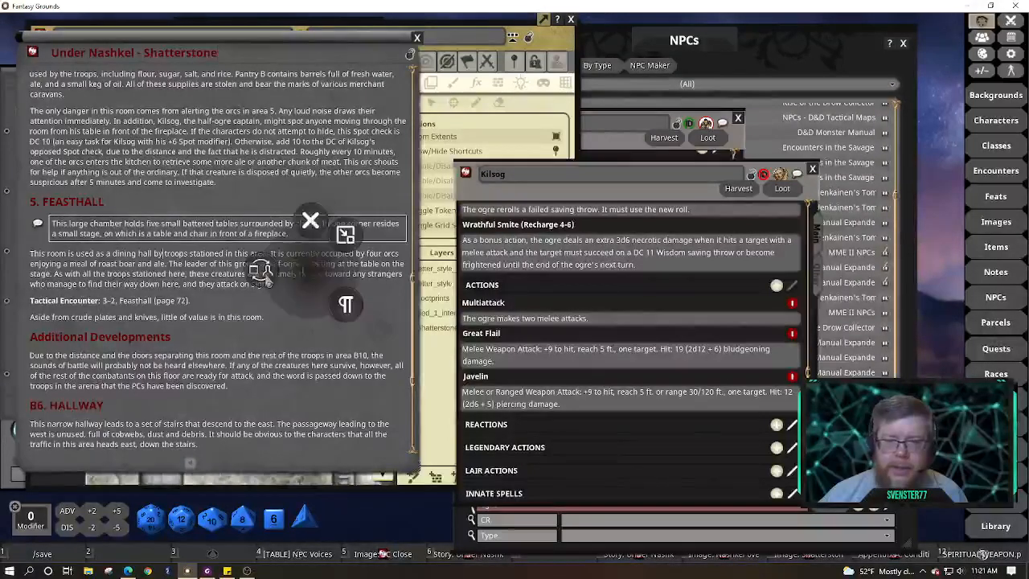
pyautogui.click(346, 234)
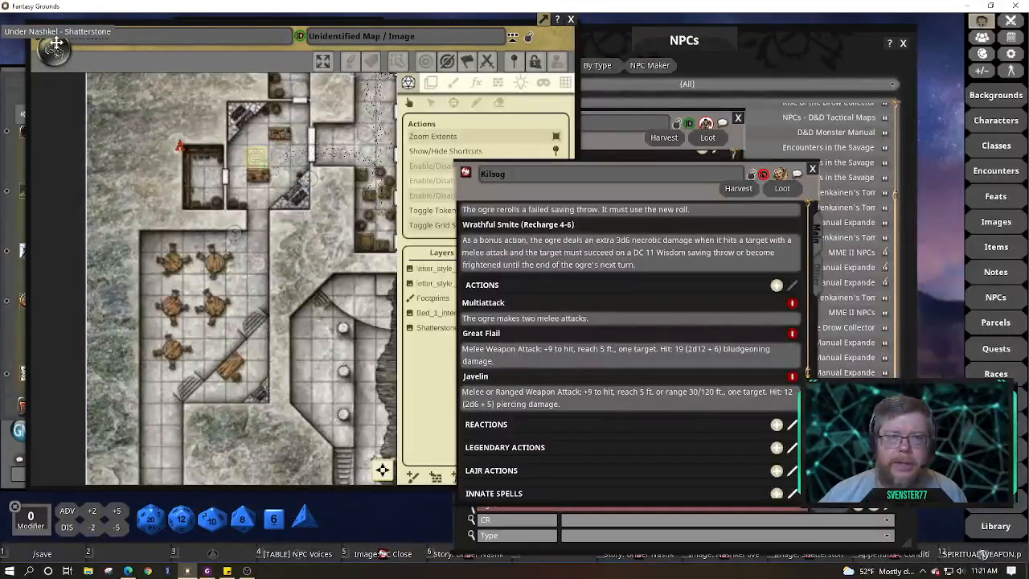
pyautogui.click(157, 113)
pyautogui.rightClick(157, 112)
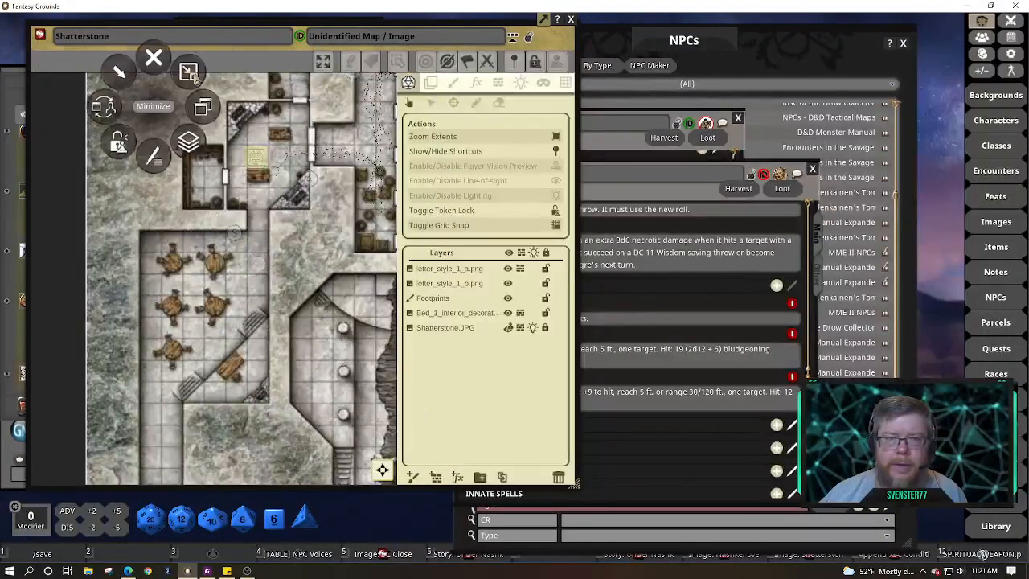
pyautogui.click(193, 82)
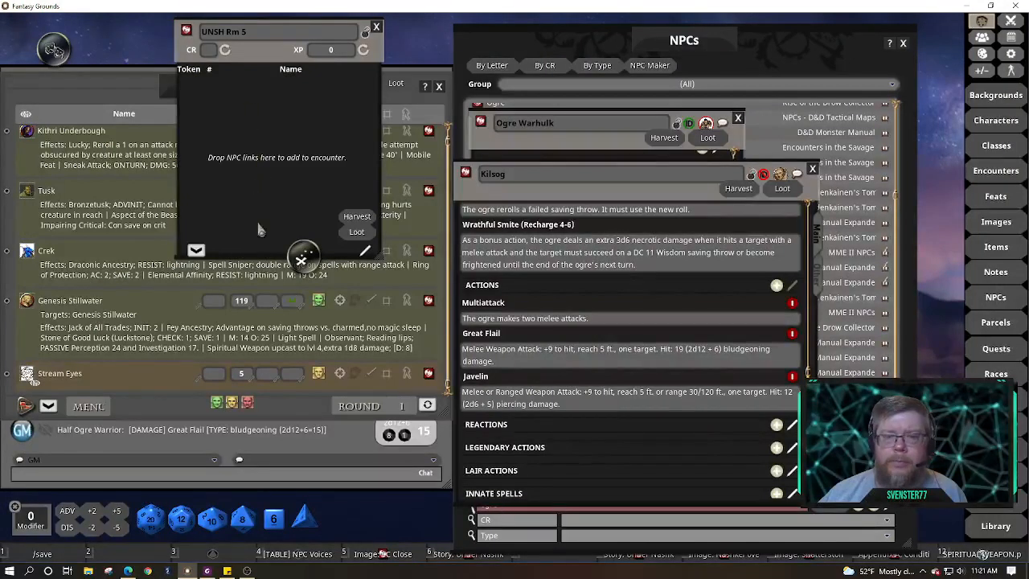
# Tuck away the map icon, close the Combat Tracker, and add Kilsog to the UNSH Rm 5 encounter
pyautogui.moveTo(298, 232); pyautogui.dragTo(103, 24)
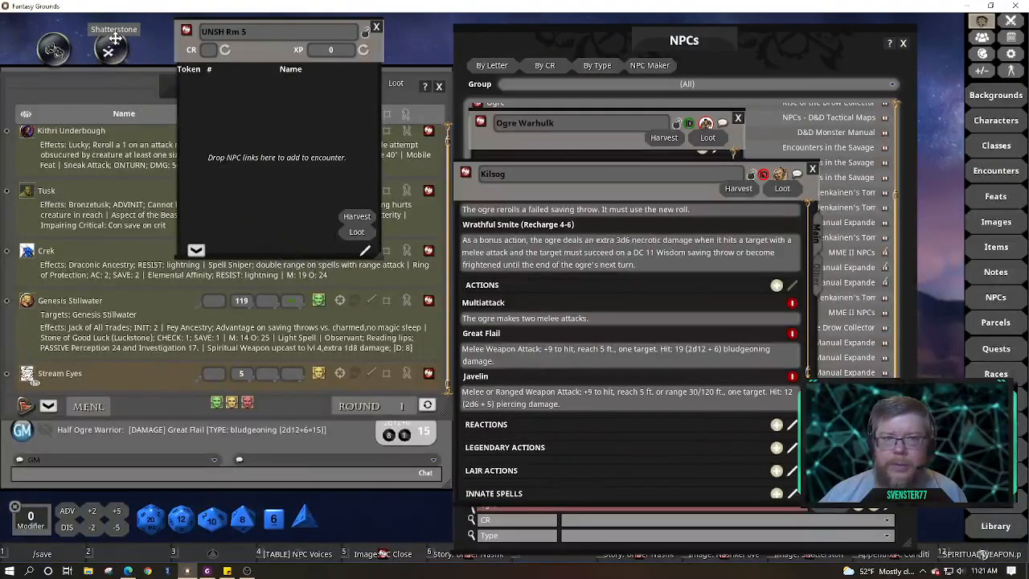
pyautogui.moveTo(241, 50); pyautogui.dragTo(80, 108)
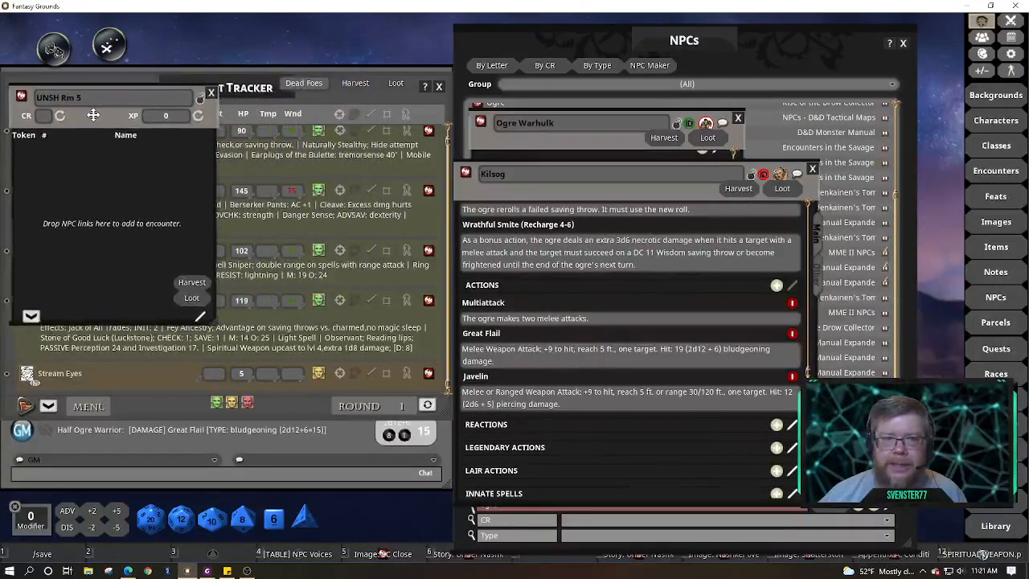
pyautogui.click(443, 93)
pyautogui.click(439, 87)
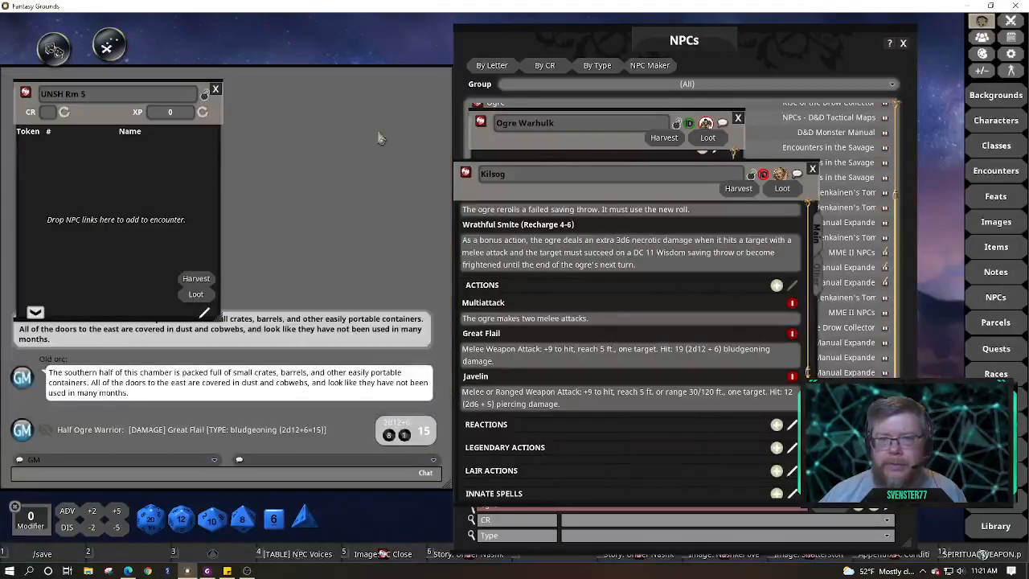
pyautogui.moveTo(693, 240); pyautogui.dragTo(588, 242)
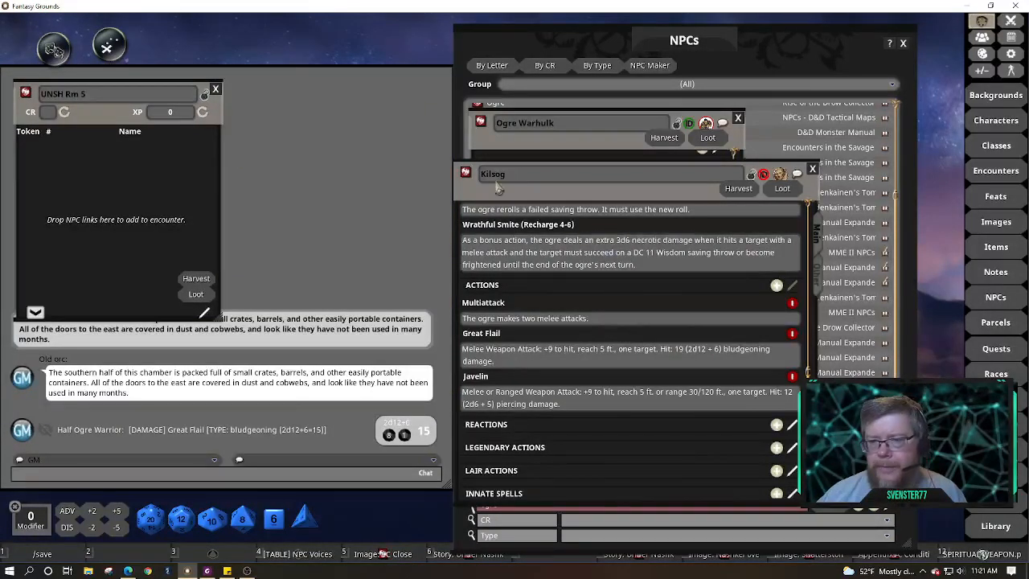
pyautogui.moveTo(466, 174); pyautogui.dragTo(125, 178)
pyautogui.moveTo(746, 253); pyautogui.dragTo(637, 266)
pyautogui.click(592, 288)
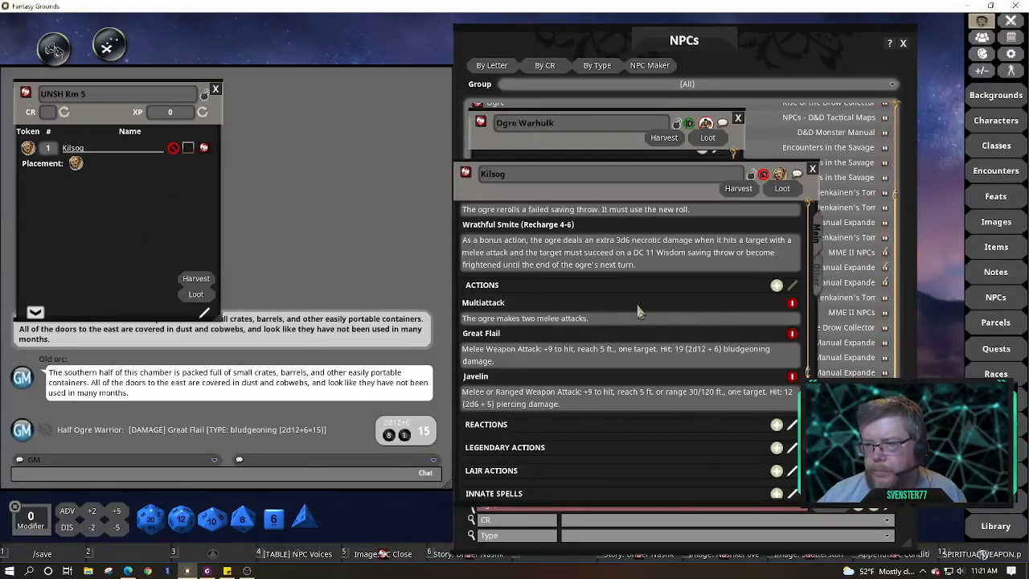
# Review Kilsog's sheet, including the Vaprak lore and Half-Ogre image link on the Other tab
pyautogui.scroll(2, 740, 277)
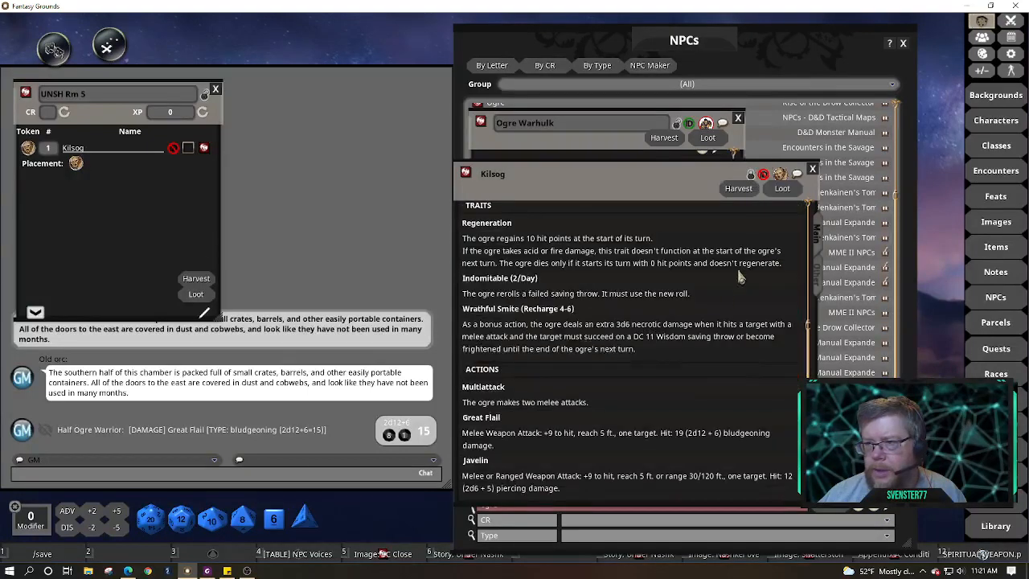
pyautogui.scroll(4, 719, 370)
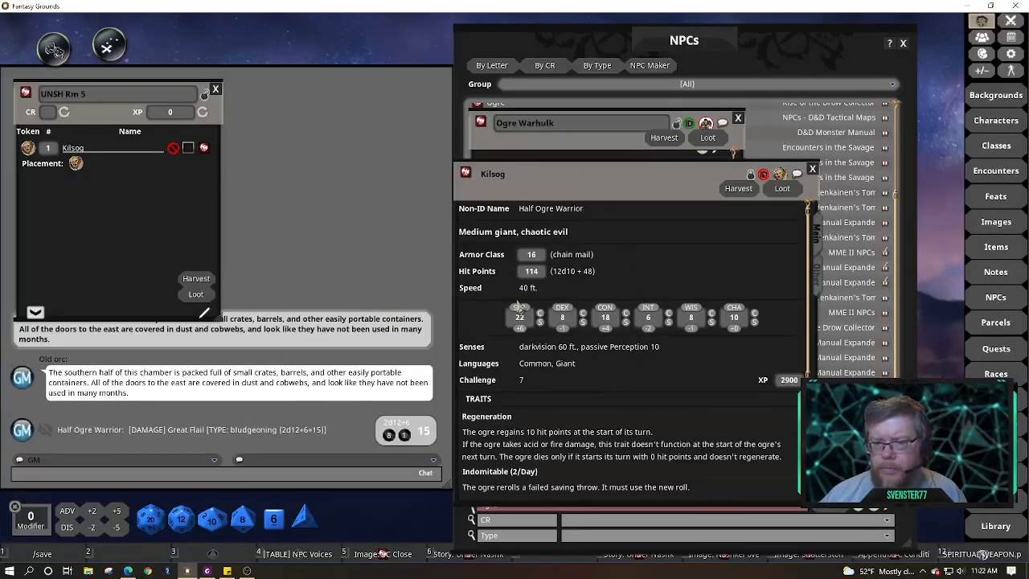
pyautogui.scroll(-3, 624, 385)
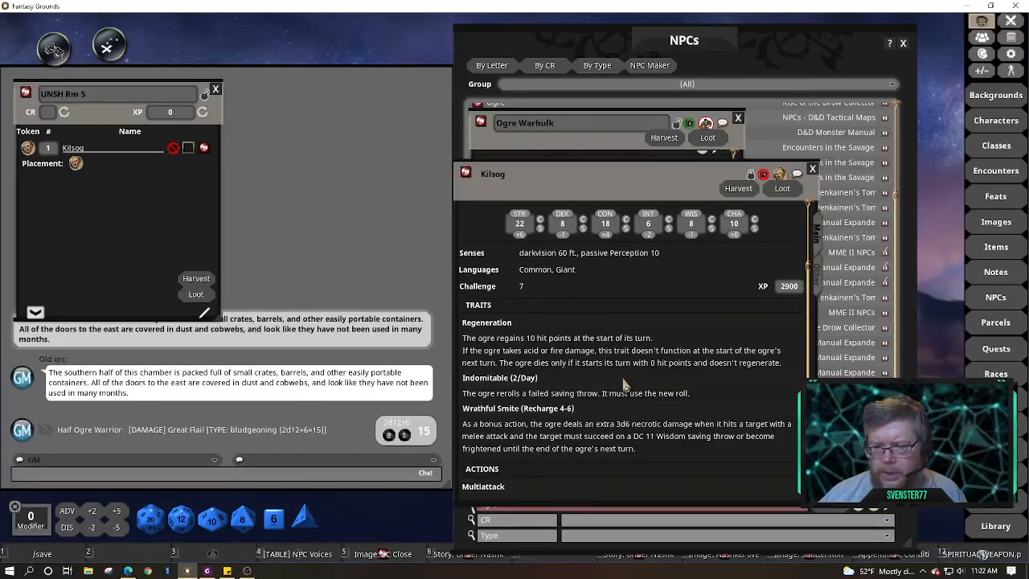
pyautogui.scroll(-2, 624, 385)
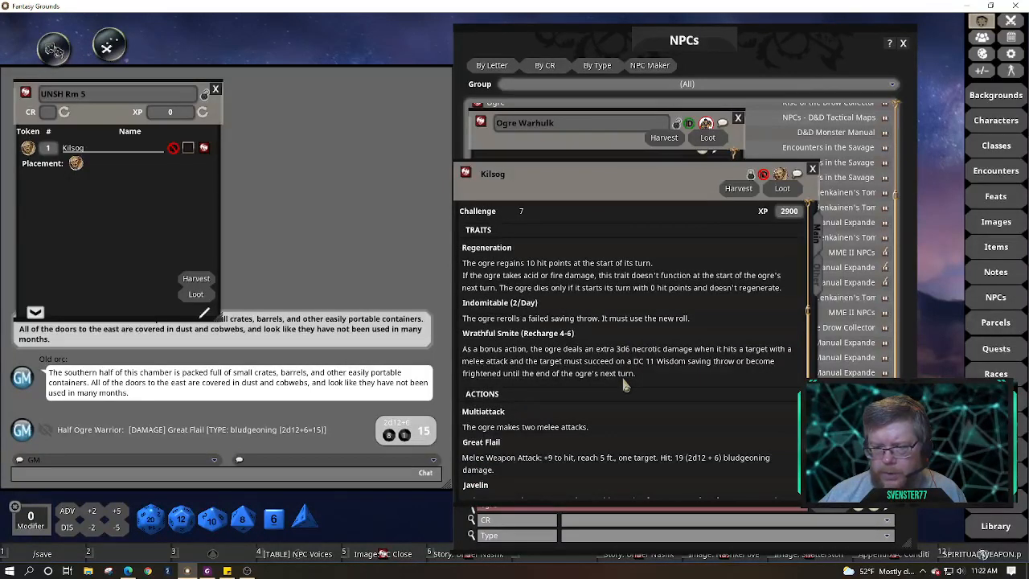
pyautogui.scroll(-1, 624, 385)
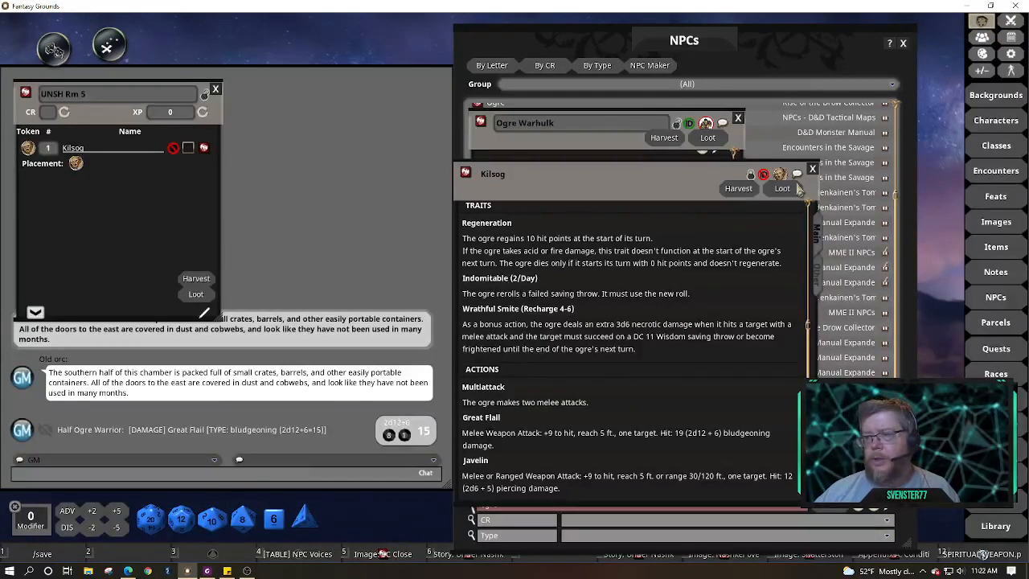
pyautogui.click(819, 280)
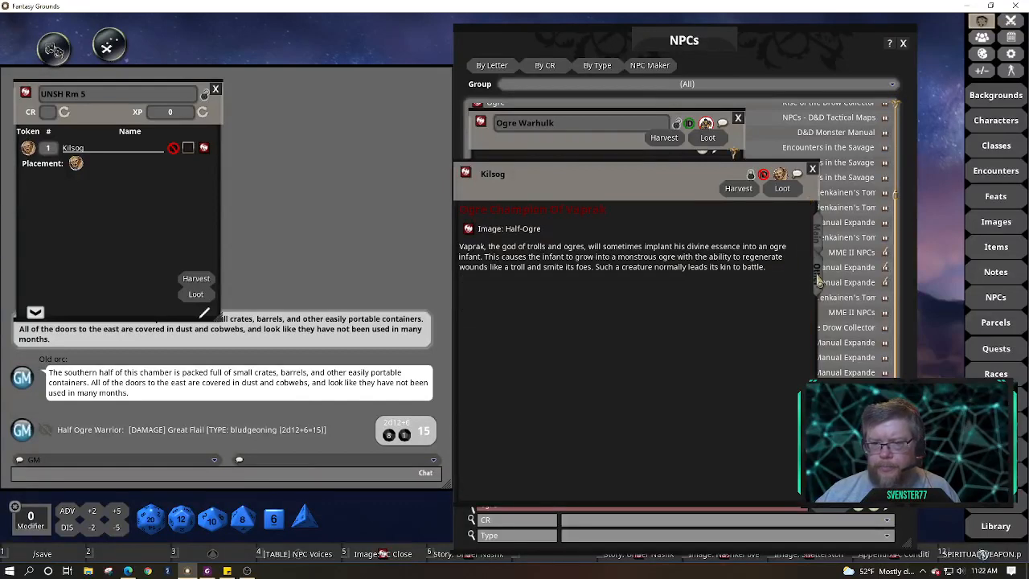
pyautogui.click(817, 238)
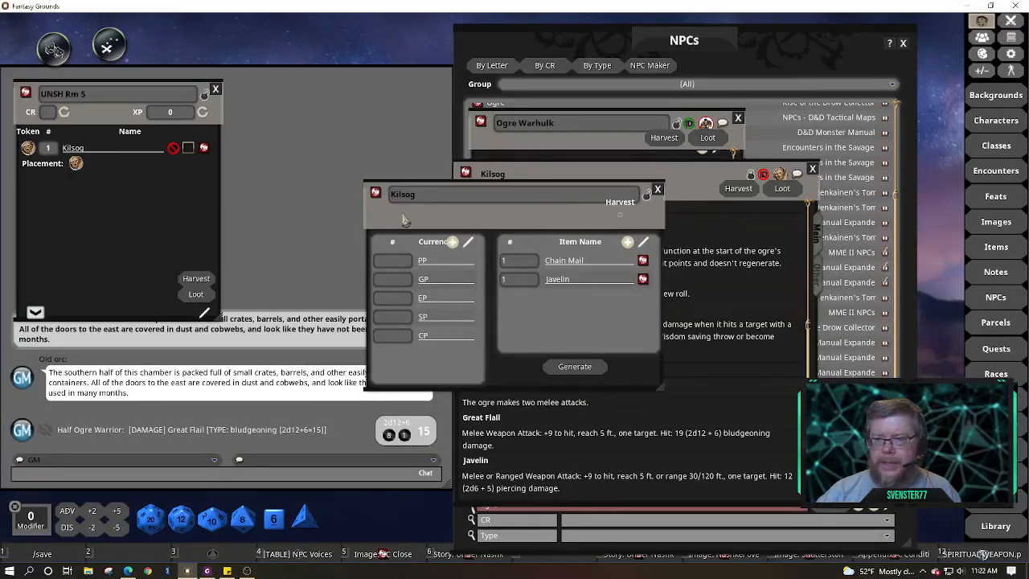
# Beside Kilsog's loot, filter the Items list for 'flail', copy the Flail item, and open the copy
pyautogui.moveTo(369, 206); pyautogui.dragTo(158, 193)
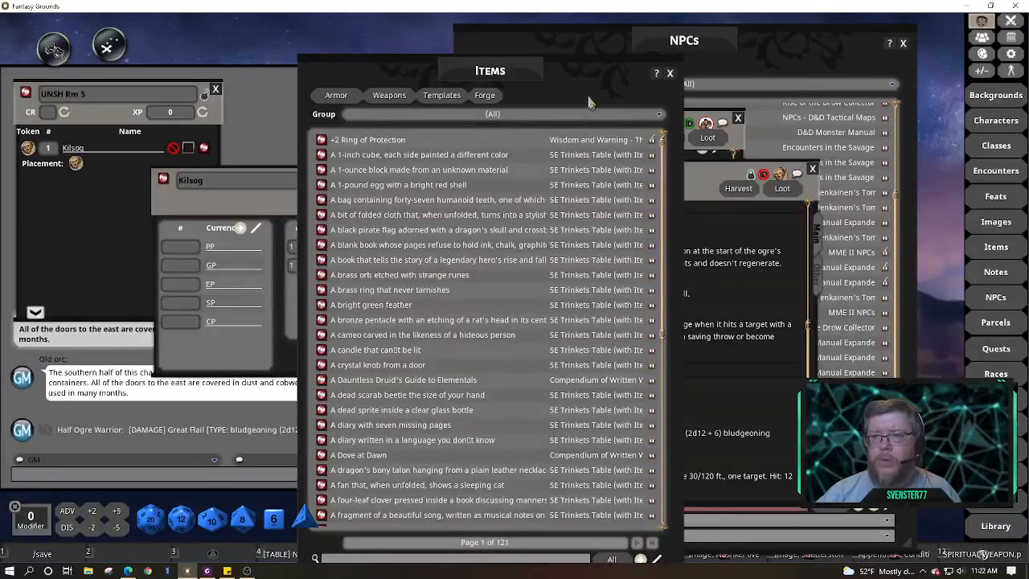
pyautogui.moveTo(615, 90); pyautogui.dragTo(800, 37)
pyautogui.click(642, 506)
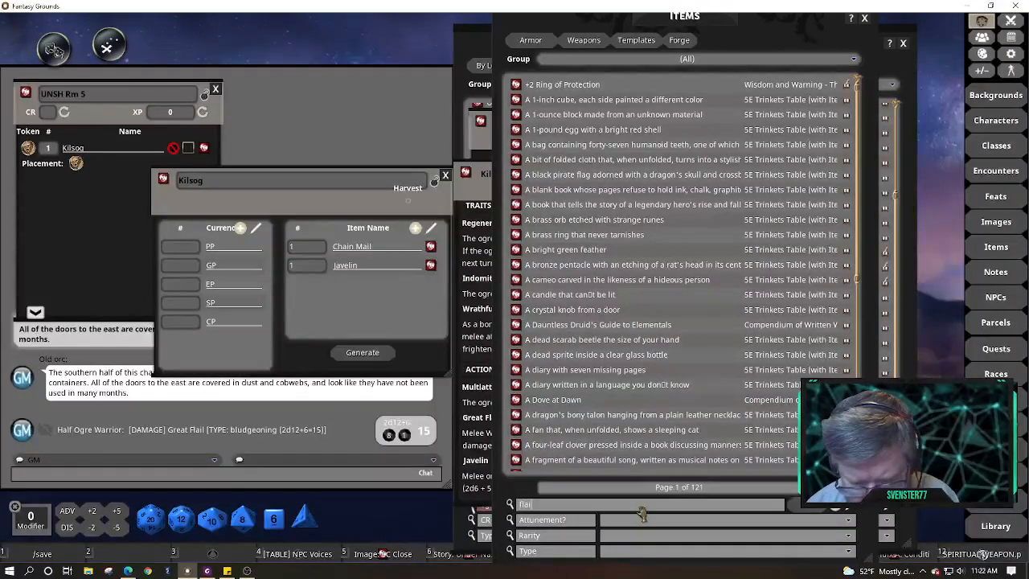
pyautogui.write('flail')
pyautogui.press('Return')
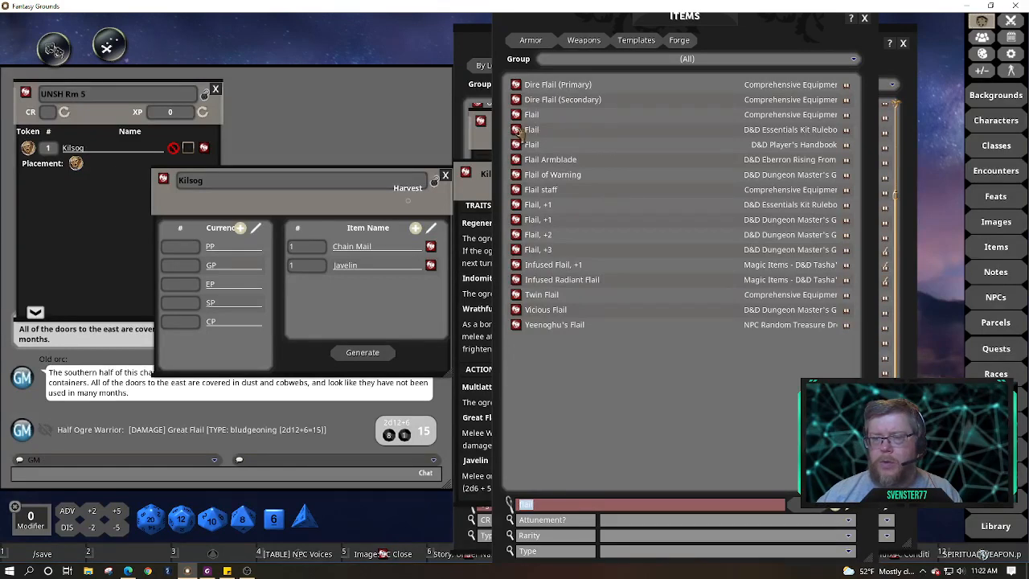
pyautogui.moveTo(519, 128); pyautogui.dragTo(560, 154)
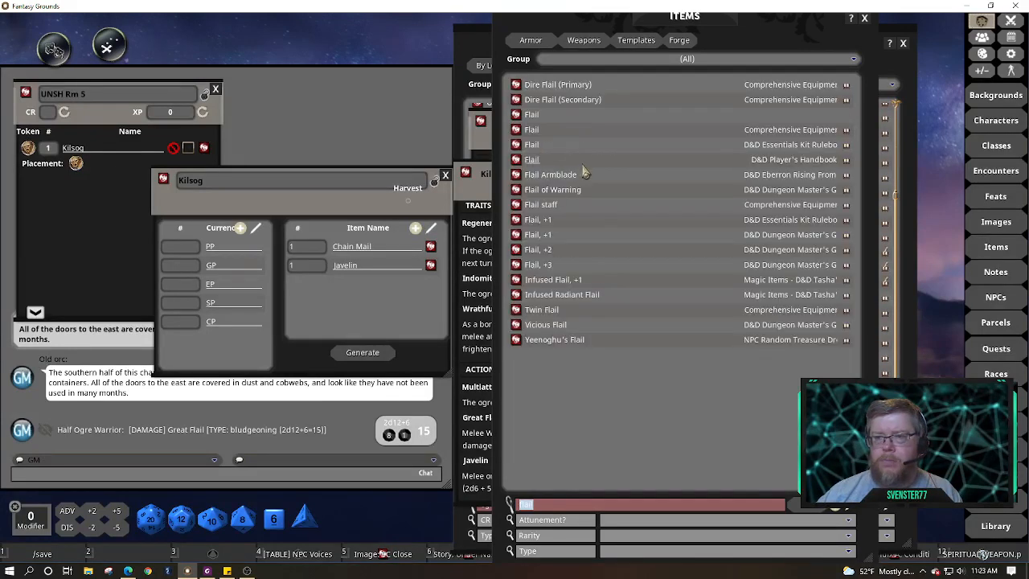
pyautogui.click(516, 115)
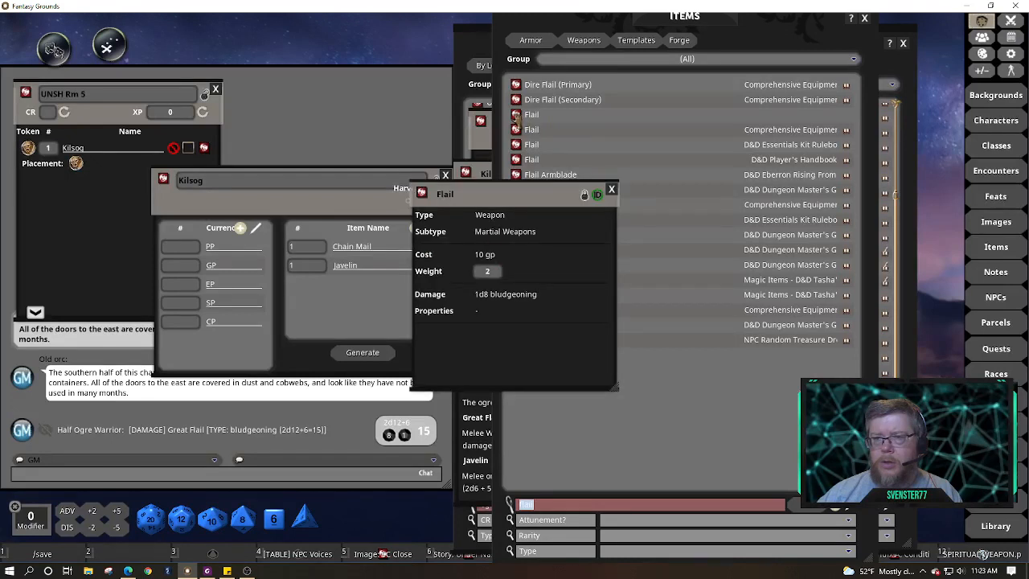
# Unlock the copied Flail and rename it Great Flail
pyautogui.click(587, 199)
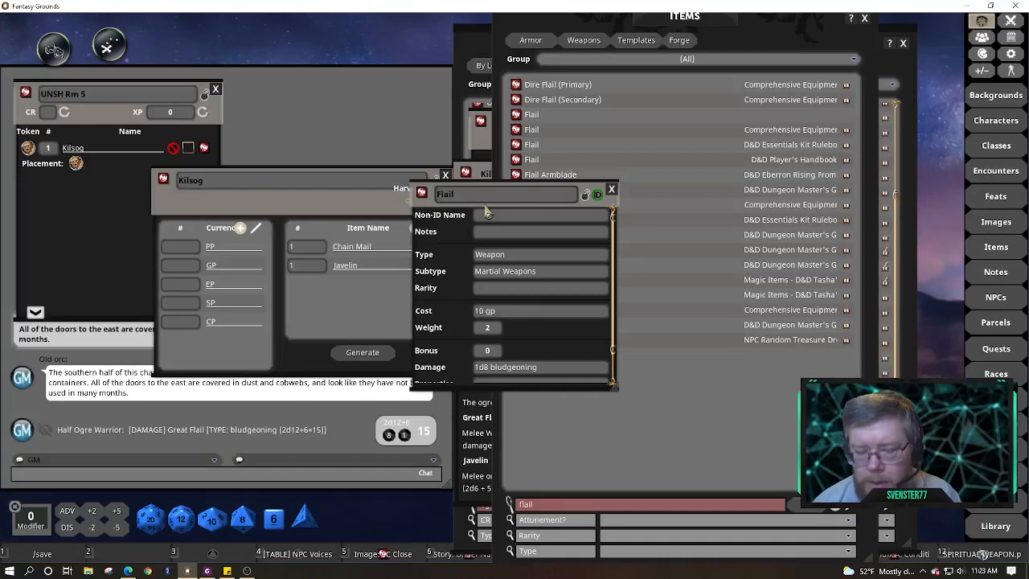
pyautogui.write('Great')
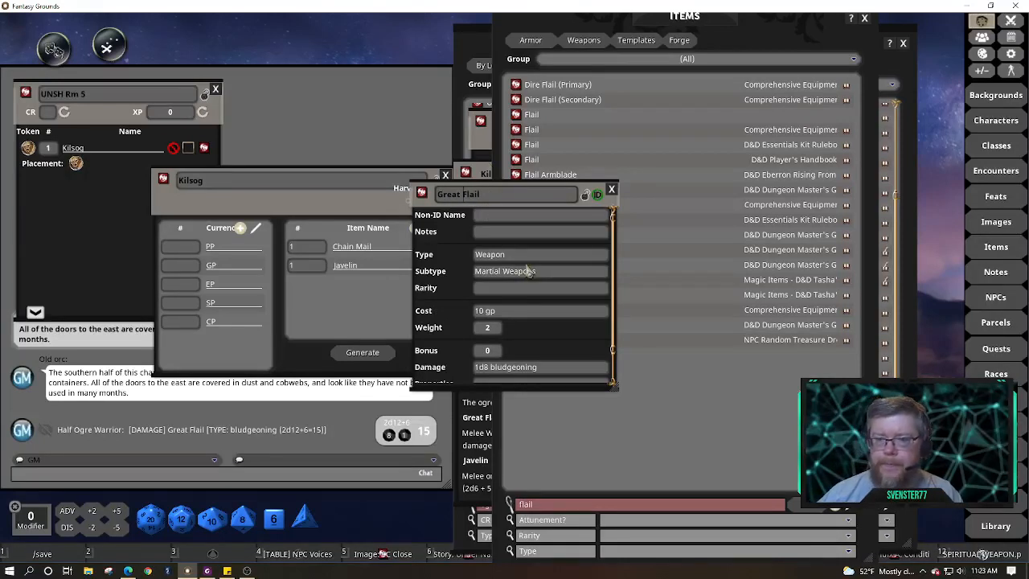
pyautogui.scroll(-2, 526, 271)
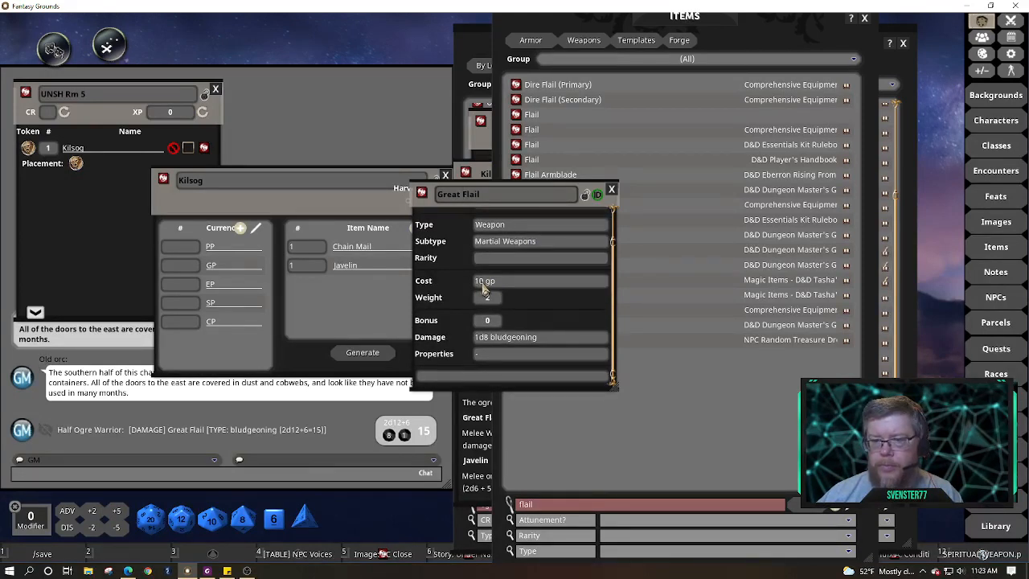
# Set the Great Flail to 20 gp, weight 5, and 2d12 bludgeoning damage
pyautogui.click(483, 283)
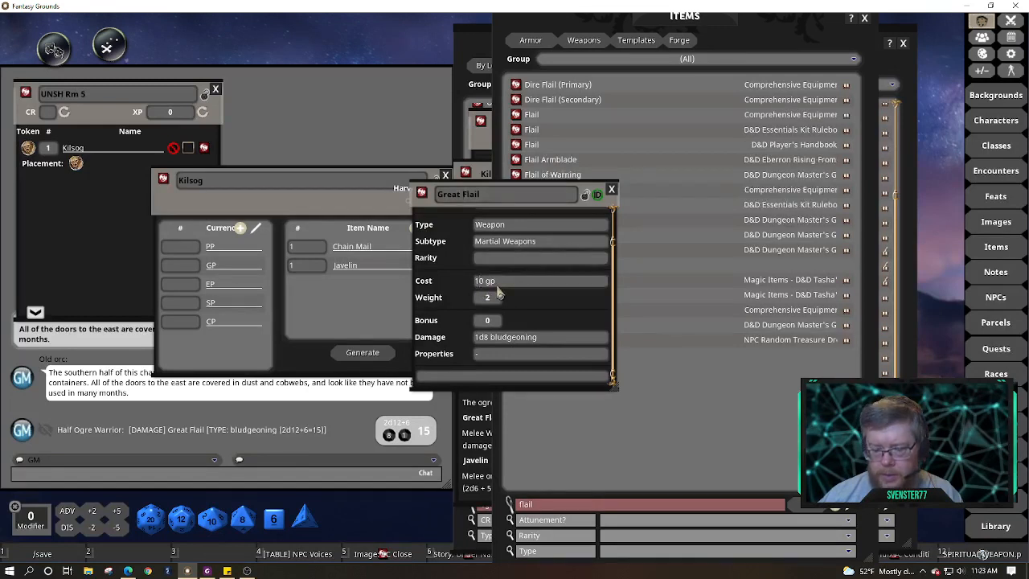
pyautogui.press('BackSpace')
pyautogui.write('2')
pyautogui.click(495, 298)
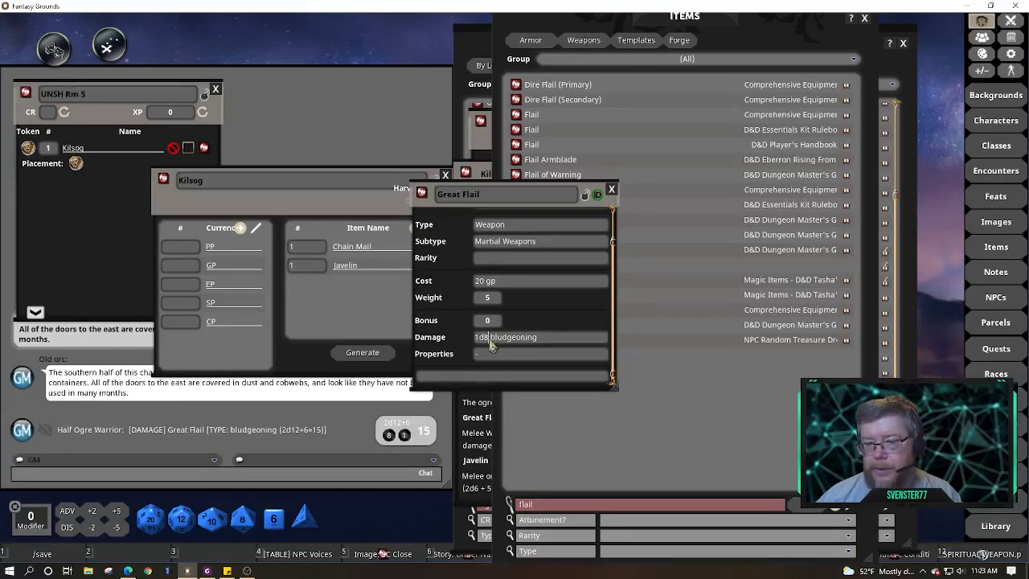
pyautogui.press('BackSpace')
pyautogui.press('BackSpace')
pyautogui.press('BackSpace')
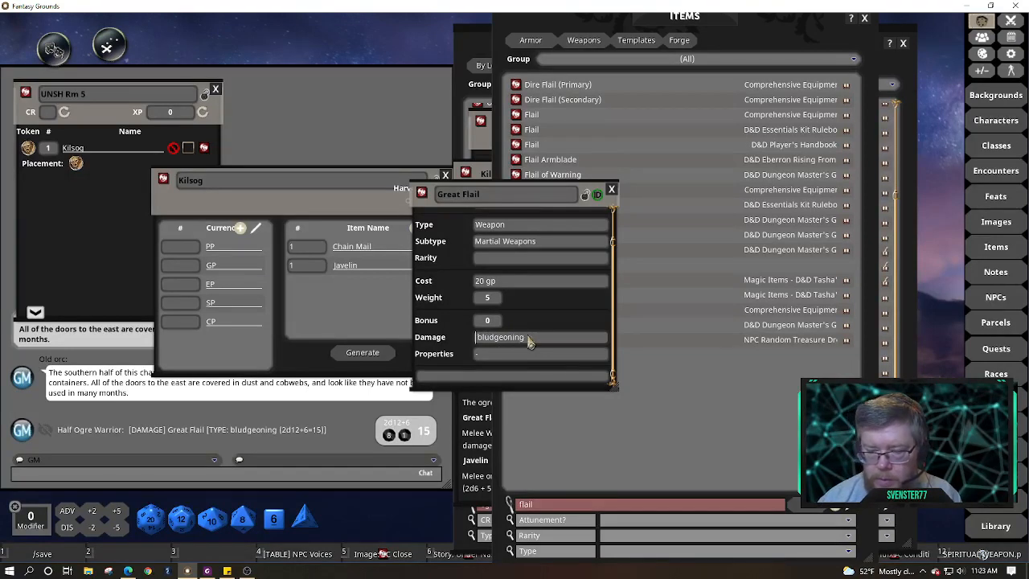
pyautogui.write('1')
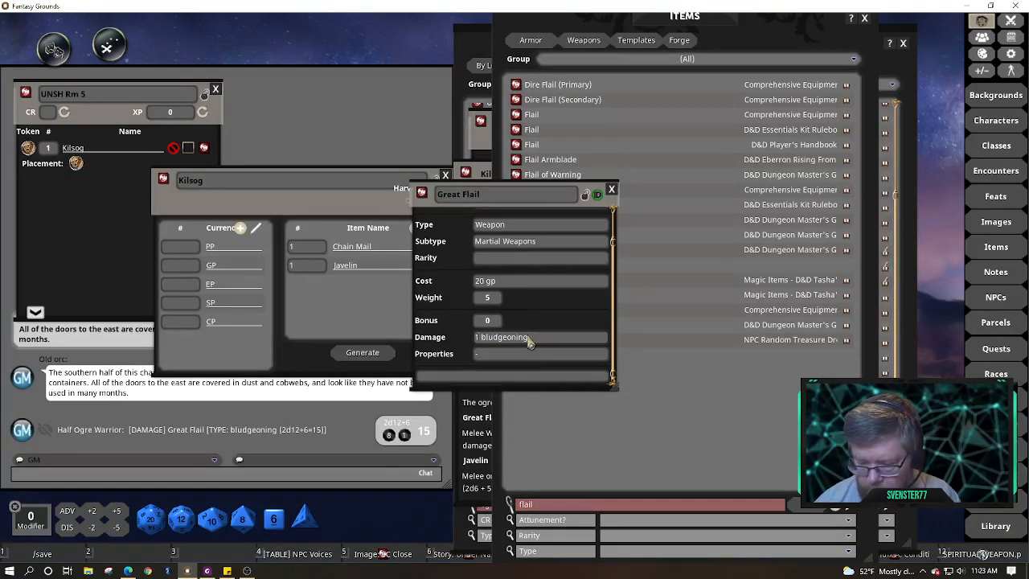
pyautogui.press('BackSpace')
pyautogui.write('2d1')
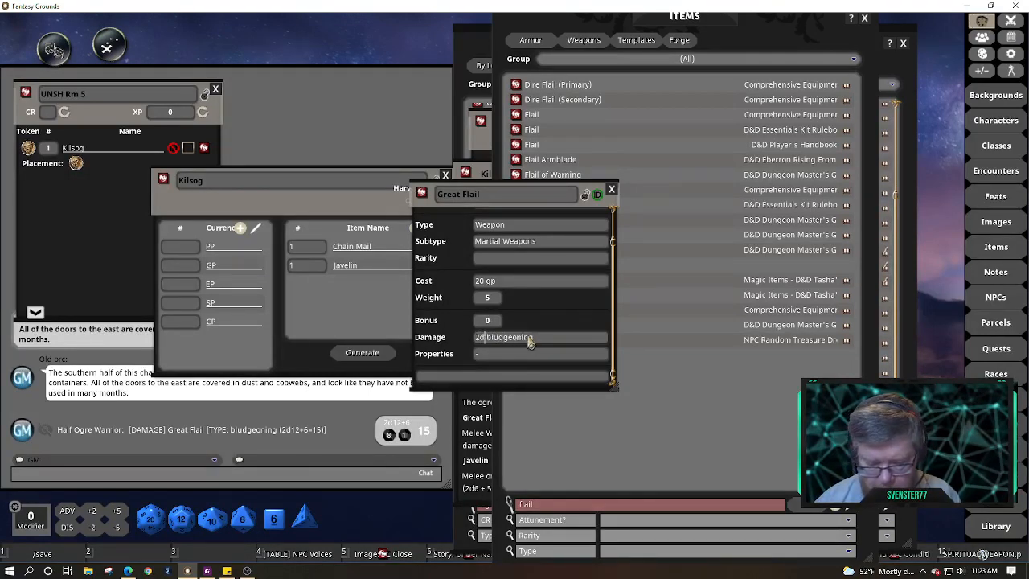
pyautogui.write('2')
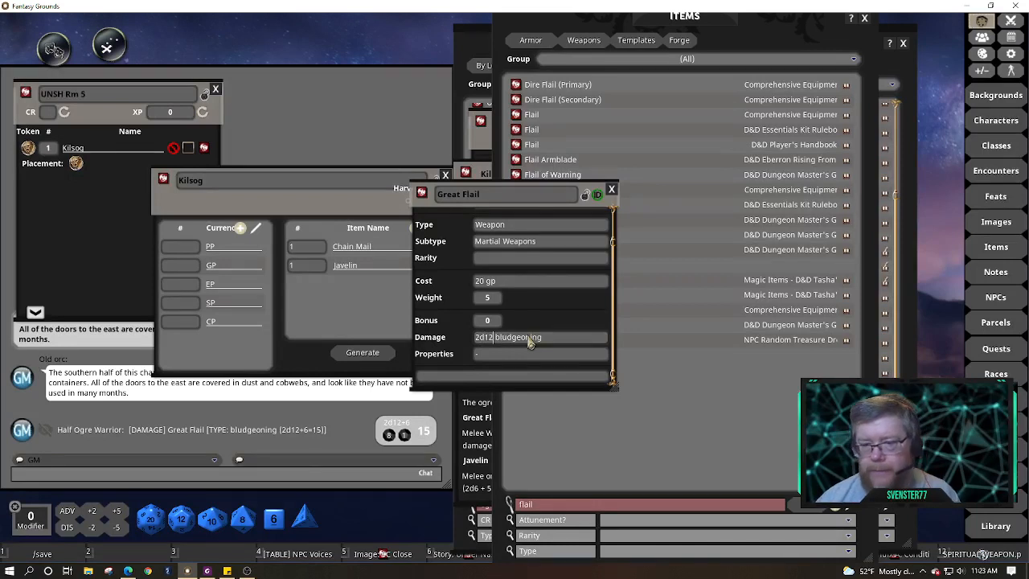
# Describe it as a huge weapon typically used by giants, lock it, and add it to Kilsog's loot
pyautogui.click(499, 378)
pyautogui.write('These')
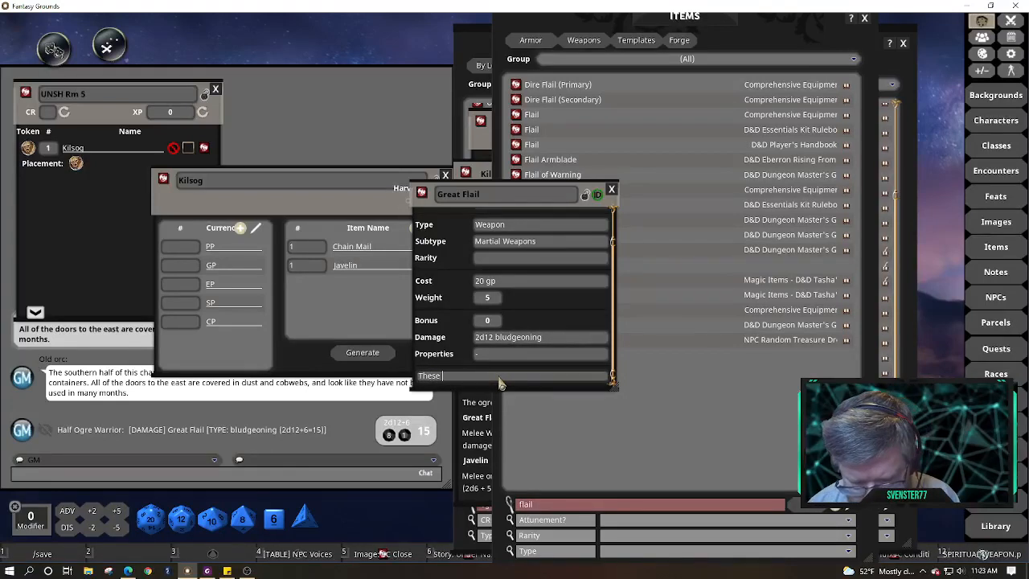
pyautogui.write(' huge wea')
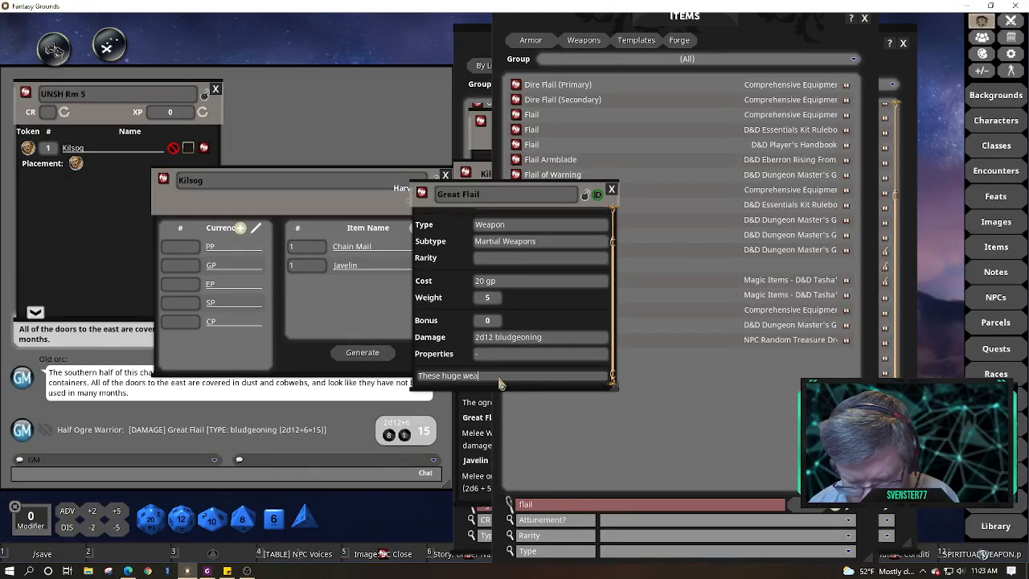
pyautogui.write('pons are t')
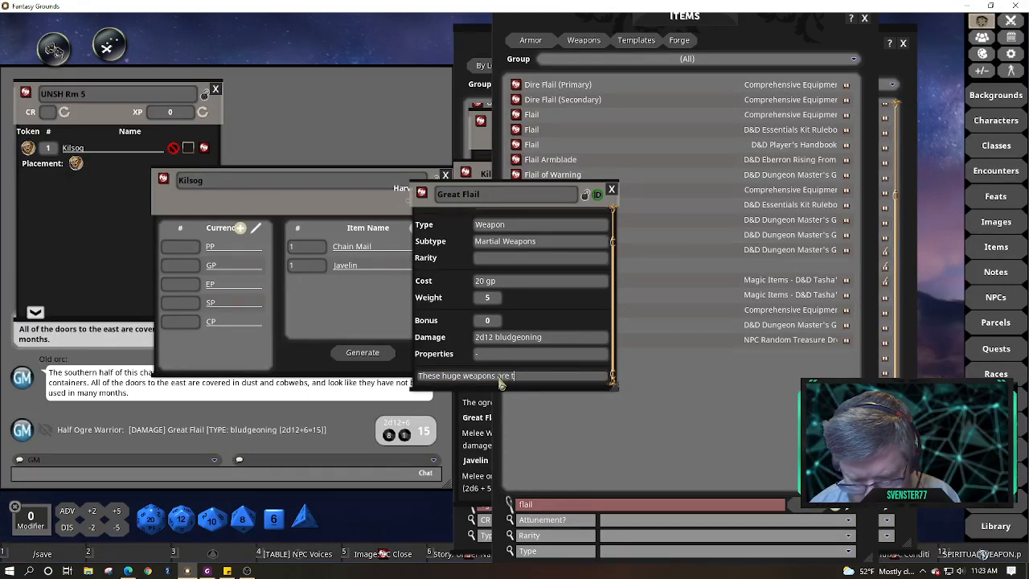
pyautogui.write('ypically u')
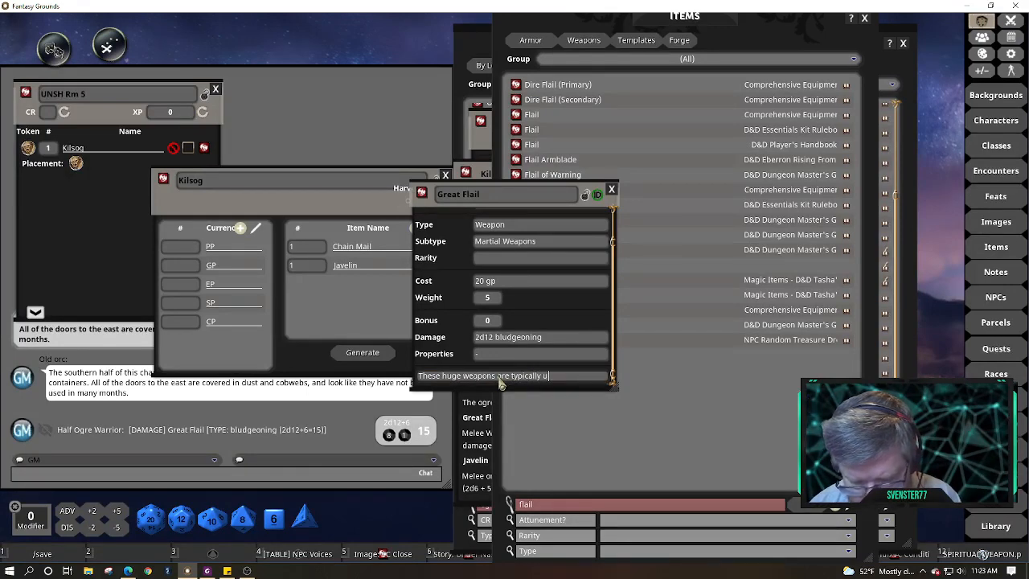
pyautogui.write('sed by giants.')
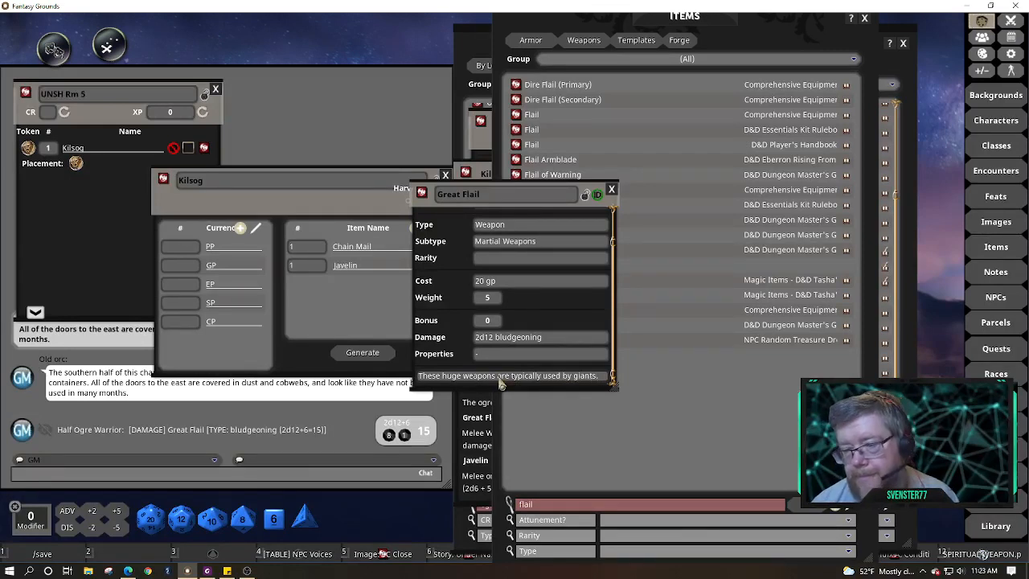
pyautogui.click(585, 200)
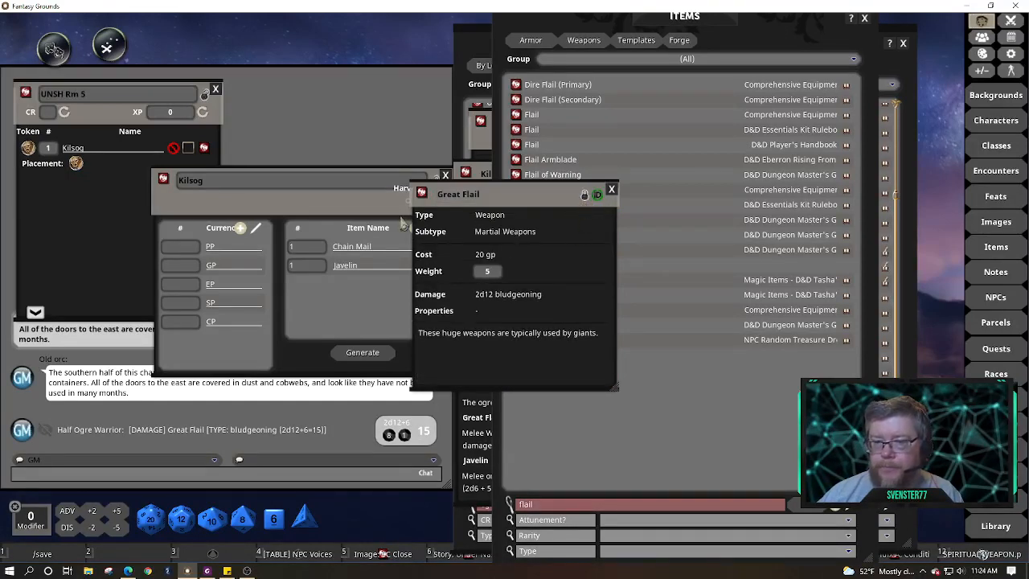
pyautogui.moveTo(422, 194); pyautogui.dragTo(319, 294)
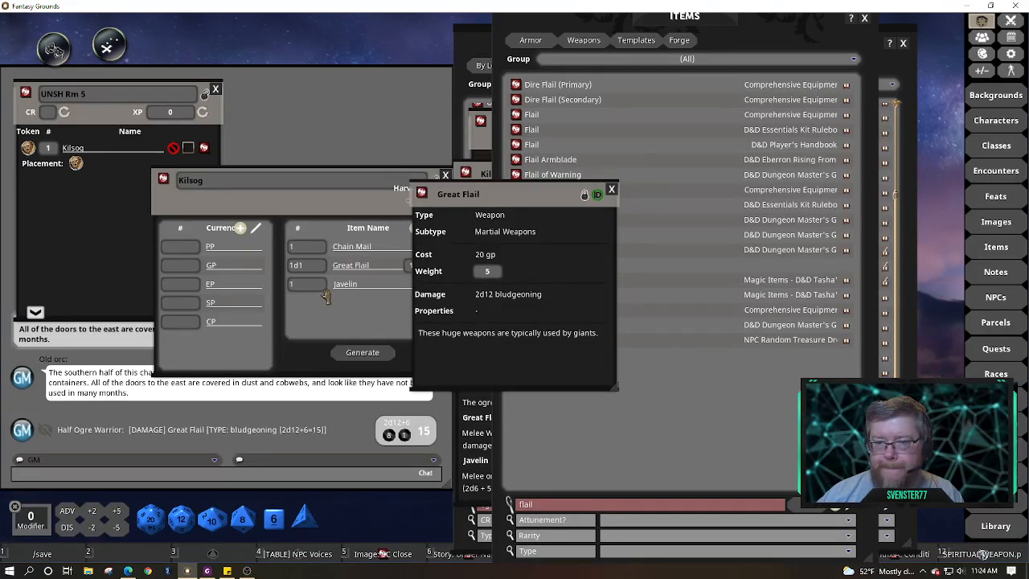
pyautogui.click(613, 191)
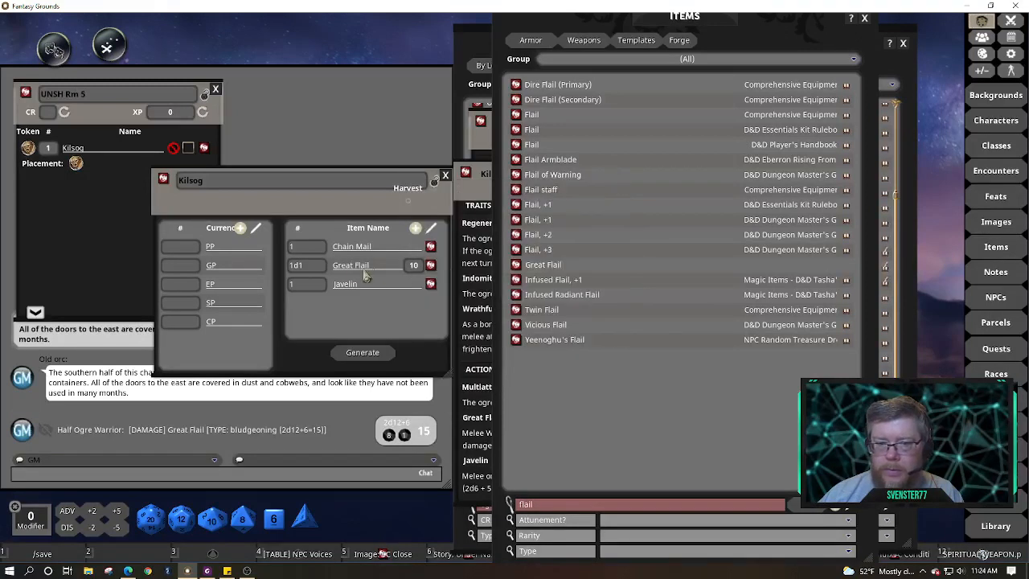
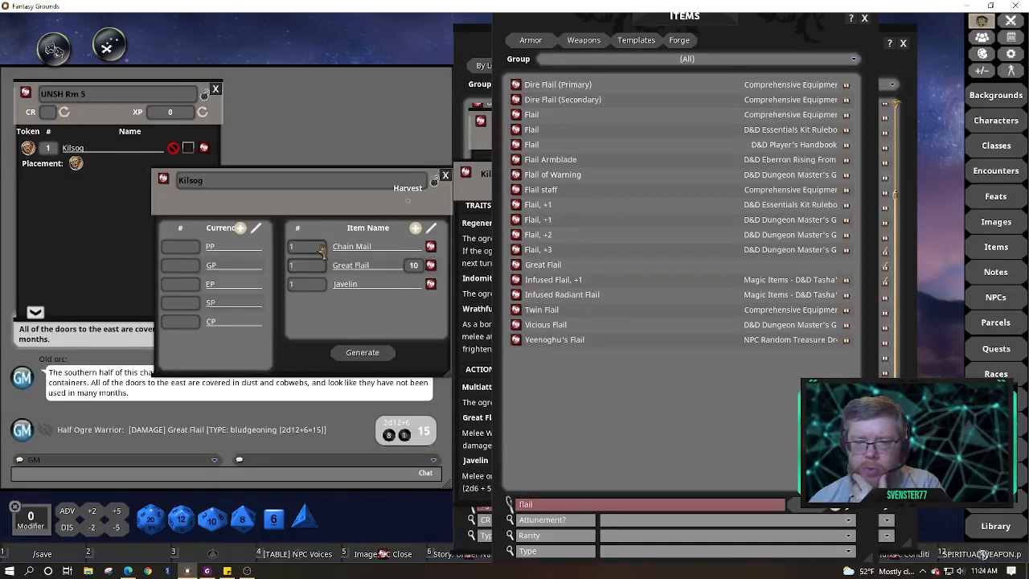
# Lock the Kilsog loot window to leave edit mode, then close it
pyautogui.click(435, 186)
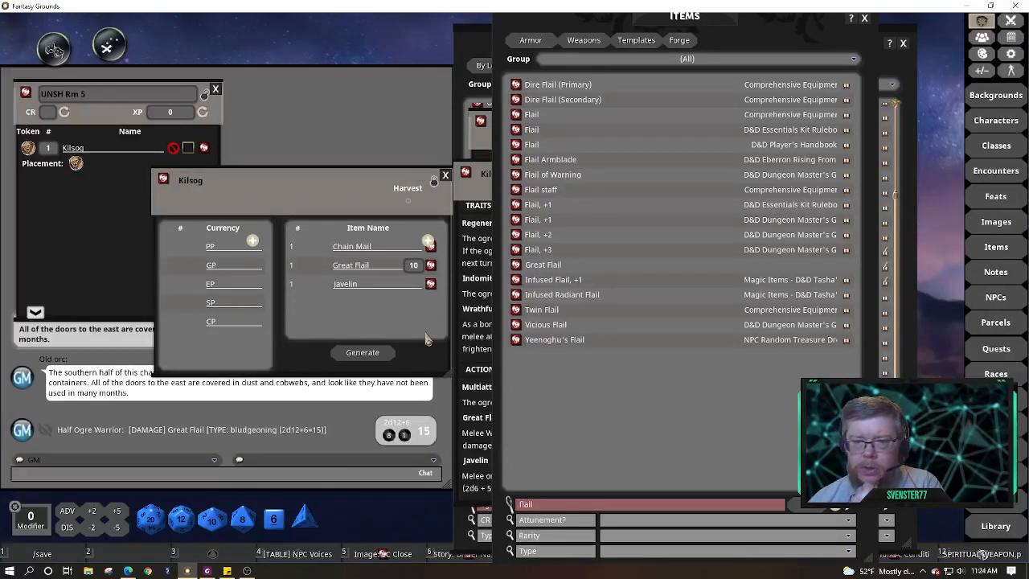
pyautogui.click(445, 177)
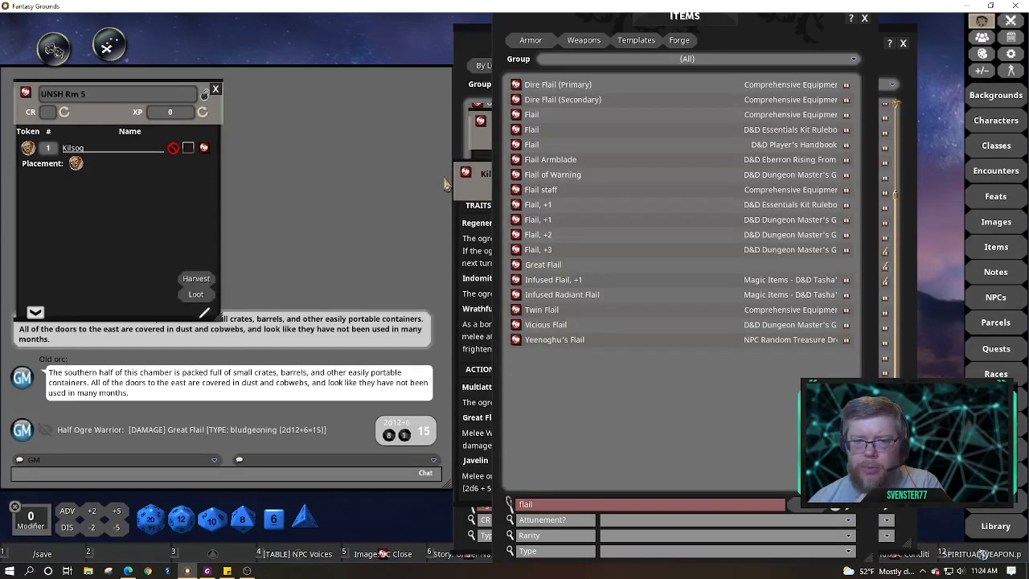
pyautogui.click(196, 294)
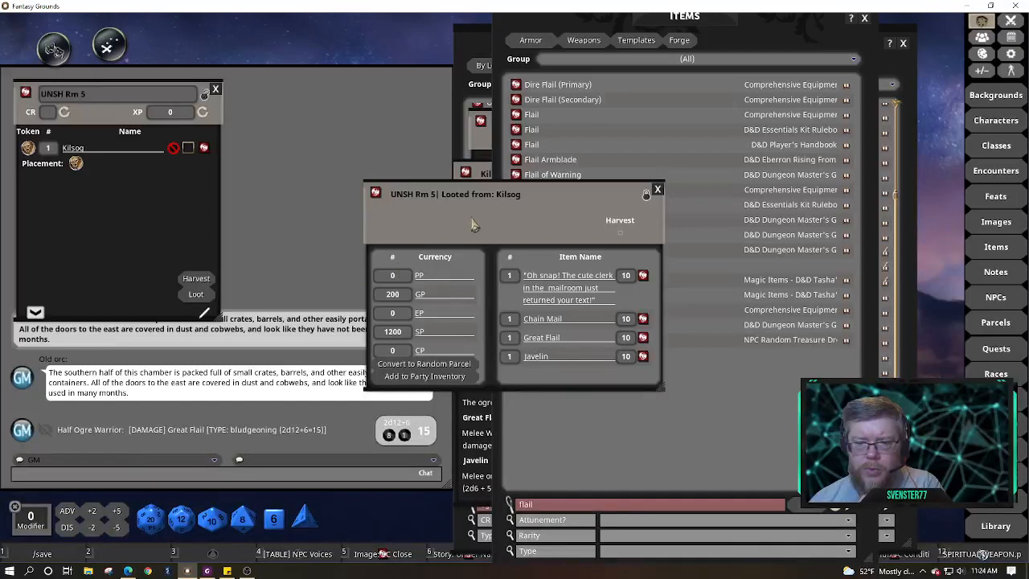
pyautogui.moveTo(472, 219); pyautogui.dragTo(354, 122)
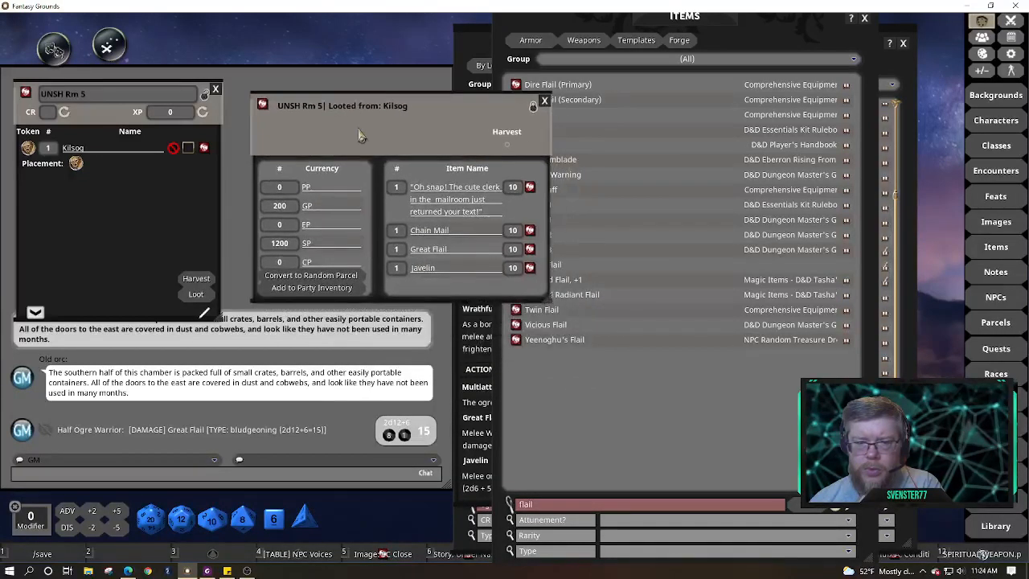
pyautogui.click(544, 102)
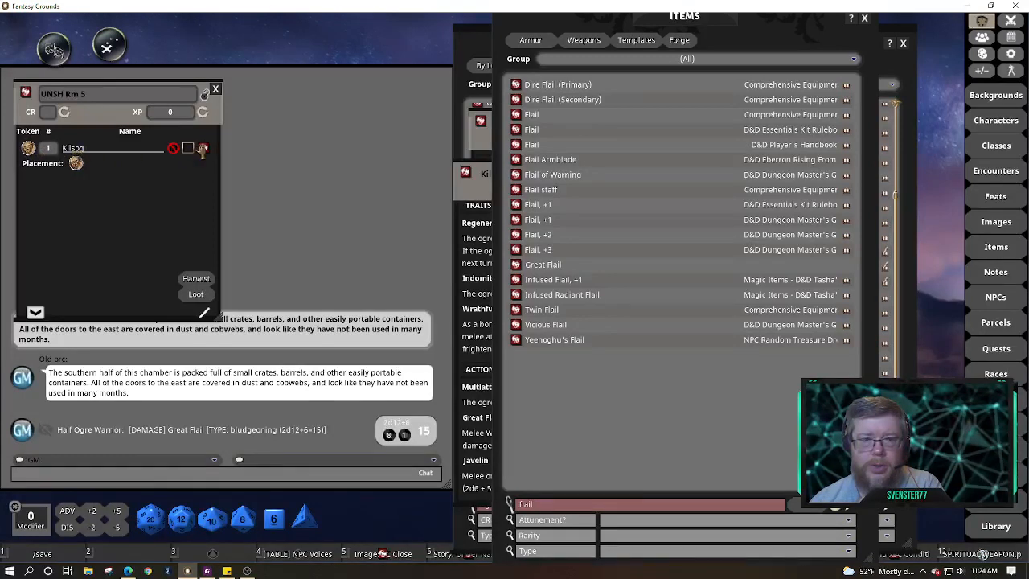
# Check Kilsog's loot, then close his sheet and the Ogre Warhulk sheet
pyautogui.click(210, 148)
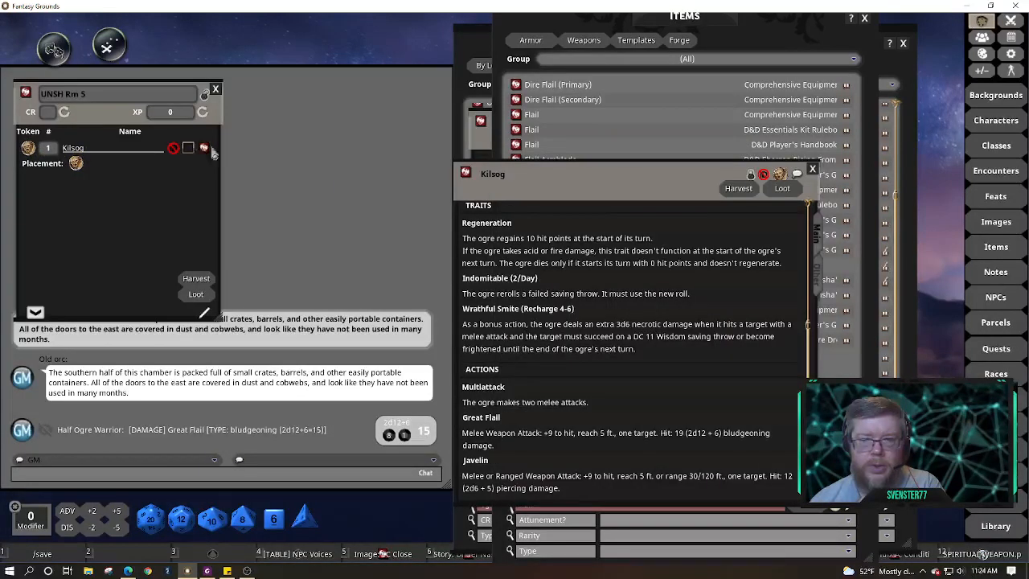
pyautogui.click(782, 188)
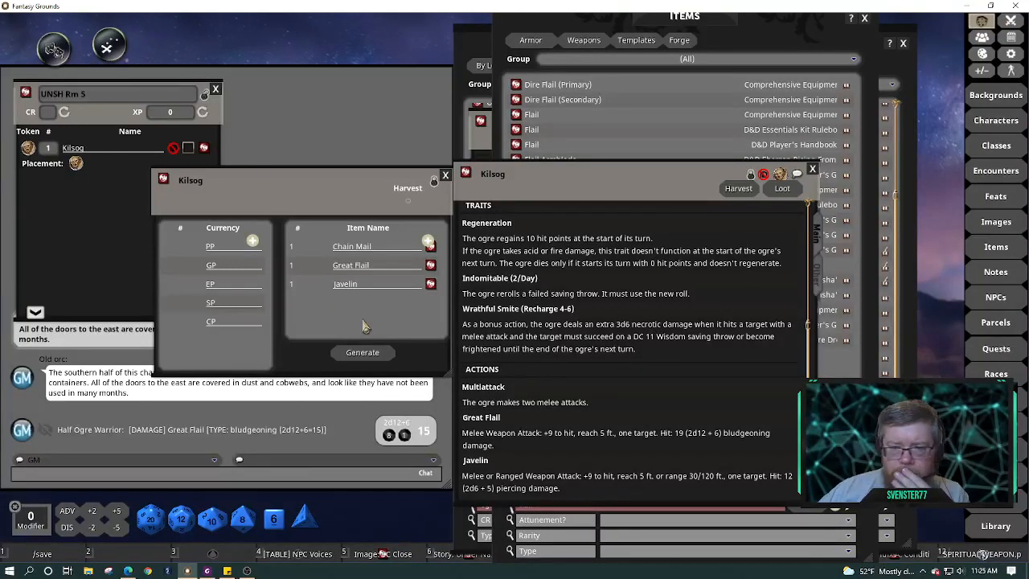
pyautogui.click(444, 174)
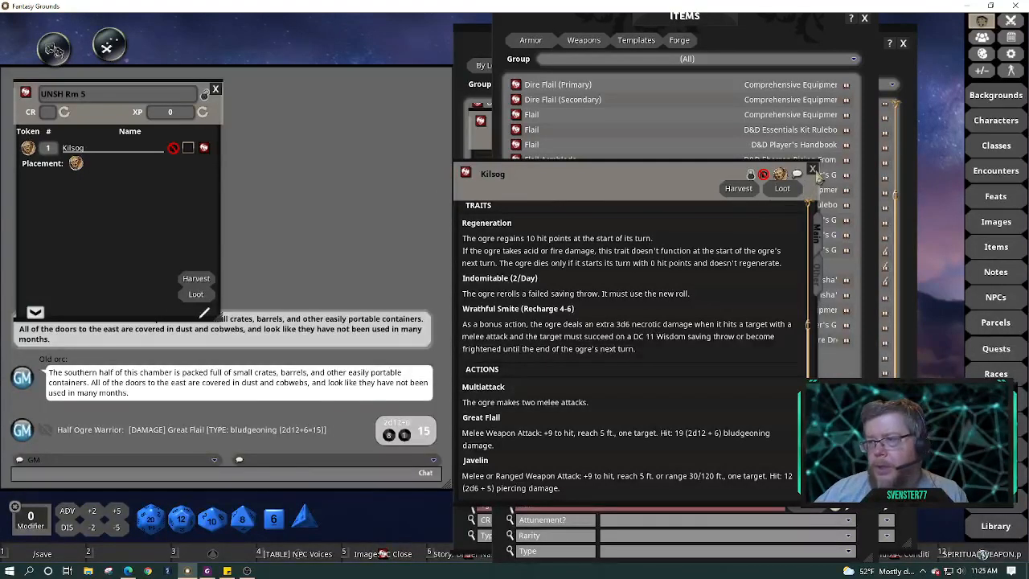
pyautogui.click(813, 172)
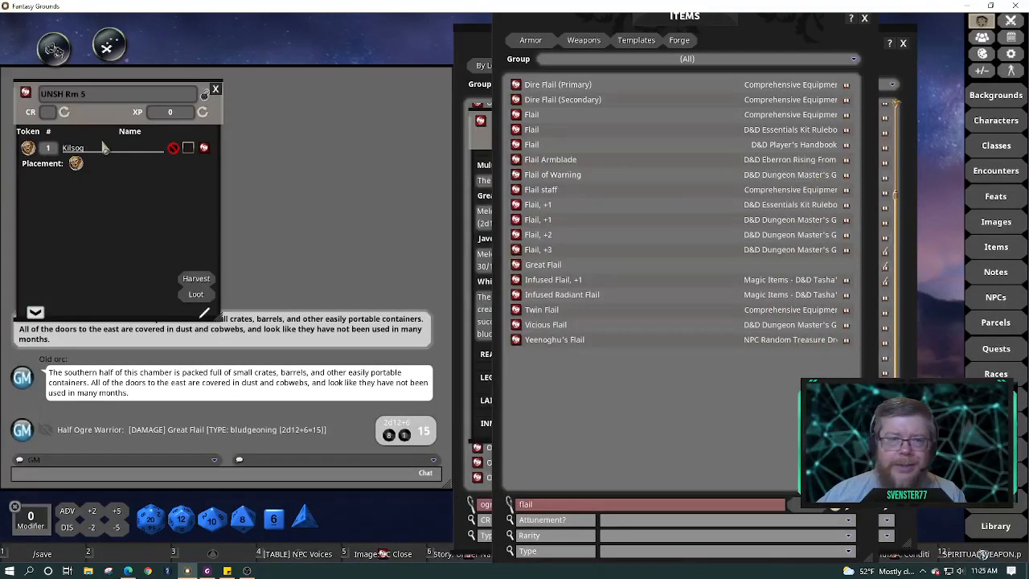
pyautogui.moveTo(97, 127); pyautogui.dragTo(88, 107)
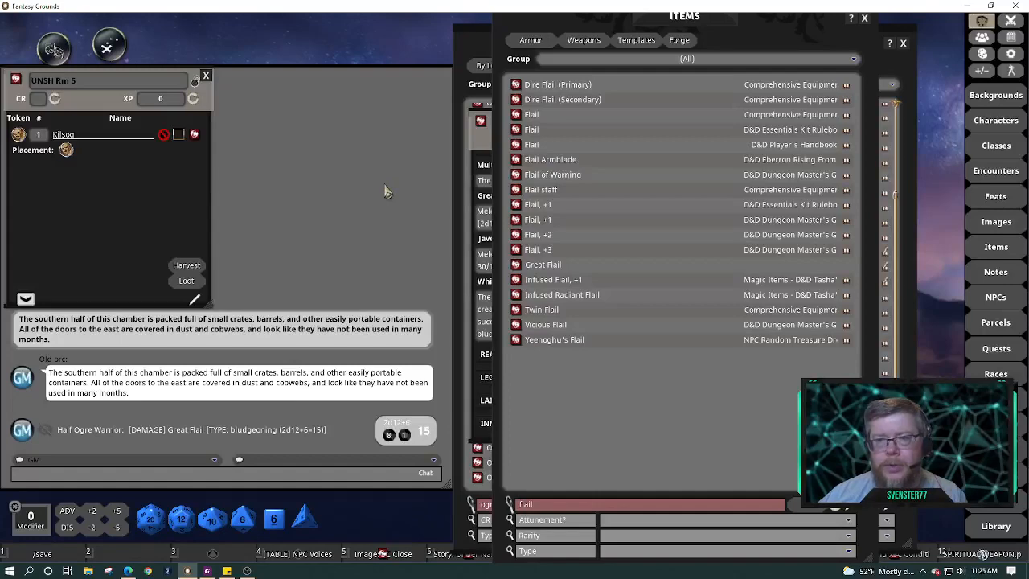
pyautogui.click(476, 145)
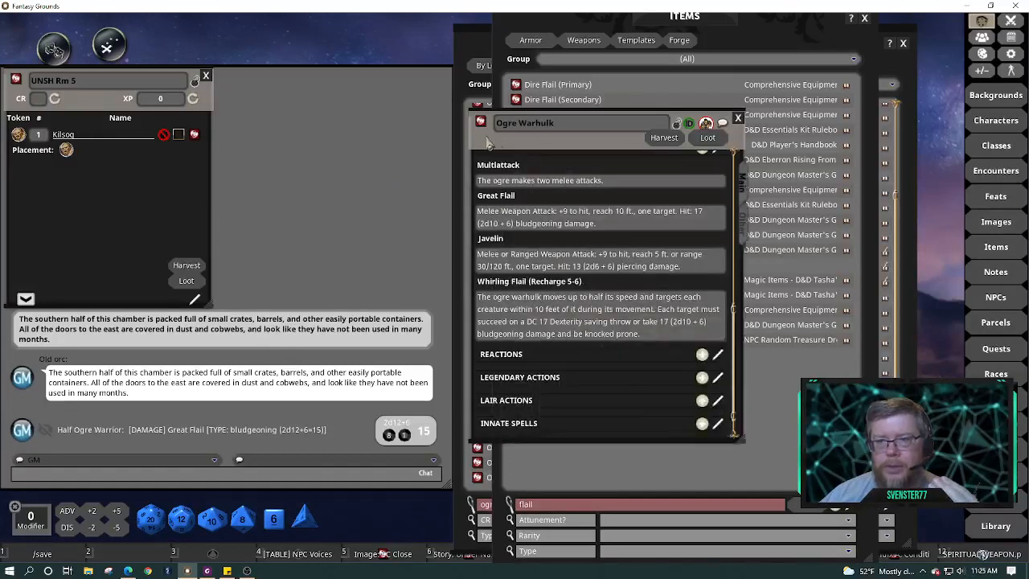
pyautogui.moveTo(487, 143); pyautogui.dragTo(273, 116)
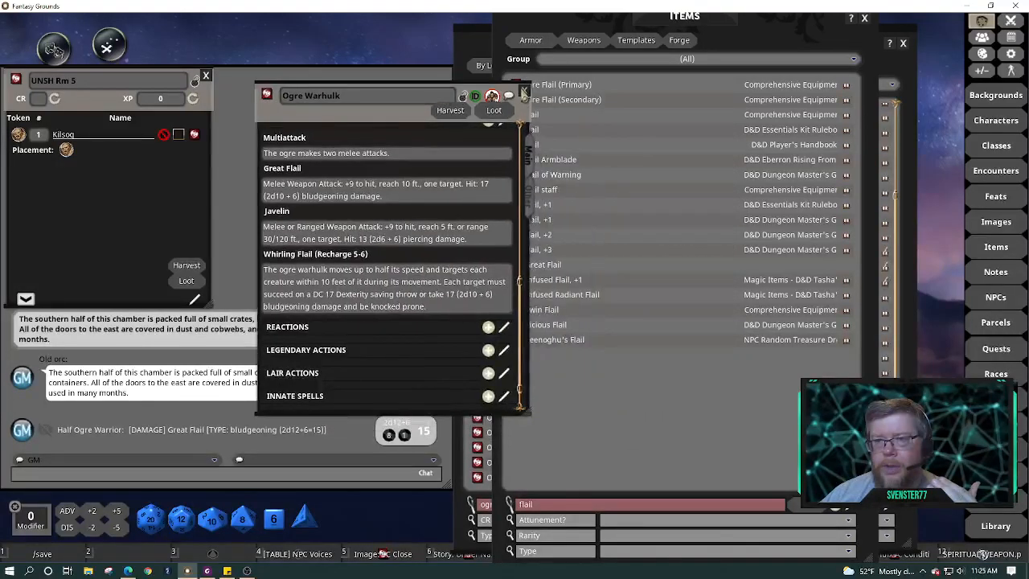
pyautogui.click(524, 93)
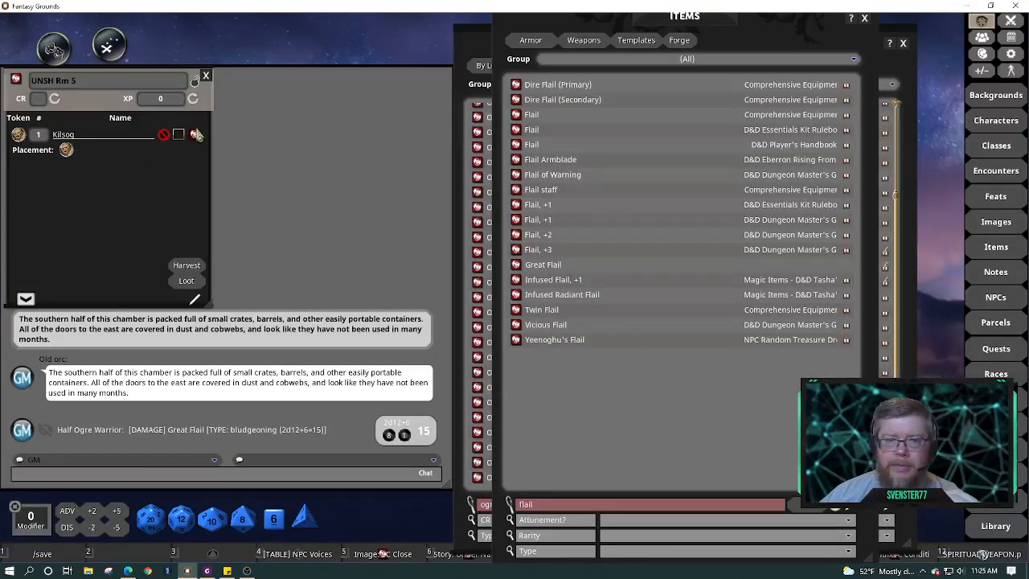
# Reopen Kilsog's Half Ogre Warrior sheet, unlock it, and add a blank line under Image: Half-Ogre
pyautogui.click(197, 135)
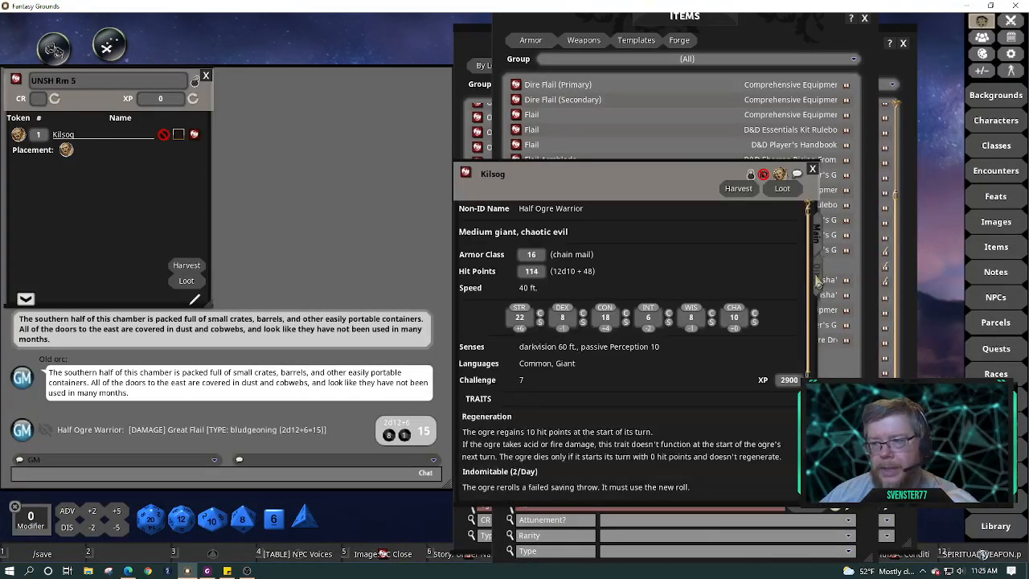
pyautogui.click(817, 278)
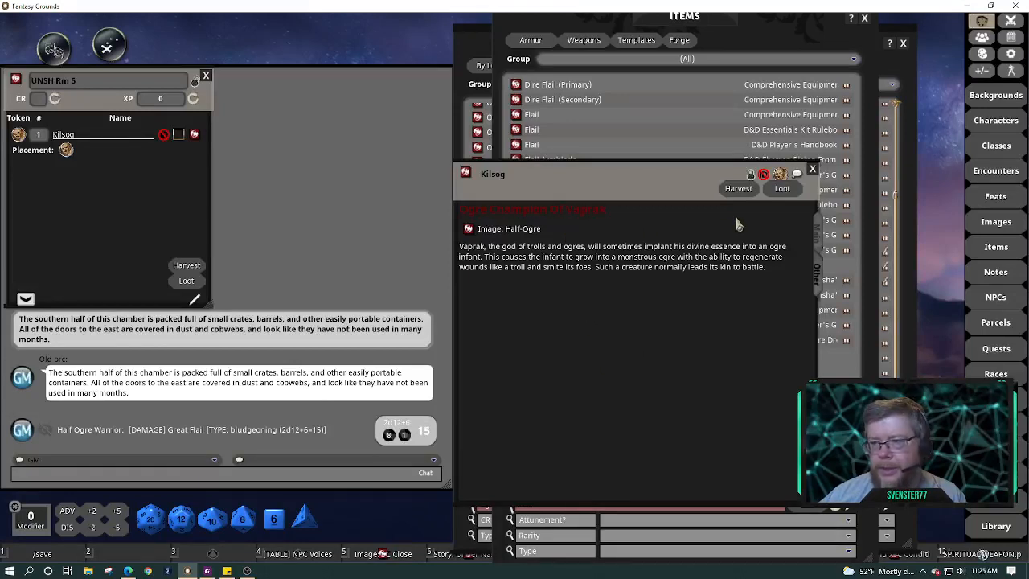
pyautogui.click(751, 175)
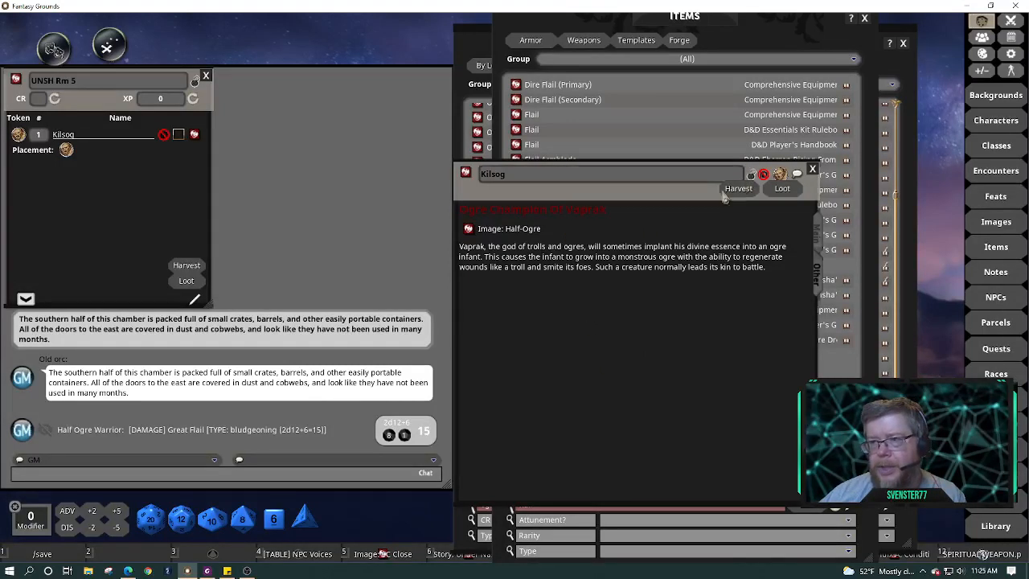
pyautogui.click(576, 230)
pyautogui.press('Return')
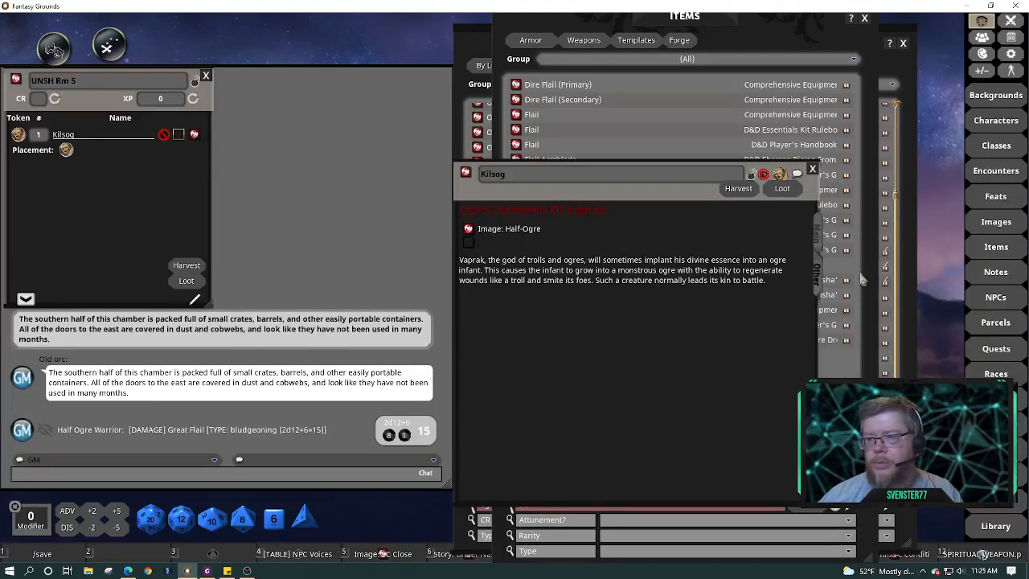
pyautogui.click(817, 238)
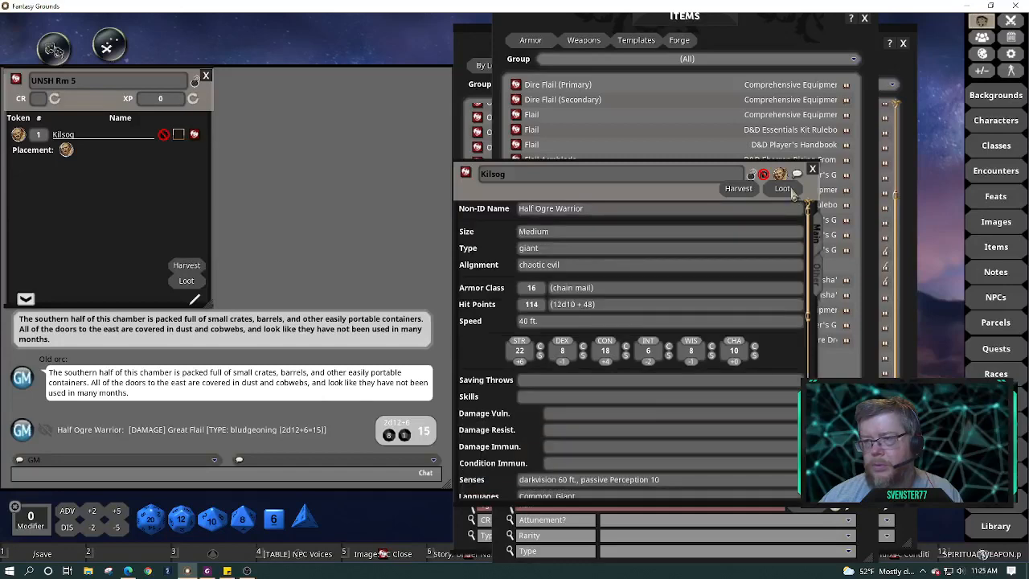
# Generate a random loot parcel for Kilsog, close the older list, and unlock the new parcel
pyautogui.click(787, 190)
pyautogui.click(823, 278)
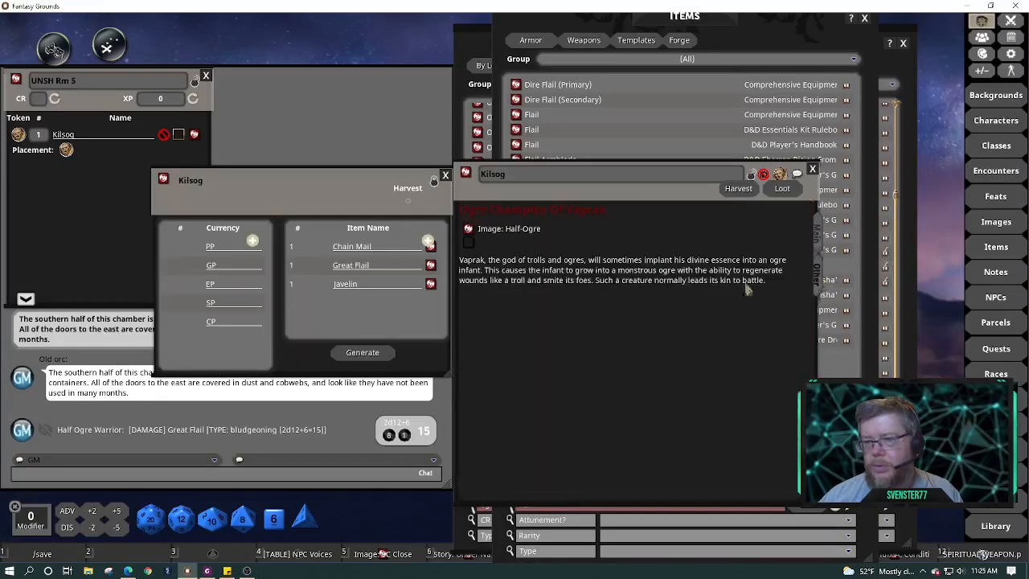
pyautogui.click(362, 352)
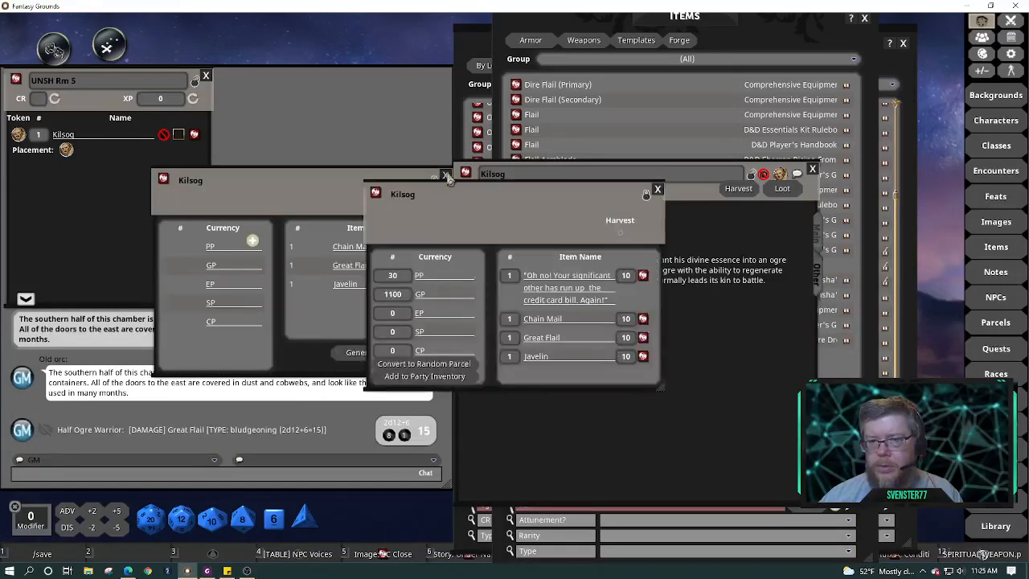
pyautogui.click(446, 174)
pyautogui.moveTo(491, 189); pyautogui.dragTo(259, 117)
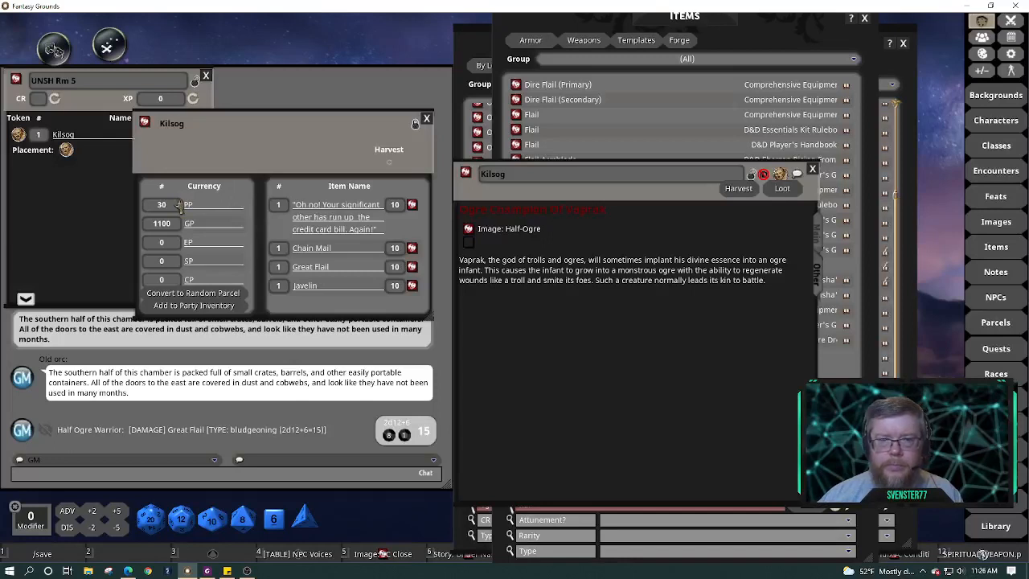
pyautogui.click(415, 125)
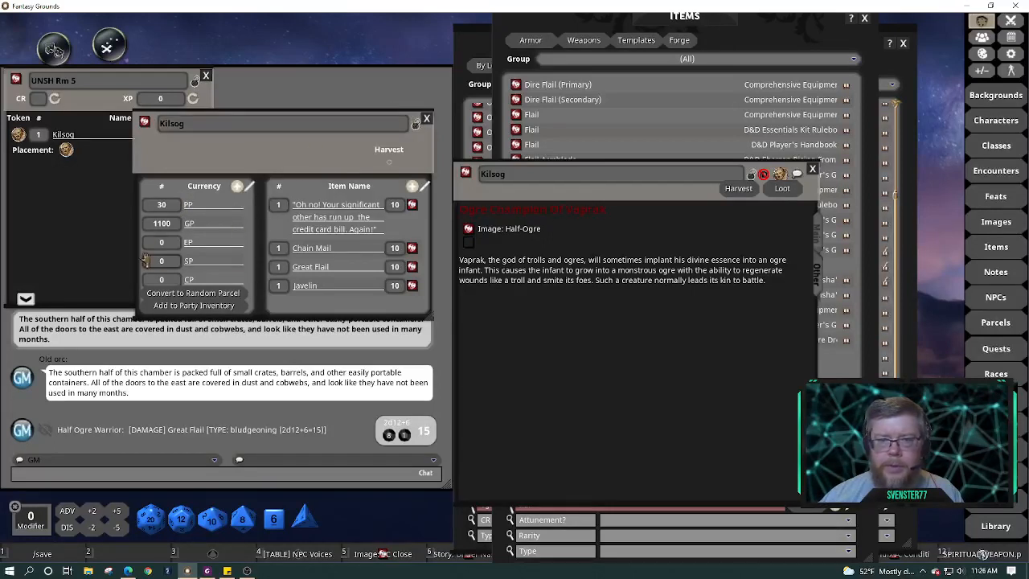
# Delete the parcel's currency entries: 30 PP, 1100 GP, 0 EP and the rest
pyautogui.click(250, 187)
pyautogui.click(237, 205)
pyautogui.click(238, 205)
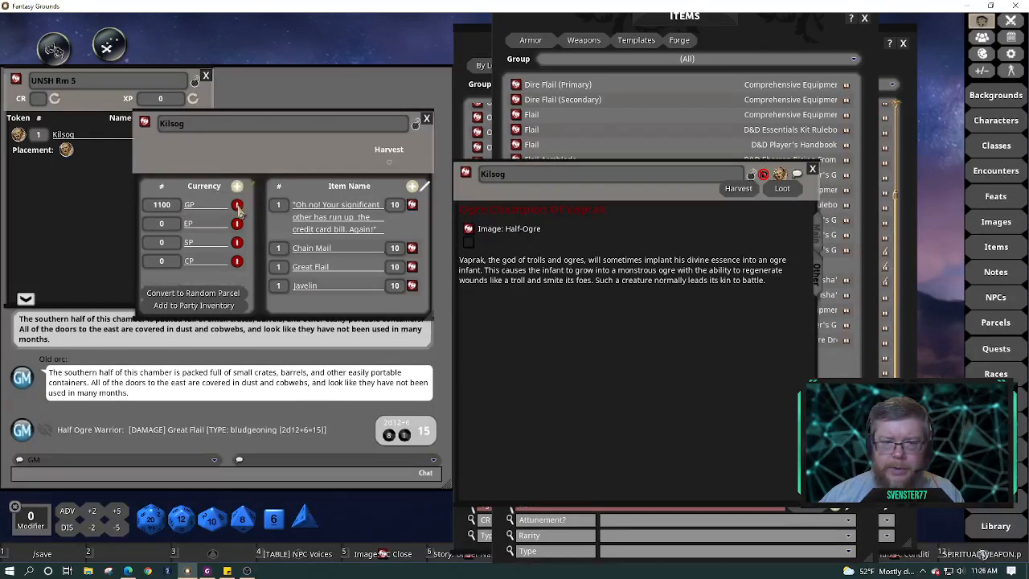
pyautogui.click(237, 205)
pyautogui.click(237, 205)
pyautogui.click(237, 205)
pyautogui.click(237, 205)
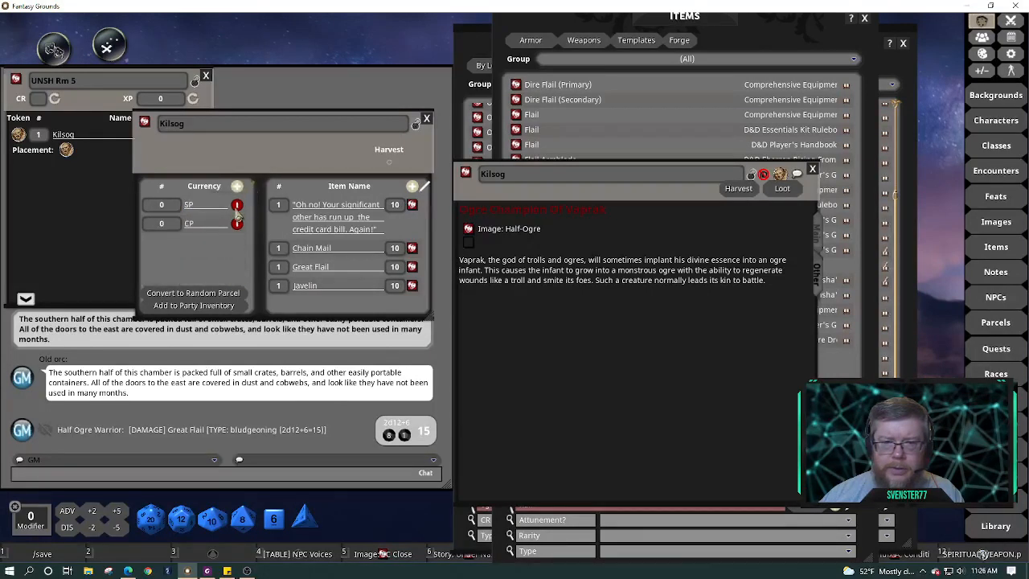
pyautogui.click(237, 205)
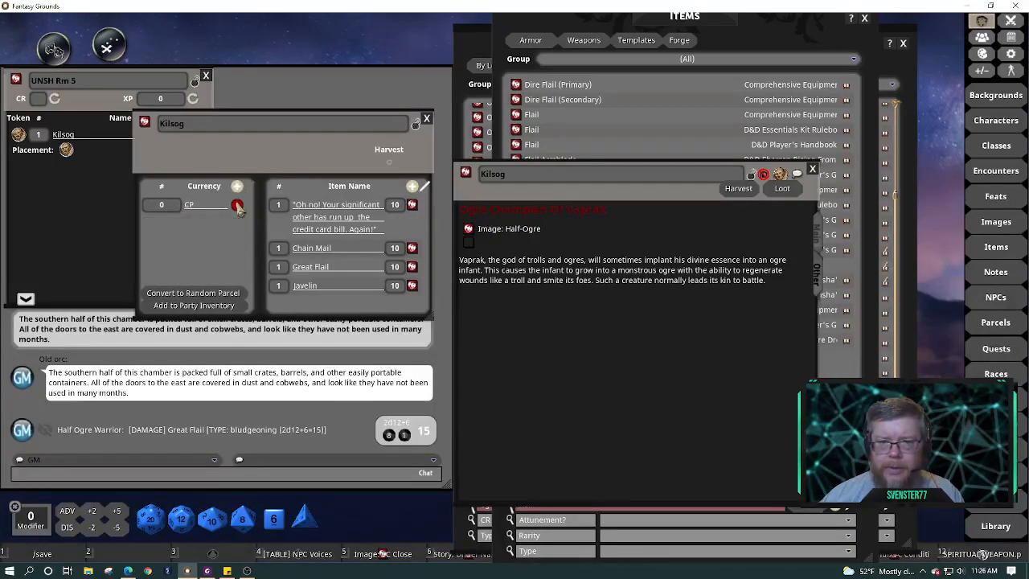
pyautogui.click(237, 205)
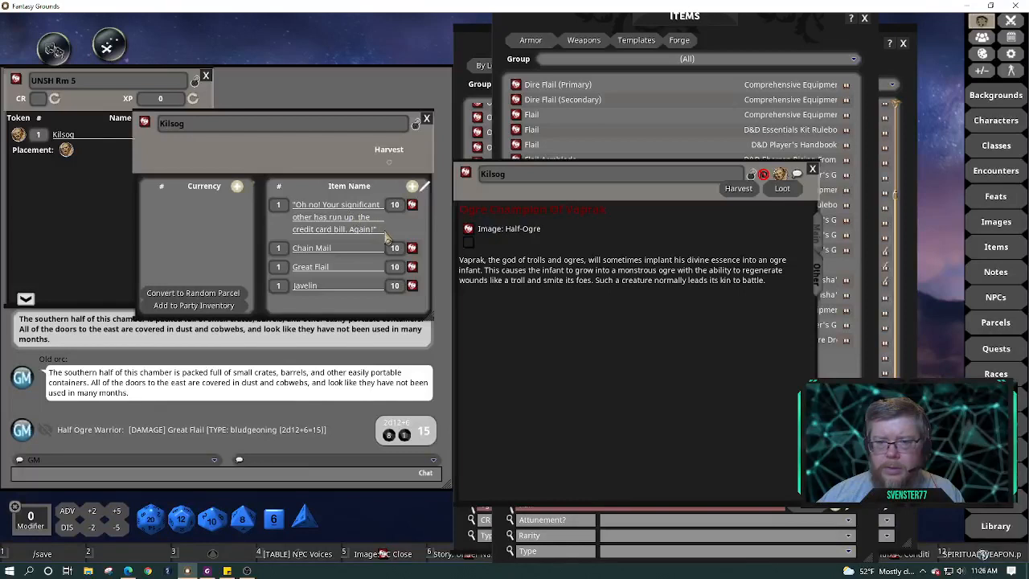
# Delete the stray credit-card joke item from the parcel and leave edit mode
pyautogui.click(294, 206)
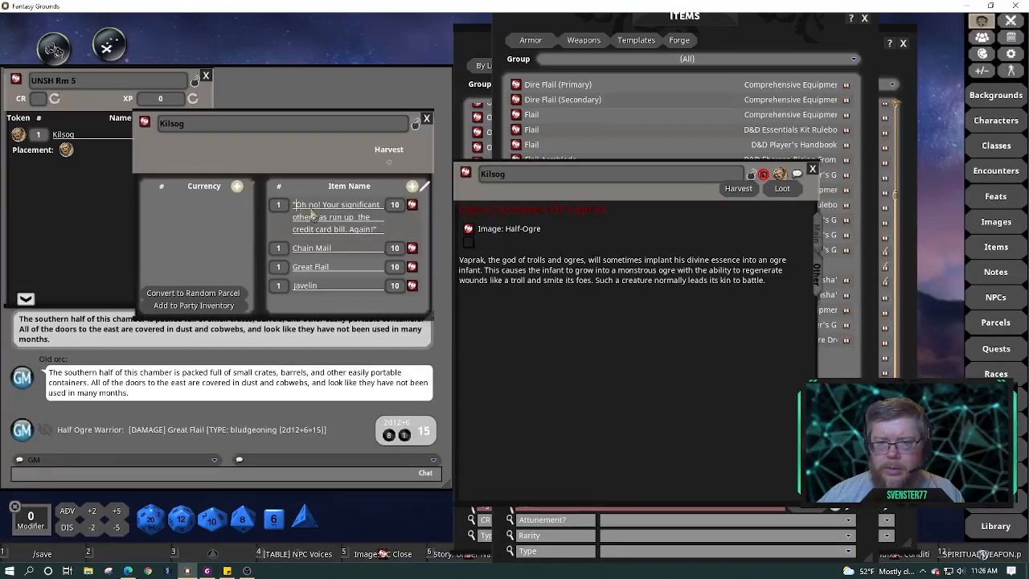
pyautogui.press('Delete')
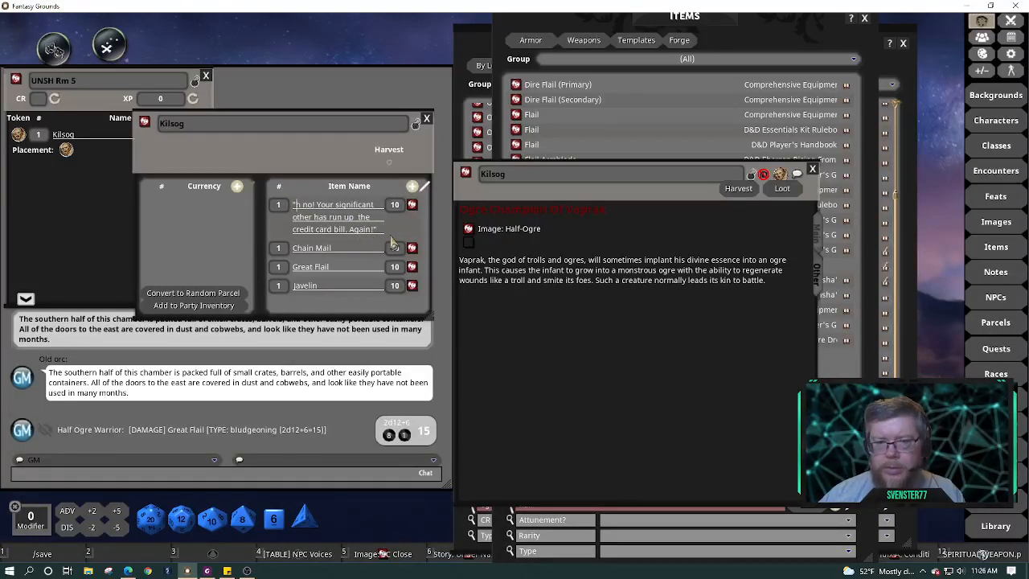
pyautogui.press('Delete')
pyautogui.press('Delete')
pyautogui.press('Delete')
pyautogui.press('Delete')
pyautogui.press('Delete')
pyautogui.press('Delete')
pyautogui.press('Delete')
pyautogui.press('Delete')
pyautogui.press('Delete')
pyautogui.press('Delete')
pyautogui.press('Delete')
pyautogui.press('Delete')
pyautogui.press('Delete')
pyautogui.press('Delete')
pyautogui.press('Delete')
pyautogui.press('Delete')
pyautogui.press('Delete')
pyautogui.press('Delete')
pyautogui.press('Delete')
pyautogui.press('Delete')
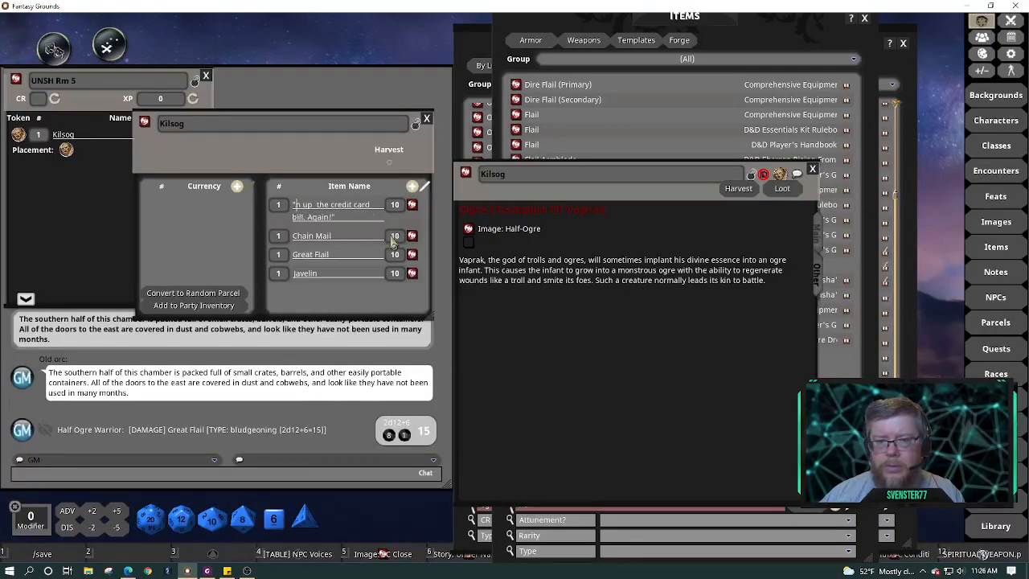
pyautogui.press('Delete')
pyautogui.press('Delete')
pyautogui.press('Delete')
pyautogui.press('Delete')
pyautogui.press('Delete')
pyautogui.press('Delete')
pyautogui.press('Delete')
pyautogui.press('Delete')
pyautogui.press('Delete')
pyautogui.press('Delete')
pyautogui.press('Delete')
pyautogui.press('Delete')
pyautogui.press('Delete')
pyautogui.press('Delete')
pyautogui.press('Delete')
pyautogui.press('Delete')
pyautogui.press('Delete')
pyautogui.press('Delete')
pyautogui.press('Delete')
pyautogui.press('Delete')
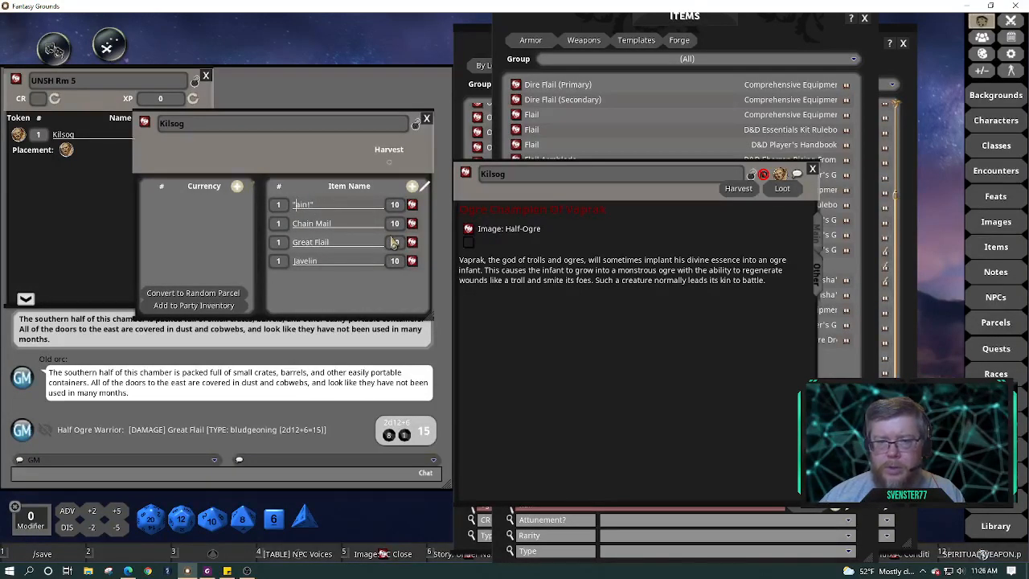
pyautogui.click(427, 191)
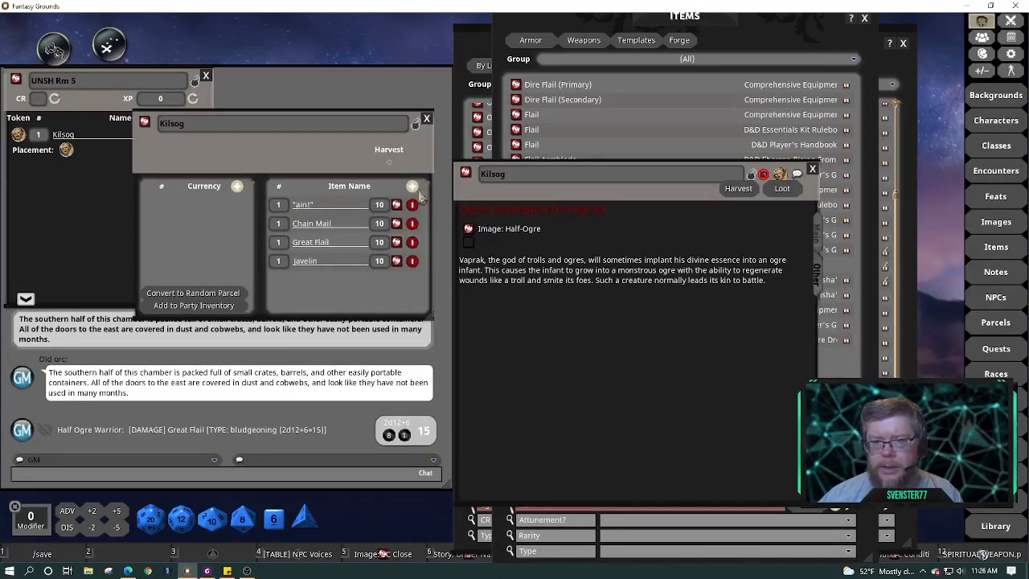
pyautogui.click(412, 206)
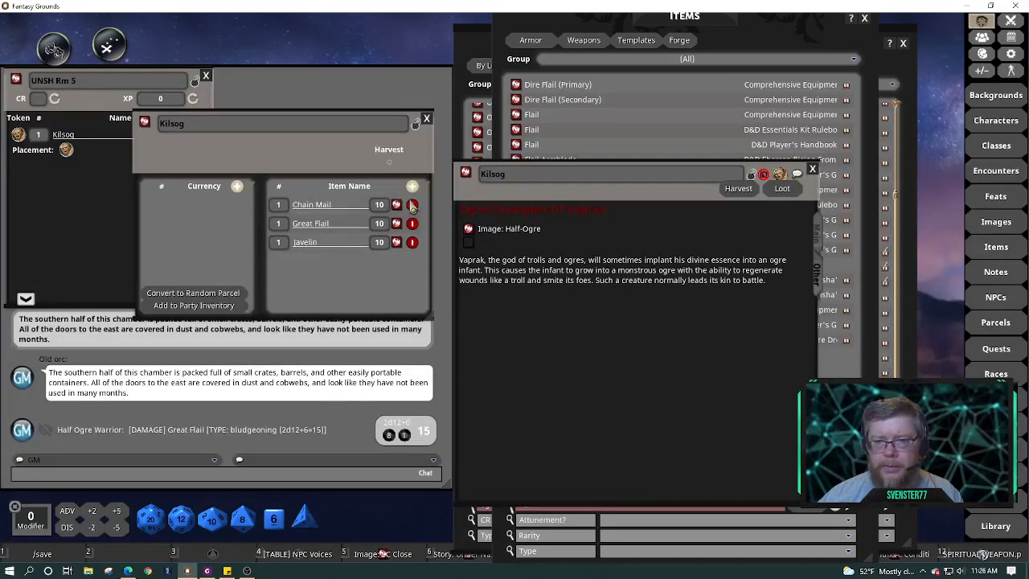
pyautogui.click(429, 190)
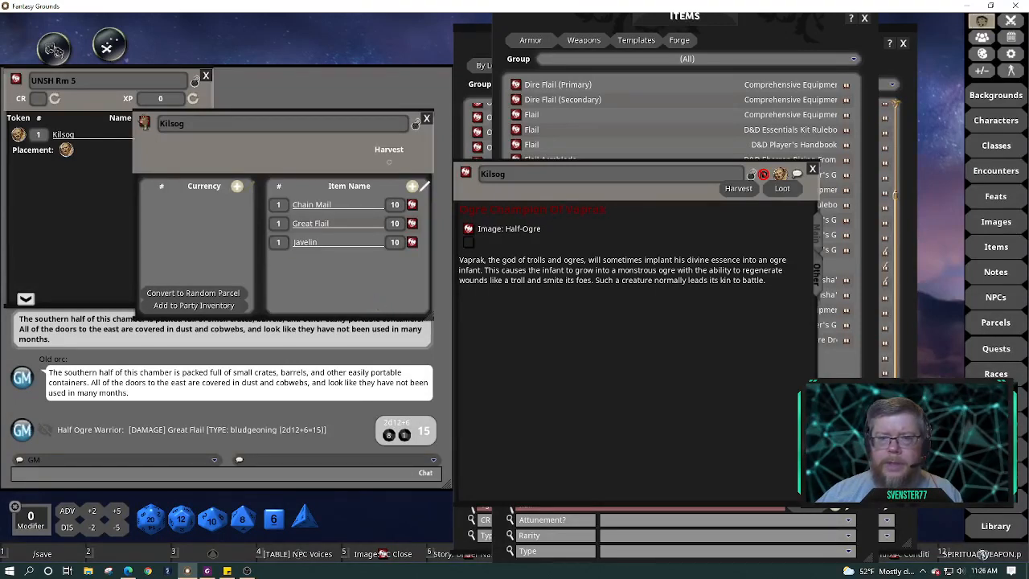
# Link Kilsog's loot parcel into his NPC notes and relabel the link 'Gear'
pyautogui.moveTo(371, 219); pyautogui.dragTo(523, 254)
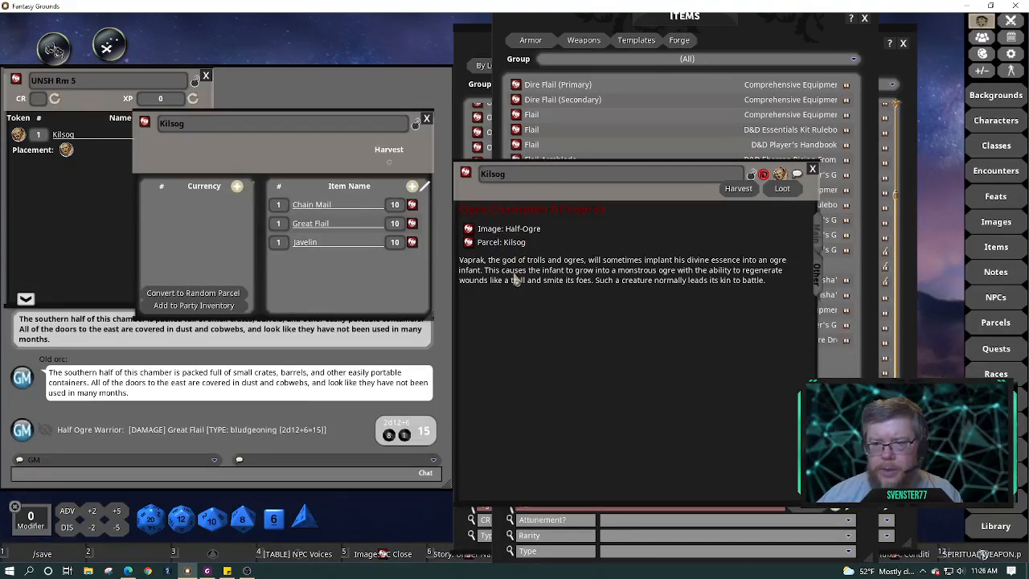
pyautogui.press('BackSpace')
pyautogui.press('BackSpace')
pyautogui.press('BackSpace')
pyautogui.press('BackSpace')
pyautogui.press('BackSpace')
pyautogui.press('BackSpace')
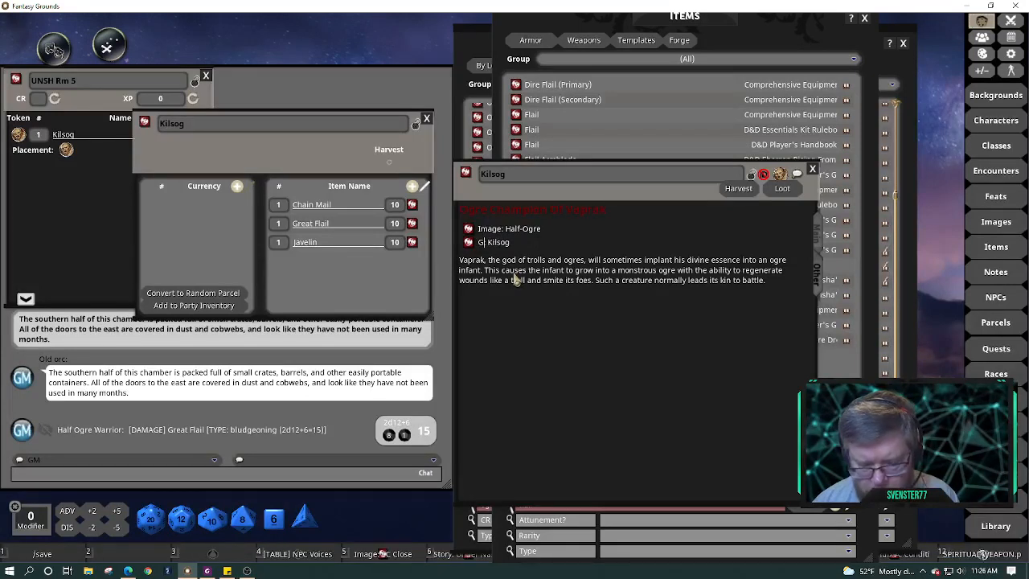
pyautogui.write('Gear')
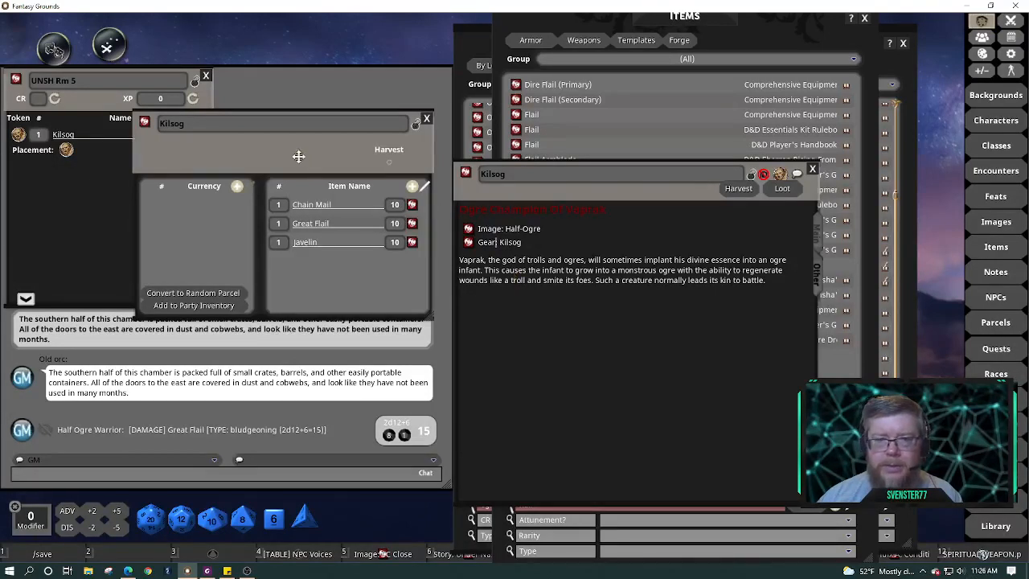
# Move the loot window down-left and erase Kilsog's name from the Gear line
pyautogui.moveTo(297, 155); pyautogui.dragTo(250, 236)
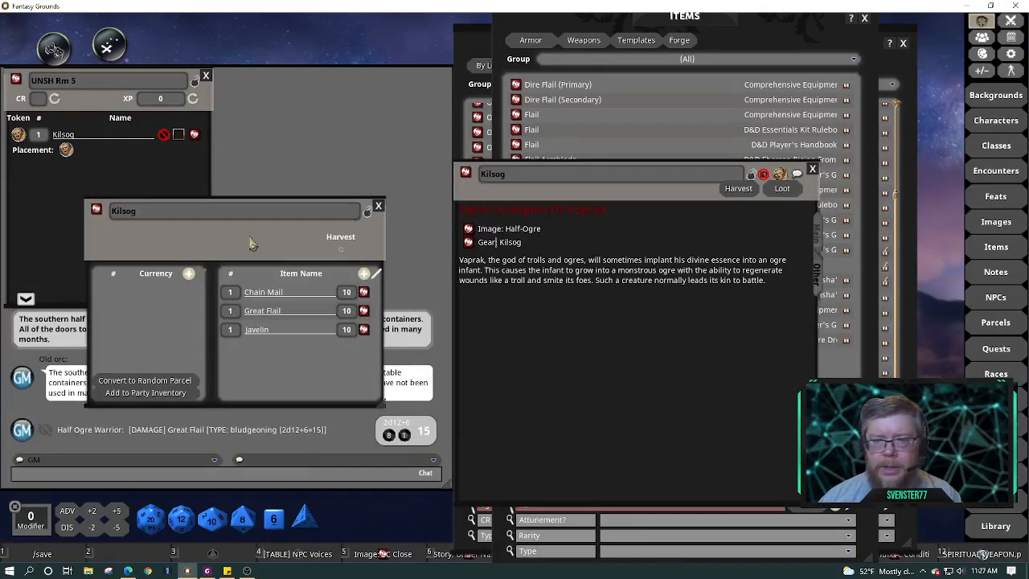
pyautogui.click(822, 238)
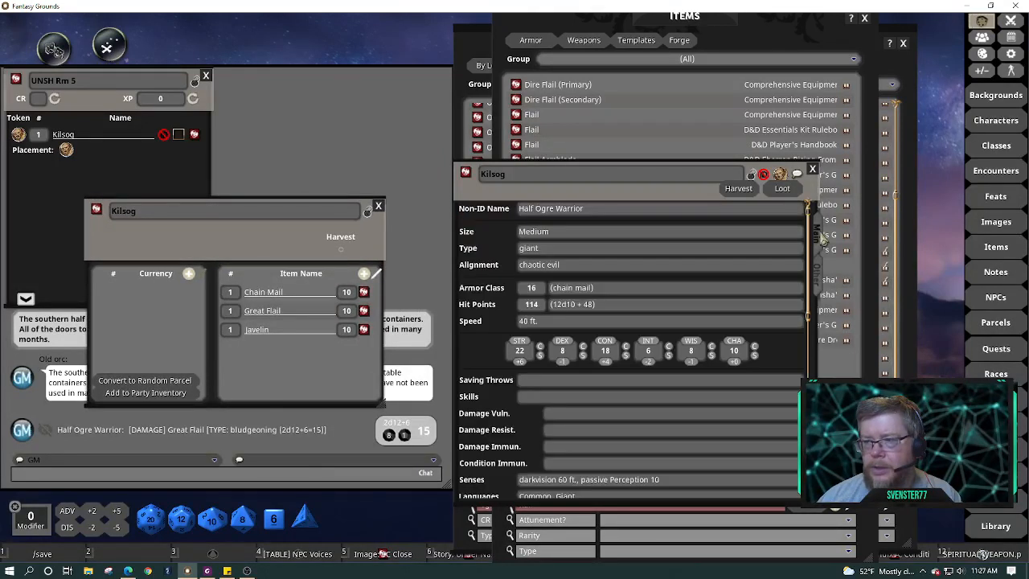
pyautogui.click(818, 280)
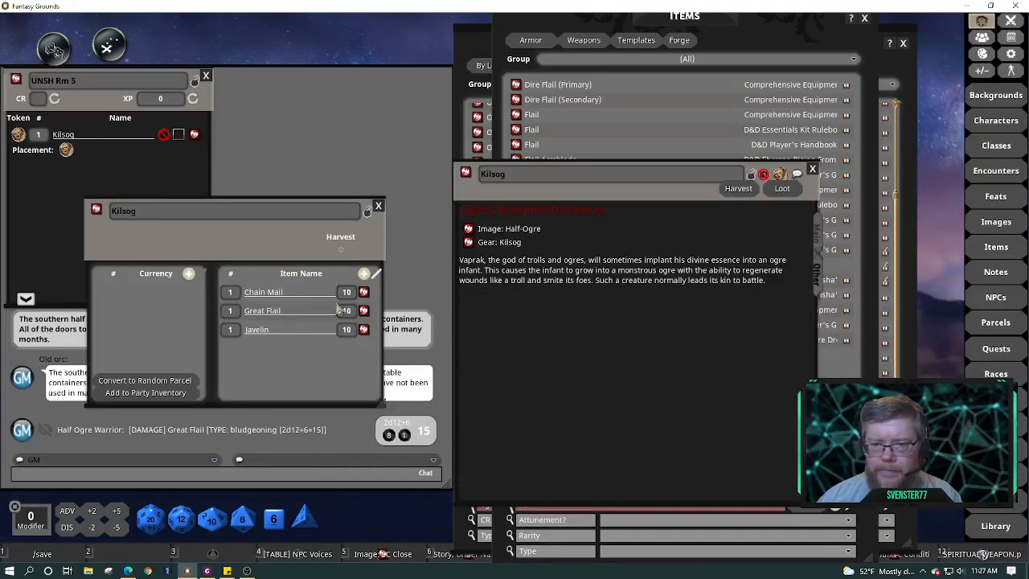
pyautogui.press('Delete')
pyautogui.press('Delete')
pyautogui.press('Delete')
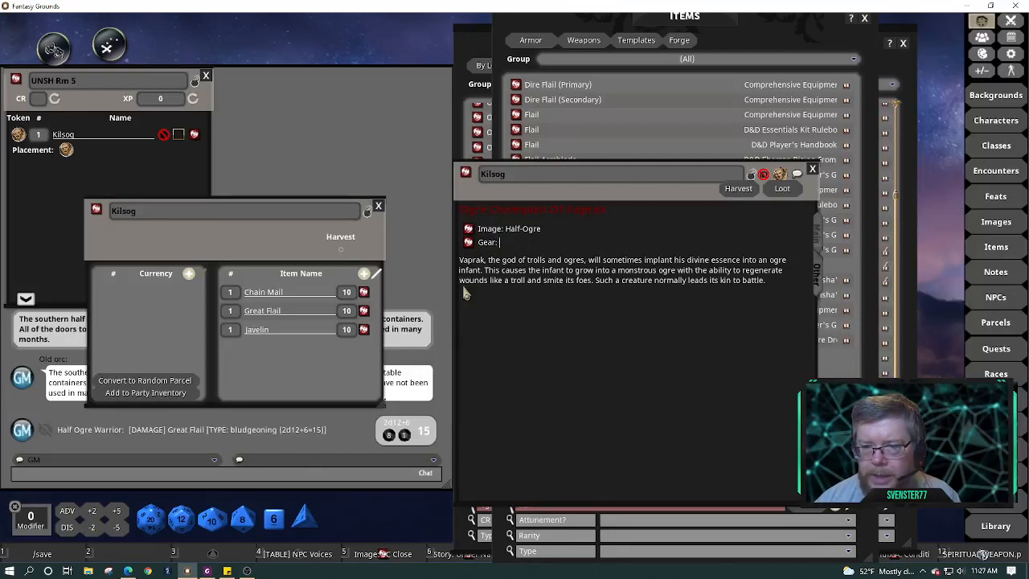
# Type 'Chain mail; Great Flail; Javelin' after 'Gear:' in Kilsog's description
pyautogui.write('Chain mail')
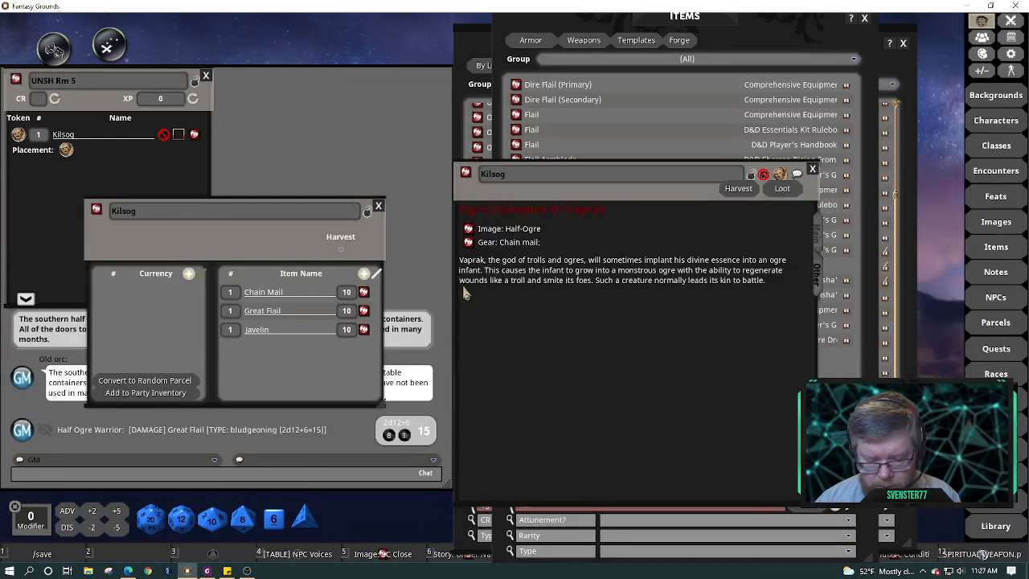
pyautogui.write('Great Flail; Javelin')
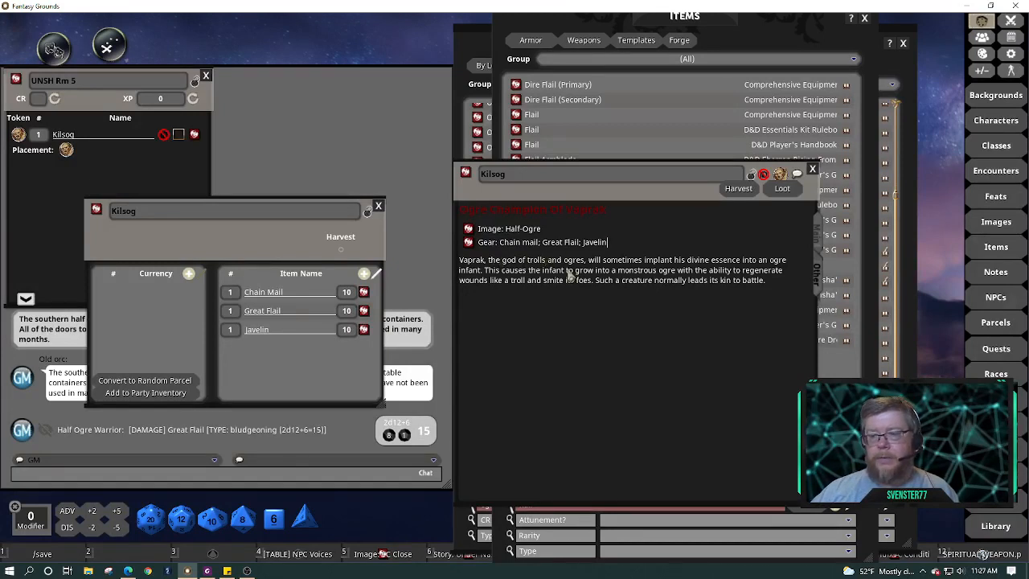
# Close the loot parcel, open the Shatterstone map, and drop Kilsog's token in the dining hall
pyautogui.click(377, 209)
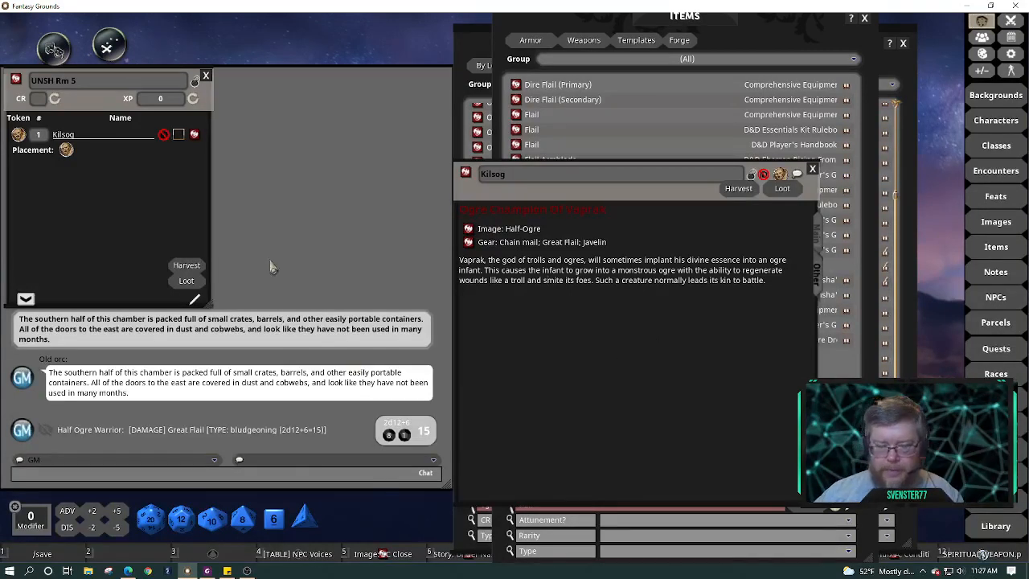
pyautogui.click(110, 49)
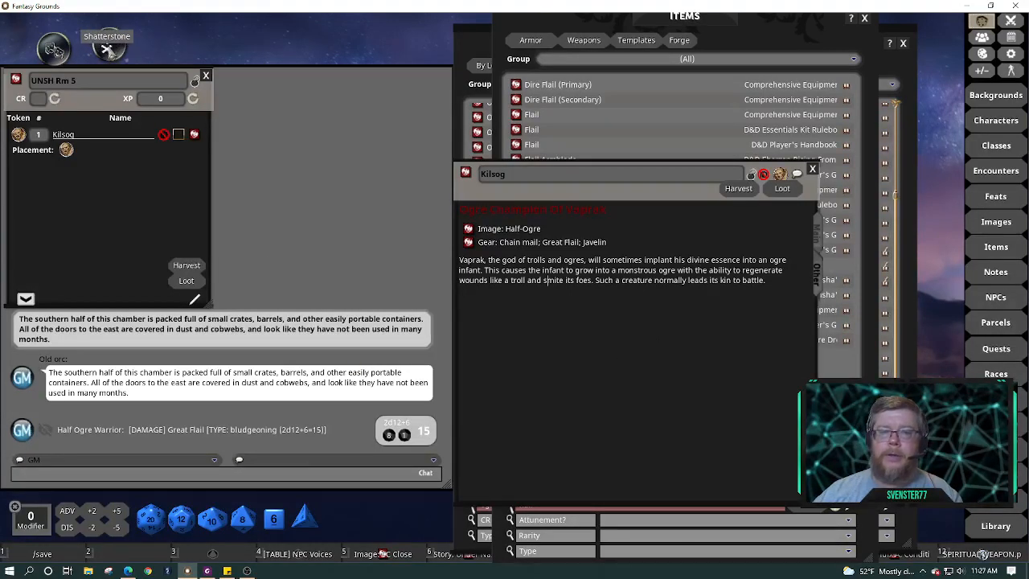
pyautogui.click(686, 338)
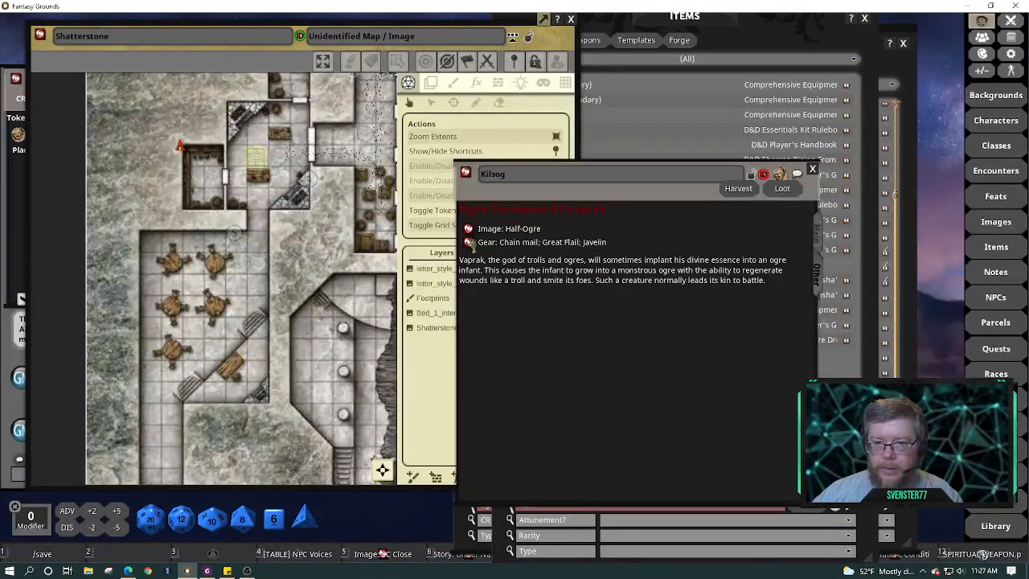
pyautogui.moveTo(471, 243); pyautogui.dragTo(272, 361)
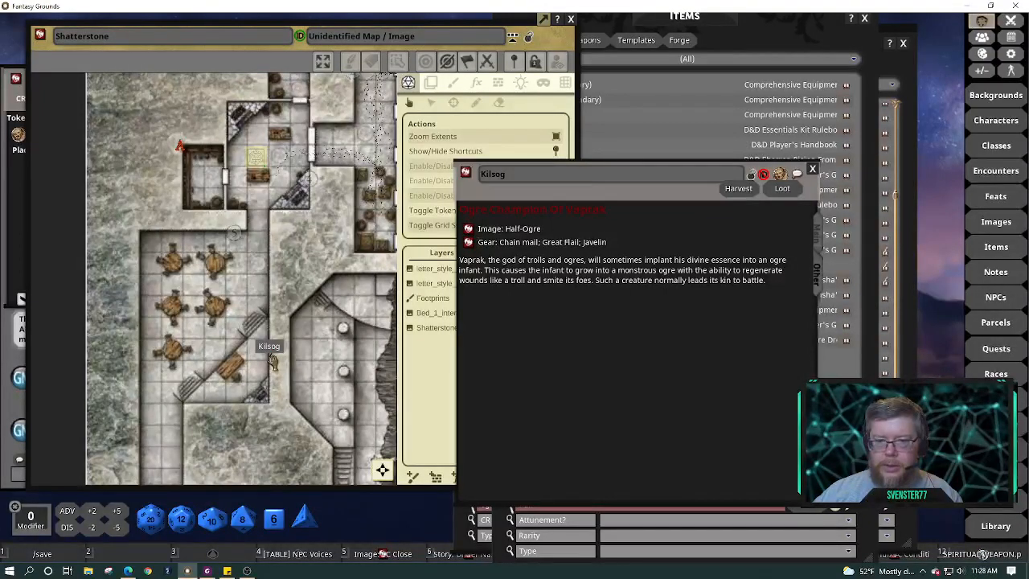
pyautogui.doubleClick(272, 361)
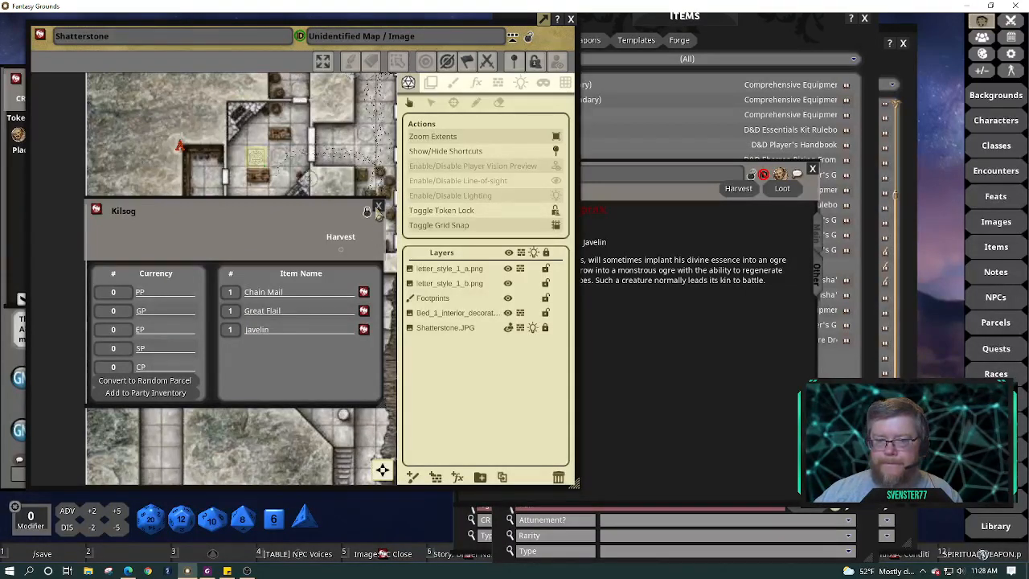
# Close the reopened Kilsog loot window and the Shatterstone map
pyautogui.click(378, 207)
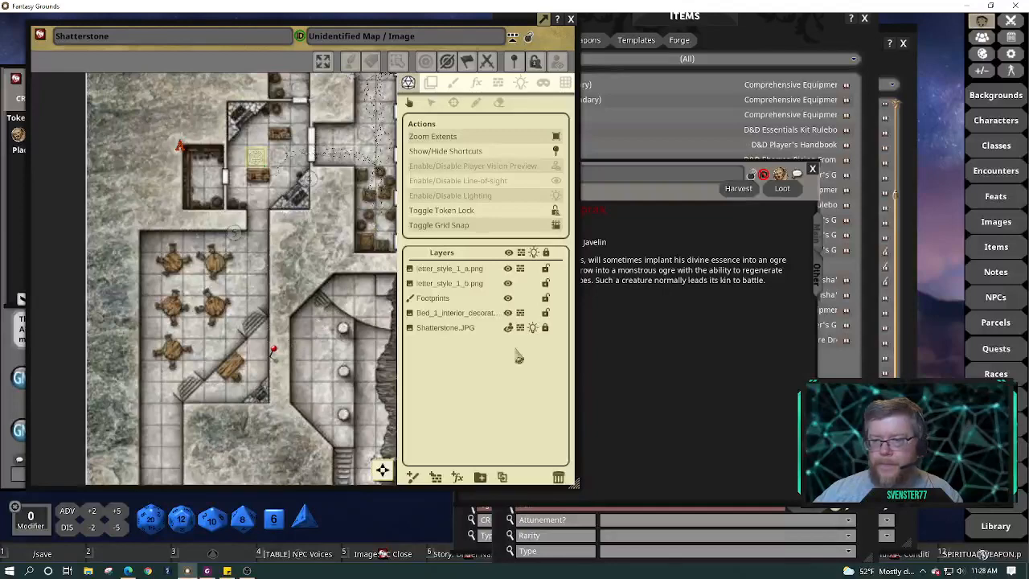
pyautogui.click(655, 366)
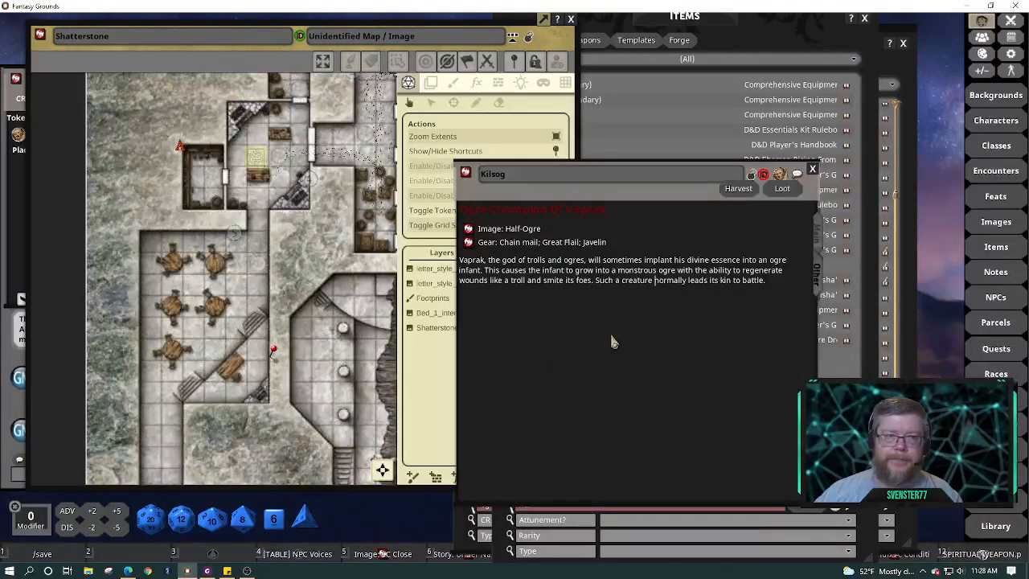
pyautogui.rightClick(141, 195)
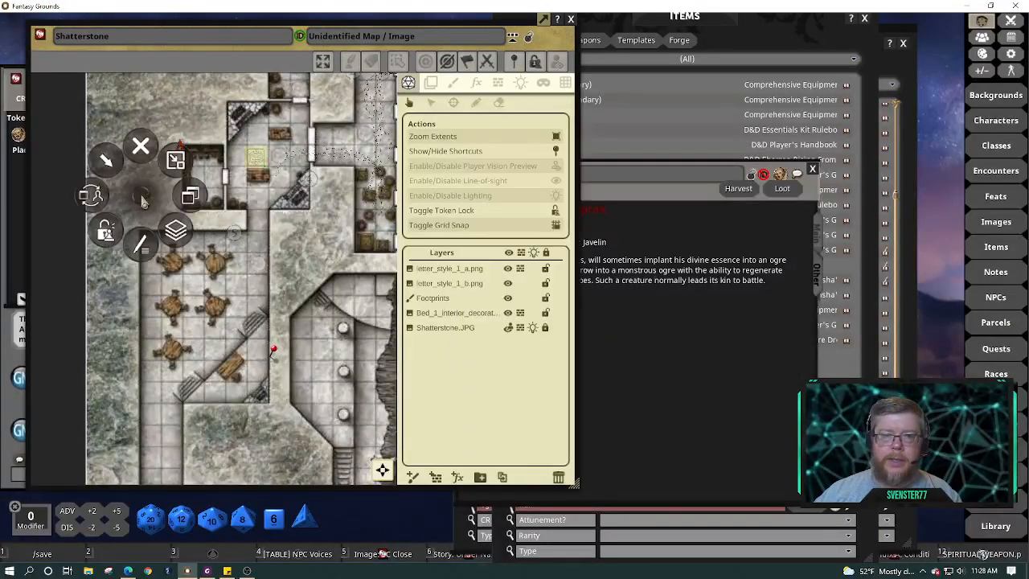
pyautogui.click(178, 163)
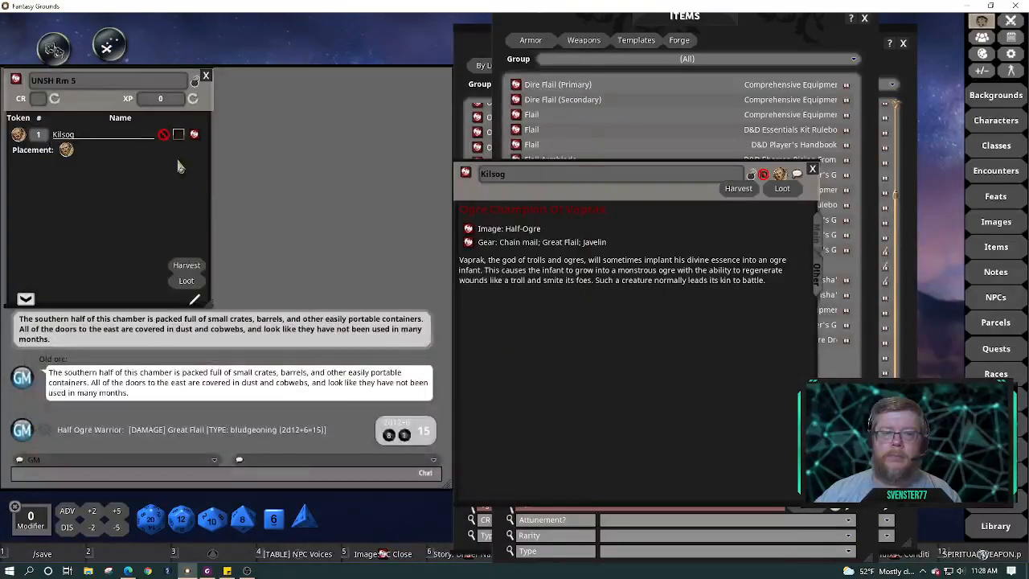
# Open the Under Nashkel - Shatterstone story and copy Kilsog's Gear line below the Tactical Encounter line
pyautogui.click(61, 54)
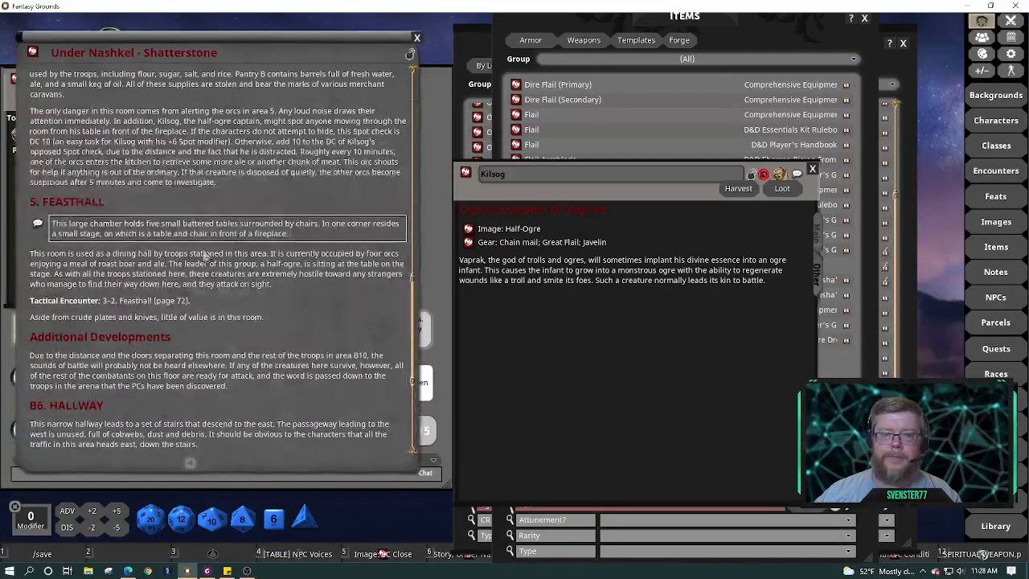
pyautogui.click(225, 300)
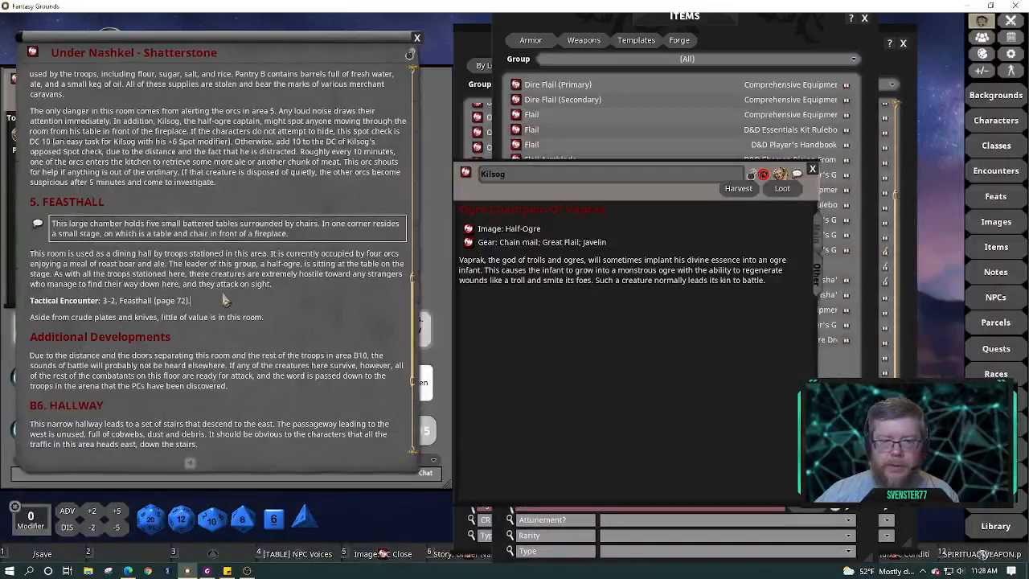
pyautogui.press('Return')
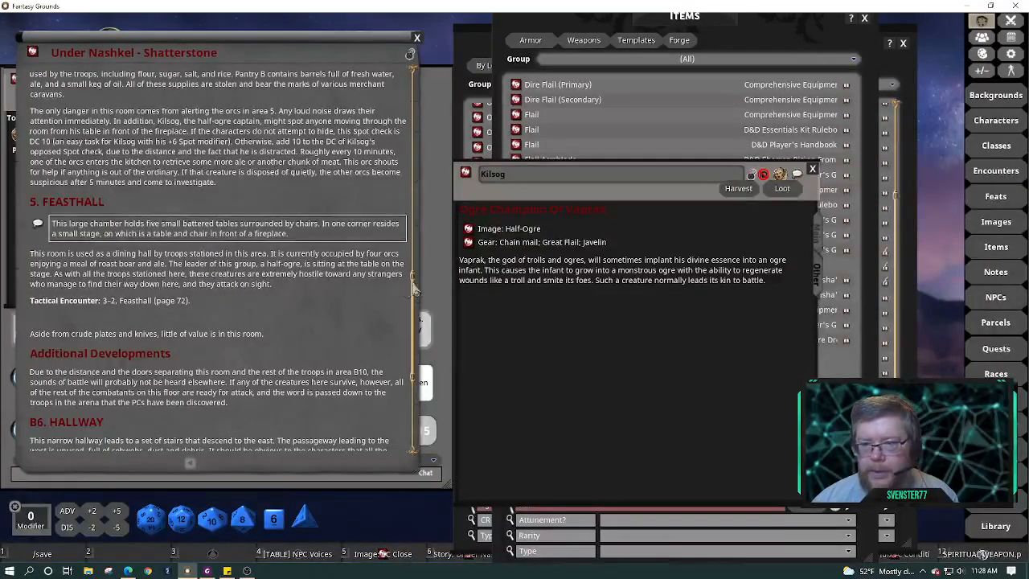
pyautogui.moveTo(472, 246); pyautogui.dragTo(109, 322)
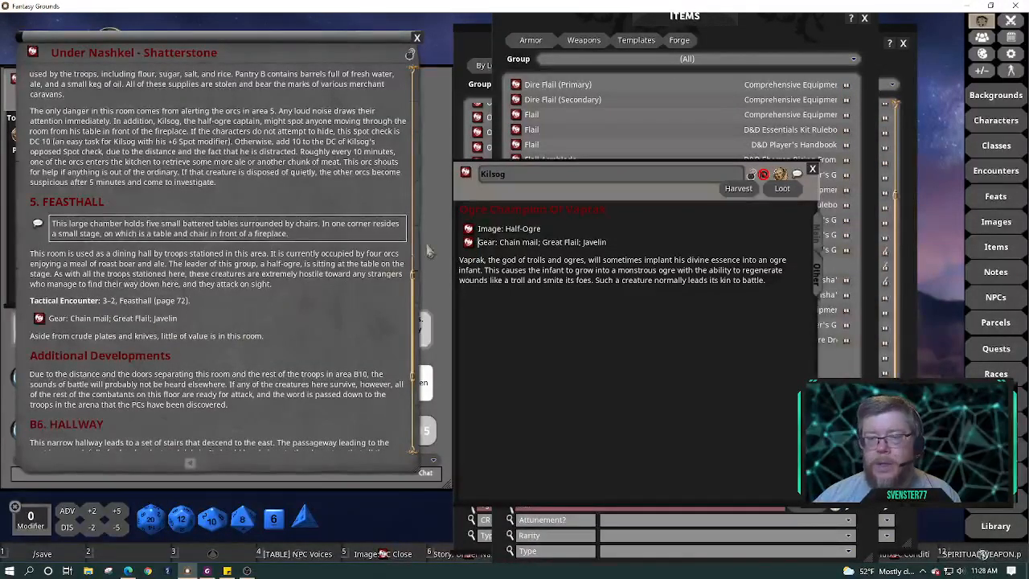
pyautogui.moveTo(339, 40); pyautogui.dragTo(650, 53)
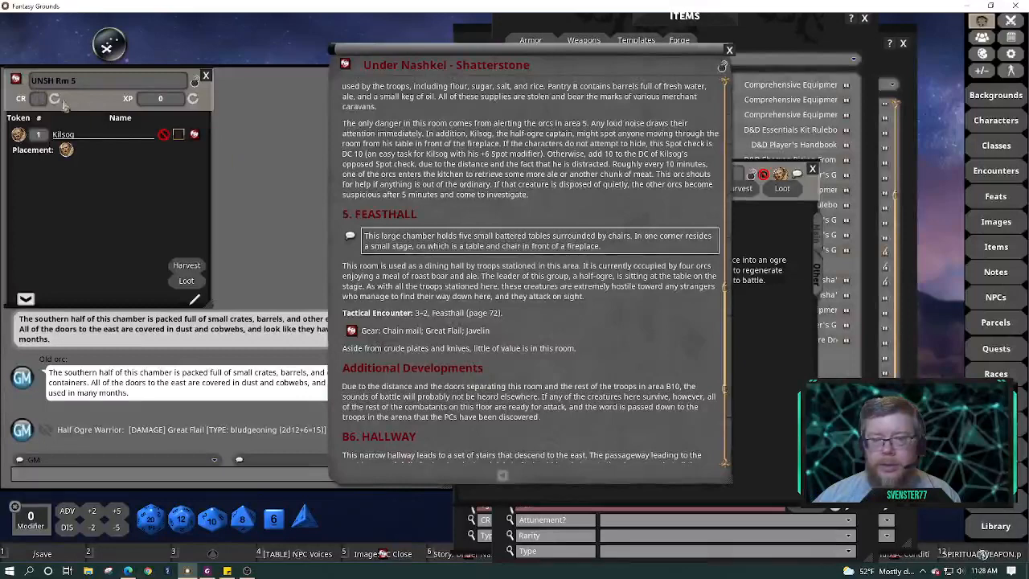
# Link the UNSH Rm 5 encounter into the Feasthall text, clearing a misplaced first link
pyautogui.moveTo(15, 82); pyautogui.dragTo(364, 320)
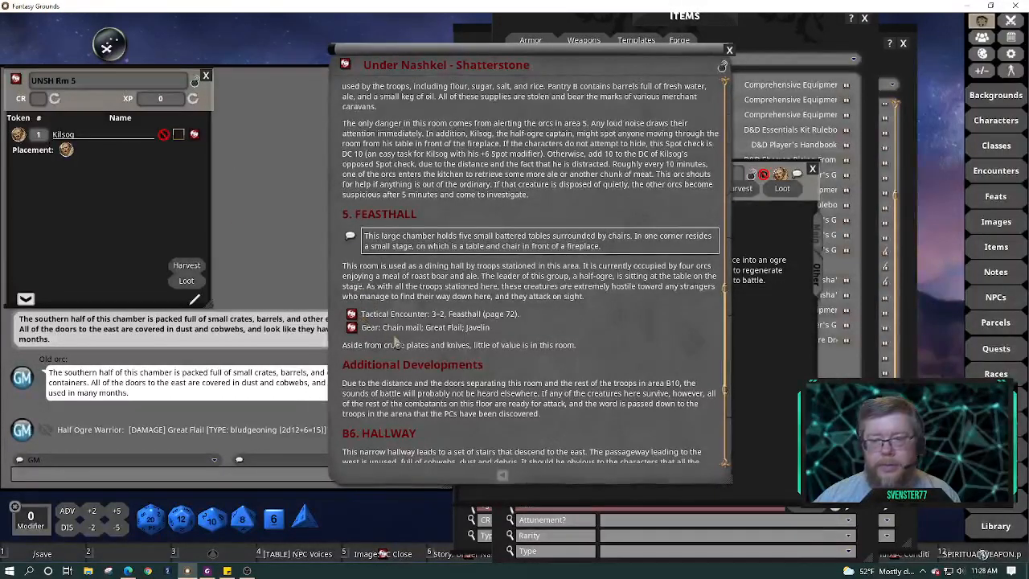
pyautogui.click(521, 315)
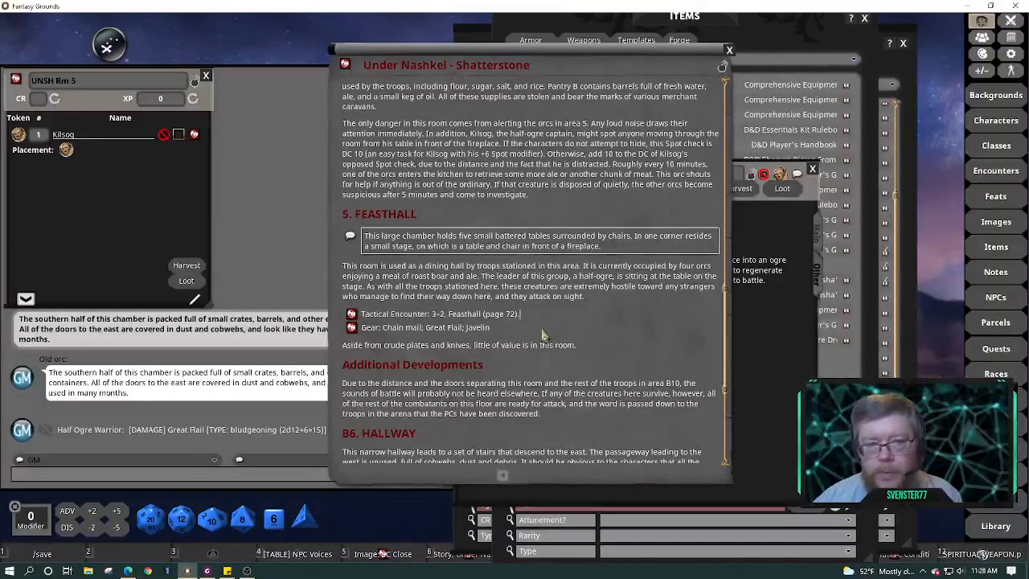
pyautogui.press('BackSpace')
pyautogui.press('BackSpace')
pyautogui.press('BackSpace')
pyautogui.press('BackSpace')
pyautogui.press('BackSpace')
pyautogui.press('BackSpace')
pyautogui.press('BackSpace')
pyautogui.press('BackSpace')
pyautogui.press('BackSpace')
pyautogui.press('BackSpace')
pyautogui.press('BackSpace')
pyautogui.press('BackSpace')
pyautogui.press('BackSpace')
pyautogui.press('BackSpace')
pyautogui.press('BackSpace')
pyautogui.press('BackSpace')
pyautogui.press('BackSpace')
pyautogui.press('BackSpace')
pyautogui.press('BackSpace')
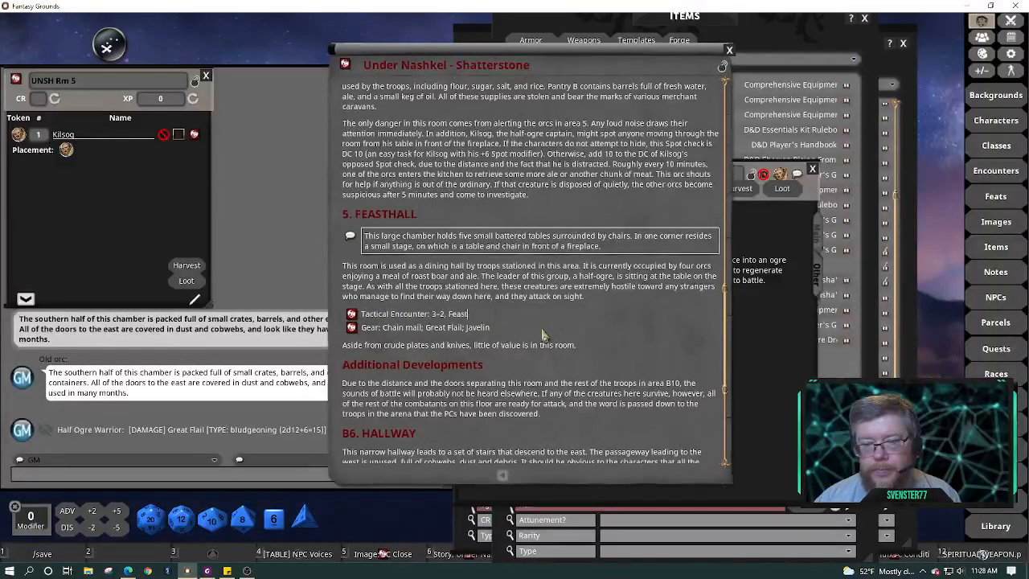
pyautogui.press('BackSpace')
pyautogui.press('BackSpace')
pyautogui.press('BackSpace')
pyautogui.press('BackSpace')
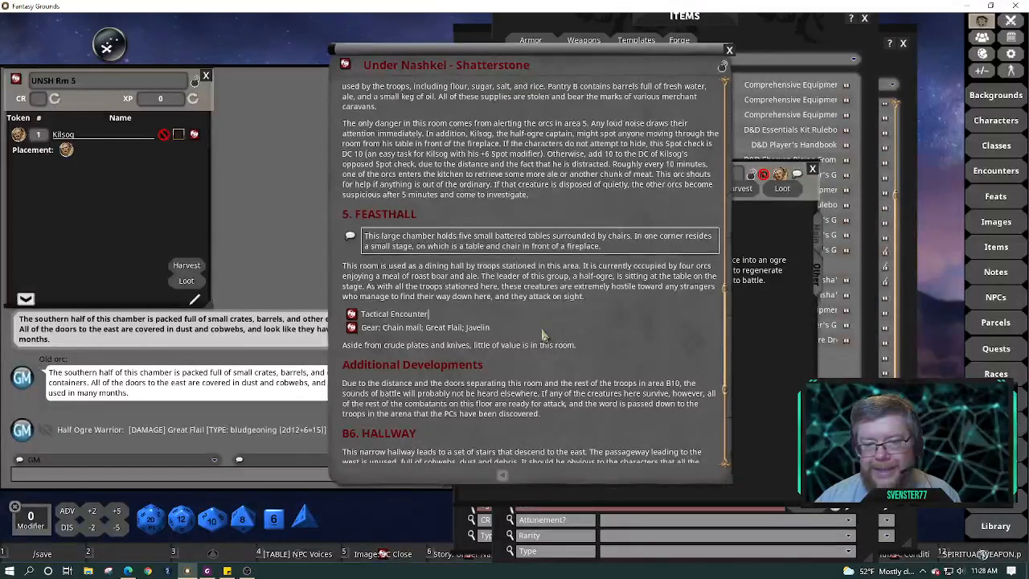
pyautogui.press('BackSpace')
pyautogui.press('BackSpace')
pyautogui.press('BackSpace')
pyautogui.press('BackSpace')
pyautogui.press('BackSpace')
pyautogui.press('BackSpace')
pyautogui.press('BackSpace')
pyautogui.press('BackSpace')
pyautogui.press('BackSpace')
pyautogui.press('BackSpace')
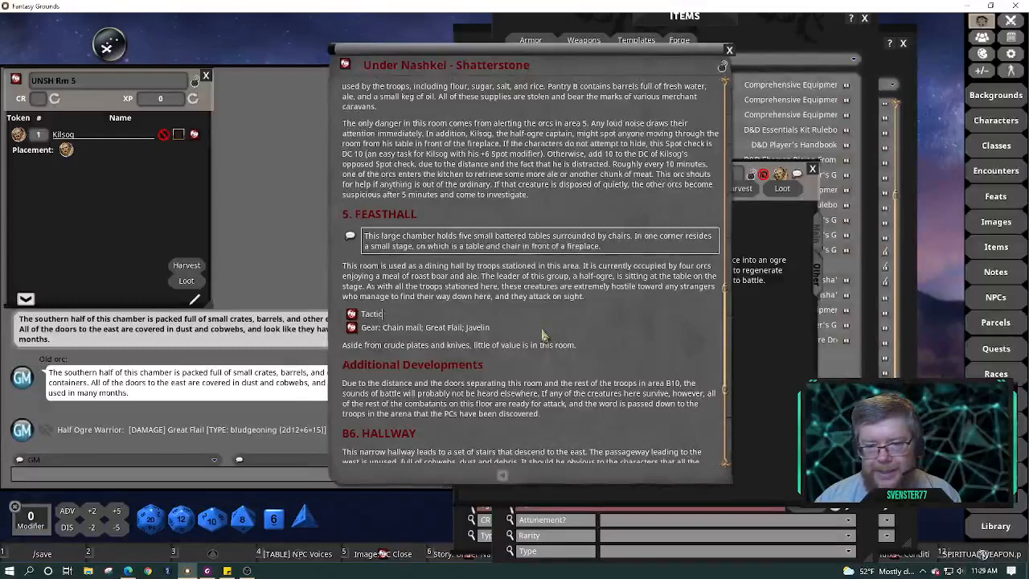
pyautogui.press('BackSpace')
pyautogui.press('BackSpace')
pyautogui.press('BackSpace')
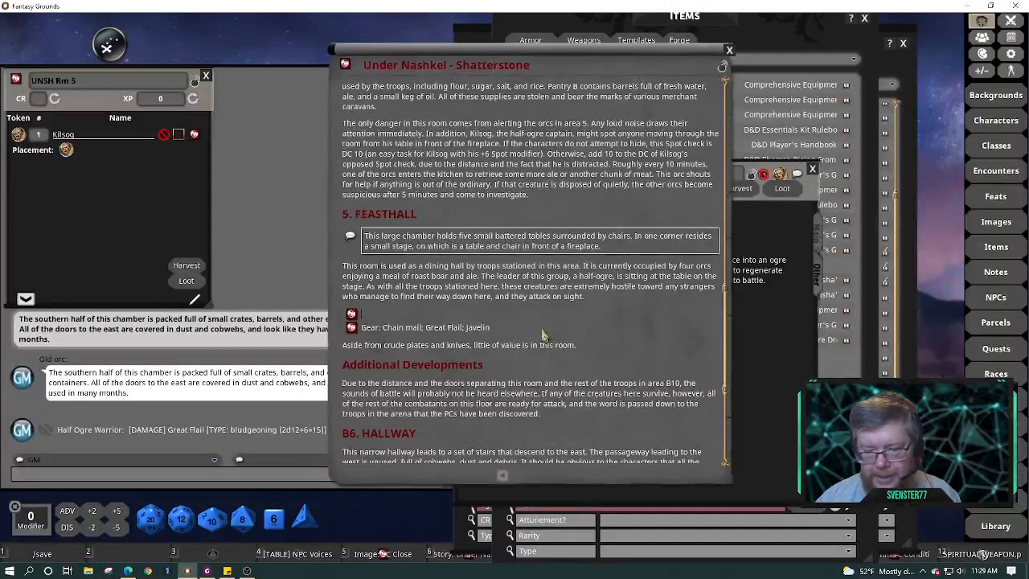
pyautogui.press('Return')
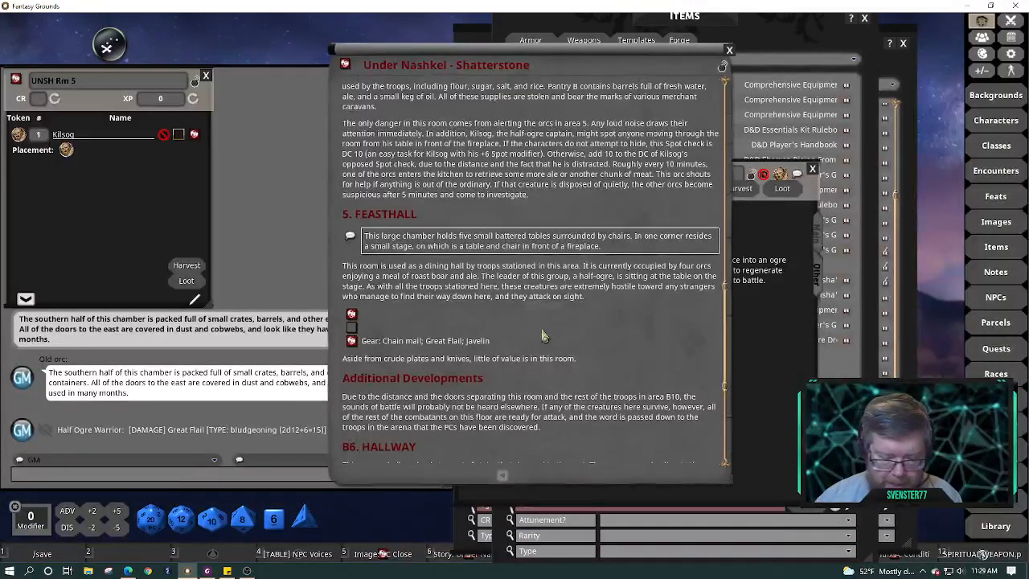
pyautogui.press('BackSpace')
pyautogui.press('Delete')
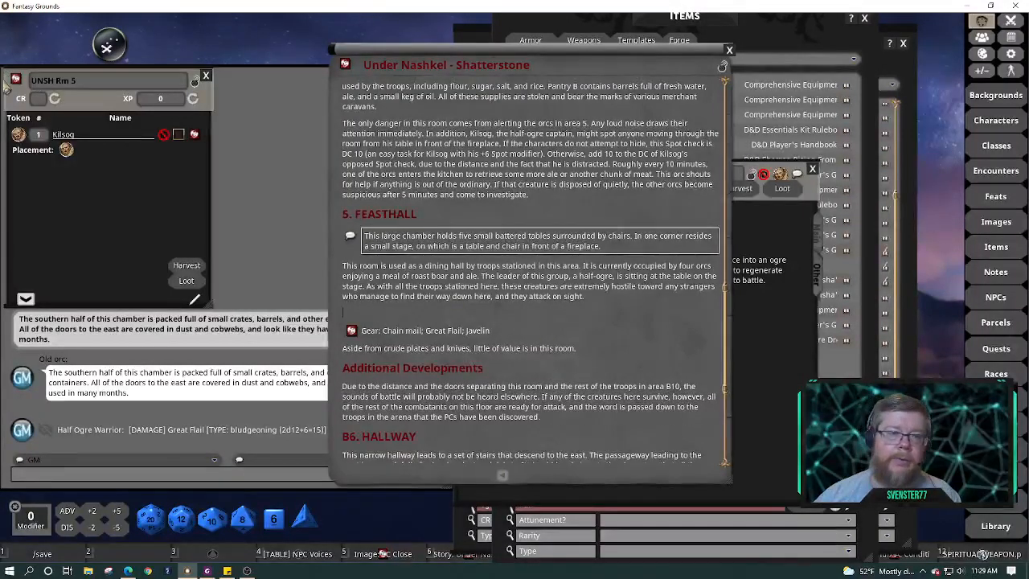
pyautogui.moveTo(14, 80); pyautogui.dragTo(386, 326)
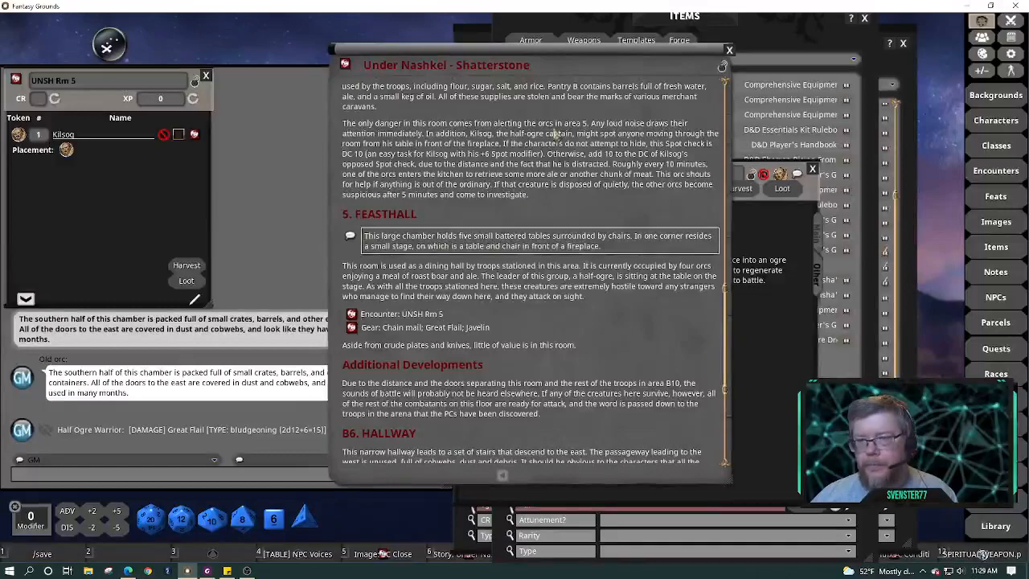
pyautogui.moveTo(565, 62); pyautogui.dragTo(251, 51)
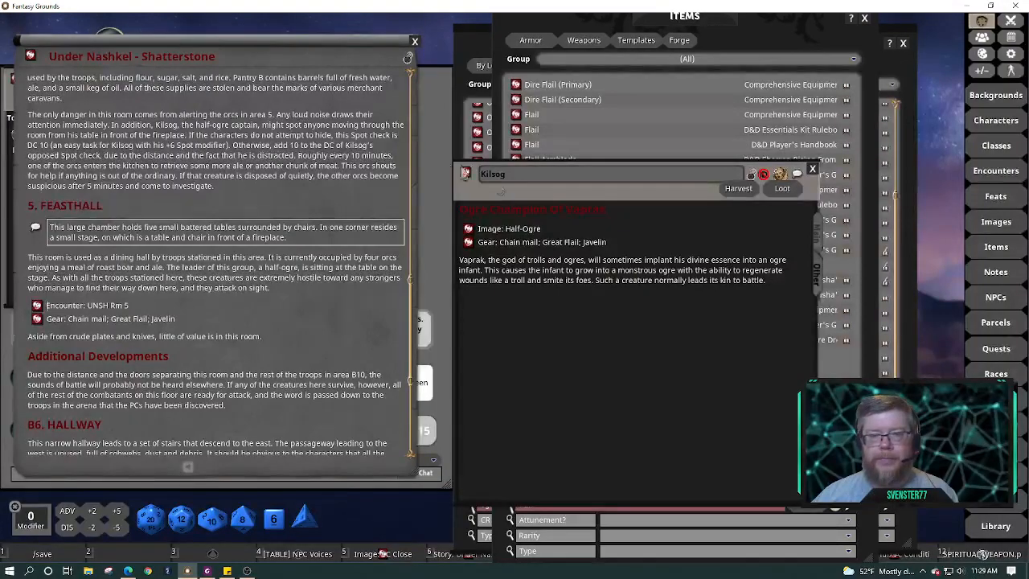
# Pin a UNSH Rm 5 link on the Shatterstone map beside the feasthall tables, then close the map
pyautogui.moveTo(622, 84); pyautogui.dragTo(680, 76)
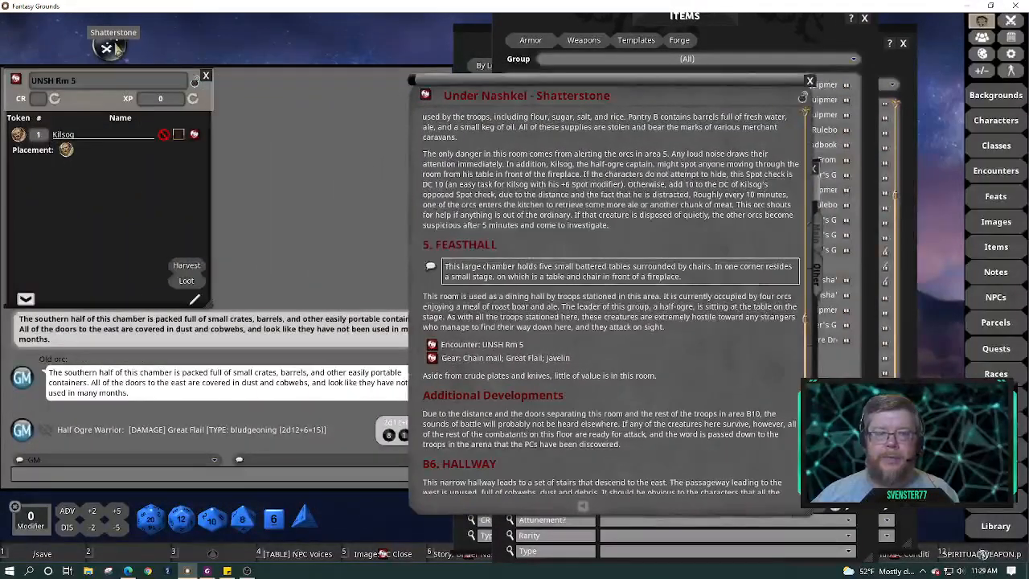
pyautogui.click(115, 48)
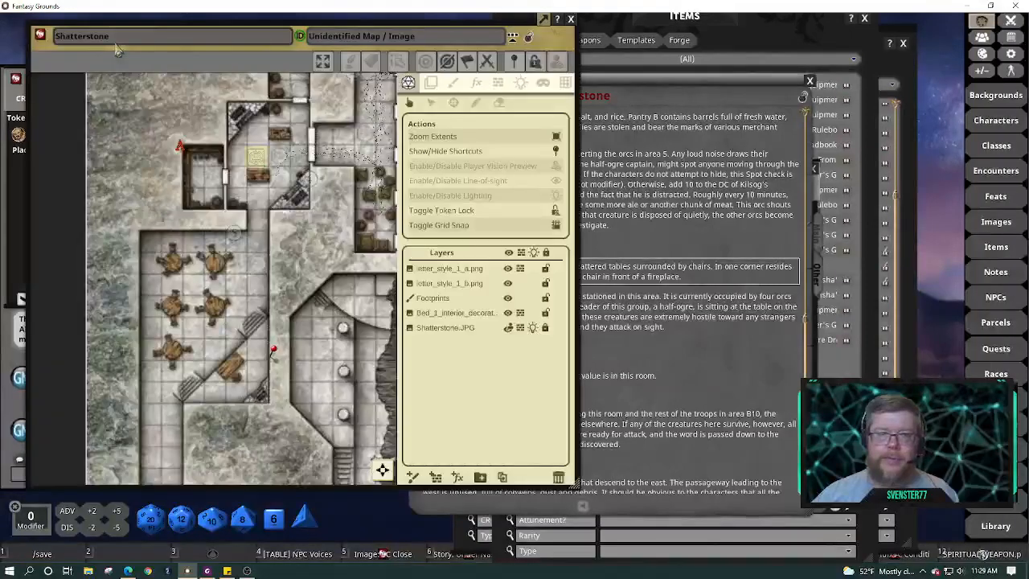
pyautogui.moveTo(149, 63); pyautogui.dragTo(378, 83)
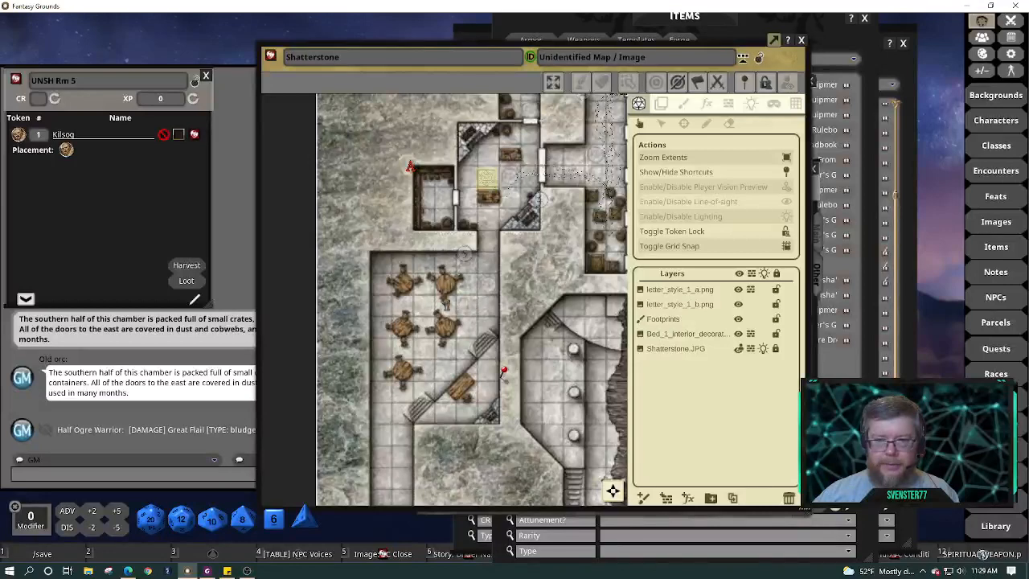
pyautogui.moveTo(381, 289); pyautogui.dragTo(508, 303)
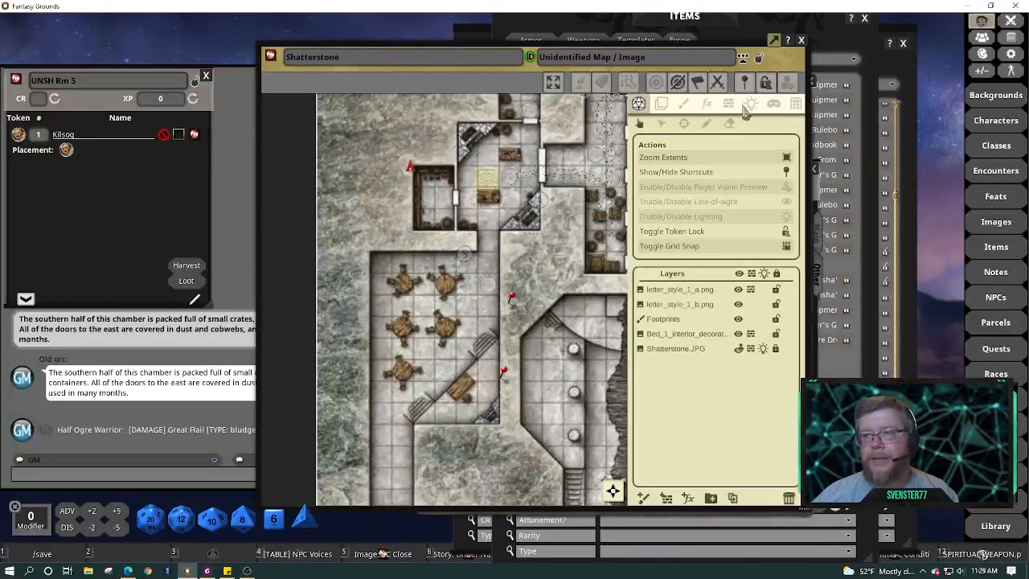
pyautogui.rightClick(374, 169)
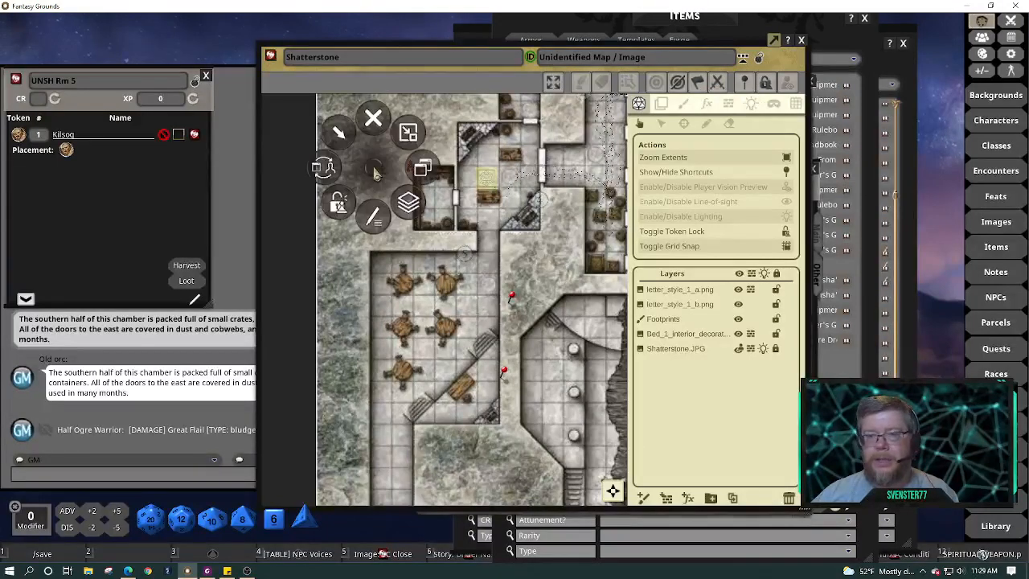
pyautogui.click(410, 135)
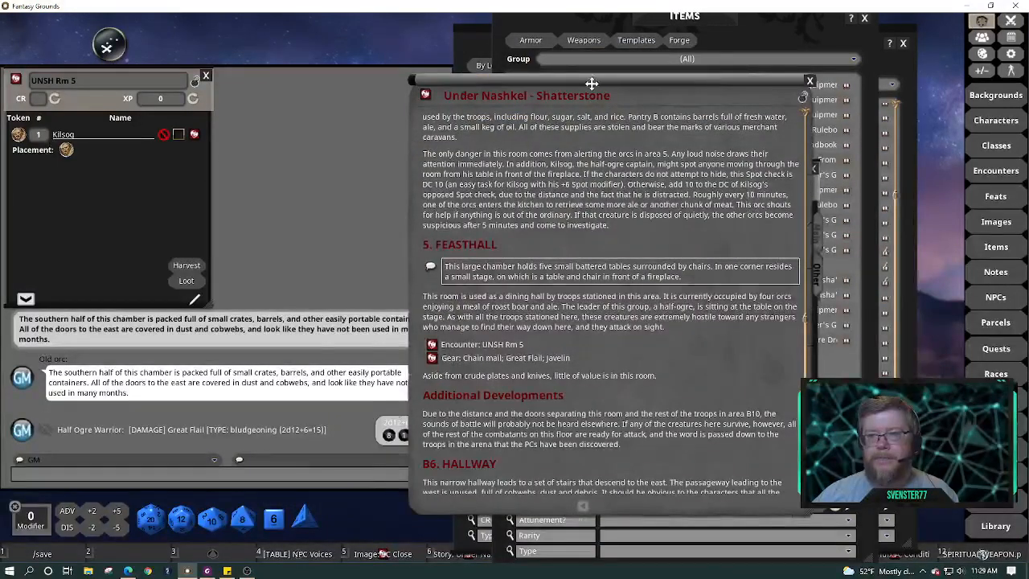
pyautogui.moveTo(582, 81); pyautogui.dragTo(216, 61)
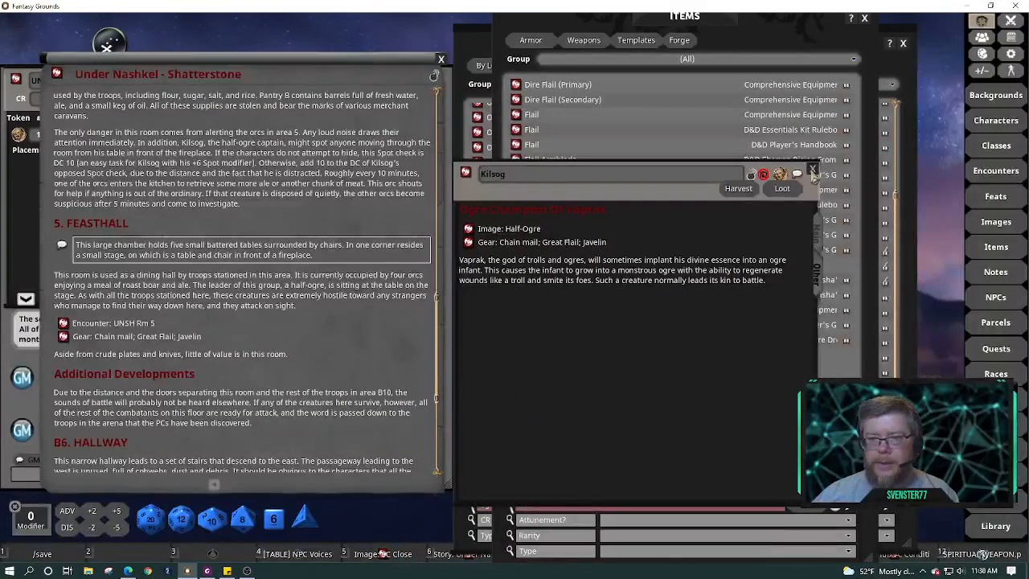
# Close Kilsog's sheet and the item list, and filter the NPC list to 'orc'
pyautogui.click(814, 173)
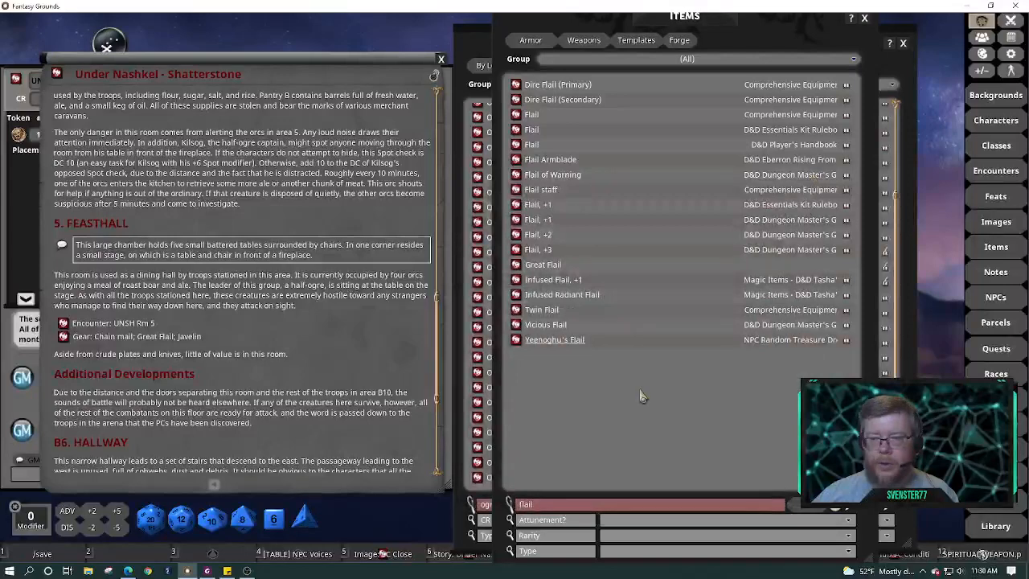
pyautogui.click(866, 19)
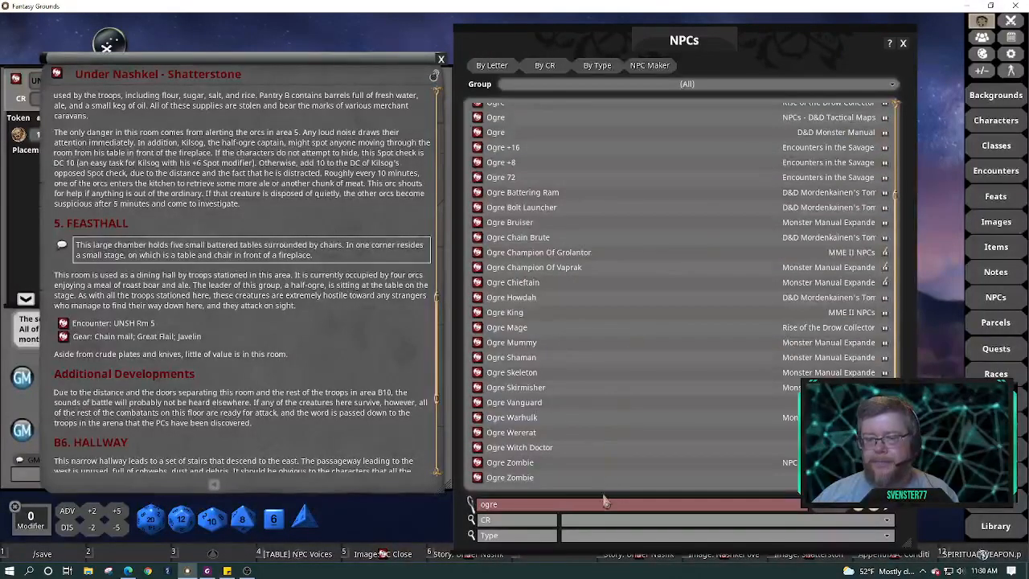
pyautogui.doubleClick(606, 502)
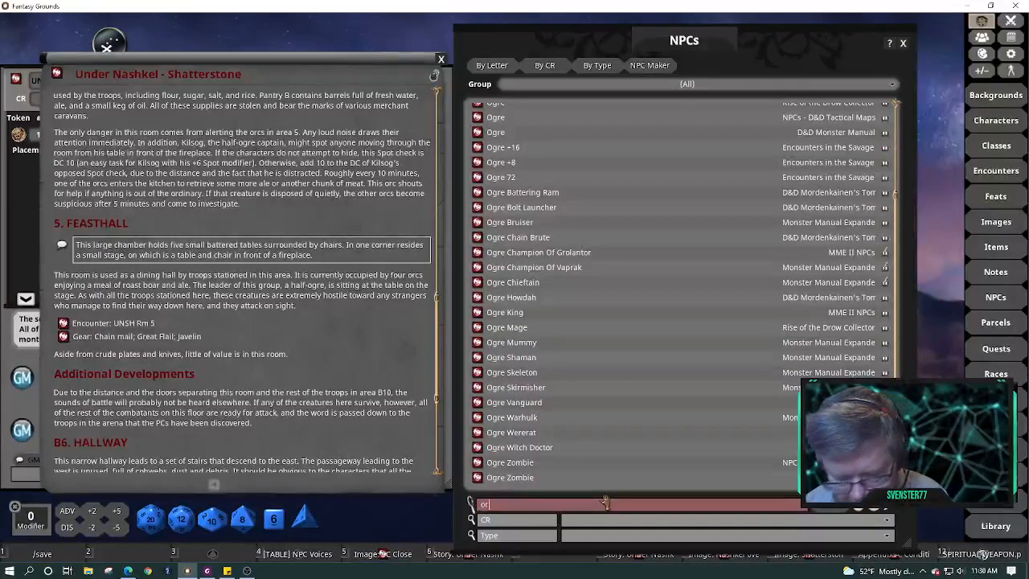
pyautogui.write('orc')
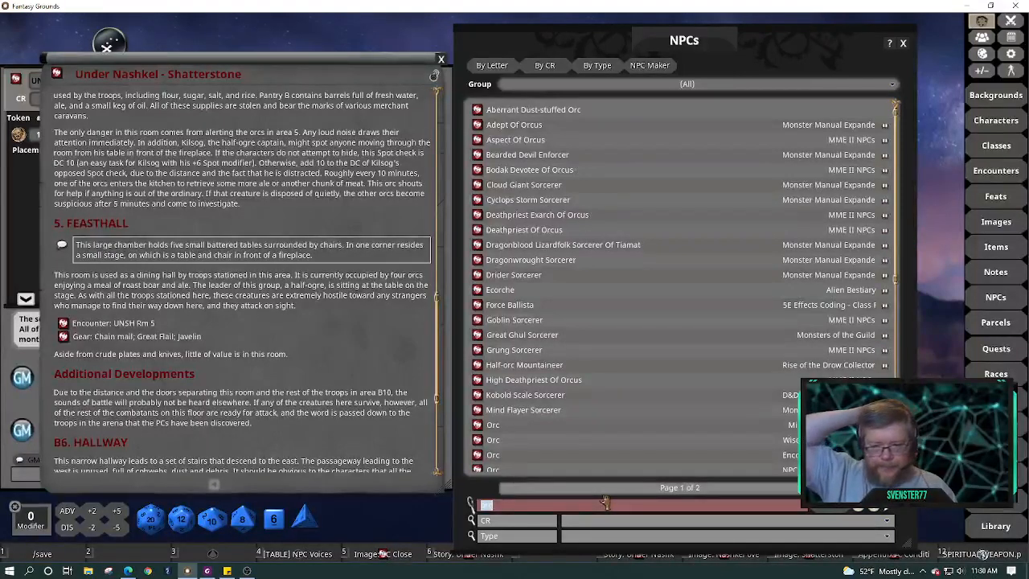
pyautogui.write('orc')
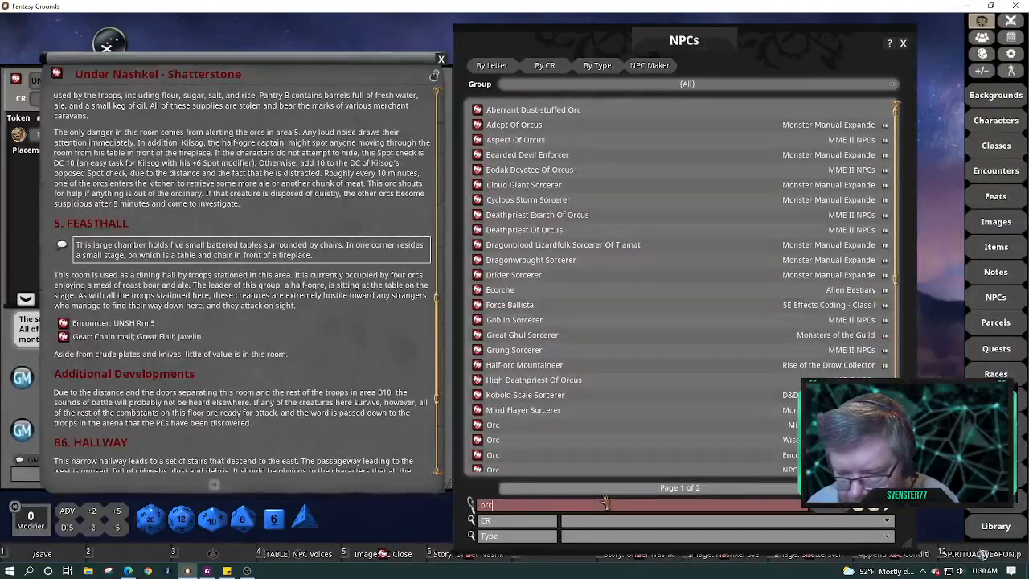
pyautogui.press('Return')
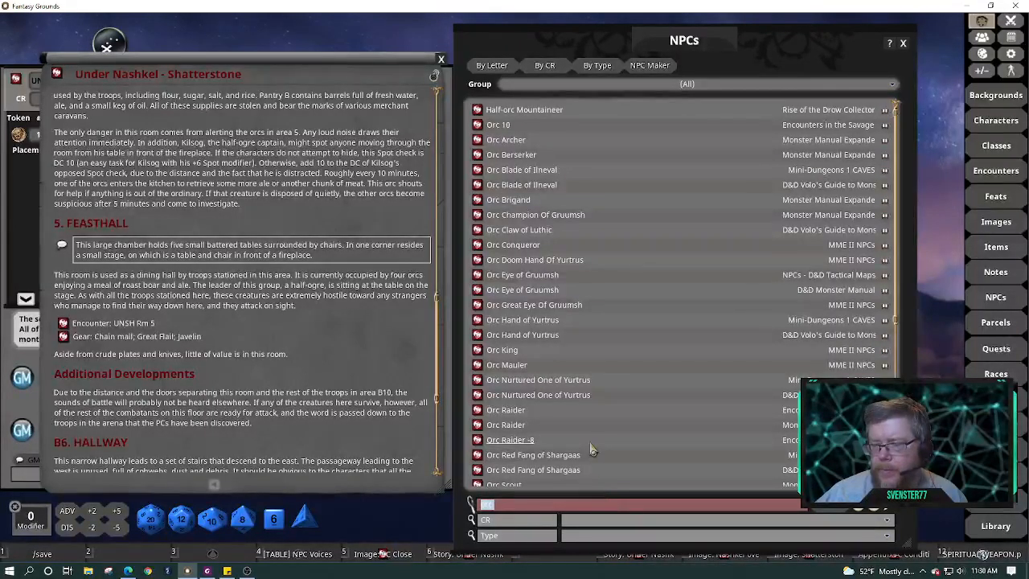
# Open and arrange the Orc Blade of Ilneval and Orc Berserker sheets, briefly checking Orc Archer
pyautogui.click(476, 185)
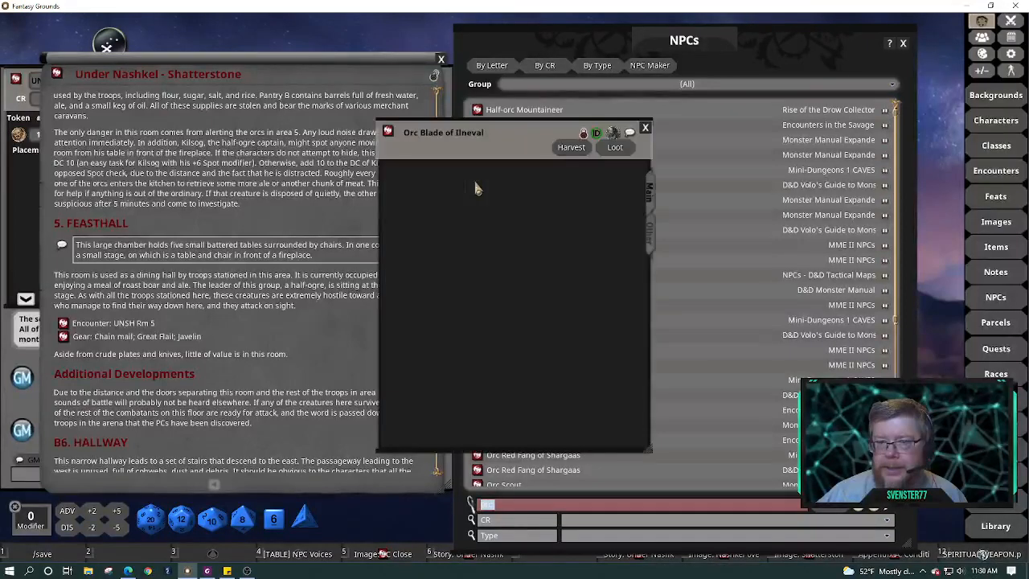
pyautogui.moveTo(566, 137); pyautogui.dragTo(306, 215)
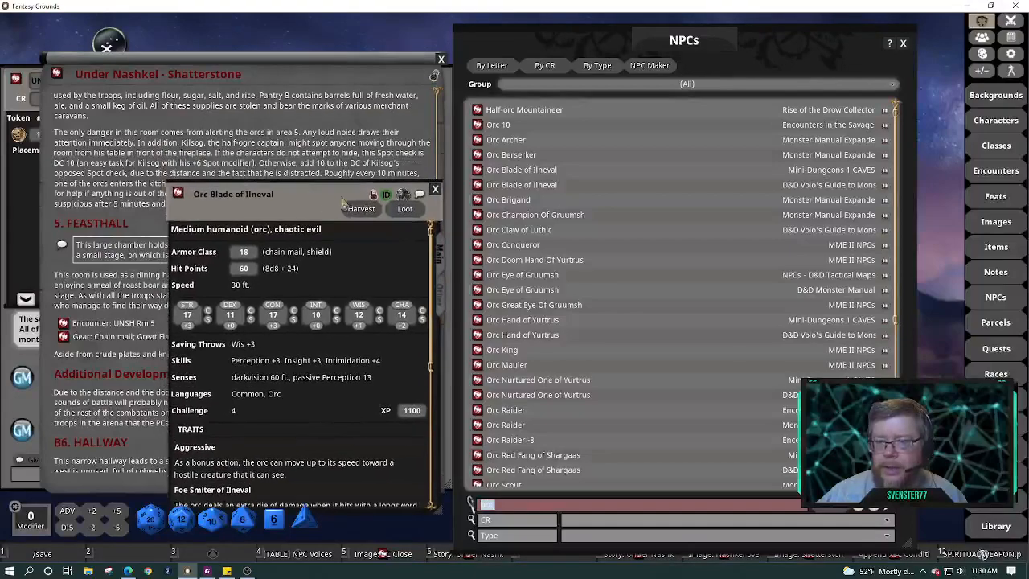
pyautogui.click(477, 155)
pyautogui.moveTo(515, 145); pyautogui.dragTo(234, 232)
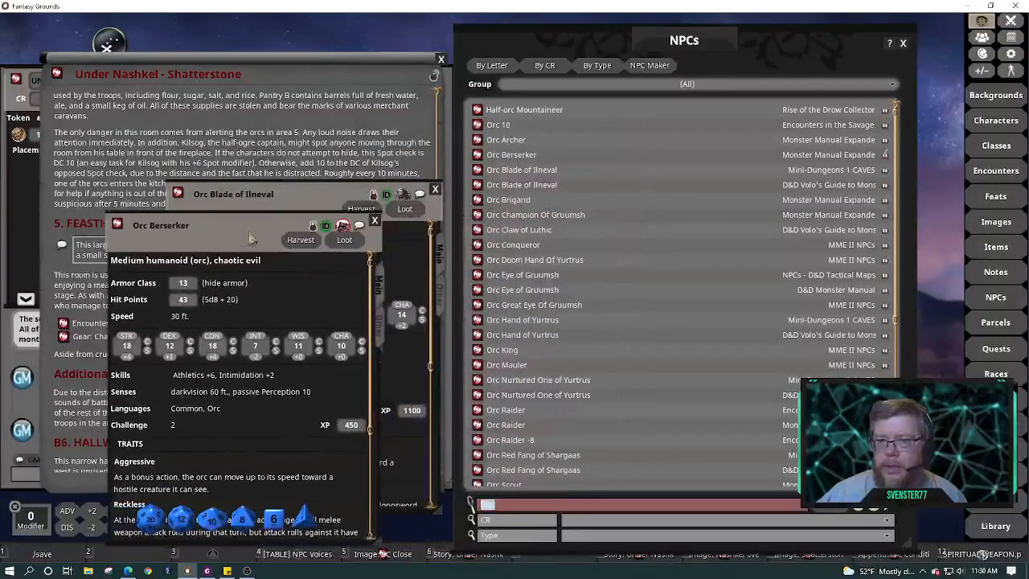
pyautogui.click(478, 140)
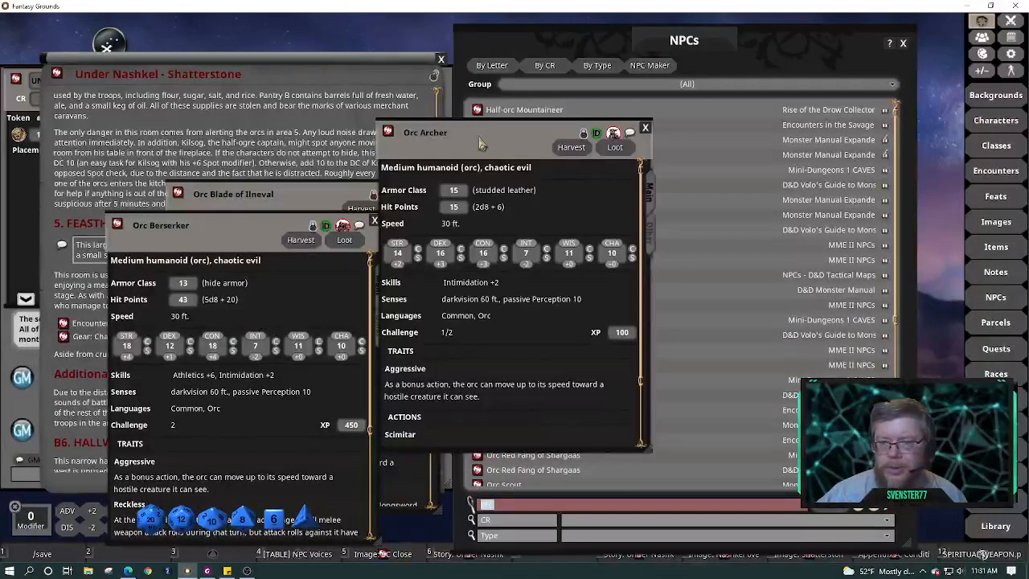
pyautogui.click(646, 130)
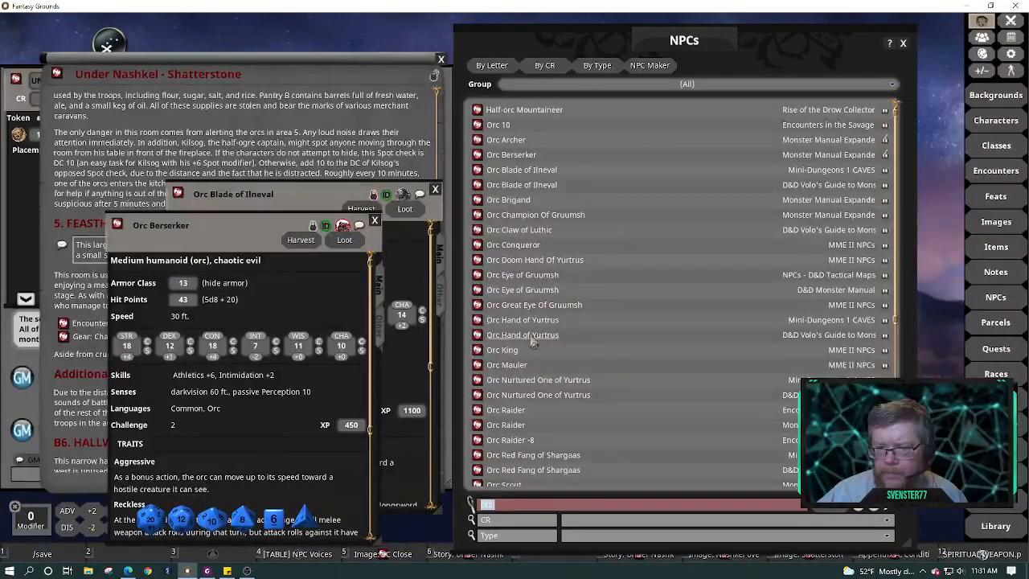
# Glance at Orc Hand of Yurtrus, then open the Orc Mauler stat block and read through it
pyautogui.click(476, 334)
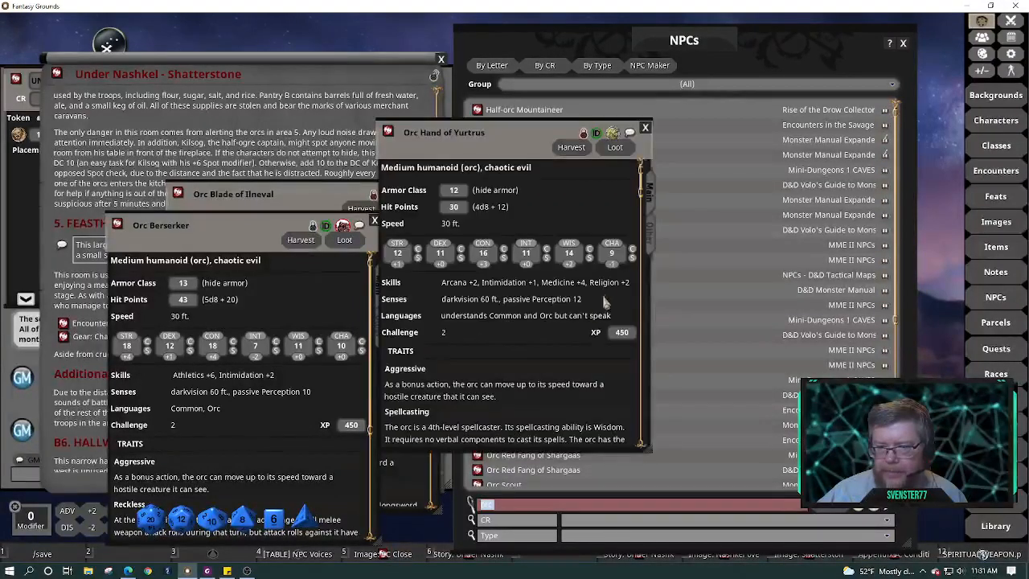
pyautogui.click(645, 128)
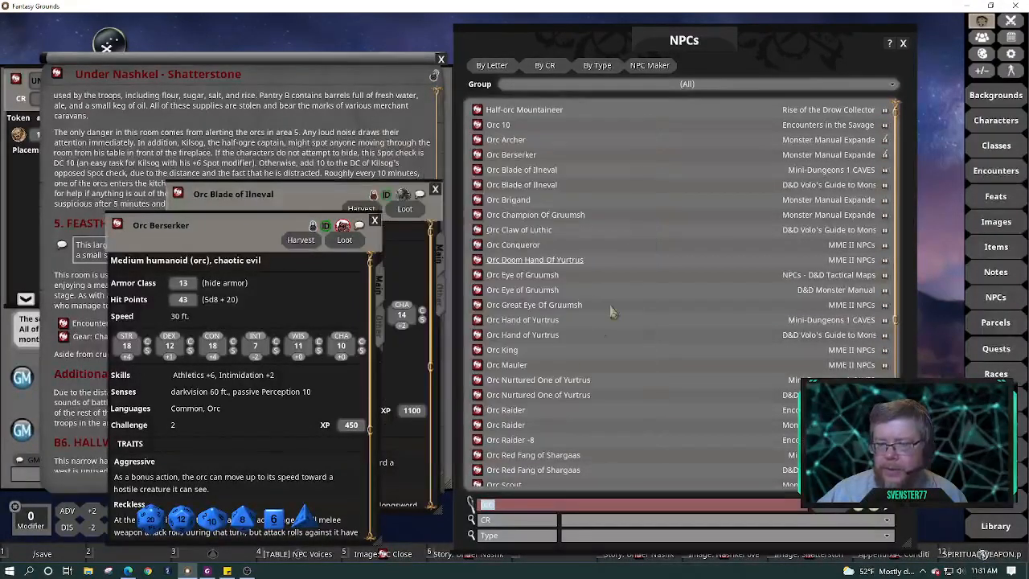
pyautogui.click(481, 365)
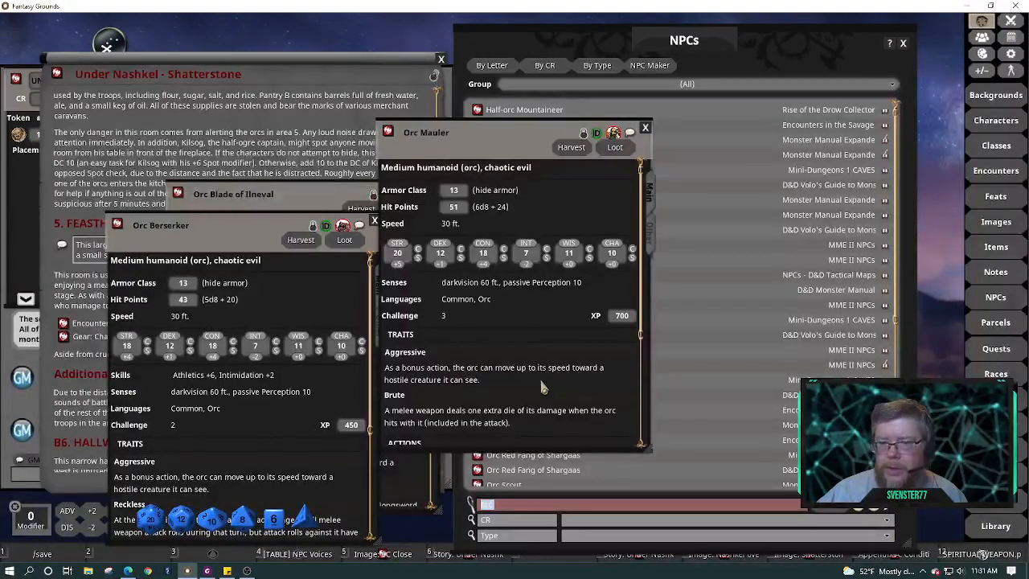
pyautogui.scroll(-2, 542, 387)
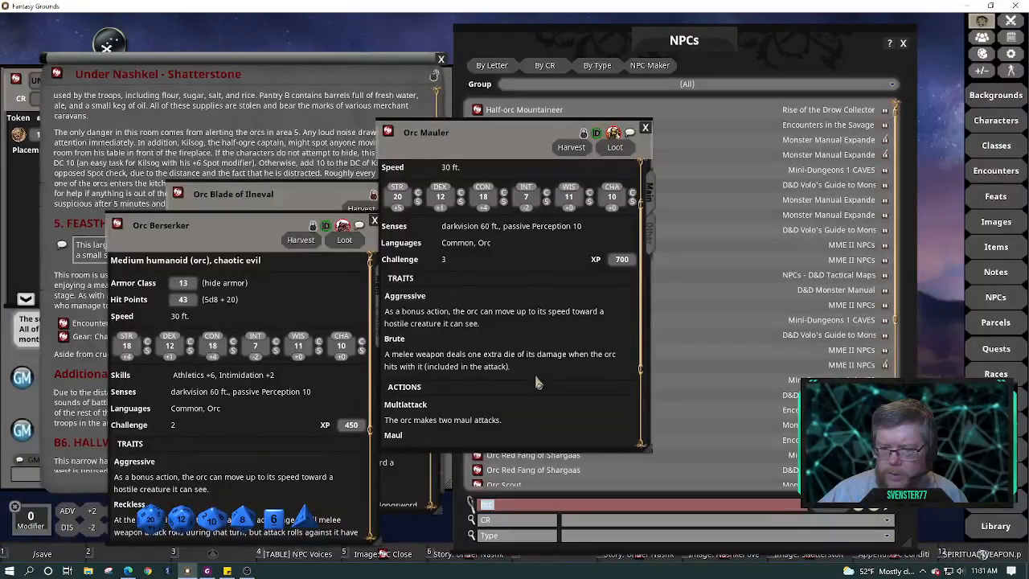
pyautogui.scroll(-2, 536, 382)
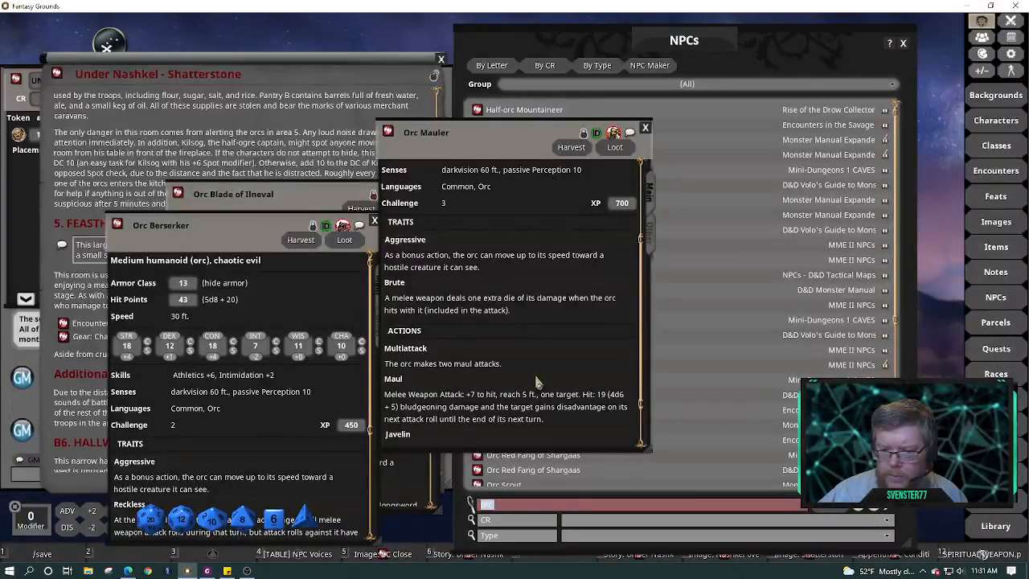
pyautogui.scroll(-1, 537, 382)
pyautogui.scroll(2, 523, 366)
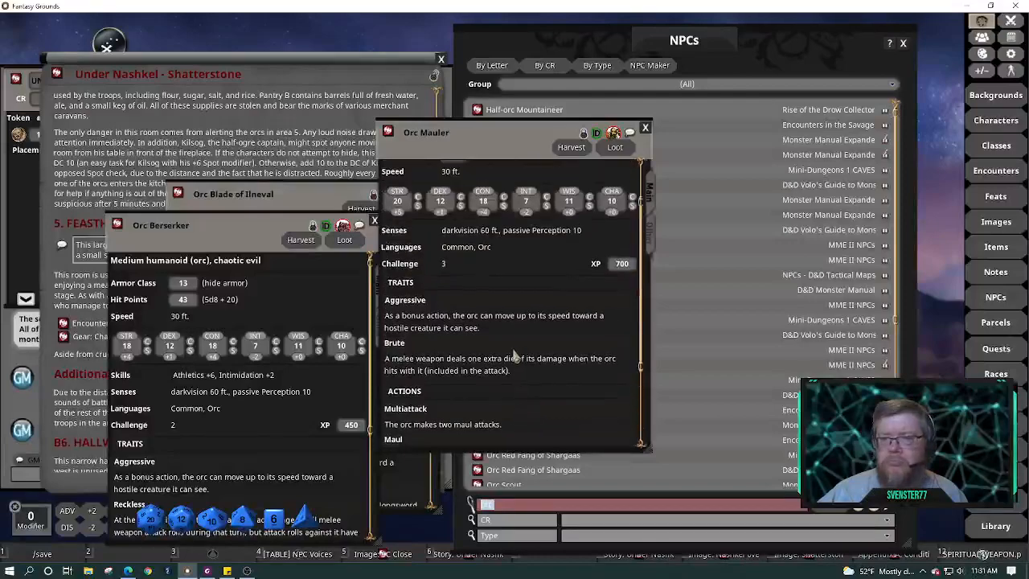
pyautogui.scroll(1, 515, 356)
# Move the Mauler and Berserker sheets right and scroll Orc Blade of Ilneval to its Actions
pyautogui.moveTo(507, 141); pyautogui.dragTo(731, 123)
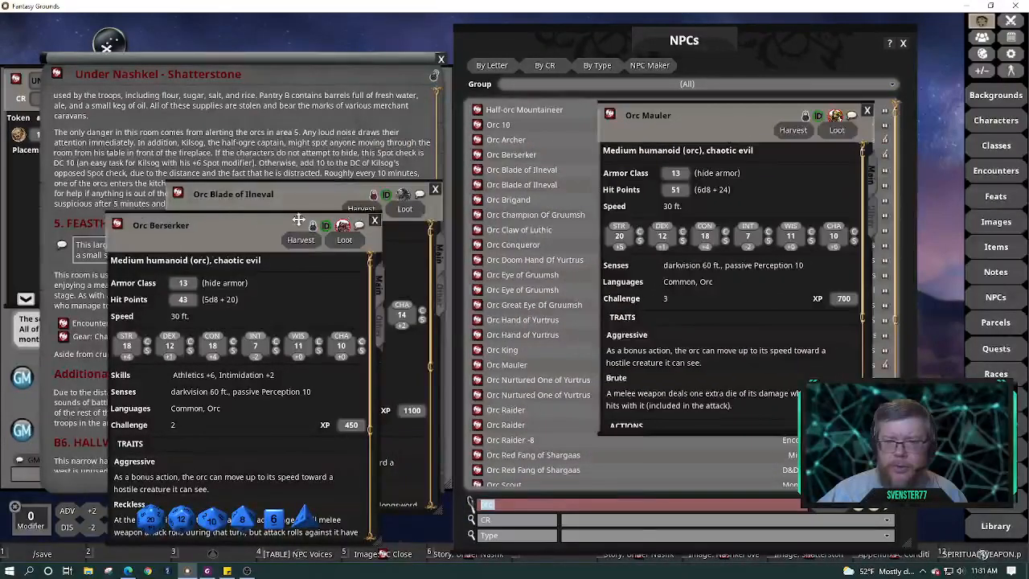
pyautogui.moveTo(298, 219); pyautogui.dragTo(736, 217)
pyautogui.moveTo(314, 196); pyautogui.dragTo(610, 89)
pyautogui.scroll(-2, 637, 261)
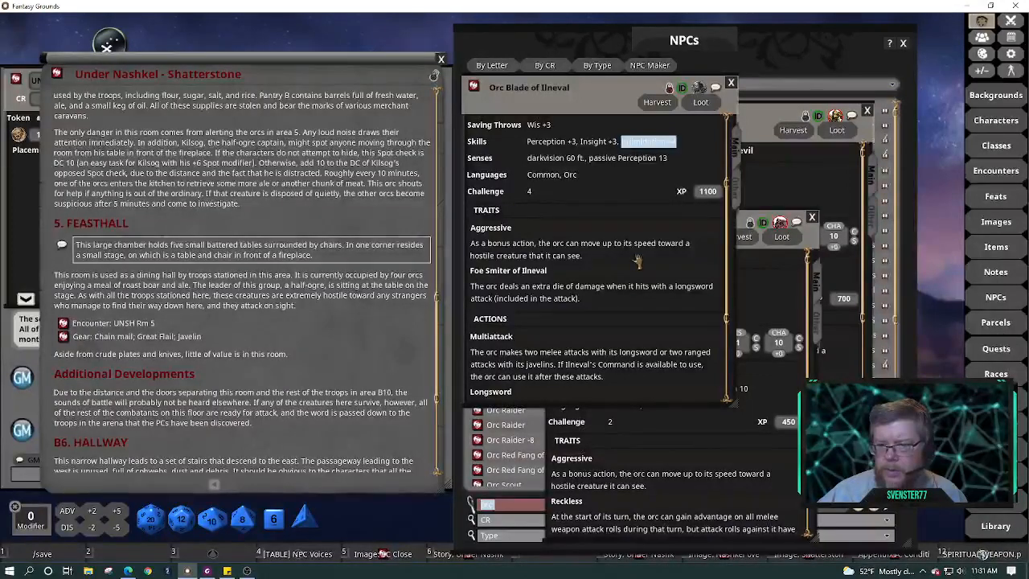
pyautogui.scroll(-3, 637, 262)
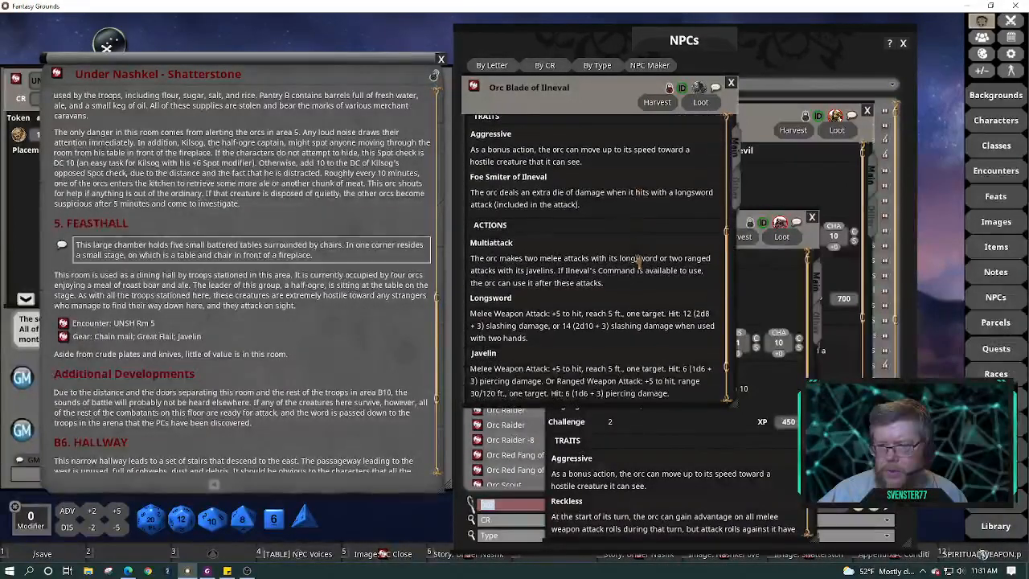
pyautogui.scroll(-2, 637, 259)
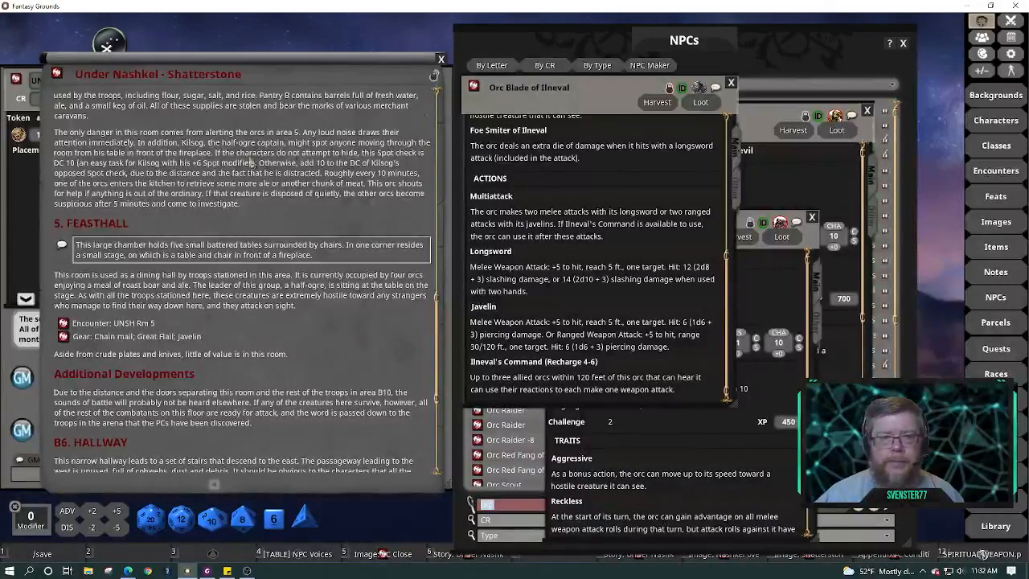
# Mark the Orc Blade of Ilneval unidentified and add it to the UNSH Rm 5 encounter
pyautogui.click(23, 219)
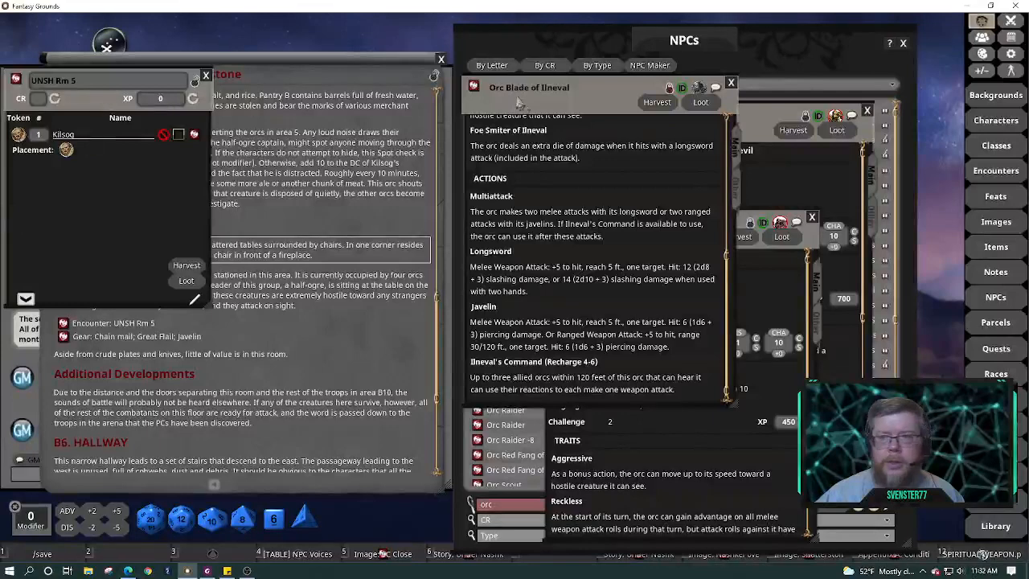
pyautogui.moveTo(19, 182); pyautogui.dragTo(55, 179)
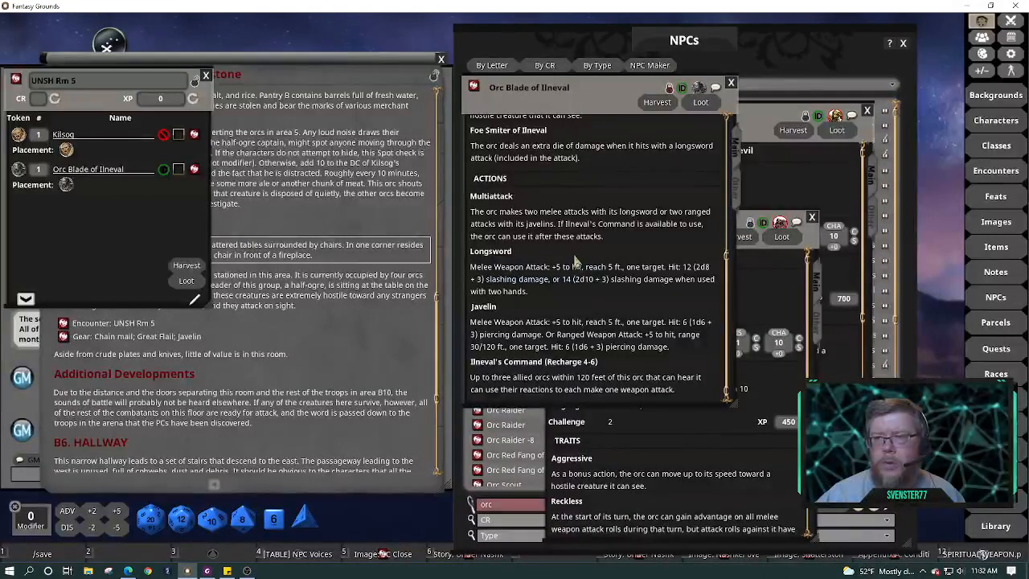
pyautogui.scroll(5, 662, 198)
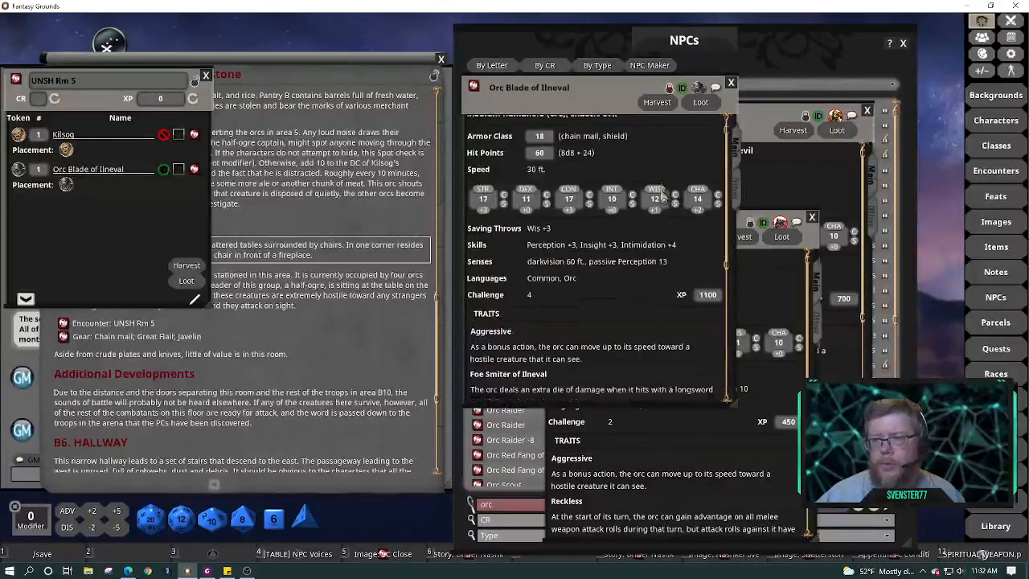
pyautogui.scroll(1, 663, 197)
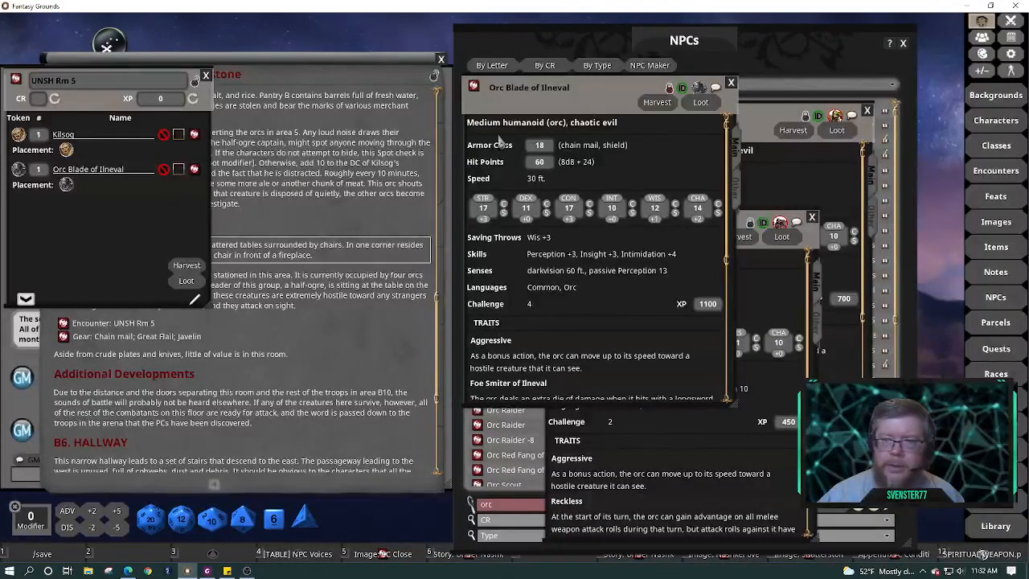
pyautogui.click(682, 88)
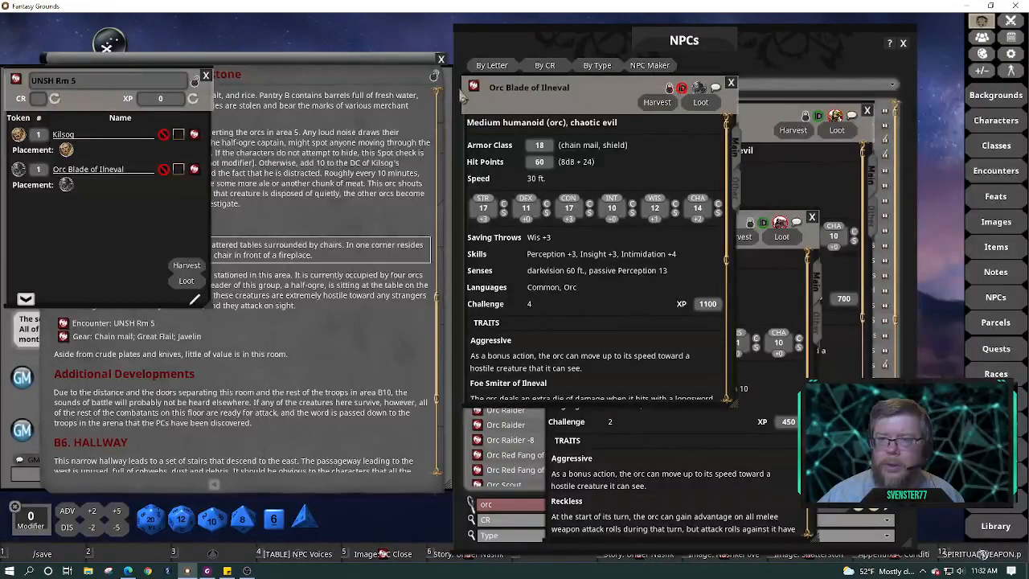
pyautogui.moveTo(151, 206); pyautogui.dragTo(48, 210)
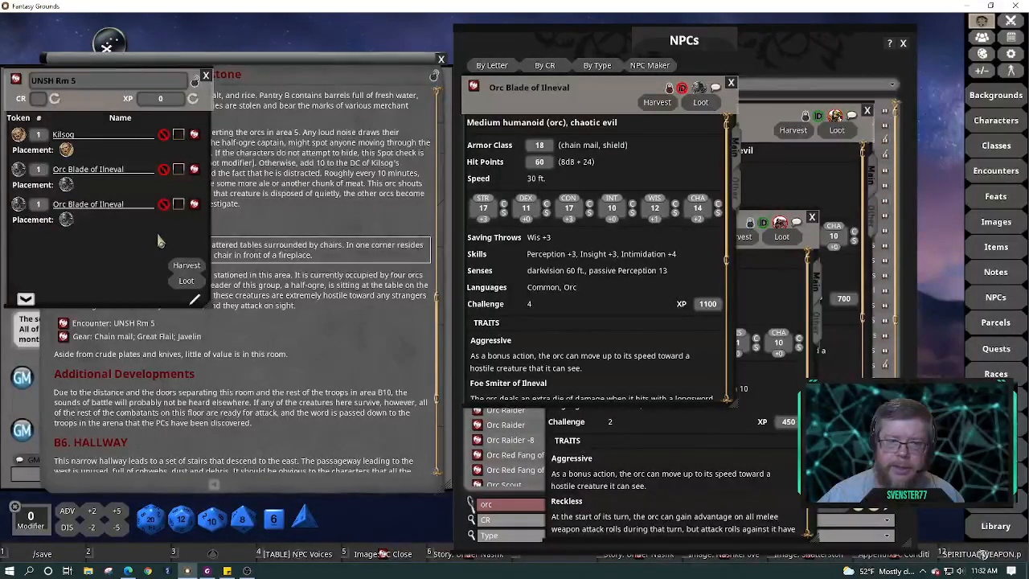
# Delete the duplicate Orc Blade of Ilneval row from the encounter
pyautogui.click(195, 302)
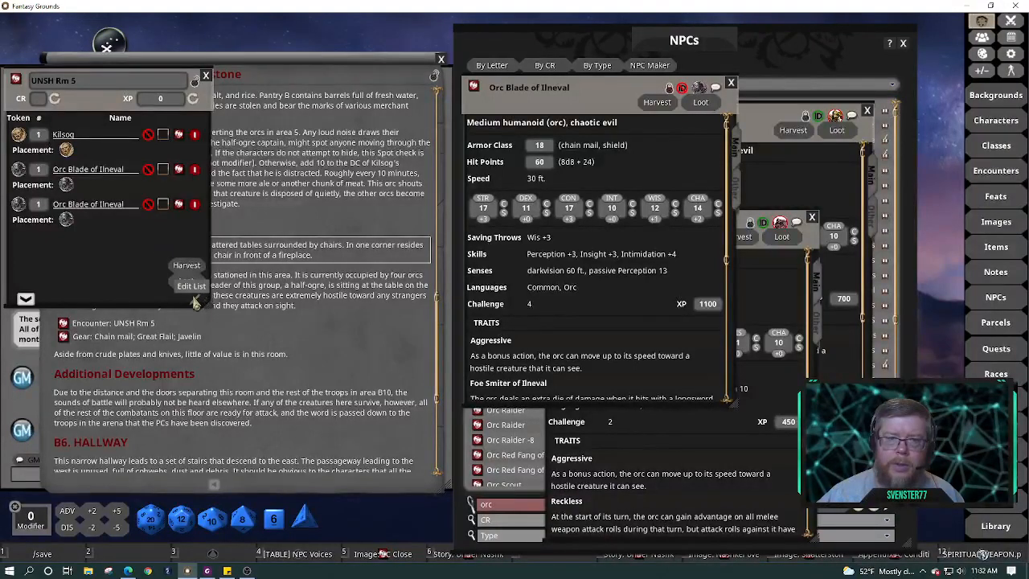
pyautogui.click(195, 207)
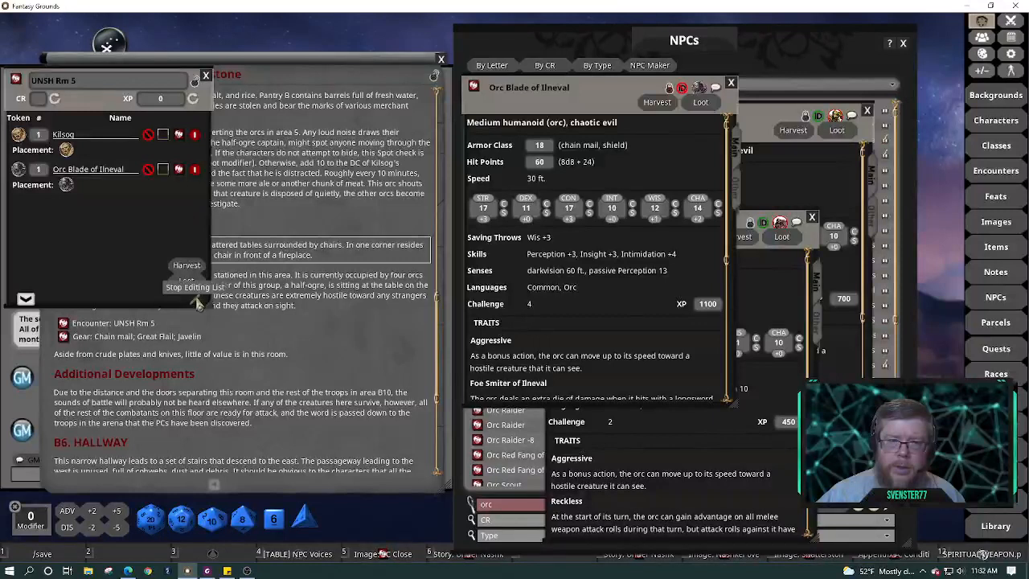
pyautogui.click(195, 298)
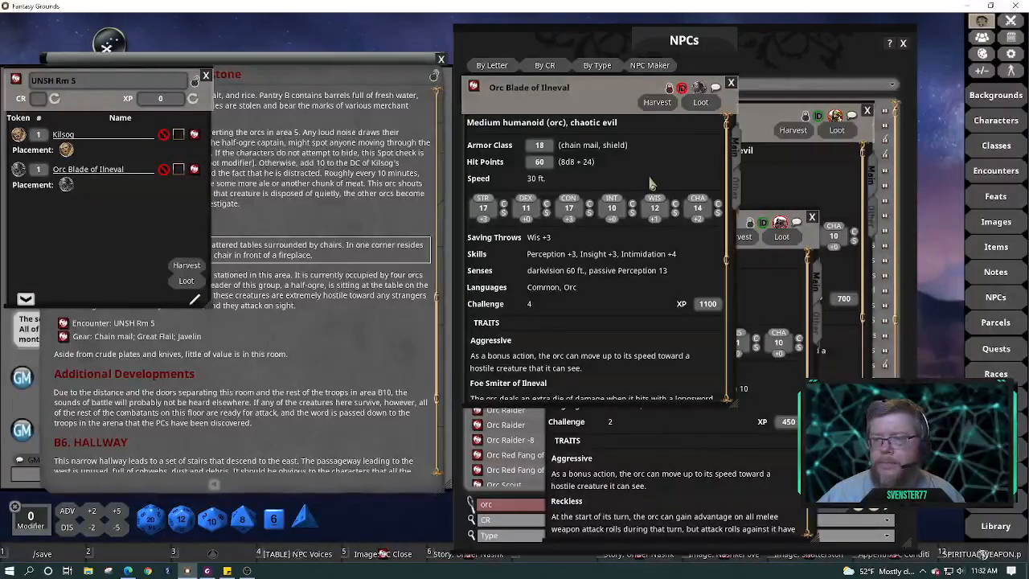
# Rename the entry to 'Orc Squad Leader' and toggle its visibility
pyautogui.click(133, 173)
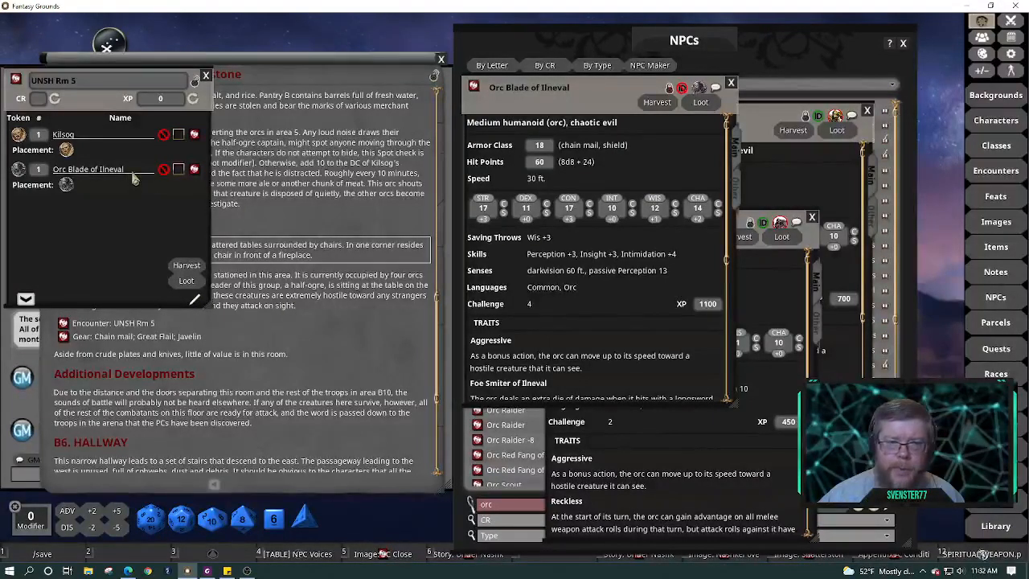
pyautogui.press('BackSpace')
pyautogui.press('BackSpace')
pyautogui.press('BackSpace')
pyautogui.press('BackSpace')
pyautogui.press('BackSpace')
pyautogui.press('BackSpace')
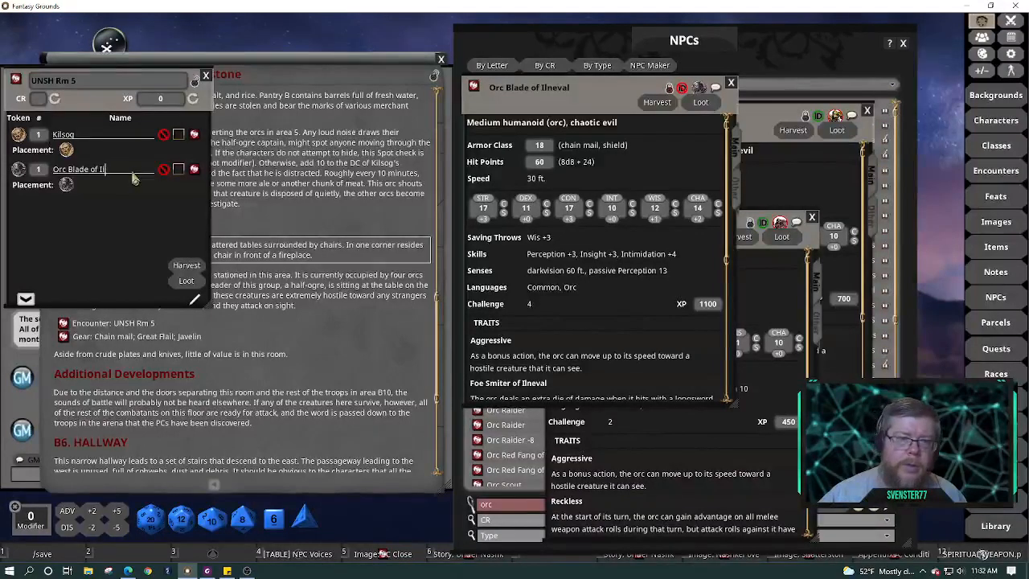
pyautogui.press('BackSpace')
pyautogui.press('BackSpace')
pyautogui.press('BackSpace')
pyautogui.press('BackSpace')
pyautogui.press('BackSpace')
pyautogui.press('BackSpace')
pyautogui.press('BackSpace')
pyautogui.press('BackSpace')
pyautogui.press('BackSpace')
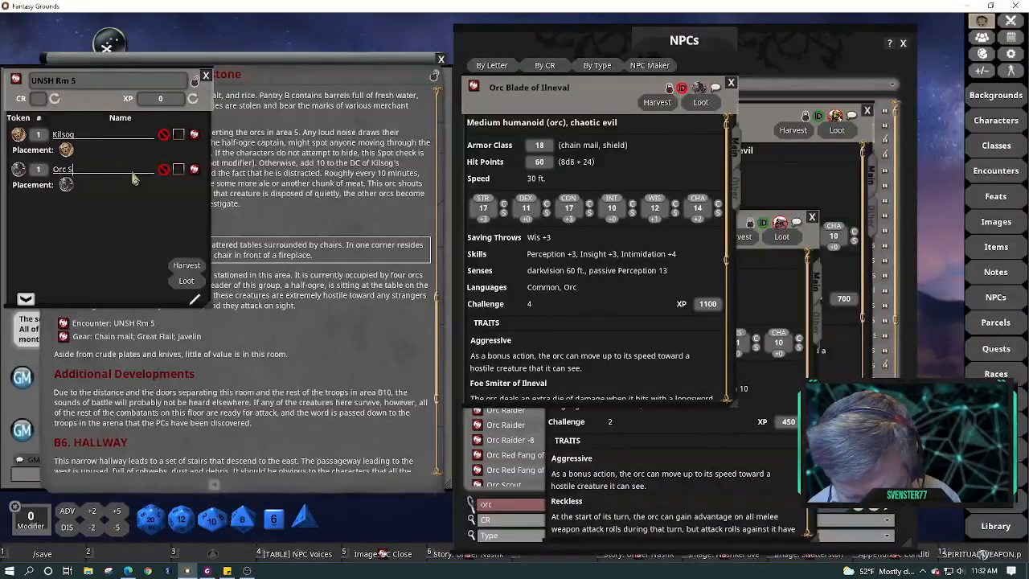
pyautogui.write('Squad')
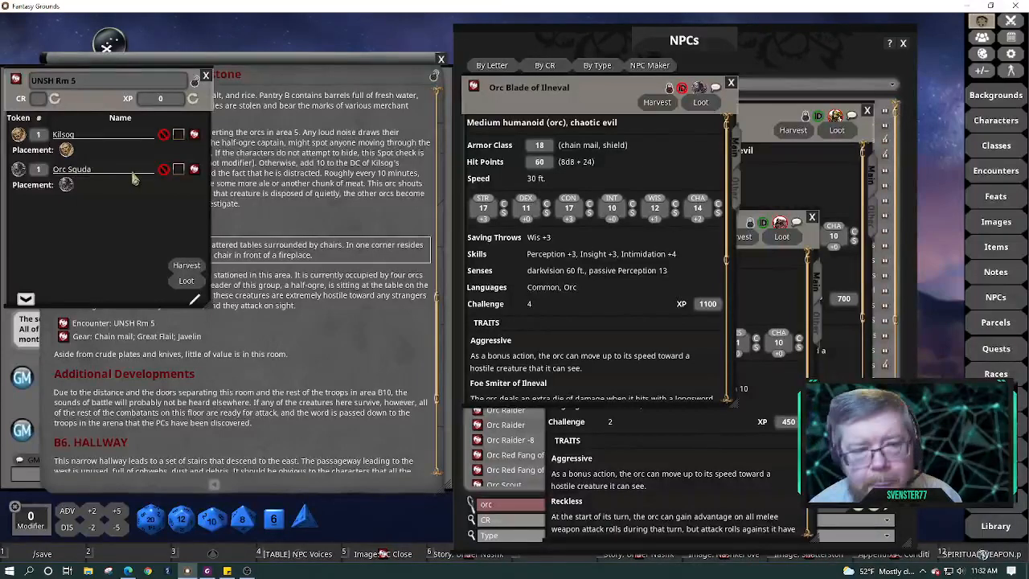
pyautogui.write(' Leader')
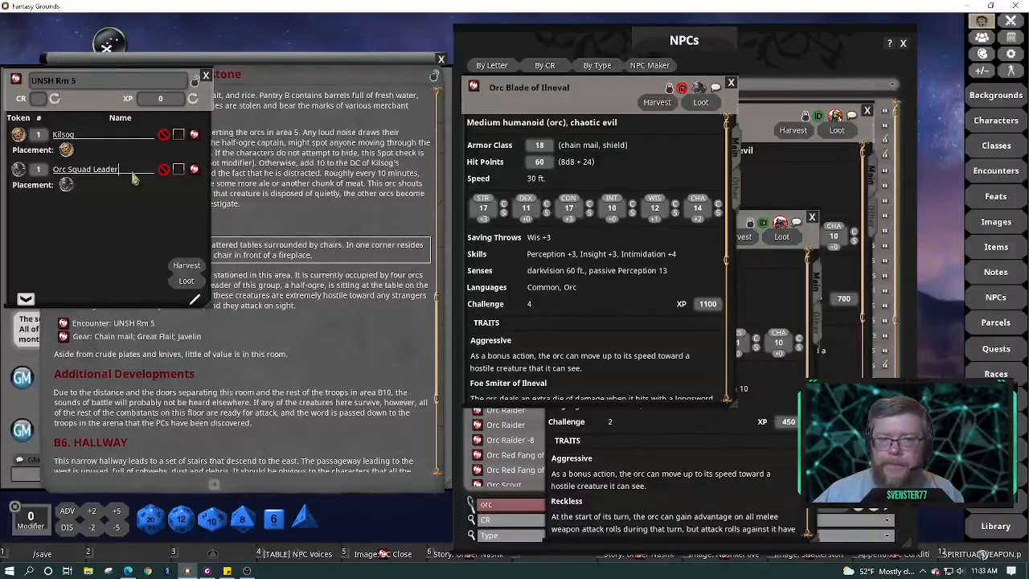
pyautogui.click(164, 169)
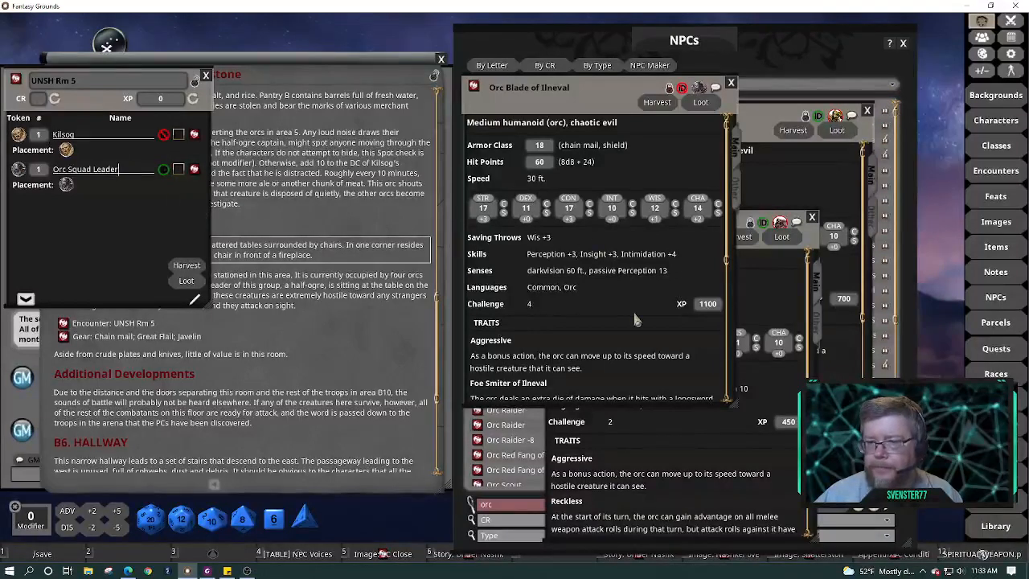
pyautogui.scroll(-3, 636, 320)
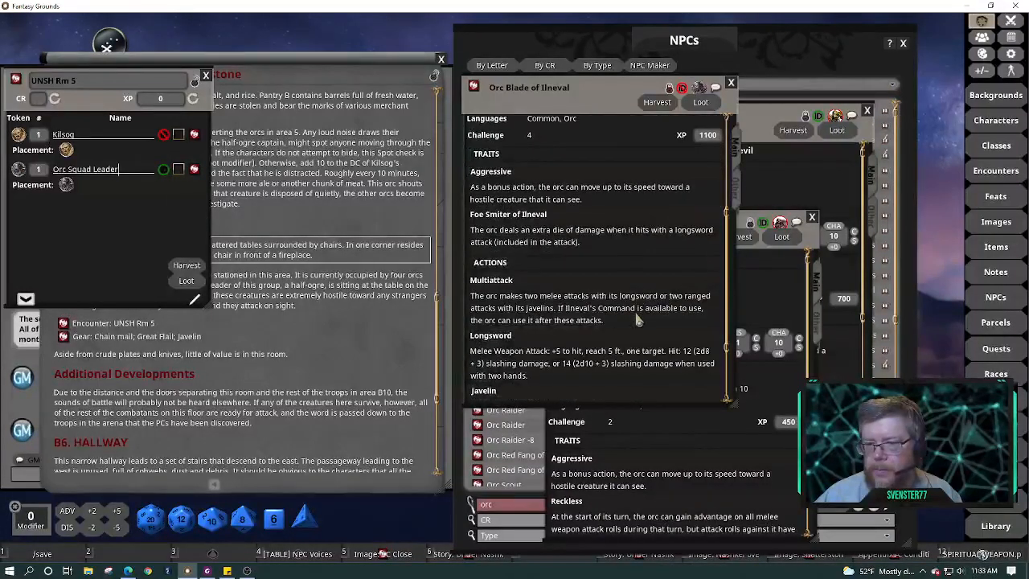
# Add two Orc Berserkers to the UNSH Rm 5 encounter and start renaming them
pyautogui.click(732, 84)
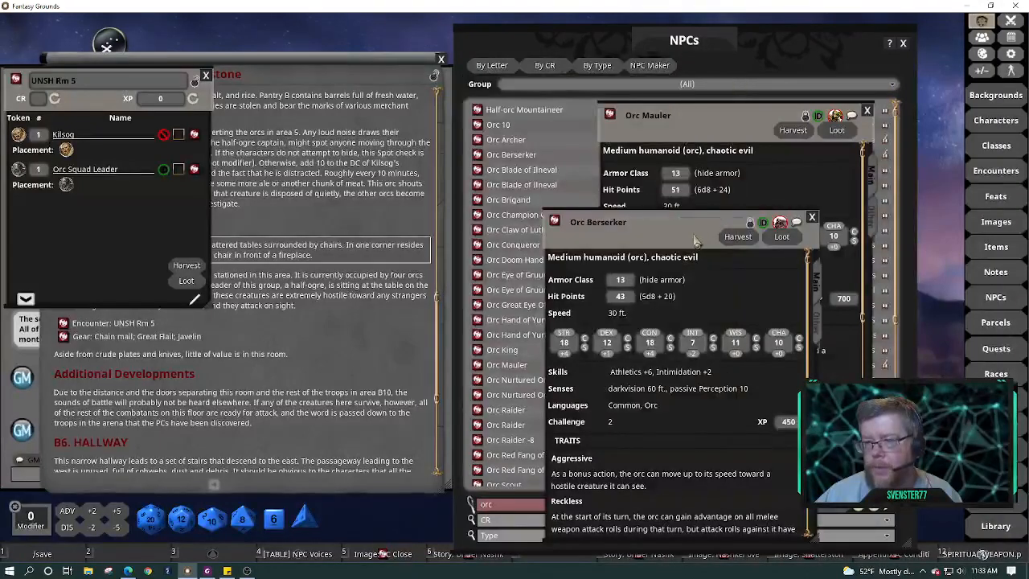
pyautogui.moveTo(684, 217); pyautogui.dragTo(615, 116)
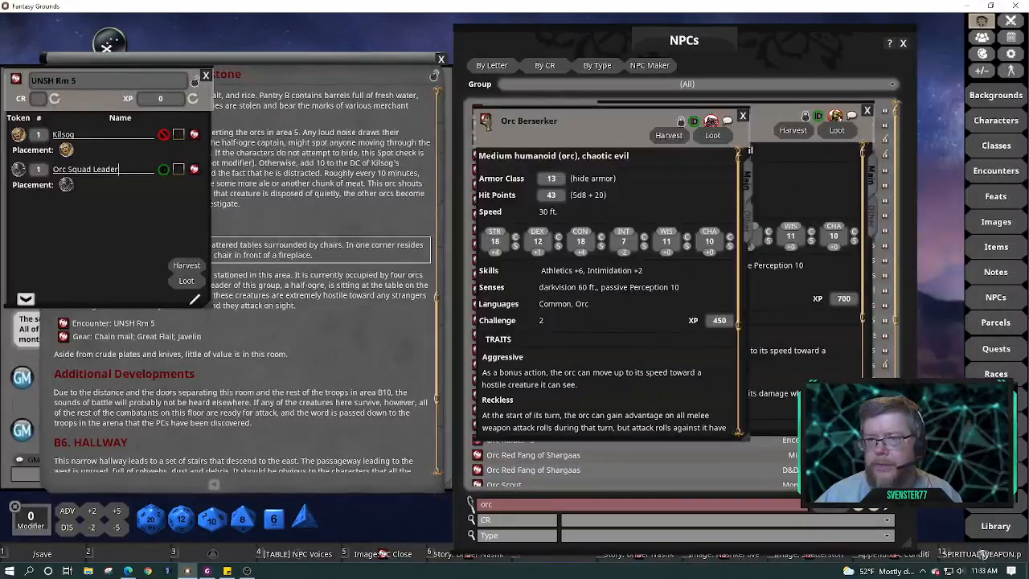
pyautogui.moveTo(456, 131); pyautogui.dragTo(41, 227)
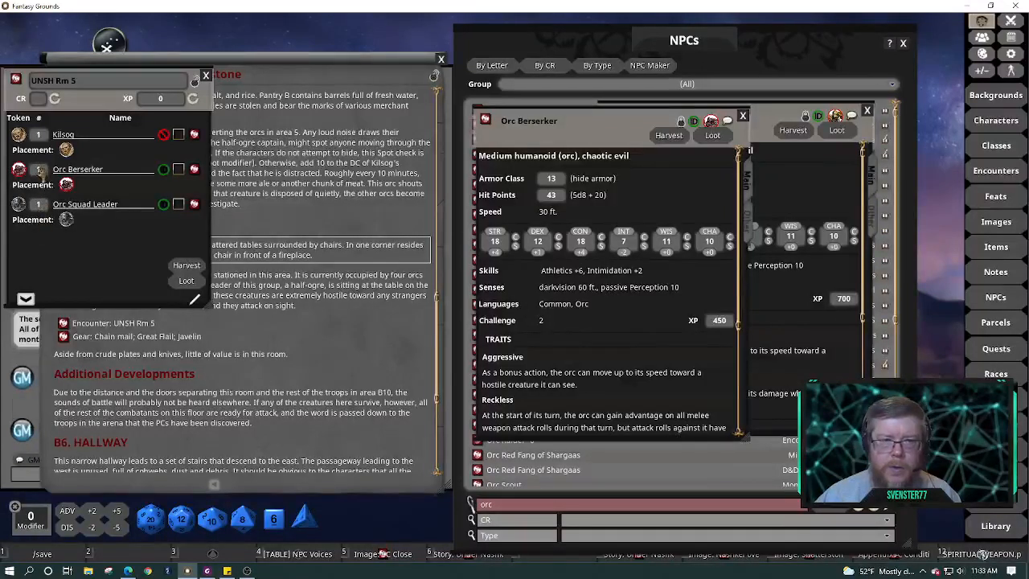
pyautogui.write('2')
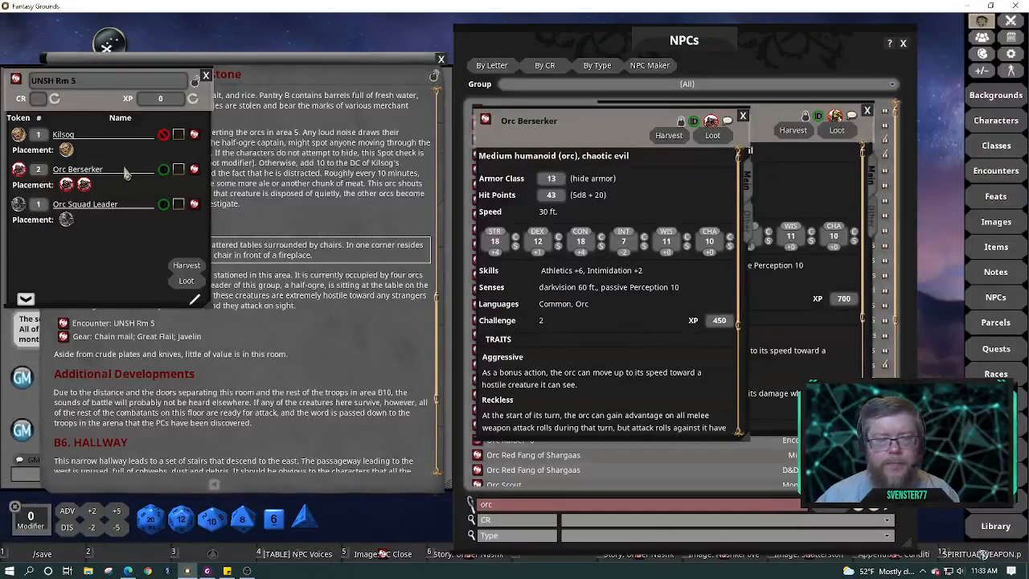
pyautogui.click(126, 173)
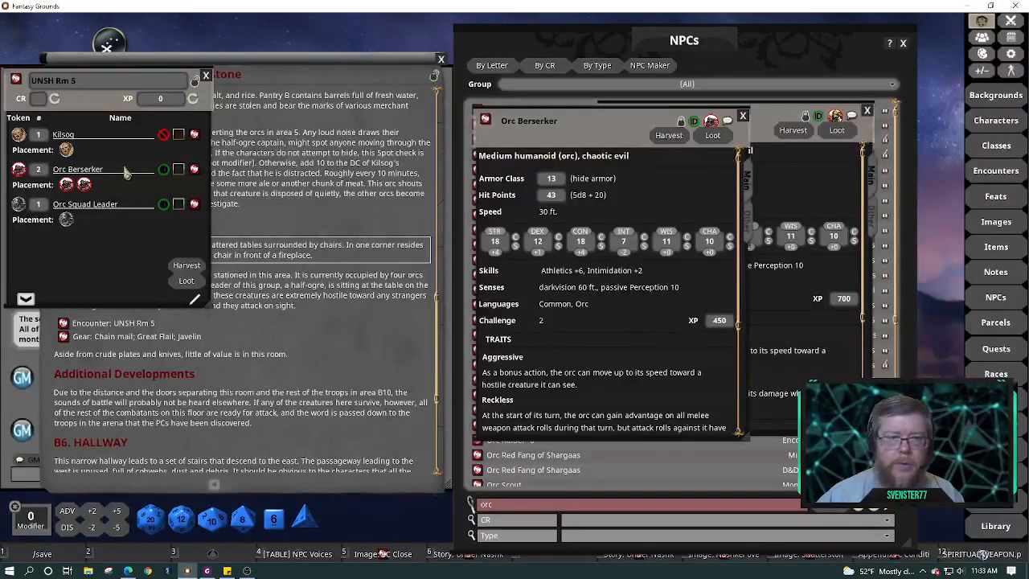
pyautogui.press('BackSpace')
pyautogui.press('BackSpace')
pyautogui.press('BackSpace')
pyautogui.press('BackSpace')
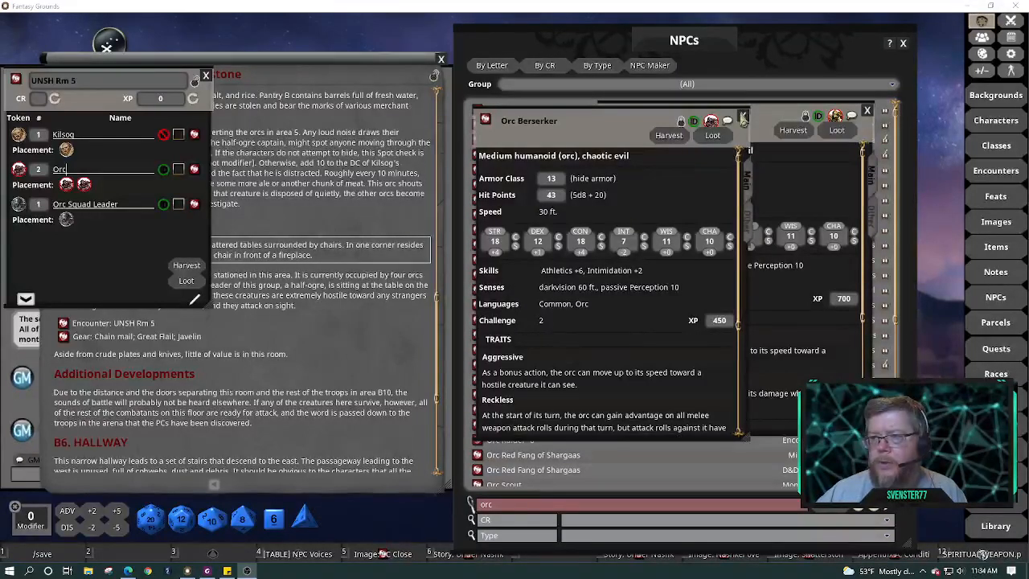
# Add the Orc Mauler to the encounter, renamed 'Orc with Maul'
pyautogui.click(743, 118)
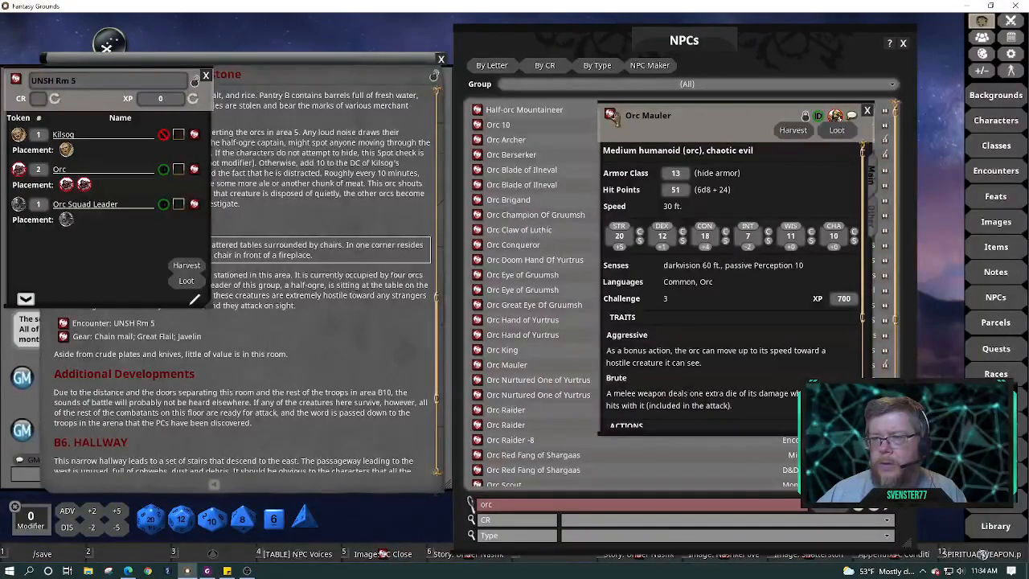
pyautogui.moveTo(611, 116); pyautogui.dragTo(32, 261)
pyautogui.click(105, 206)
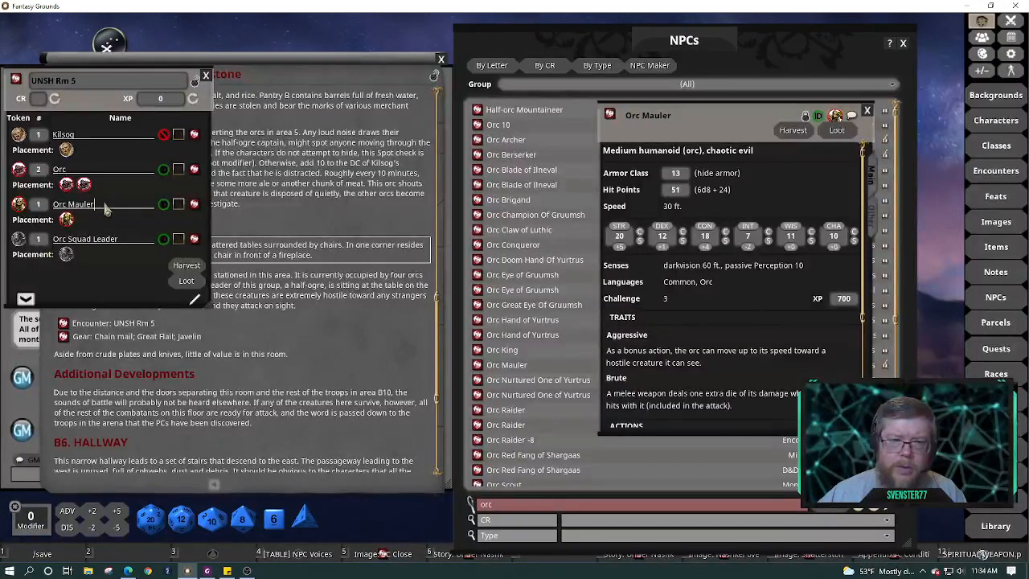
pyautogui.press('BackSpace')
pyautogui.press('BackSpace')
pyautogui.press('BackSpace')
pyautogui.press('BackSpace')
pyautogui.press('BackSpace')
pyautogui.press('BackSpace')
pyautogui.press('BackSpace')
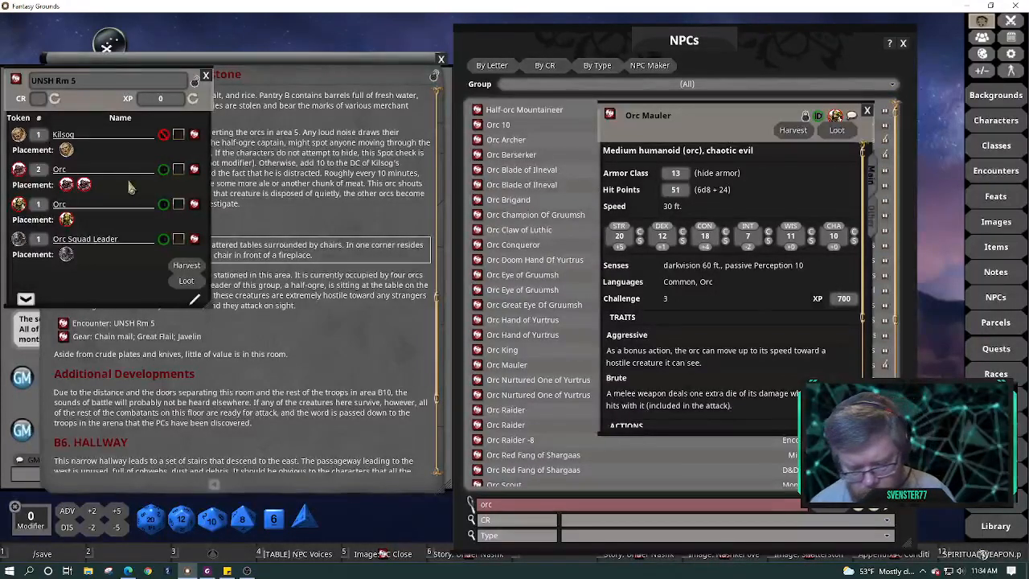
pyautogui.write('with Maul')
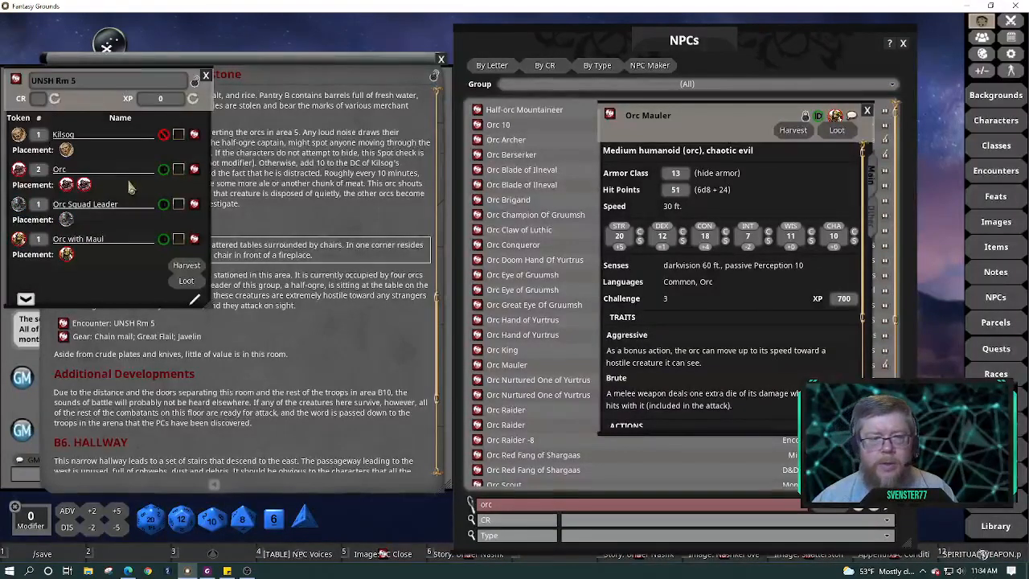
# Rename the Berserkers 'Orc with axes' and recalculate the encounter to CR 10, 5600 XP
pyautogui.click(193, 169)
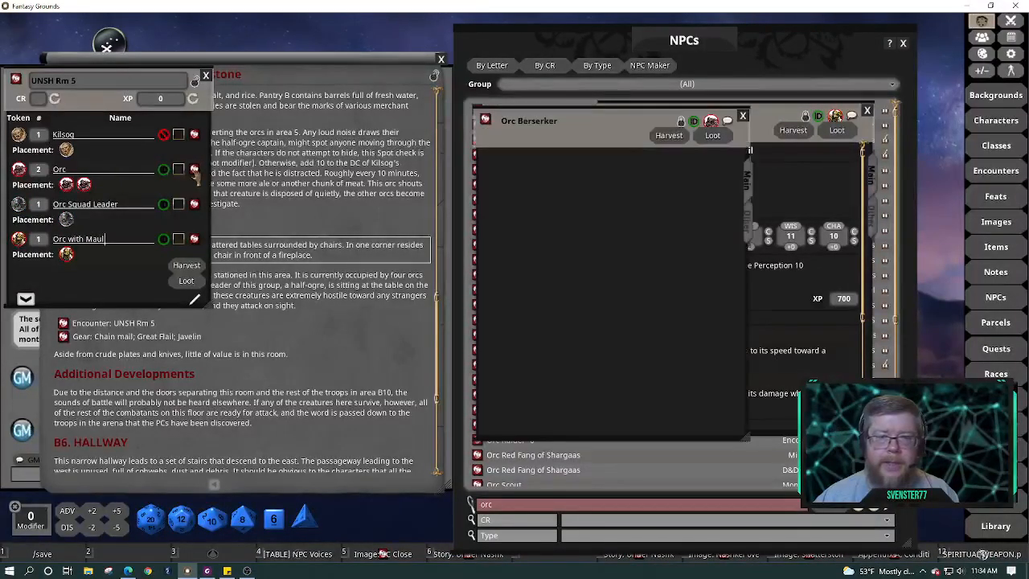
pyautogui.scroll(-3, 659, 224)
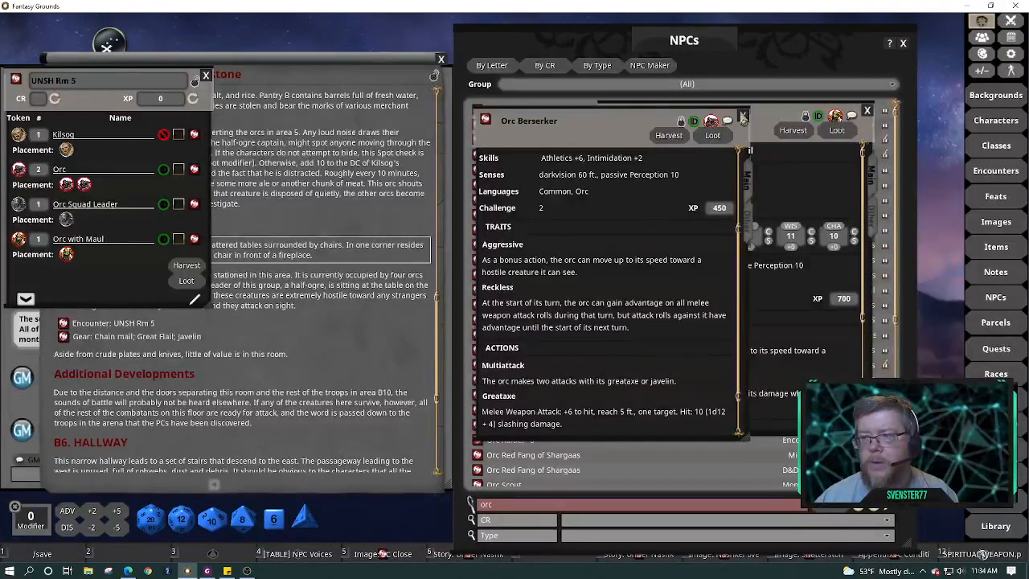
pyautogui.click(743, 116)
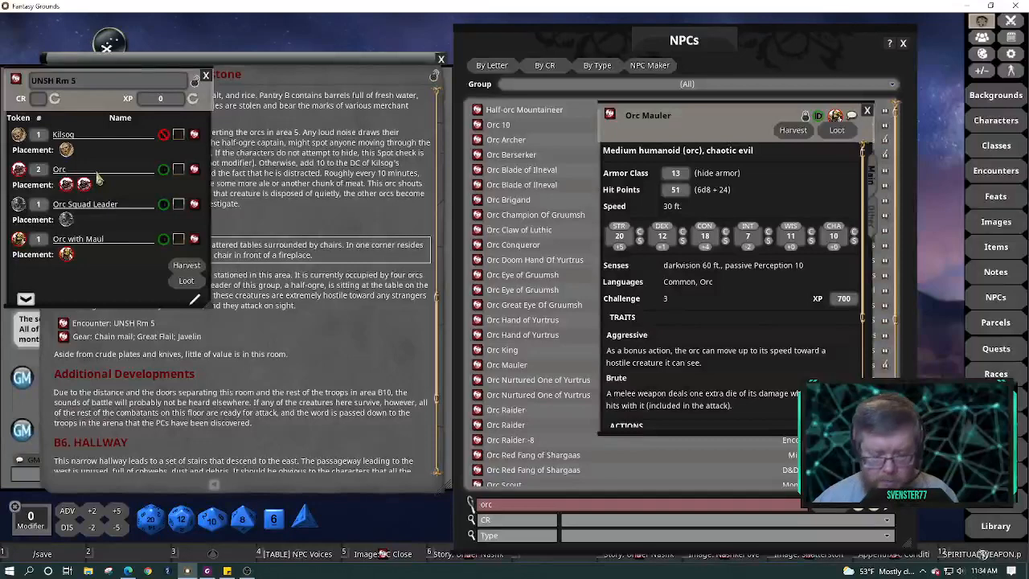
pyautogui.write('with a')
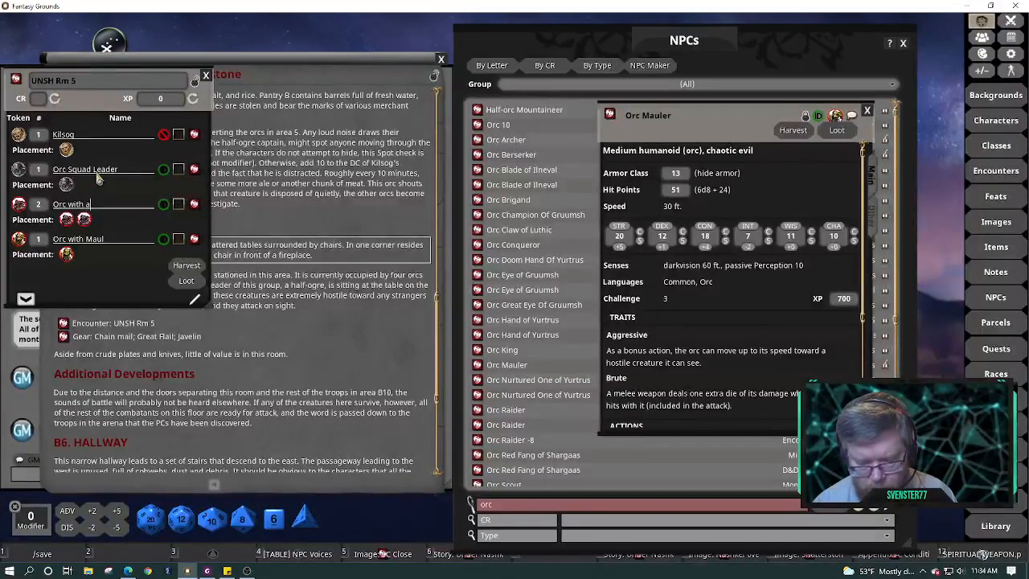
pyautogui.write('xes')
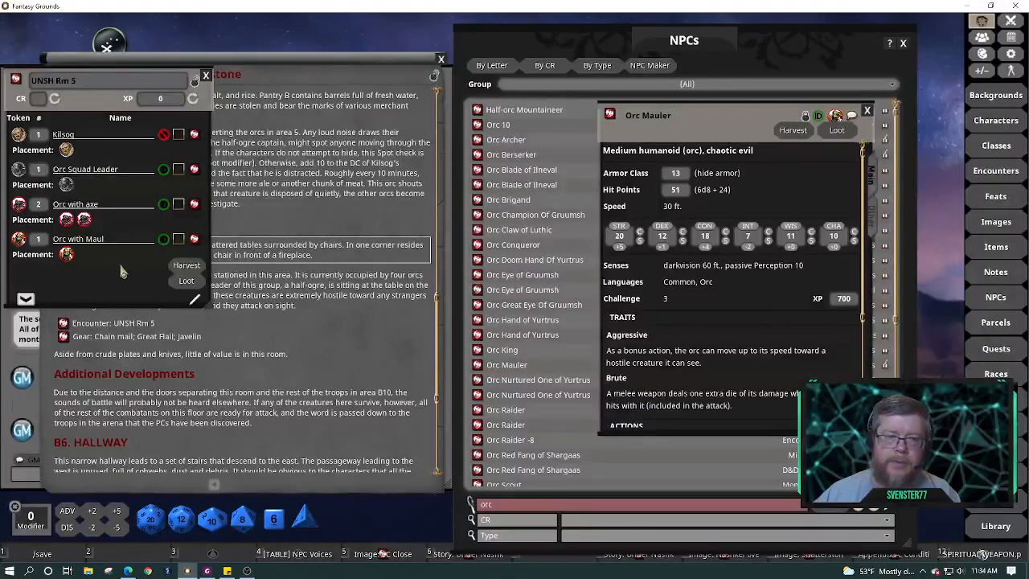
pyautogui.click(54, 98)
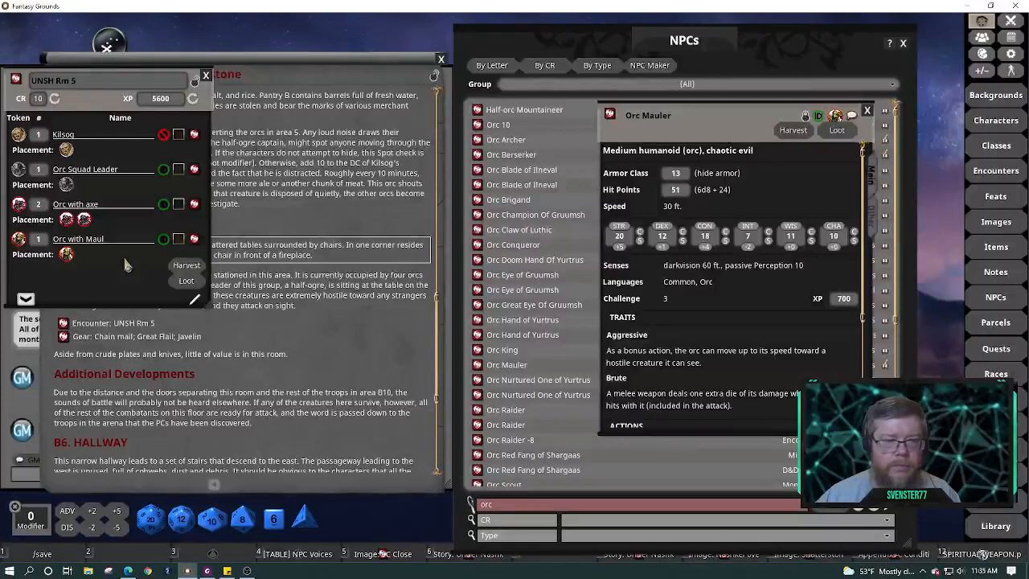
pyautogui.click(867, 113)
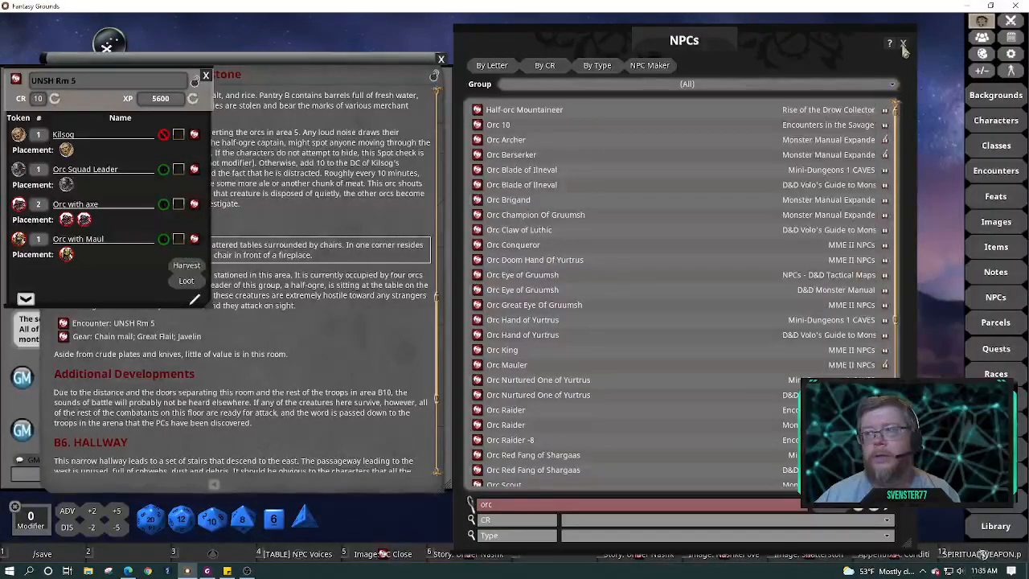
# Close the NPCs list, move the encounter aside and open the Shatterstone map
pyautogui.click(903, 42)
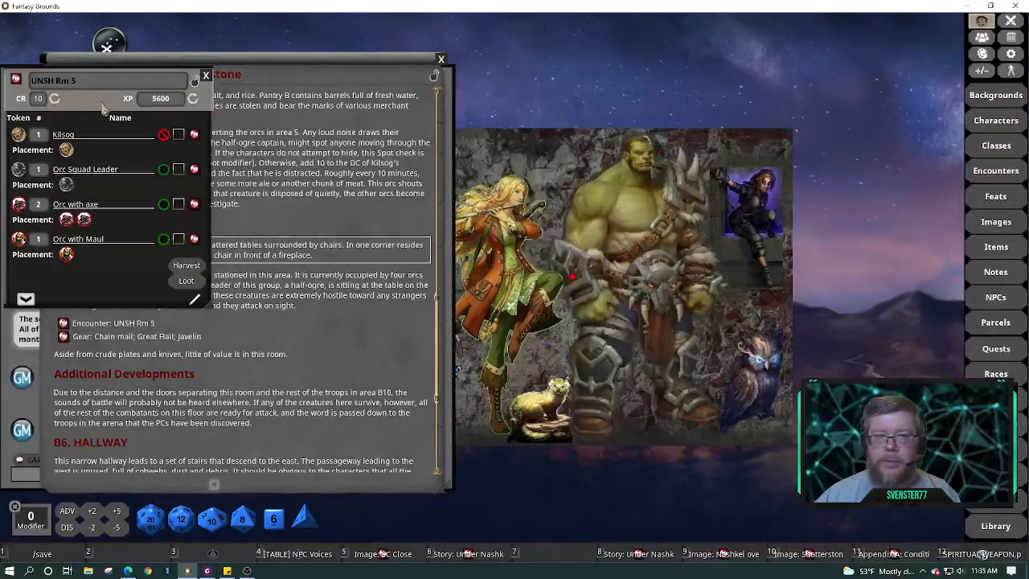
pyautogui.moveTo(165, 103); pyautogui.dragTo(830, 62)
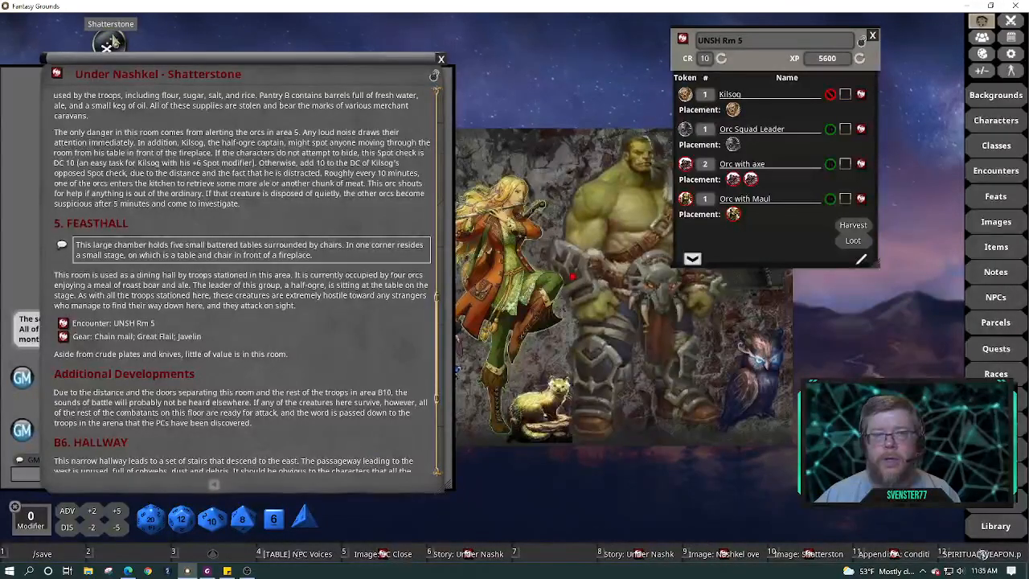
pyautogui.click(113, 40)
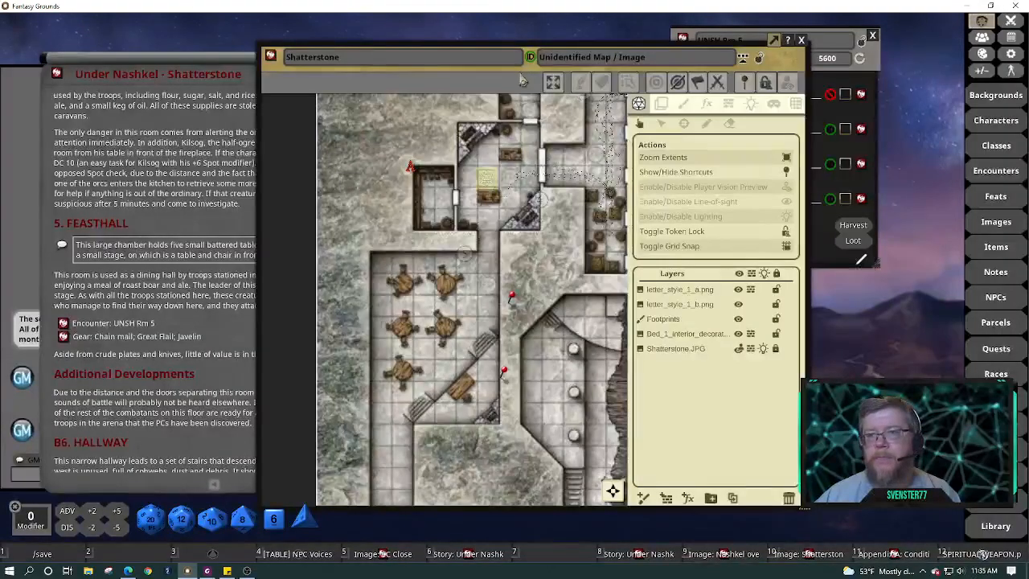
# Place Kilsog, the Squad Leader and the axe and maul orcs around the feast hall tables, then lock and close the encounter
pyautogui.moveTo(521, 80); pyautogui.dragTo(279, 59)
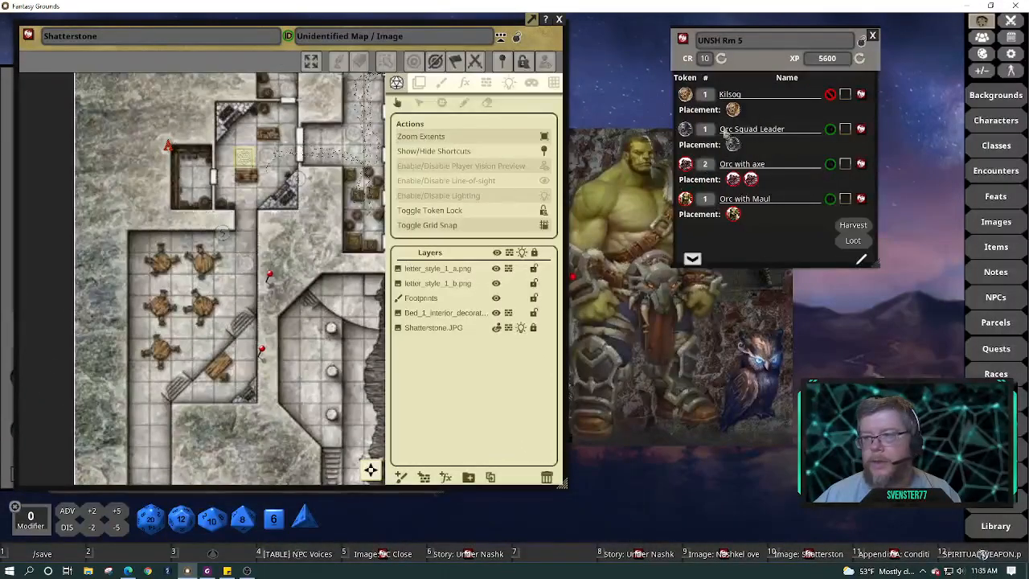
pyautogui.moveTo(733, 110); pyautogui.dragTo(223, 372)
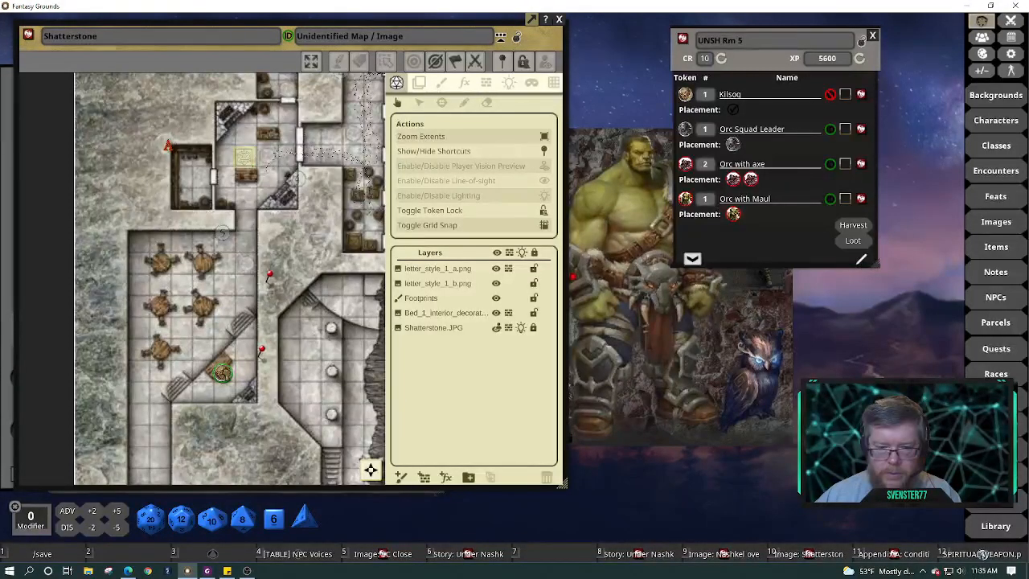
pyautogui.press('ctrl')
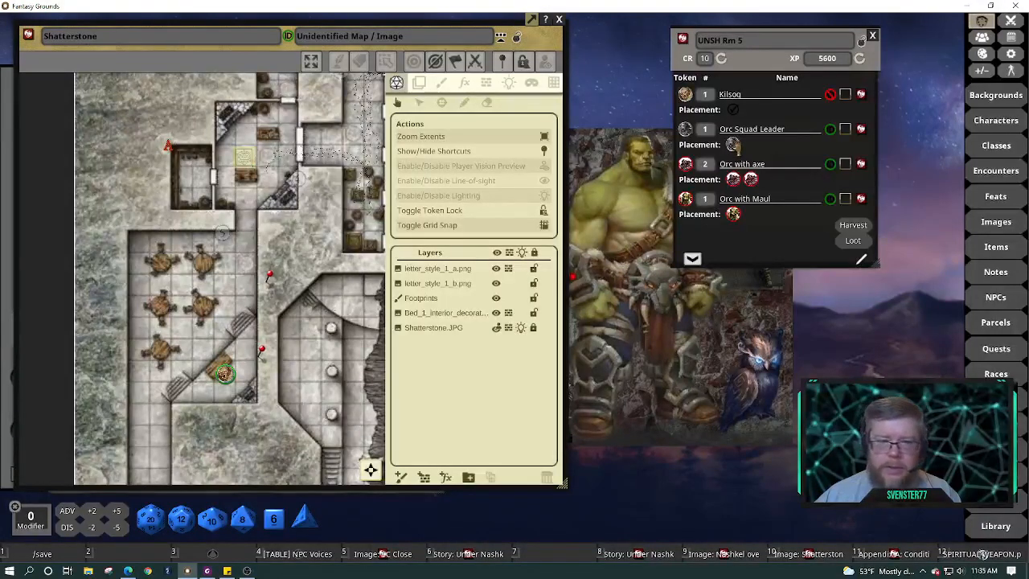
pyautogui.moveTo(735, 147); pyautogui.dragTo(183, 353)
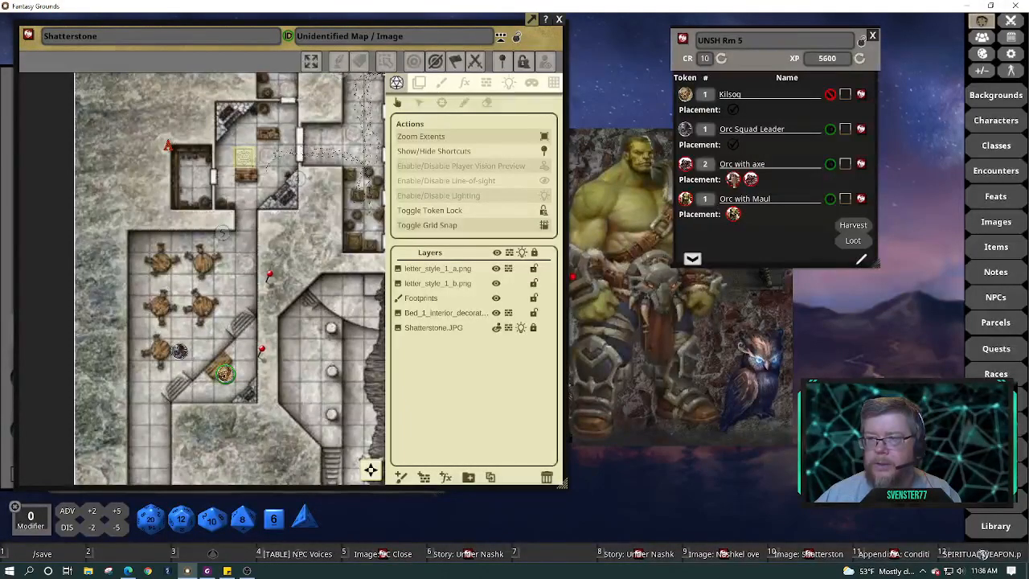
pyautogui.moveTo(734, 179); pyautogui.dragTo(158, 244)
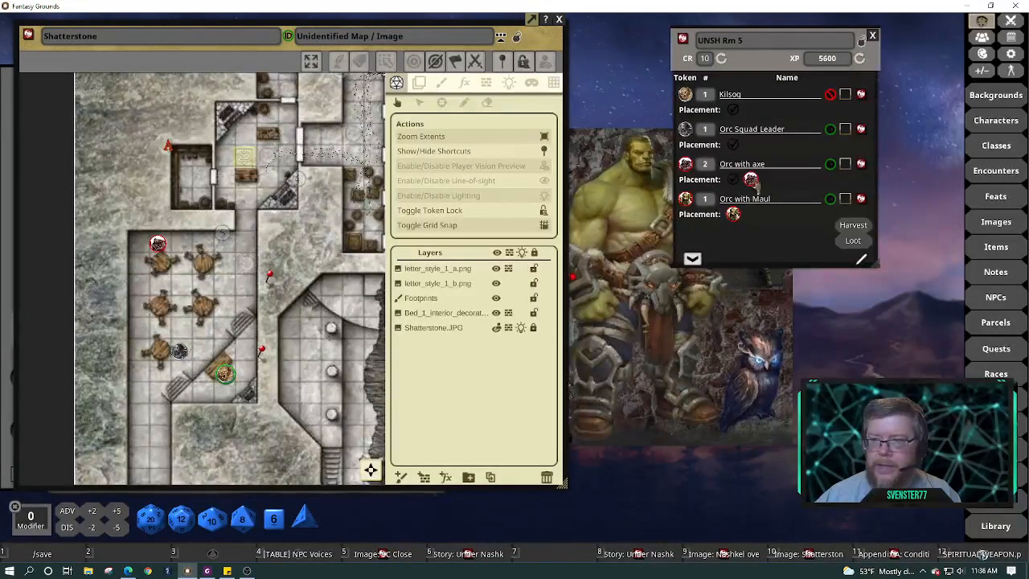
pyautogui.moveTo(733, 214); pyautogui.dragTo(137, 263)
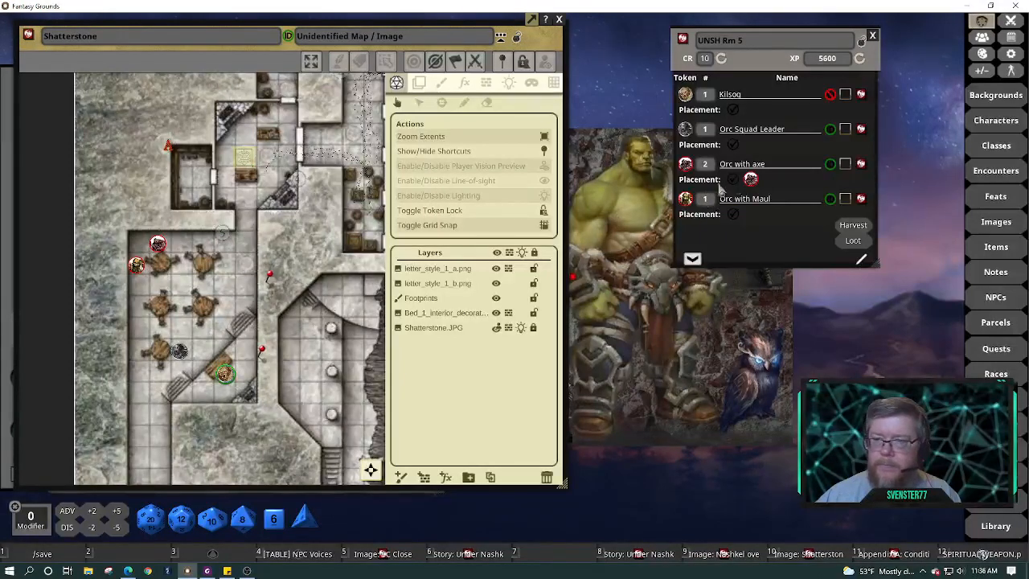
pyautogui.moveTo(199, 283); pyautogui.dragTo(158, 276)
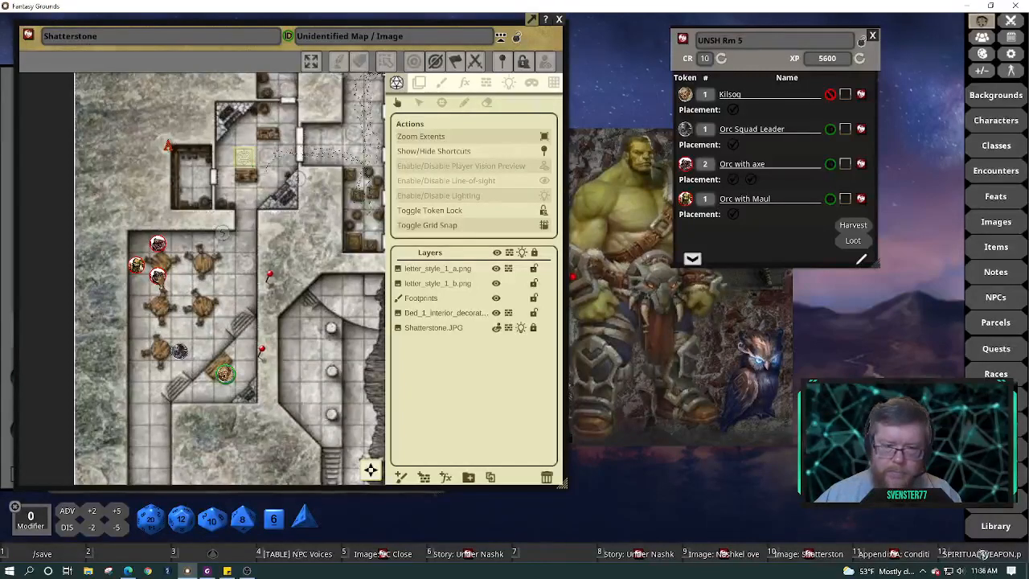
pyautogui.moveTo(159, 279); pyautogui.dragTo(160, 288)
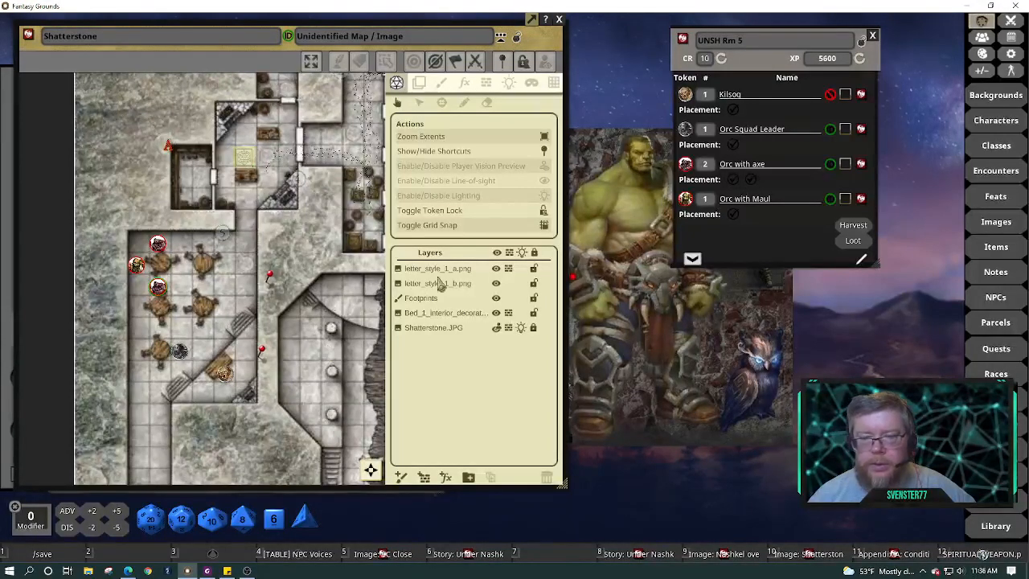
pyautogui.click(861, 40)
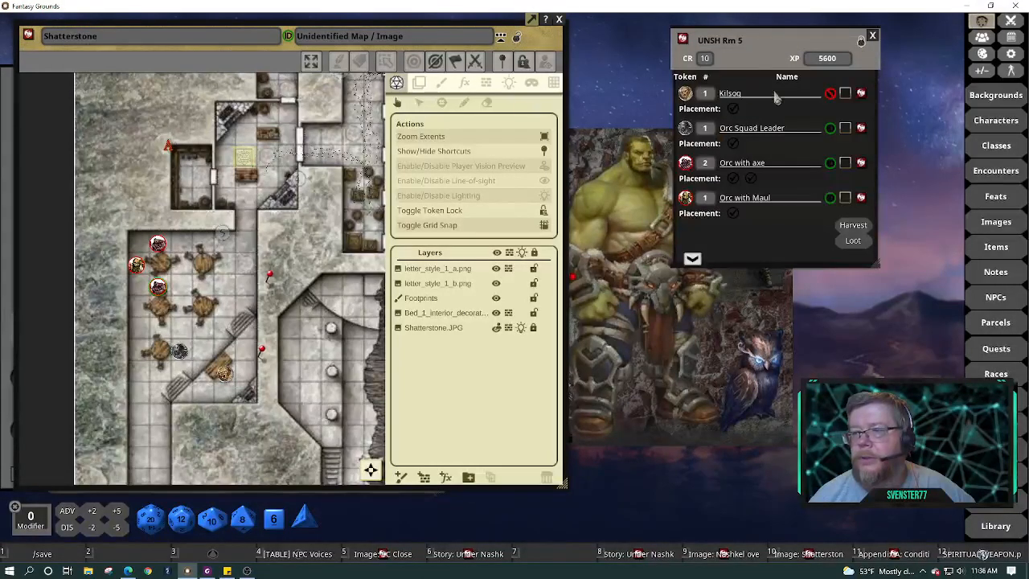
pyautogui.click(874, 37)
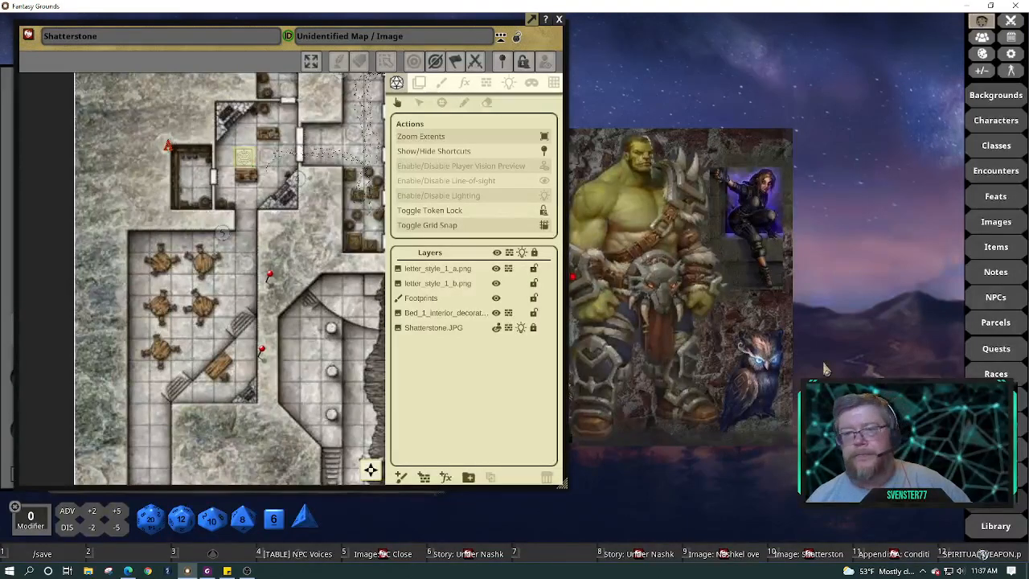
# Search the assets for 'lantern' and drop Lantern,Lit.png onto a dining table
pyautogui.click(996, 501)
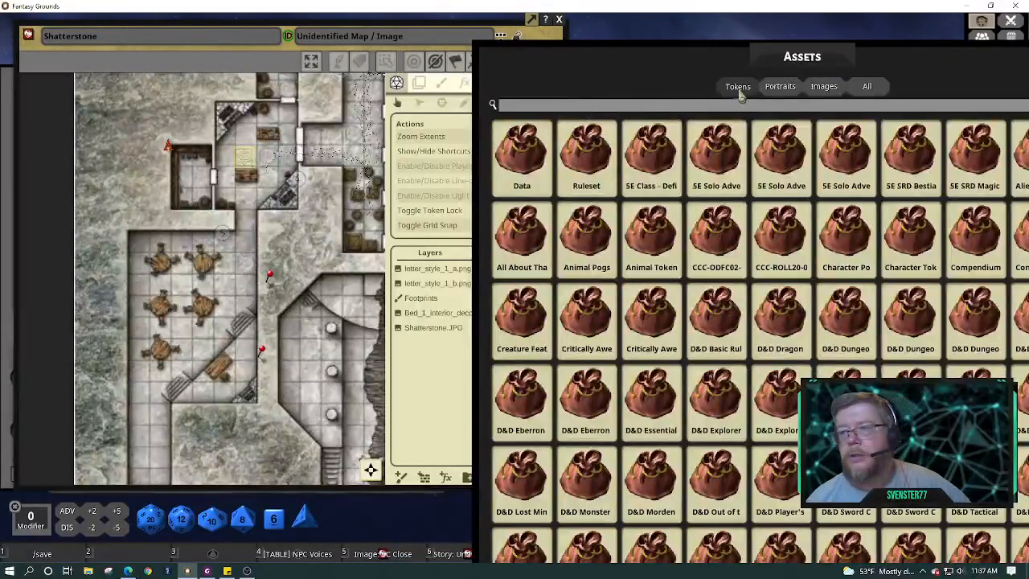
pyautogui.press('ctrl')
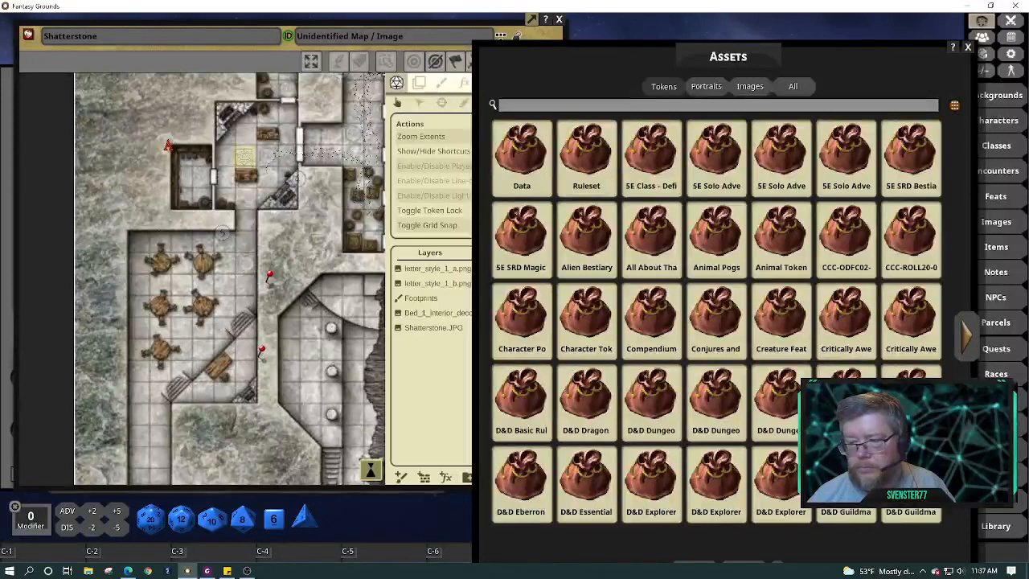
pyautogui.moveTo(973, 574); pyautogui.dragTo(976, 493)
pyautogui.moveTo(840, 416); pyautogui.dragTo(842, 407)
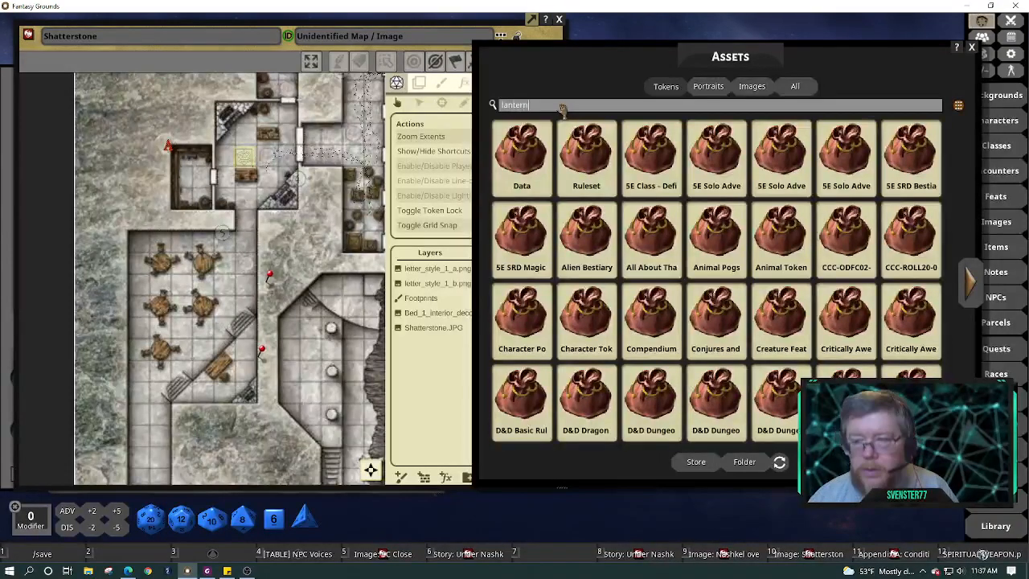
pyautogui.press('Return')
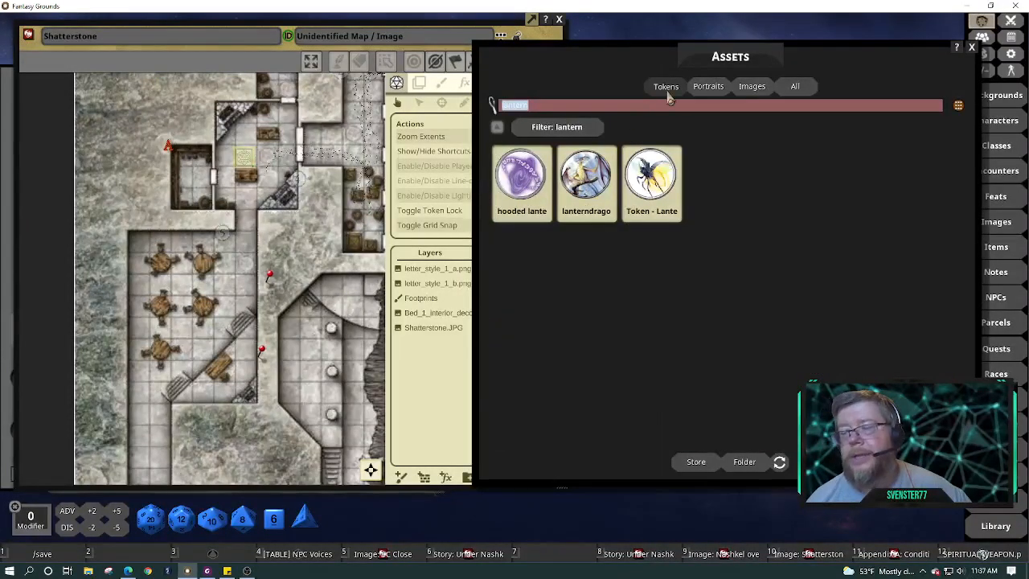
pyautogui.click(795, 89)
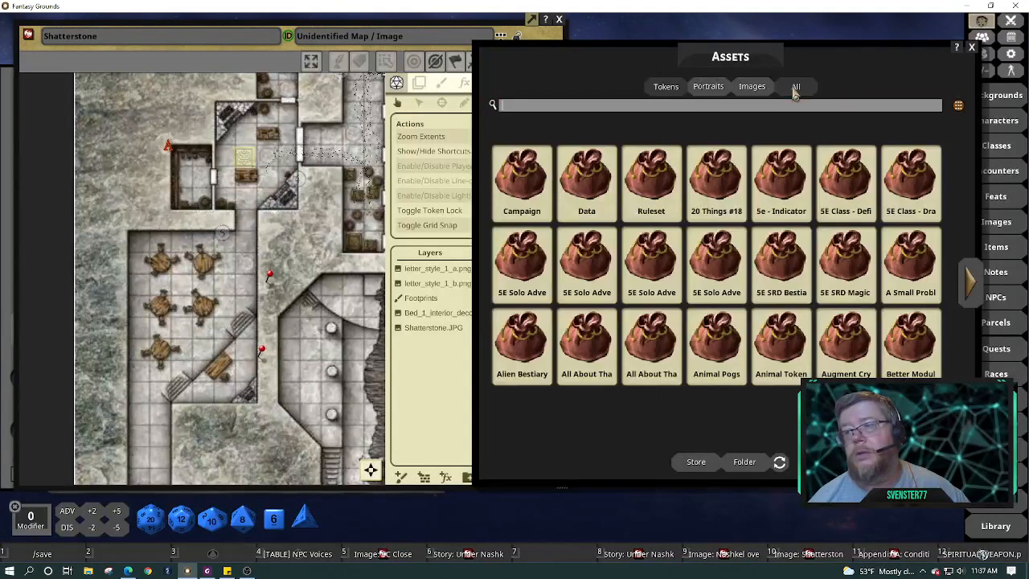
pyautogui.click(688, 108)
pyautogui.write('lanter')
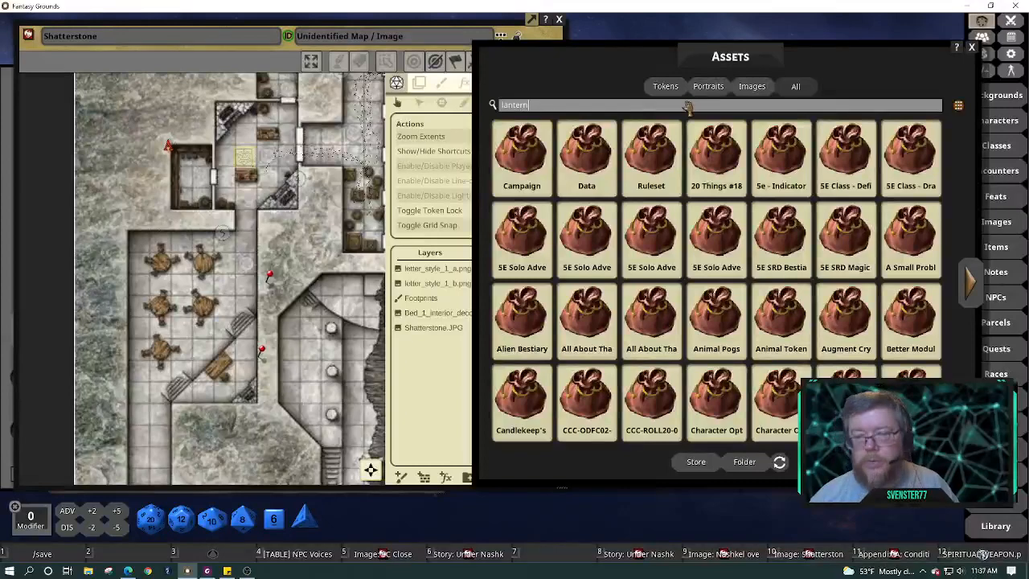
pyautogui.write('n')
pyautogui.press('Return')
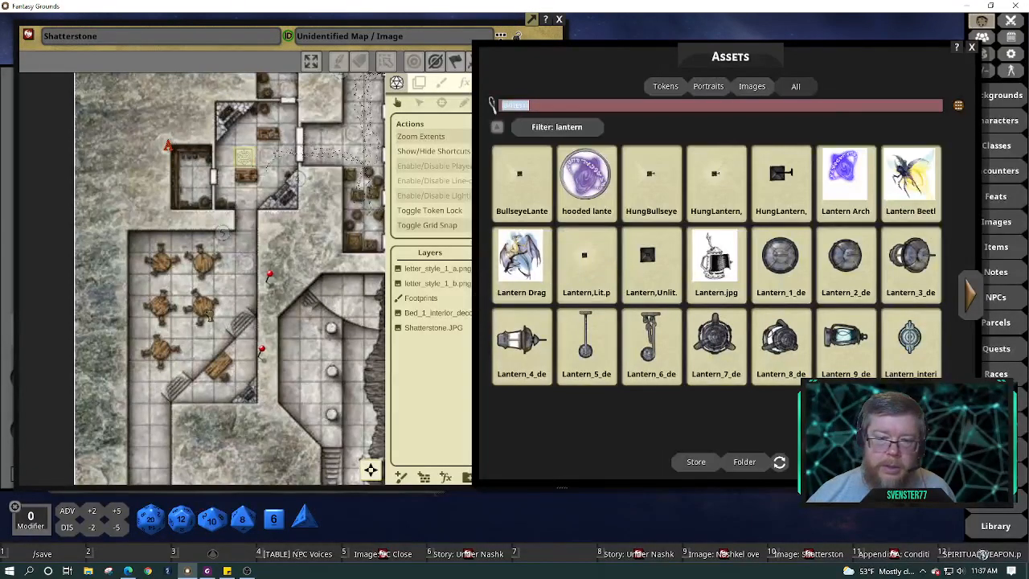
pyautogui.moveTo(200, 308); pyautogui.dragTo(200, 308)
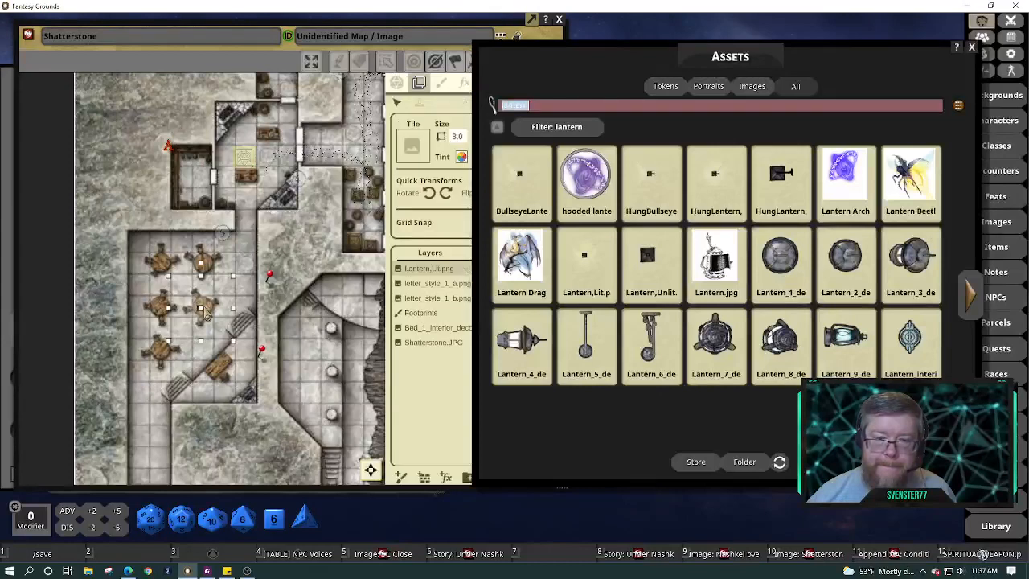
# Drag the Lantern,Lit.png tile onto the centre of its dining table
pyautogui.scroll(5, 201, 329)
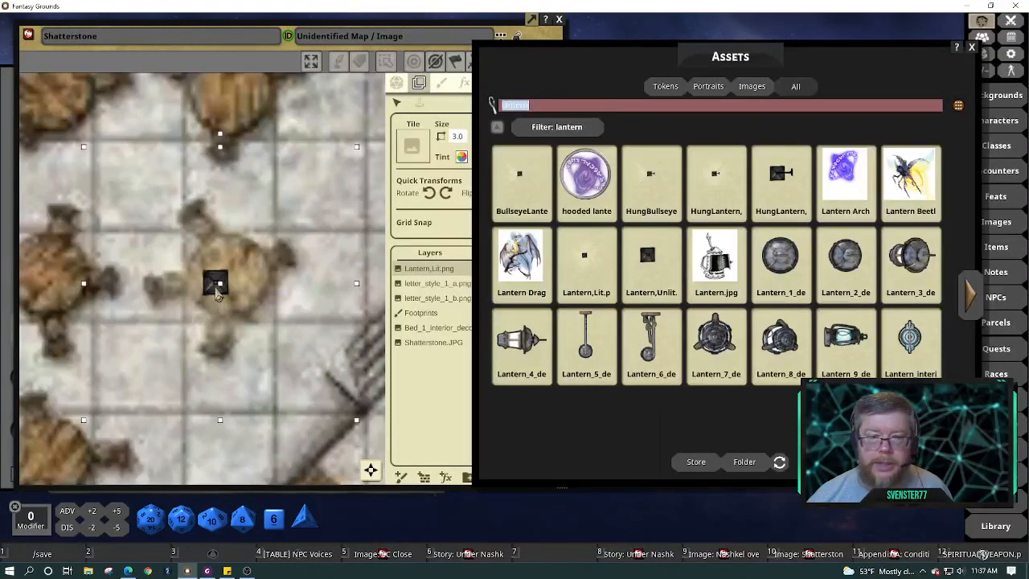
pyautogui.moveTo(215, 291); pyautogui.dragTo(232, 287)
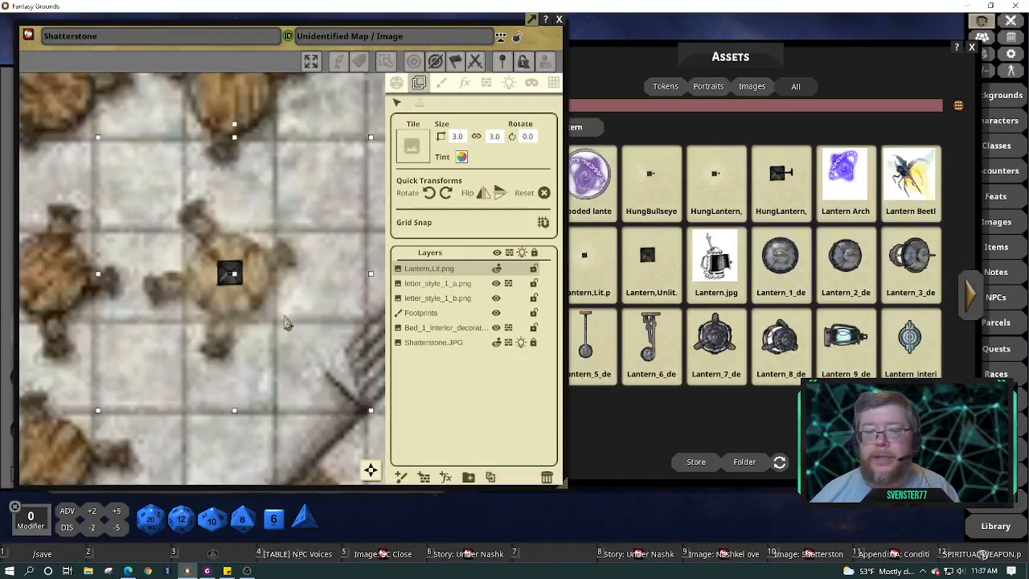
pyautogui.scroll(-3, 285, 322)
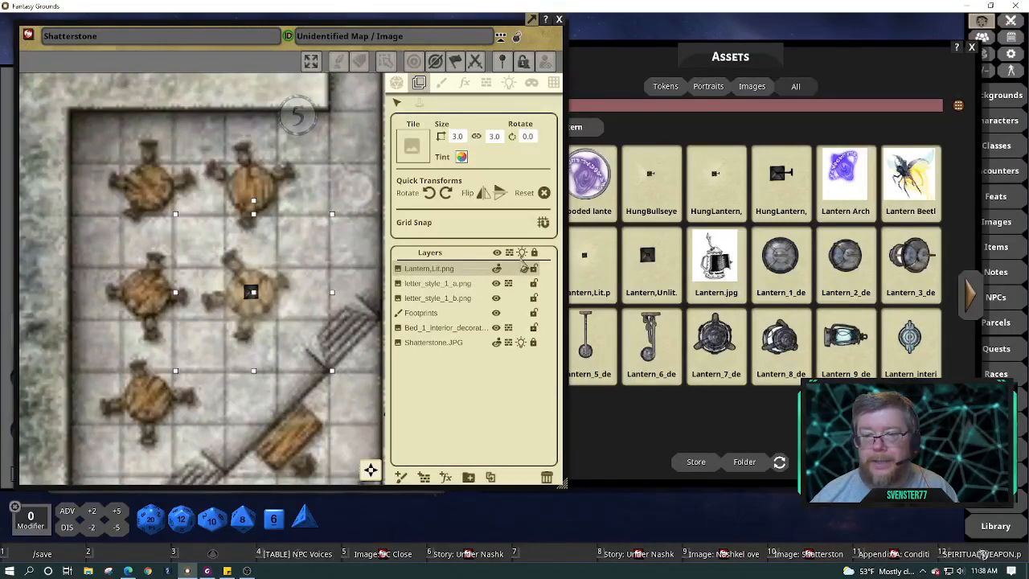
# Add a Lantern preset light (bright 30, dim 60) at the table lantern
pyautogui.click(508, 83)
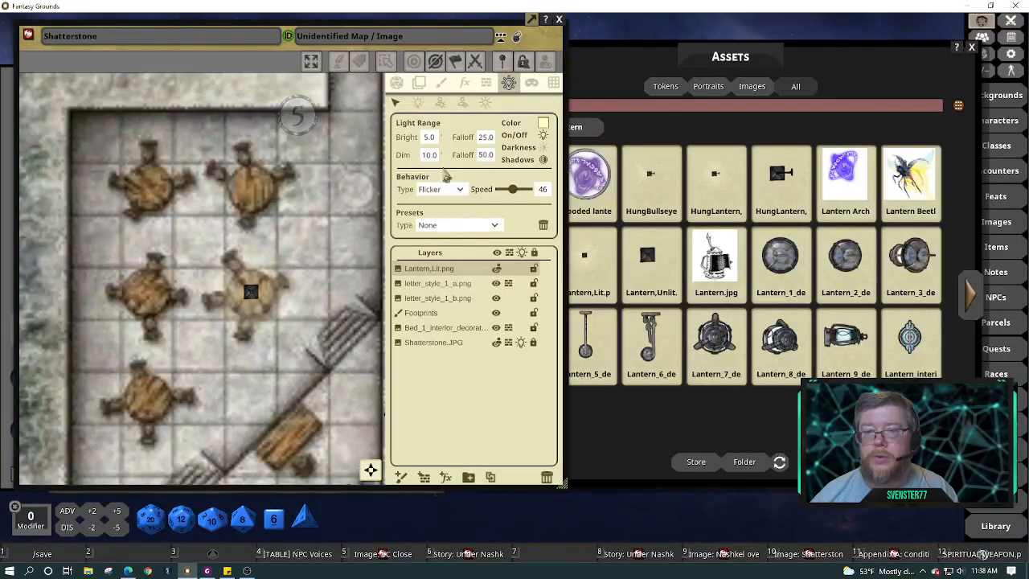
pyautogui.click(419, 106)
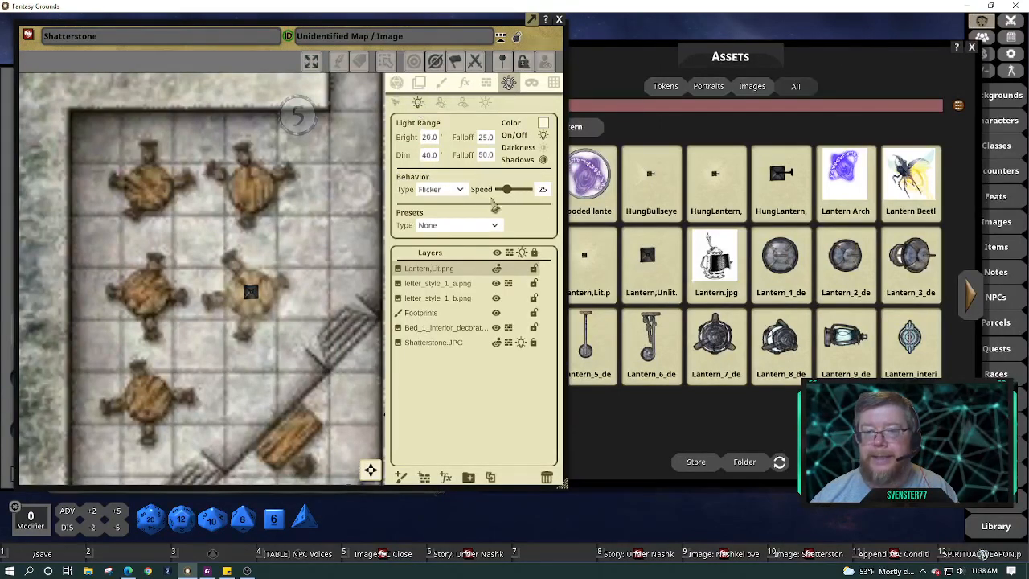
pyautogui.click(499, 228)
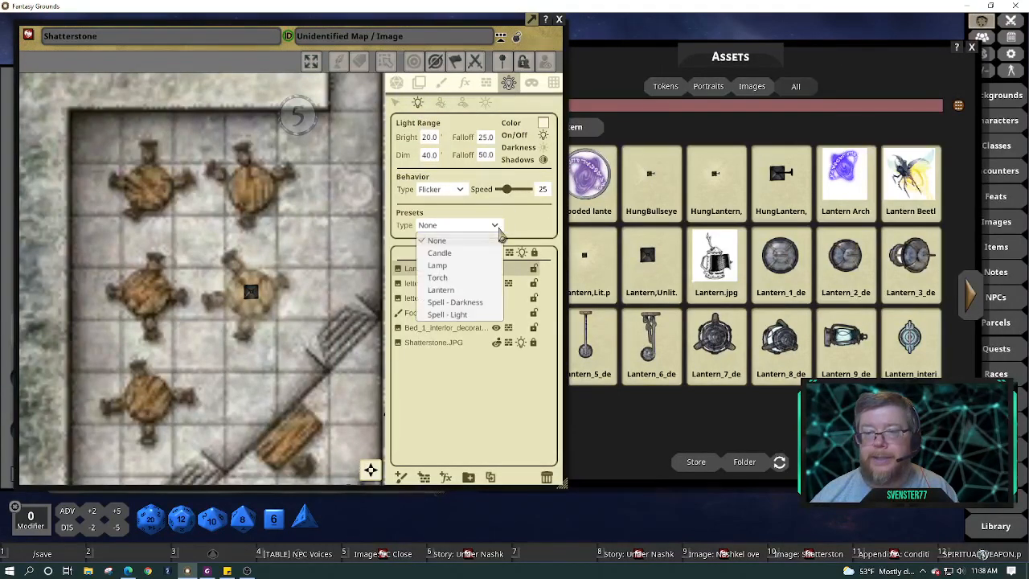
pyautogui.click(455, 290)
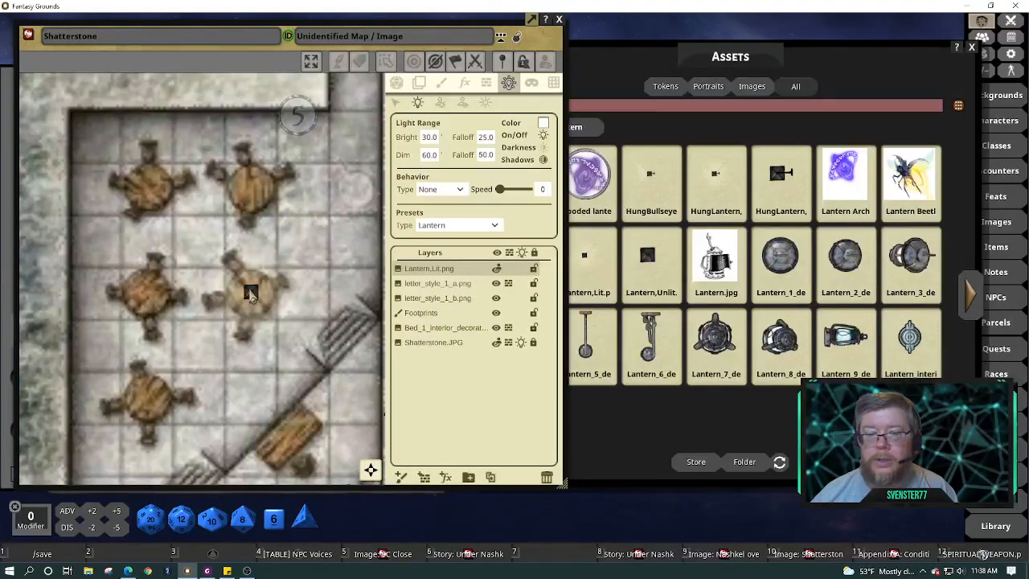
pyautogui.click(251, 296)
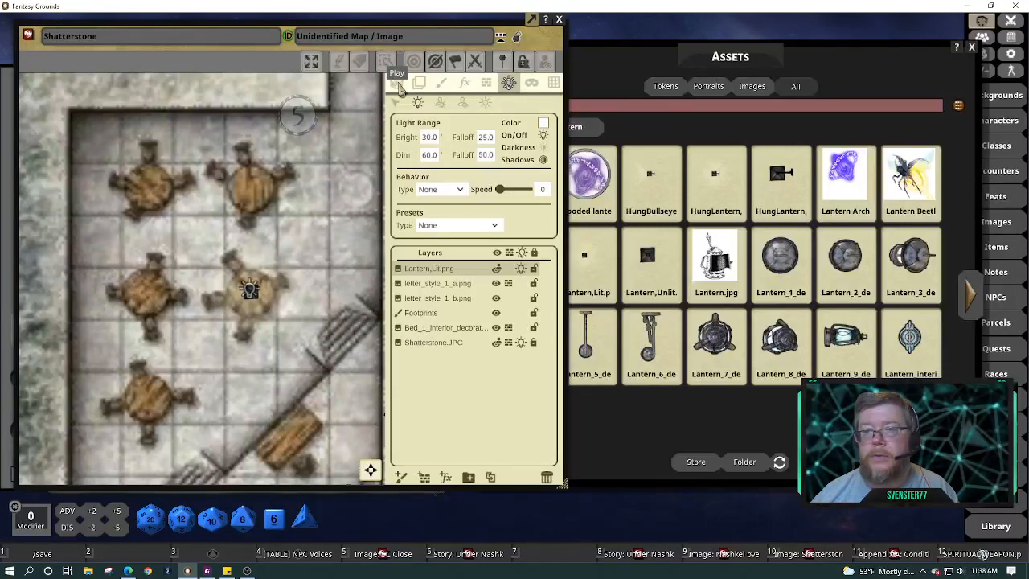
pyautogui.click(399, 85)
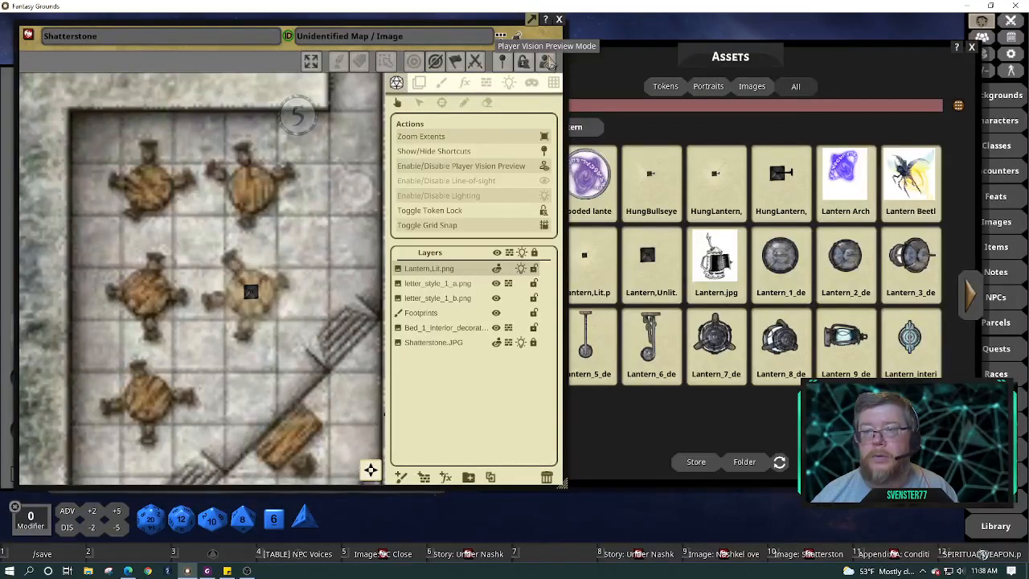
# Turn on lighting and line-of-sight for the Shatterstone map
pyautogui.scroll(-5, 351, 227)
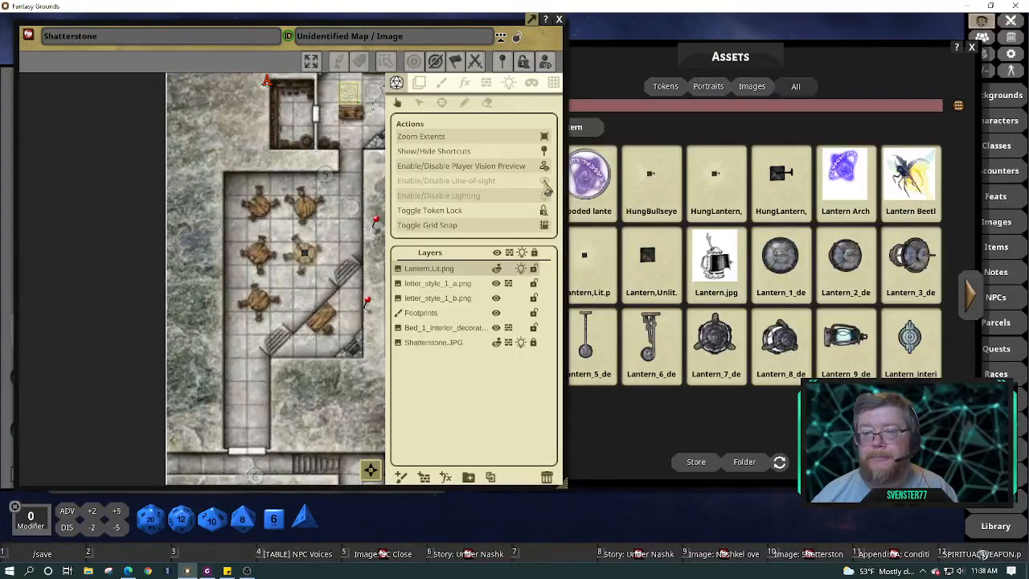
pyautogui.click(545, 193)
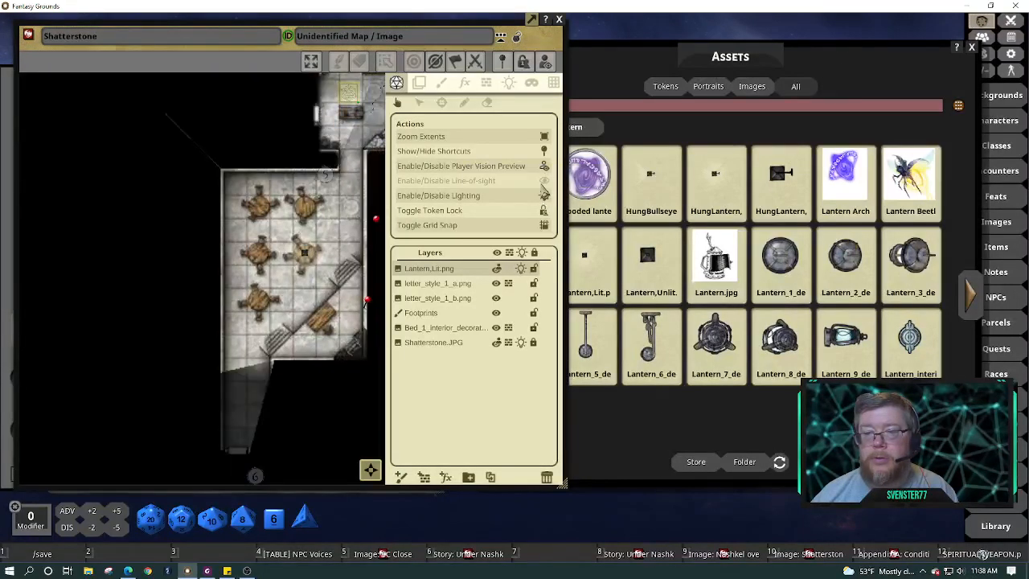
pyautogui.click(544, 181)
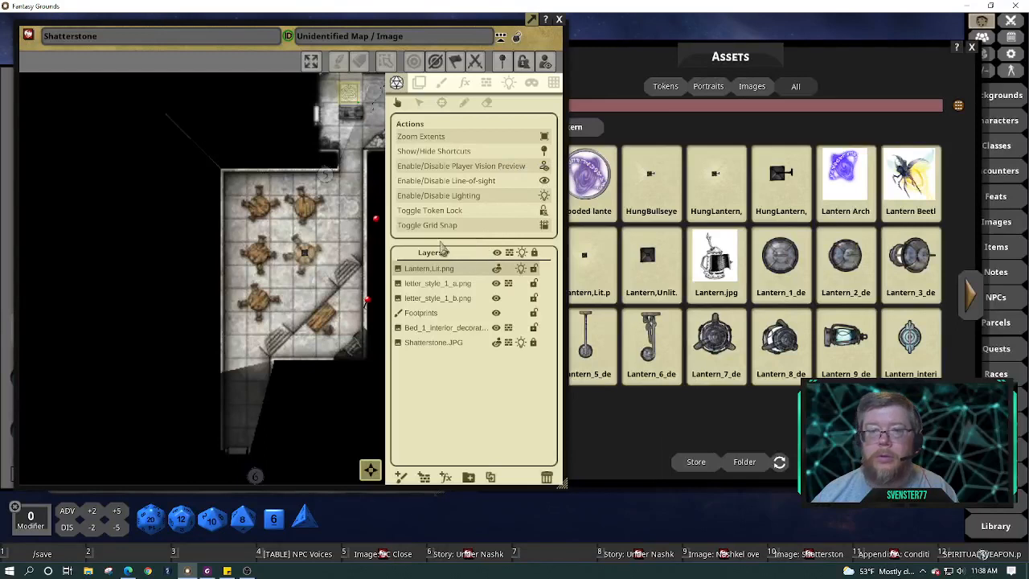
# Move the Stream Eyes token into the tavern room and shift the lantern down near marker 5
pyautogui.click(347, 98)
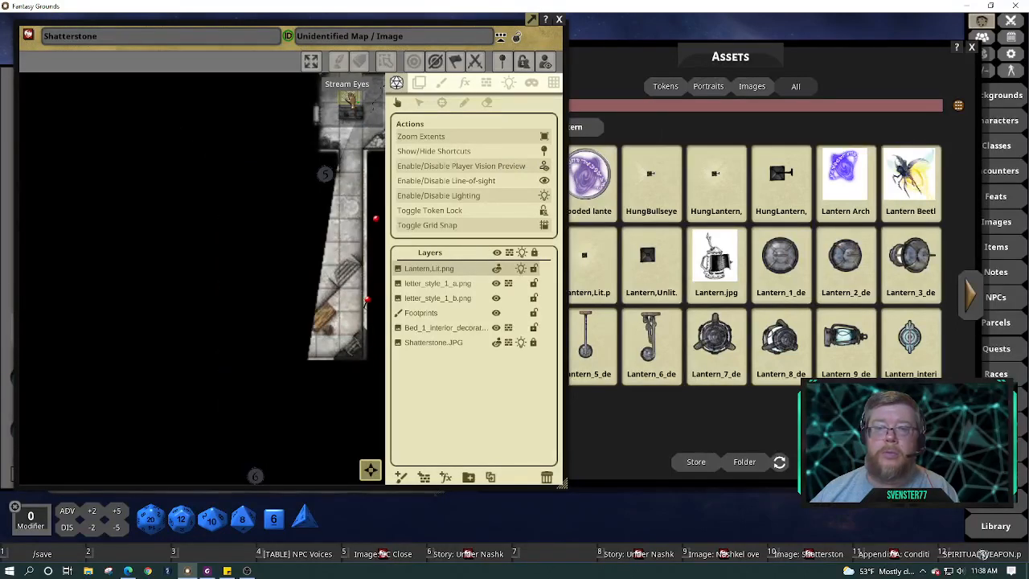
pyautogui.moveTo(347, 105)
pyautogui.mouseDown()
pyautogui.moveTo(359, 175)
pyautogui.moveTo(358, 95)
pyautogui.moveTo(348, 116)
pyautogui.moveTo(349, 222)
pyautogui.moveTo(348, 92)
pyautogui.mouseUp()
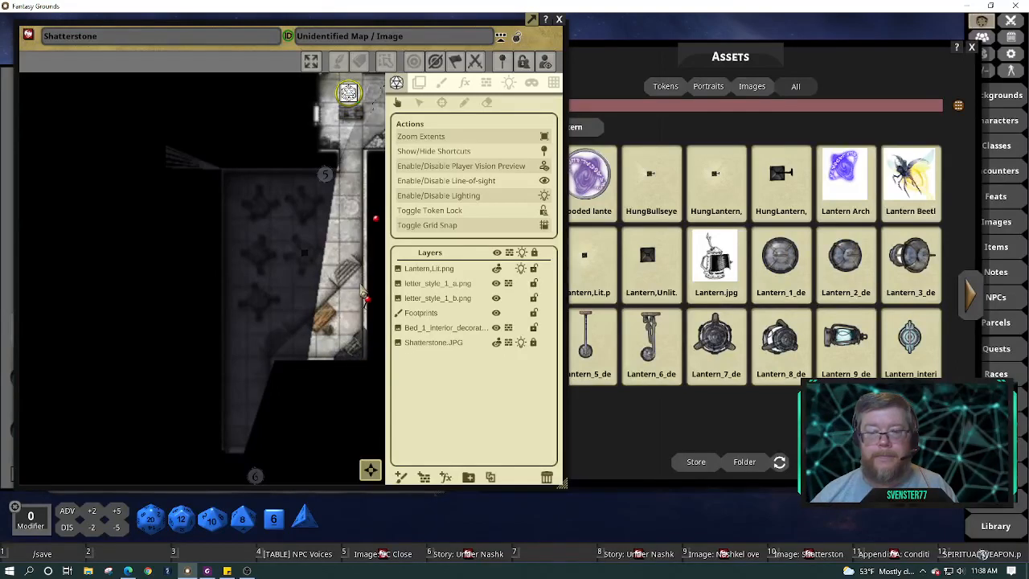
pyautogui.moveTo(348, 95)
pyautogui.mouseDown()
pyautogui.moveTo(338, 210)
pyautogui.moveTo(275, 294)
pyautogui.moveTo(255, 394)
pyautogui.moveTo(245, 312)
pyautogui.moveTo(336, 206)
pyautogui.moveTo(360, 127)
pyautogui.moveTo(354, 113)
pyautogui.moveTo(360, 150)
pyautogui.moveTo(349, 182)
pyautogui.moveTo(338, 193)
pyautogui.moveTo(360, 81)
pyautogui.mouseUp()
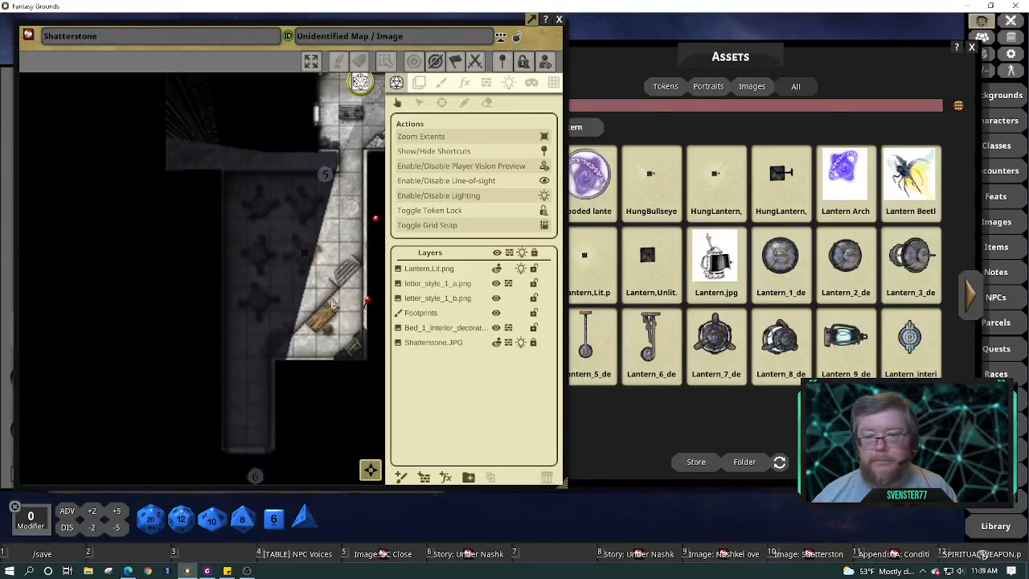
pyautogui.scroll(-4, 336, 302)
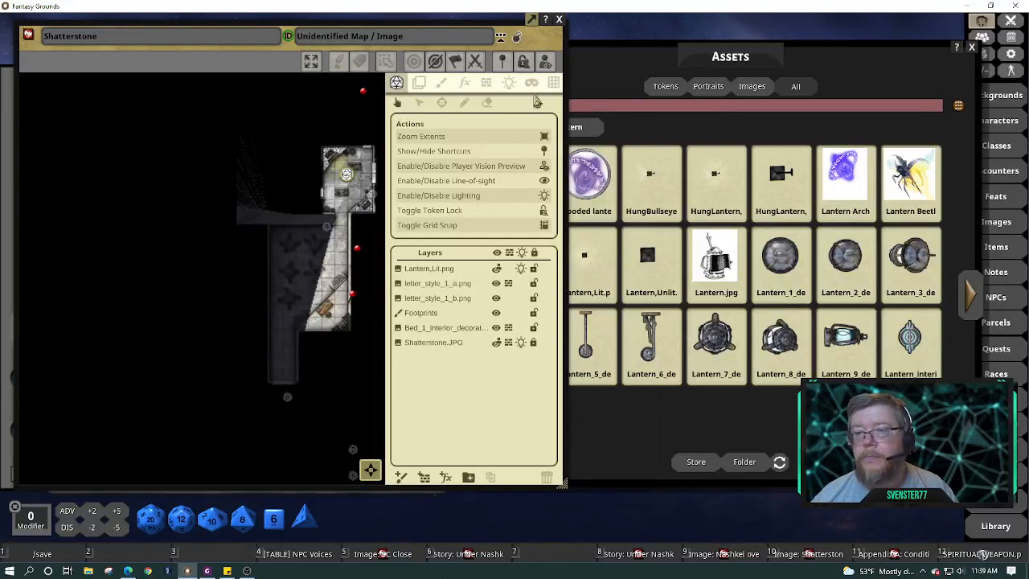
# Turn off player vision preview and lighting, reposition the map window and close Assets
pyautogui.click(546, 66)
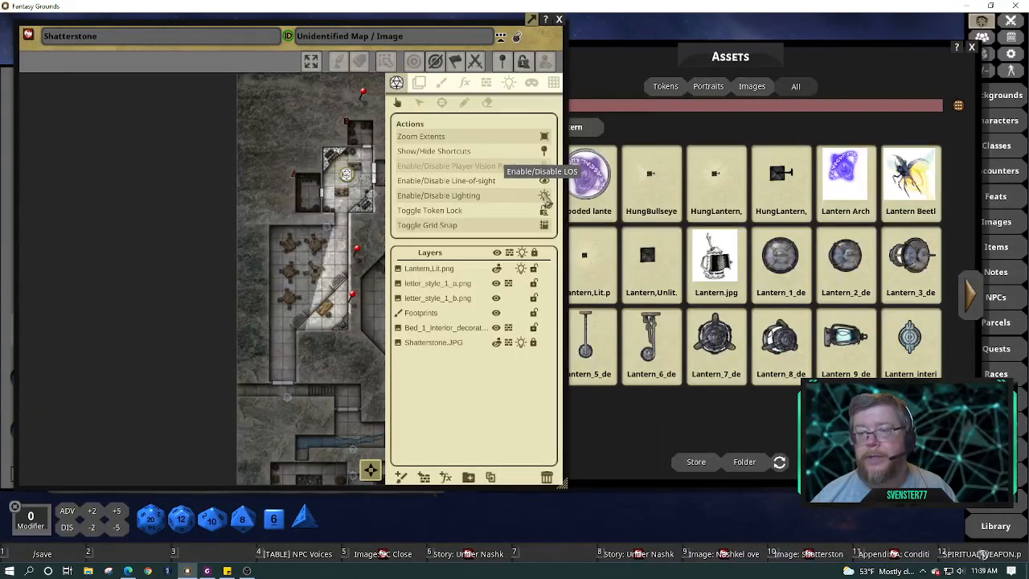
pyautogui.click(545, 197)
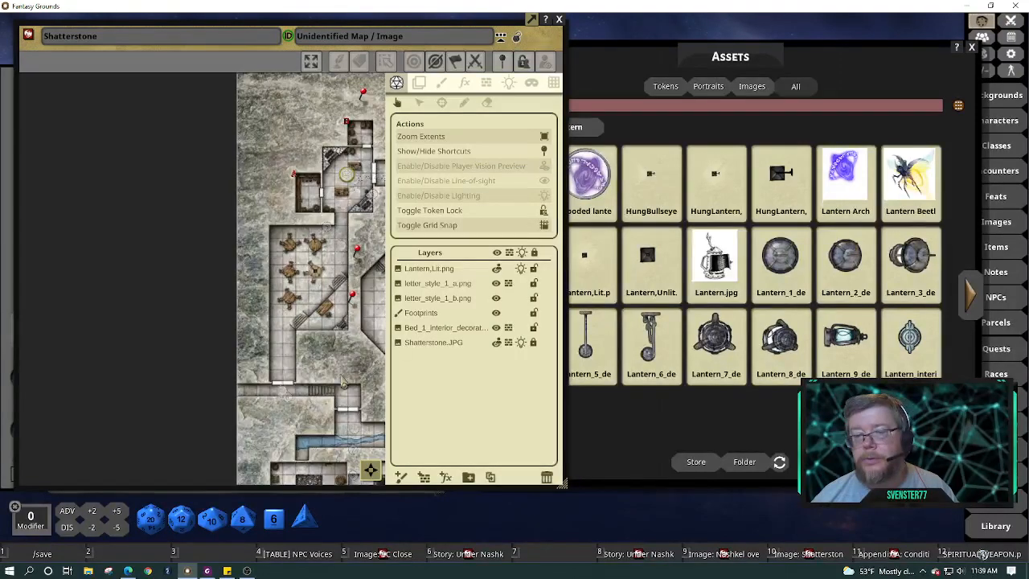
pyautogui.moveTo(338, 368); pyautogui.dragTo(140, 278)
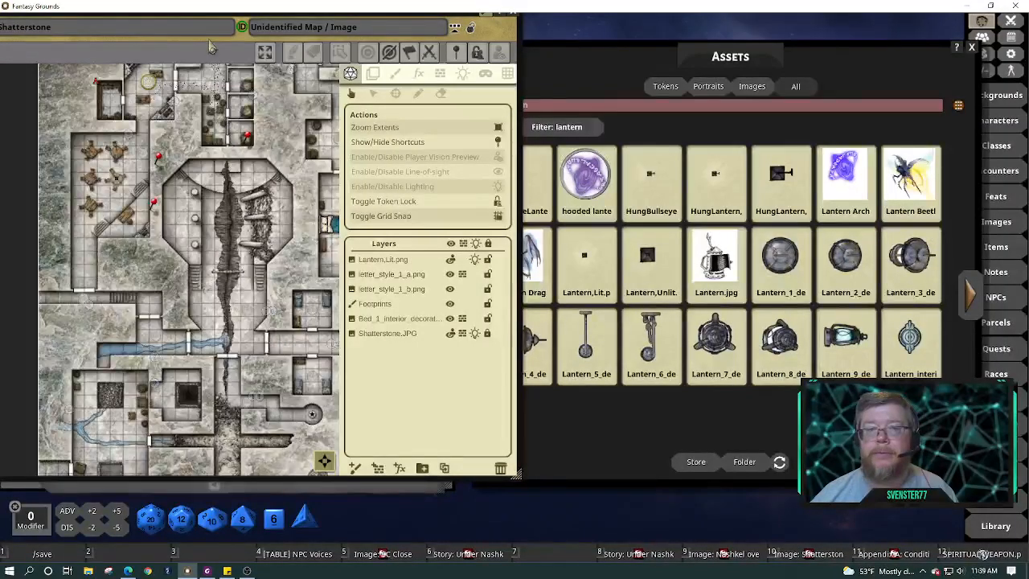
pyautogui.moveTo(209, 40); pyautogui.dragTo(260, 56)
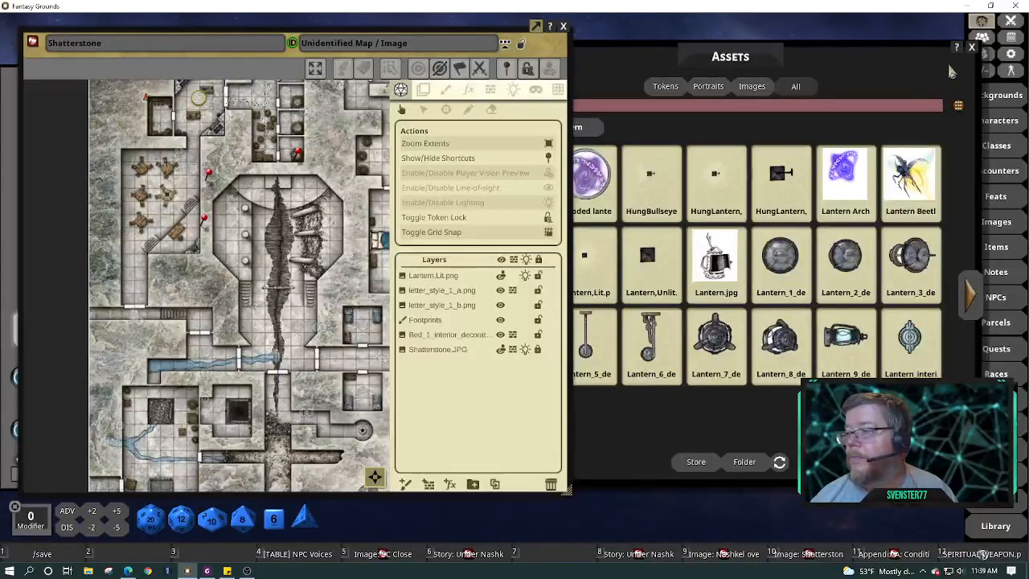
pyautogui.click(971, 48)
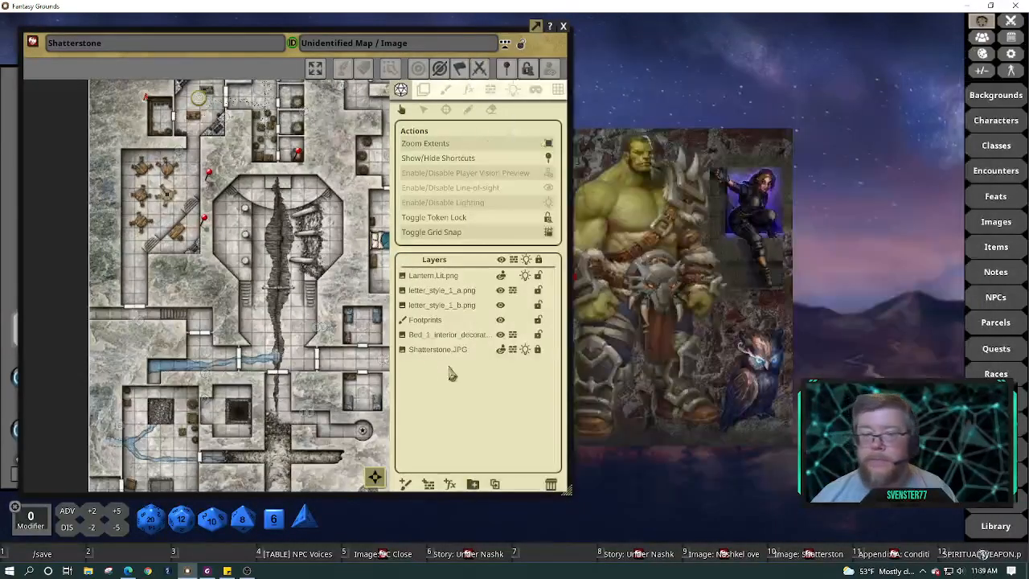
pyautogui.scroll(5, 151, 203)
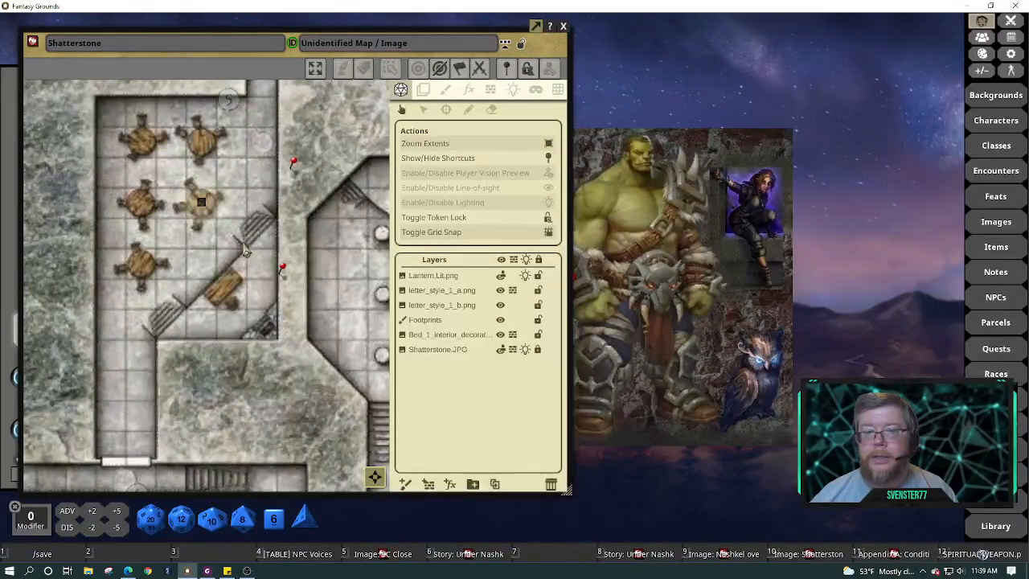
# Set the table lantern's light to bright 15 and dim 30
pyautogui.click(515, 91)
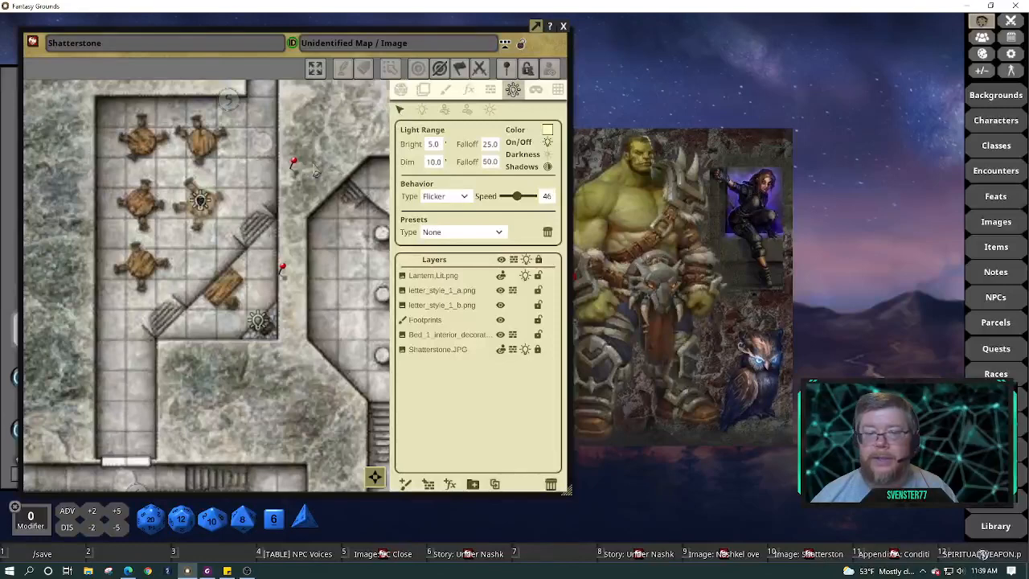
pyautogui.click(201, 203)
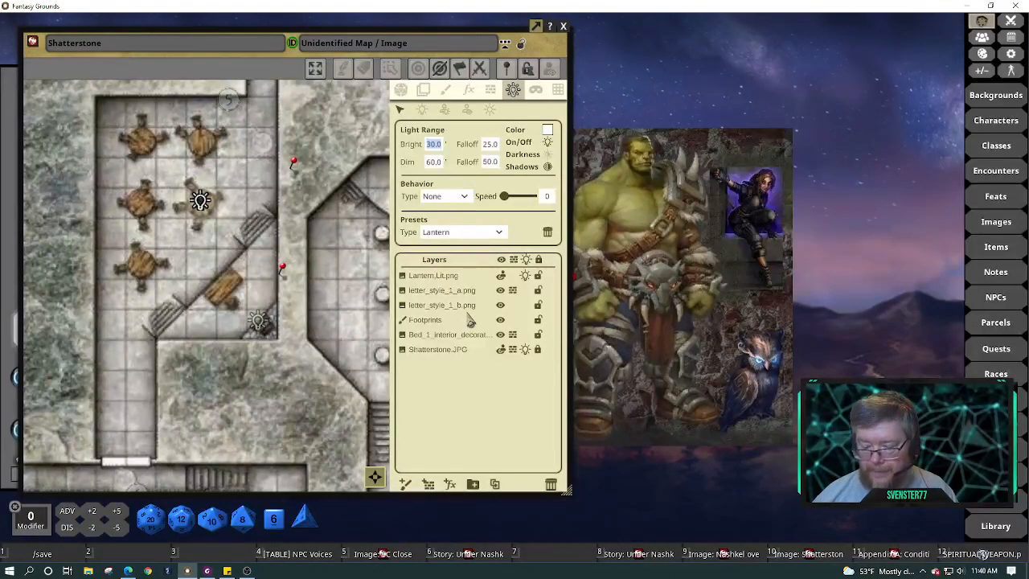
pyautogui.write('15')
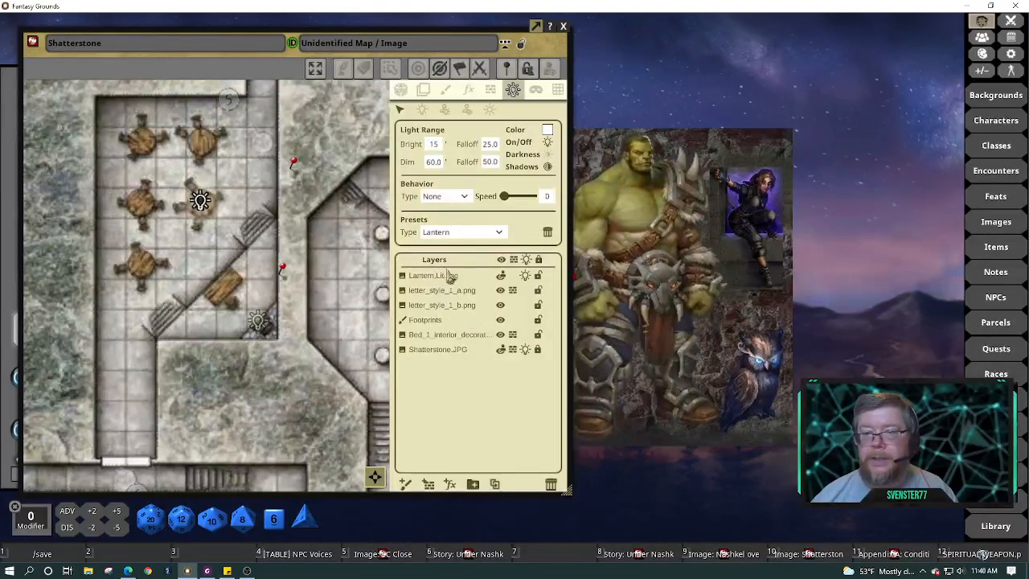
pyautogui.click(432, 163)
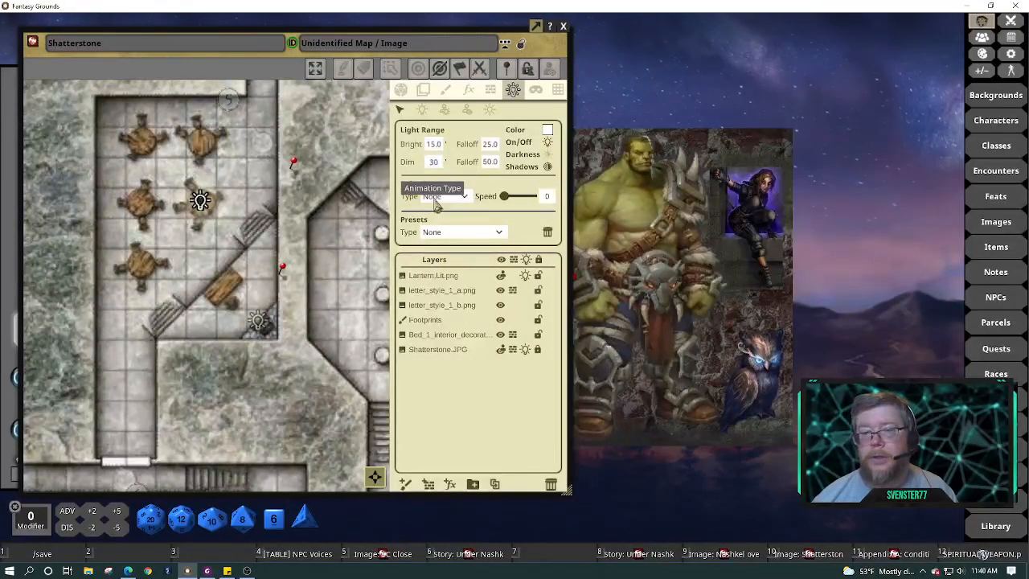
pyautogui.click(479, 183)
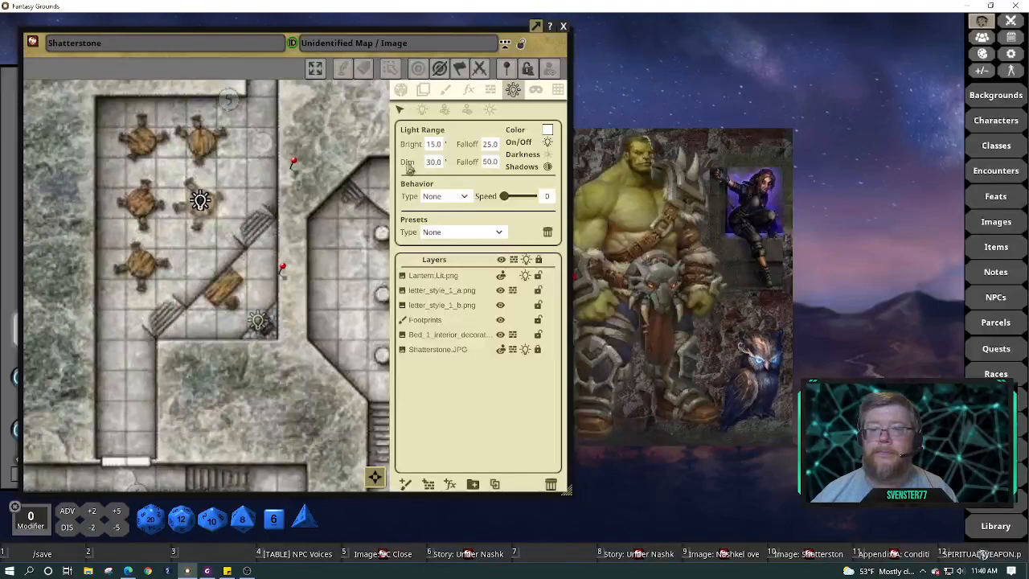
pyautogui.click(369, 156)
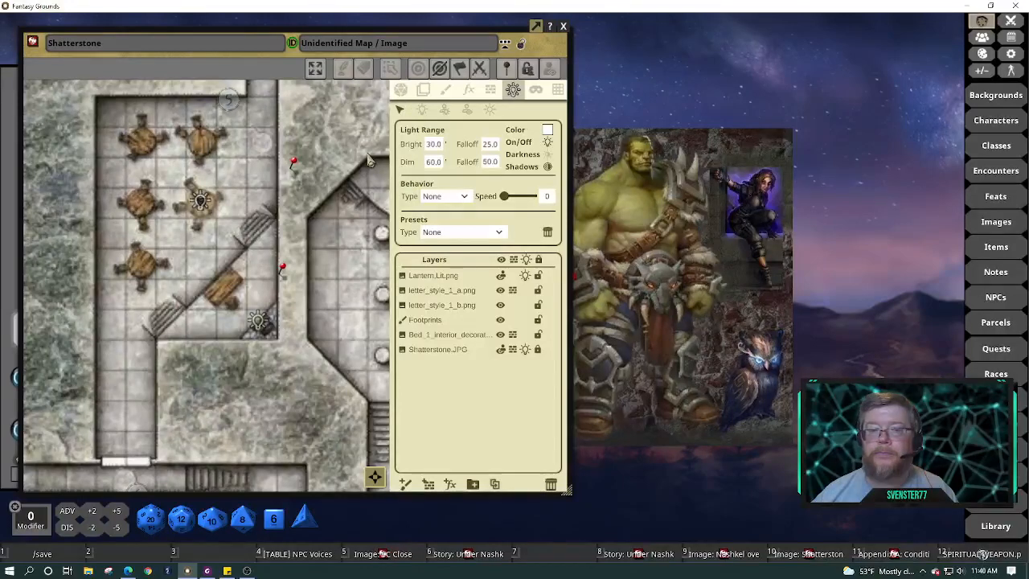
pyautogui.click(401, 89)
pyautogui.scroll(-6, 362, 135)
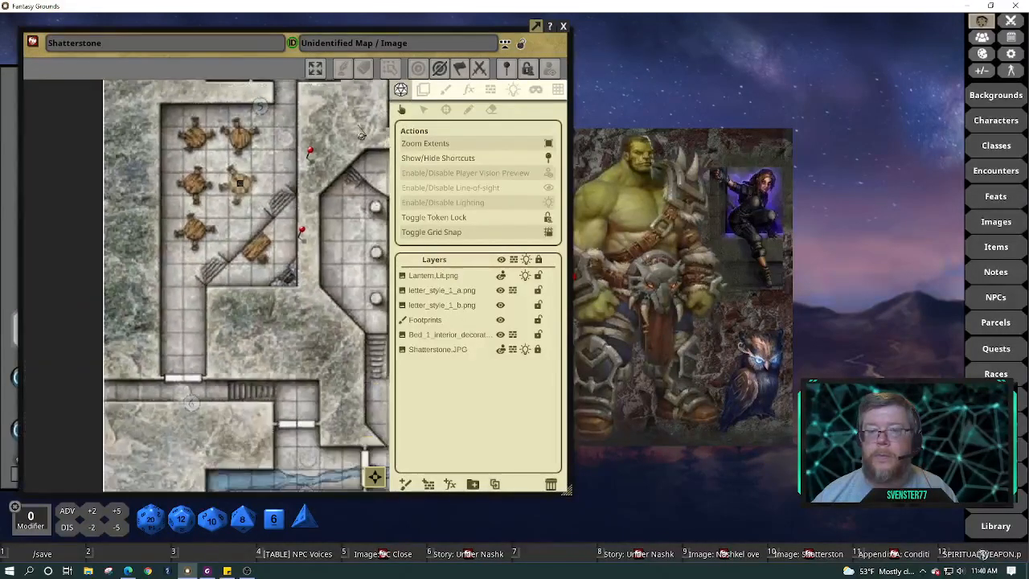
# With Player Vision Preview and Lighting on, walk Stream Eyes through the corridor, tavern and upper room
pyautogui.moveTo(325, 251); pyautogui.dragTo(317, 400)
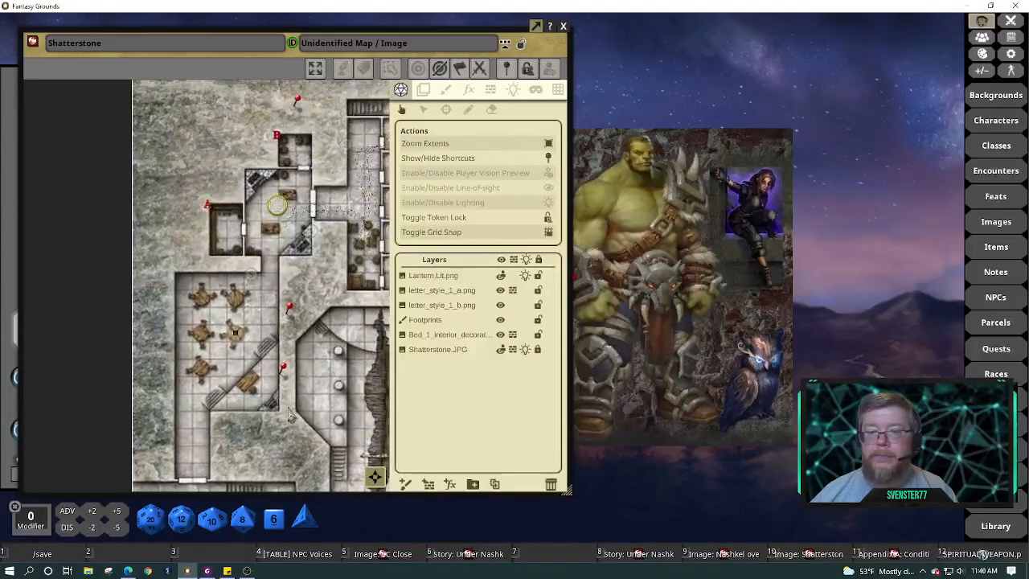
pyautogui.click(548, 173)
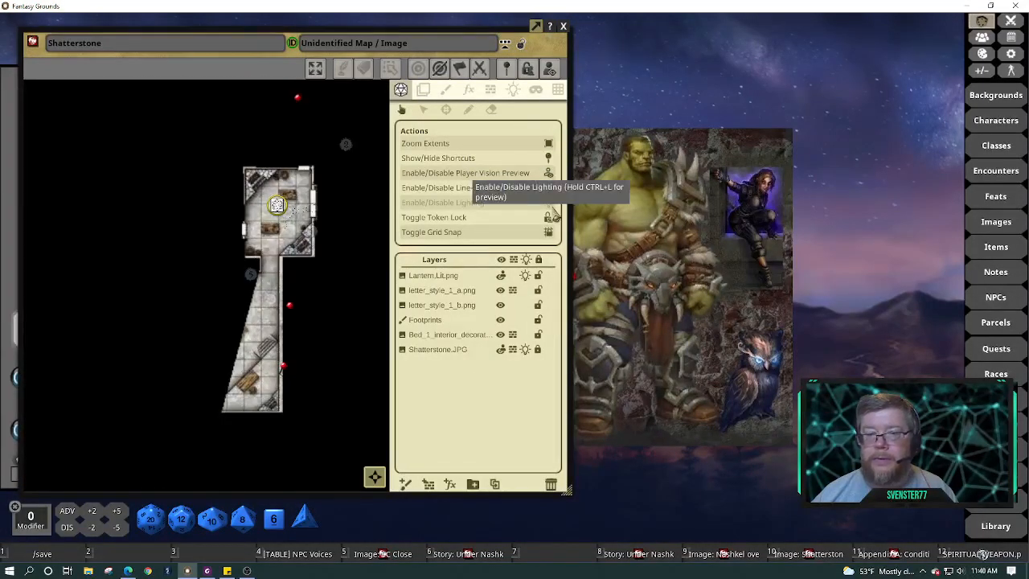
pyautogui.click(549, 204)
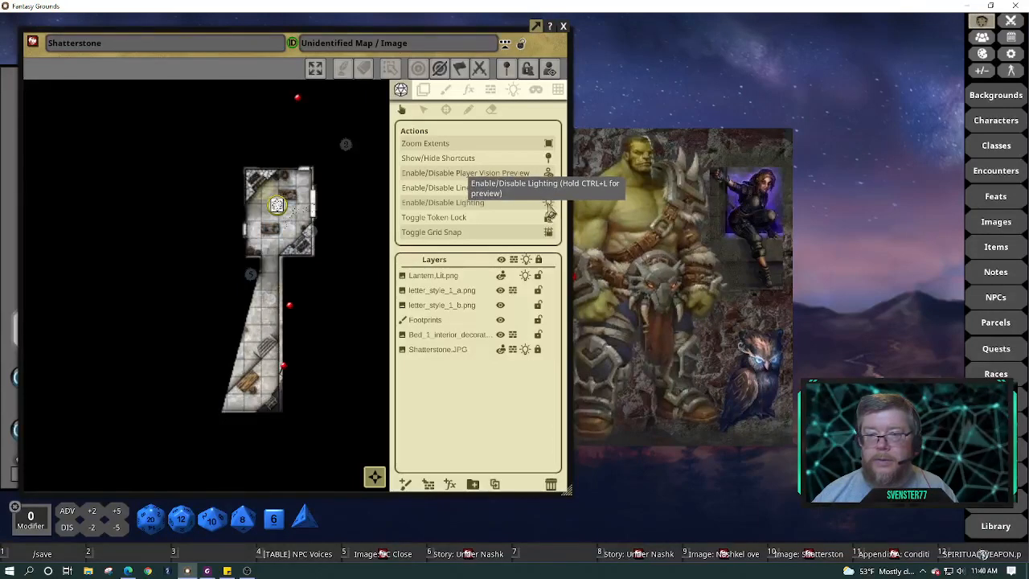
pyautogui.moveTo(277, 204); pyautogui.dragTo(278, 258)
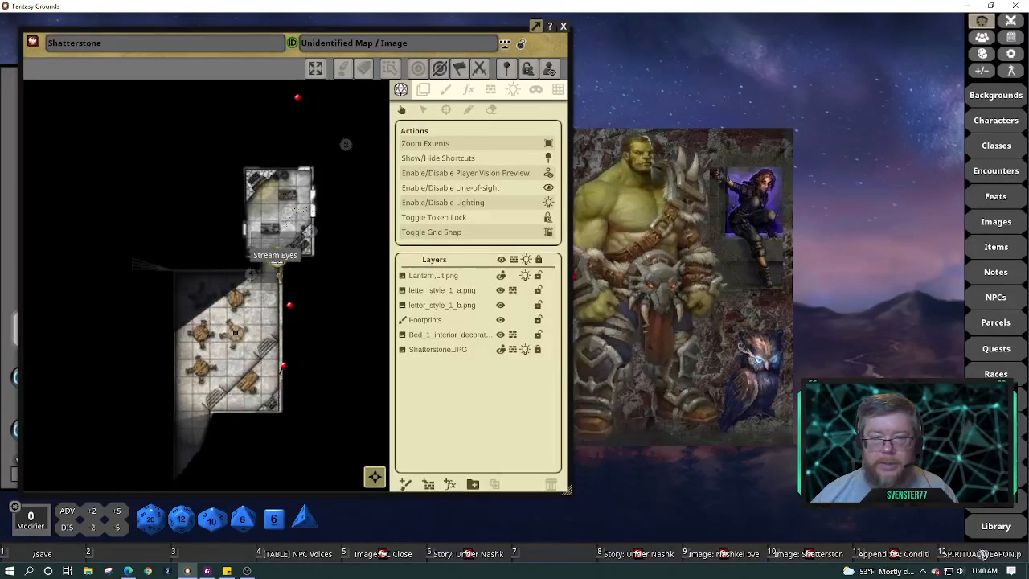
pyautogui.moveTo(278, 258); pyautogui.dragTo(277, 274)
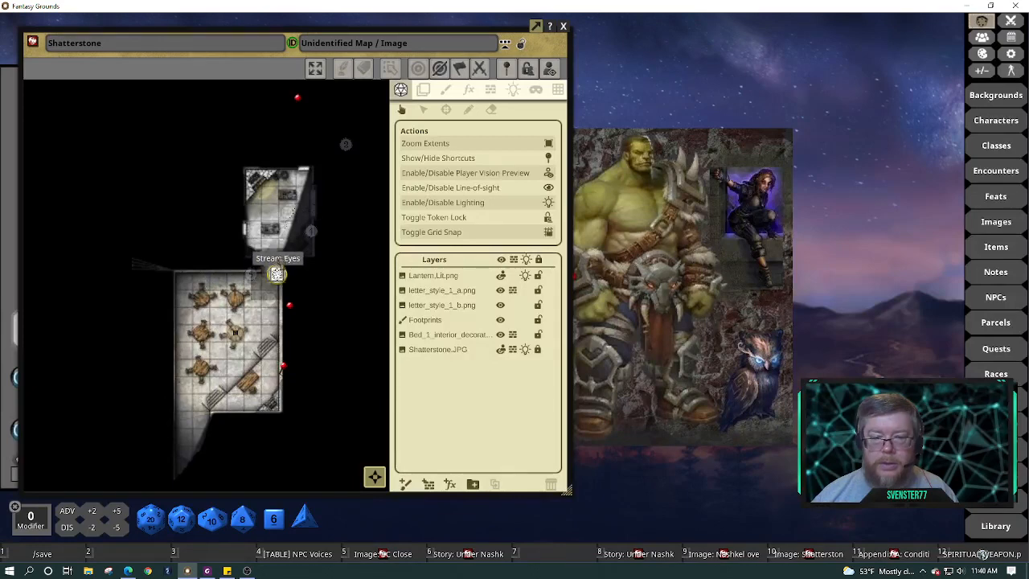
pyautogui.moveTo(276, 275); pyautogui.dragTo(276, 213)
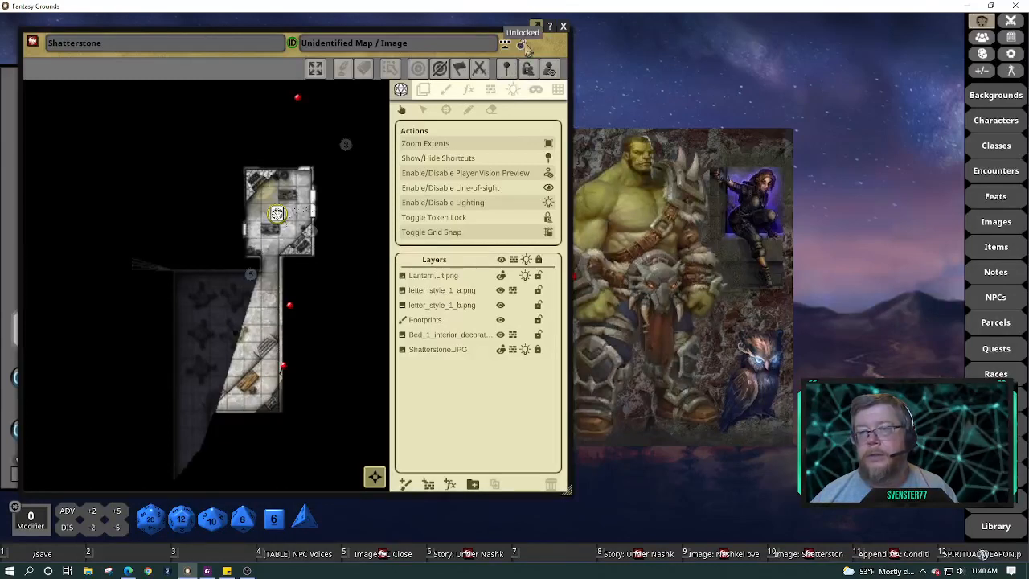
# Turn vision preview and lighting off and place the map beside the Shatterstone story text
pyautogui.click(549, 172)
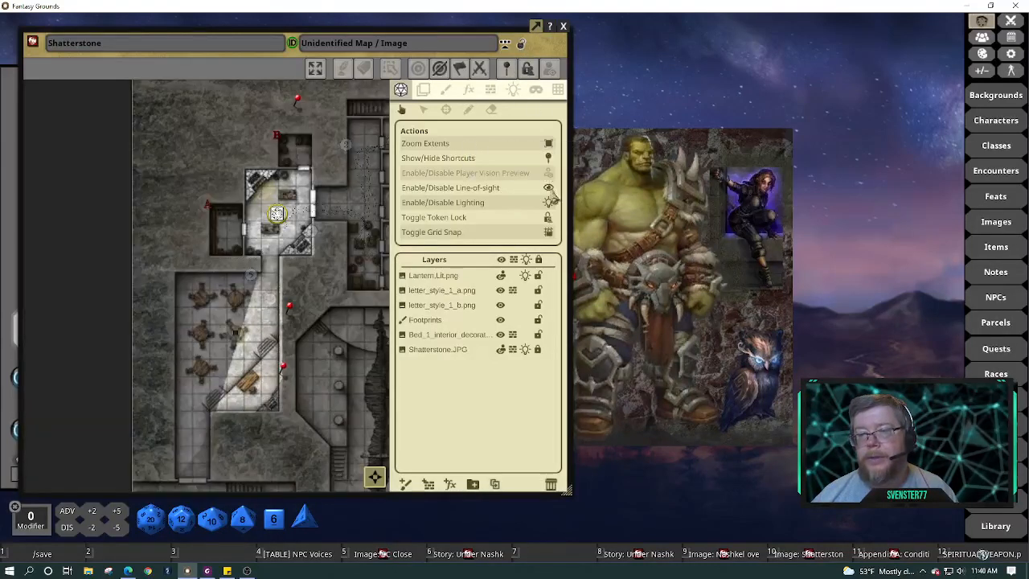
pyautogui.click(548, 202)
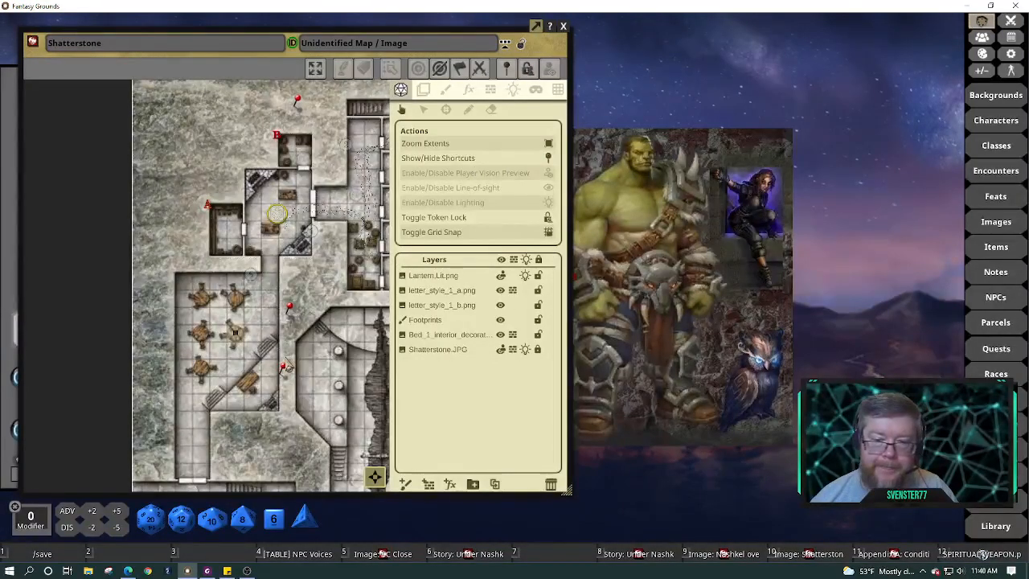
pyautogui.moveTo(286, 366); pyautogui.dragTo(250, 226)
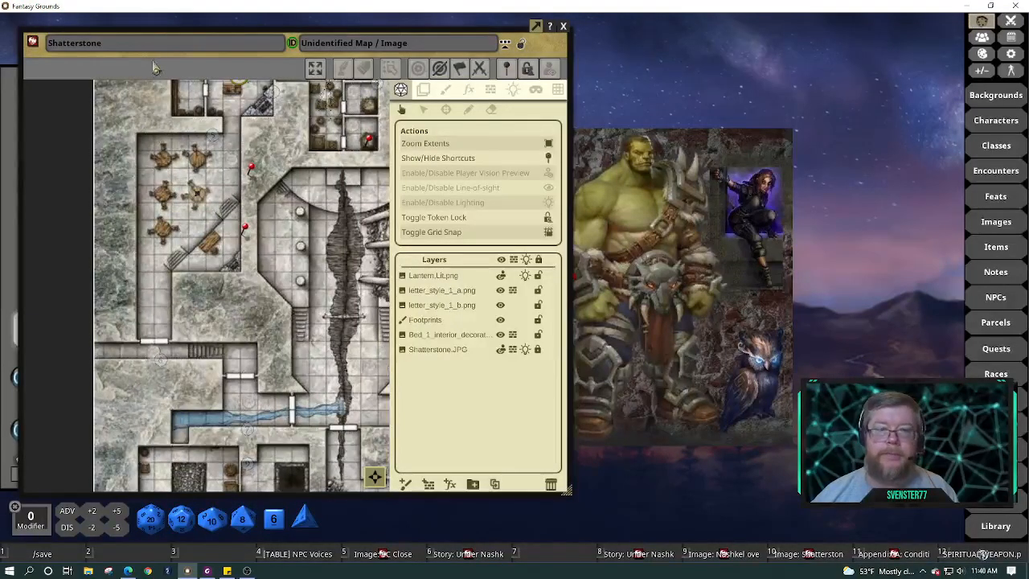
pyautogui.moveTo(32, 59); pyautogui.dragTo(417, 51)
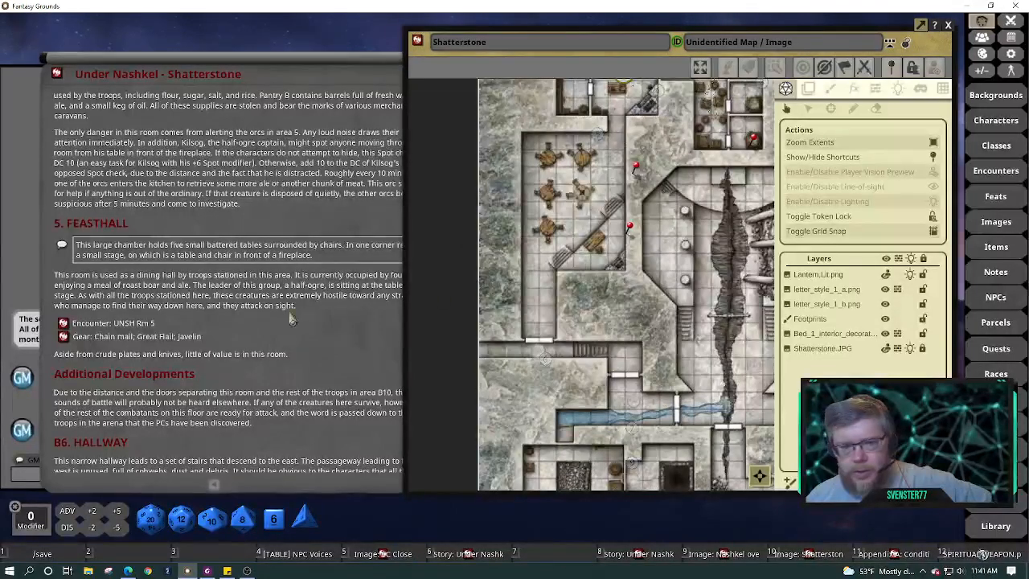
# Unlock the Kilsog parcel, give it 8 SP, and place it over the story text
pyautogui.click(66, 338)
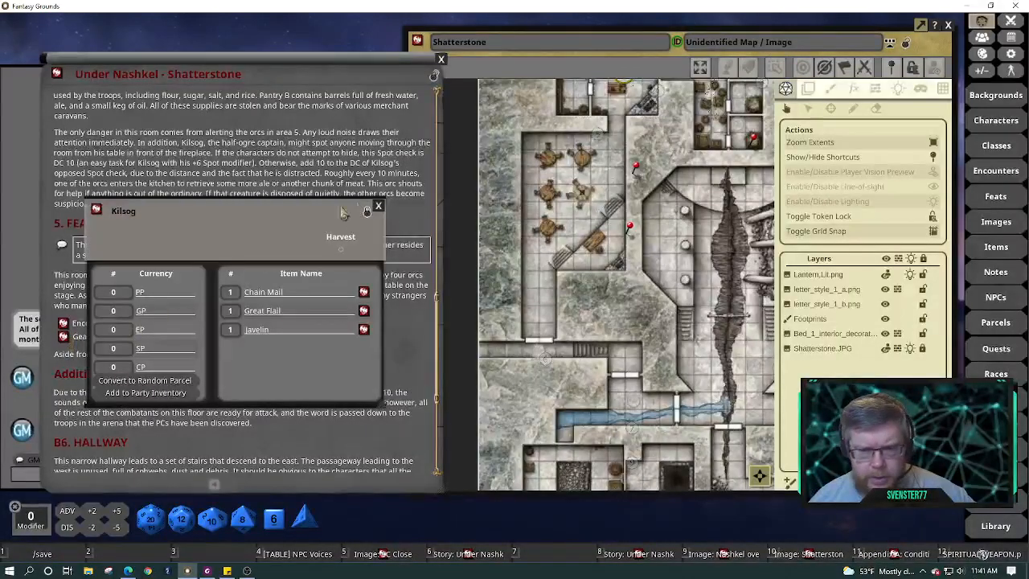
pyautogui.moveTo(305, 213); pyautogui.dragTo(620, 324)
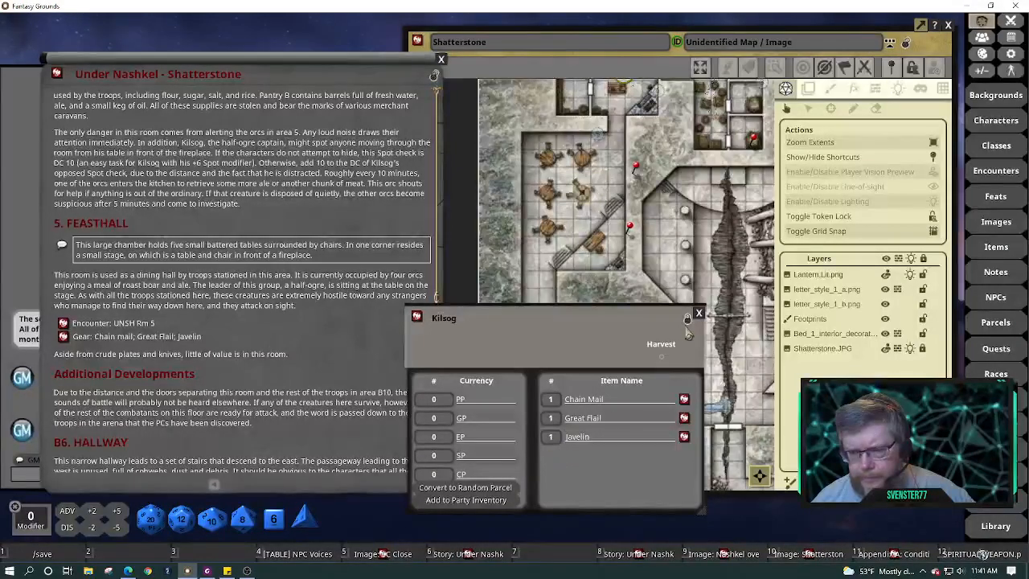
pyautogui.click(688, 320)
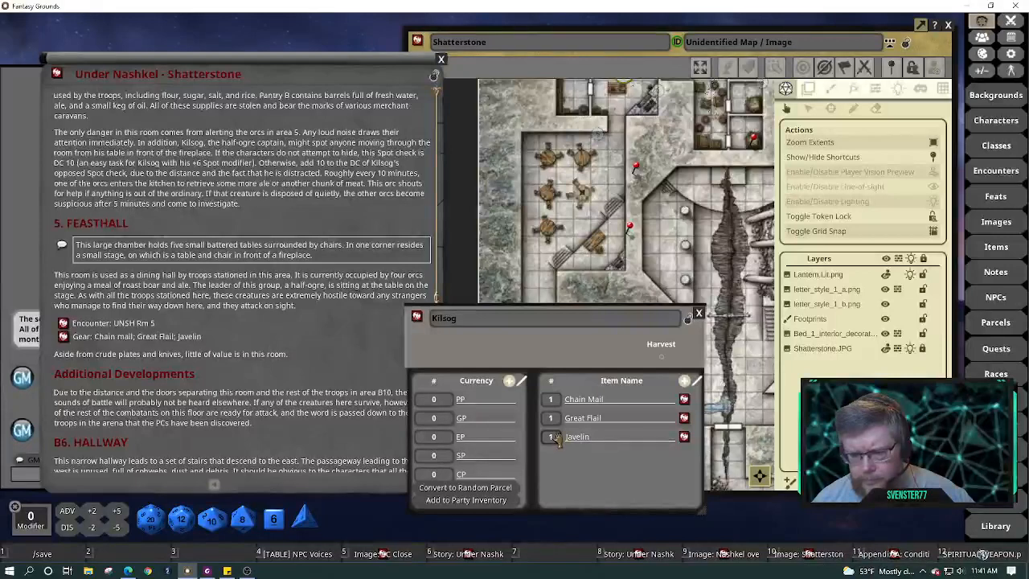
pyautogui.scroll(7, 557, 438)
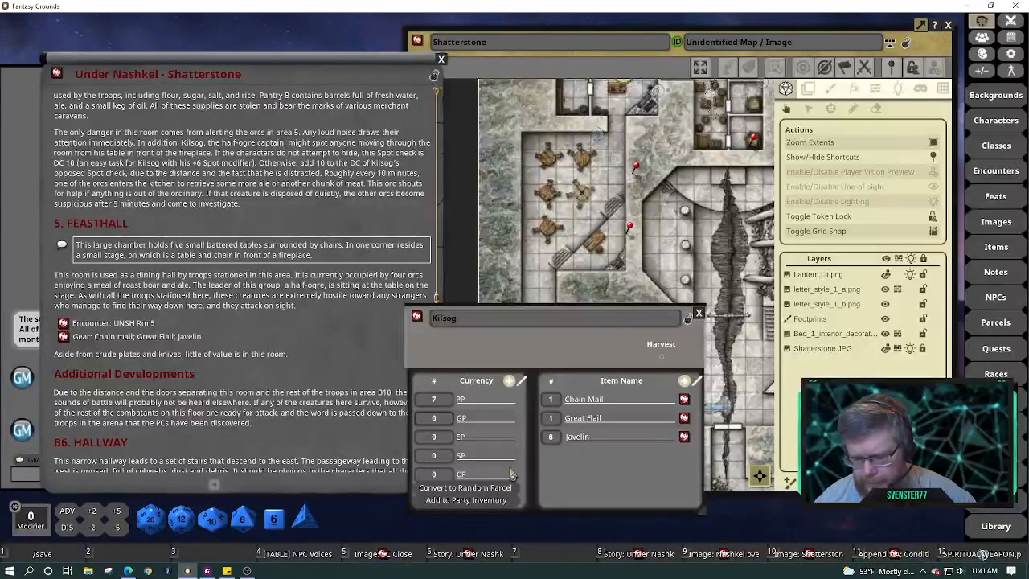
pyautogui.write('1')
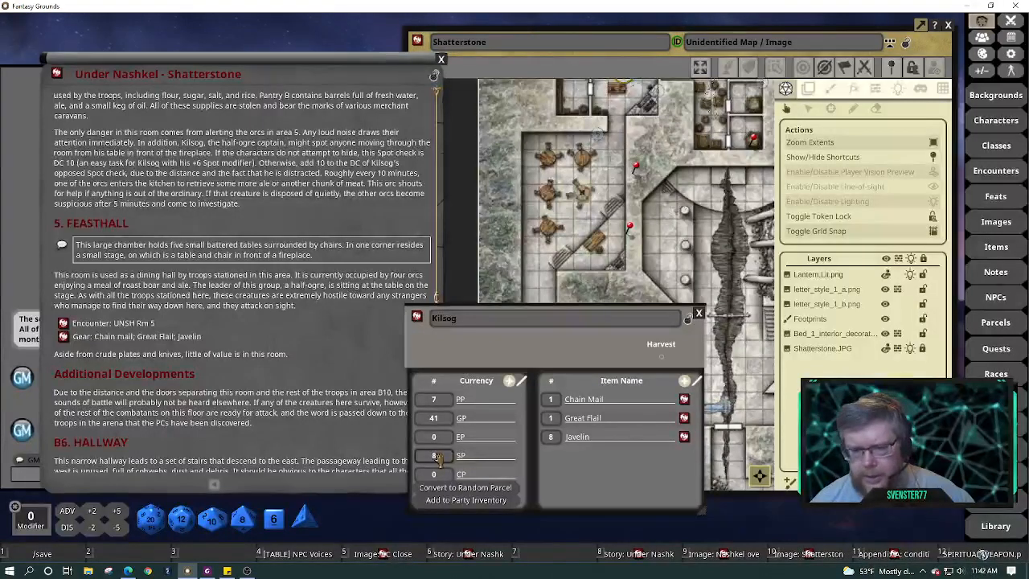
pyautogui.moveTo(595, 344); pyautogui.dragTo(367, 315)
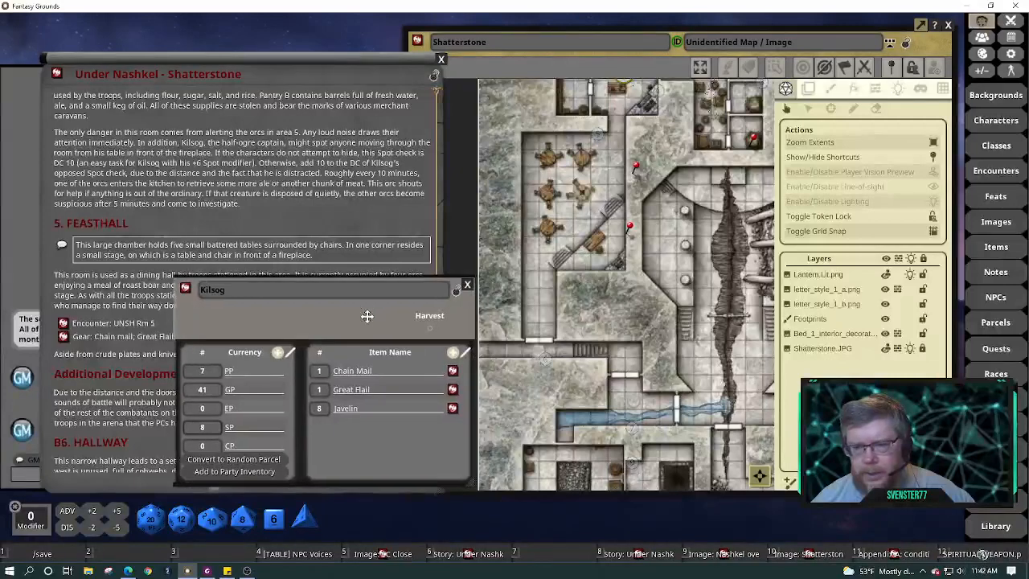
# Add a Greataxe from the Items library to the Kilsog parcel with quantity 2
pyautogui.click(996, 247)
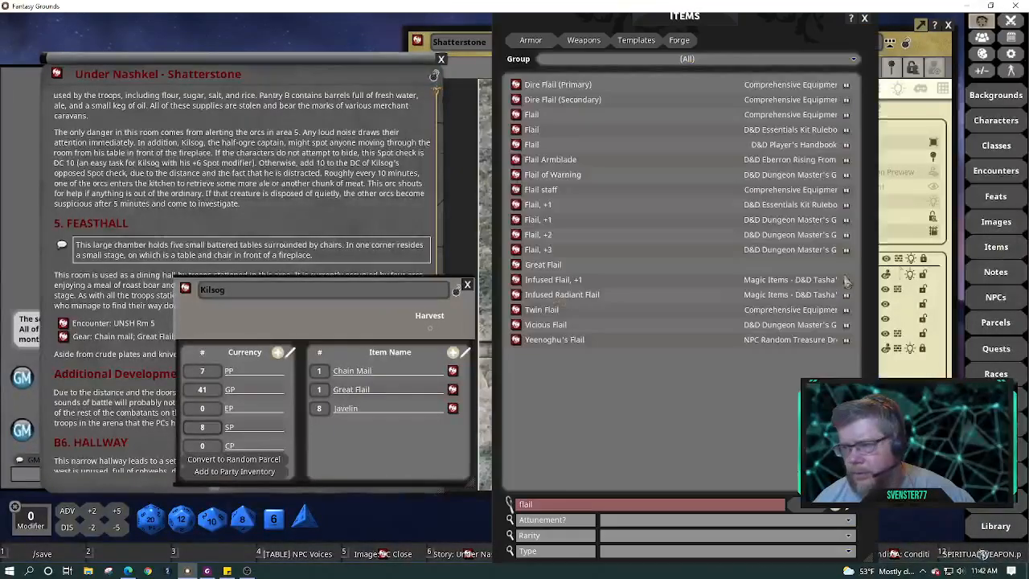
pyautogui.doubleClick(620, 510)
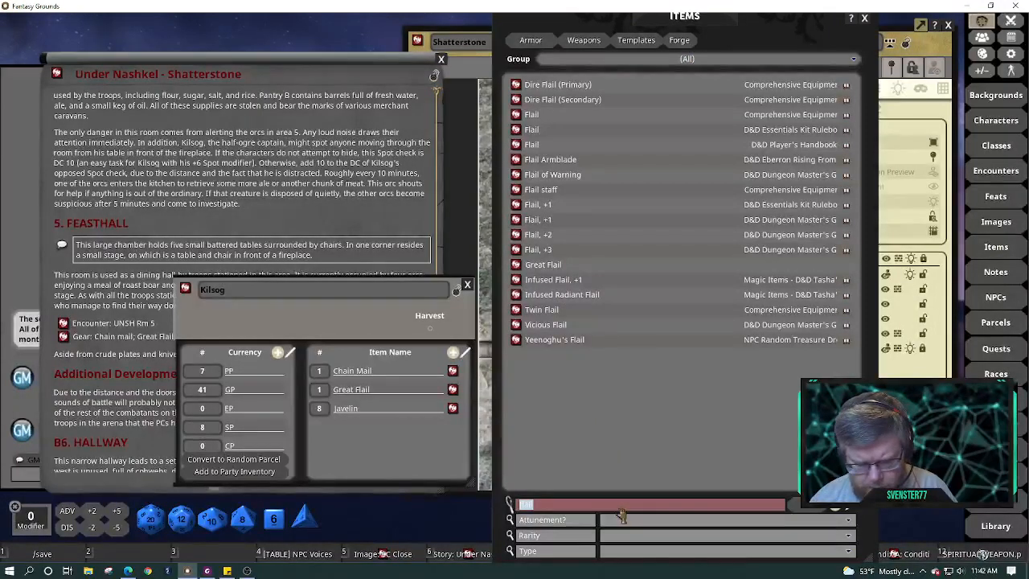
pyautogui.write('great')
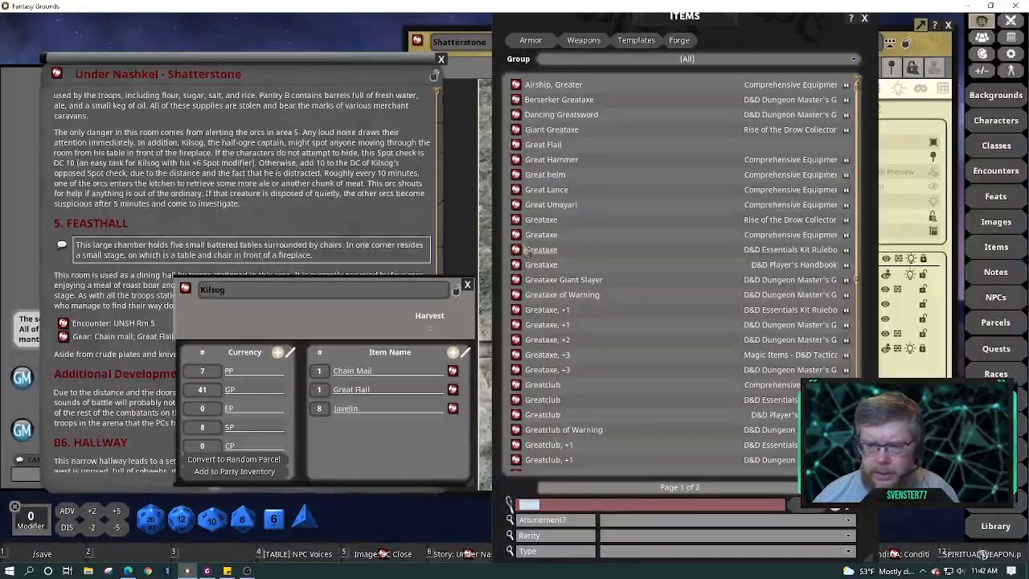
pyautogui.moveTo(517, 236); pyautogui.dragTo(350, 439)
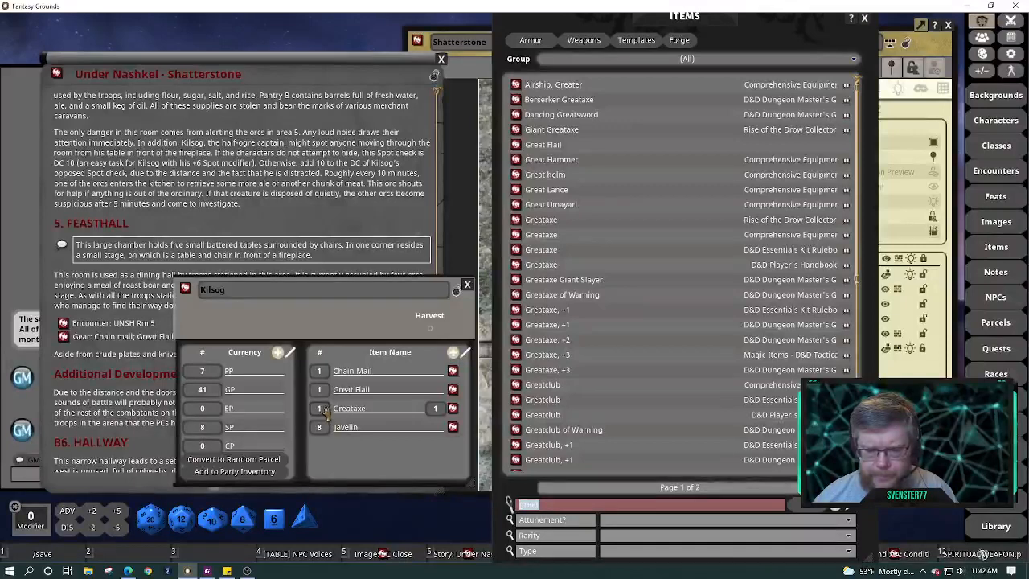
pyautogui.click(325, 409)
pyautogui.write('2')
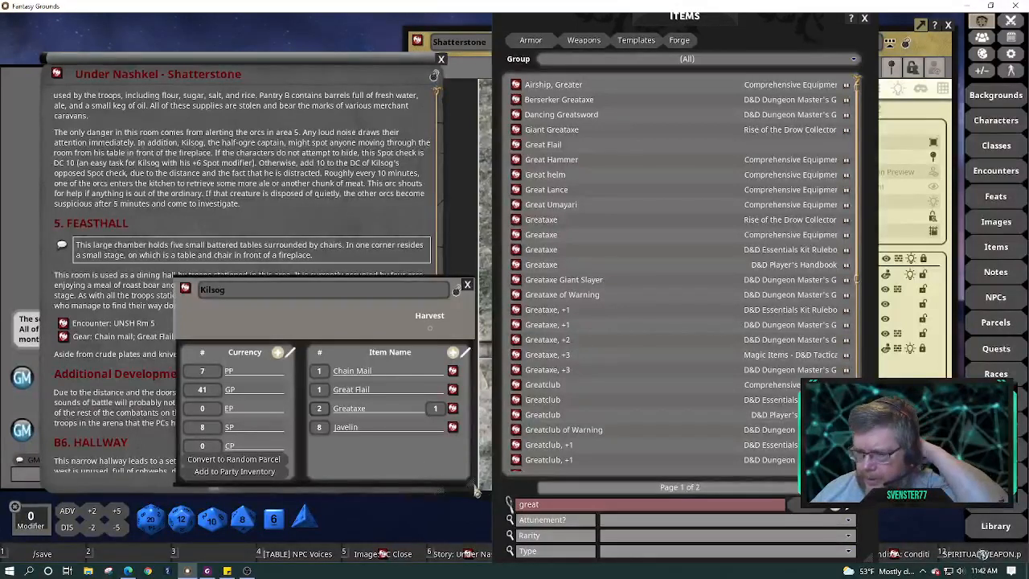
# Add a Maul to the Kilsog parcel, lock the parcel, and close the Items library
pyautogui.doubleClick(548, 505)
pyautogui.write('m')
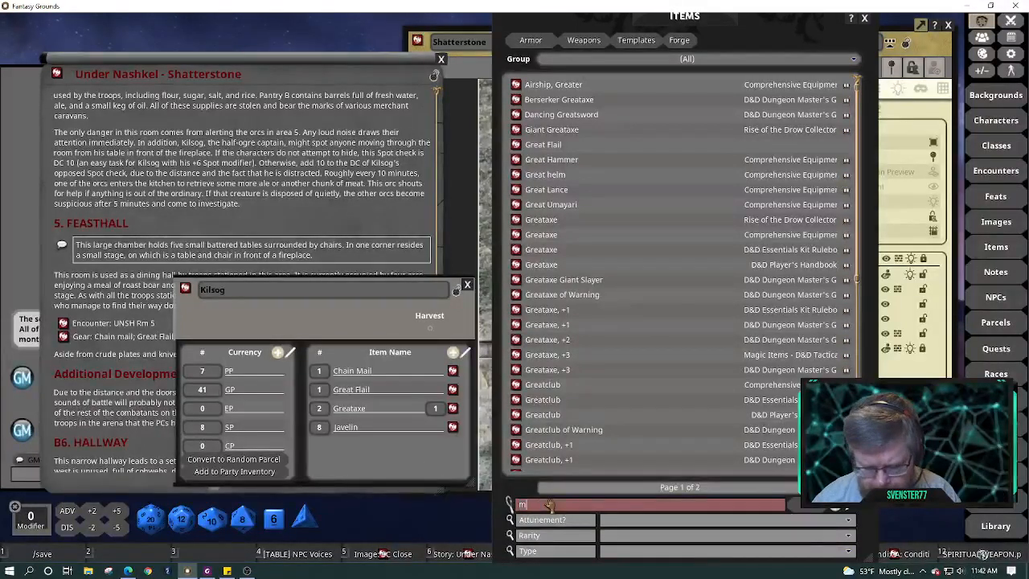
pyautogui.write('aul')
pyautogui.press('Return')
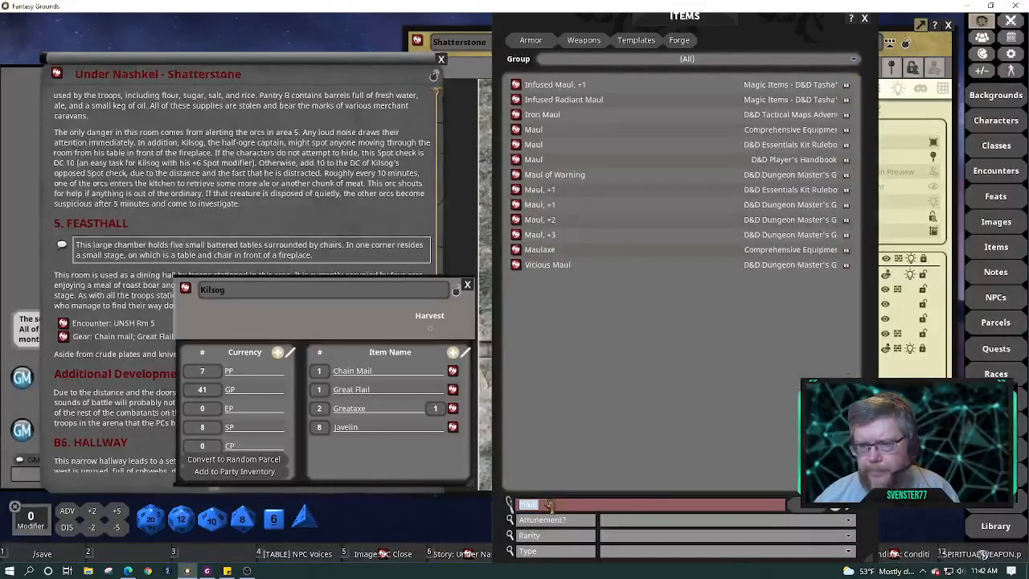
pyautogui.moveTo(517, 145); pyautogui.dragTo(374, 403)
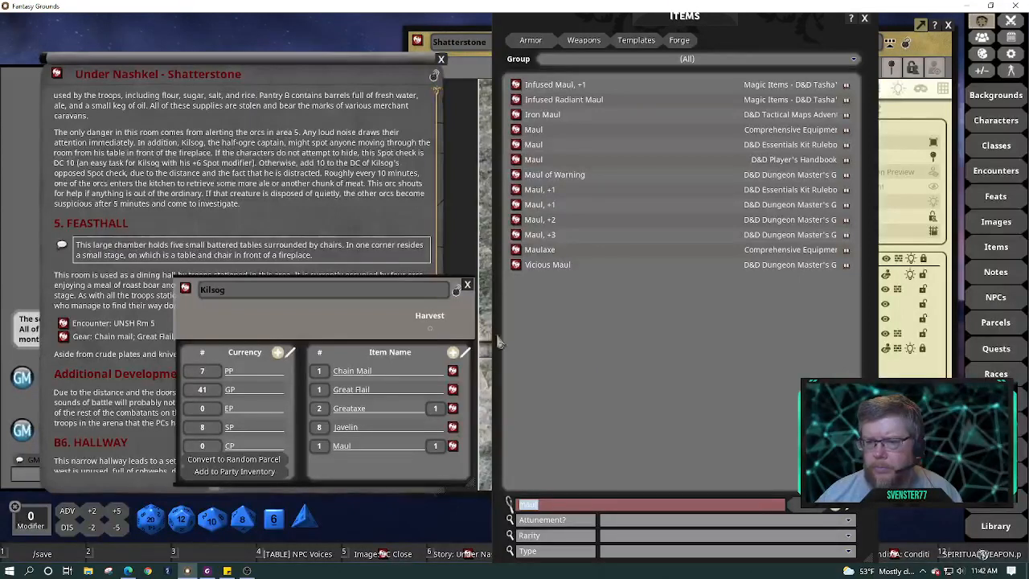
pyautogui.click(457, 294)
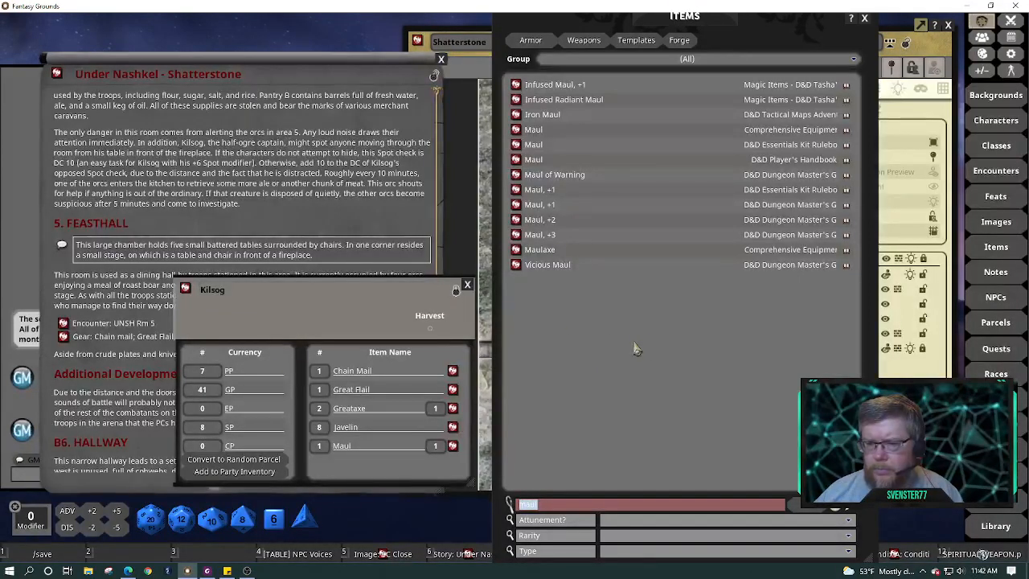
pyautogui.click(865, 20)
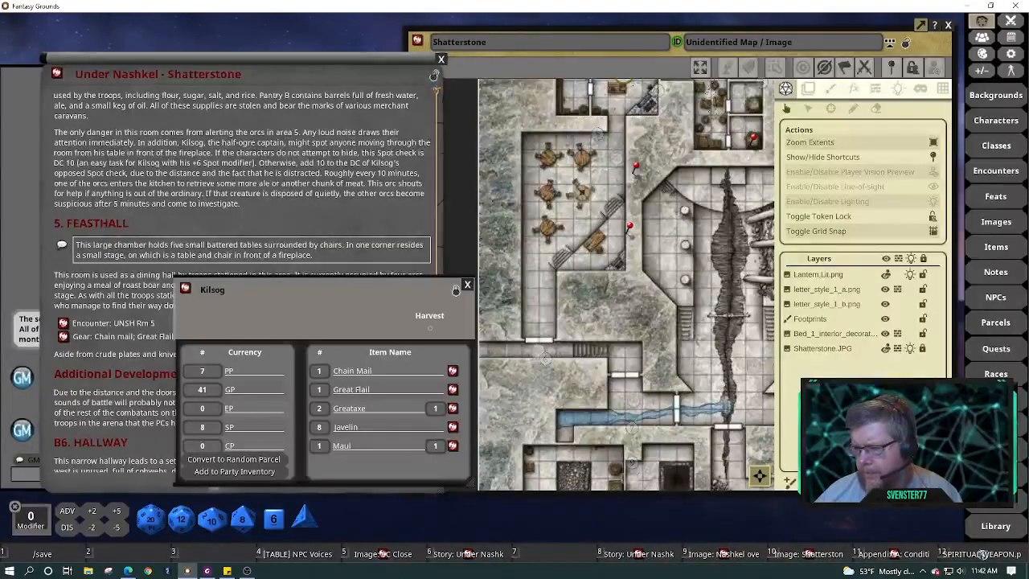
# Roll on Magic Item Table B from the magic-filtered Tables list, producing a Potion of poison
pyautogui.click(997, 475)
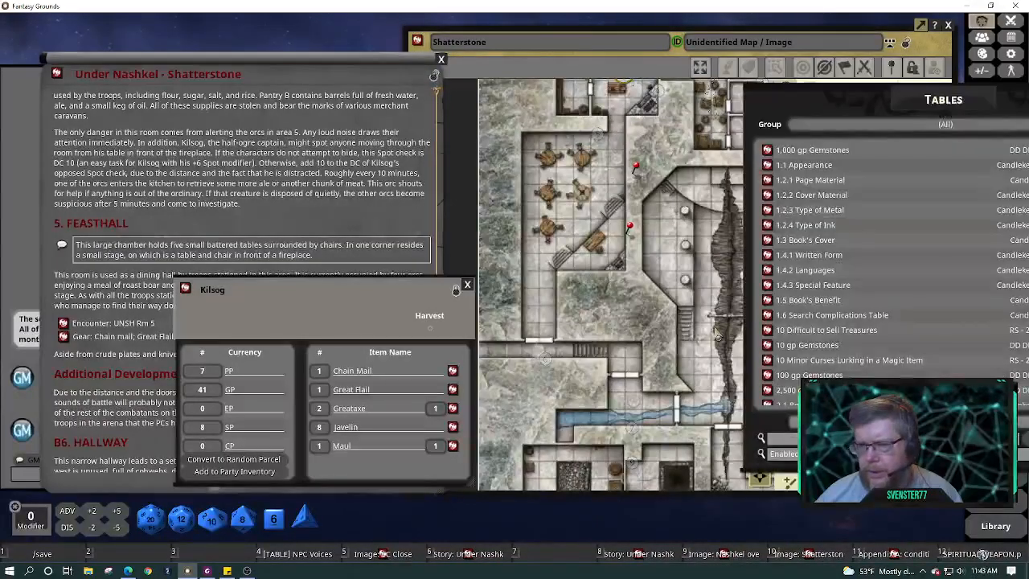
pyautogui.moveTo(872, 98); pyautogui.dragTo(678, 86)
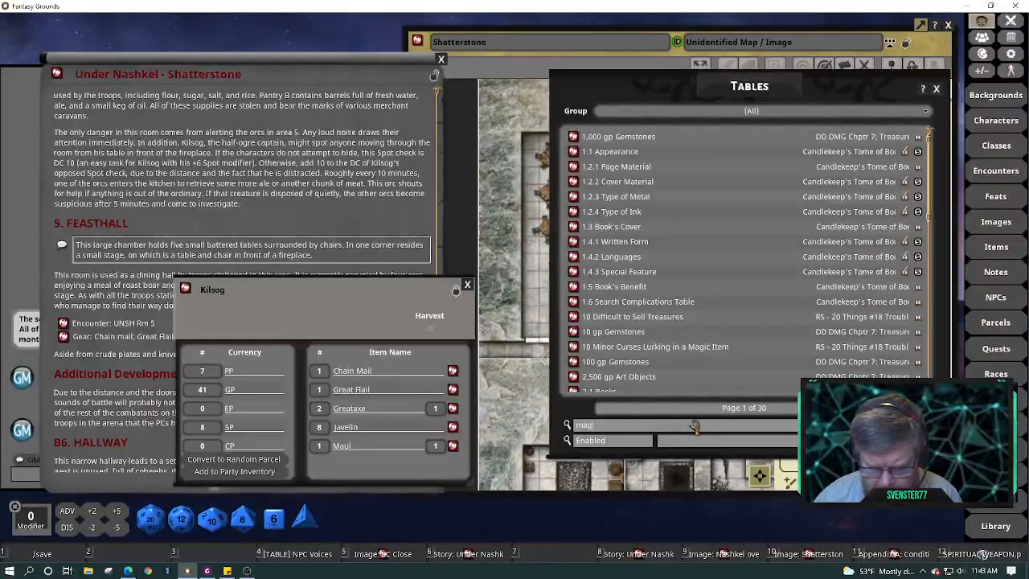
pyautogui.press('Return')
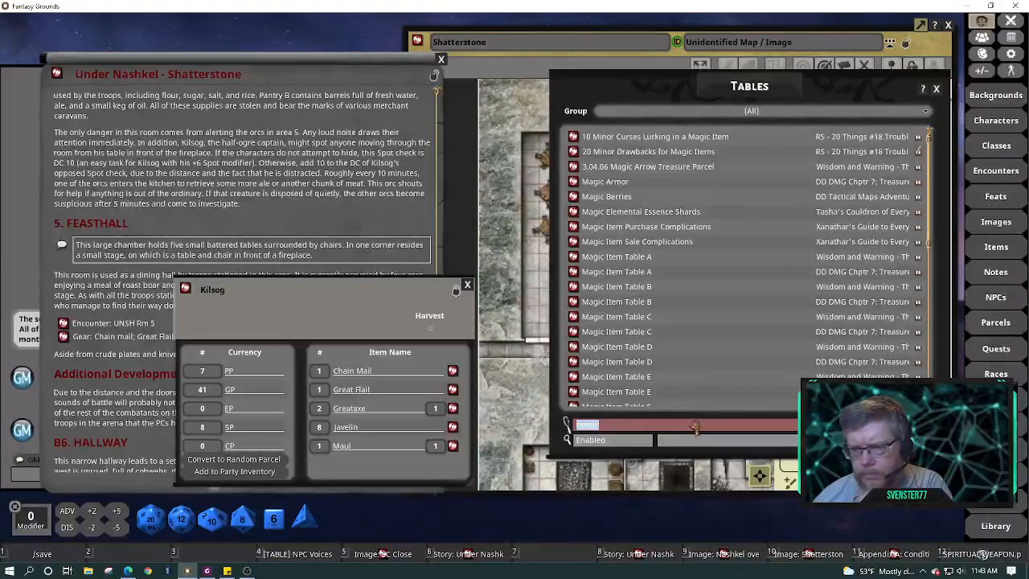
pyautogui.scroll(-2, 696, 362)
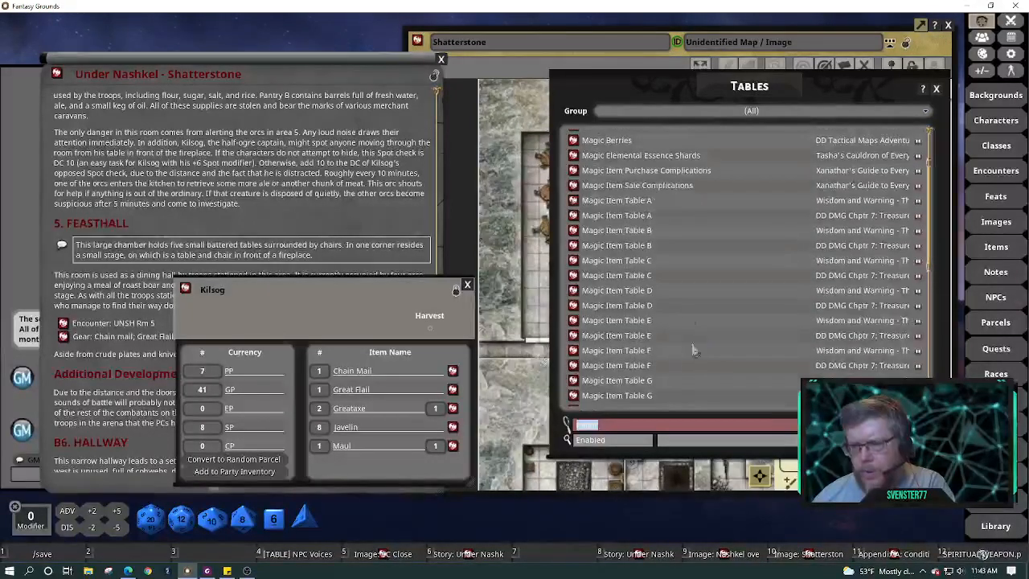
pyautogui.click(574, 246)
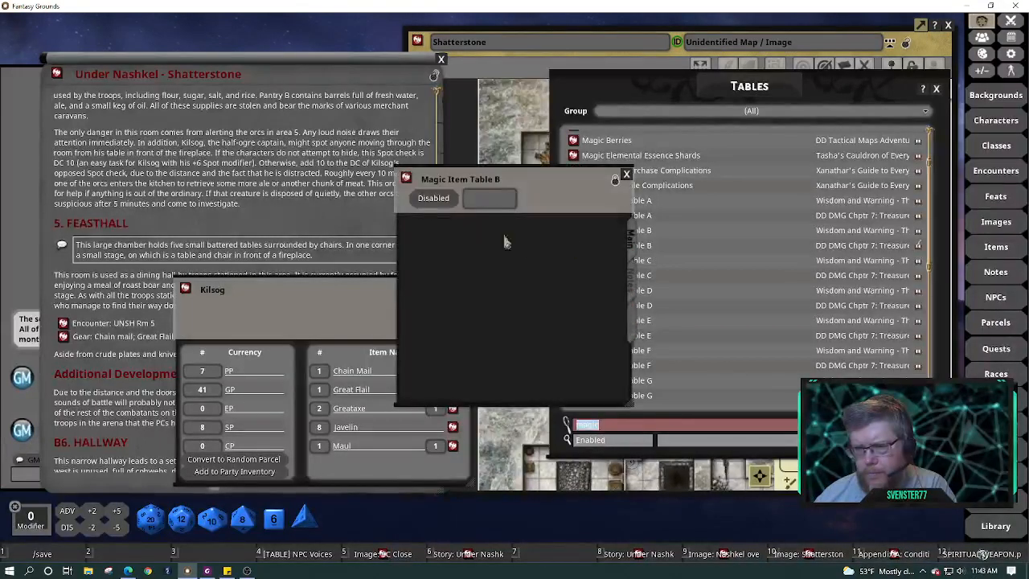
pyautogui.click(410, 253)
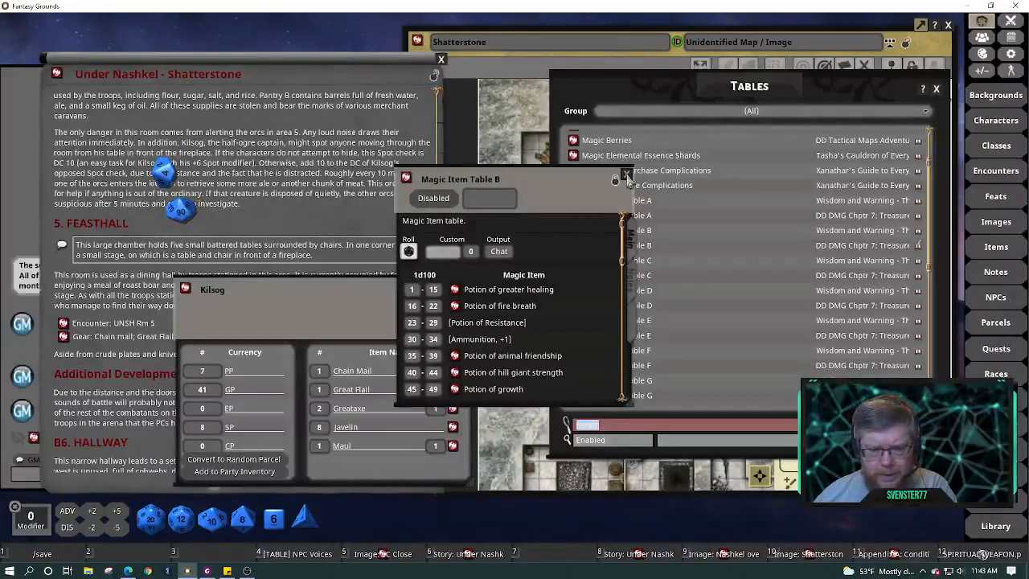
# Close the Under Nashkel story window and Magic Item Table B
pyautogui.click(433, 71)
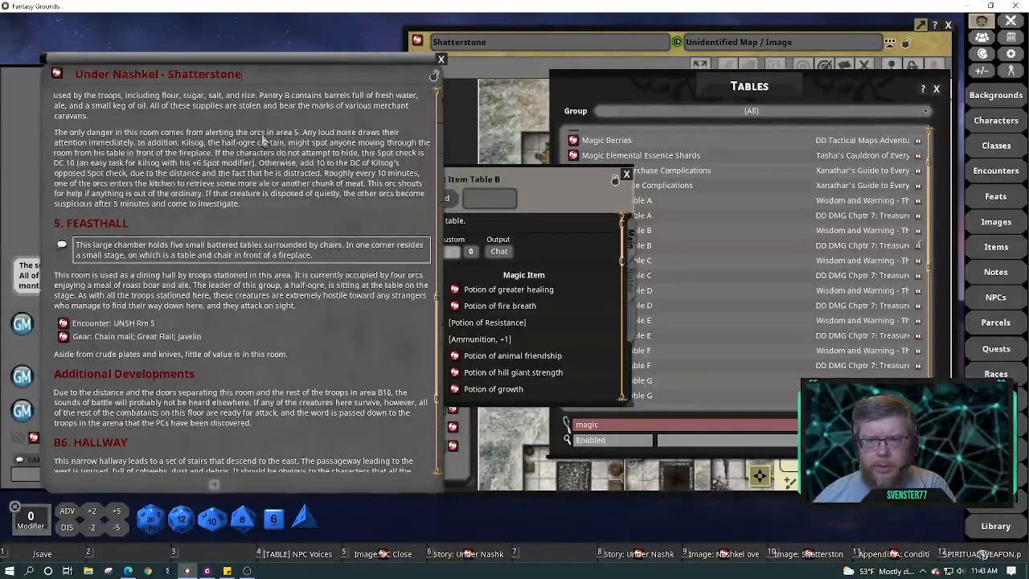
pyautogui.rightClick(264, 138)
pyautogui.click(297, 101)
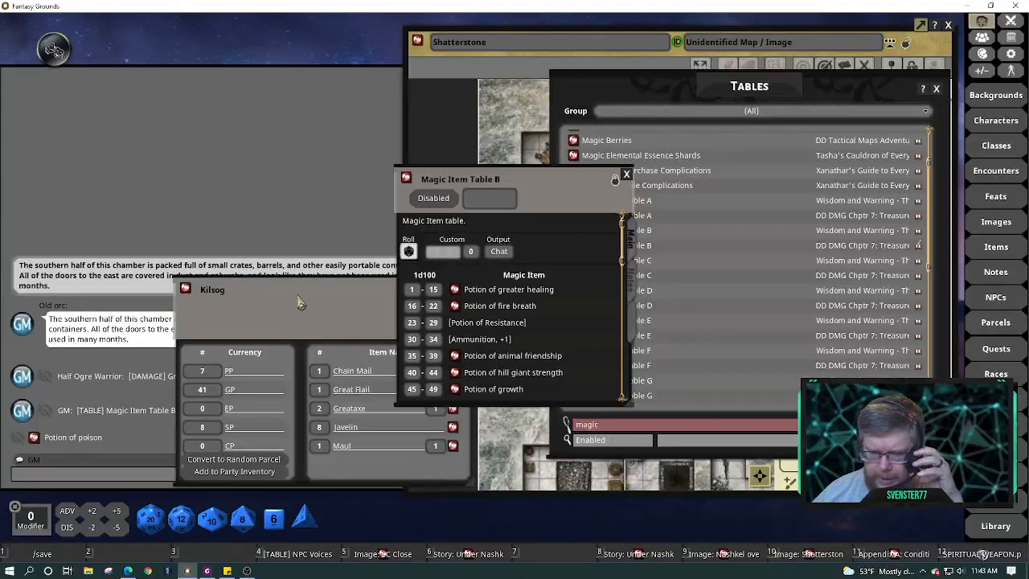
pyautogui.scroll(-5, 530, 328)
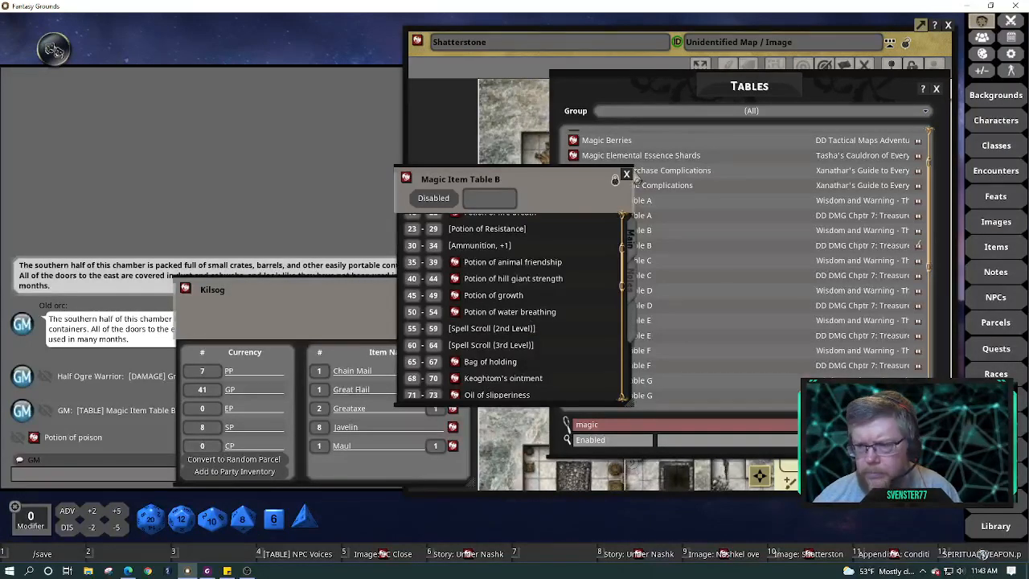
pyautogui.click(627, 175)
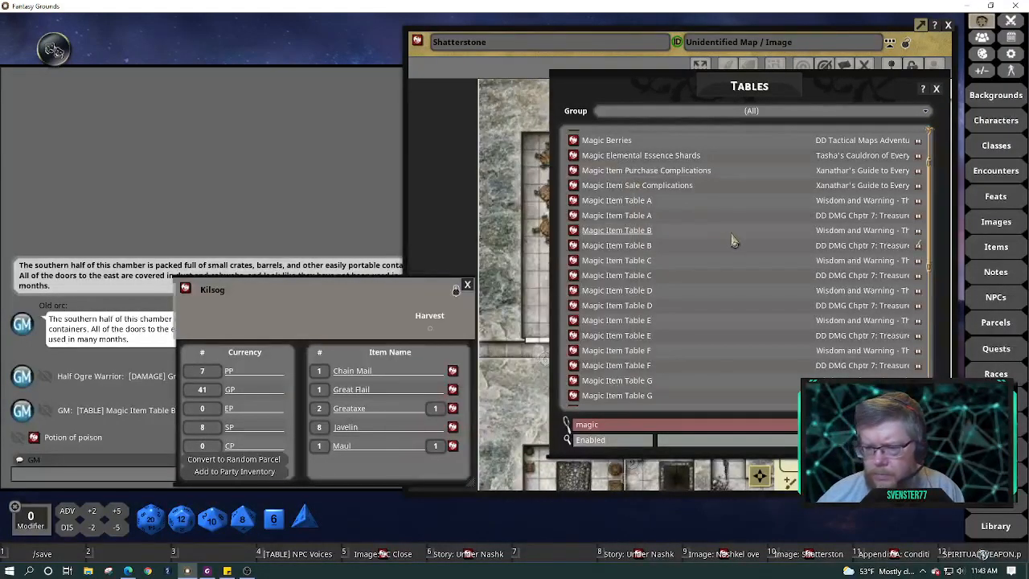
pyautogui.scroll(3, 733, 239)
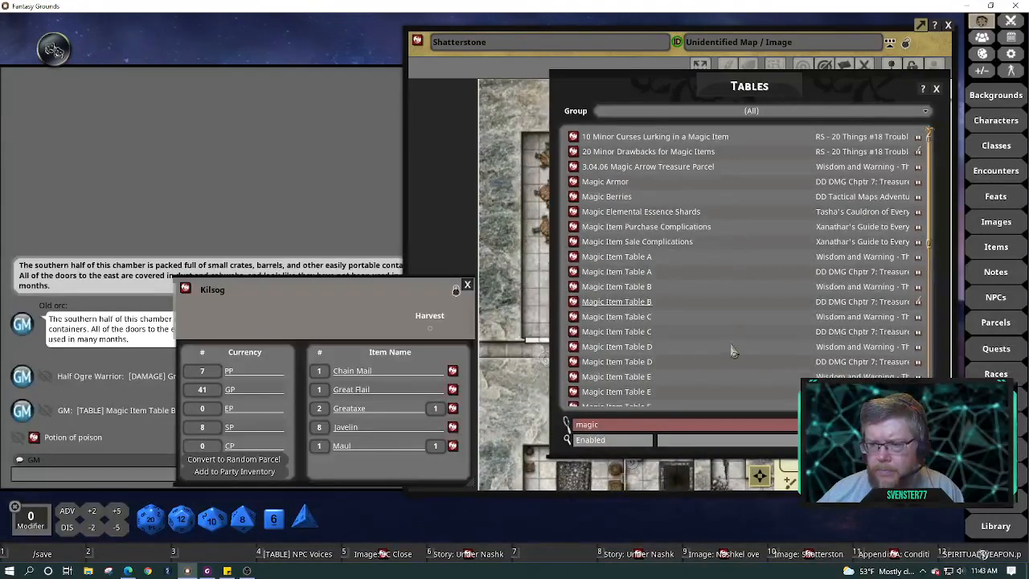
# Filter the Tables list to 'munda' and open the Mundane Items table
pyautogui.doubleClick(691, 426)
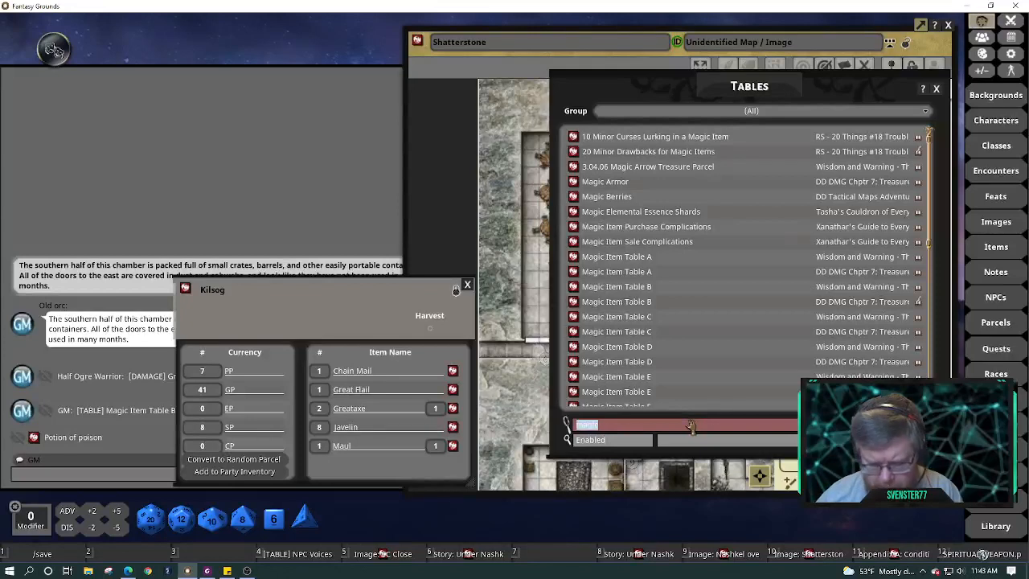
pyautogui.write('munda')
pyautogui.press('Return')
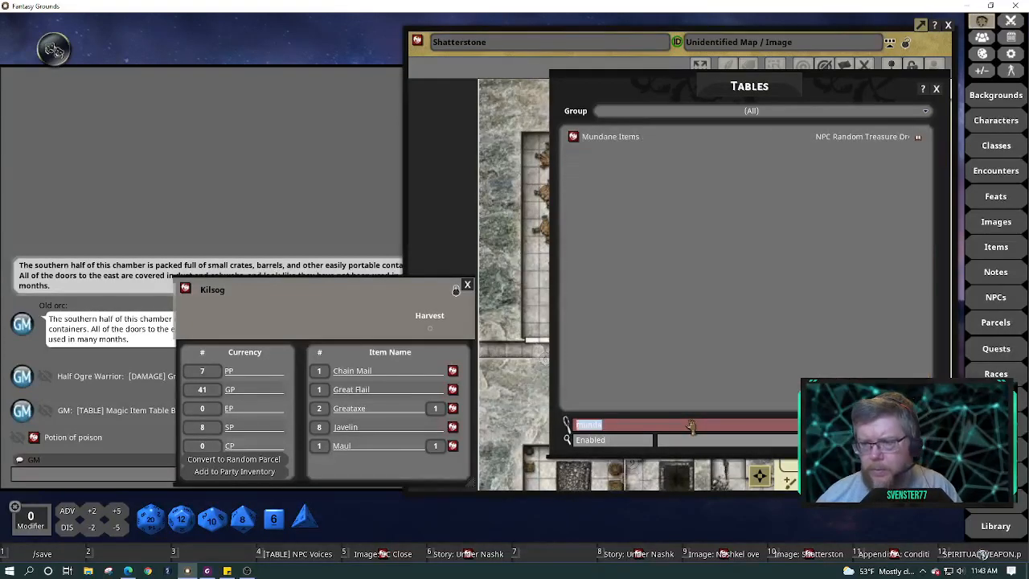
pyautogui.click(576, 138)
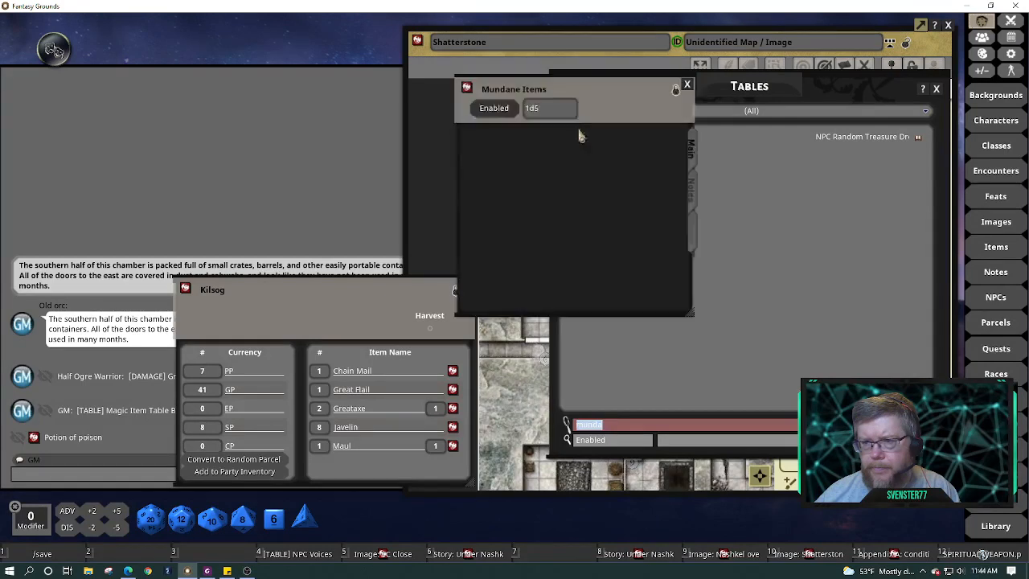
pyautogui.click(505, 108)
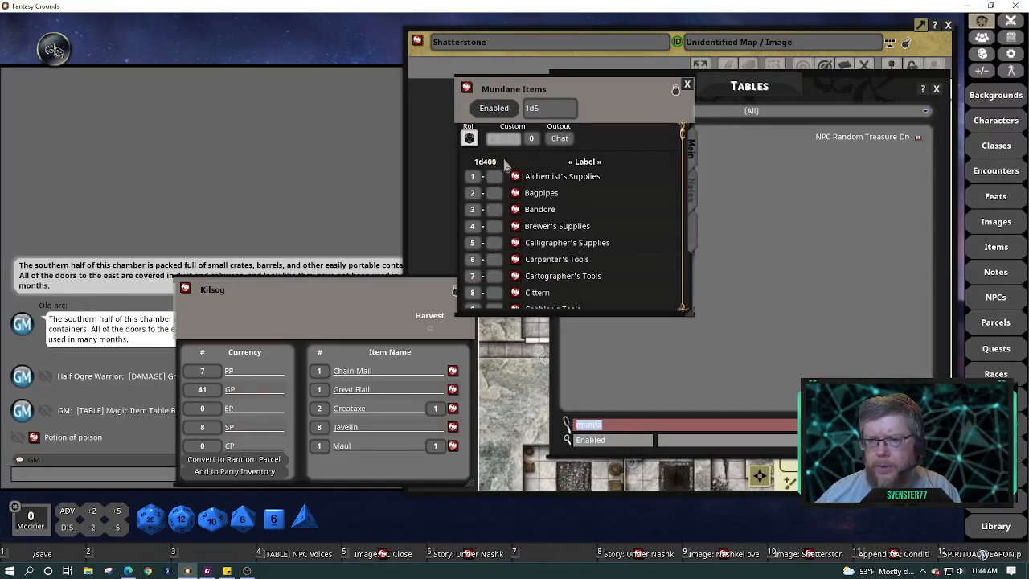
# Roll Mundane Items four times (Herbalism Kit, Bead, Key, Incense) and move the Kilsog parcel aside
pyautogui.click(469, 139)
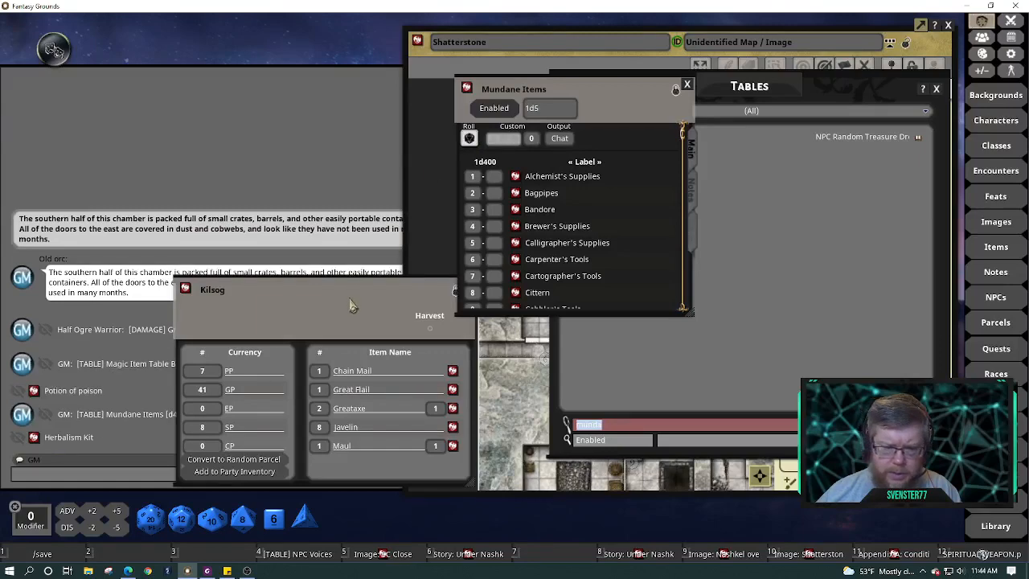
pyautogui.moveTo(352, 306); pyautogui.dragTo(790, 324)
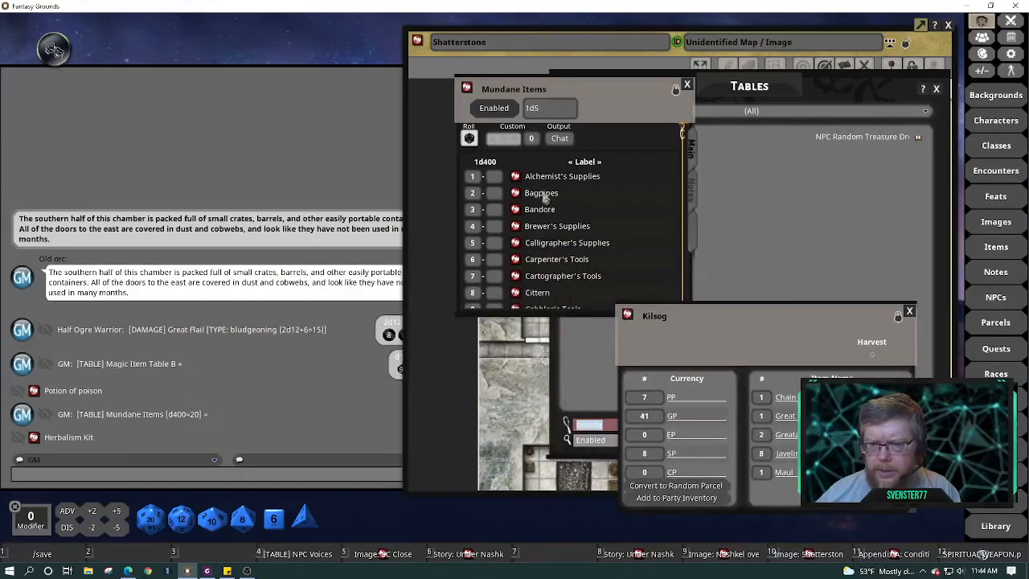
pyautogui.click(469, 138)
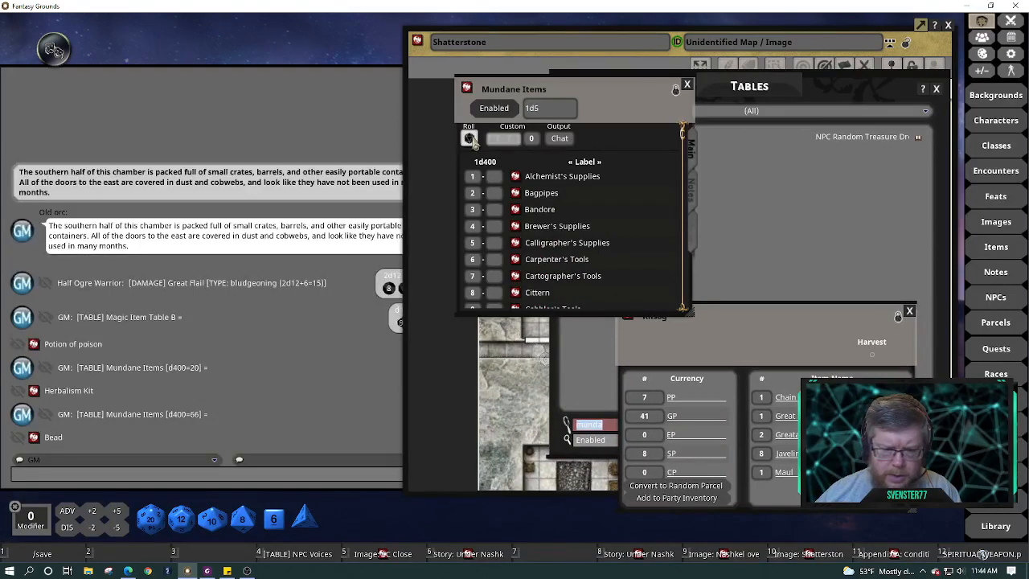
pyautogui.click(470, 138)
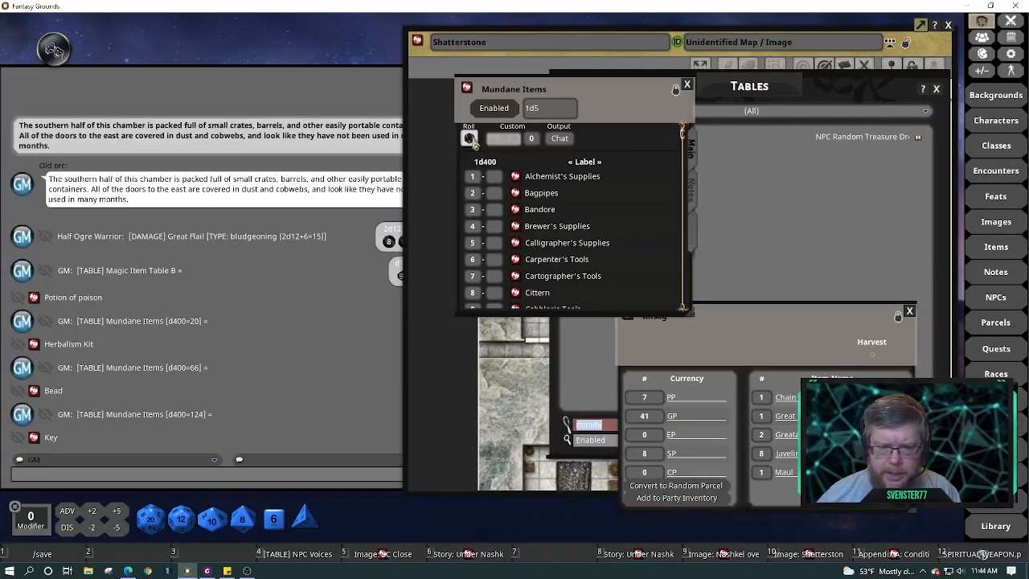
pyautogui.click(470, 139)
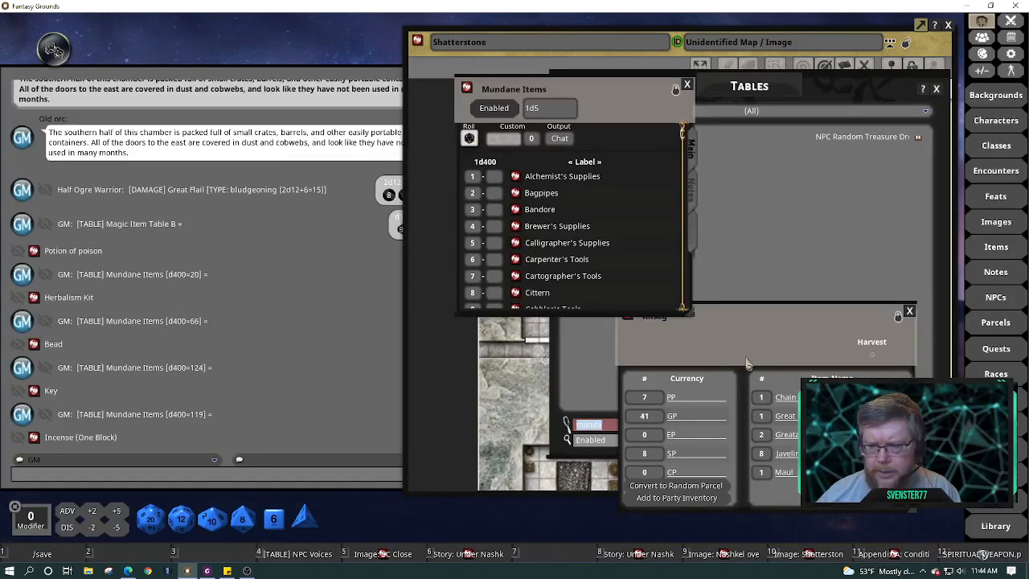
pyautogui.moveTo(719, 312); pyautogui.dragTo(376, 139)
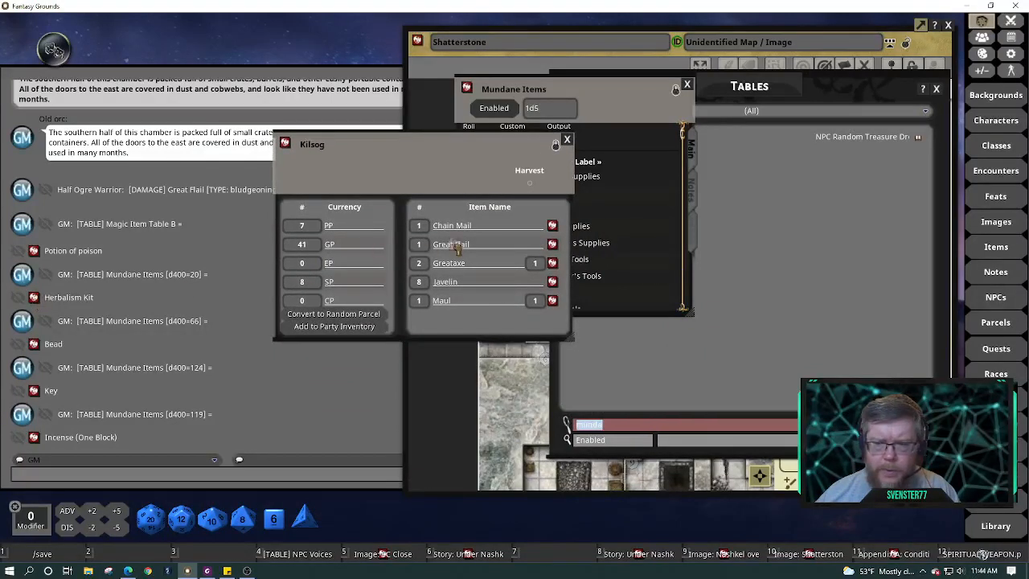
pyautogui.moveTo(434, 165); pyautogui.dragTo(274, 113)
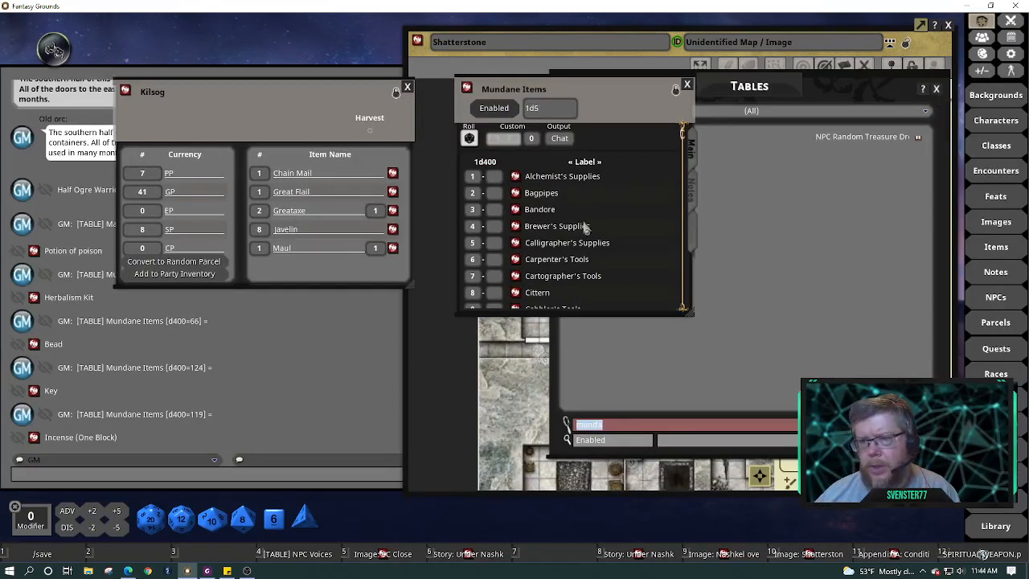
# Filter the Tables list to trinket tables and roll on Trinkets Table (with Items)
pyautogui.write('fr')
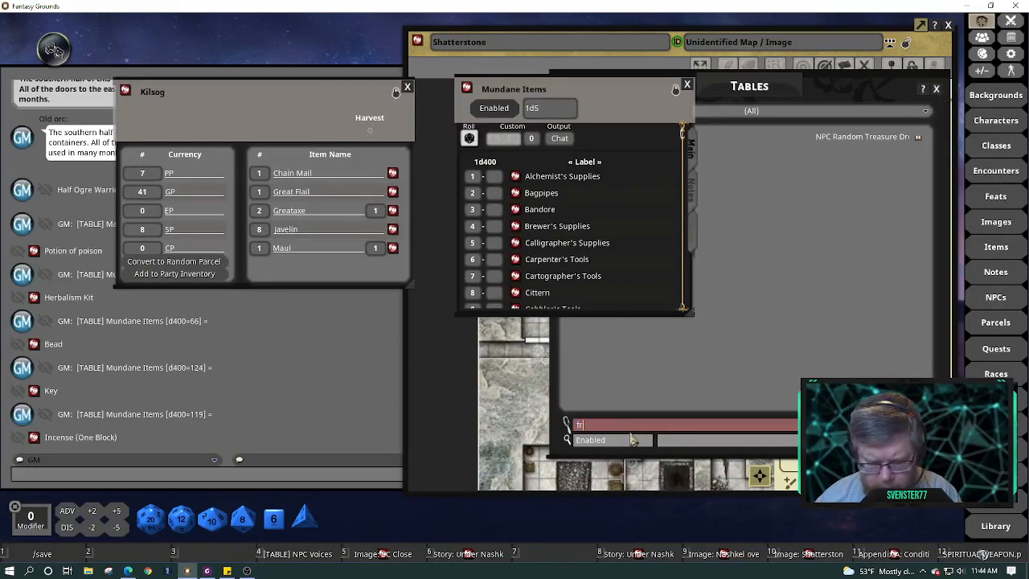
pyautogui.press('Return')
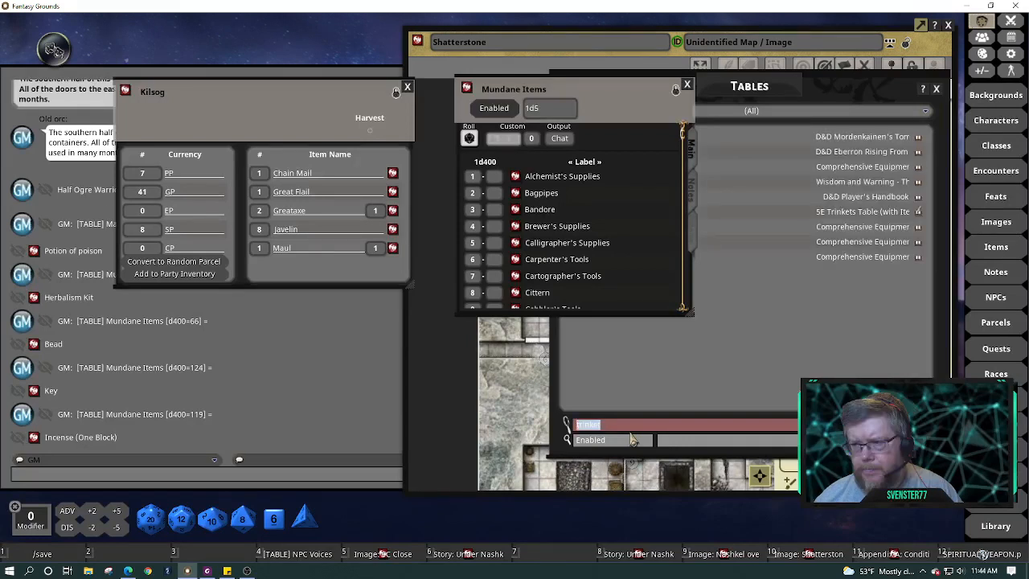
pyautogui.click(675, 347)
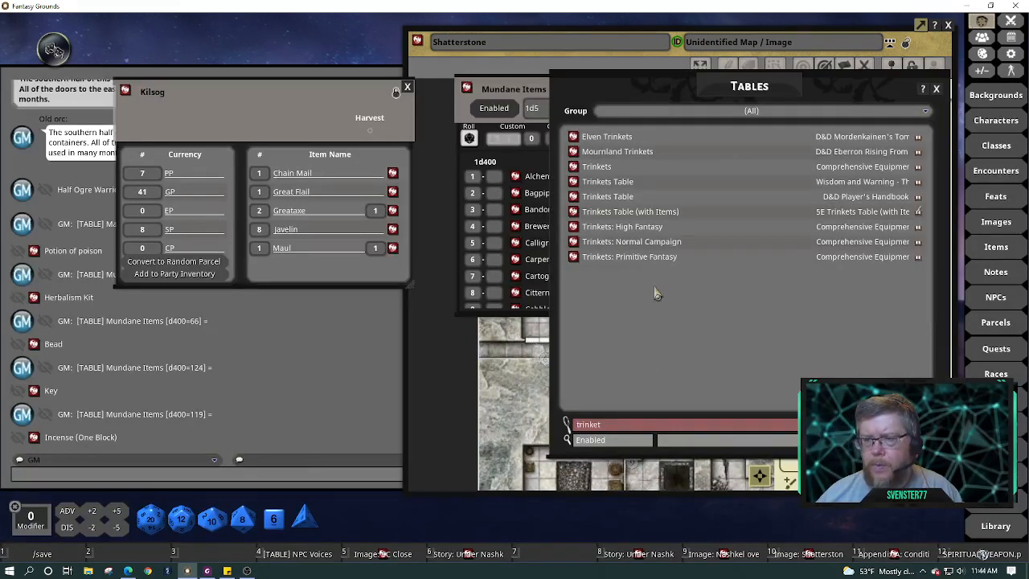
pyautogui.click(574, 212)
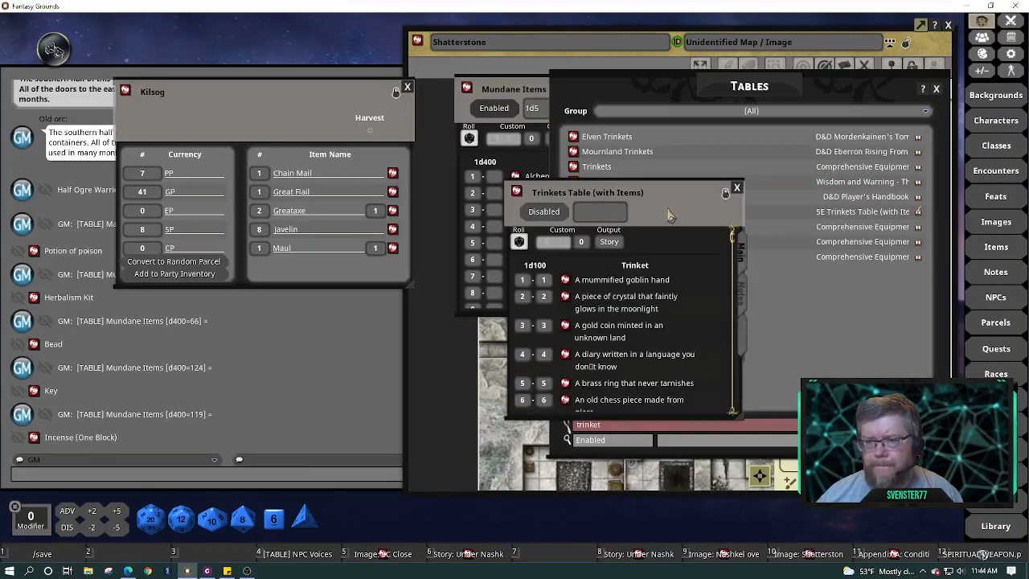
pyautogui.moveTo(669, 214); pyautogui.dragTo(580, 191)
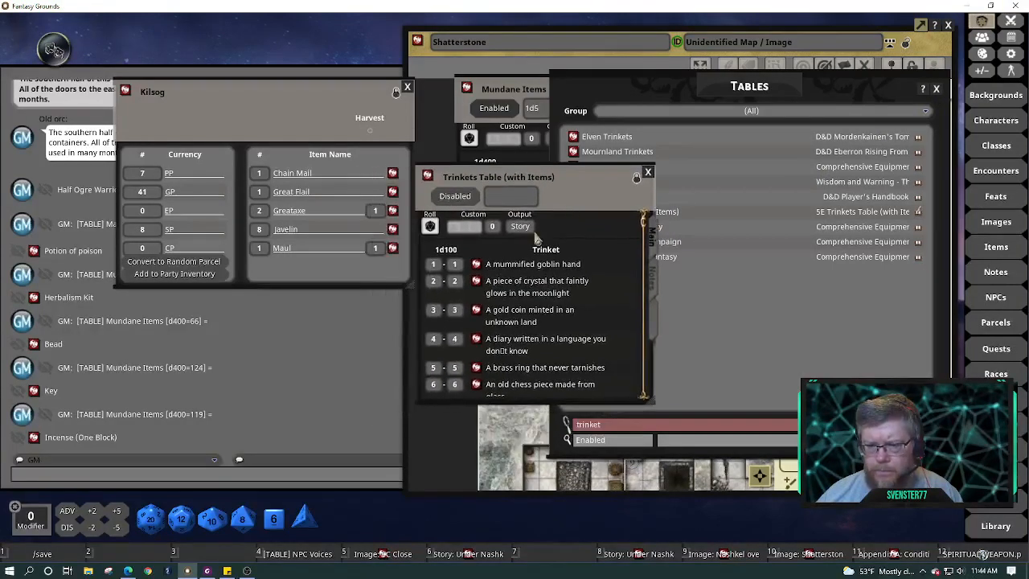
pyautogui.click(430, 227)
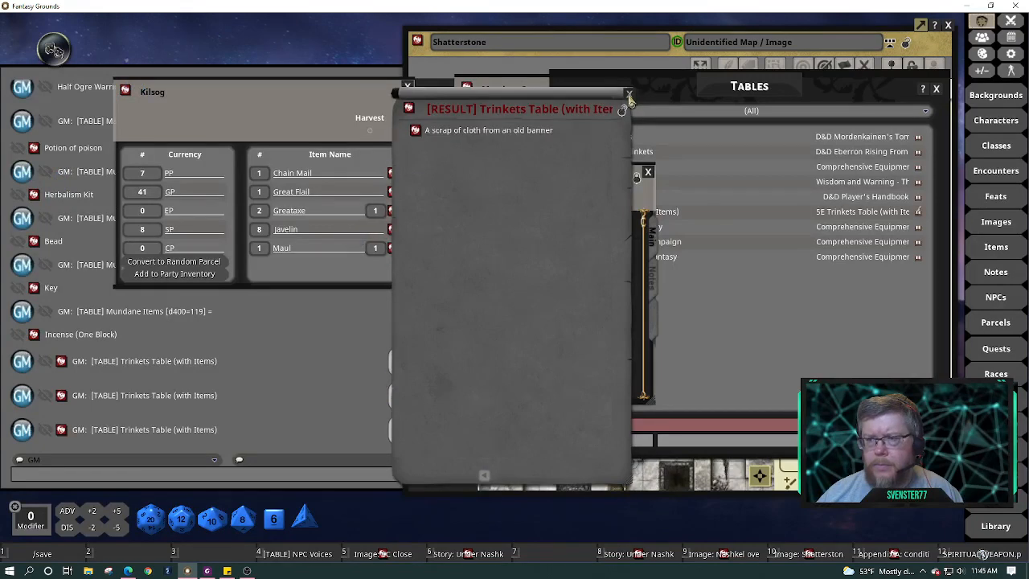
# Close the trinket result, set the table's Output to Chat, and close the table
pyautogui.click(630, 95)
pyautogui.moveTo(568, 176); pyautogui.dragTo(667, 158)
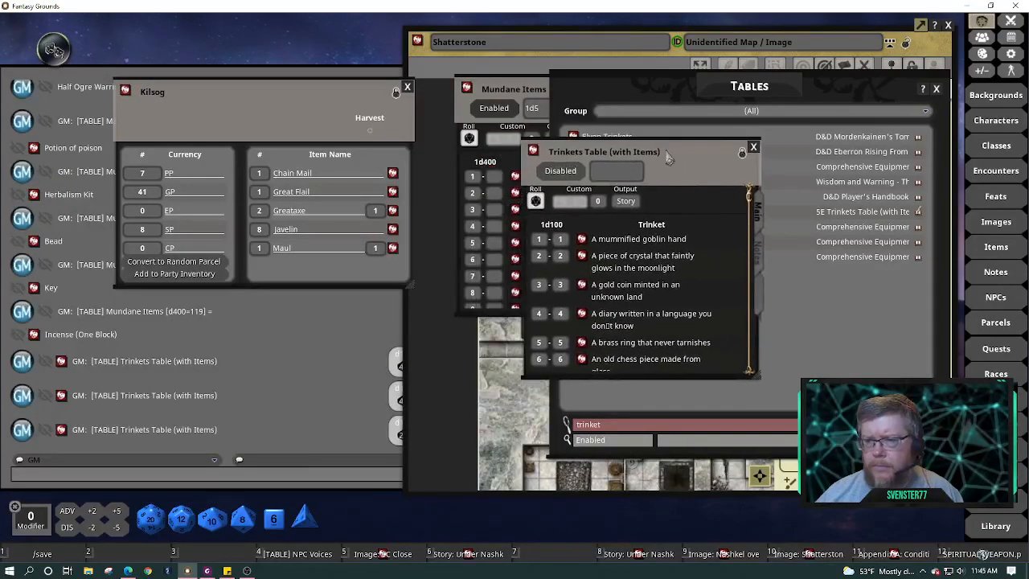
pyautogui.click(626, 201)
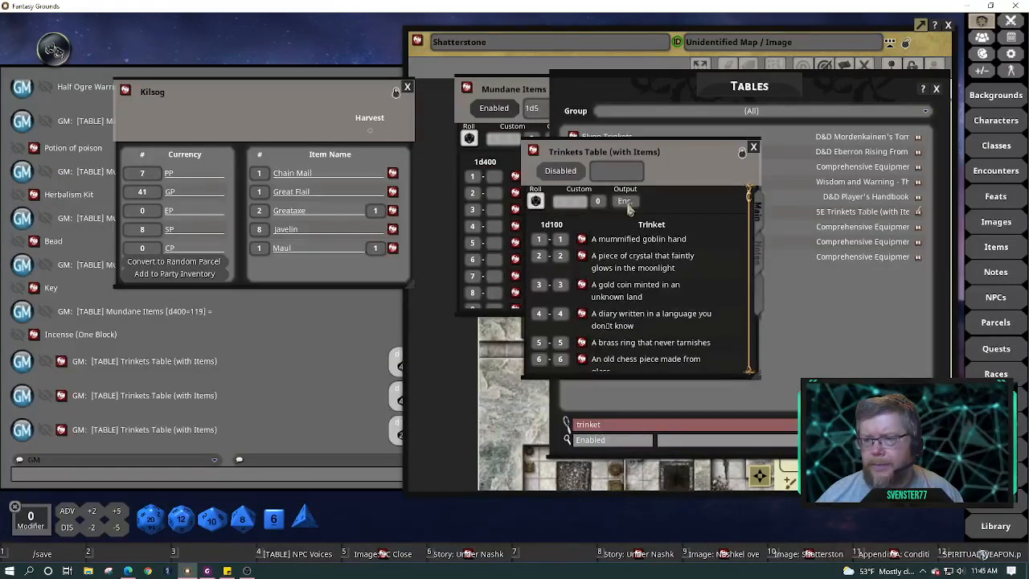
pyautogui.click(627, 202)
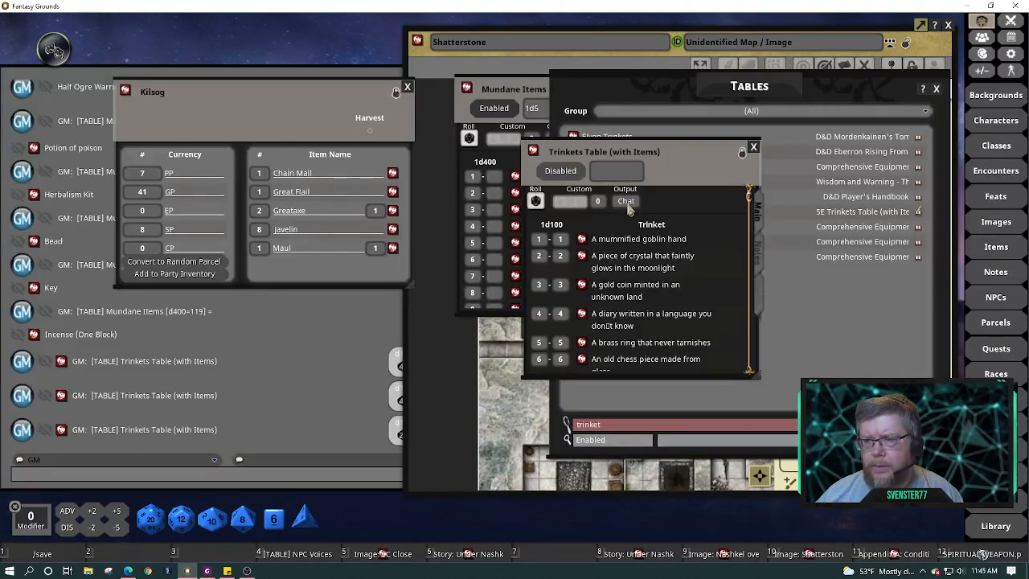
pyautogui.click(754, 149)
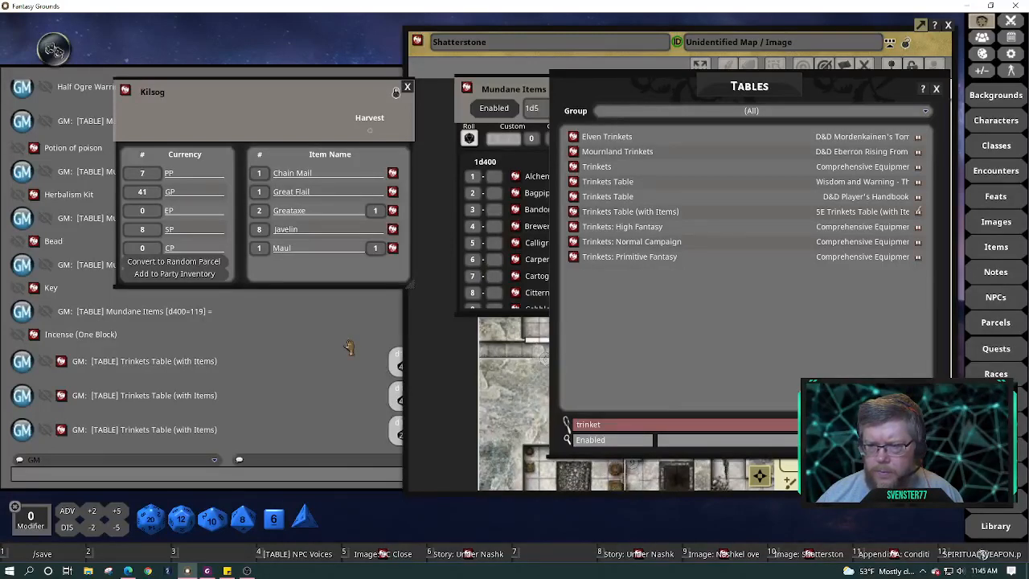
# Roll Trinkets: High Fantasy twice for a candle-lit glass cylinder and a deposit receipt, then close it
pyautogui.click(575, 228)
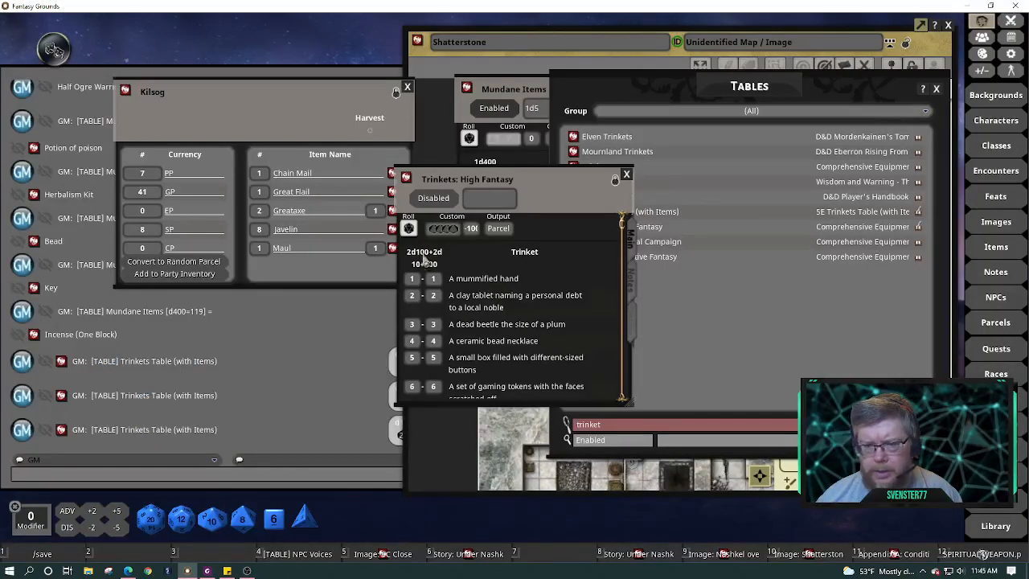
pyautogui.click(409, 229)
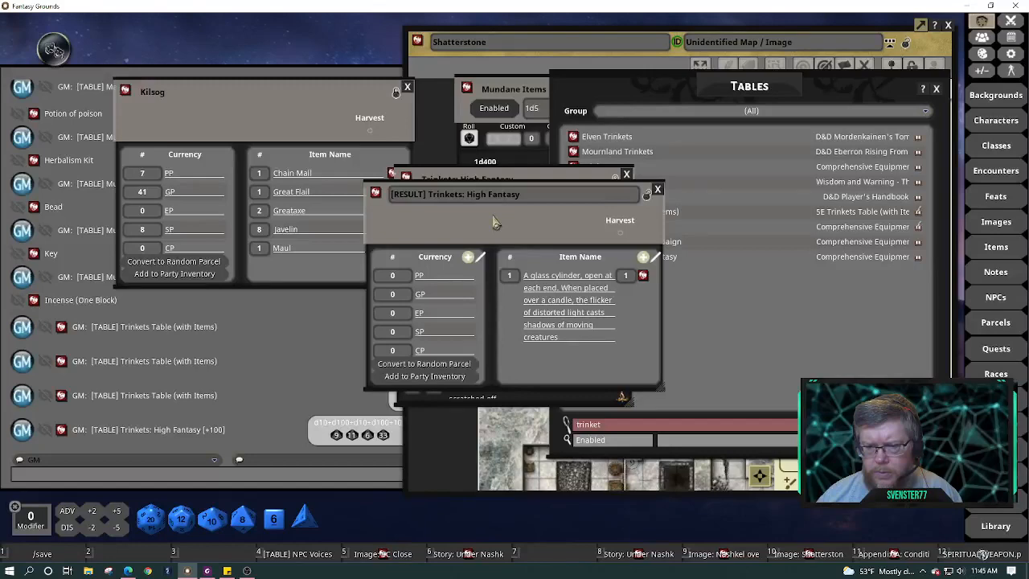
pyautogui.moveTo(494, 223); pyautogui.dragTo(150, 231)
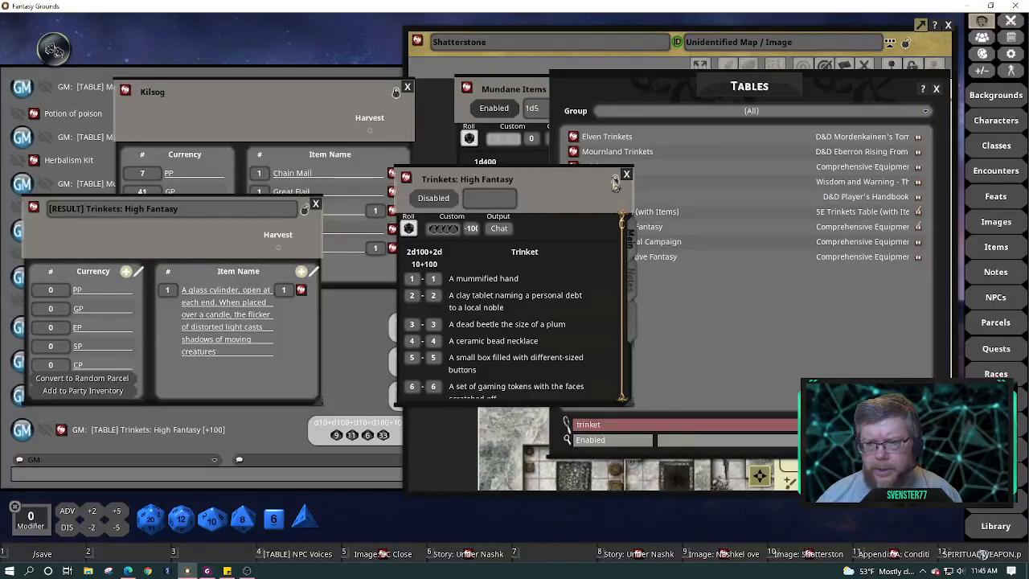
pyautogui.click(408, 229)
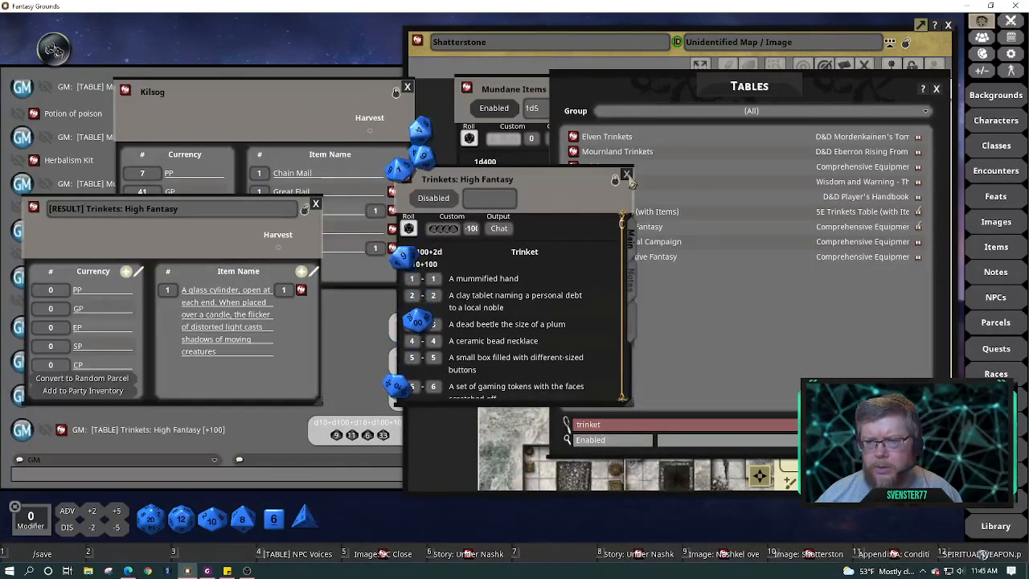
pyautogui.press('Escape')
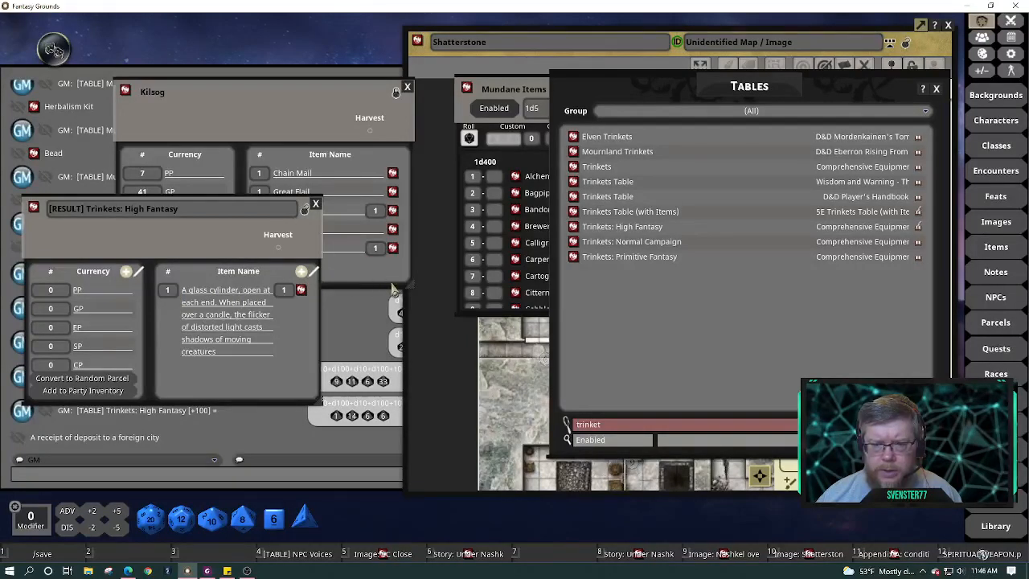
# Enlarge and unlock the Kilsog parcel, add the glass cylinder trinket, and close the result window
pyautogui.moveTo(413, 287); pyautogui.dragTo(471, 352)
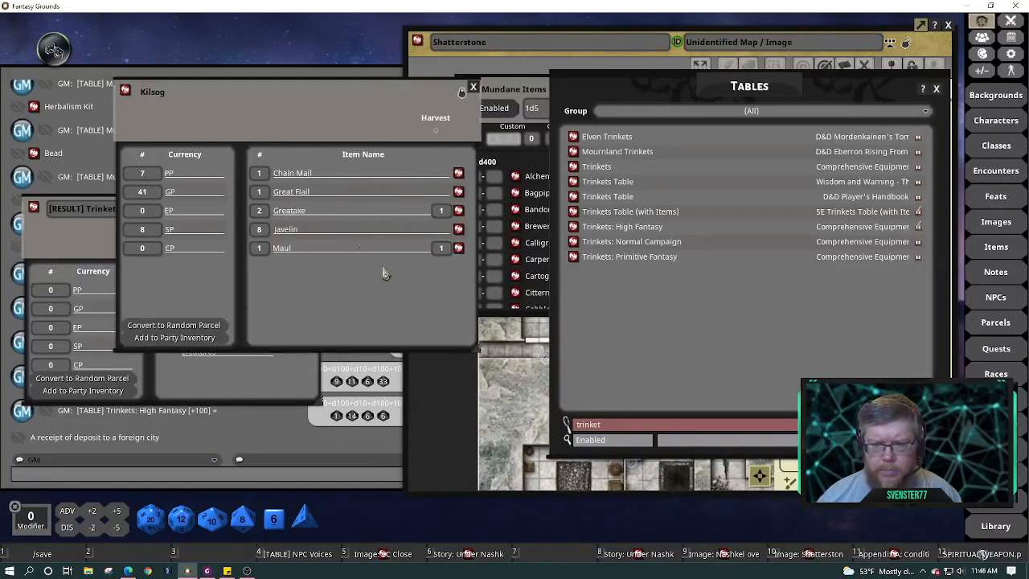
pyautogui.moveTo(278, 105); pyautogui.dragTo(567, 171)
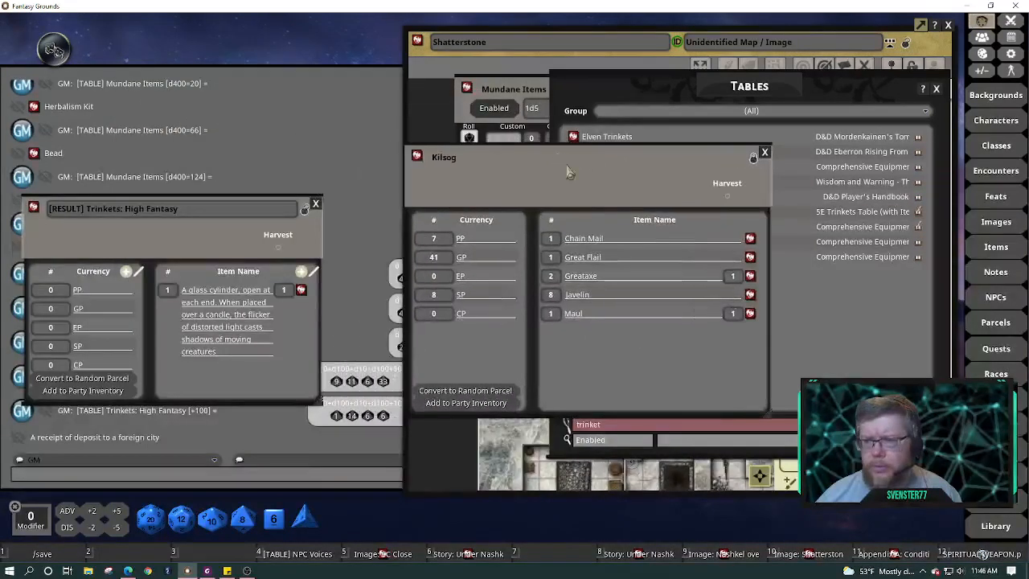
pyautogui.click(754, 158)
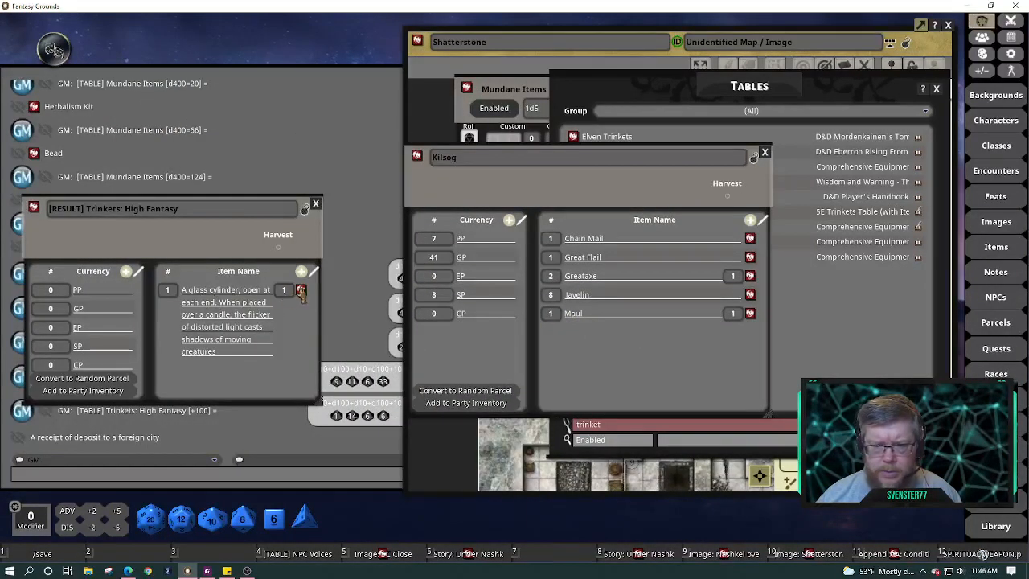
pyautogui.moveTo(301, 291); pyautogui.dragTo(610, 346)
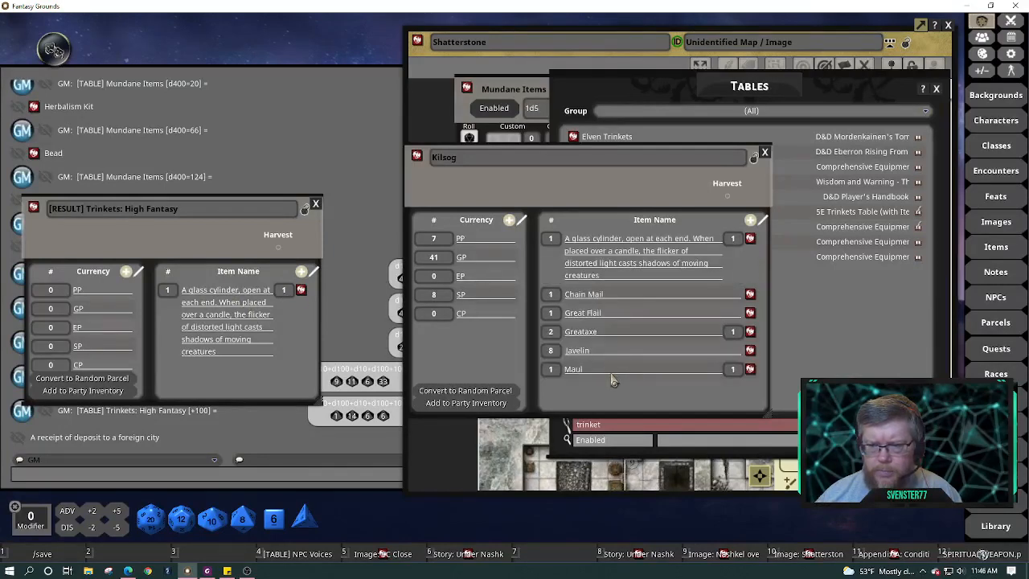
pyautogui.click(316, 206)
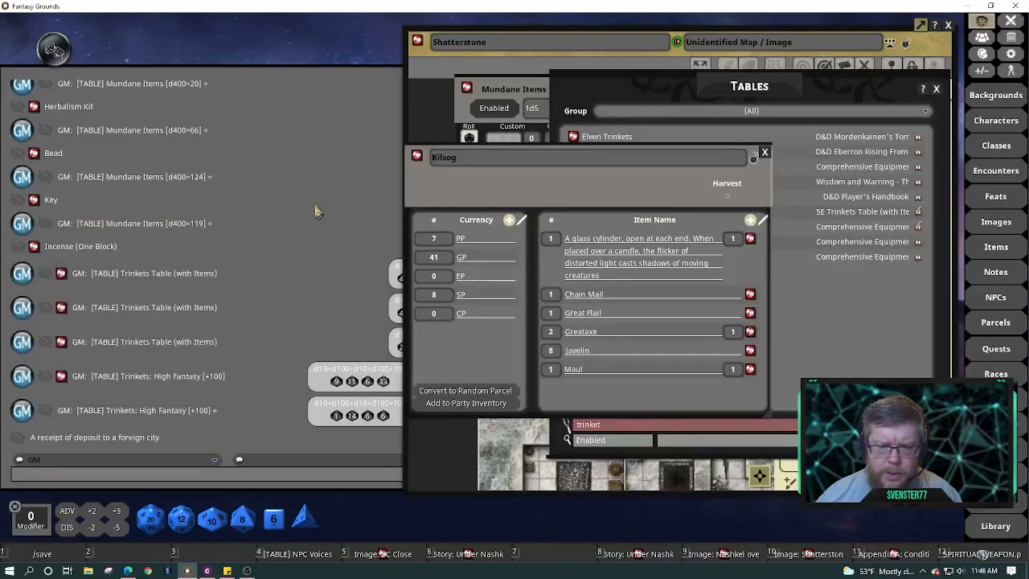
pyautogui.moveTo(106, 442); pyautogui.dragTo(212, 440)
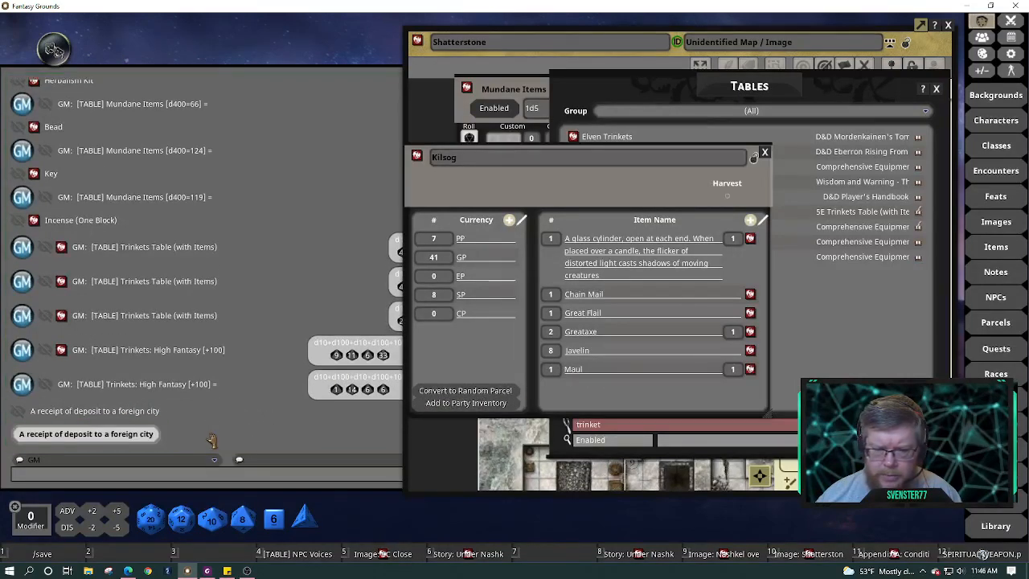
pyautogui.moveTo(587, 190); pyautogui.dragTo(217, 73)
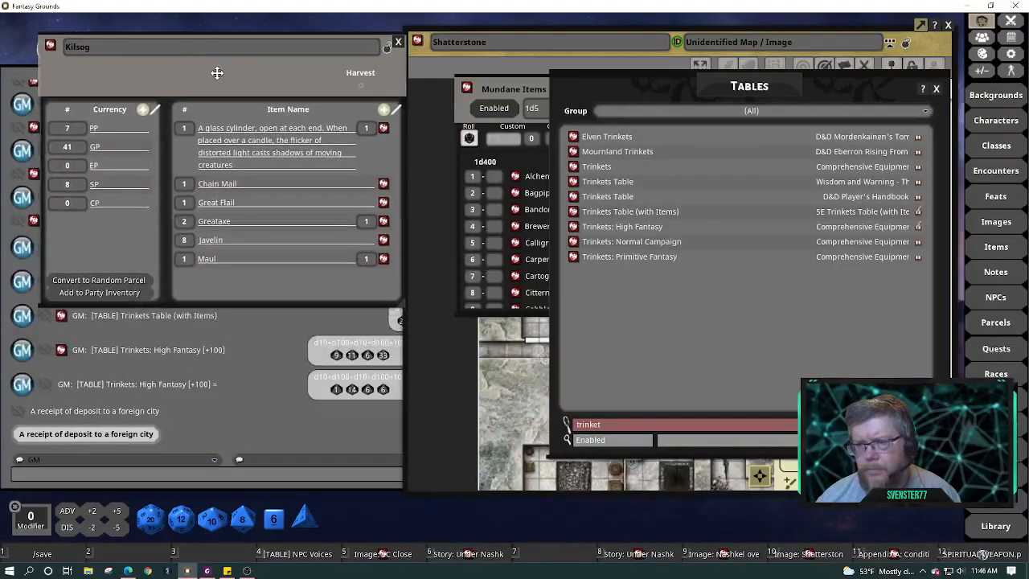
# Roll Trinkets Table (with Items) and add the petrified mouse and unknown-beast tooth to Kilsog's items
pyautogui.click(573, 212)
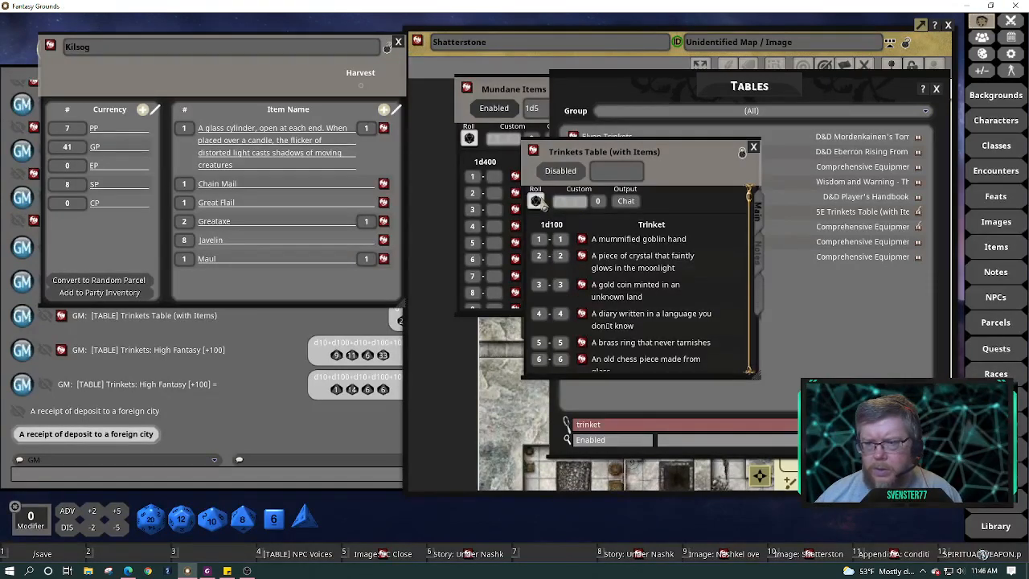
pyautogui.click(536, 202)
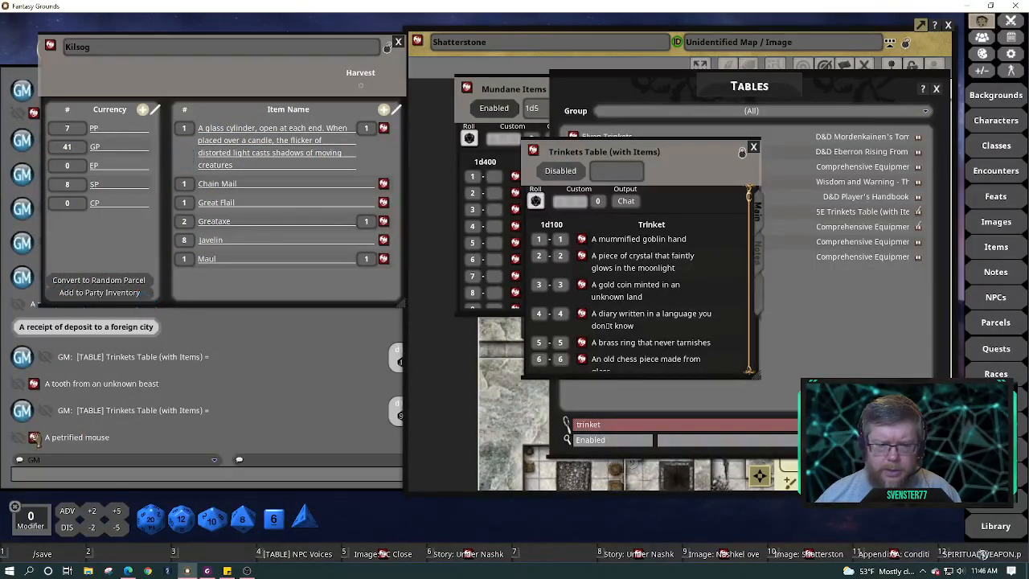
pyautogui.moveTo(35, 439); pyautogui.dragTo(249, 243)
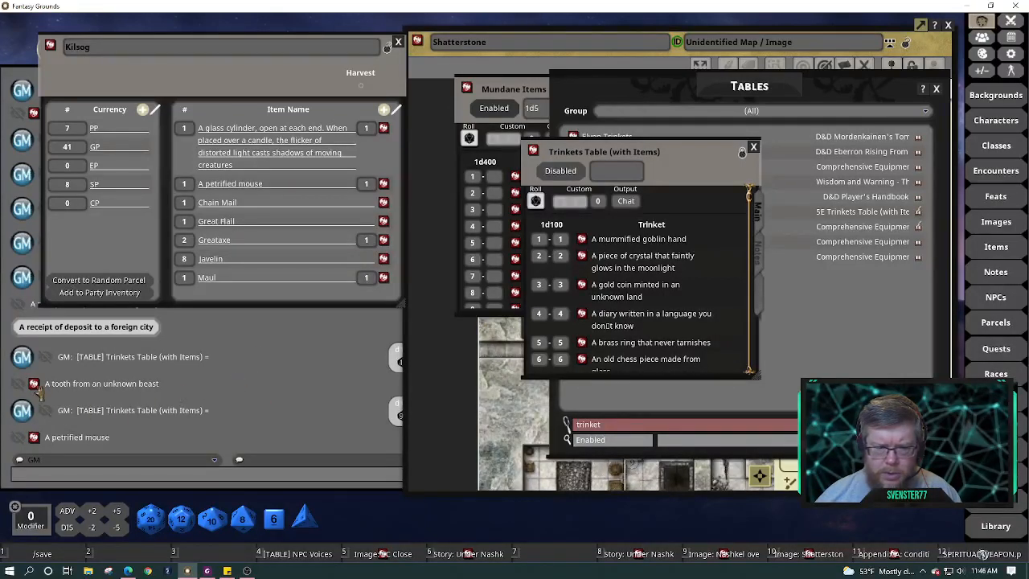
pyautogui.moveTo(32, 386); pyautogui.dragTo(254, 245)
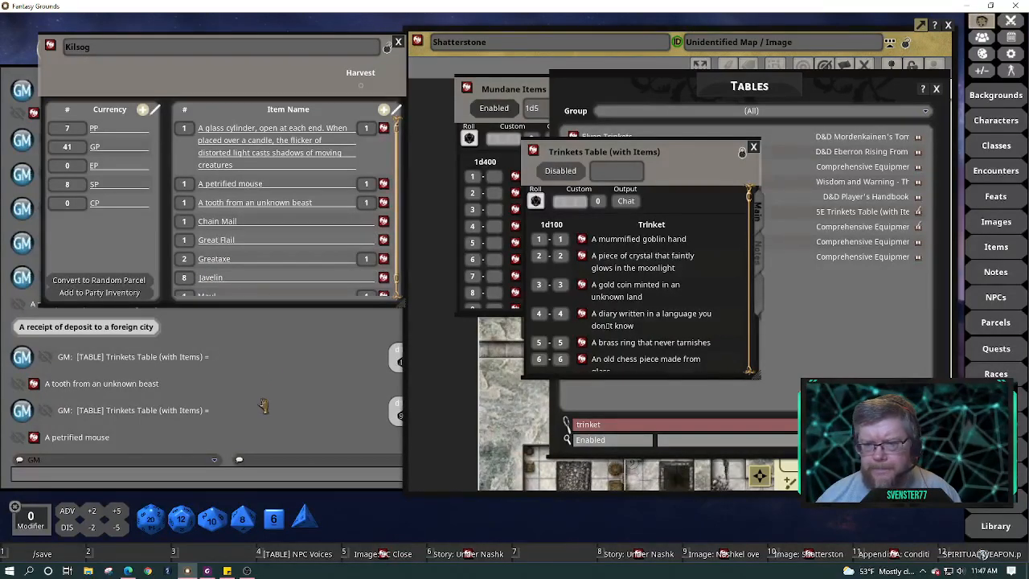
pyautogui.click(754, 151)
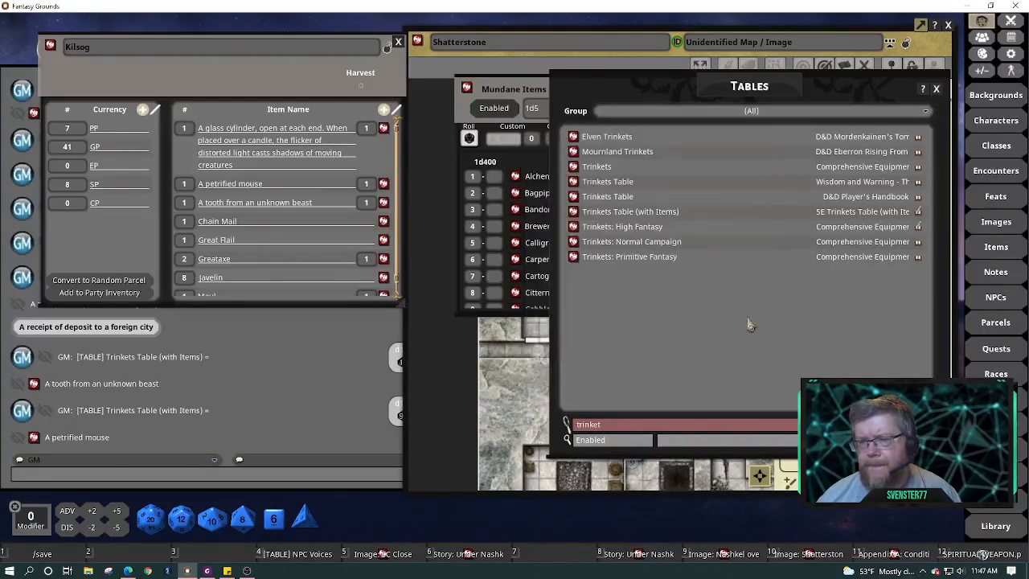
# Close the table windows, filter the Items library to 'poison', and inspect Erinyes Poison
pyautogui.click(523, 165)
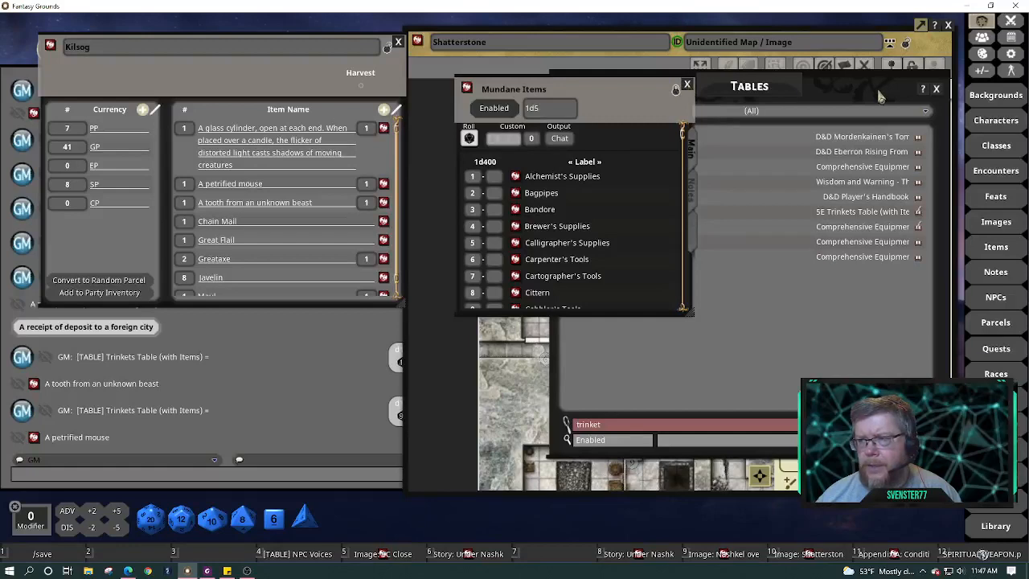
pyautogui.click(937, 90)
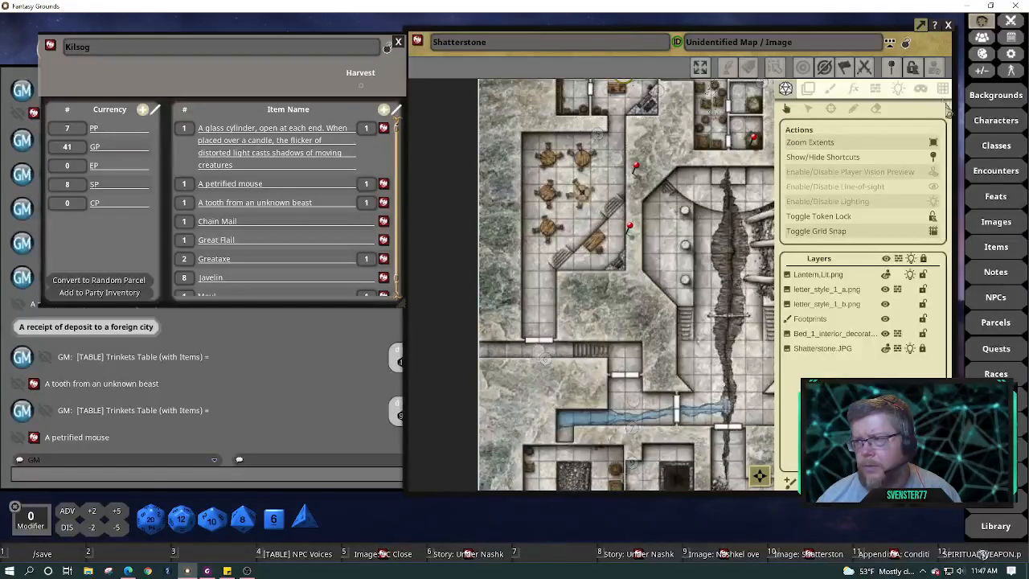
pyautogui.click(996, 247)
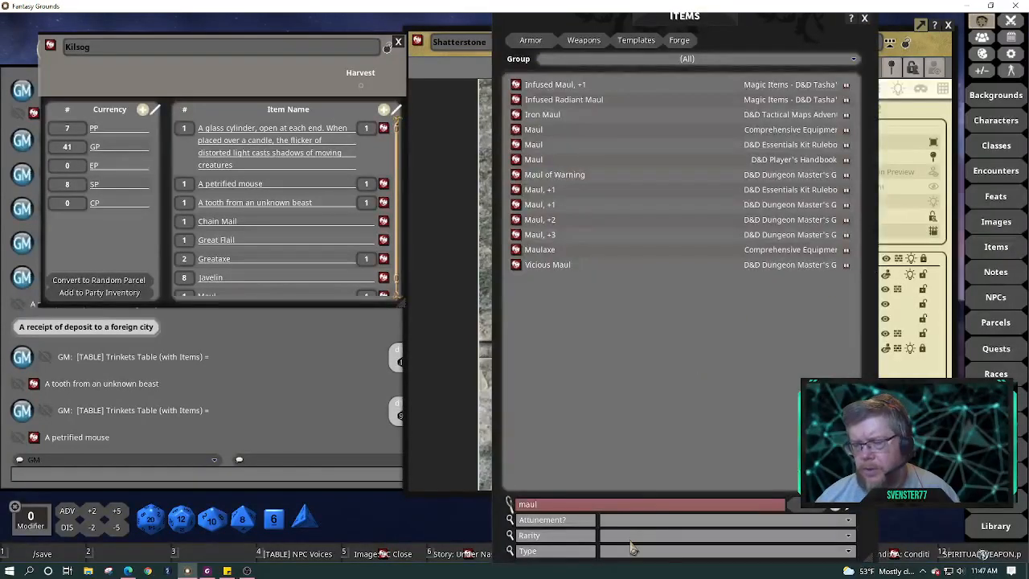
pyautogui.doubleClick(613, 508)
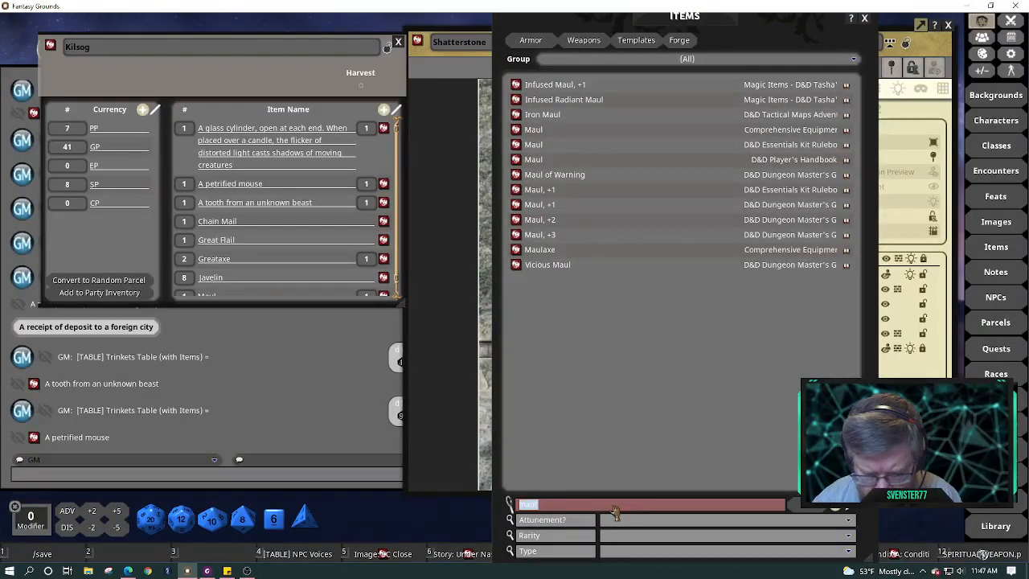
pyautogui.write('poison')
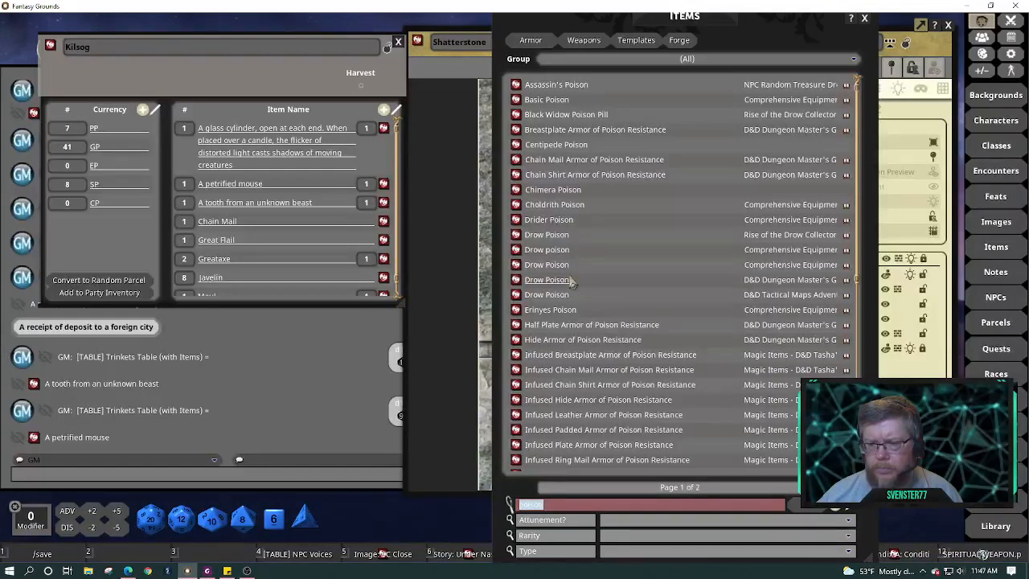
pyautogui.click(516, 311)
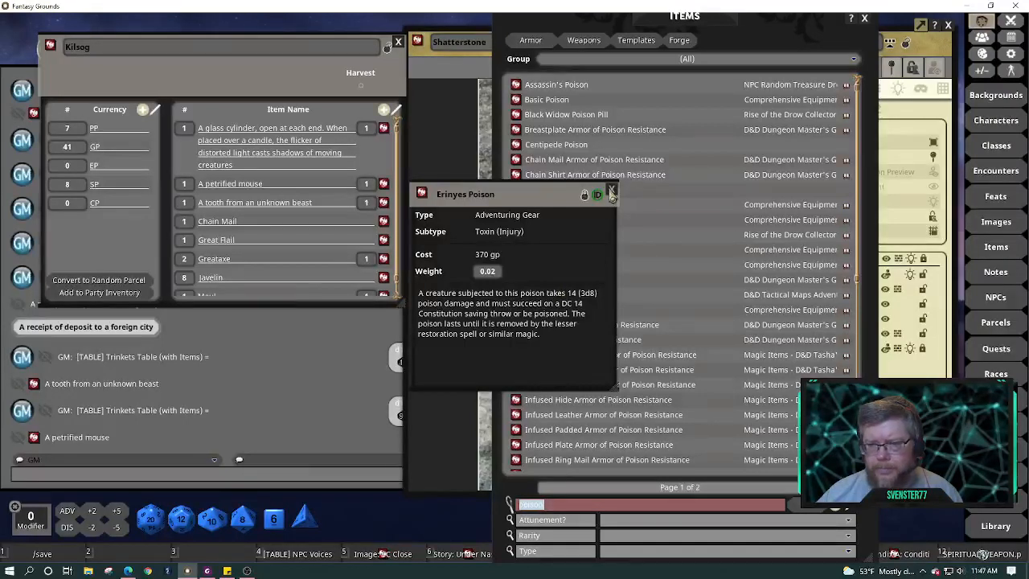
pyautogui.click(612, 193)
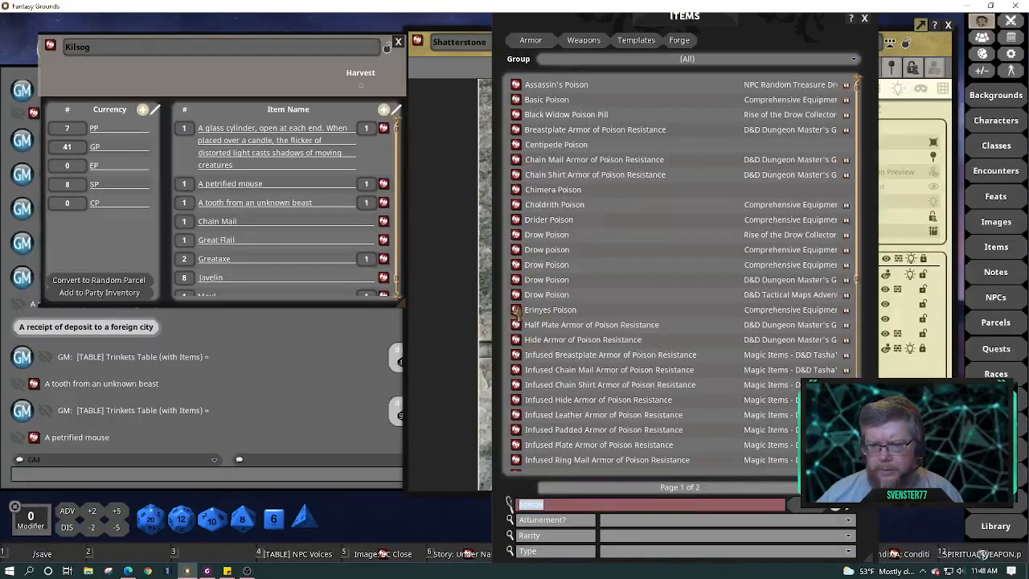
# Add Erinyes Poison to the Kilsog parcel, then lock and close the parcel
pyautogui.moveTo(410, 279); pyautogui.dragTo(291, 241)
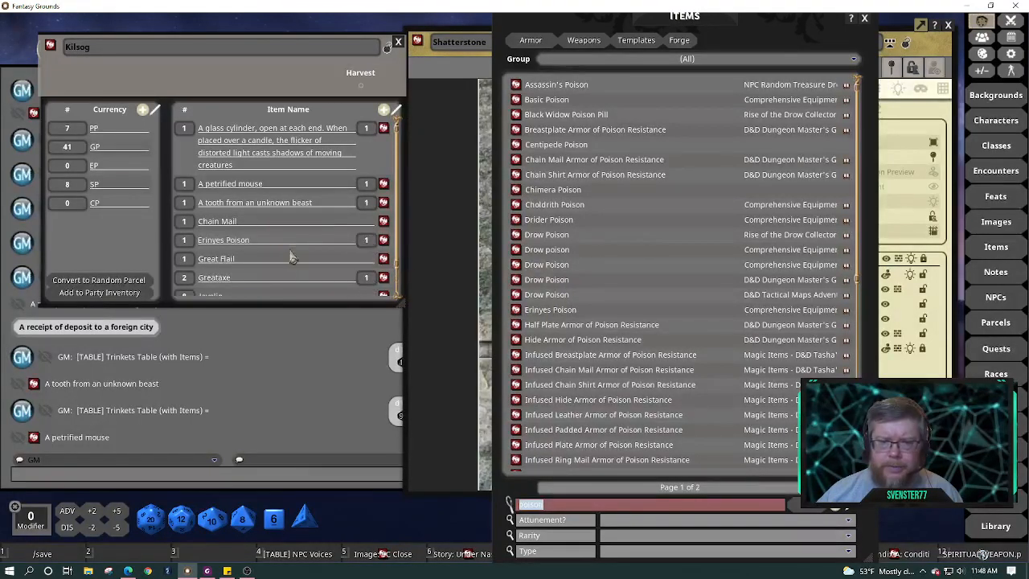
pyautogui.click(387, 51)
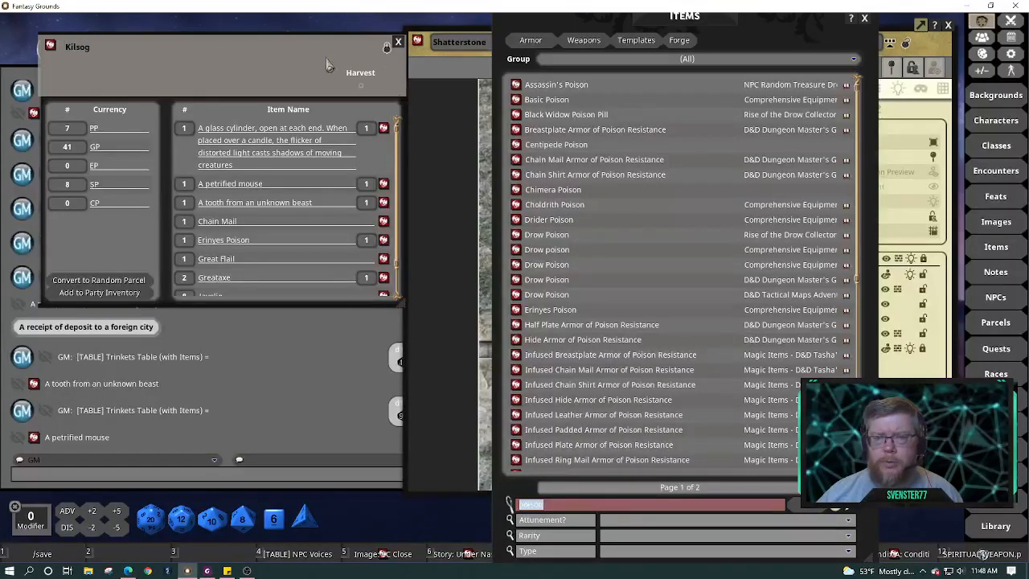
pyautogui.click(398, 43)
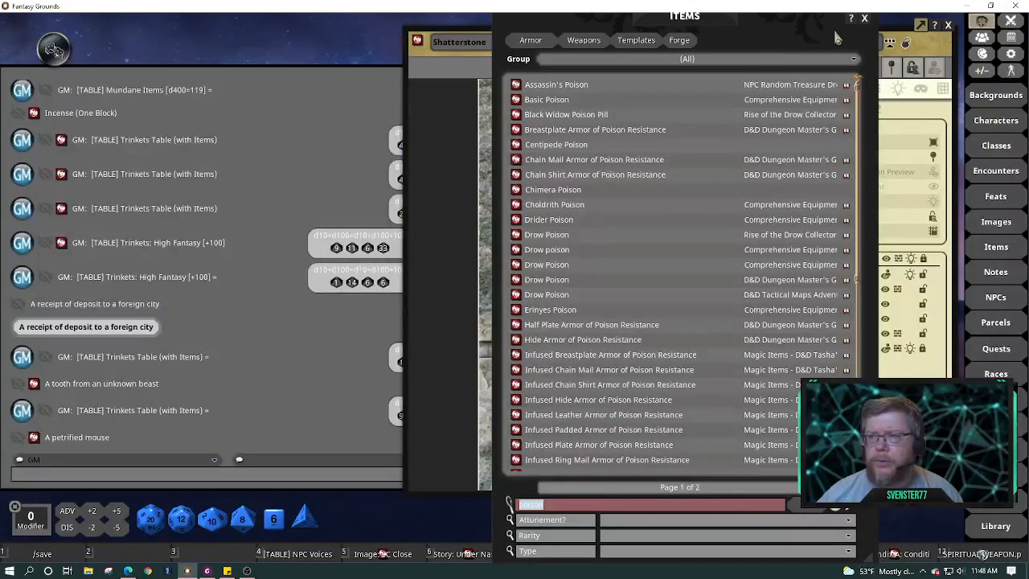
# Close the Items list and move the Shatterstone map window to uncover the chat log
pyautogui.click(864, 18)
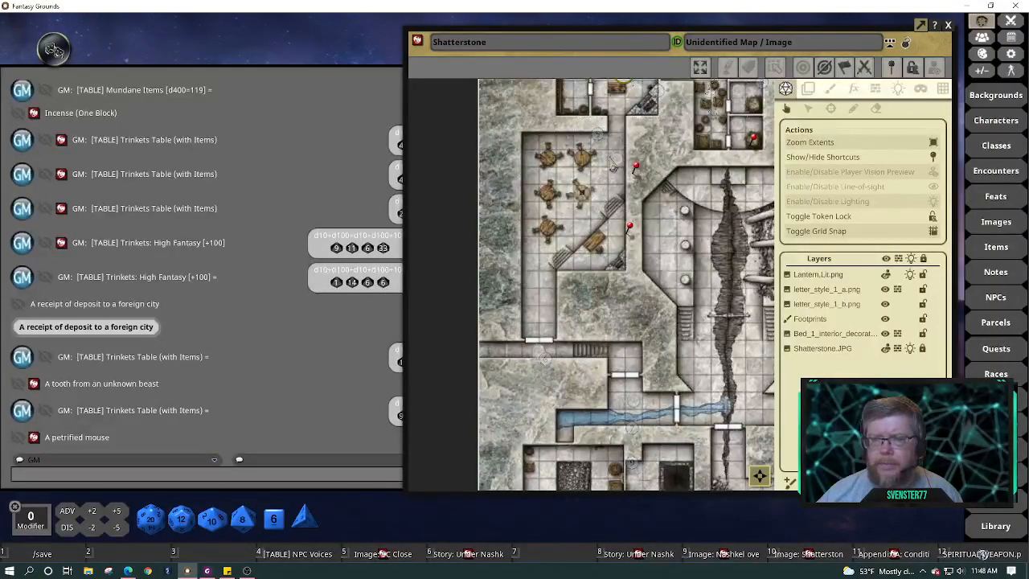
pyautogui.moveTo(895, 43); pyautogui.dragTo(526, 43)
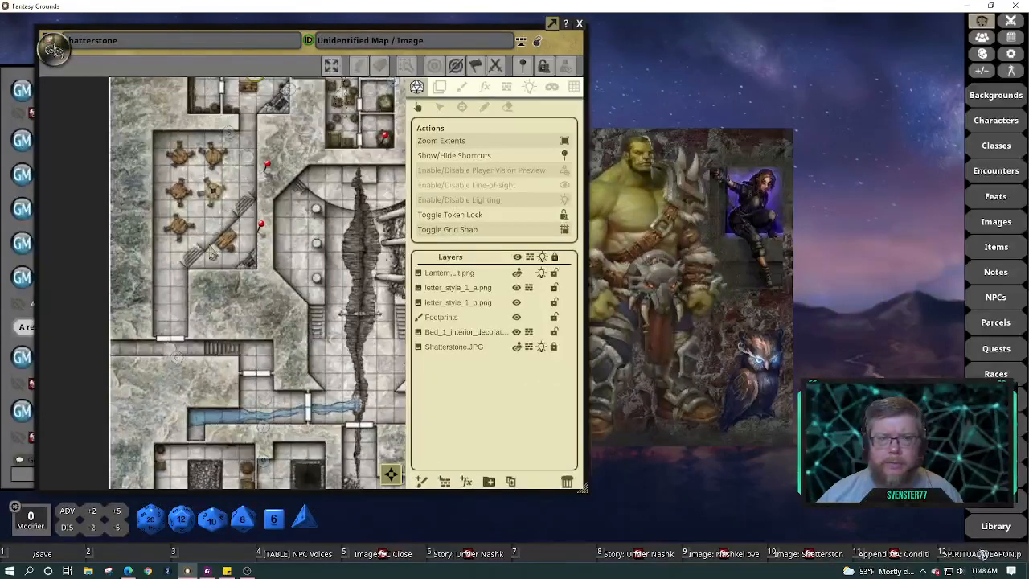
pyautogui.moveTo(159, 61); pyautogui.dragTo(537, 57)
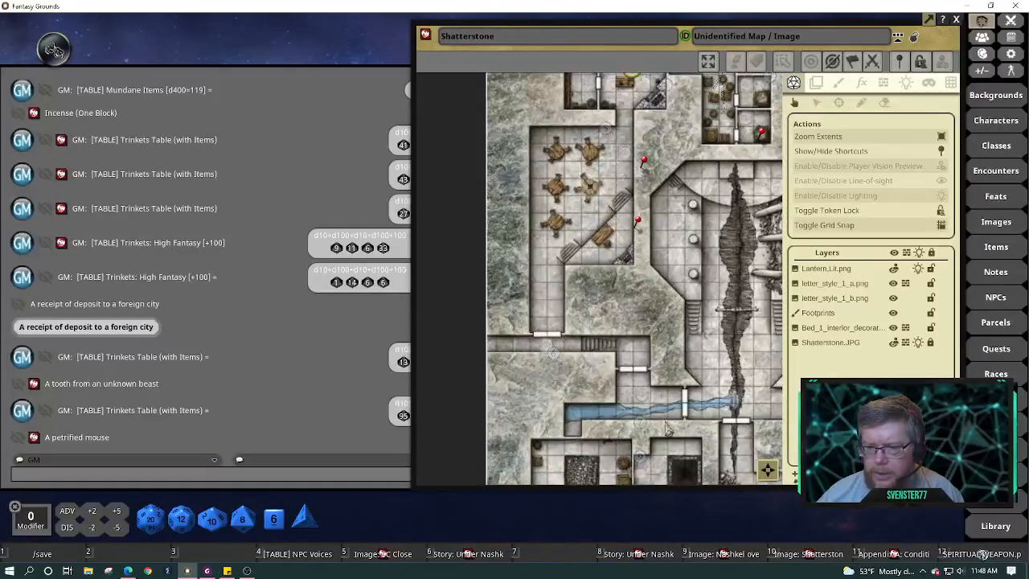
# Zoom the Shatterstone map out and reposition its window so the whole map shows
pyautogui.scroll(3, 661, 420)
pyautogui.scroll(-2, 661, 419)
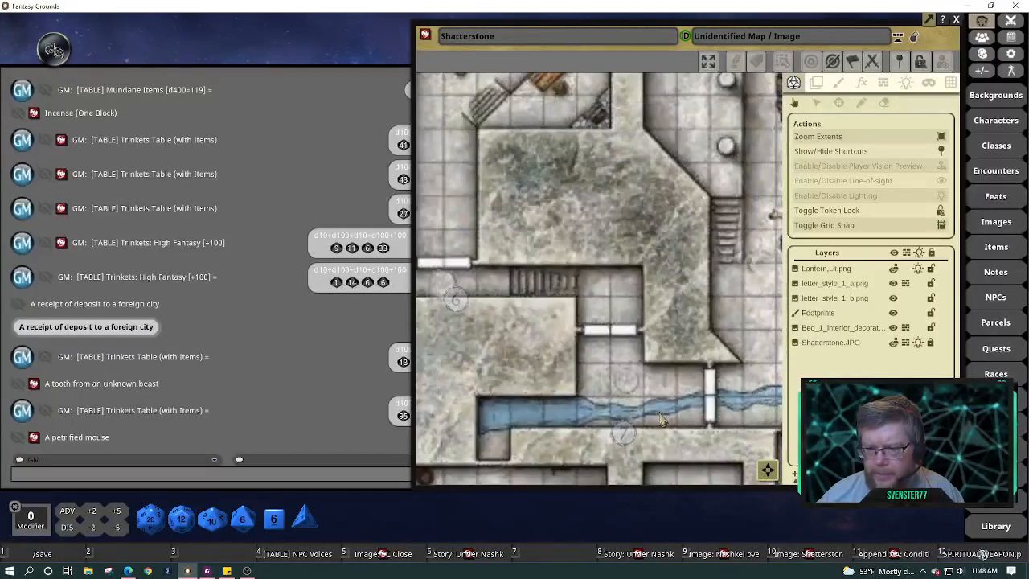
pyautogui.scroll(2, 774, 476)
pyautogui.moveTo(785, 491); pyautogui.dragTo(670, 471)
pyautogui.moveTo(412, 373); pyautogui.dragTo(567, 408)
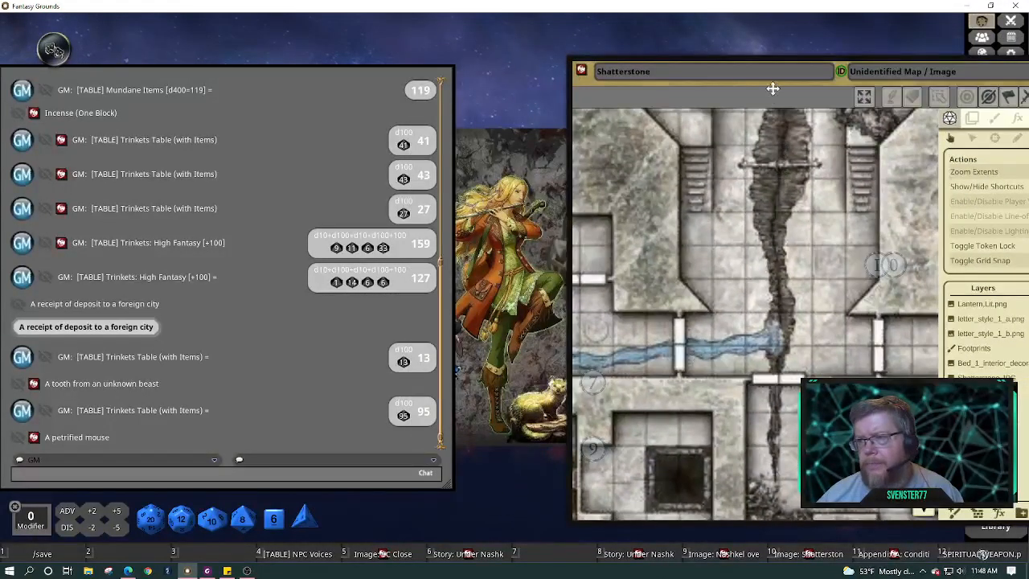
pyautogui.moveTo(770, 88); pyautogui.dragTo(496, 83)
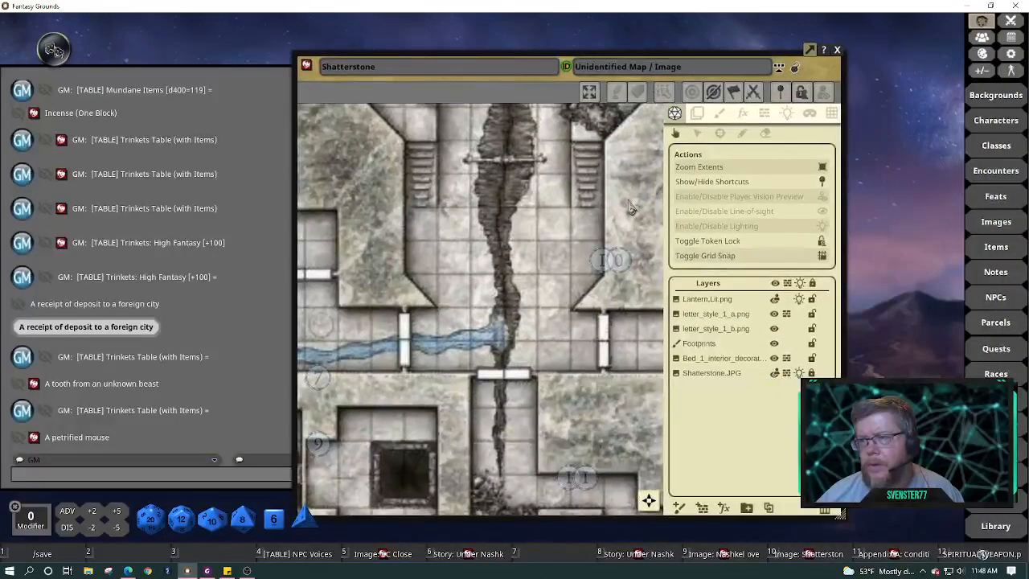
pyautogui.scroll(-5, 627, 206)
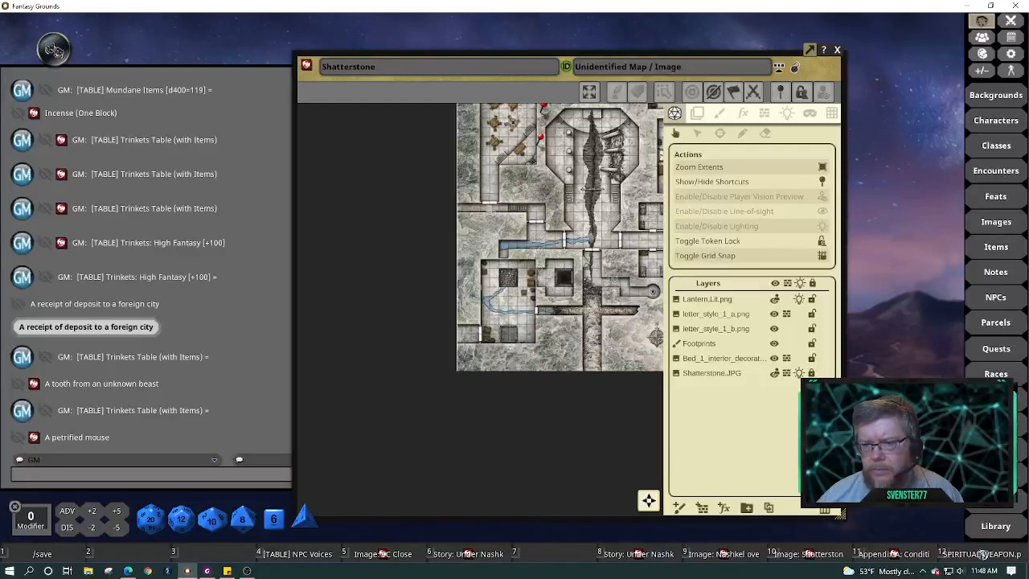
pyautogui.scroll(-4, 615, 277)
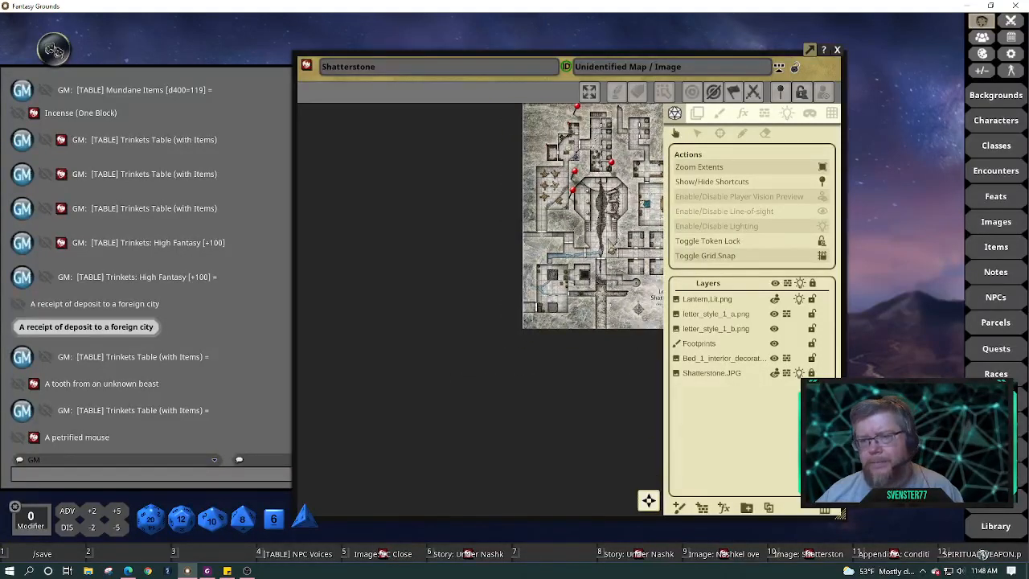
pyautogui.moveTo(600, 240); pyautogui.dragTo(637, 218)
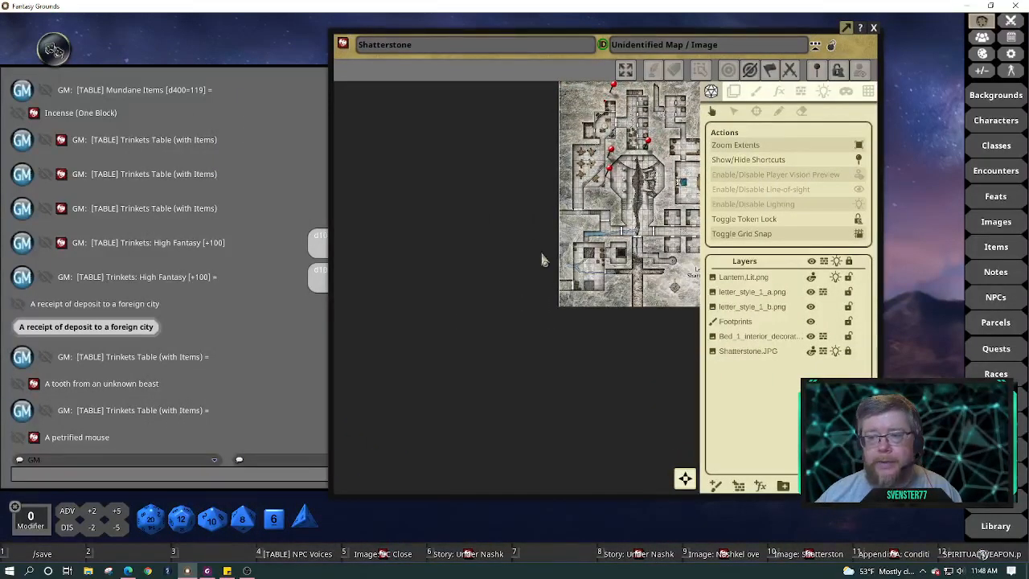
# Pan and zoom the Shatterstone map to inspect the northern rooms labelled A and B
pyautogui.moveTo(609, 211); pyautogui.dragTo(461, 252)
pyautogui.scroll(4, 475, 266)
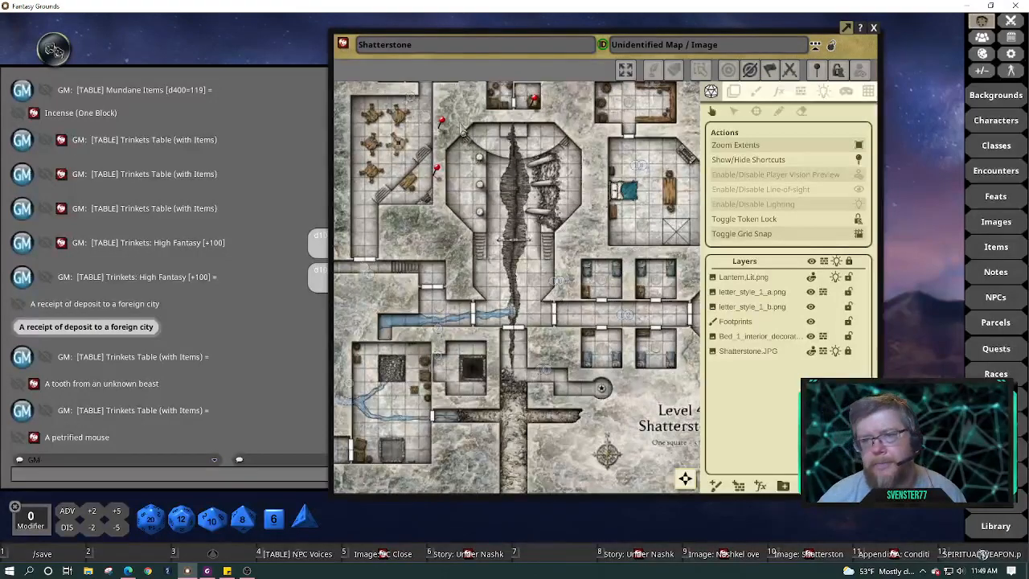
pyautogui.scroll(-1, 456, 127)
pyautogui.moveTo(456, 125); pyautogui.dragTo(494, 255)
pyautogui.scroll(-1, 497, 255)
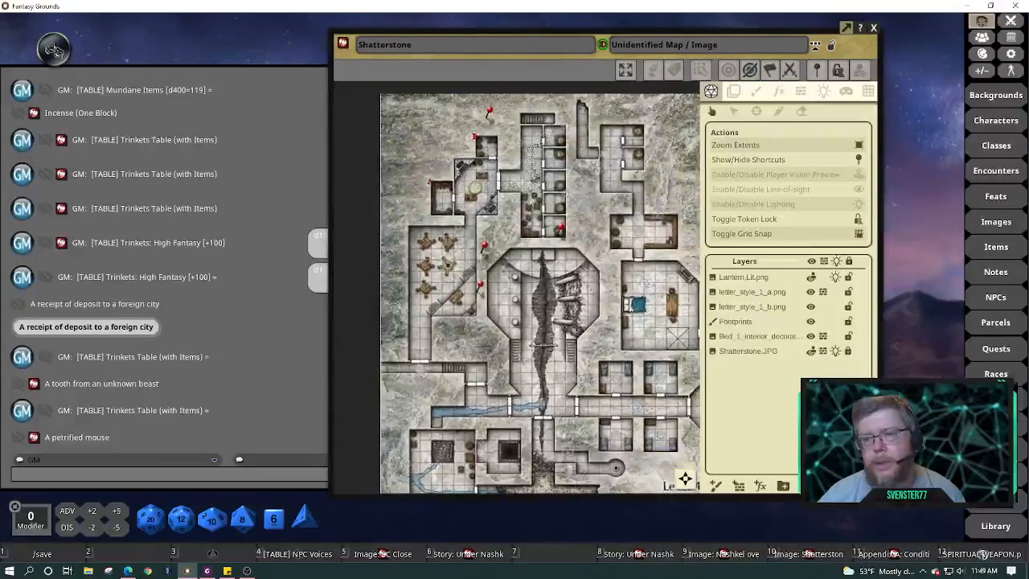
pyautogui.scroll(1, 563, 166)
pyautogui.scroll(3, 562, 166)
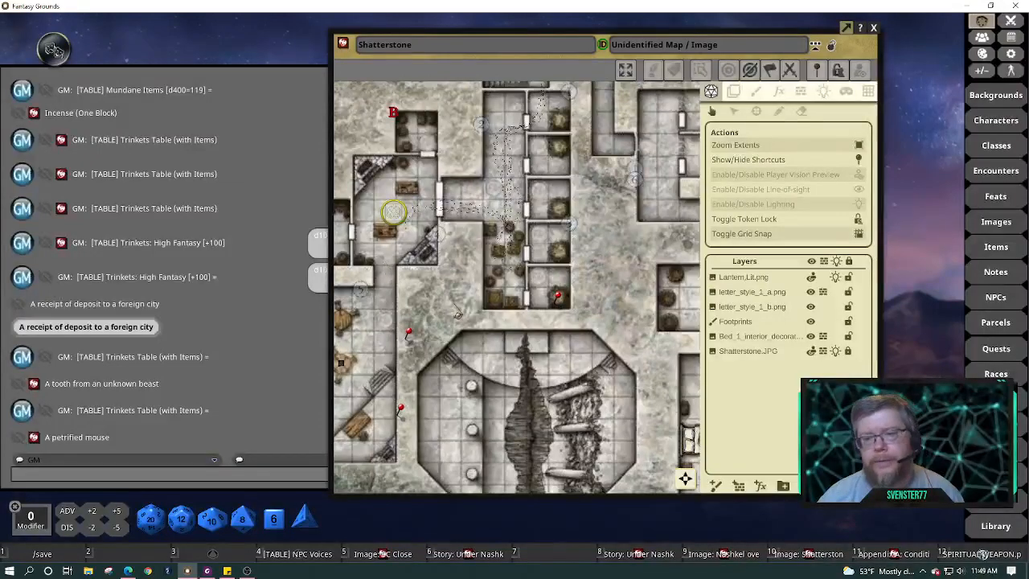
pyautogui.moveTo(456, 304); pyautogui.dragTo(527, 298)
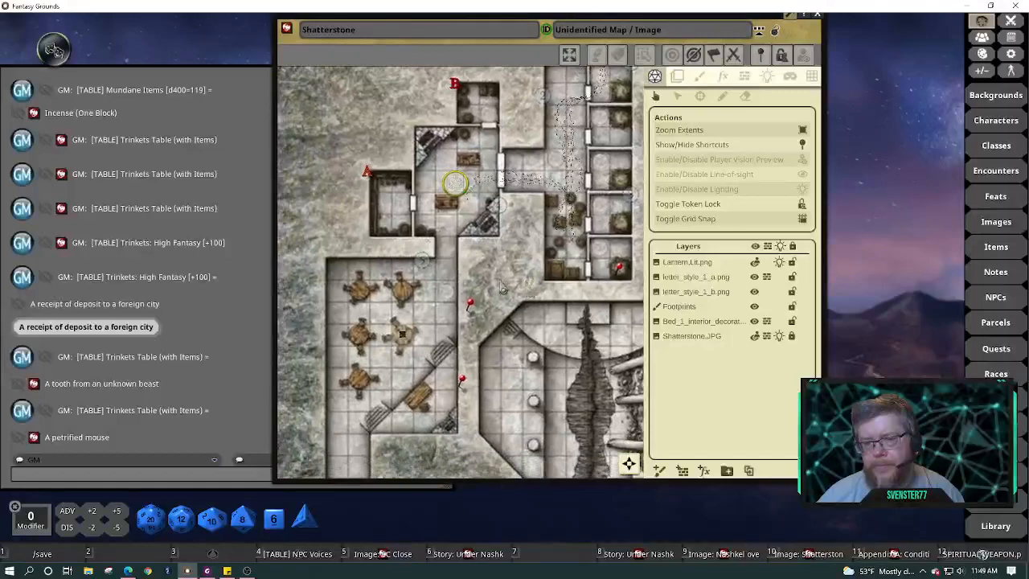
pyautogui.scroll(-2, 499, 288)
pyautogui.scroll(-1, 498, 288)
# Pan the Shatterstone map up and left so most of Level 4 is visible
pyautogui.moveTo(571, 395); pyautogui.dragTo(469, 297)
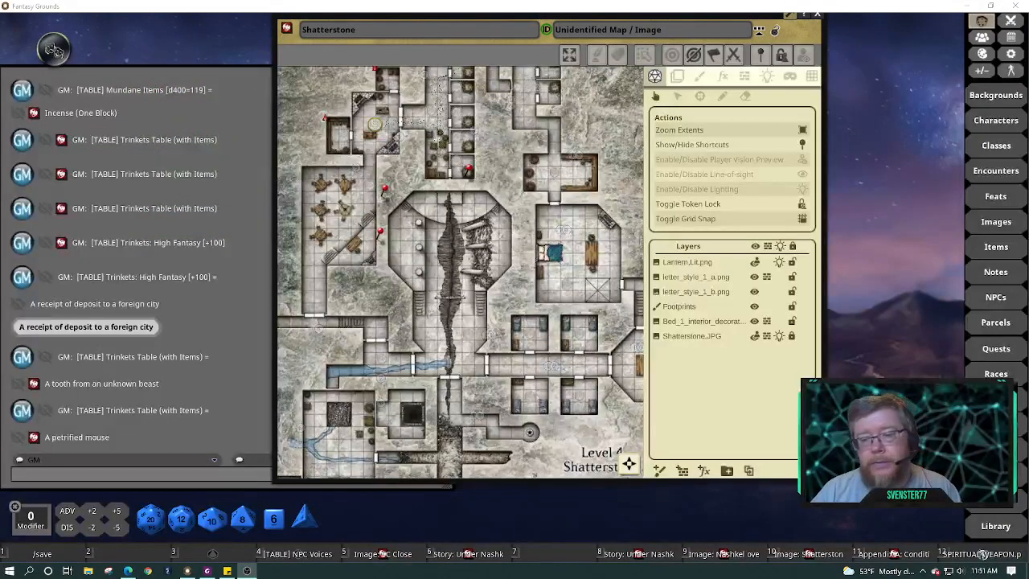
# Show the Windows calendar flyout and scroll it to October 2021
pyautogui.click(987, 571)
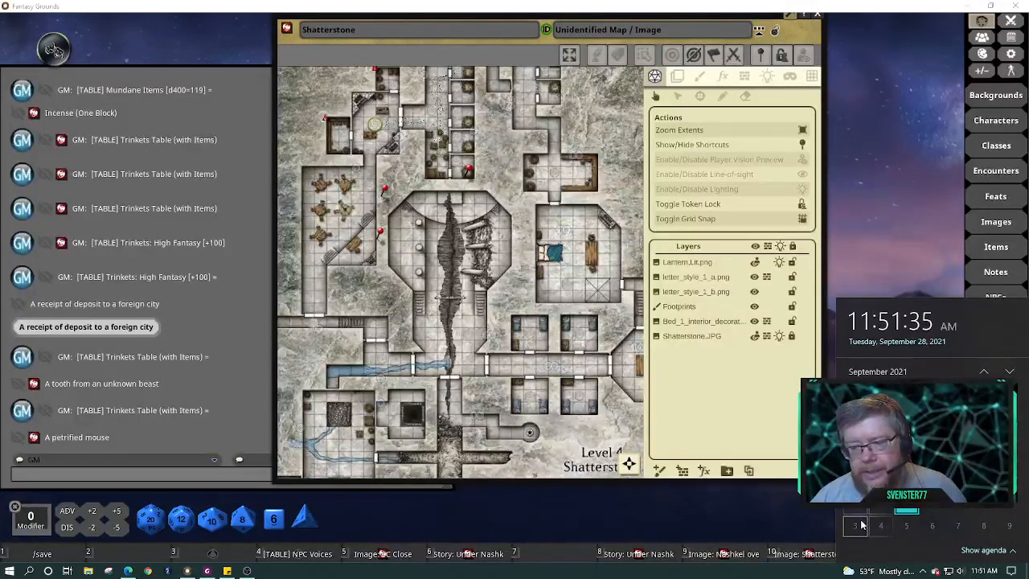
pyautogui.scroll(-1, 860, 524)
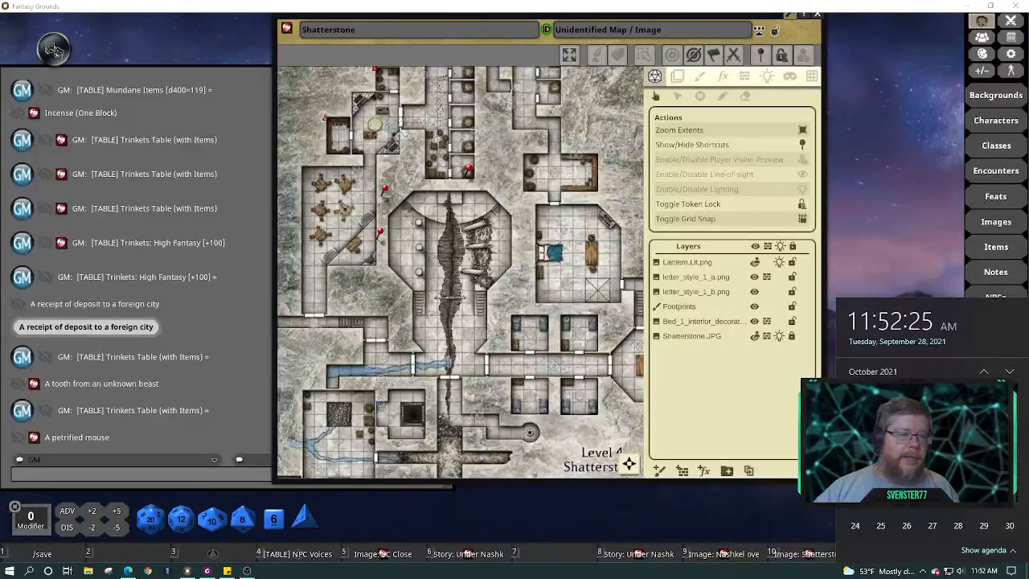
# Dismiss the Windows calendar flyout with Escape
pyautogui.press('Escape')
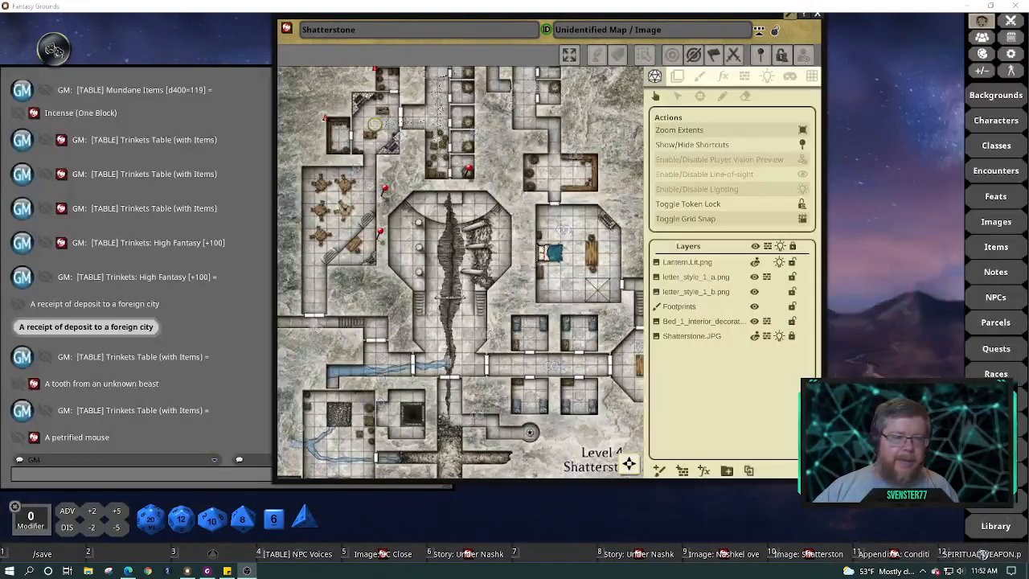